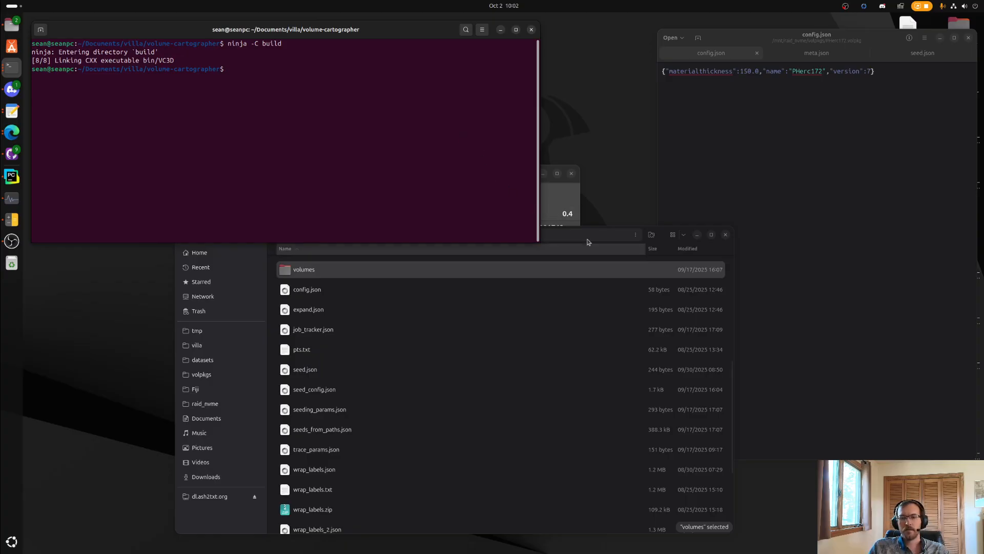
- Fit the file manager window beneath the terminal at the same width, and close the calculator
drag(589, 240, 450, 248)
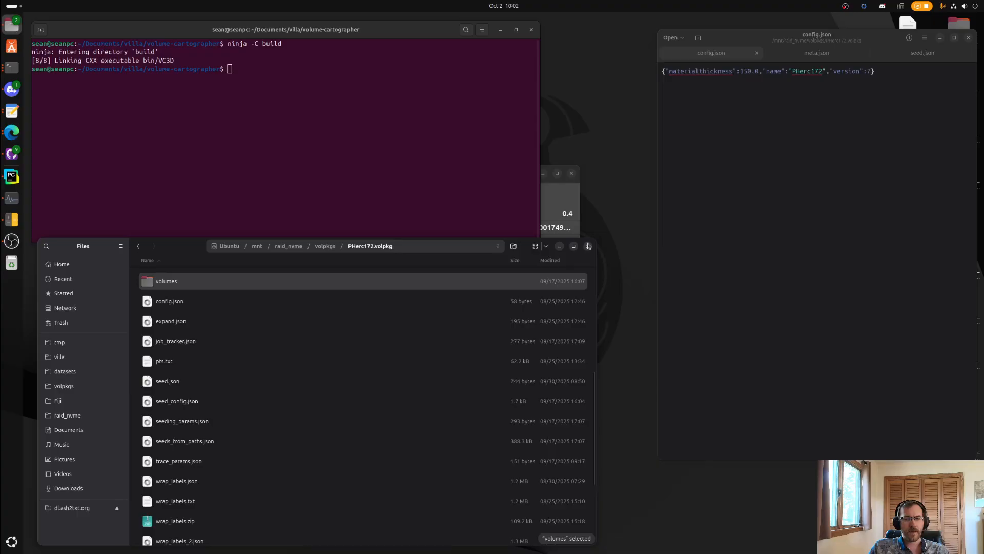
drag(591, 236, 539, 248)
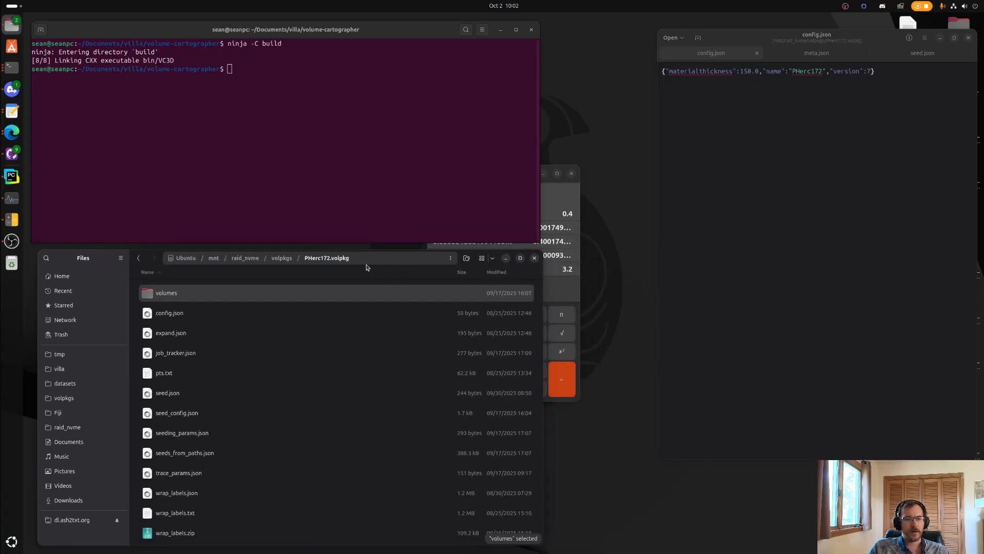
drag(367, 267, 361, 265)
click(566, 208)
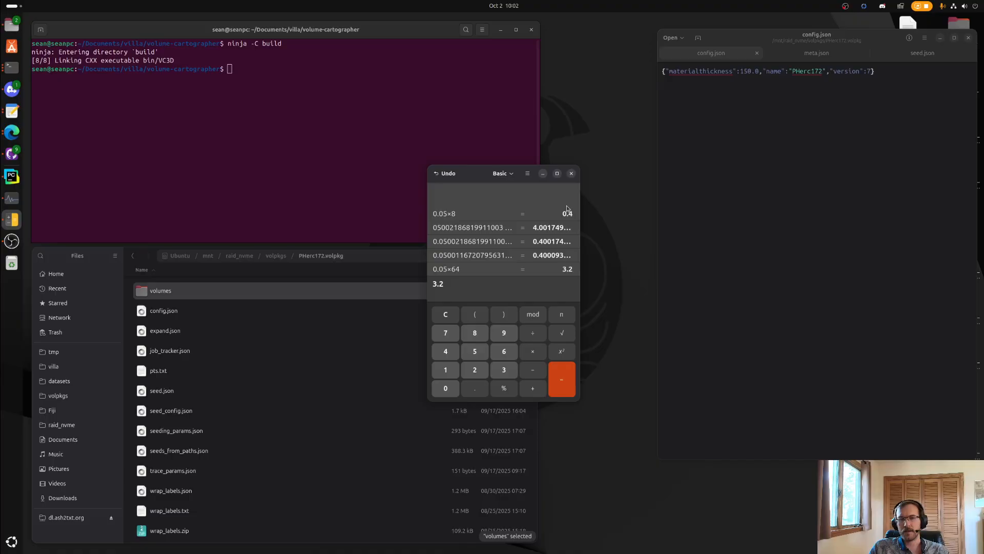
click(572, 173)
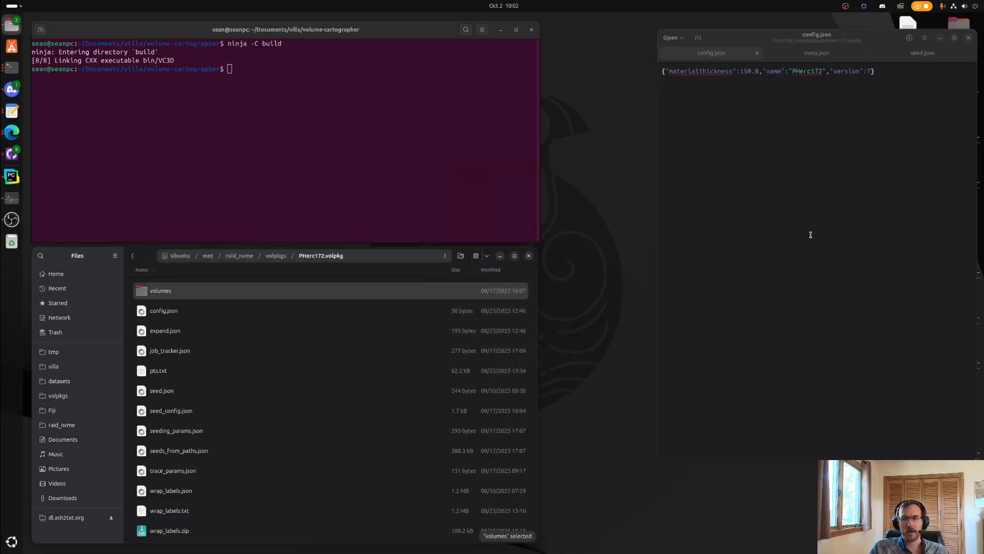
- Move the config.json text editor window up level with the terminal, and return focus to the terminal
click(796, 216)
drag(845, 44, 858, 28)
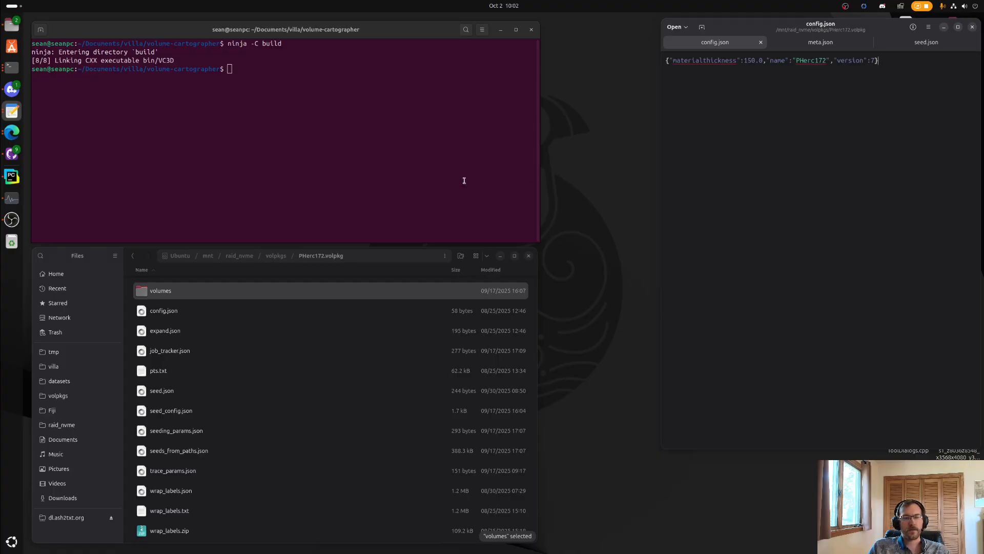
click(444, 154)
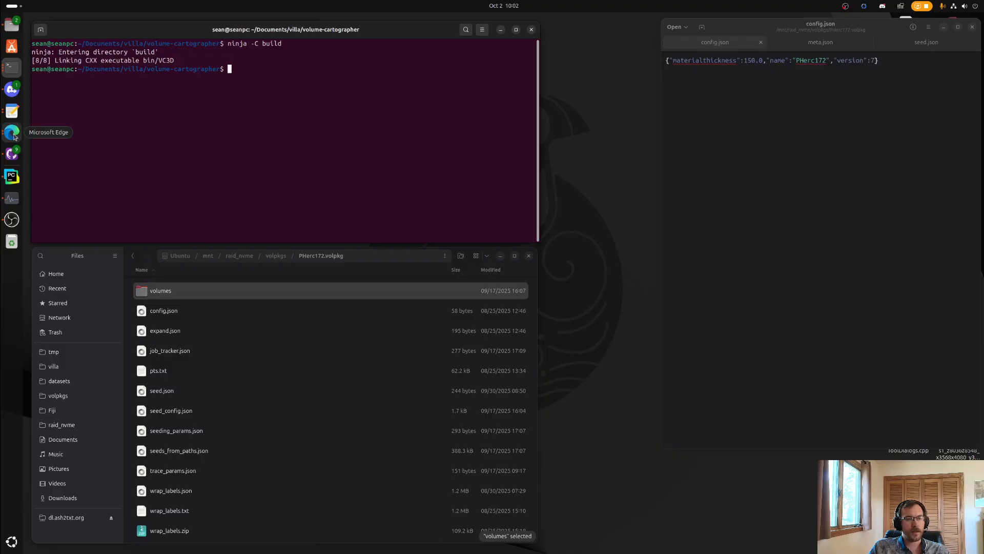
- Switch to Microsoft Edge and open the ScrollPrize/villa repository on GitHub
click(11, 154)
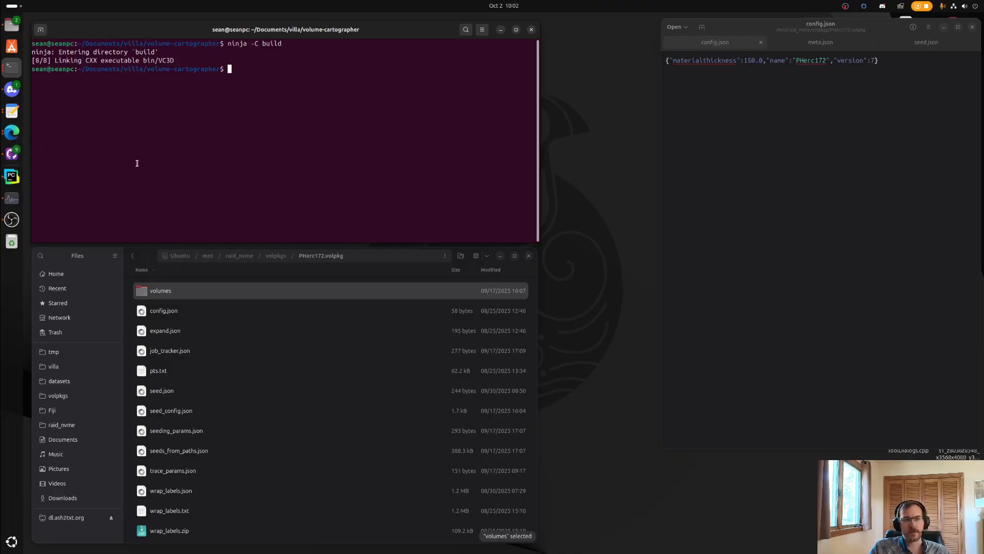
click(753, 137)
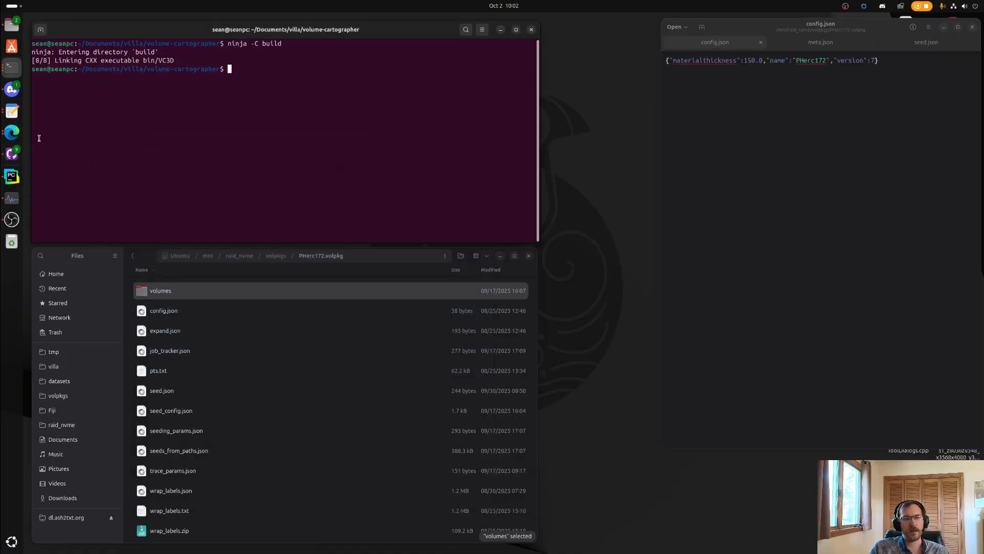
click(11, 132)
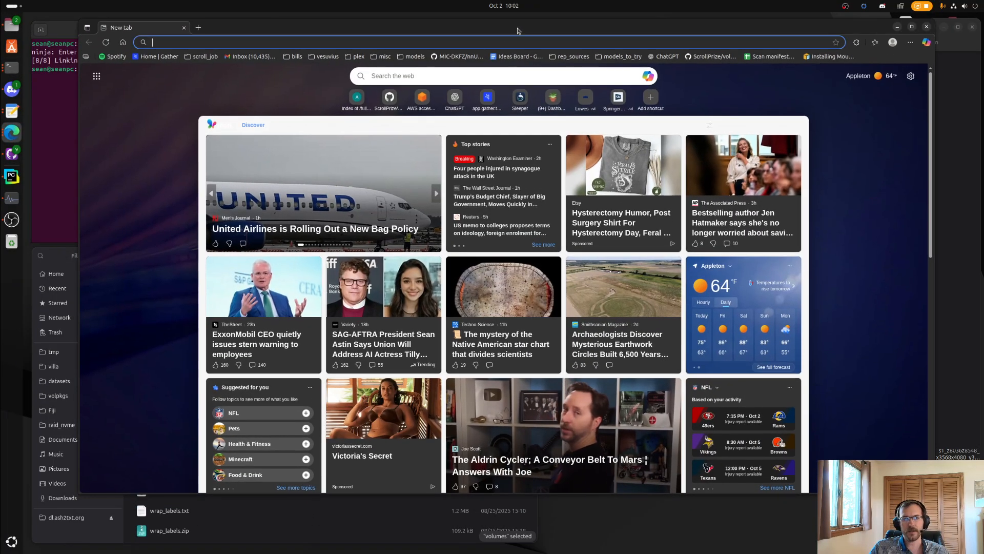
text(villa)
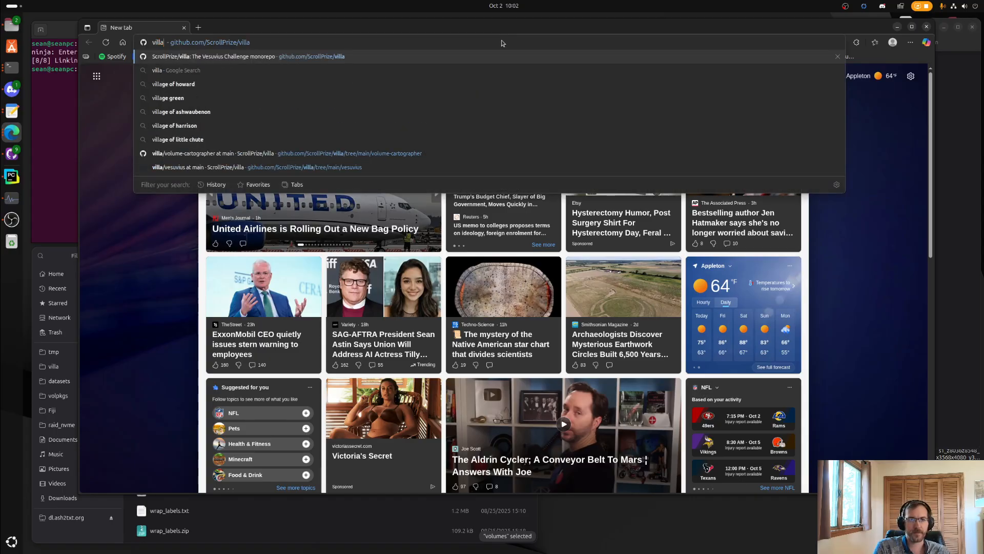
key(Return)
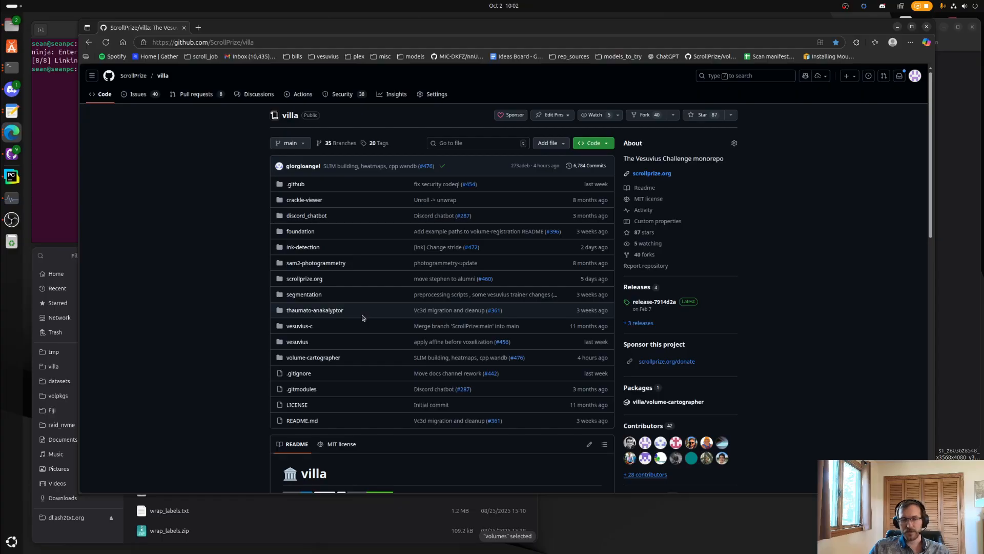
- Open ubuntu-24.04-noble.Dockerfile in the volume-cartographer folder and read through its dependency and build instructions
click(313, 357)
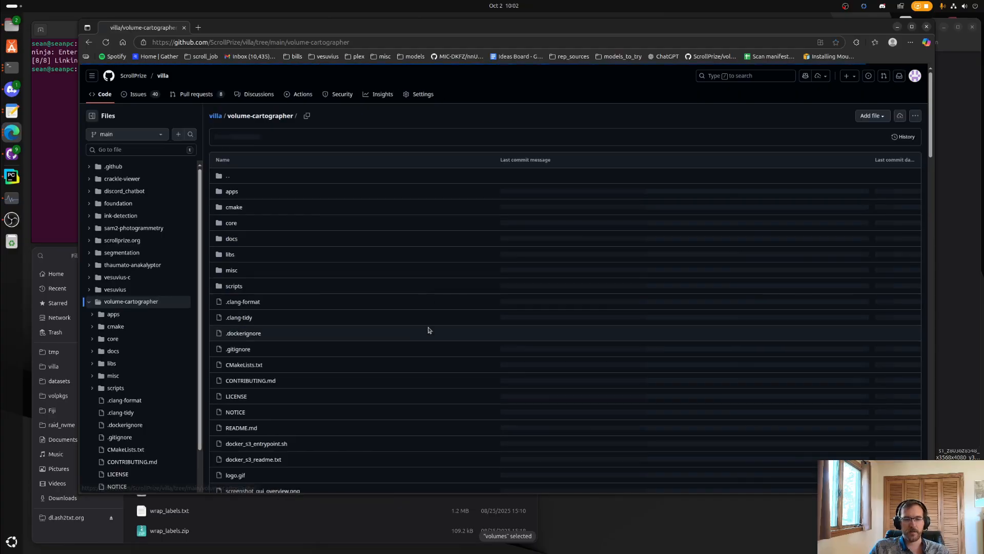
scroll(429, 330, down, 6)
scroll(307, 309, up, 3)
click(302, 311)
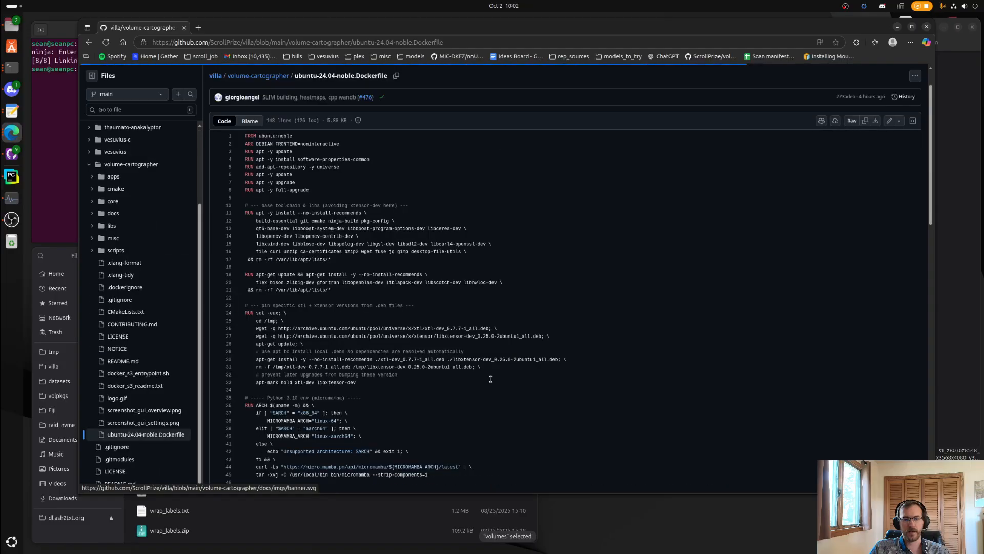
scroll(531, 263, down, 6)
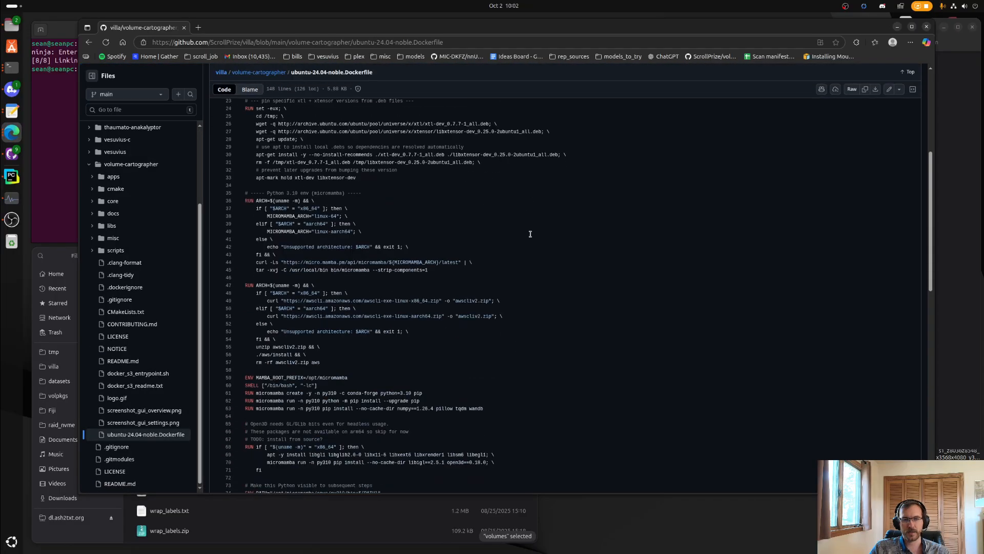
scroll(504, 231, up, 8)
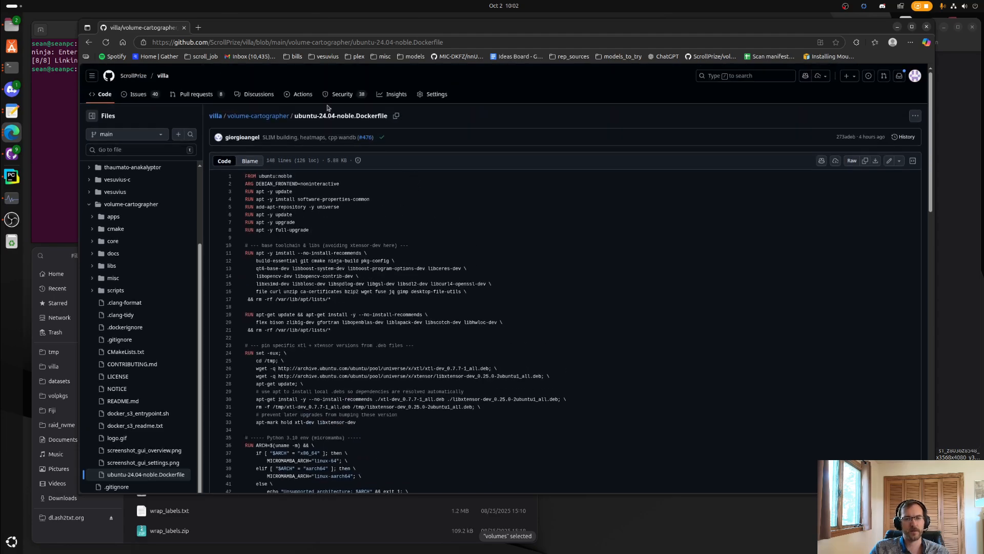
scroll(424, 195, down, 10)
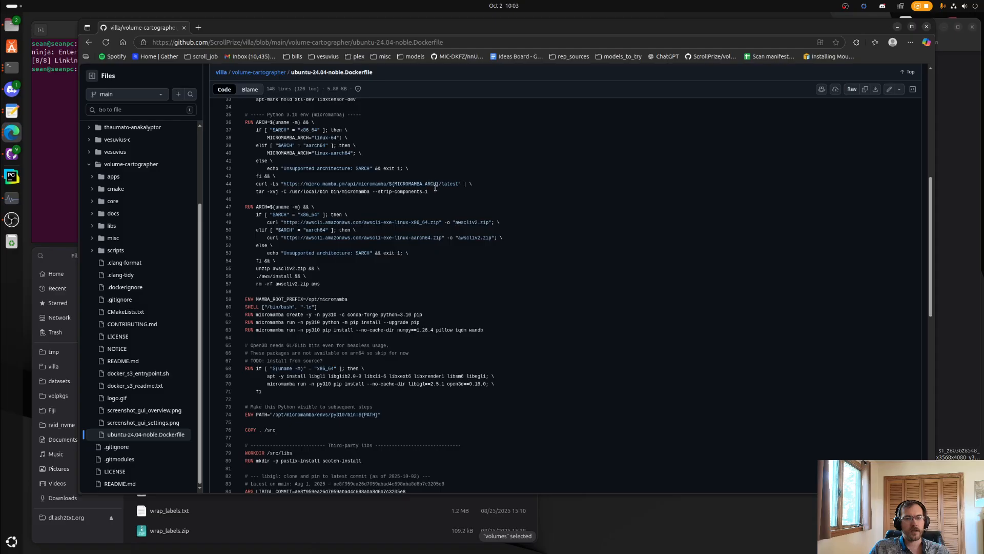
scroll(461, 212, up, 10)
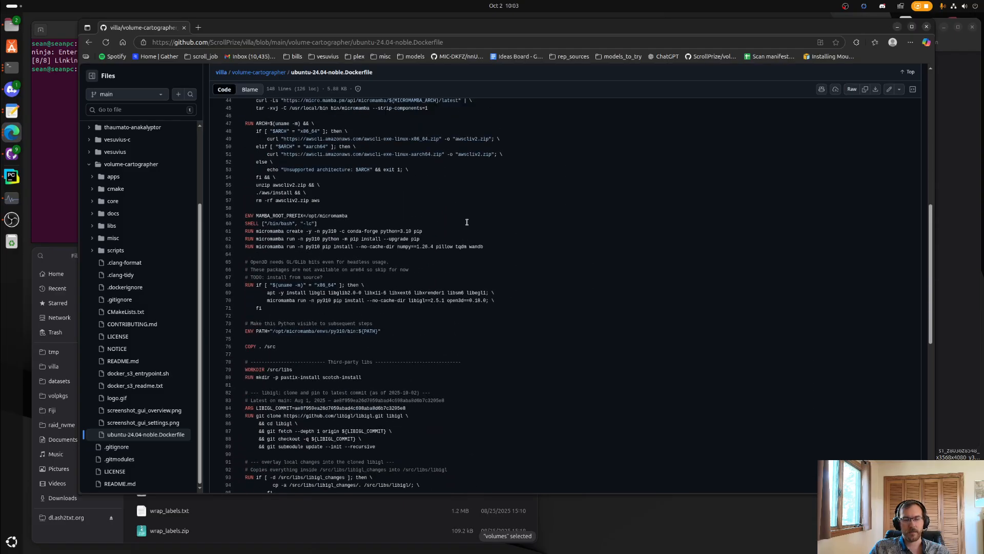
- Go back to the repository's main page, open the villa/volume-cartographer package and copy its docker pull command
key(alt+Left)
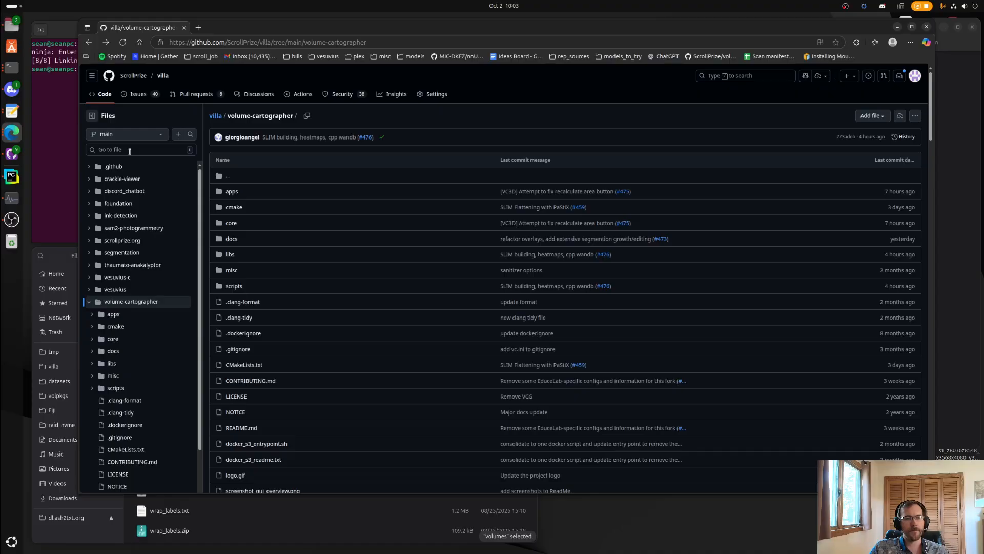
key(alt+Left)
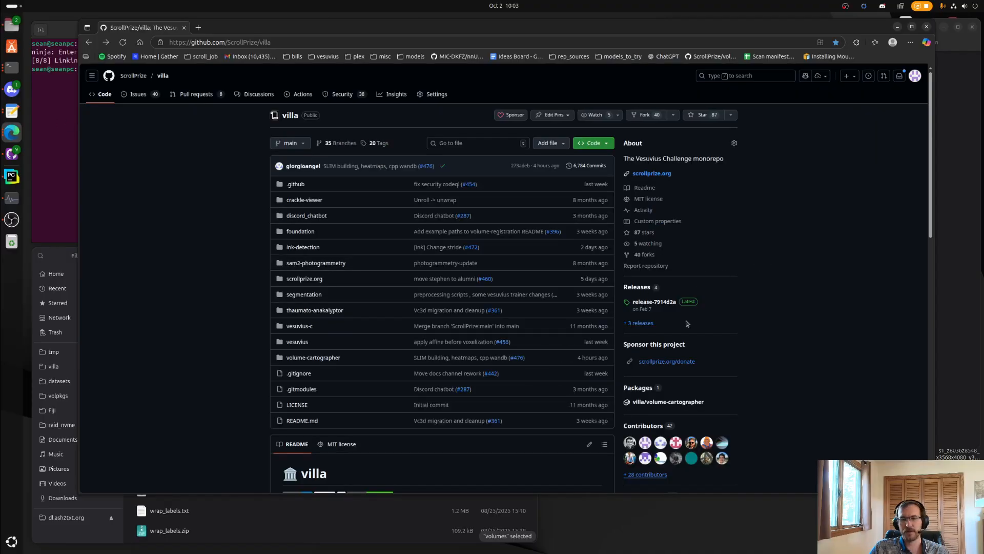
click(669, 402)
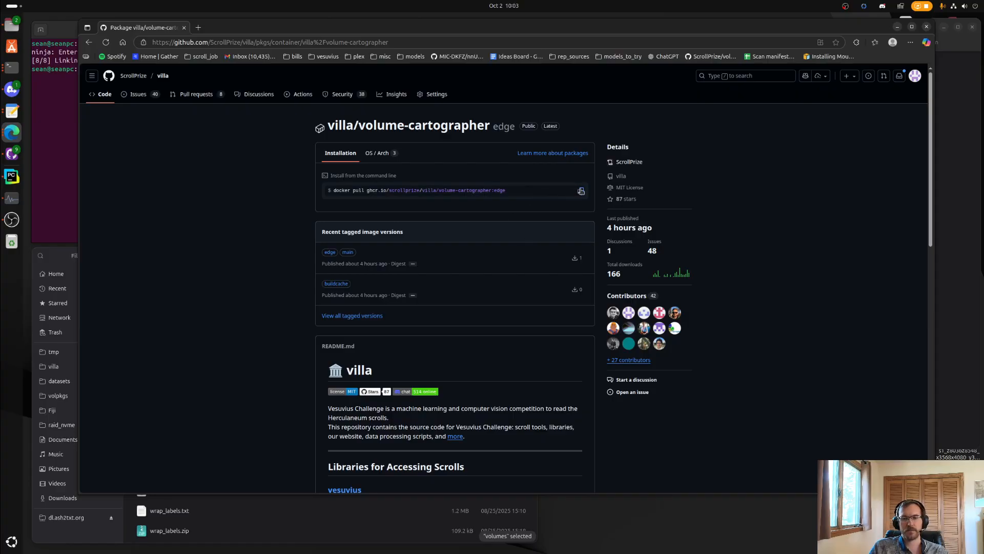
click(581, 191)
click(57, 128)
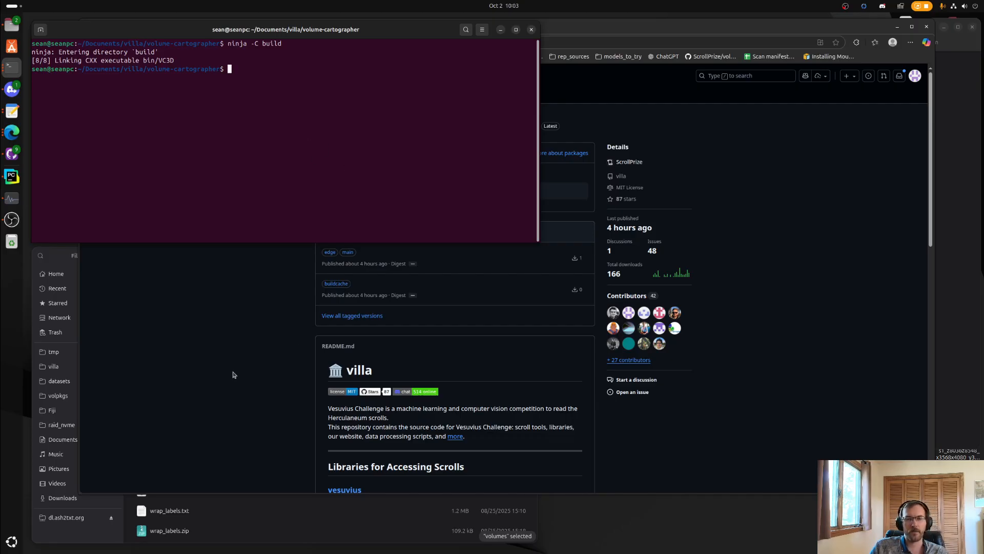
key(alt+Tab)
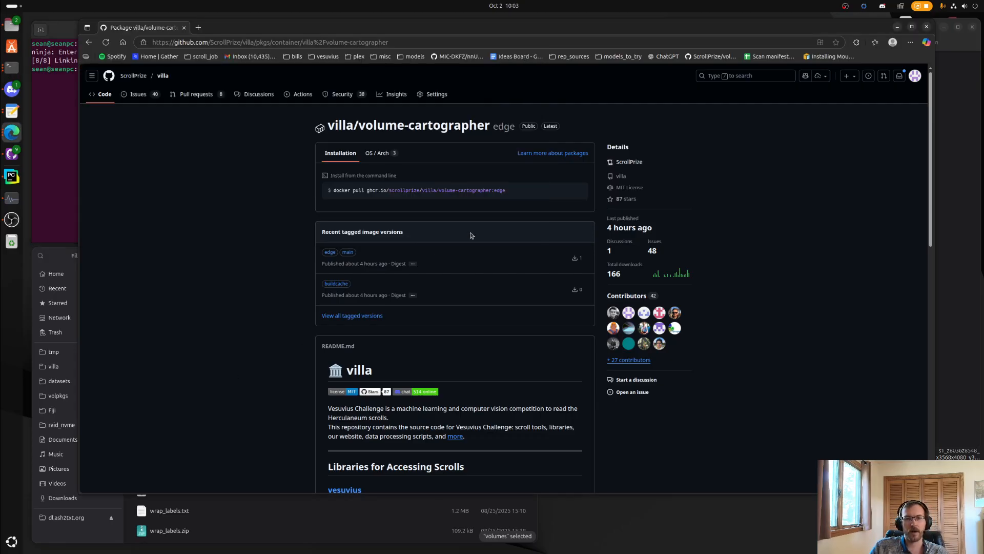
- Switch to PyCharm and show README.md as a rendered preview at the Launching VC3D section
click(13, 175)
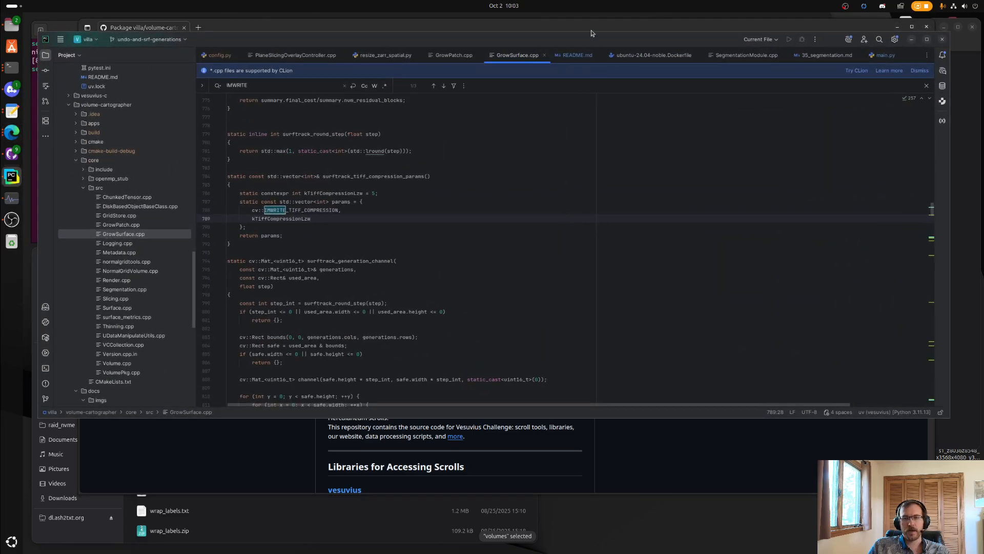
click(576, 55)
click(915, 55)
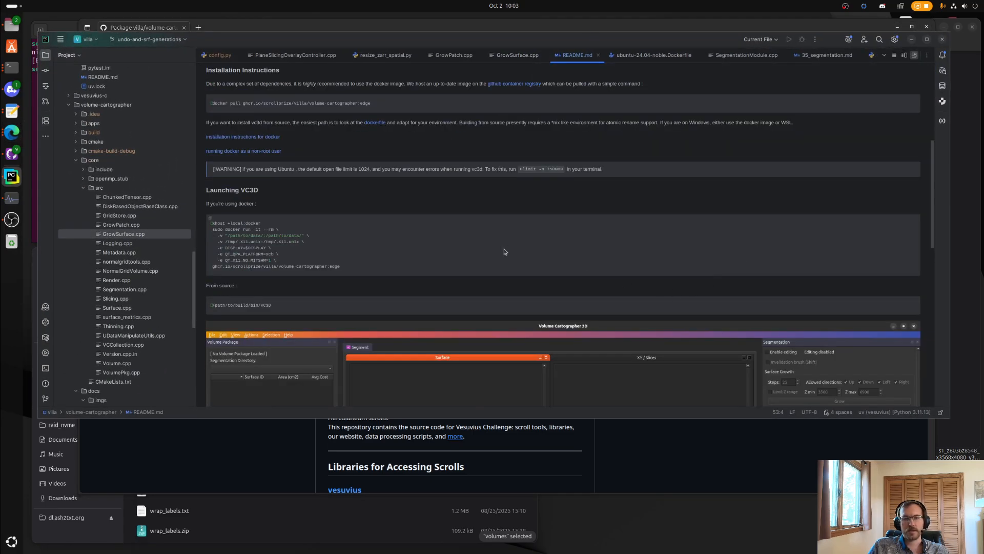
scroll(342, 215, down, 1)
drag(380, 43, 388, 70)
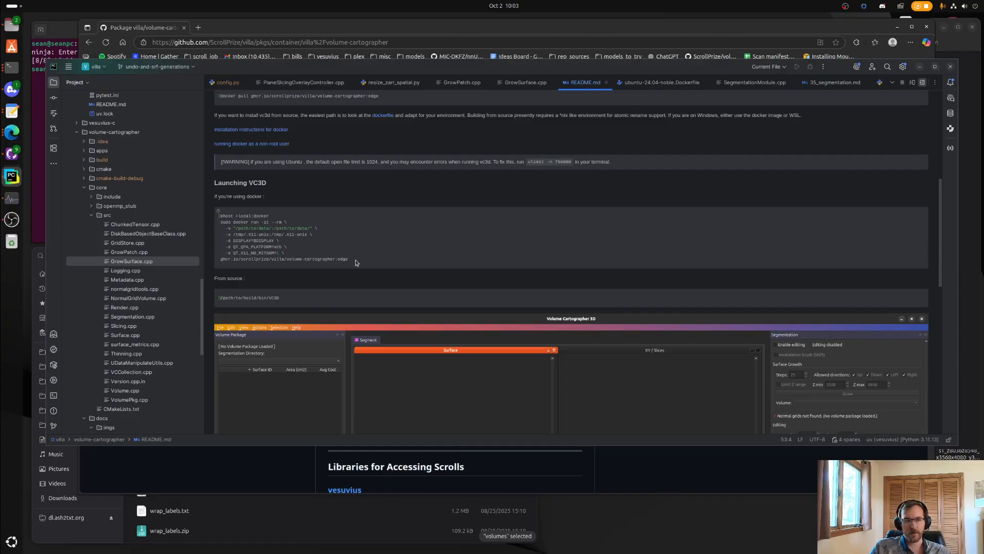
- Examine the README's Docker launch commands for VC3D, from the xhost line through the data path mount
drag(353, 263, 227, 217)
click(249, 214)
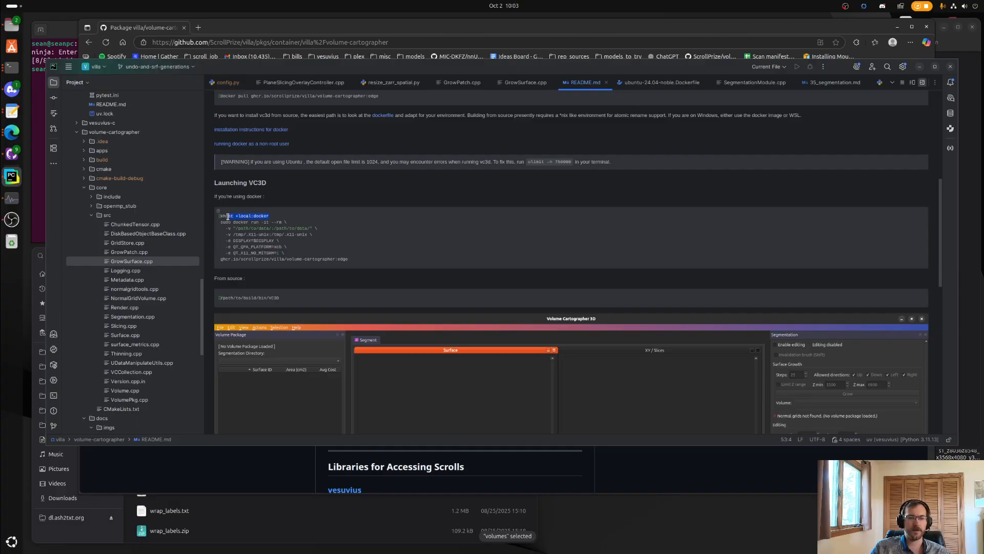
click(282, 221)
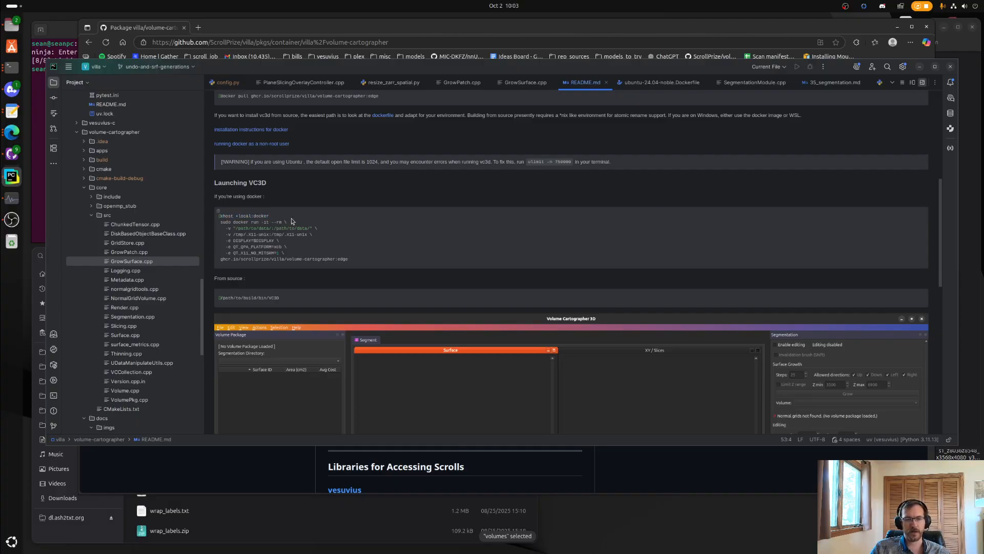
mouse_move(316, 223)
mouse_down()
mouse_move(309, 253)
mouse_move(317, 227)
mouse_up()
click(319, 250)
click(317, 226)
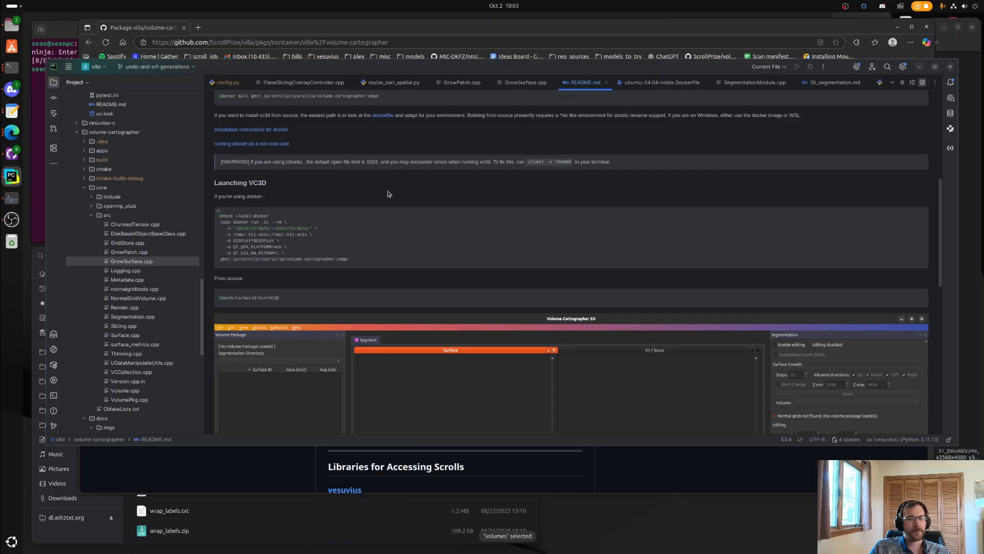
- Minimize PyCharm, switch to the terminal and query the soft open-file limit with ulimit -Sn
click(920, 67)
click(62, 79)
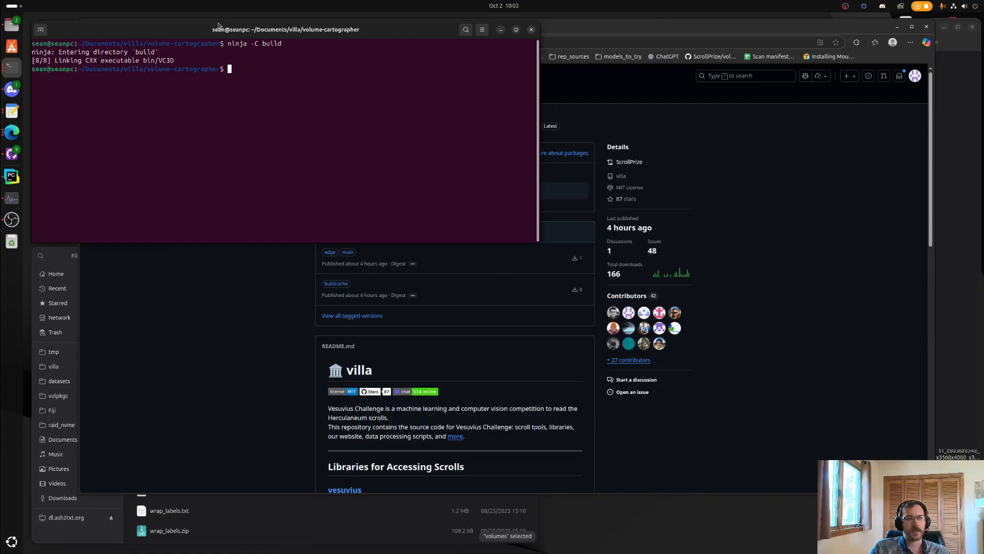
drag(219, 26, 214, 22)
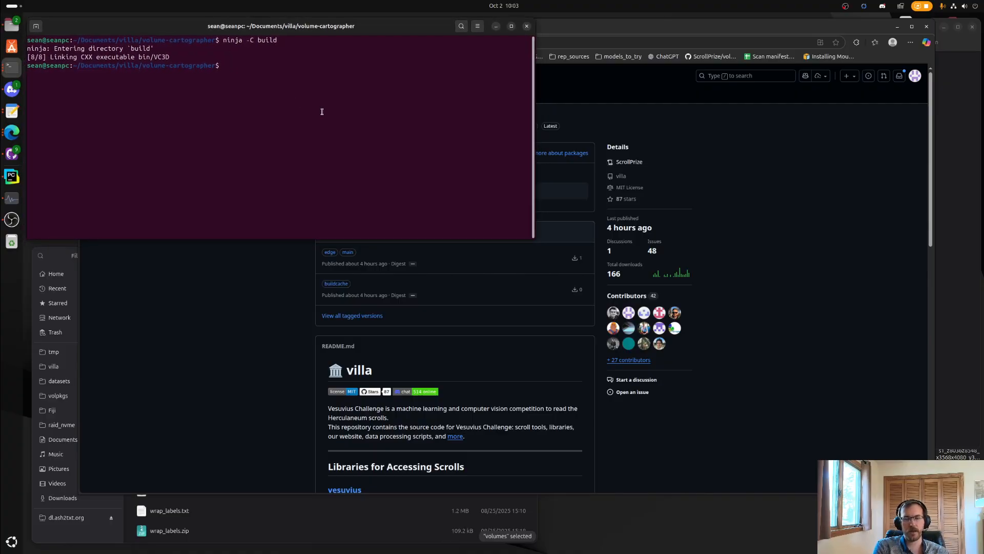
text(u)
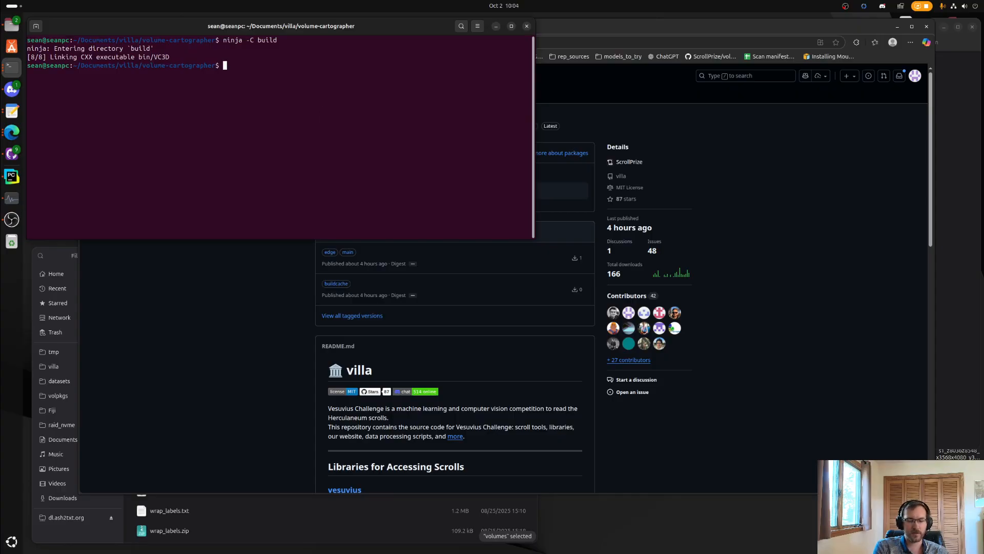
text(u)
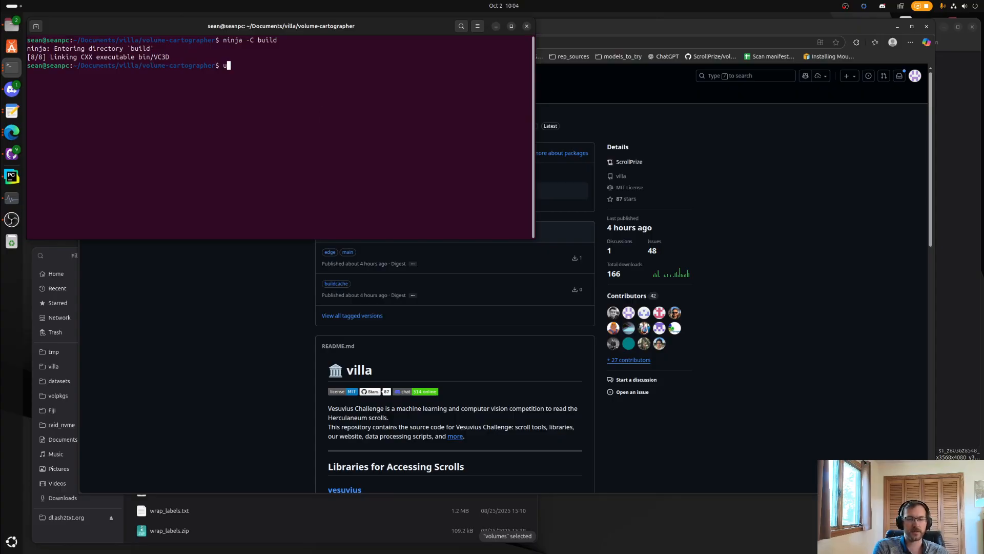
text(limi)
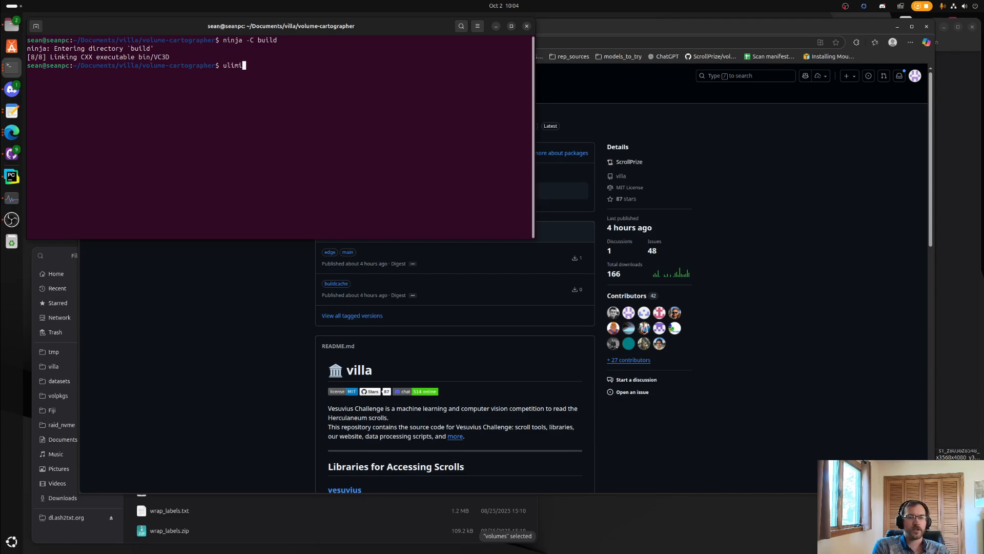
text(t -Sn)
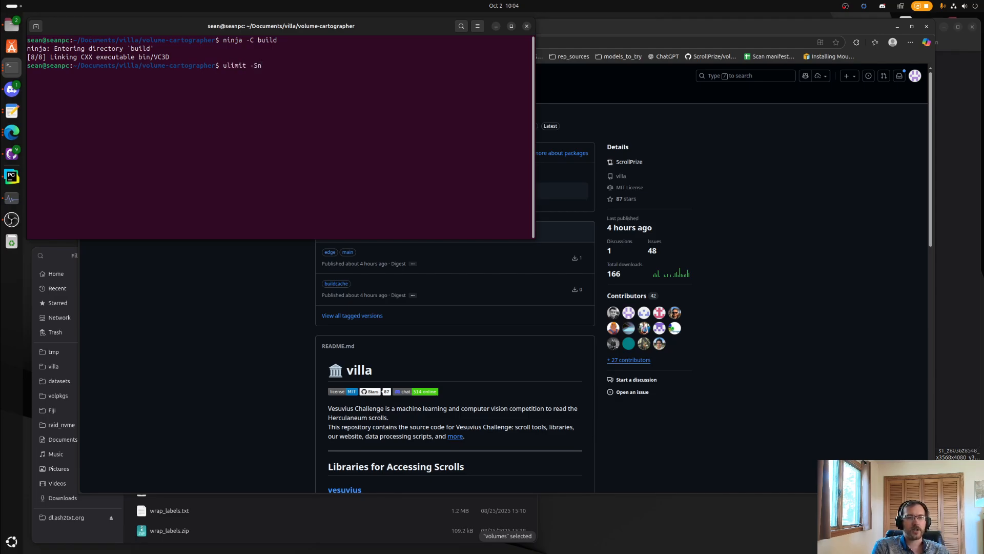
key(Return)
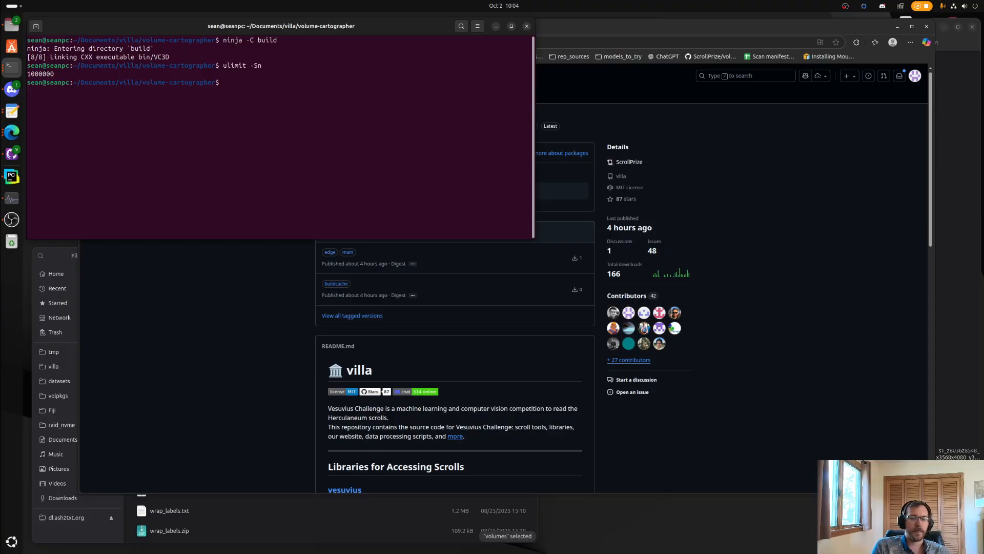
key(Up)
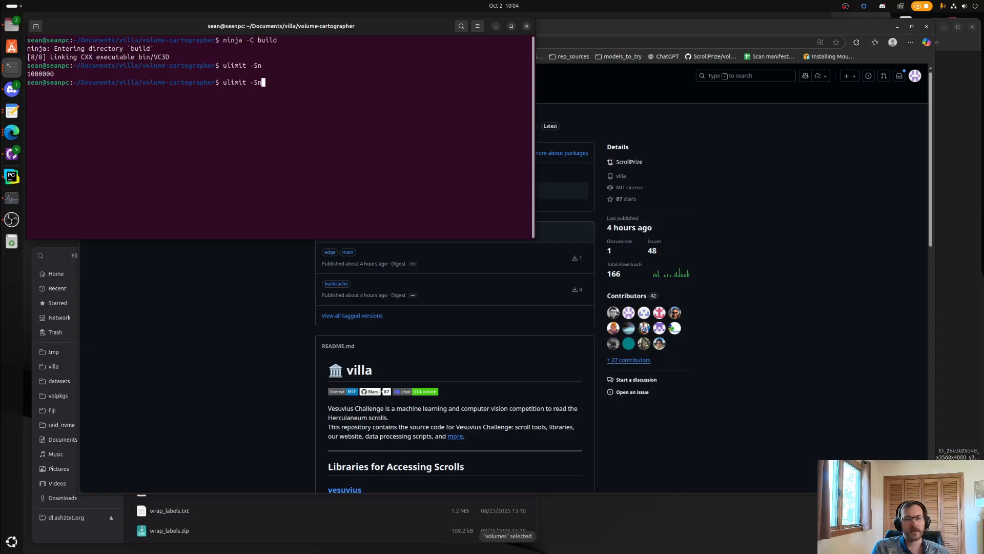
text(1000)
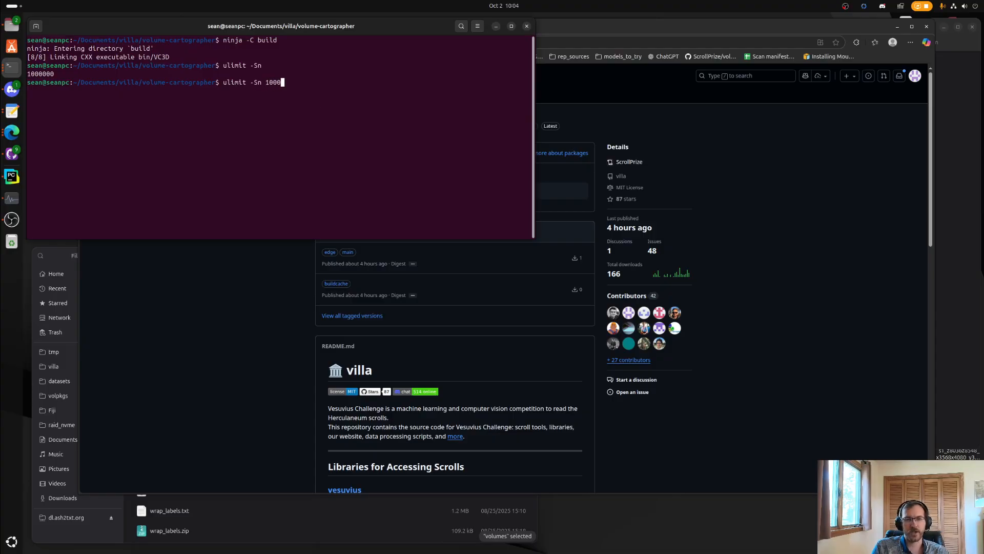
text(00)
key(BackSpace)
key(BackSpace)
key(BackSpace)
key(BackSpace)
key(BackSpace)
key(BackSpace)
key(BackSpace)
key(BackSpace)
key(BackSpace)
key(BackSpace)
key(BackSpace)
key(BackSpace)
key(BackSpace)
key(BackSpace)
key(BackSpace)
key(BackSpace)
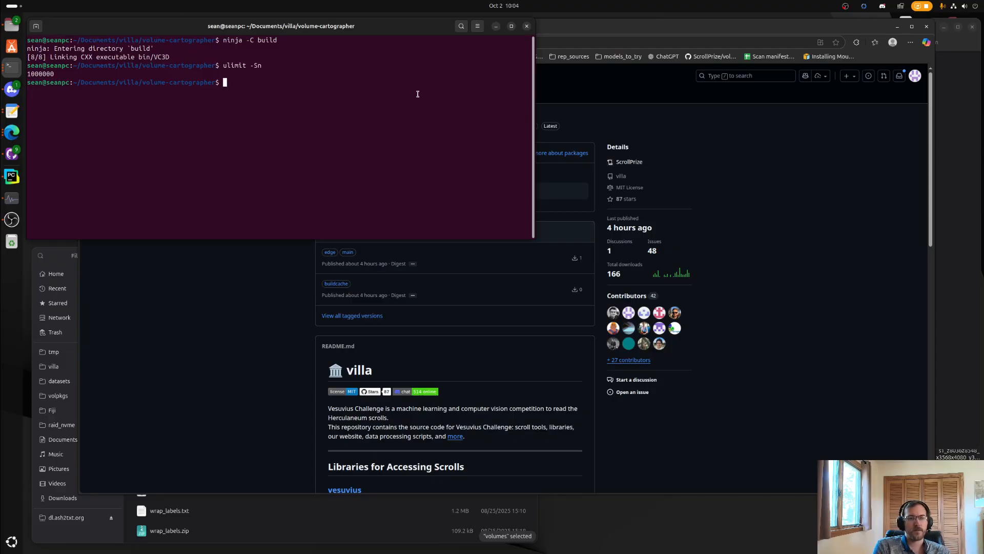
- Bring the text editor and the Files window forward, and examine the folders and files inside PHerc172.volpkg
click(960, 144)
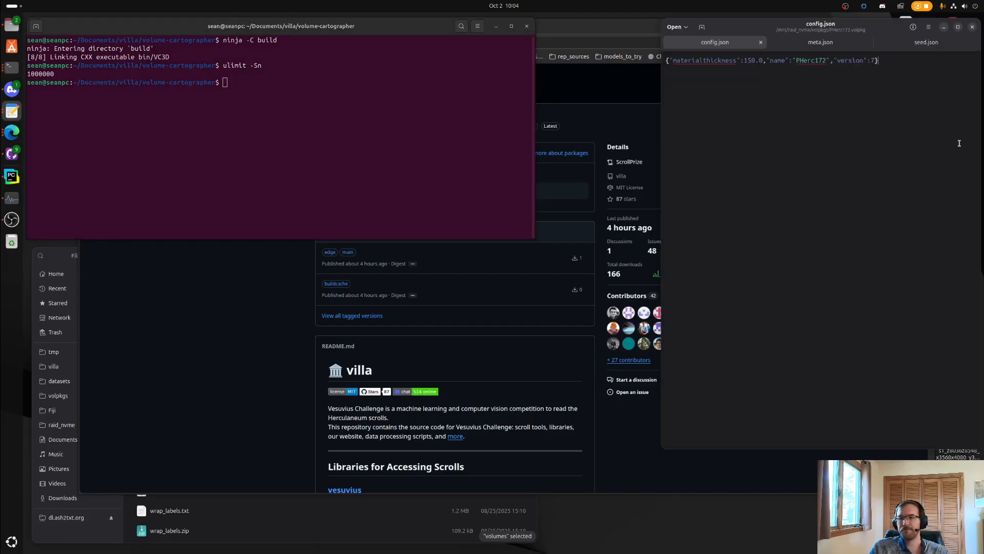
click(11, 111)
click(477, 215)
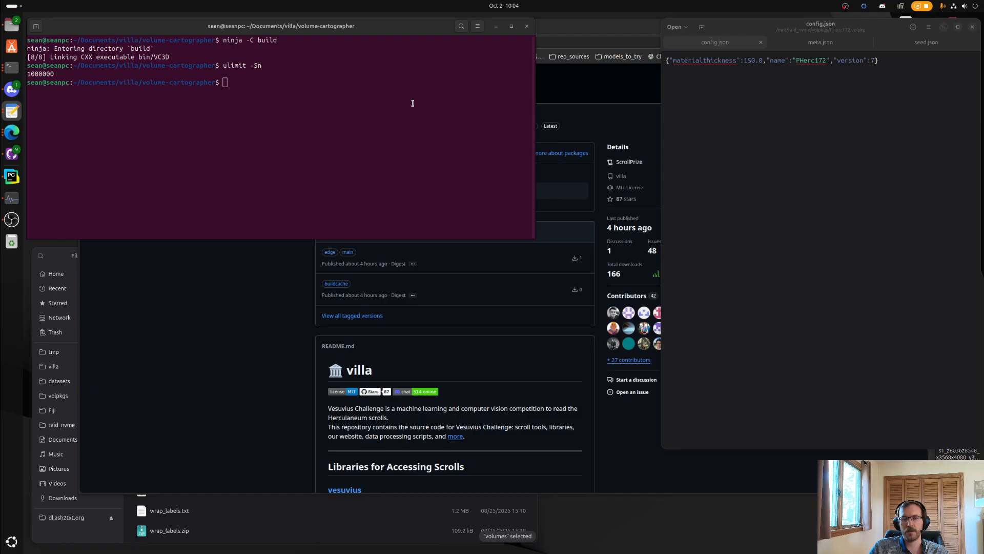
click(12, 24)
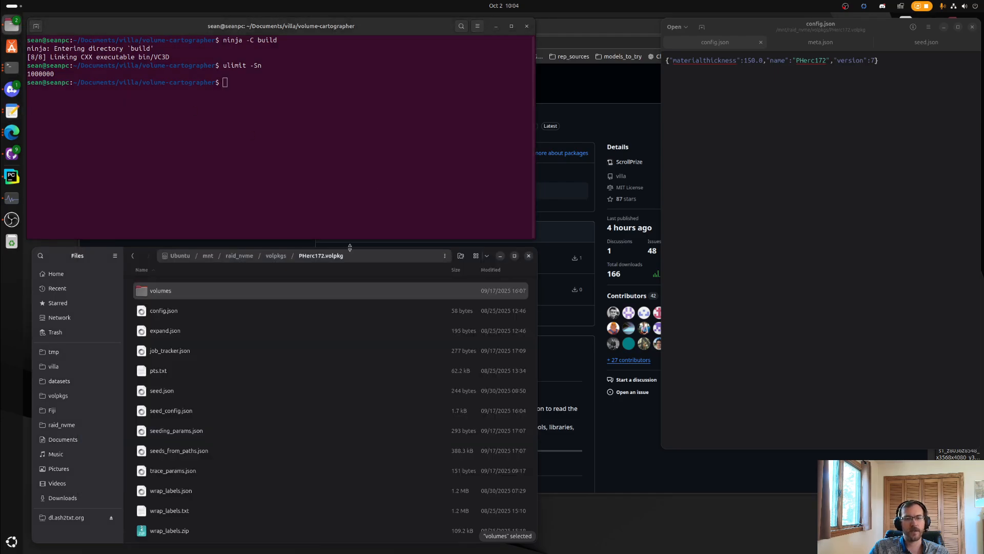
drag(349, 254, 560, 87)
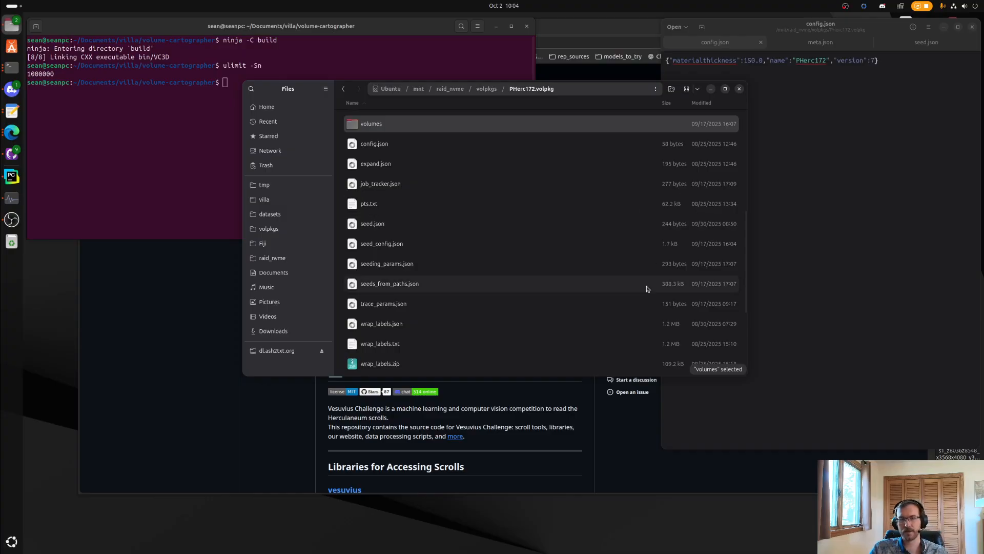
scroll(610, 252, up, 5)
scroll(579, 272, up, 3)
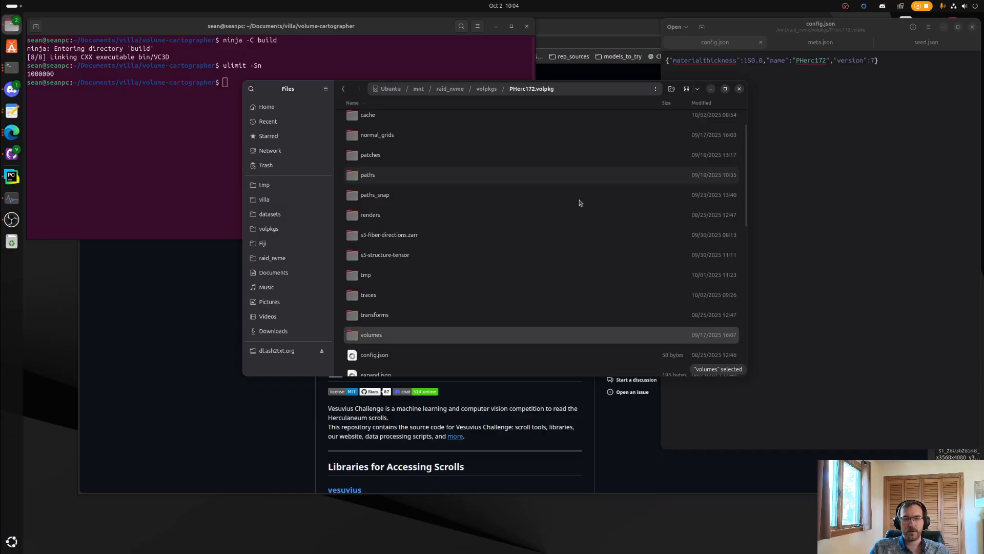
scroll(559, 231, down, 8)
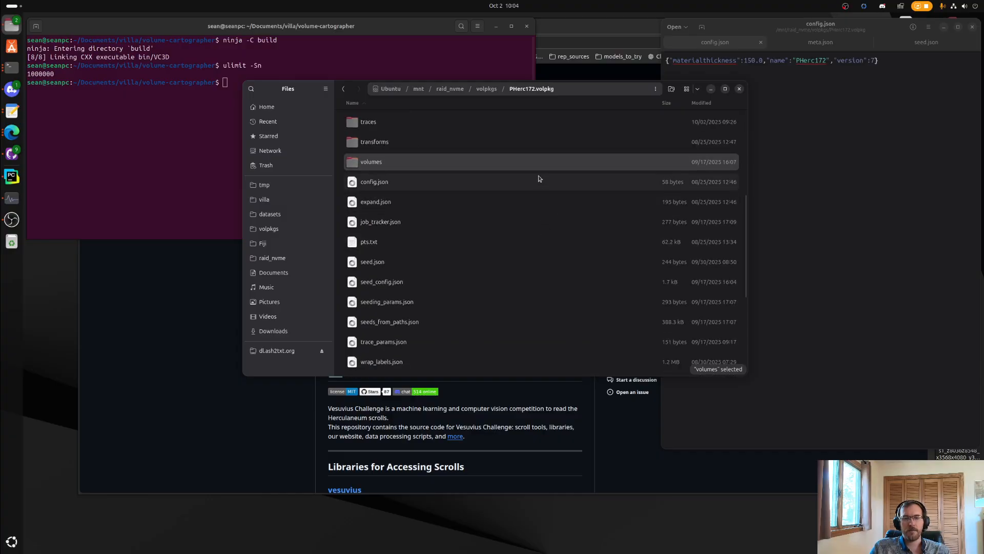
scroll(501, 198, down, 6)
scroll(492, 177, up, 8)
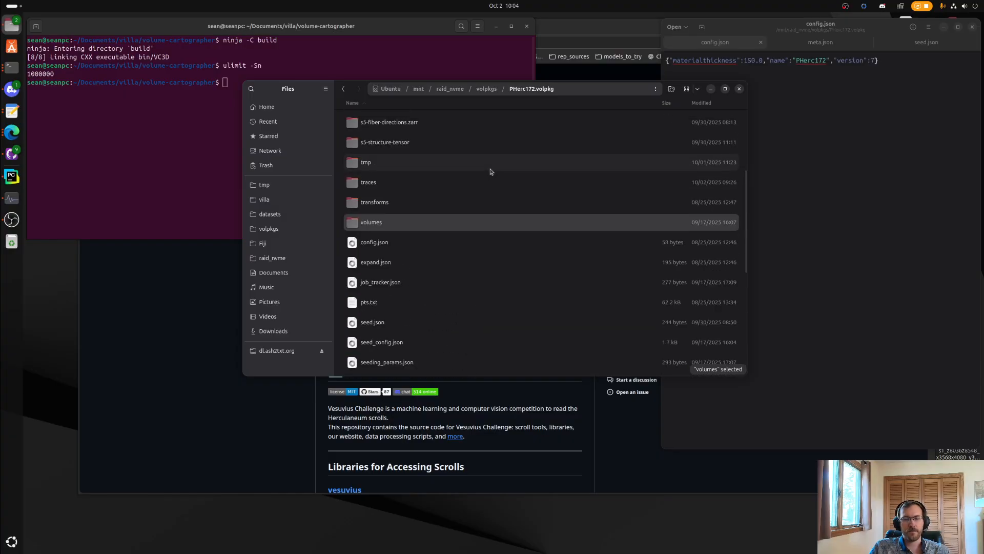
scroll(490, 174, up, 5)
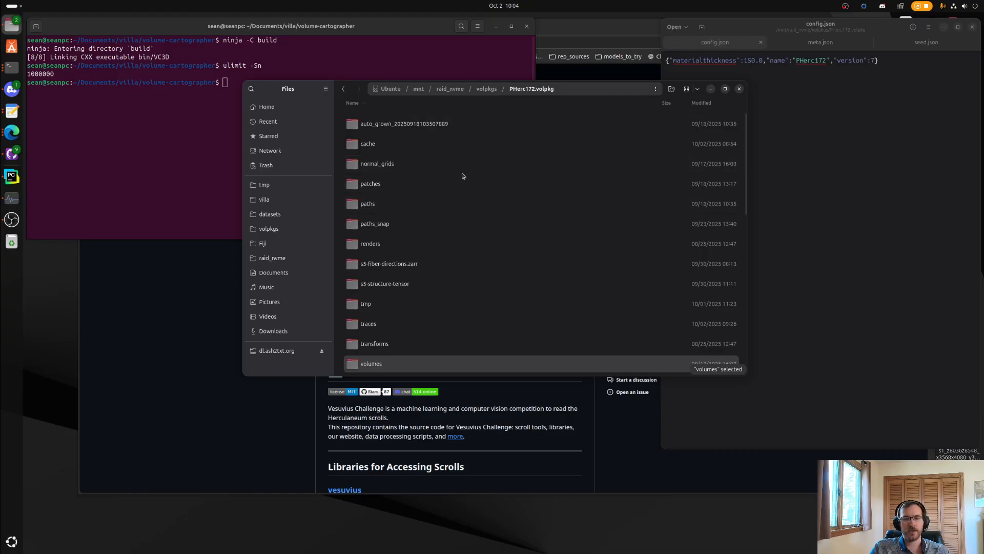
- Open the volumes folder of PHerc172.volpkg and look inside the s5-hzvt-11032025-ome.zarr volume
double_click(414, 360)
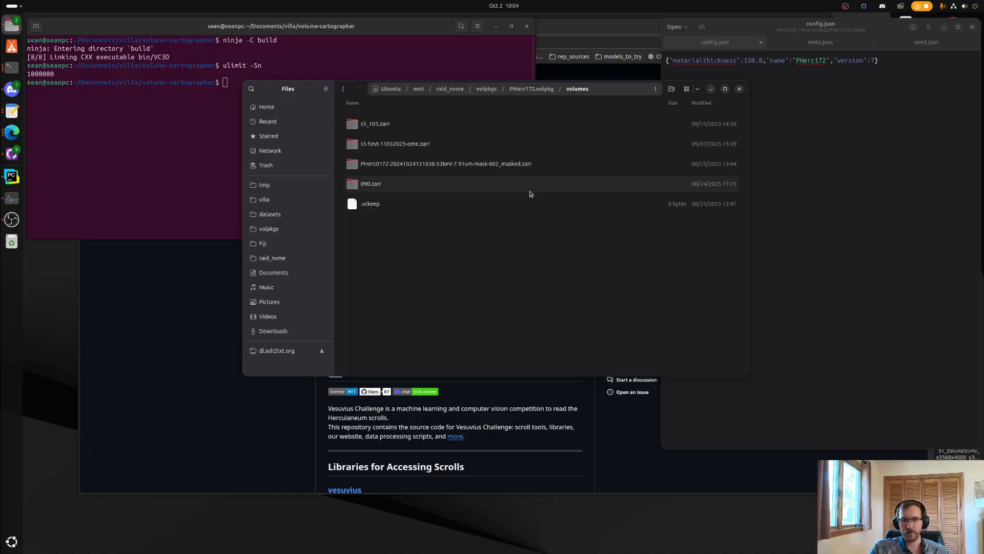
click(477, 144)
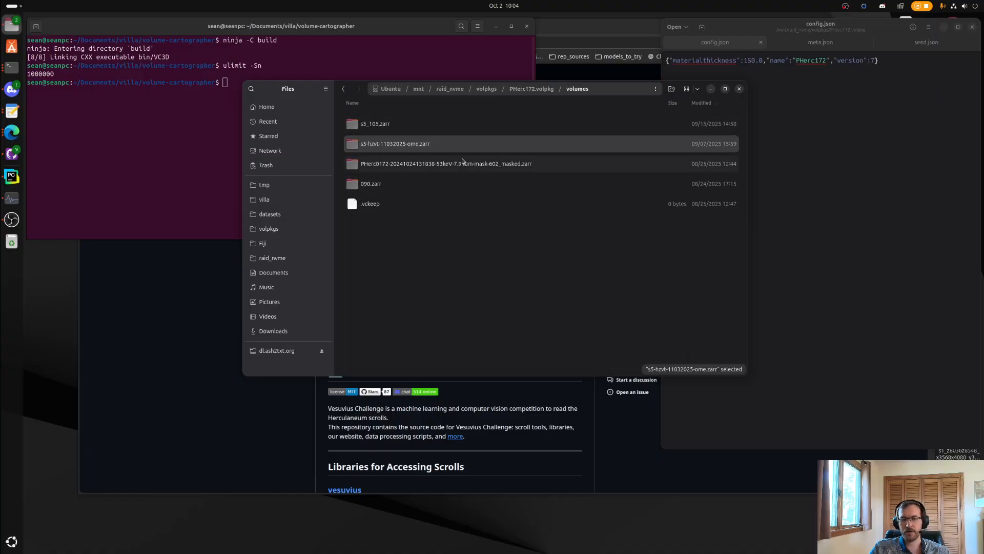
click(487, 167)
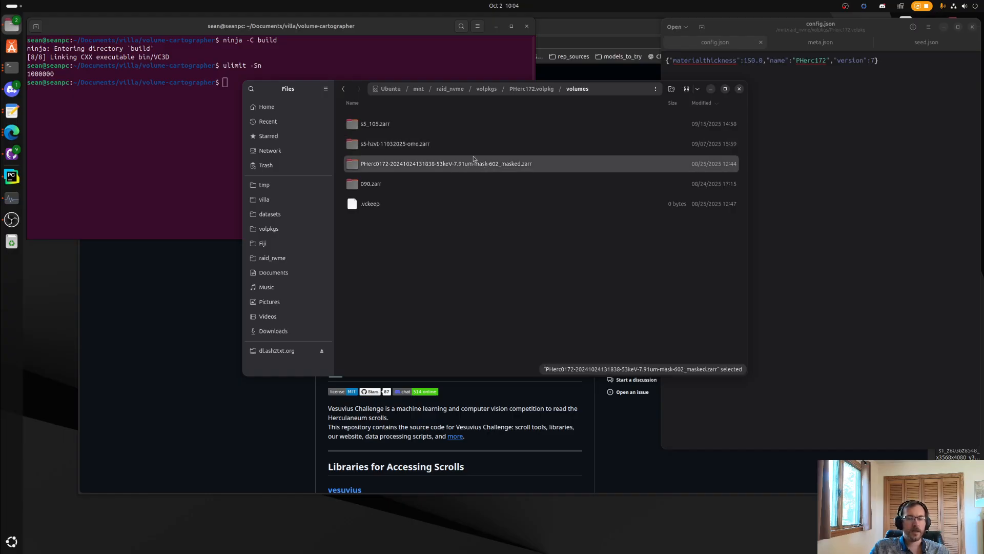
double_click(479, 145)
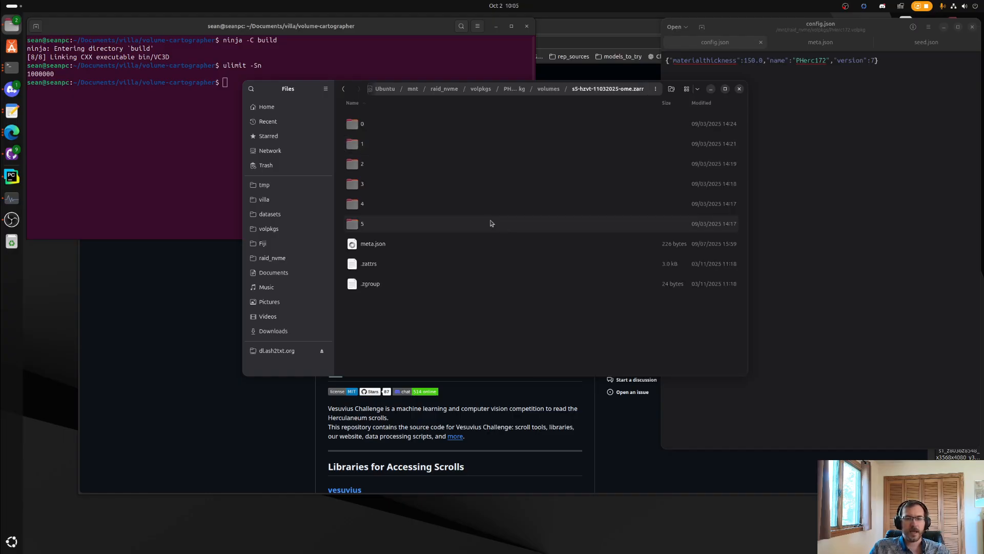
- Show meta.json in the text editor, examine its fields and highlight the "format": "zarr" line
click(821, 46)
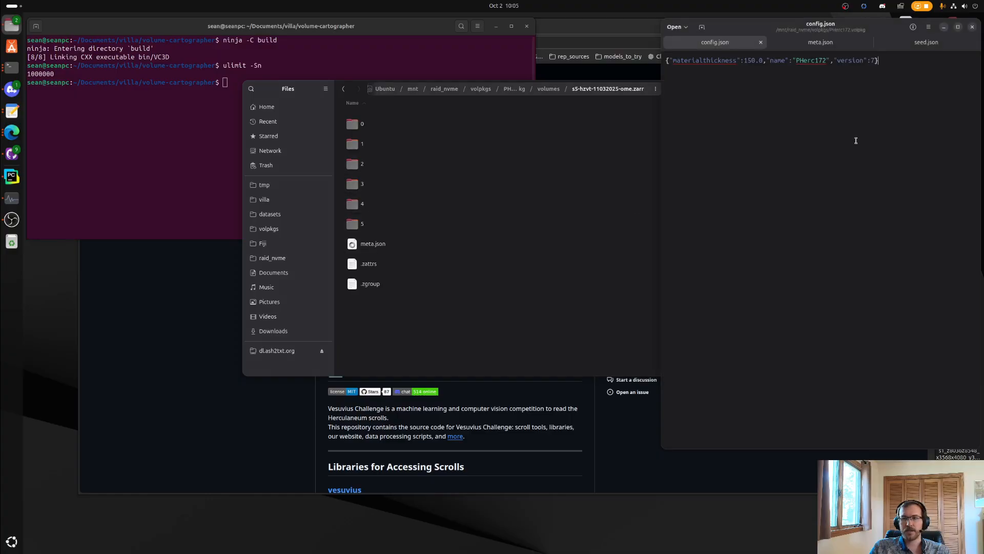
click(823, 48)
drag(666, 166, 667, 58)
click(800, 110)
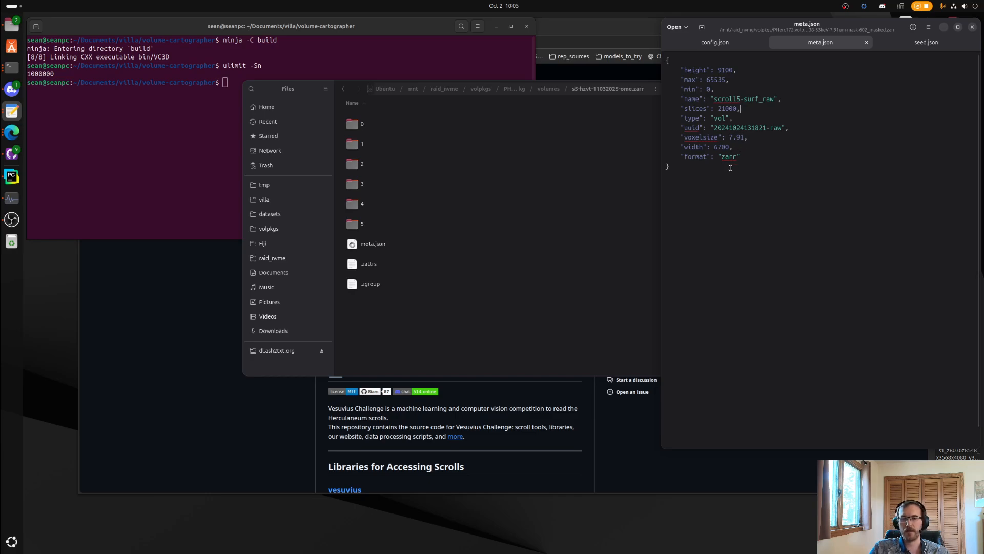
drag(742, 156, 631, 154)
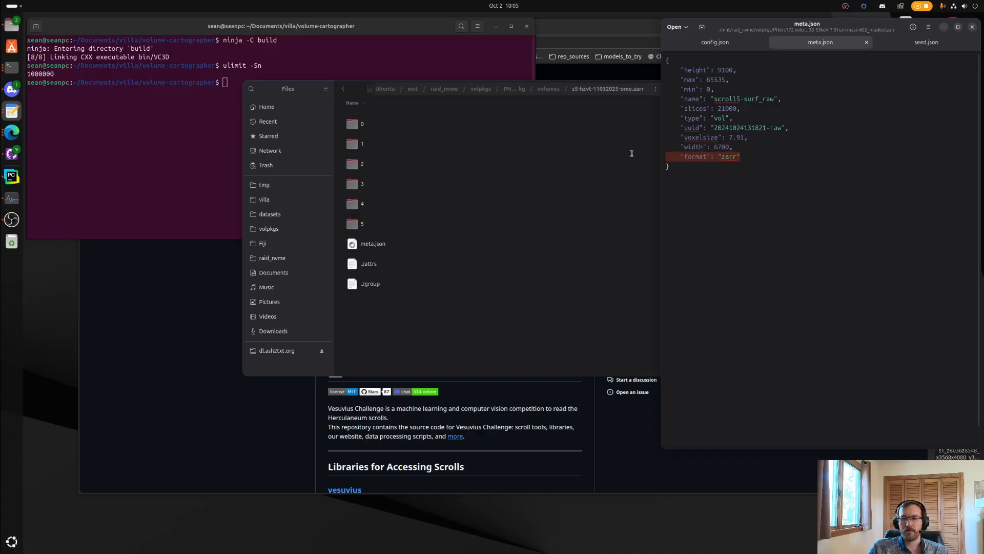
click(774, 154)
drag(740, 157, 661, 155)
click(773, 170)
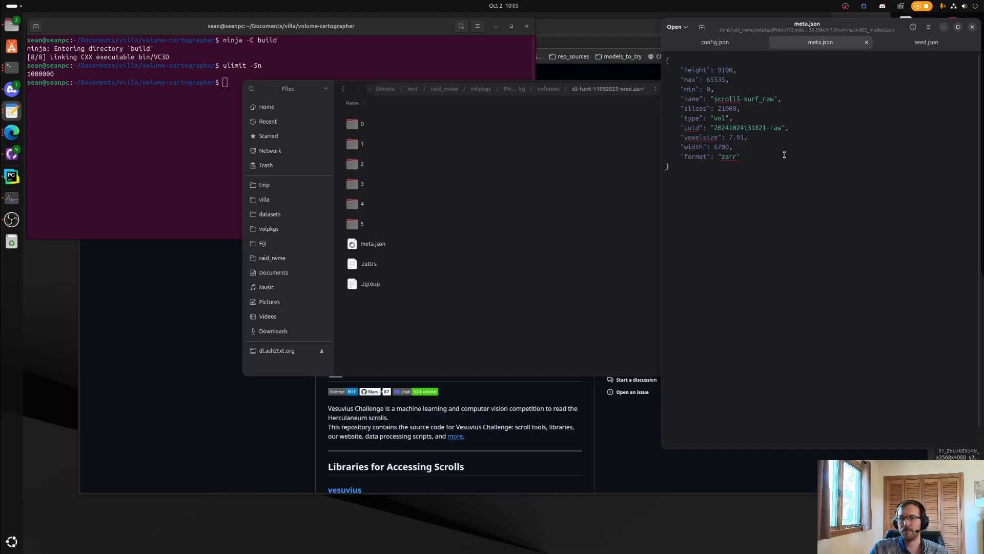
- Return to the PHerc172.volpkg folder in Files and show config.json in the text editor
click(484, 171)
key(alt+Left)
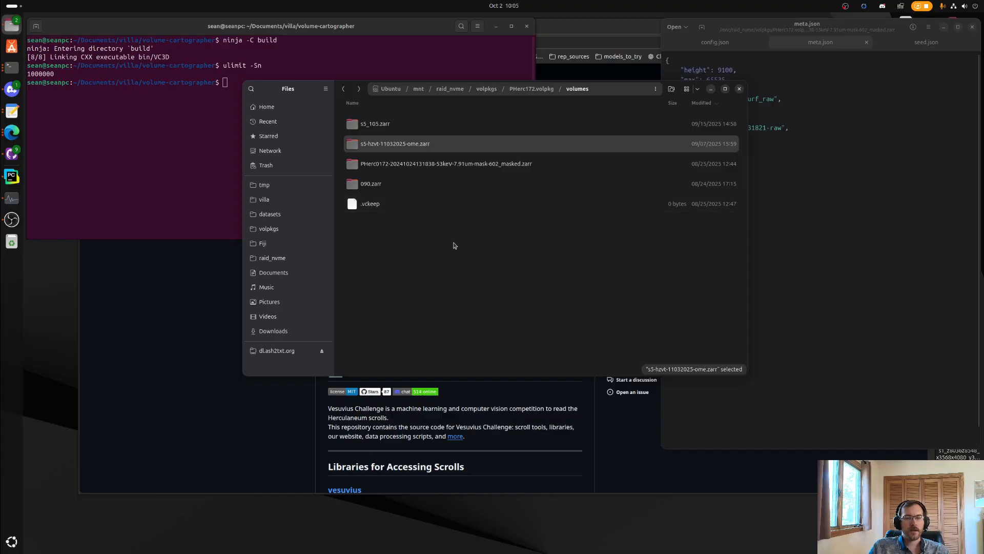
key(alt+Left)
scroll(458, 219, down, 5)
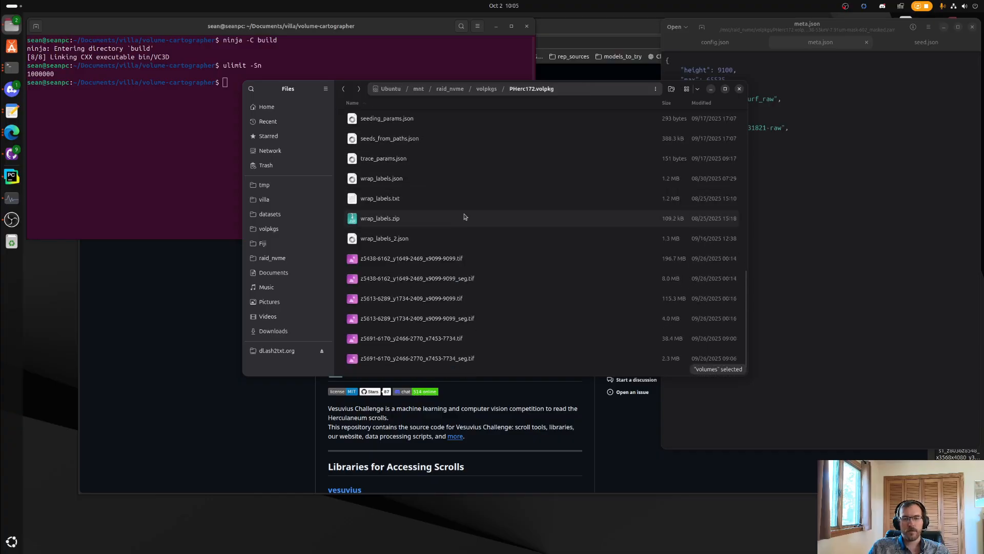
scroll(469, 205, up, 6)
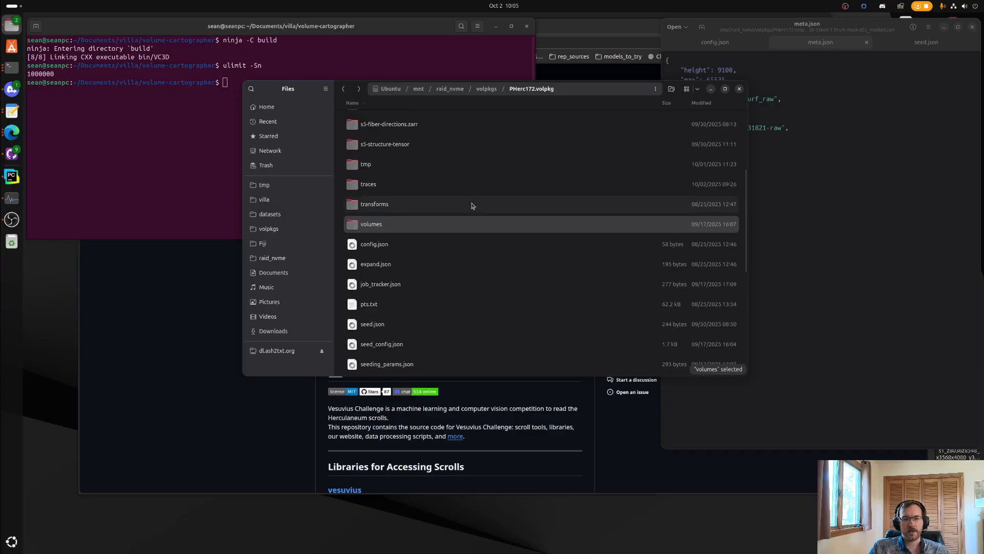
click(806, 171)
click(712, 46)
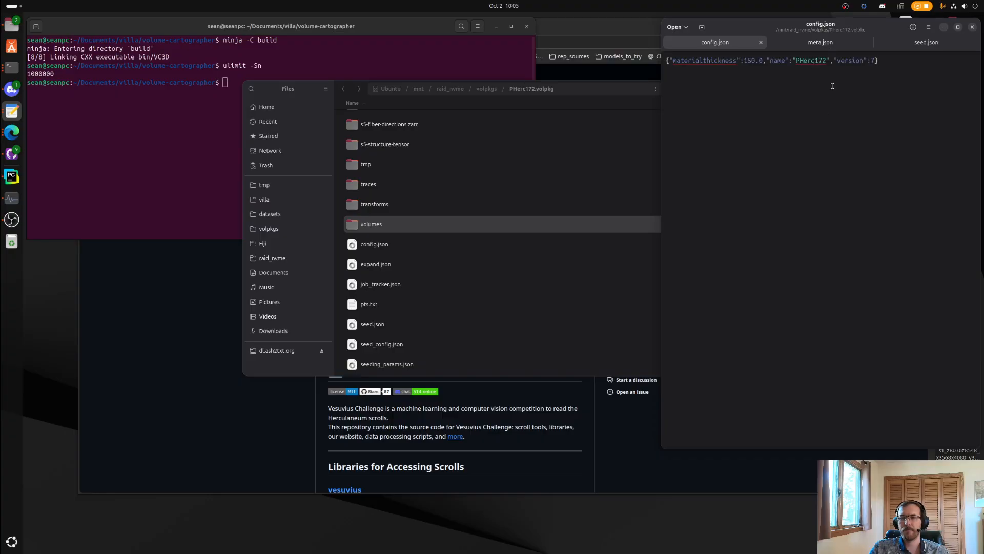
- Look inside the paths folder of PHerc172.volpkg and return to the package folder
click(517, 145)
scroll(467, 242, up, 4)
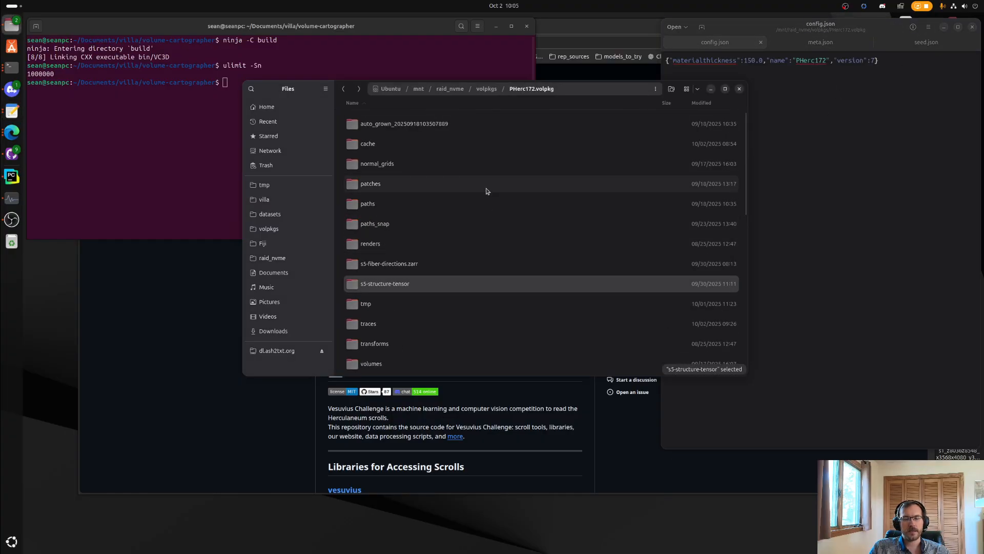
double_click(480, 204)
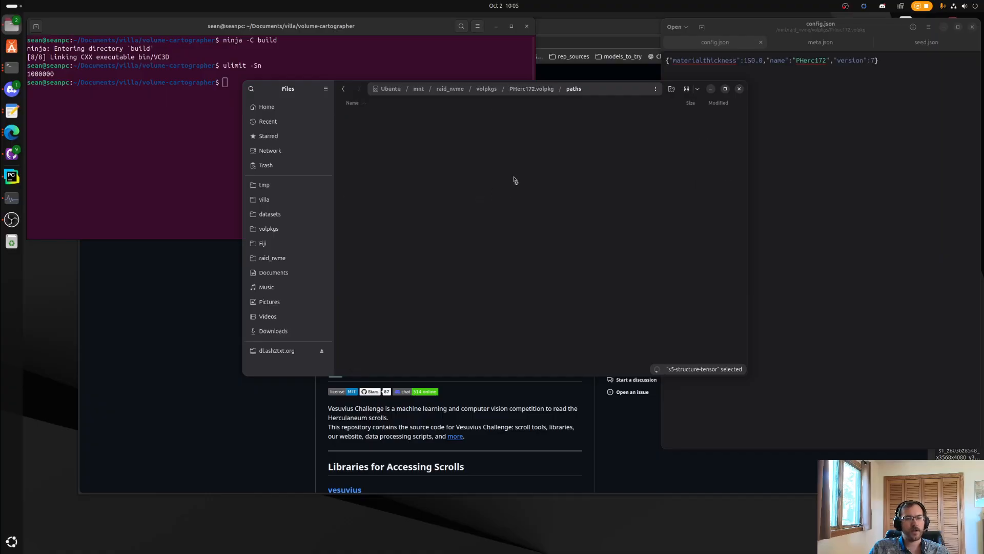
key(alt+Left)
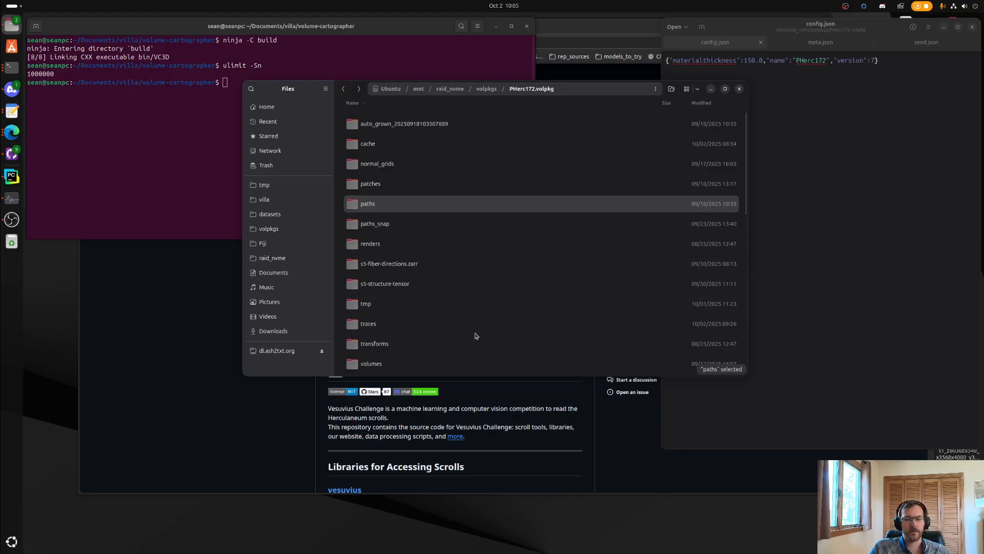
- Reopen the volumes folder and point out the s5_105.zarr, s5-hzvt-11032025-ome.zarr and masked PHerc0172 volumes
scroll(467, 366, down, 1)
double_click(466, 364)
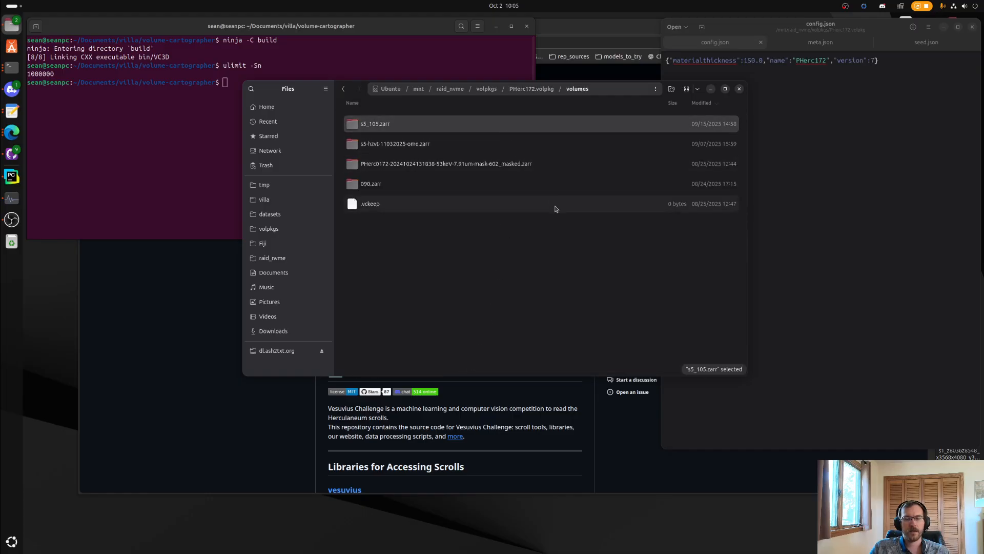
click(447, 129)
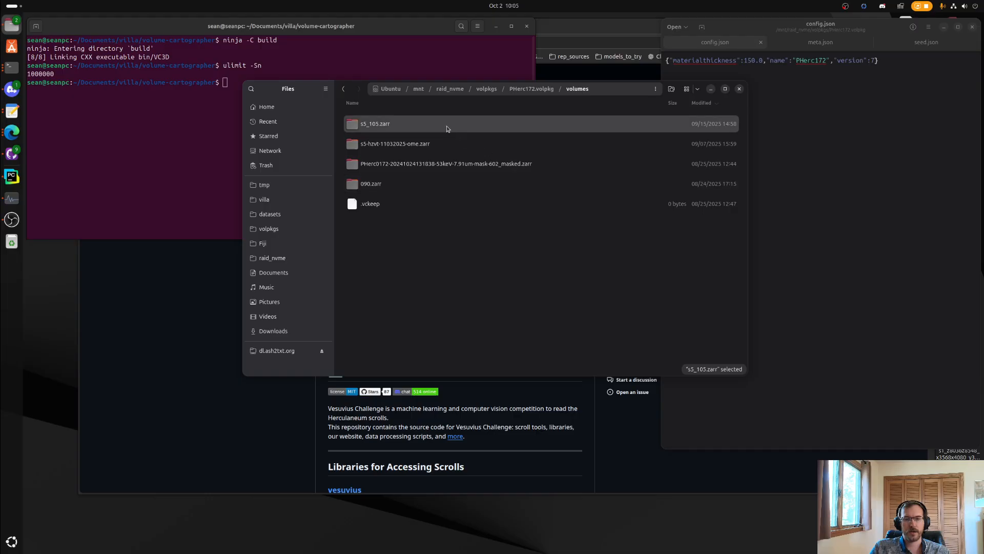
click(513, 165)
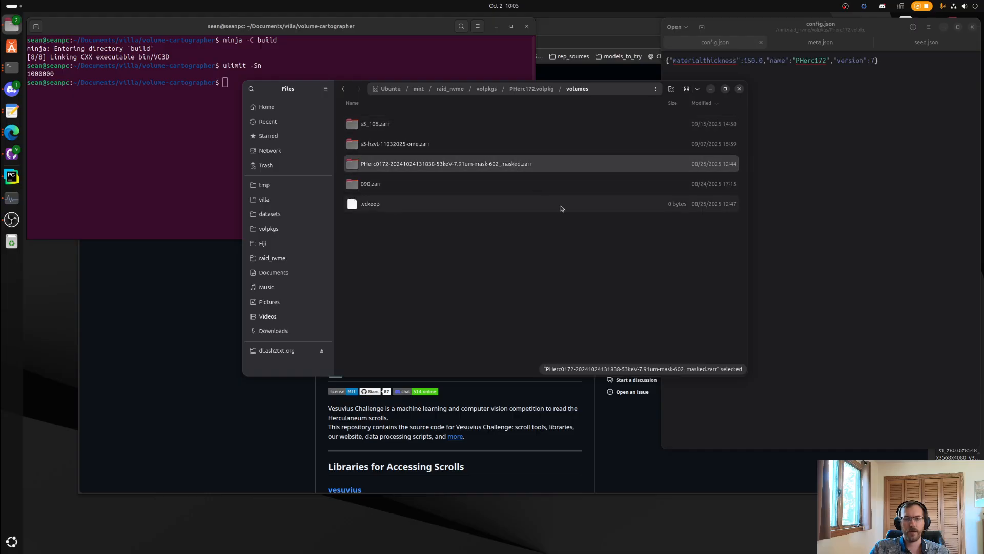
click(552, 140)
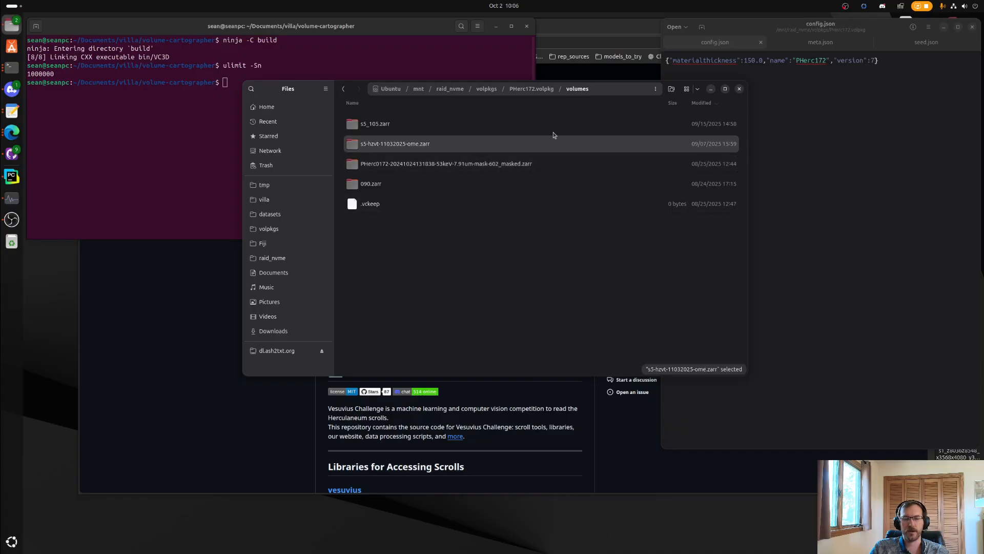
click(501, 161)
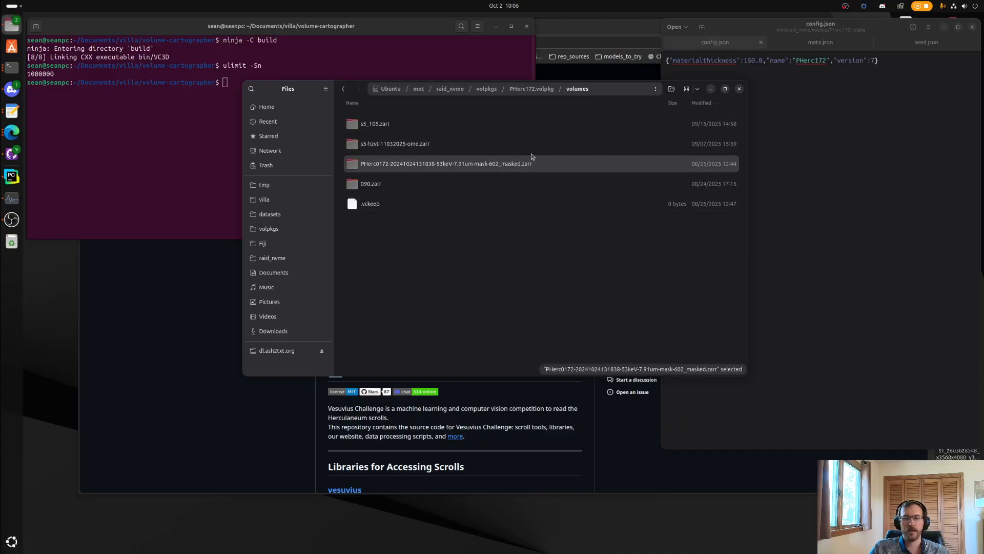
- Look inside s5_105.zarr and the masked PHerc0172 zarr, and return to the start of the PHerc172.volpkg listing
click(488, 129)
double_click(488, 126)
key(alt+Left)
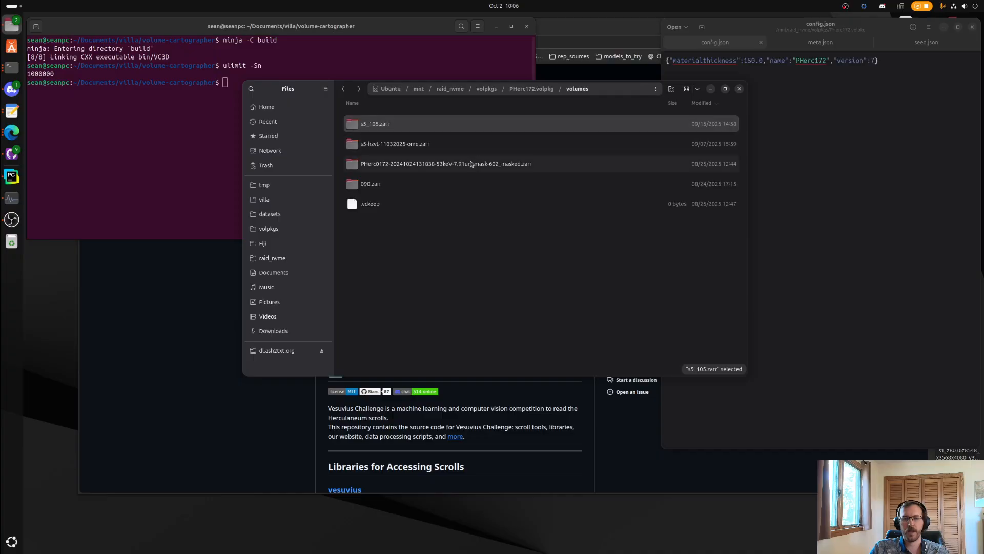
double_click(471, 163)
key(alt+Left)
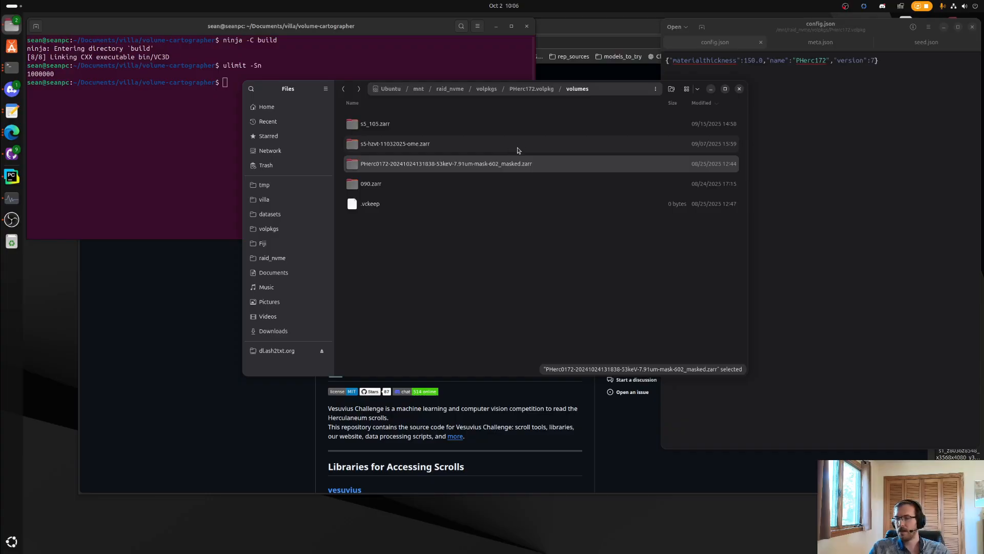
key(alt+Left)
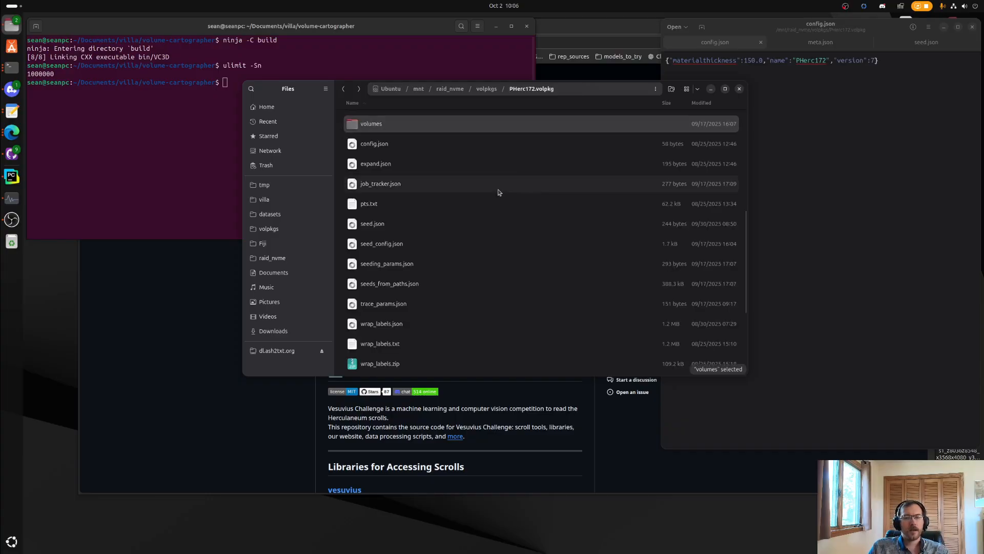
scroll(495, 205, up, 5)
scroll(476, 213, up, 1)
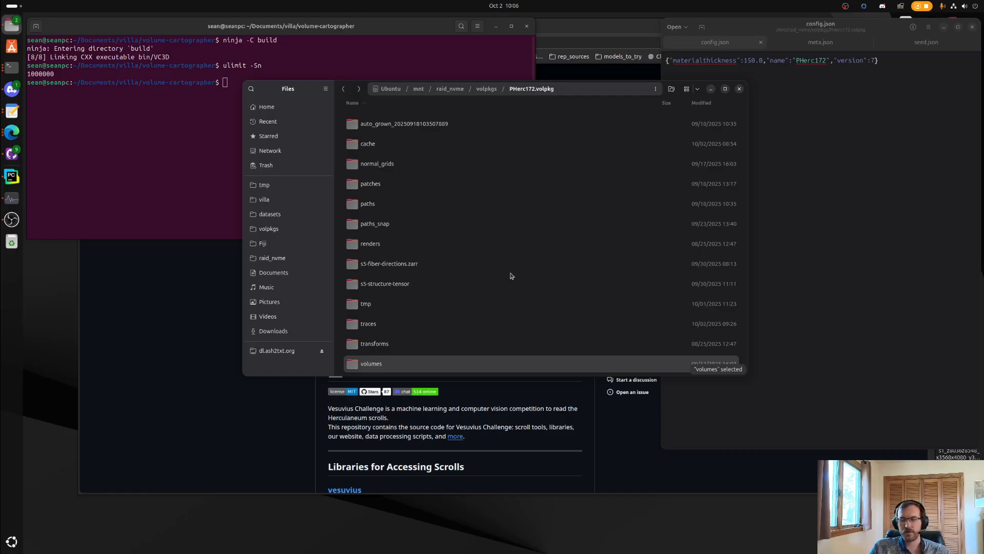
- Look inside the s5-structure-tensor folder and its normal subfolder, and return to the PHerc172.volpkg folder
click(485, 285)
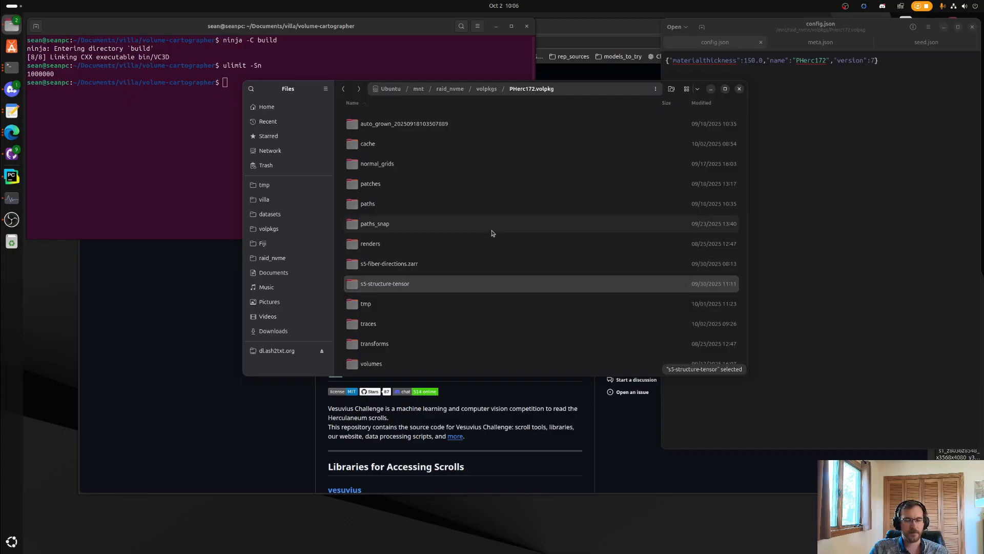
double_click(435, 284)
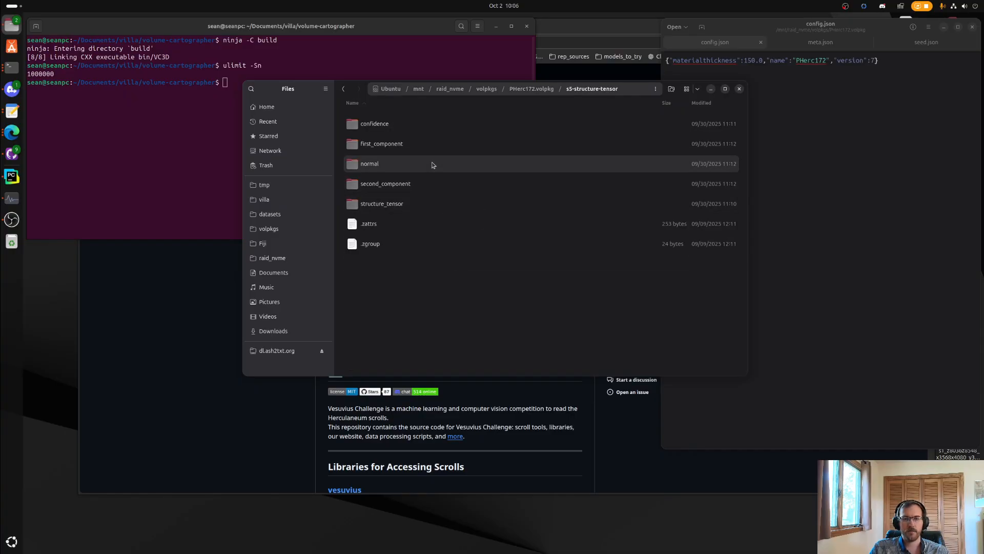
double_click(433, 164)
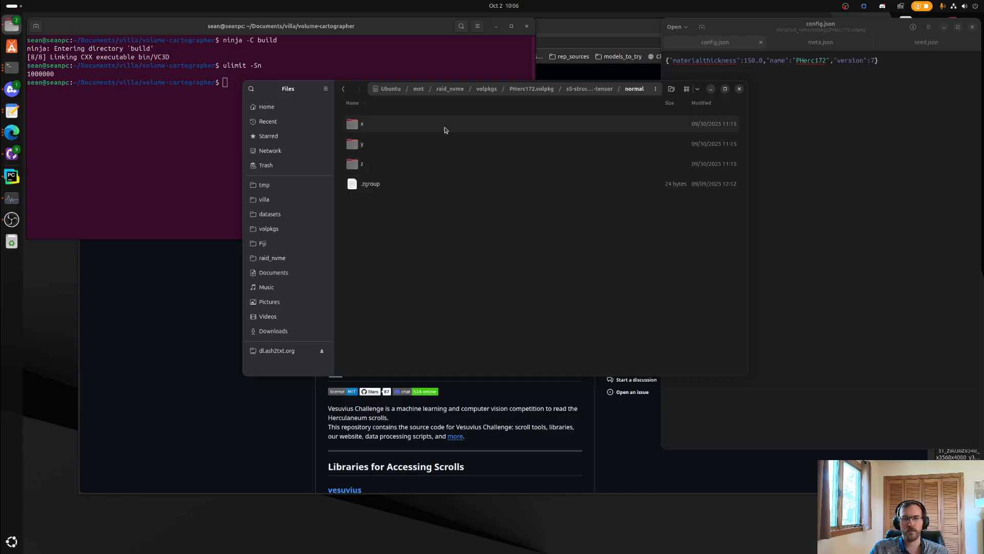
key(alt+Left)
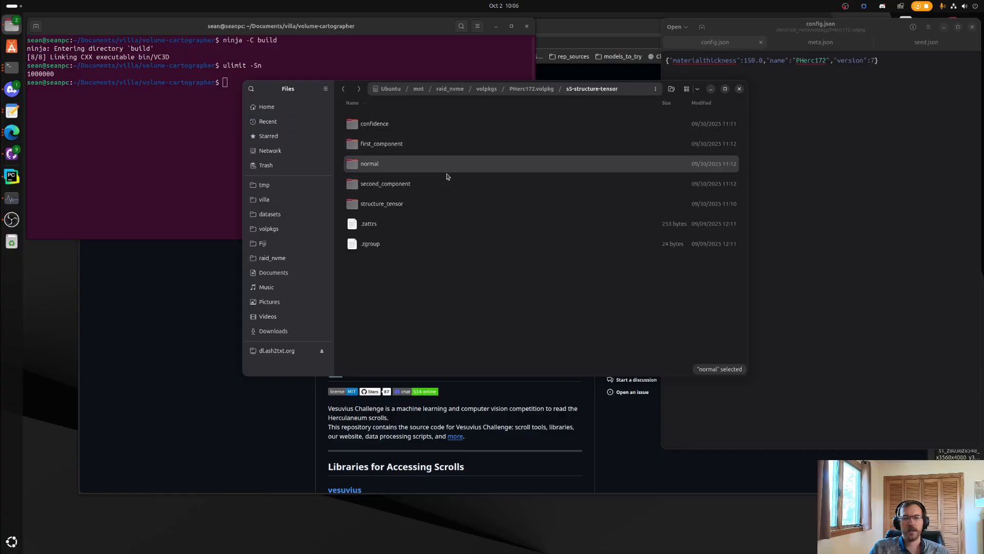
key(alt+Left)
- Look inside the horizontal and vertical folders of s5-fiber-directions.zarr, return to PHerc172.volpkg and point out the tensor and fiber-direction folders
double_click(437, 229)
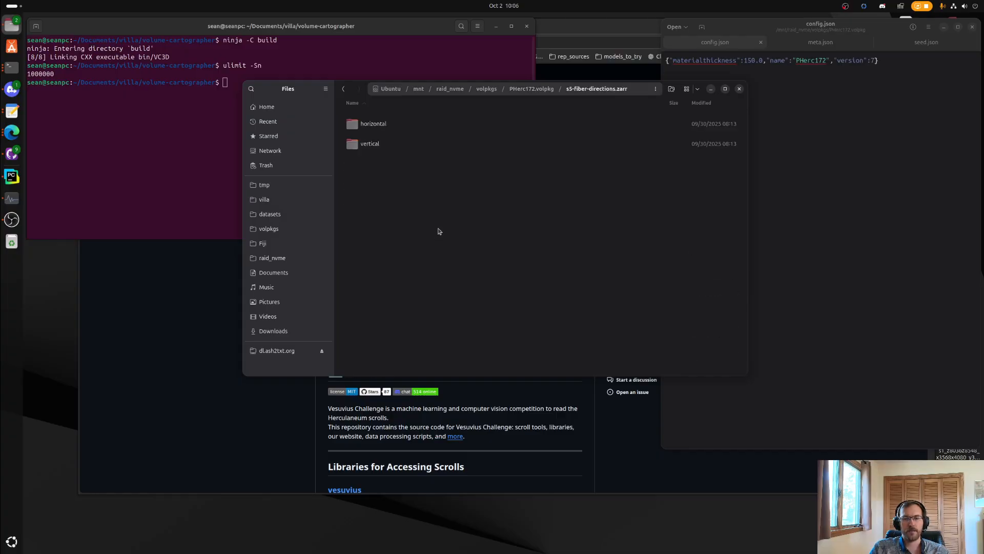
double_click(528, 124)
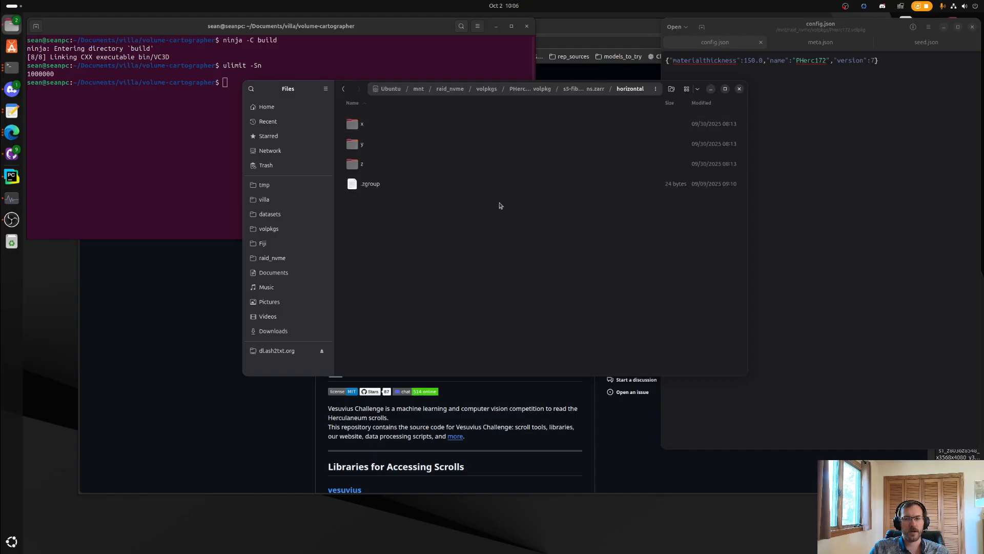
key(alt+Left)
double_click(494, 148)
key(alt+Left)
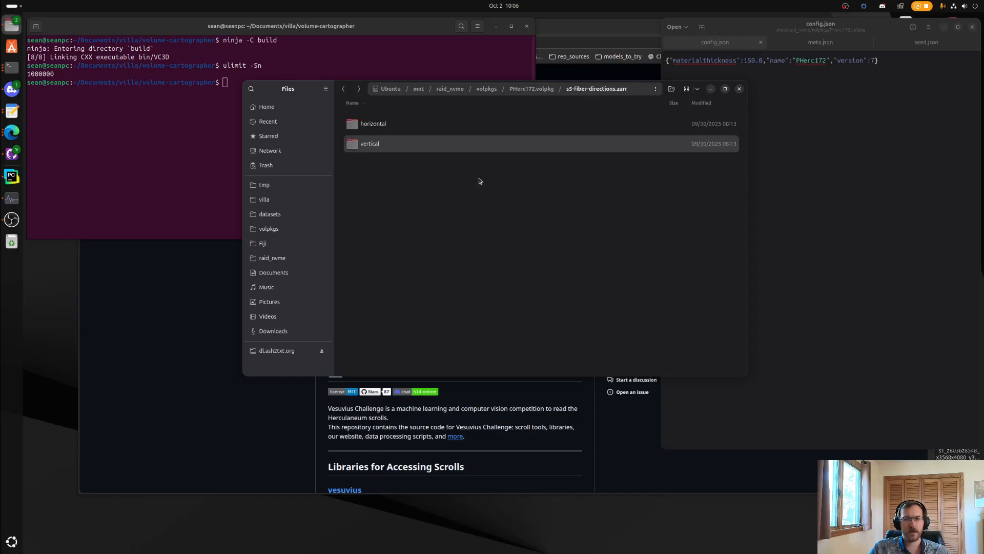
key(alt+Left)
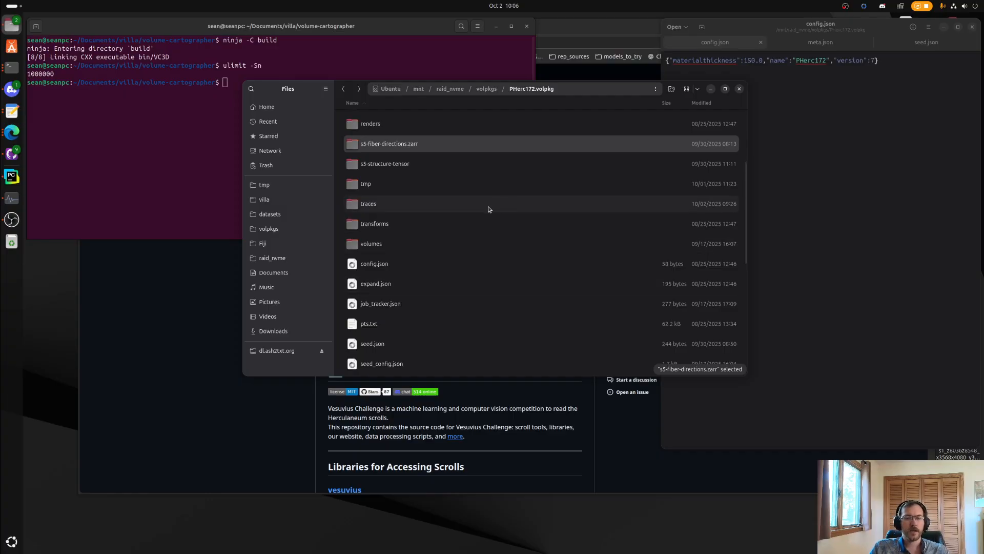
click(506, 165)
click(527, 150)
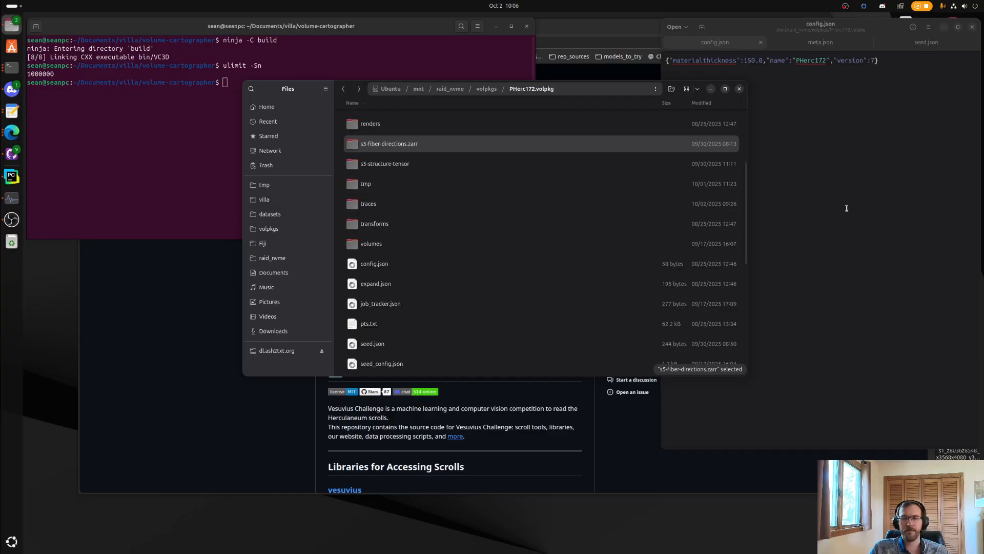
- Switch to PyCharm and open get_fiber_directions.py from the scripts folder of volume-cartographer
click(12, 176)
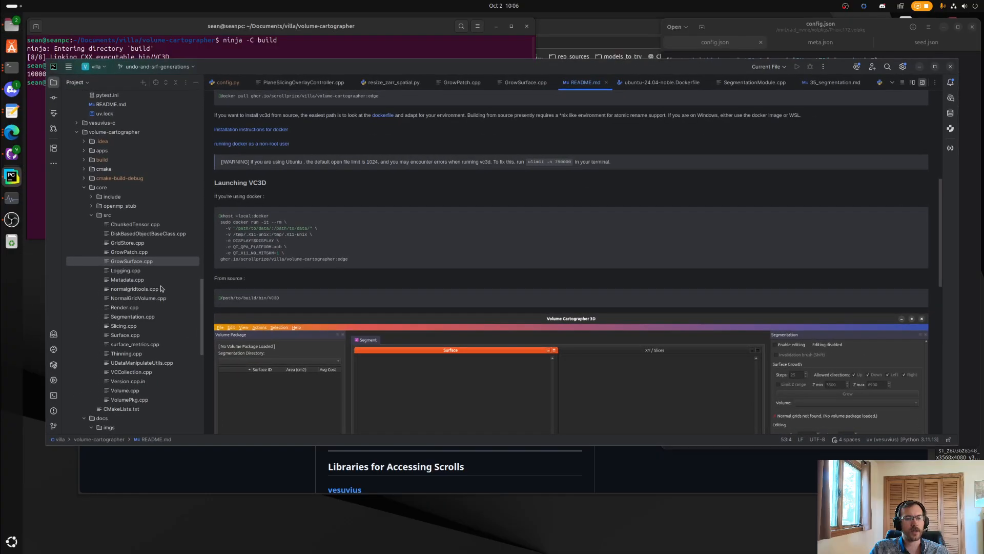
scroll(160, 289, down, 10)
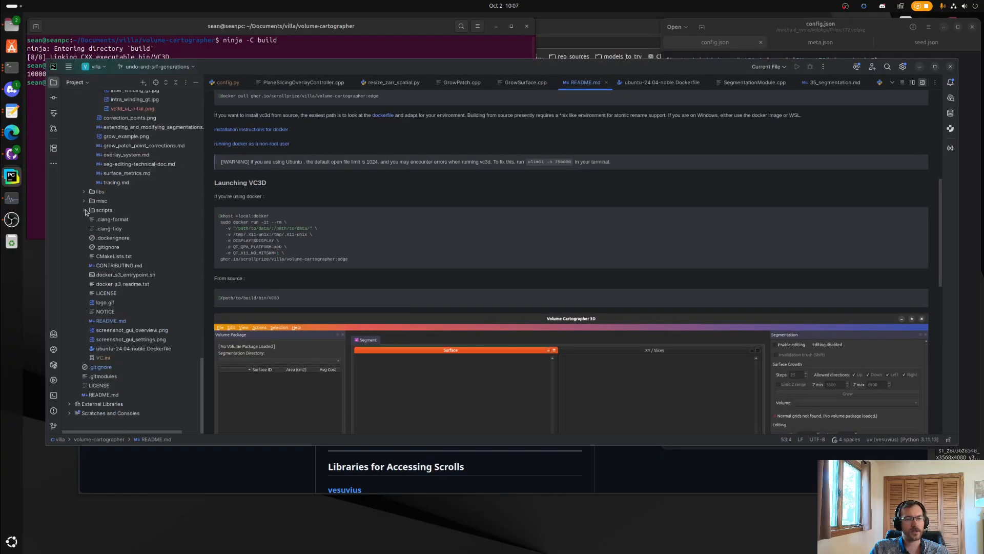
click(85, 211)
click(156, 248)
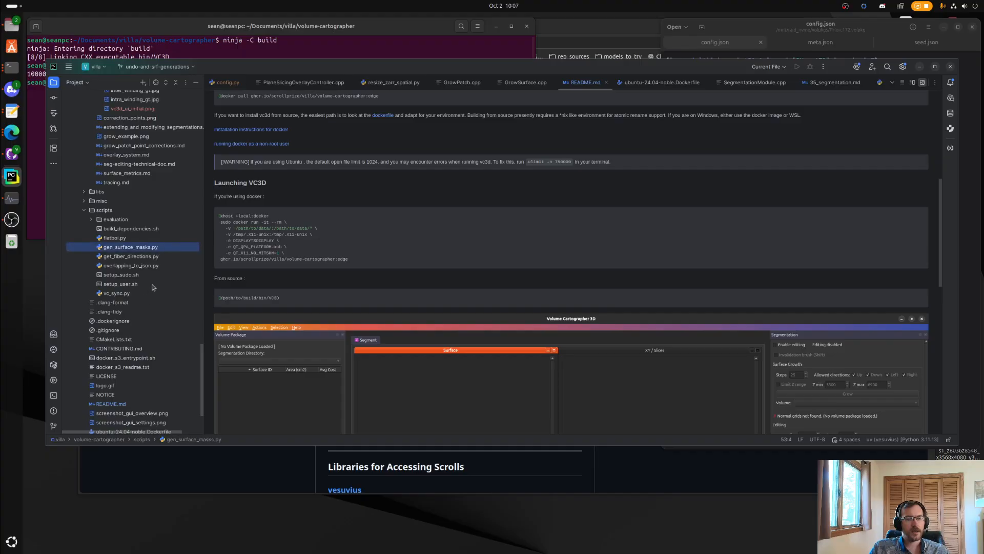
click(168, 257)
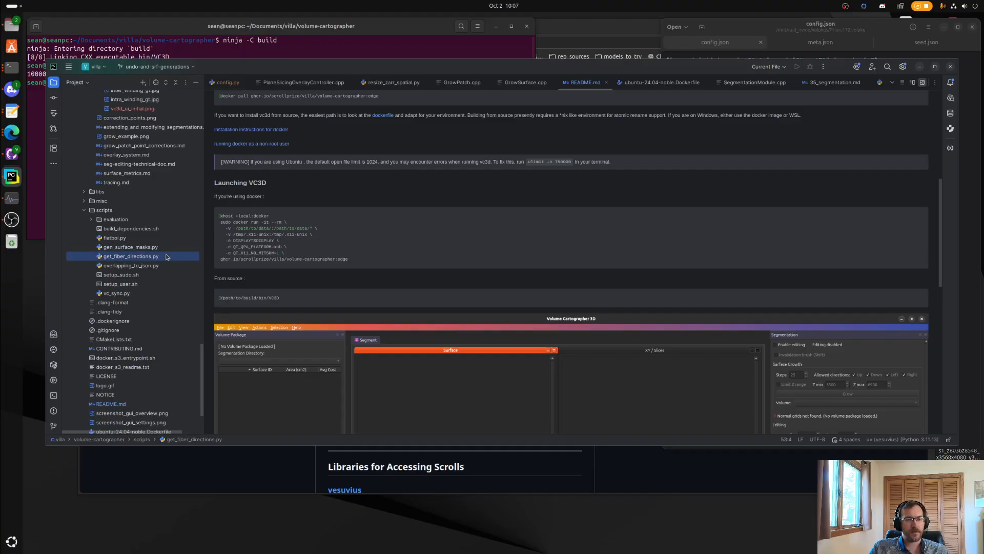
double_click(162, 259)
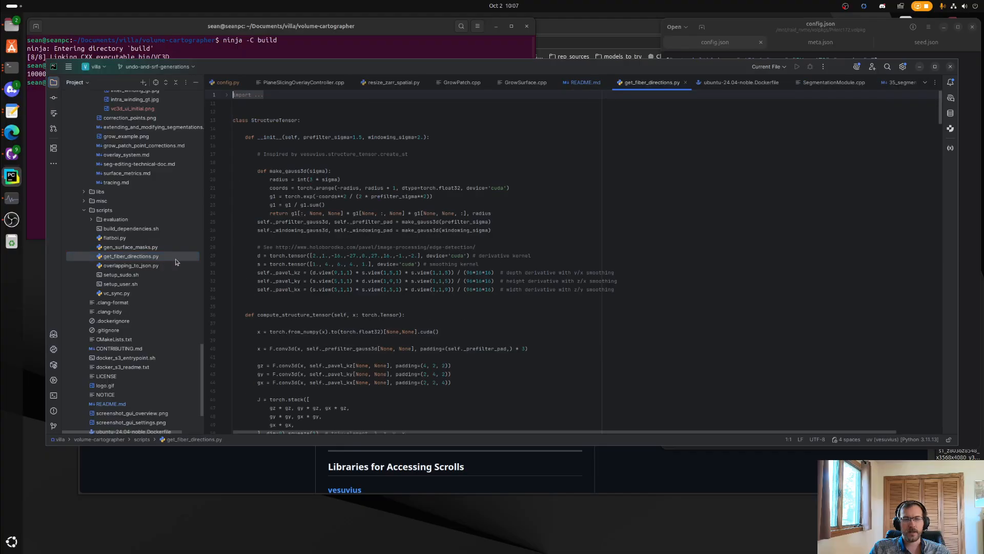
- Collapse the scratch folder in the vesuvius project and open create_st.py from src/vesuvius/structure_tensor
scroll(154, 185, down, 3)
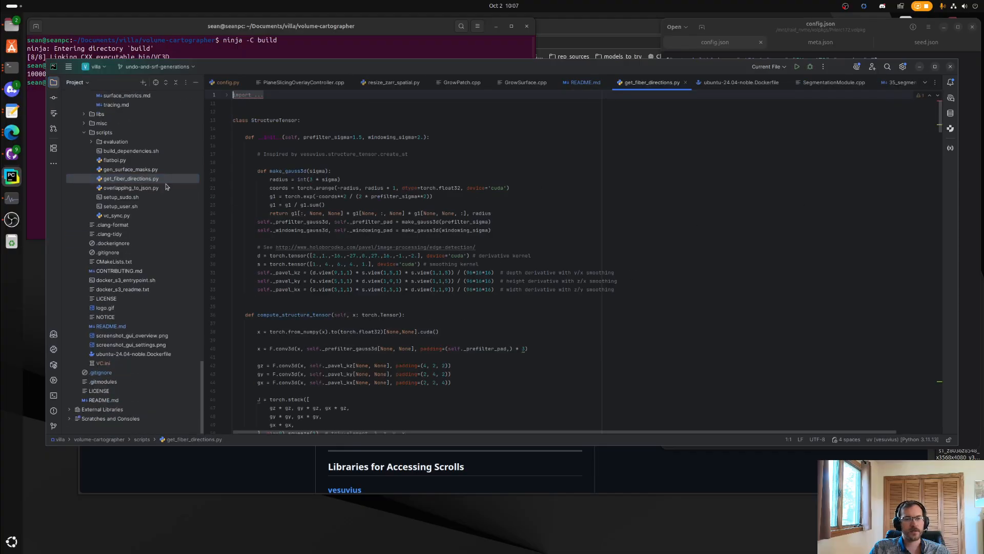
scroll(158, 206, up, 15)
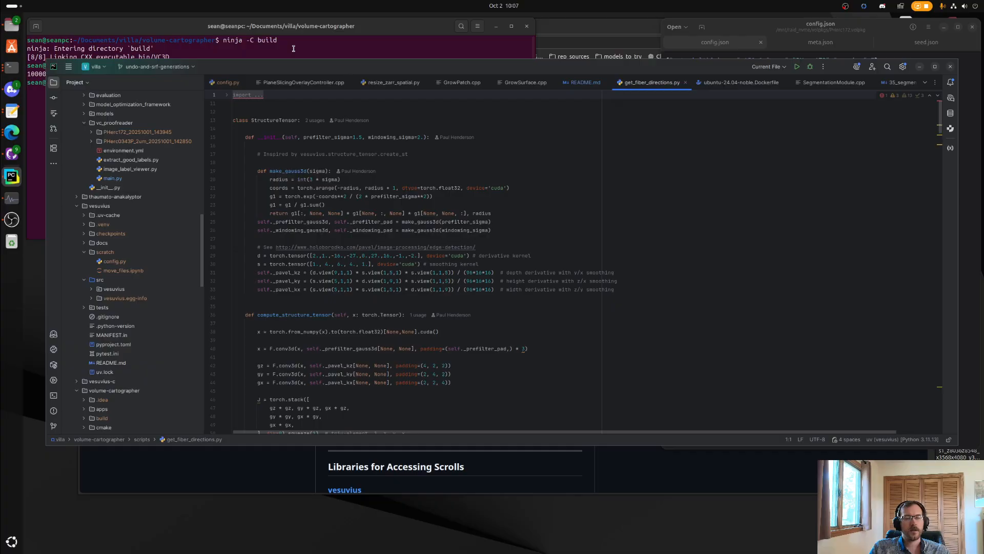
scroll(108, 231, up, 2)
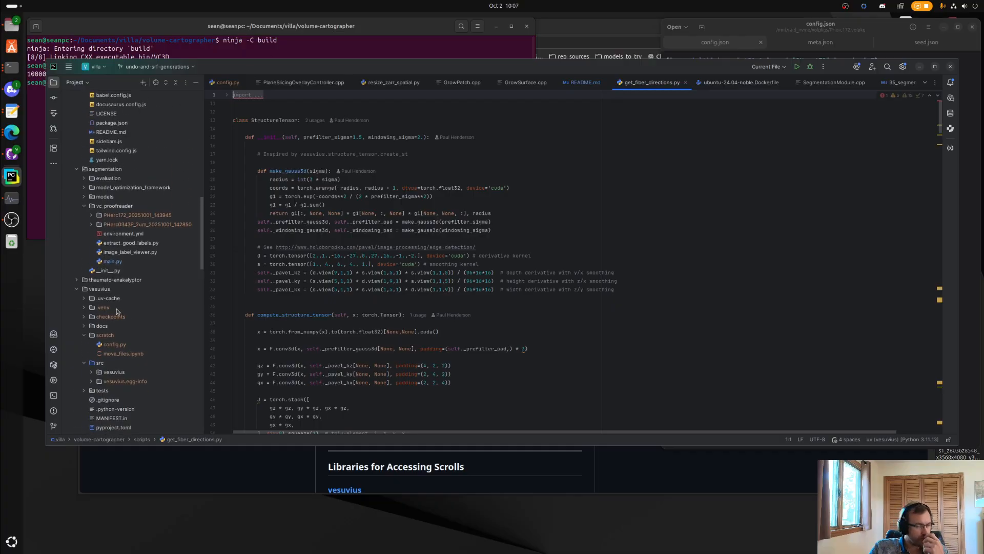
scroll(118, 300, up, 1)
scroll(118, 299, down, 3)
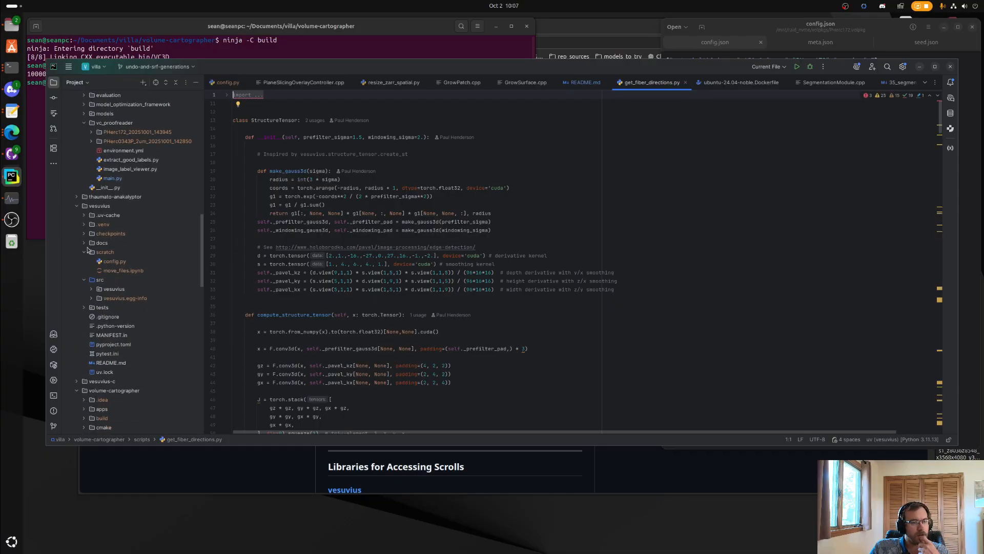
click(85, 253)
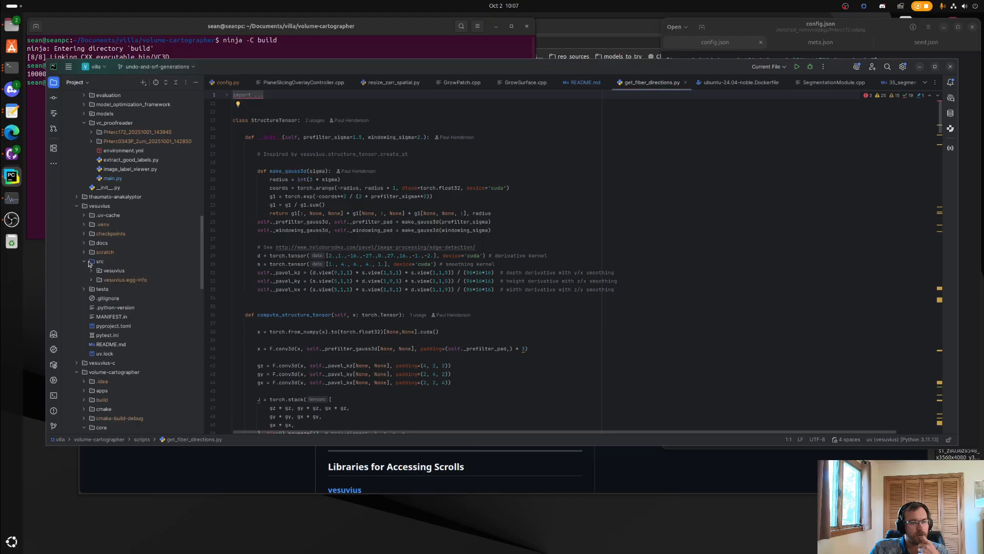
click(91, 270)
scroll(94, 247, down, 4)
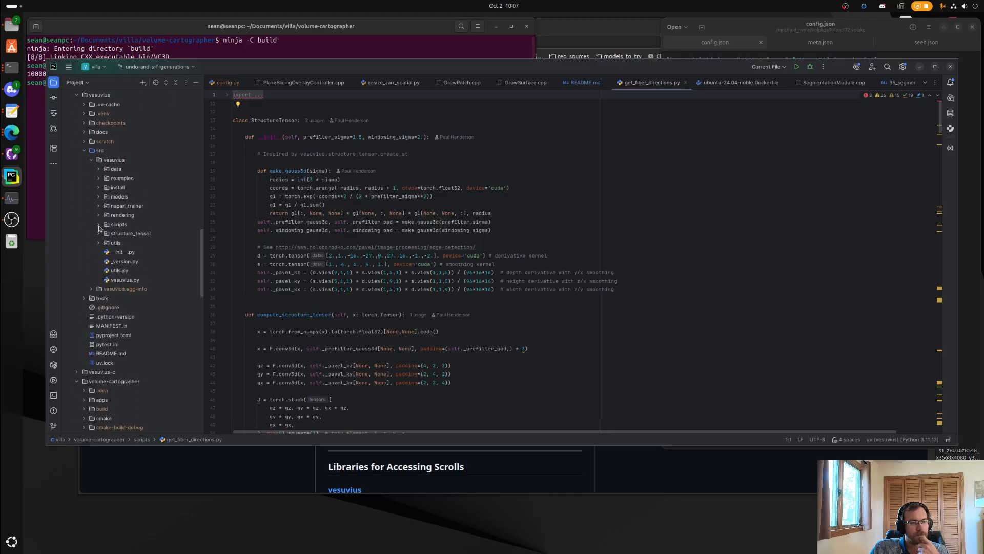
click(99, 226)
click(99, 189)
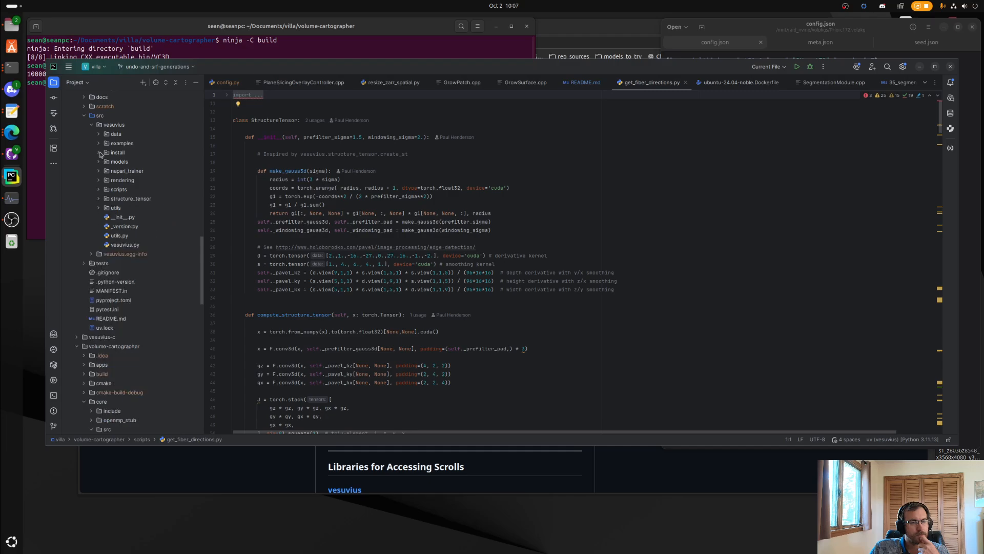
click(99, 198)
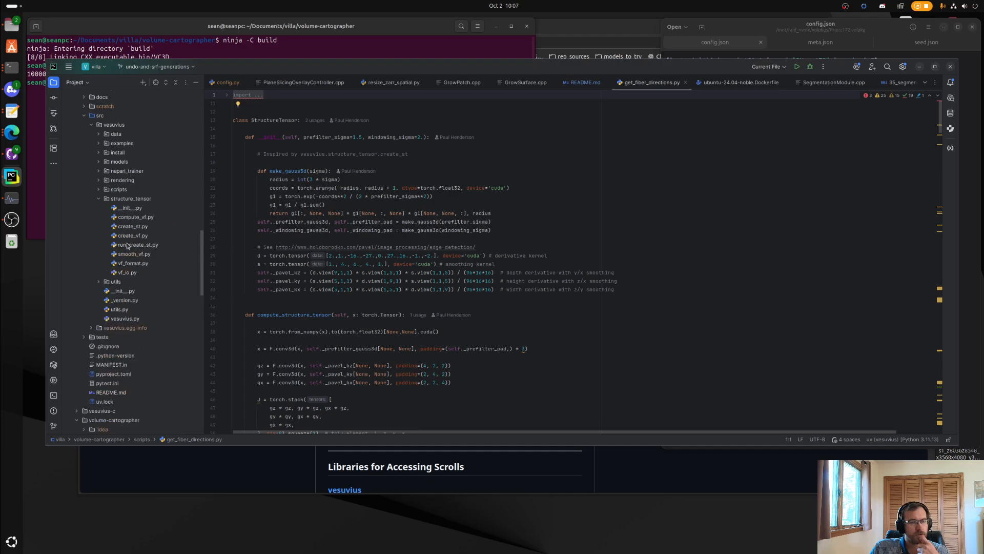
double_click(156, 228)
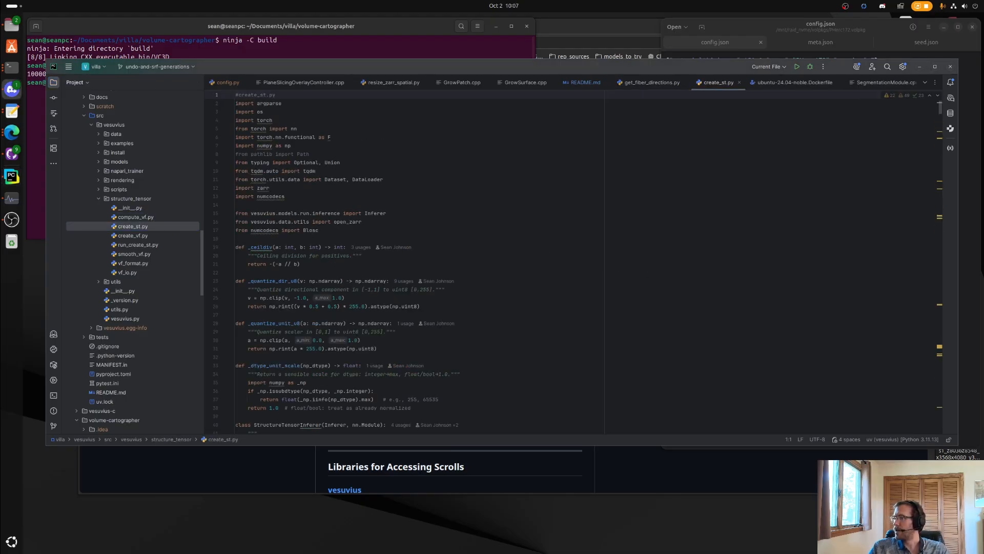
click(348, 247)
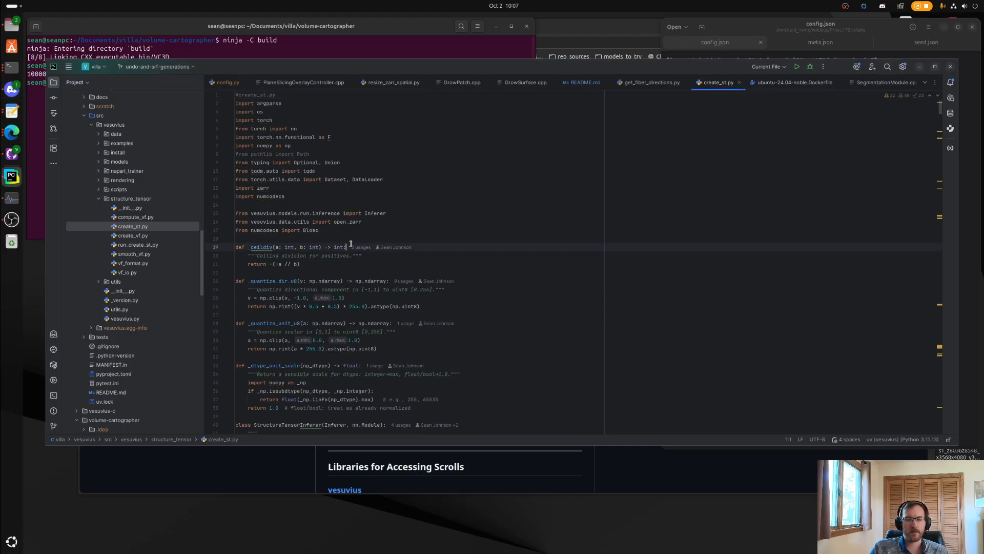
- Collapse the volume-cartographer folder in the project tree
click(249, 49)
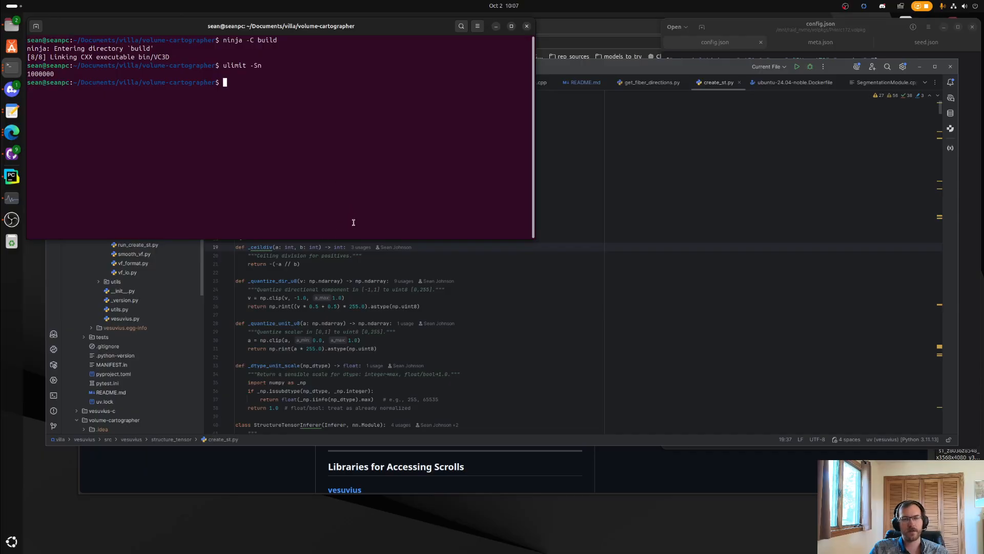
click(650, 231)
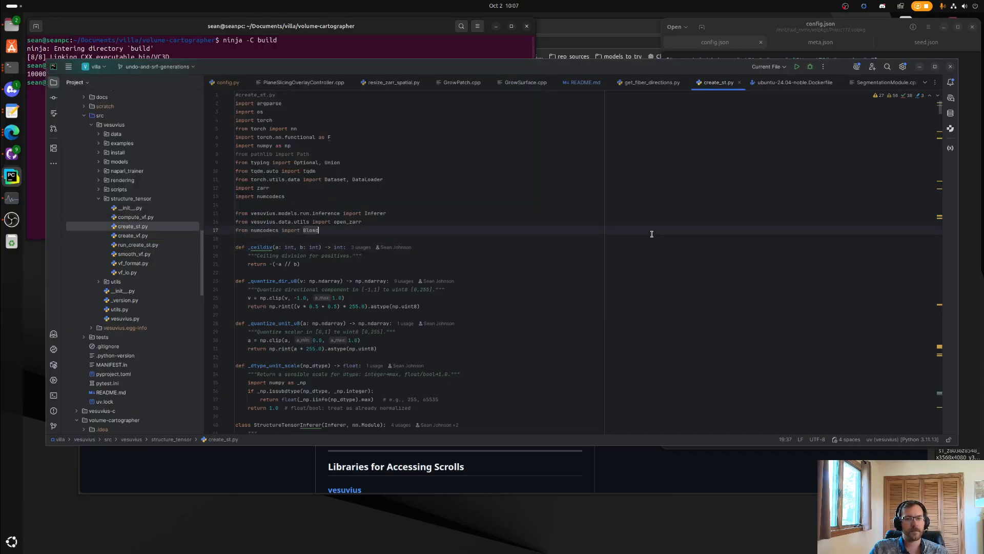
scroll(150, 258, down, 6)
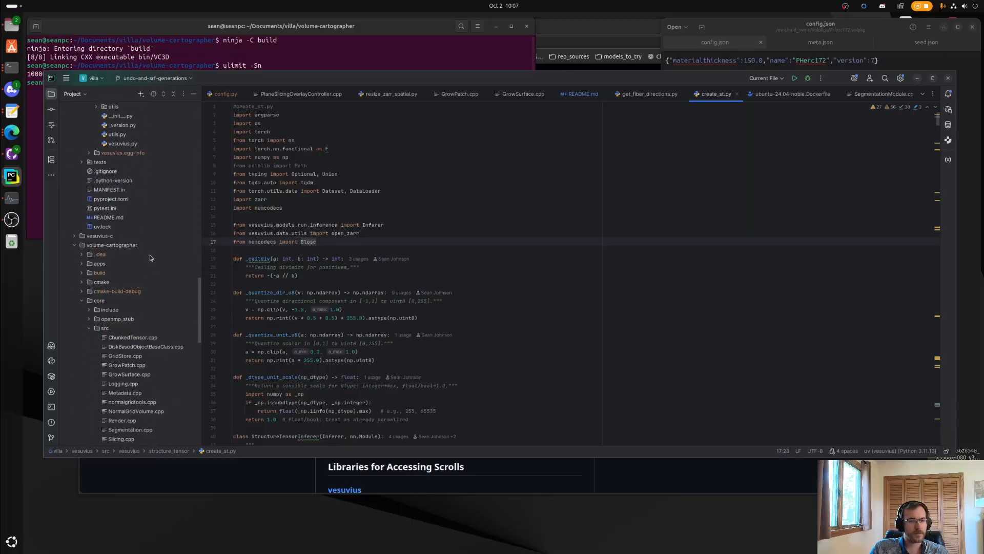
click(83, 247)
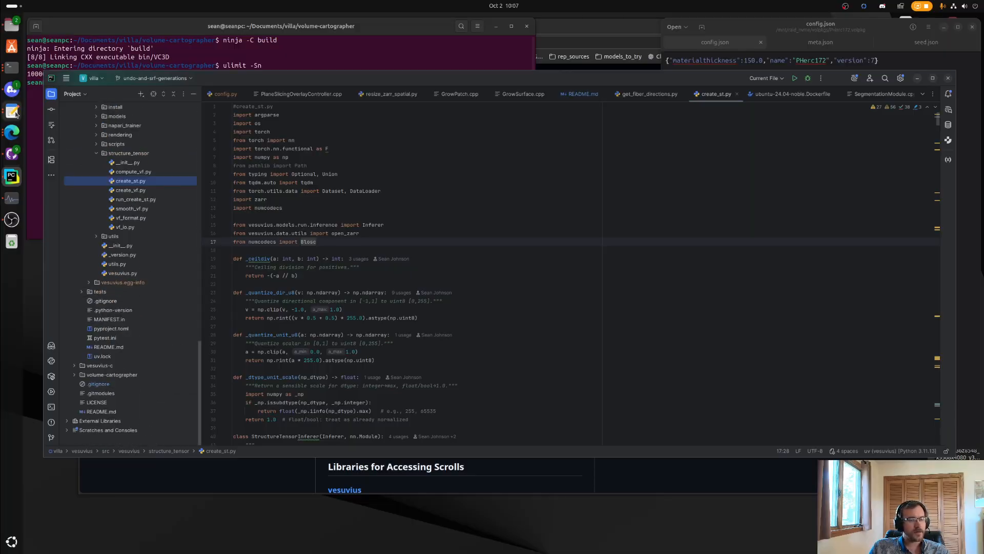
- Switch to Files, open the normal_grids folder of PHerc172.volpkg and move the window below the terminal
click(11, 24)
click(553, 171)
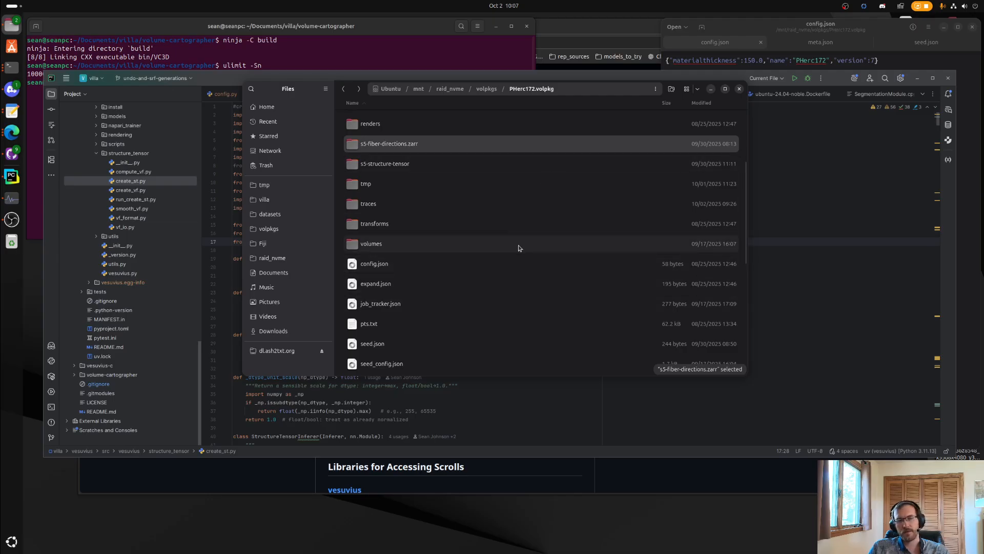
scroll(507, 244, up, 3)
click(487, 266)
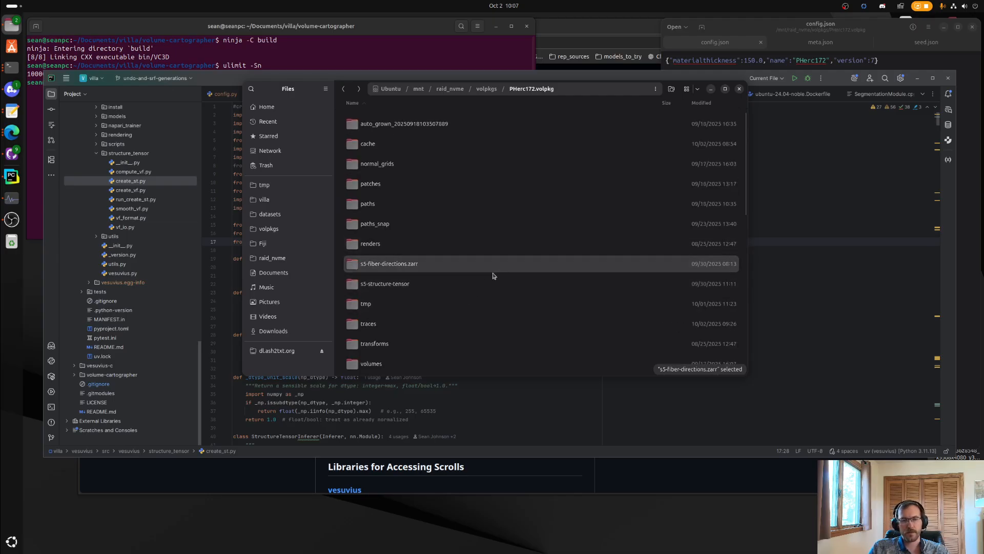
double_click(476, 164)
drag(606, 89, 609, 238)
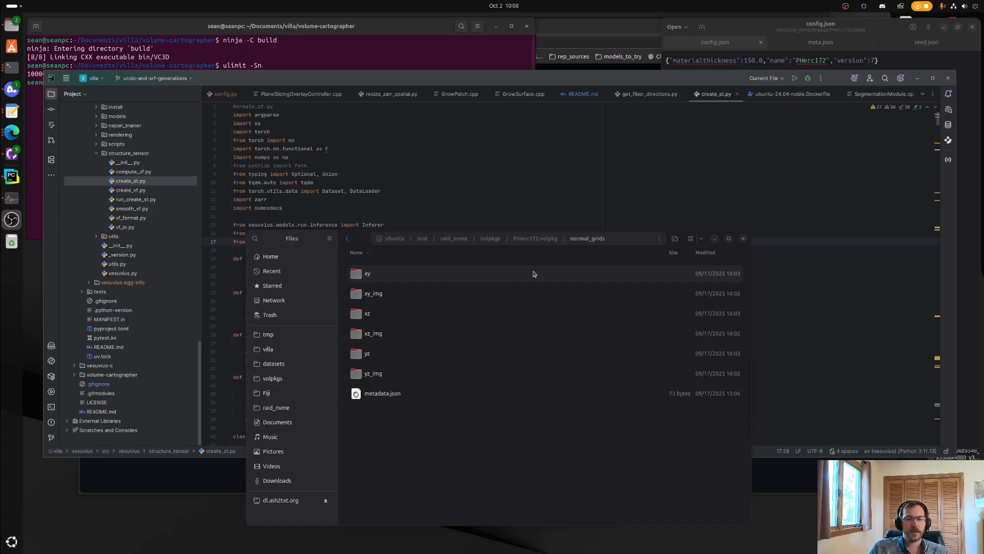
- Switch to the terminal and try to run build/bin/vc_gen_normal_grids
click(315, 54)
text(b)
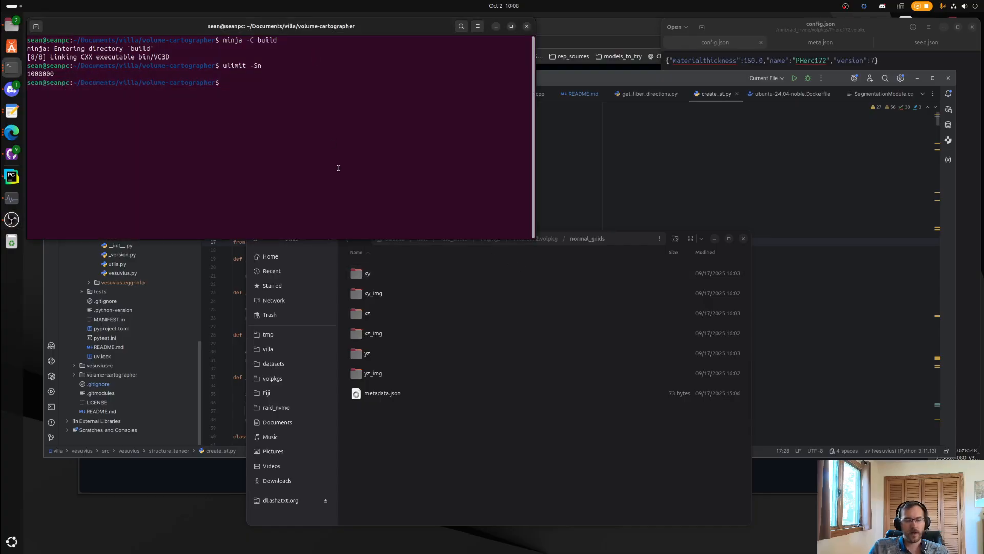
text(uild/)
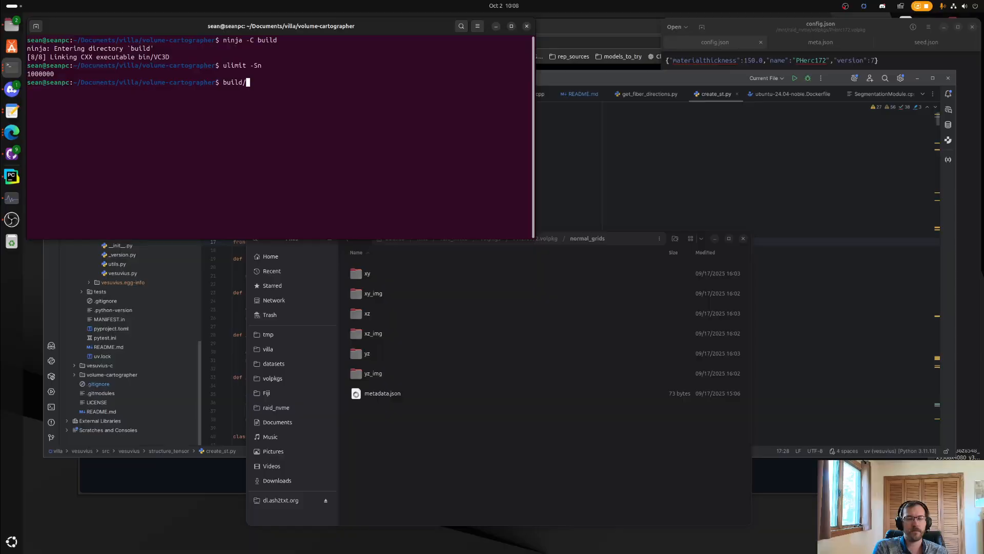
text(bin/)
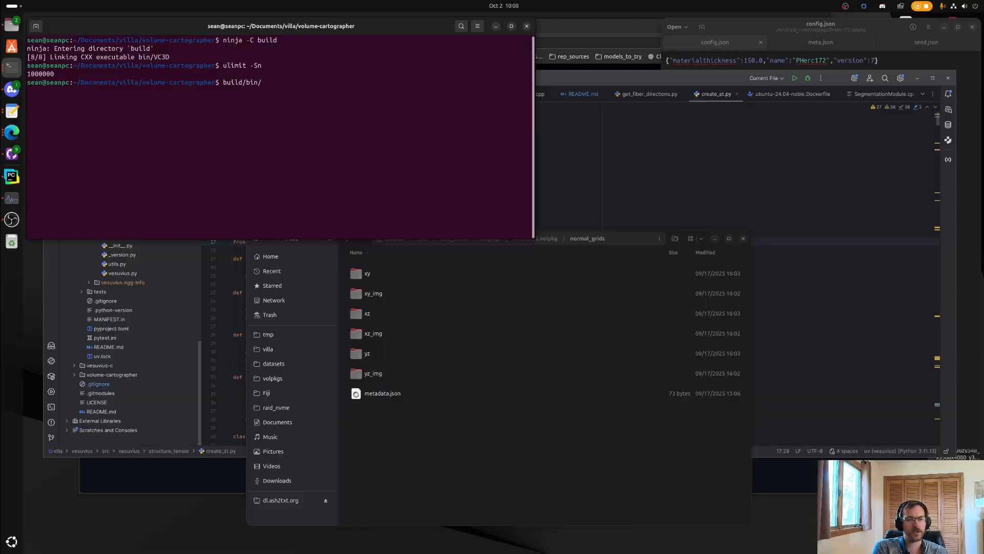
text(vc_)
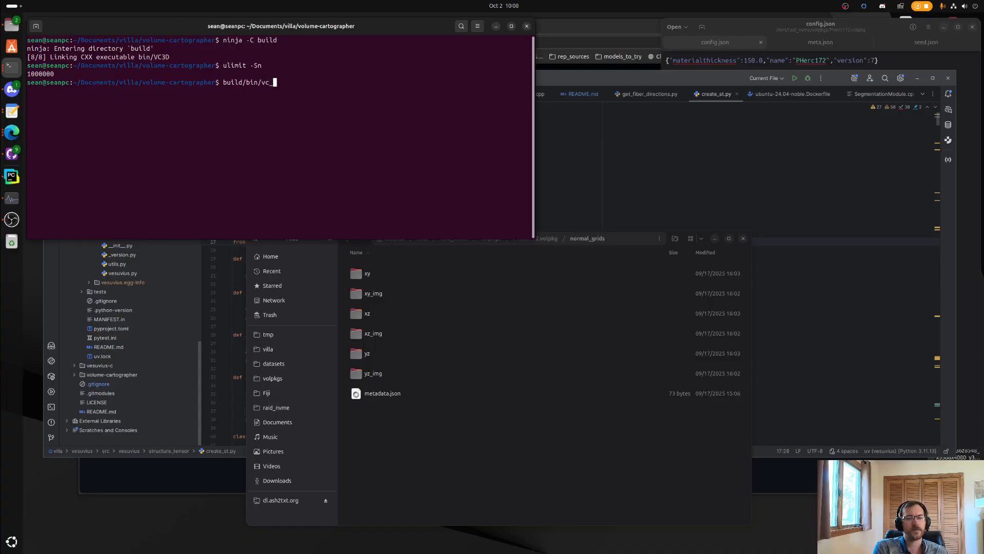
text(gen_no)
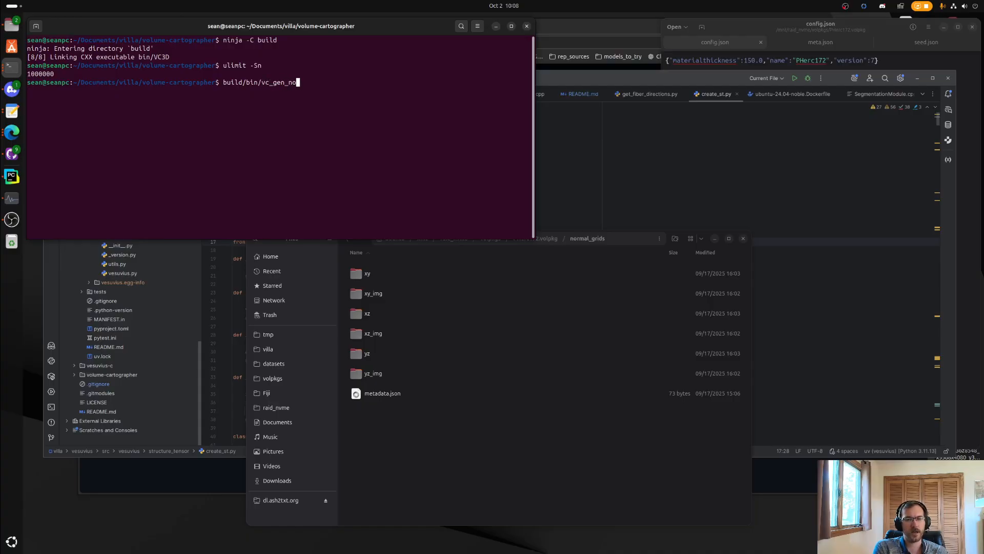
text(rmal_grids)
key(Return)
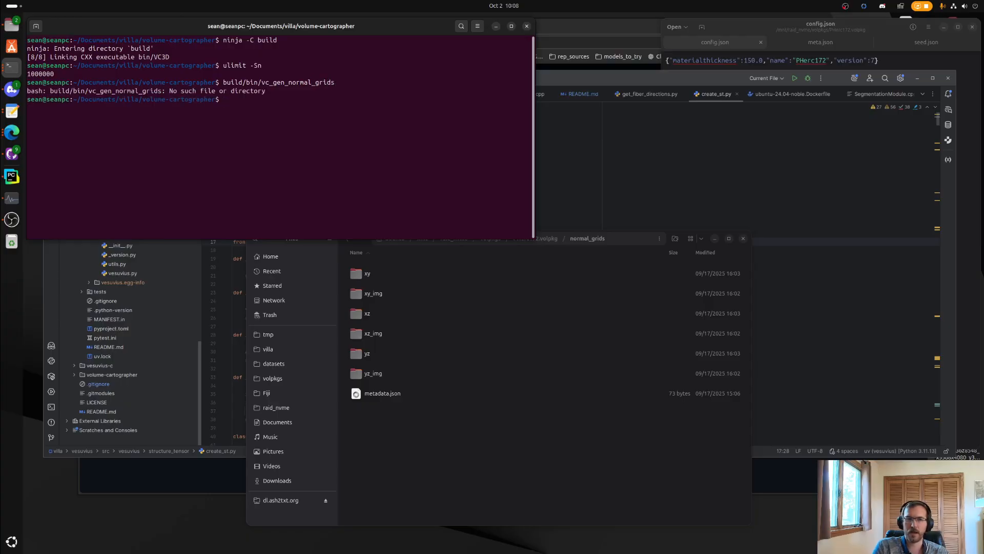
- Switch to PyCharm and collapse the vesuvius src, segmentation and vesuvius folders in the project tree
click(236, 268)
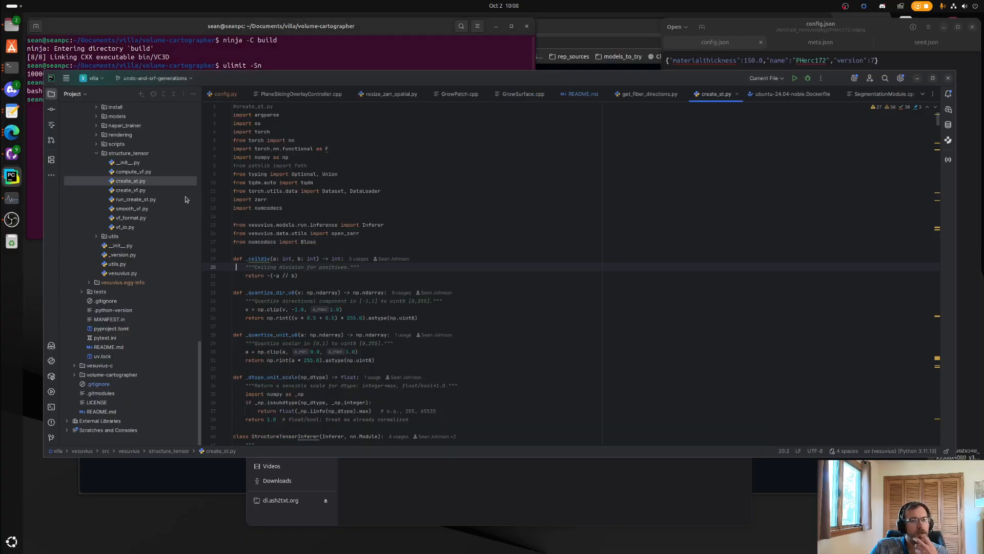
scroll(110, 208, up, 5)
click(82, 209)
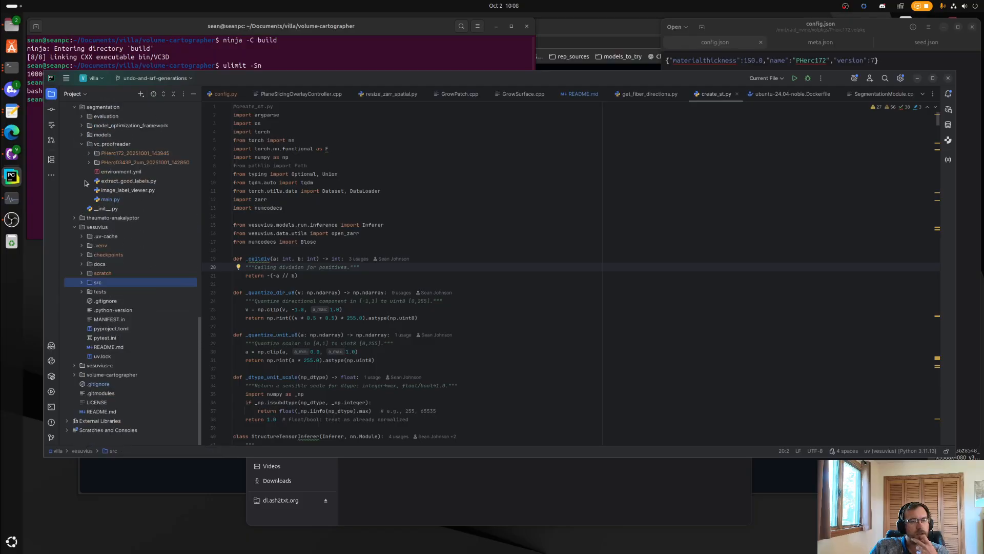
click(75, 106)
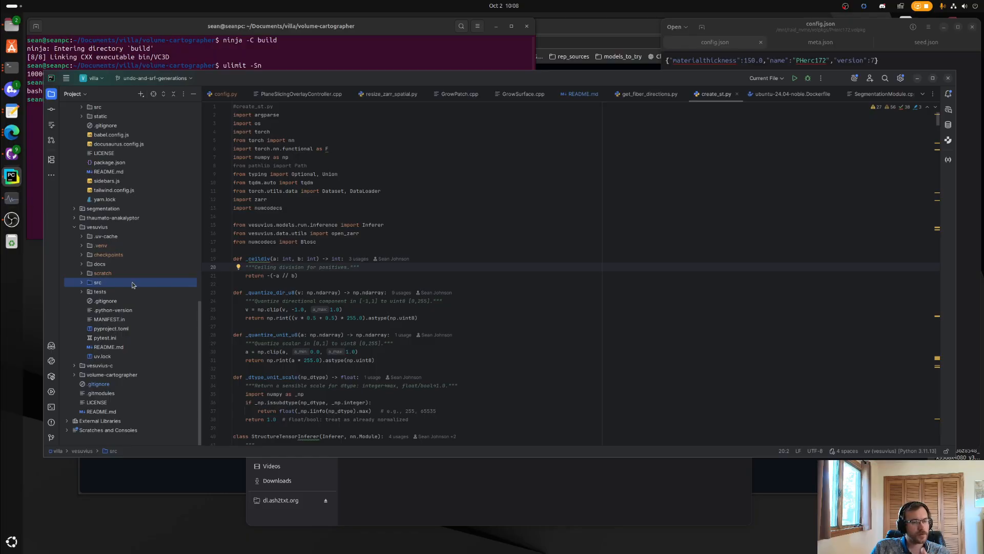
click(78, 230)
click(73, 227)
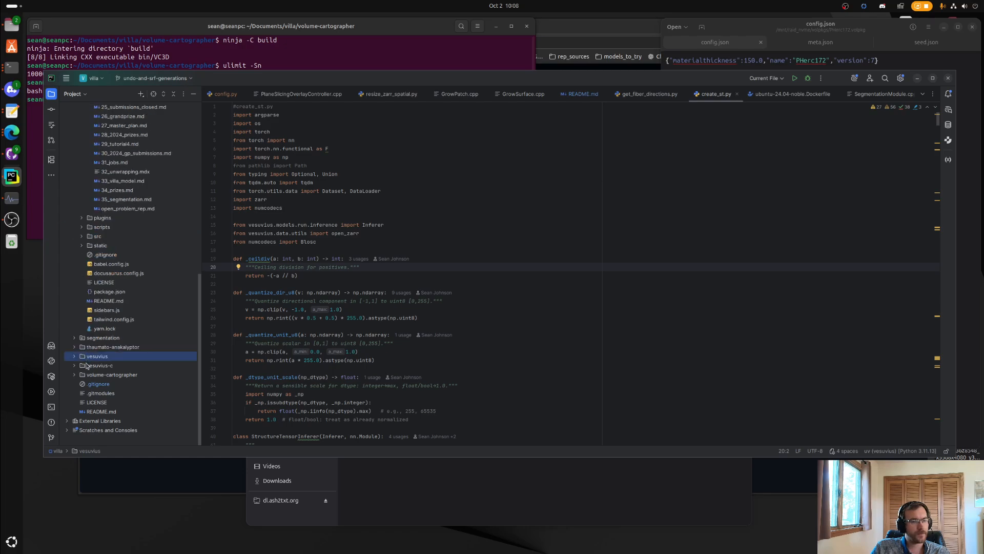
- Expand volume-cartographer/apps/src in the project tree and select vc_gen_normalgrids.cpp
click(75, 374)
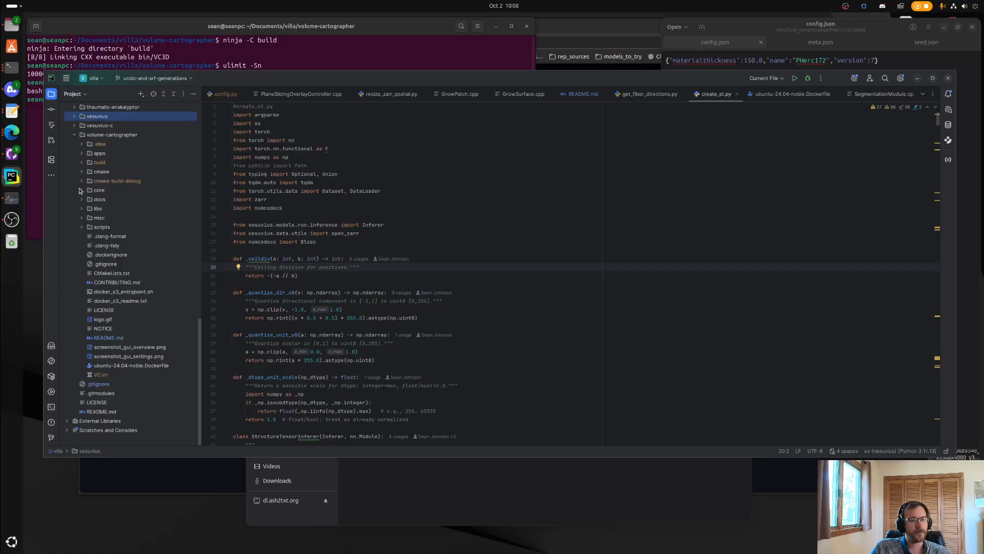
click(81, 153)
click(91, 173)
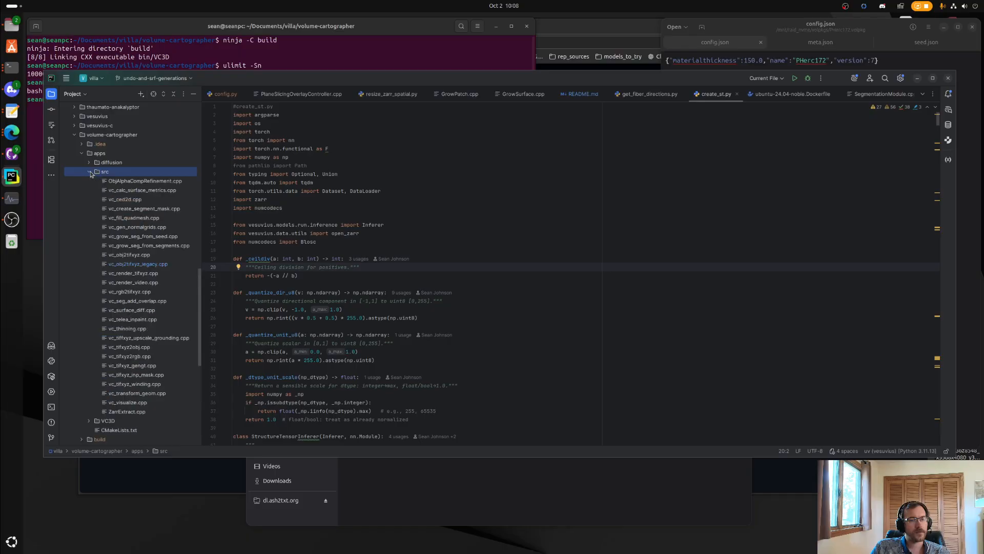
scroll(177, 295, down, 3)
click(163, 282)
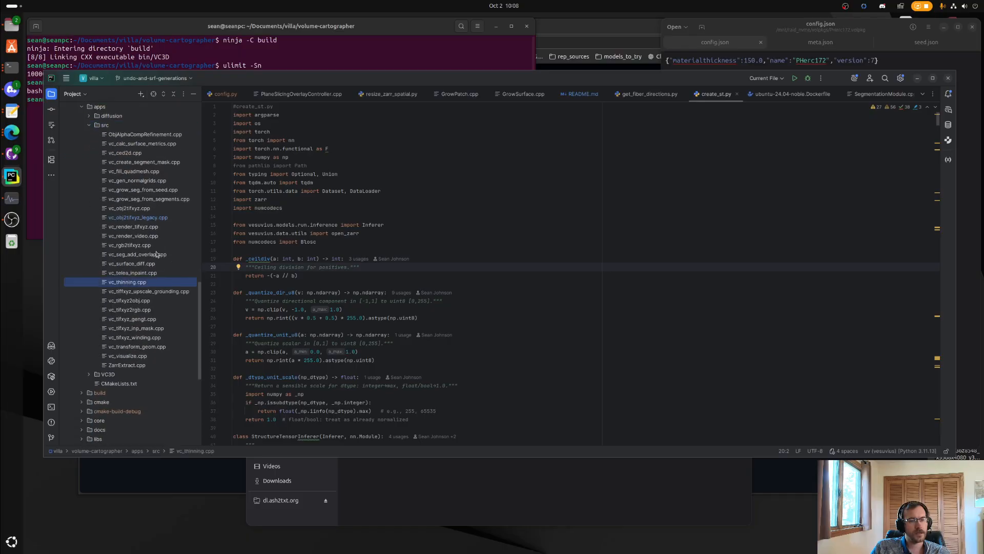
click(169, 190)
click(169, 180)
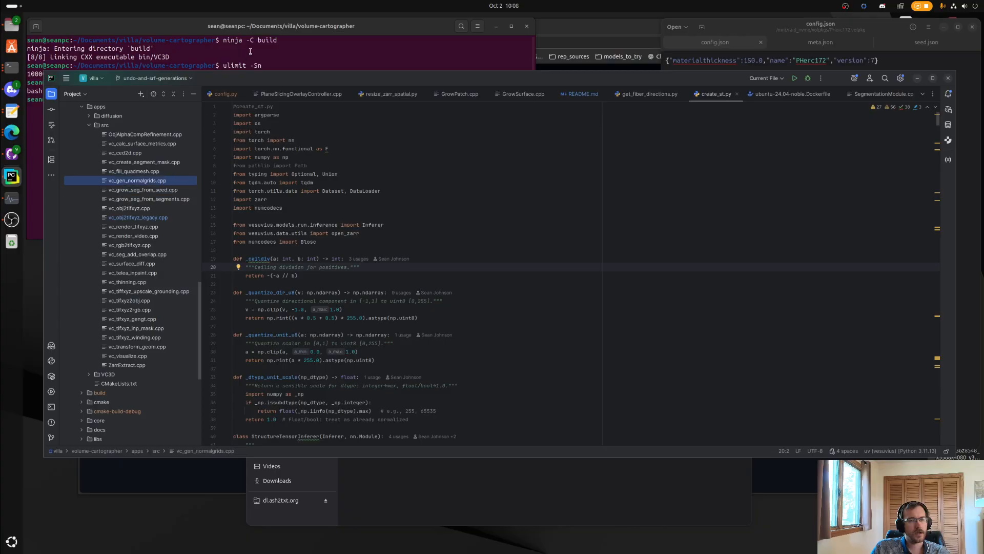
- Return to the terminal, correct the previous command to build/bin/vc_gen_normalgrids and run it
key(alt+Tab)
key(Up)
key(Left)
key(Left)
key(Left)
key(Left)
key(Left)
key(BackSpace)
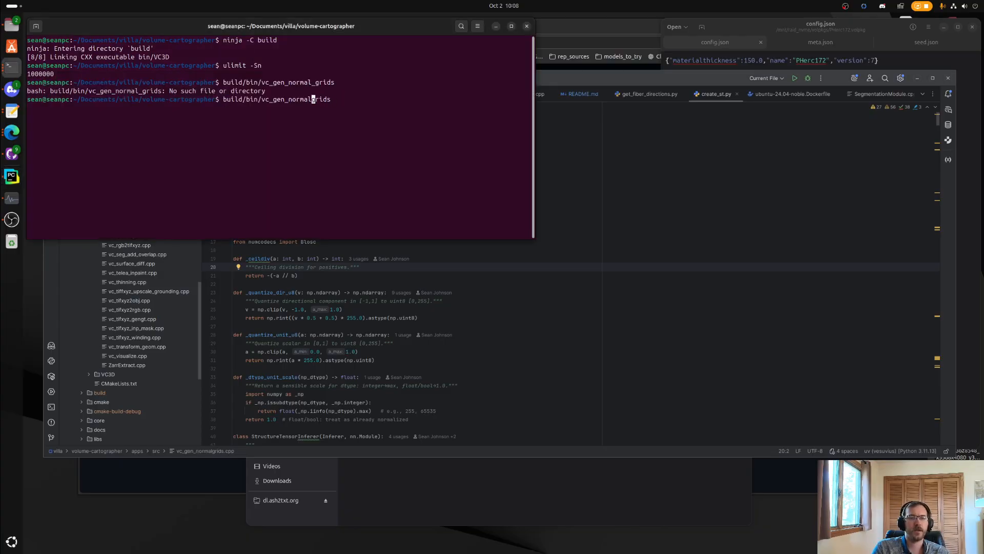
key(Return)
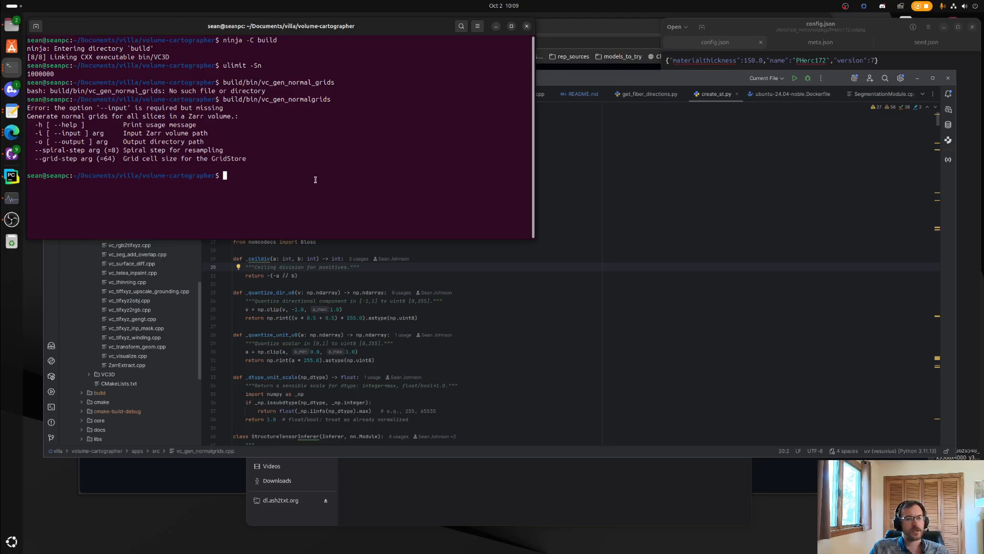
- Examine the vc_gen_normalgrids usage text, highlighting its input, output, spiral-step and grid-step options
drag(291, 94, 292, 159)
click(292, 159)
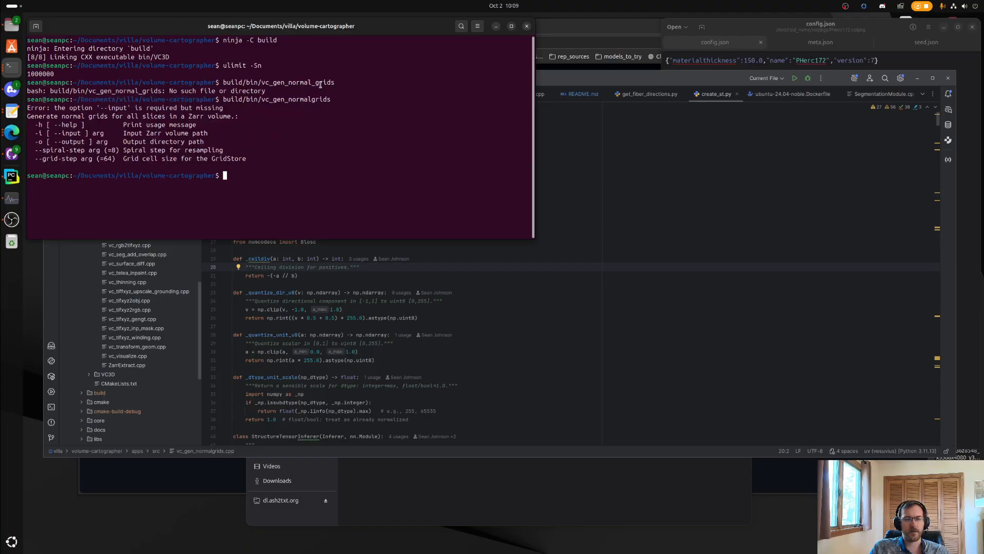
drag(312, 91, 293, 154)
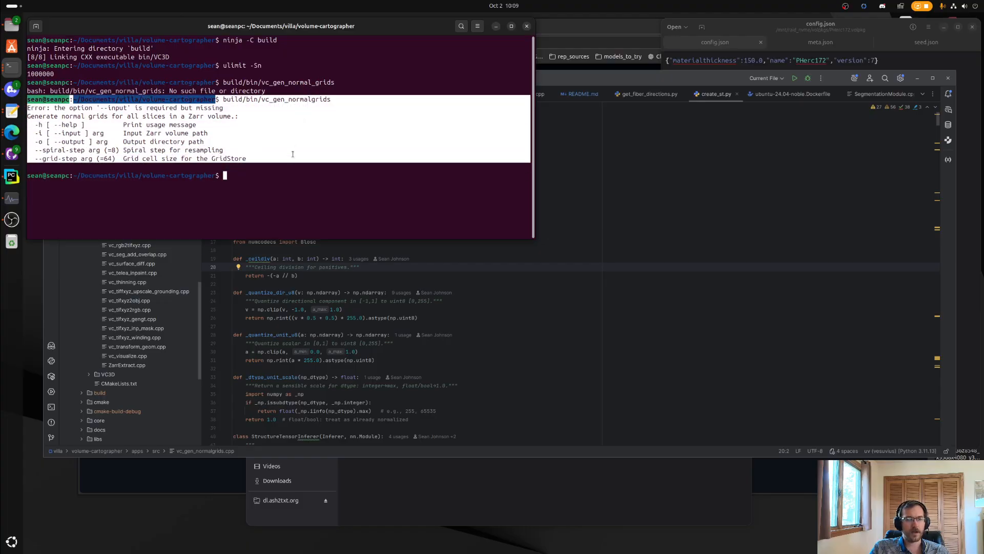
click(299, 92)
drag(299, 92, 295, 159)
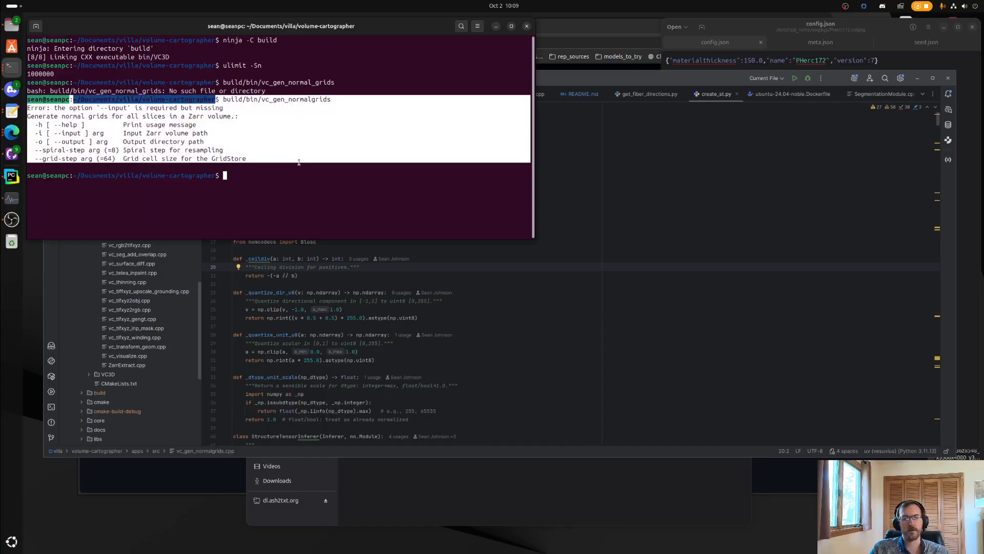
click(308, 140)
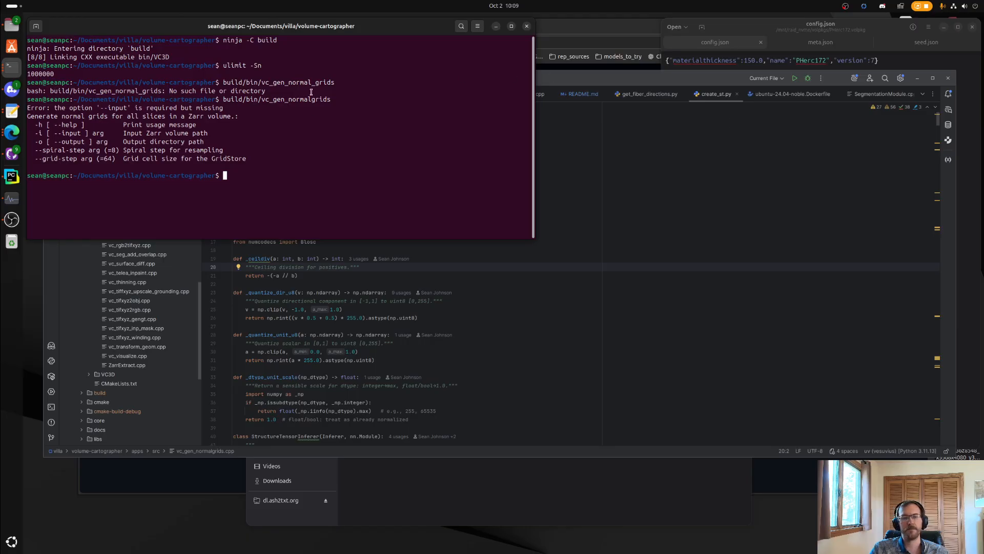
drag(312, 92, 310, 167)
click(321, 156)
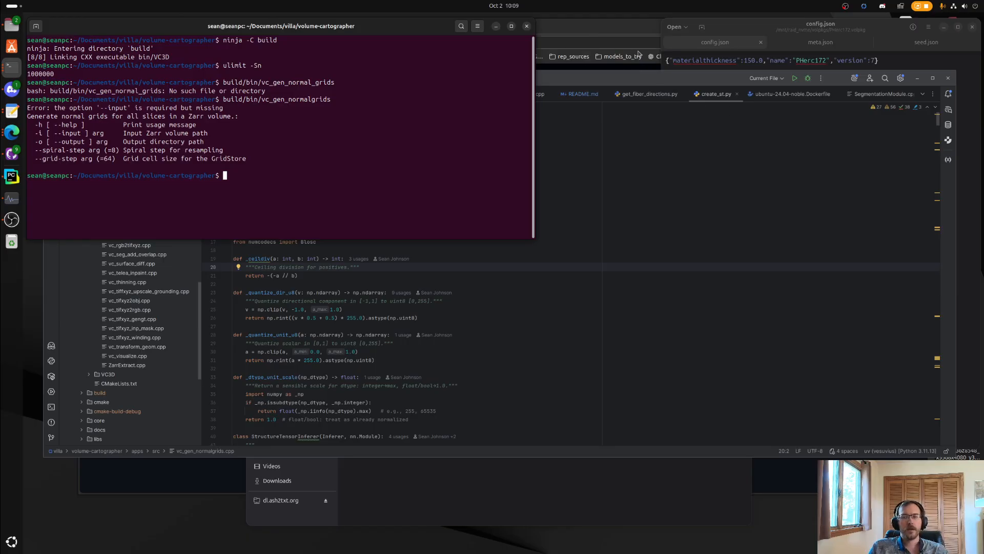
- Launch Volume Cartographer 3D from the terminal by running build/bin/VC3D
click(835, 32)
click(329, 134)
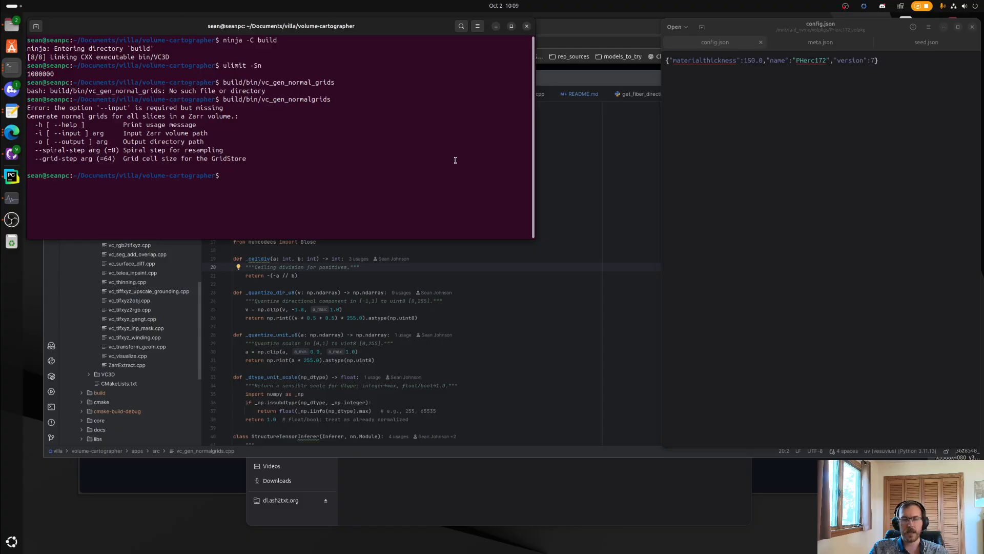
text(bui)
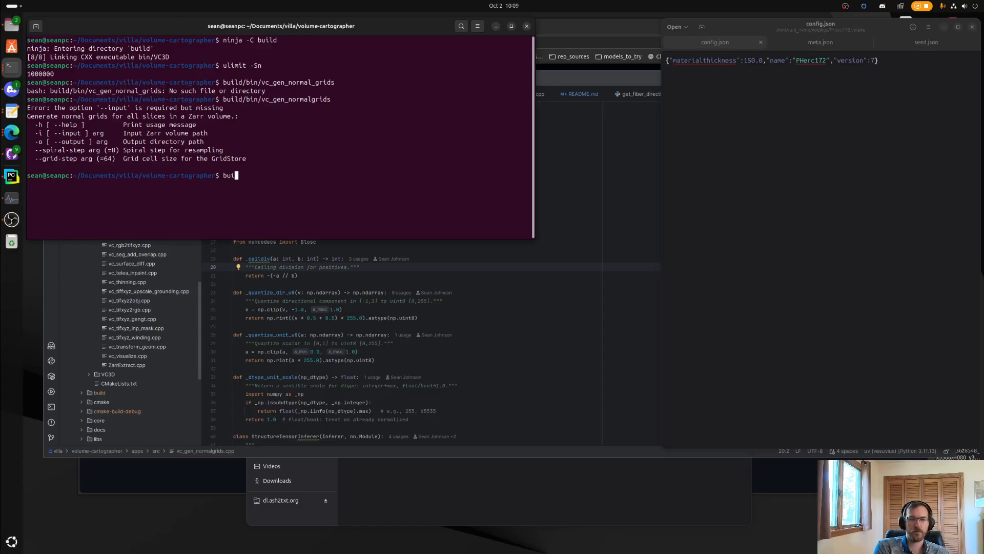
text(ld/bin/VC)
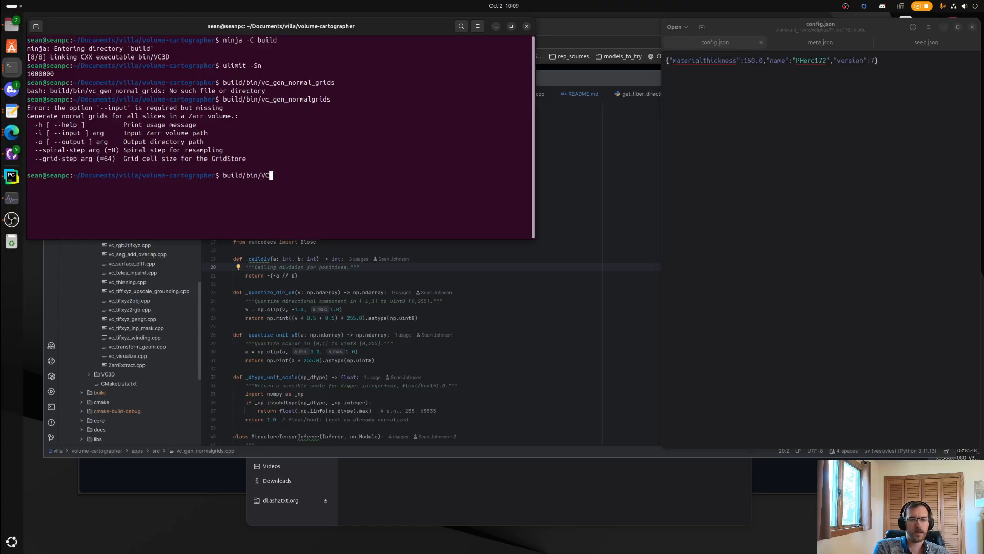
text(3D)
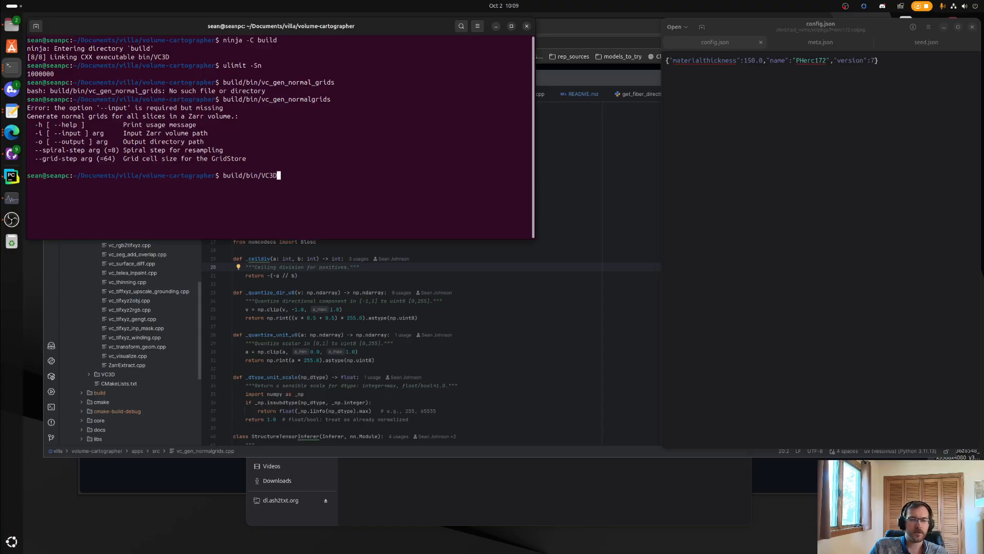
drag(225, 99, 329, 99)
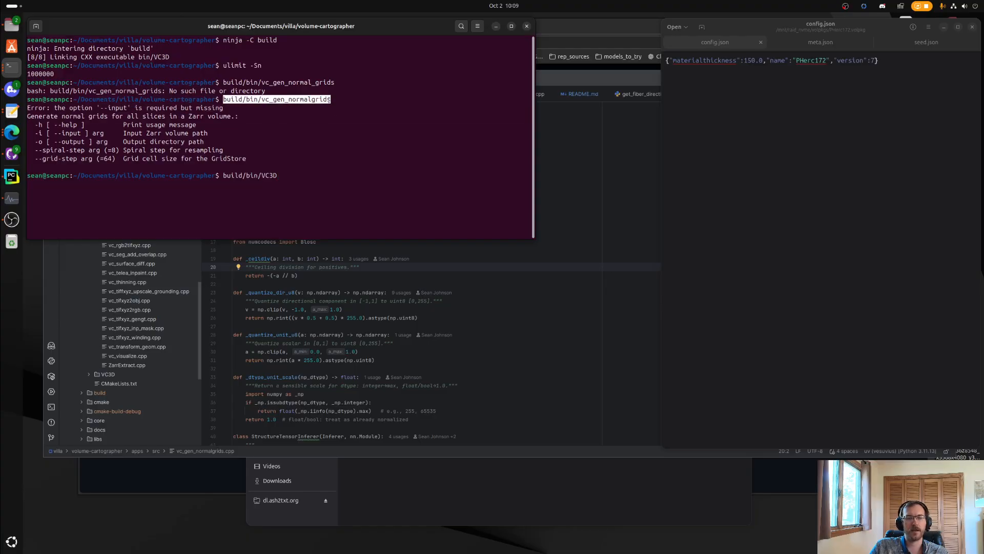
click(263, 97)
mouse_move(225, 98)
mouse_down()
mouse_move(332, 99)
mouse_move(208, 99)
mouse_up()
click(332, 99)
click(237, 101)
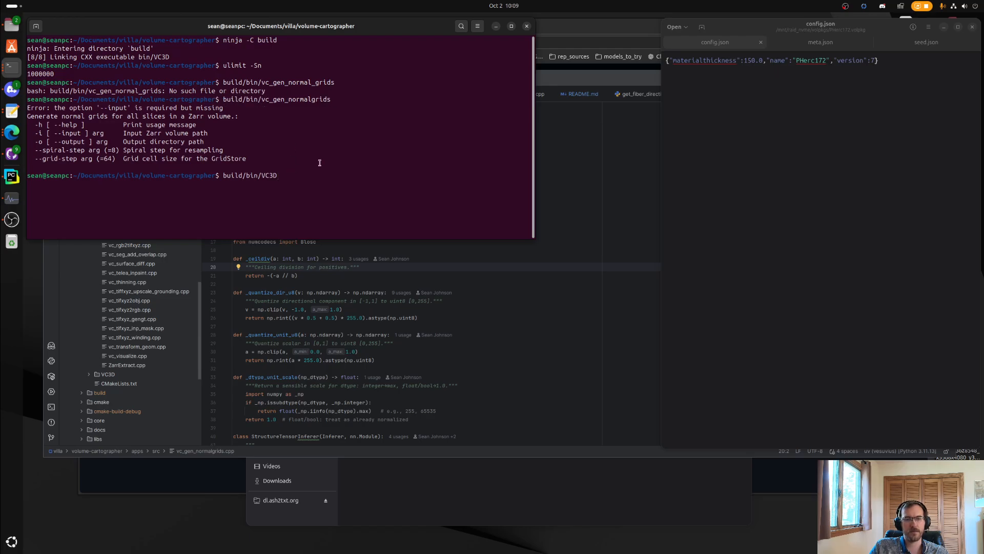
key(Return)
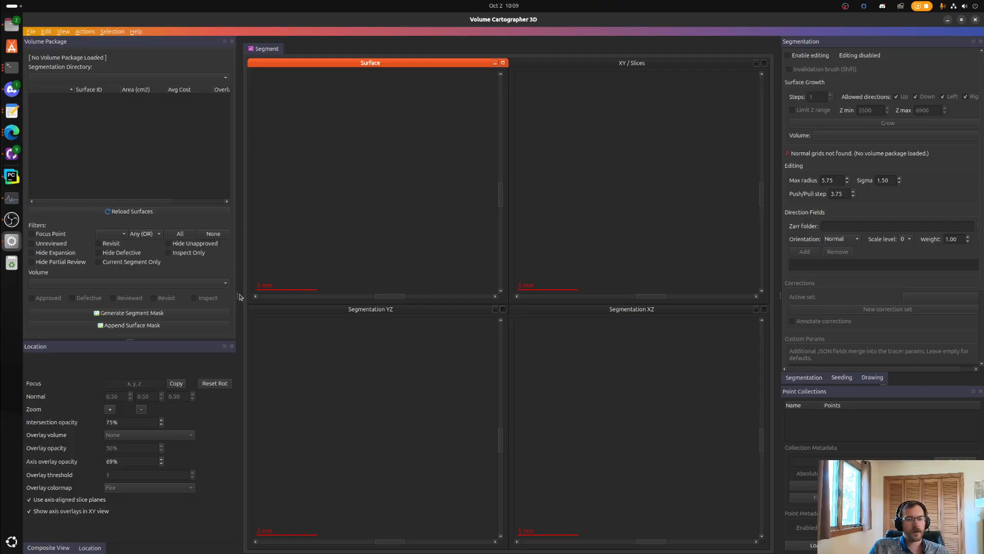
- Narrow the Volume Package and Location panes and open the volume package /mnt/raid_nvme/volpkgs/PHerc172.volpkg
drag(236, 296, 207, 301)
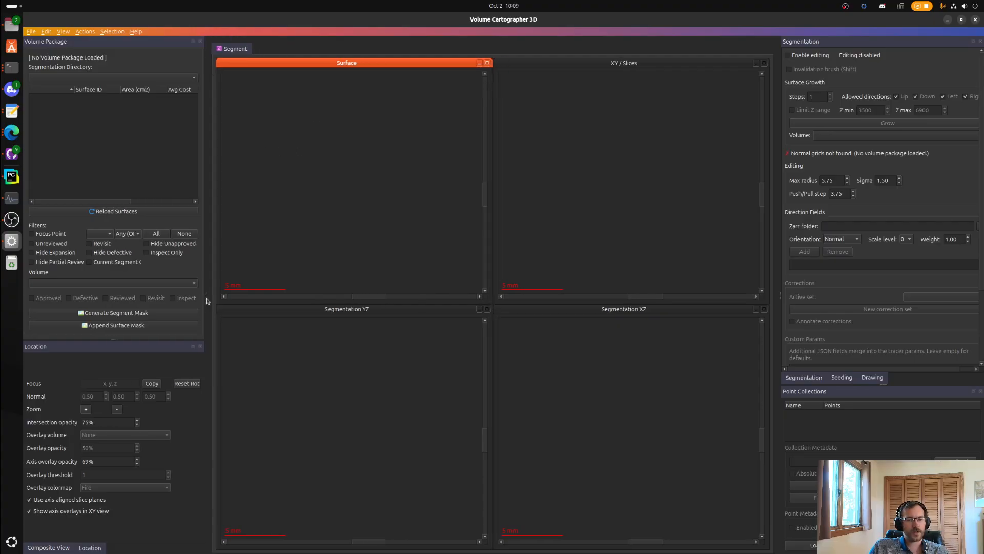
click(31, 33)
click(88, 43)
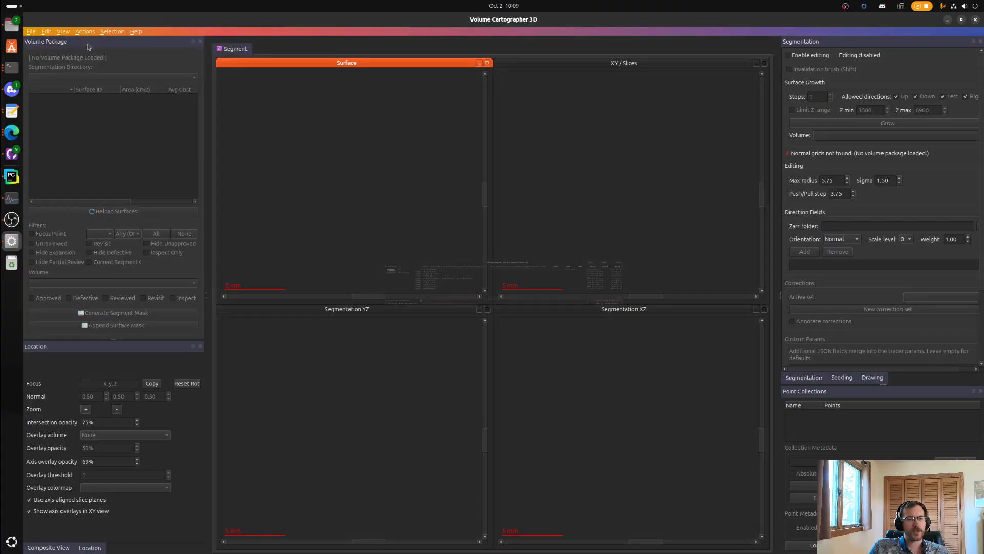
click(400, 235)
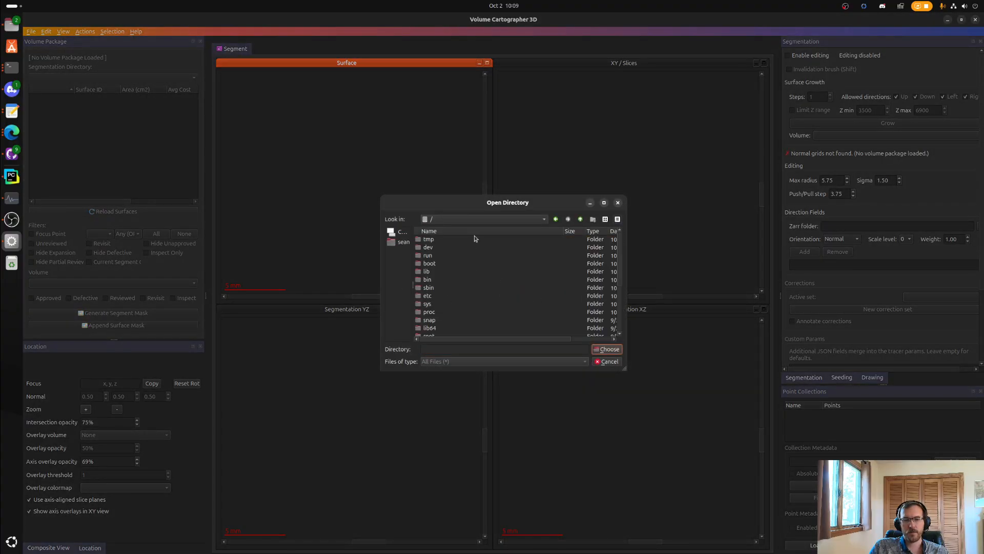
scroll(496, 282, down, 4)
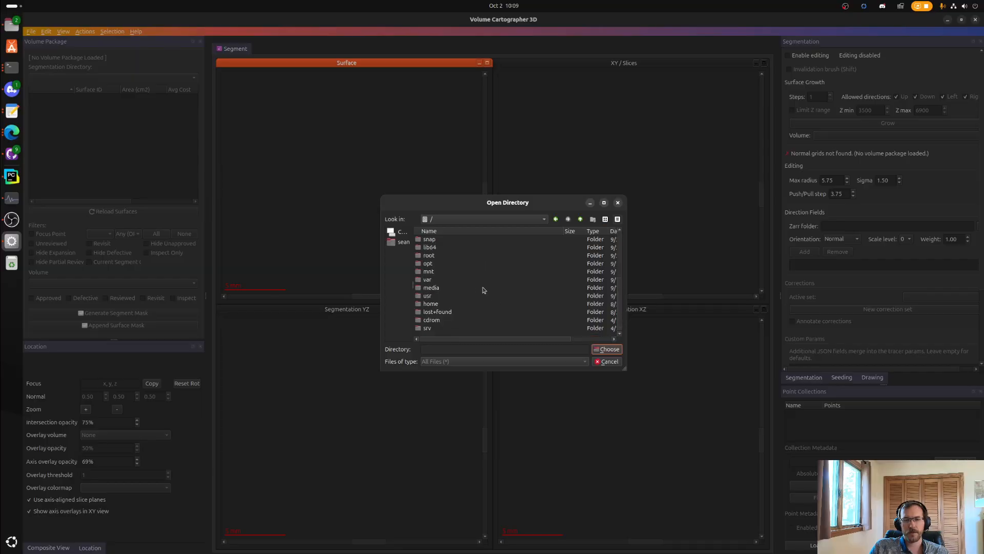
double_click(454, 271)
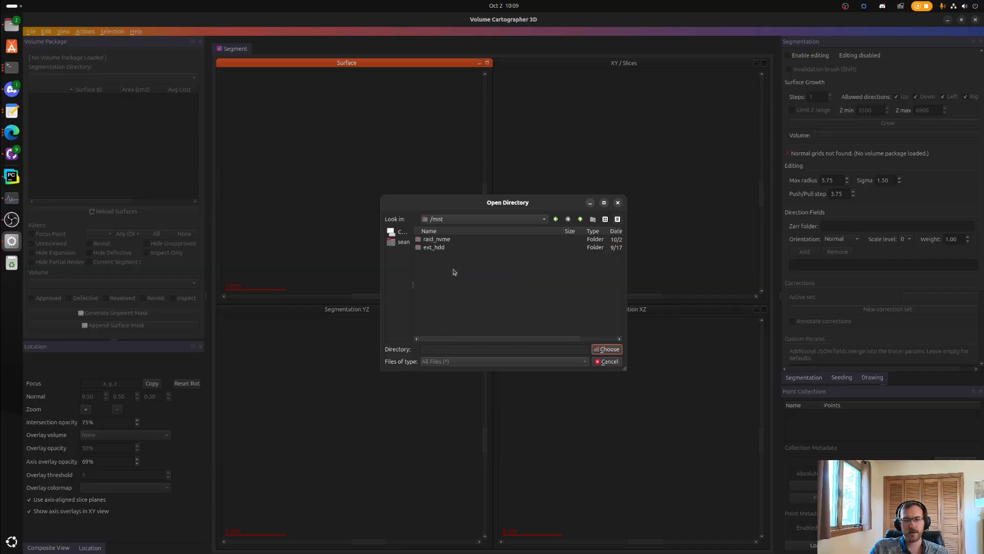
double_click(481, 241)
click(471, 257)
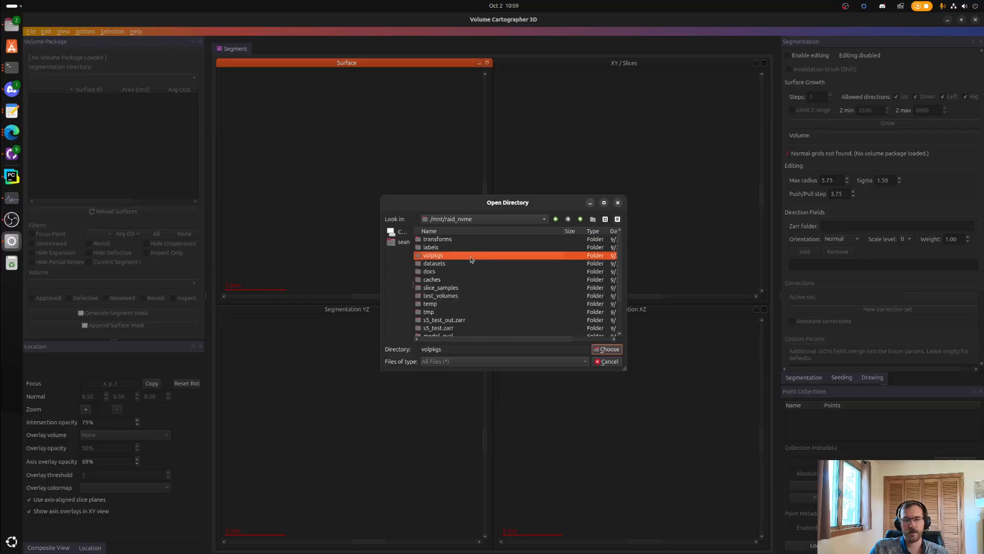
double_click(471, 257)
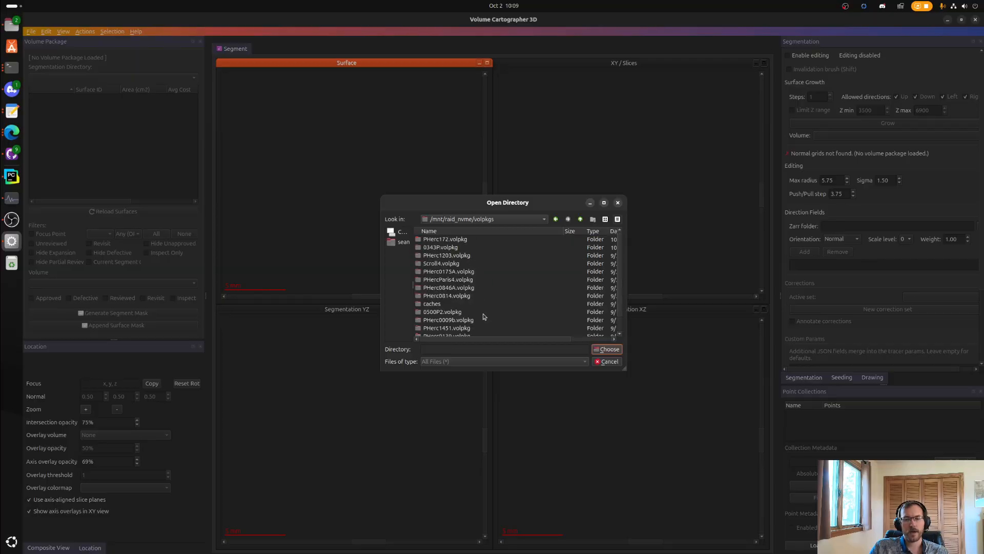
double_click(477, 241)
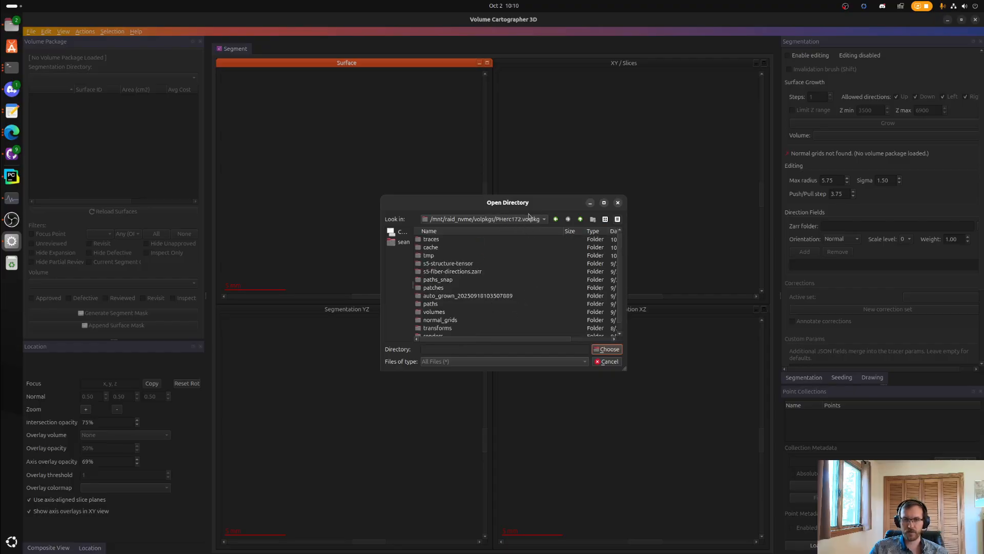
click(618, 349)
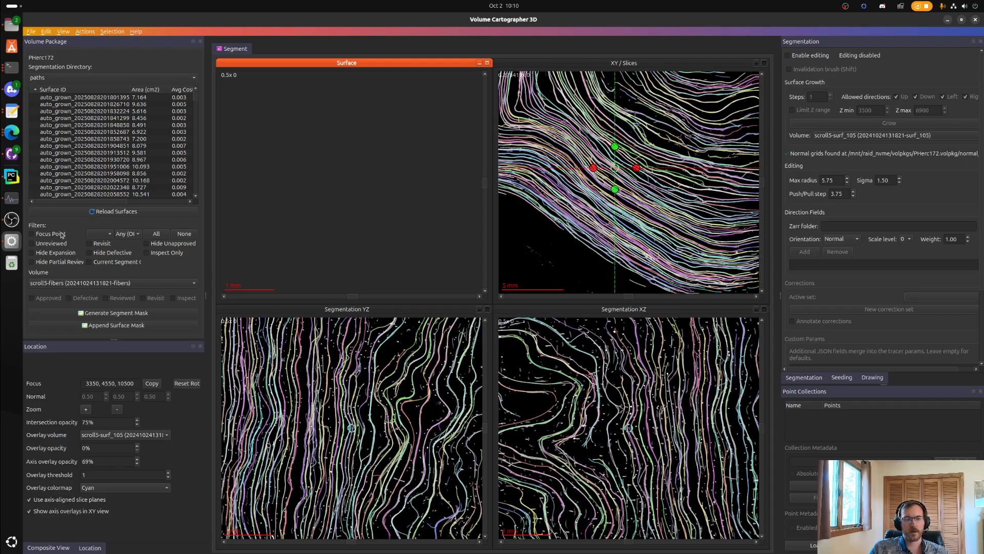
scroll(613, 162, down, 3)
right_drag(622, 156, 545, 264)
right_drag(612, 183, 657, 144)
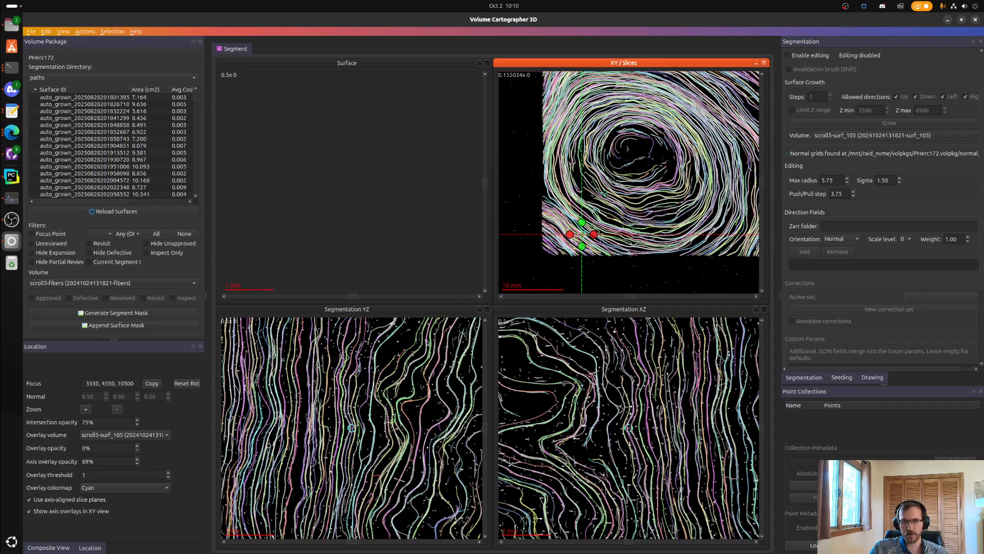
scroll(367, 402, down, 5)
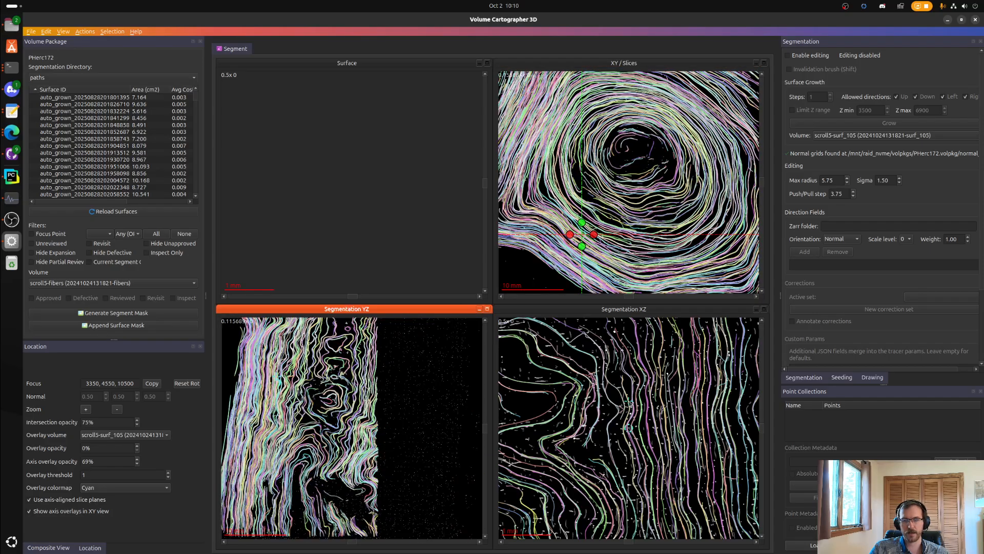
scroll(626, 402, down, 5)
scroll(600, 361, down, 2)
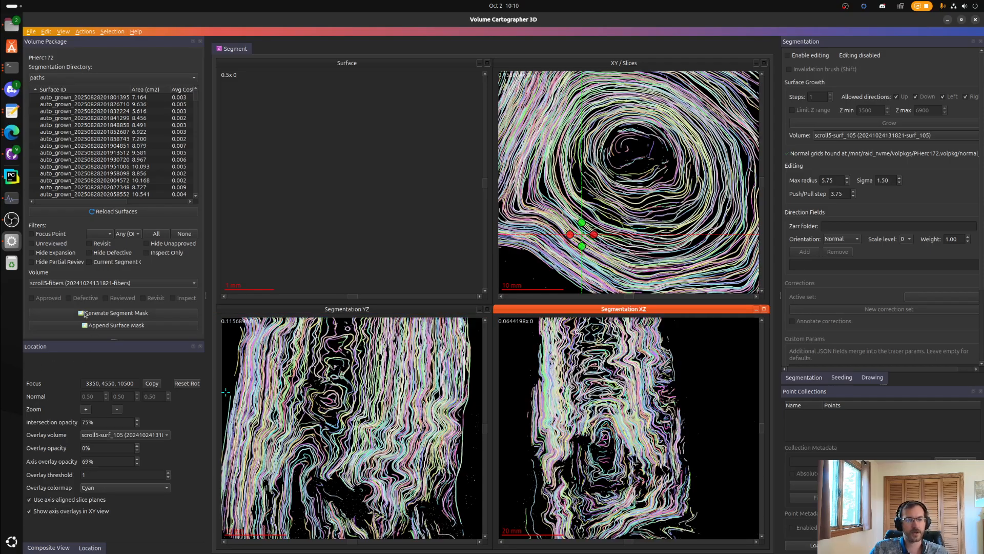
click(139, 283)
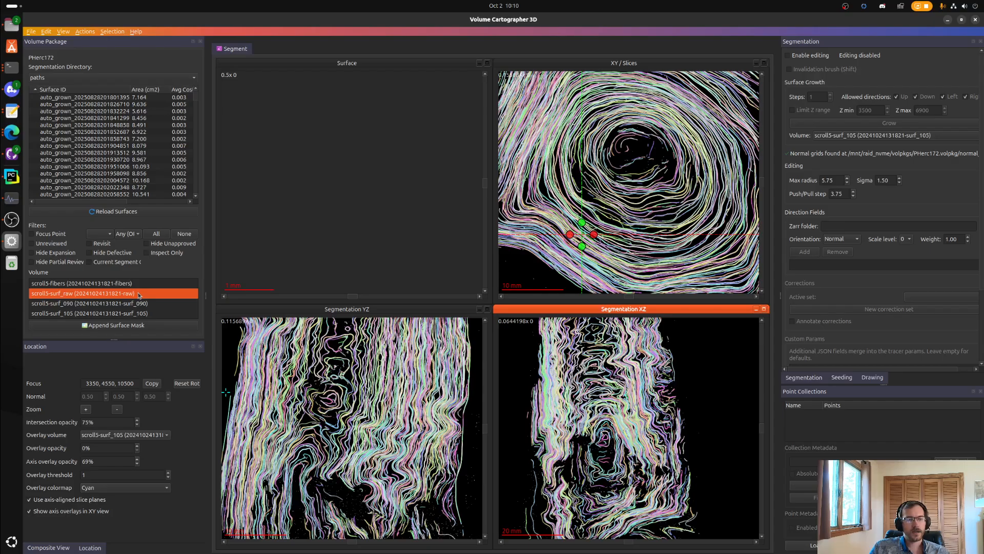
click(140, 294)
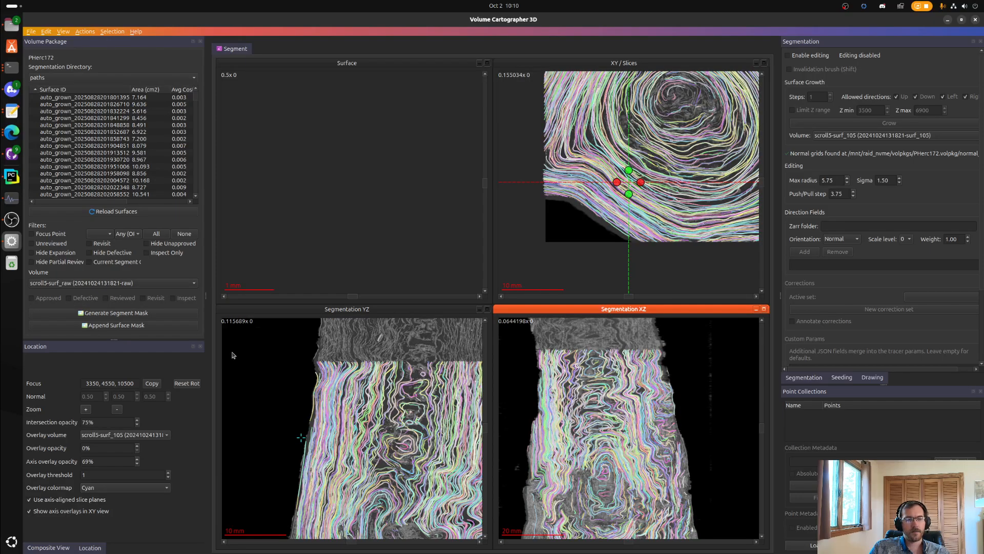
click(179, 283)
click(178, 283)
click(178, 283)
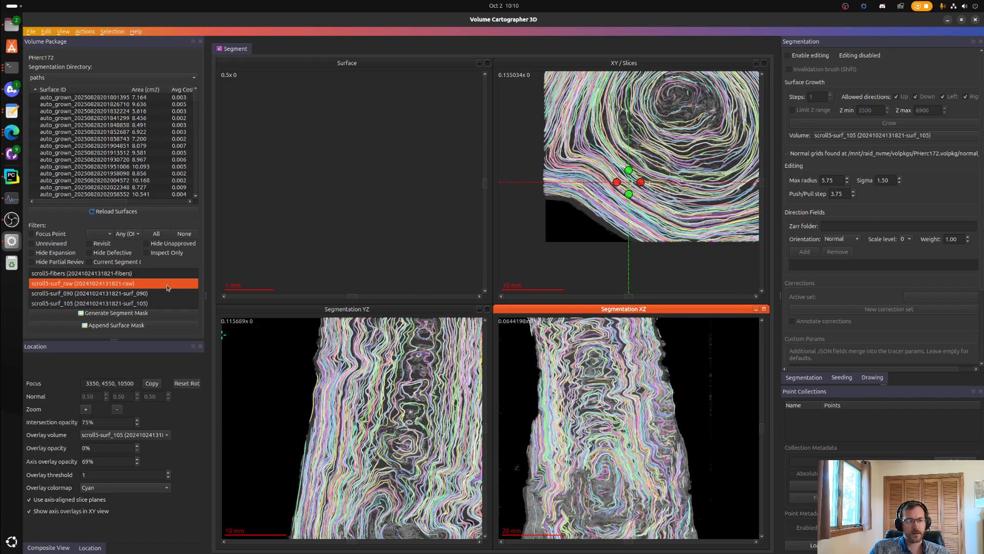
click(167, 284)
right_drag(700, 153, 653, 227)
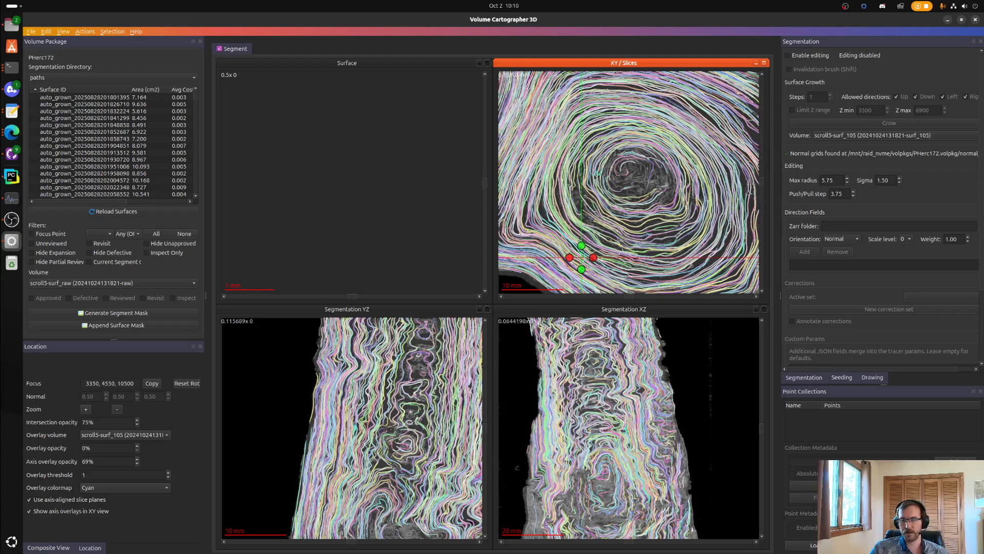
scroll(599, 174, up, 3)
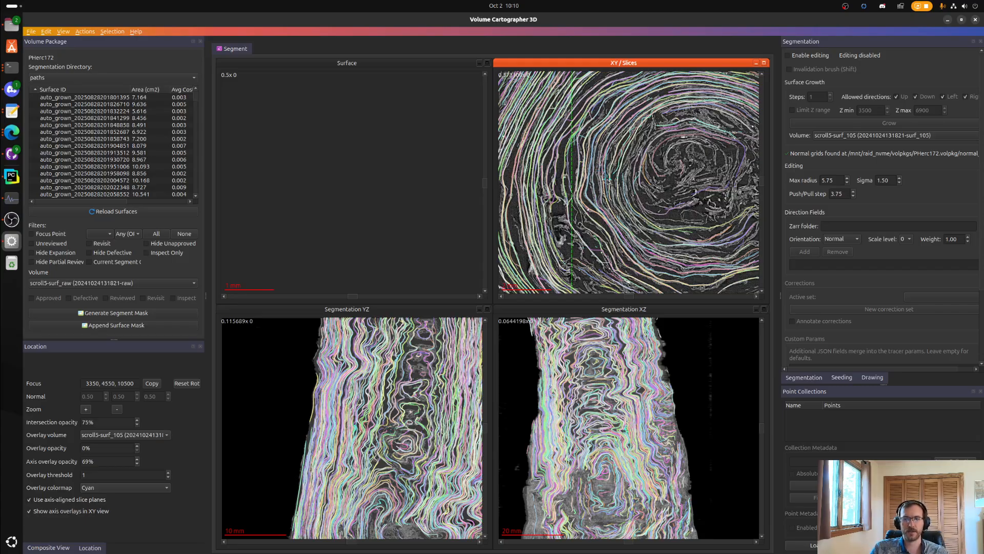
click(114, 262)
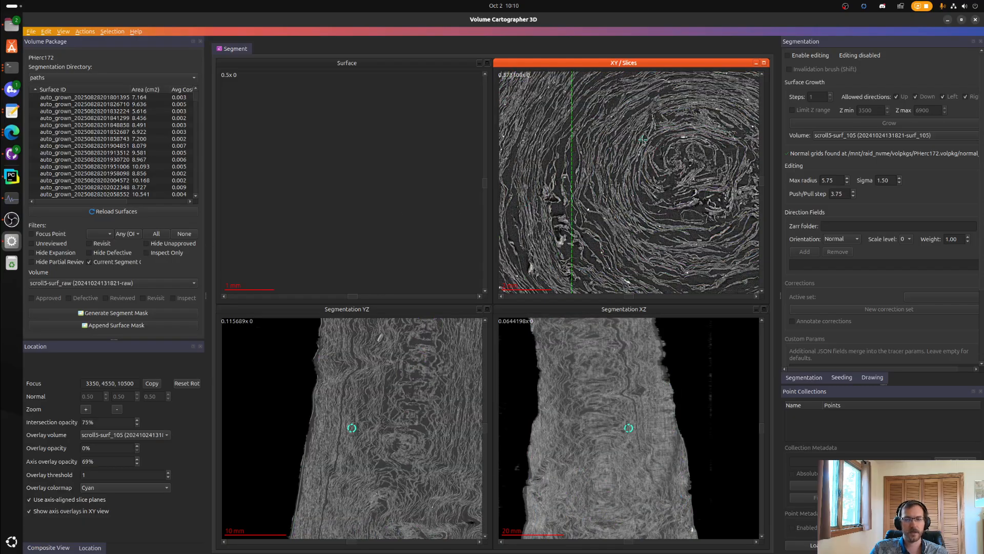
click(106, 139)
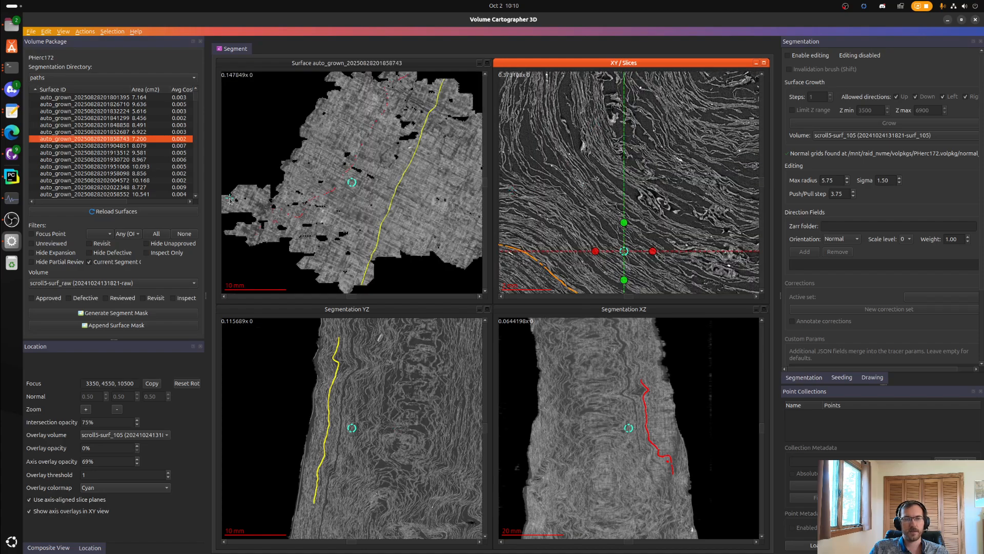
- Set the focus point on the selected surface and frame its intersection lines in the XY, YZ and XZ slice views
click(355, 166)
ctrl+click(346, 142)
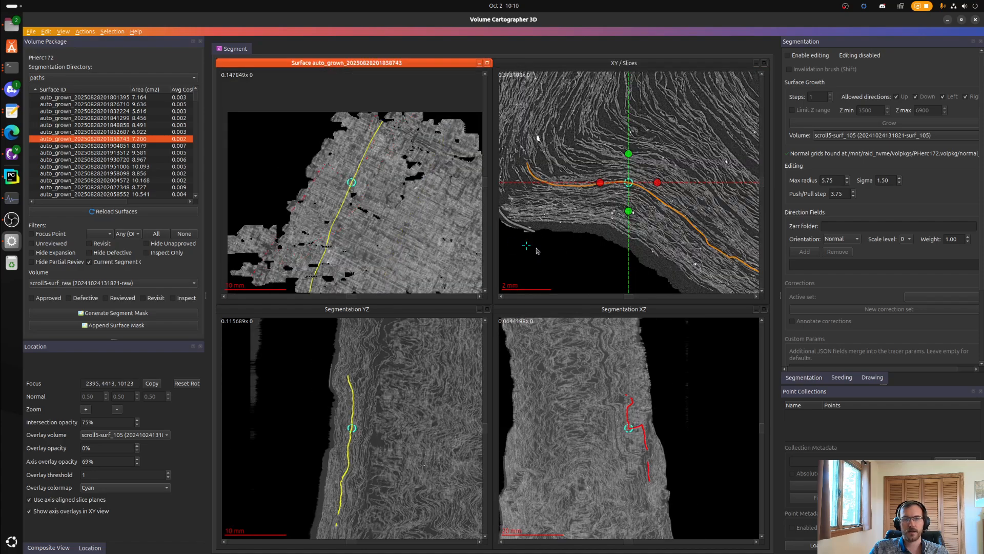
scroll(621, 187, down, 9)
right_drag(631, 145, 577, 153)
right_drag(362, 239, 239, 181)
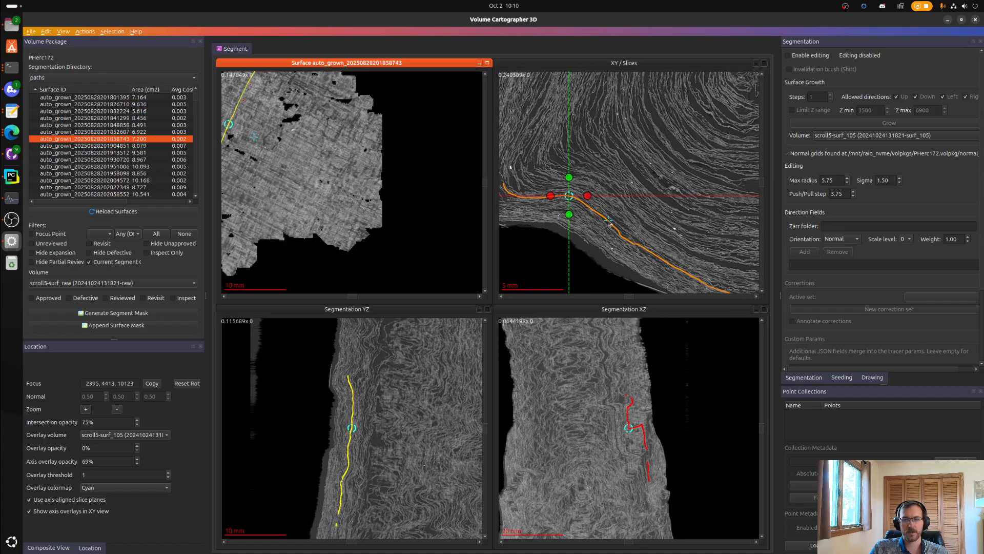
right_drag(654, 149, 639, 175)
right_drag(430, 356, 365, 361)
right_drag(615, 400, 644, 414)
right_drag(304, 156, 369, 217)
- Move the focus point to various spots across the flattened surface to compare the matching XY, YZ and XZ slices
ctrl+click(368, 217)
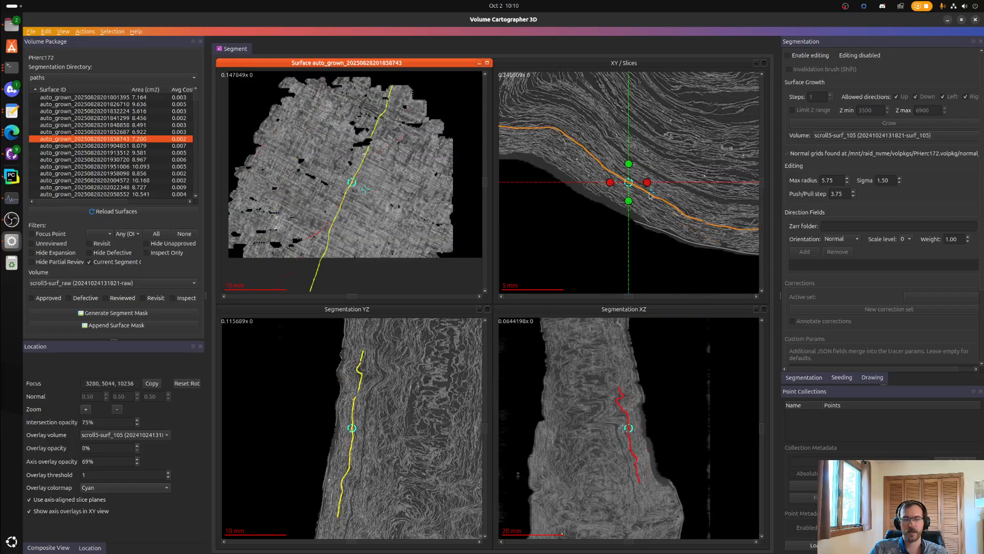
ctrl+click(312, 134)
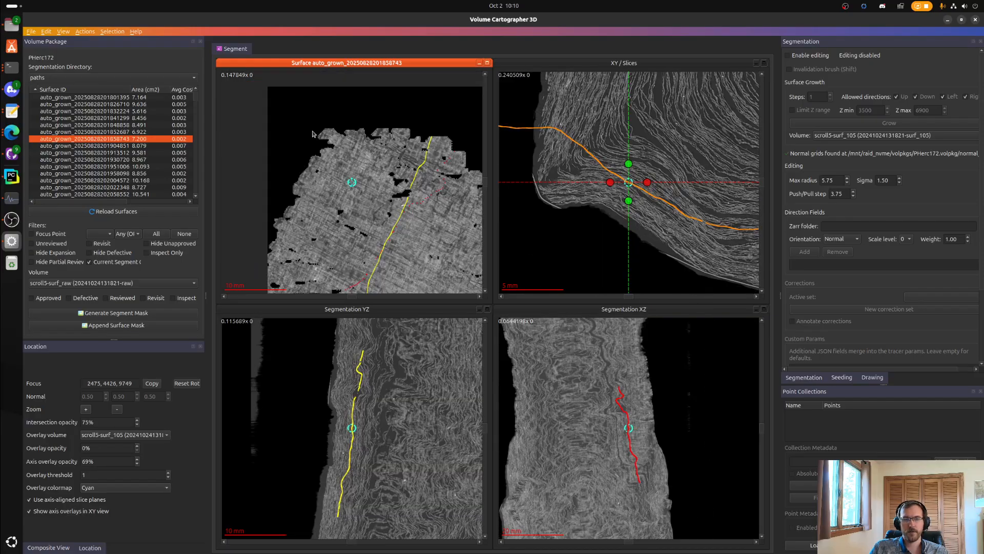
ctrl+click(423, 247)
ctrl+click(316, 200)
ctrl+click(381, 171)
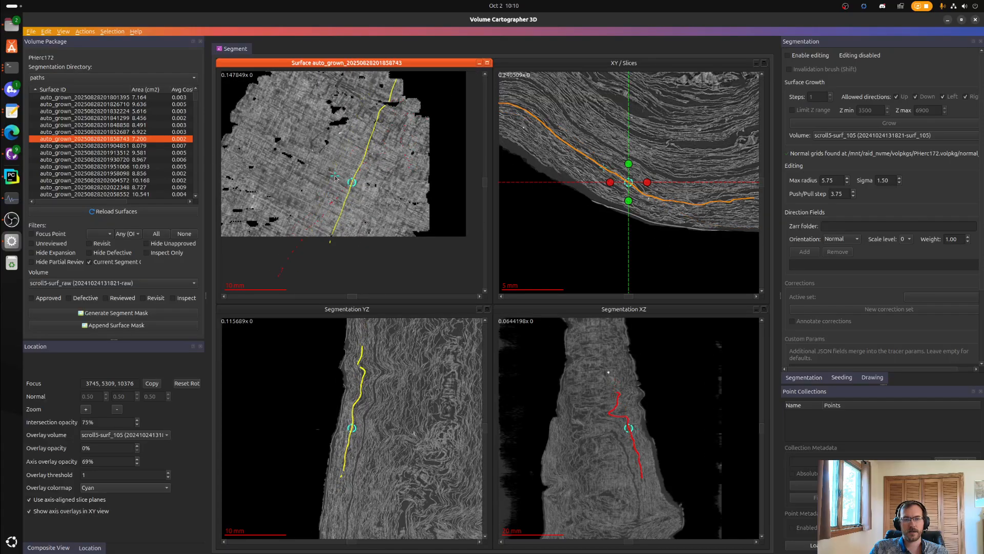
ctrl+click(315, 167)
ctrl+click(351, 197)
ctrl+click(387, 190)
ctrl+click(310, 172)
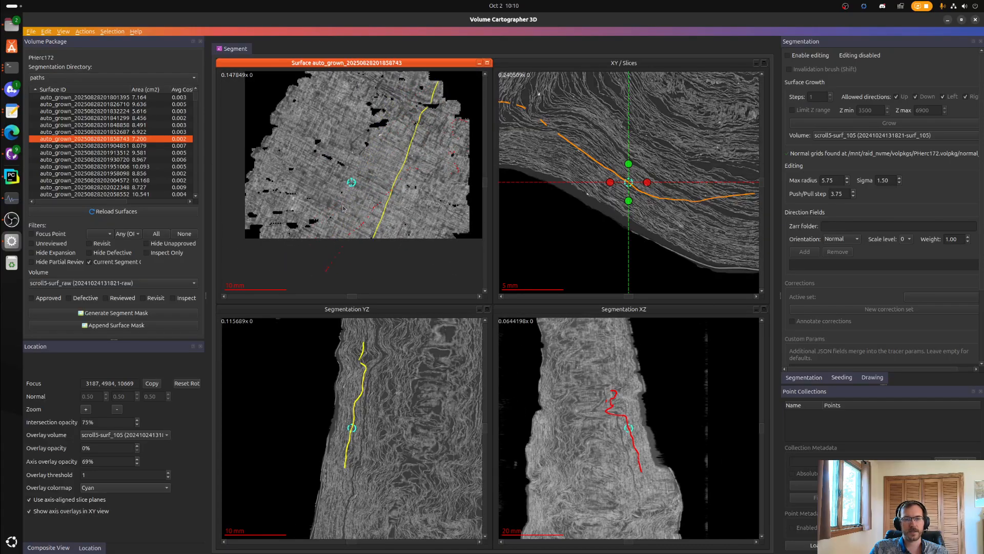
- Turn off the axis-aligned slice planes and refocus on a point near the middle of the surface
right_drag(390, 203, 384, 238)
scroll(639, 220, up, 3)
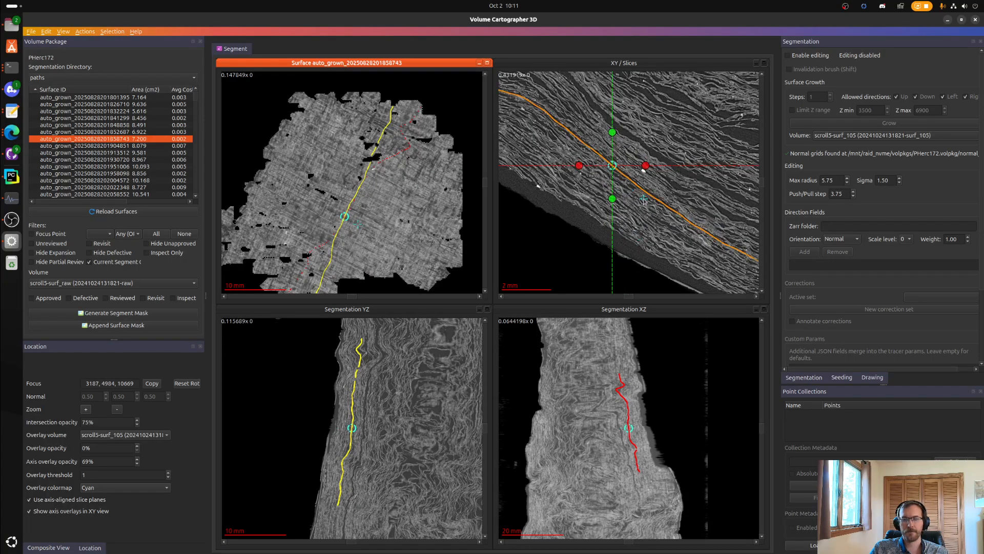
scroll(693, 245, up, 1)
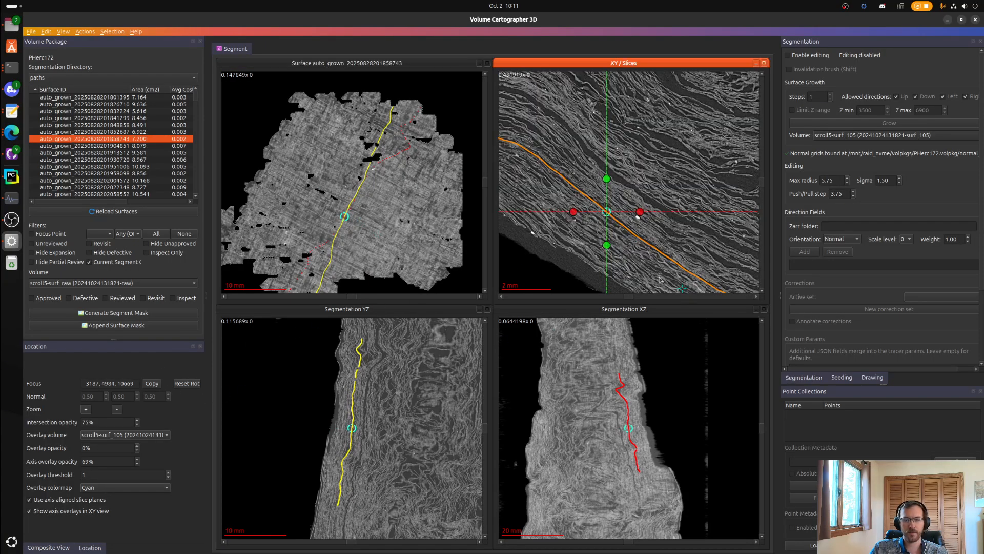
scroll(606, 212, up, 2)
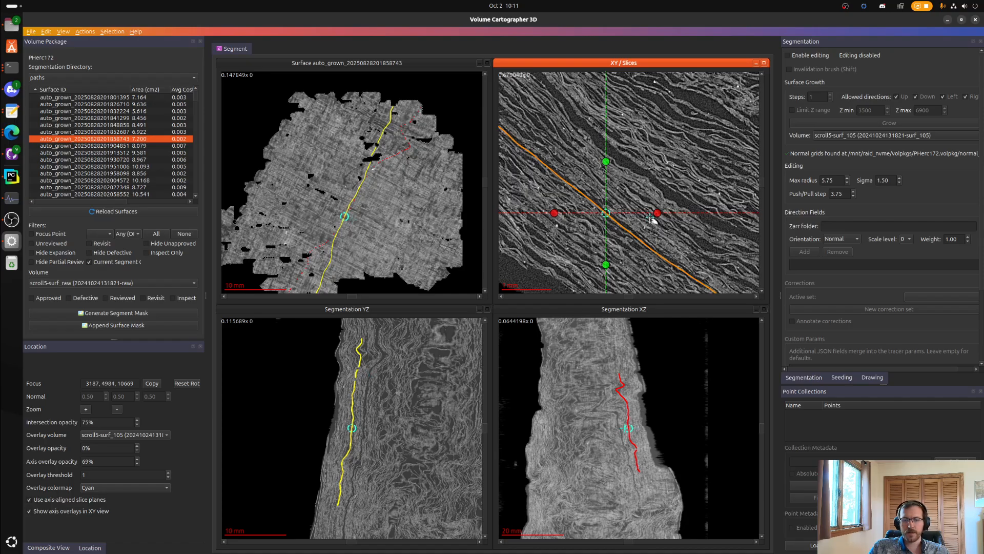
right_drag(615, 193, 621, 186)
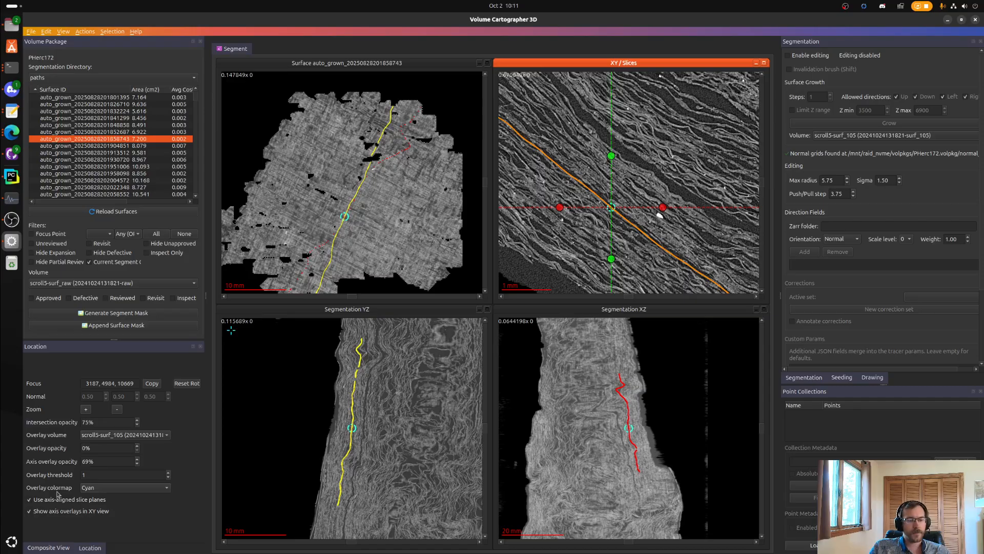
click(58, 501)
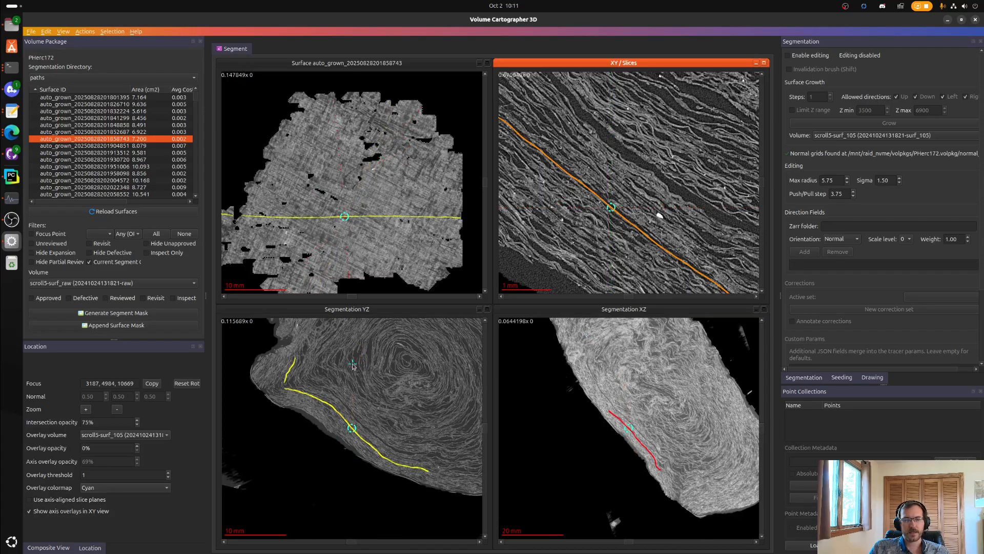
click(353, 204)
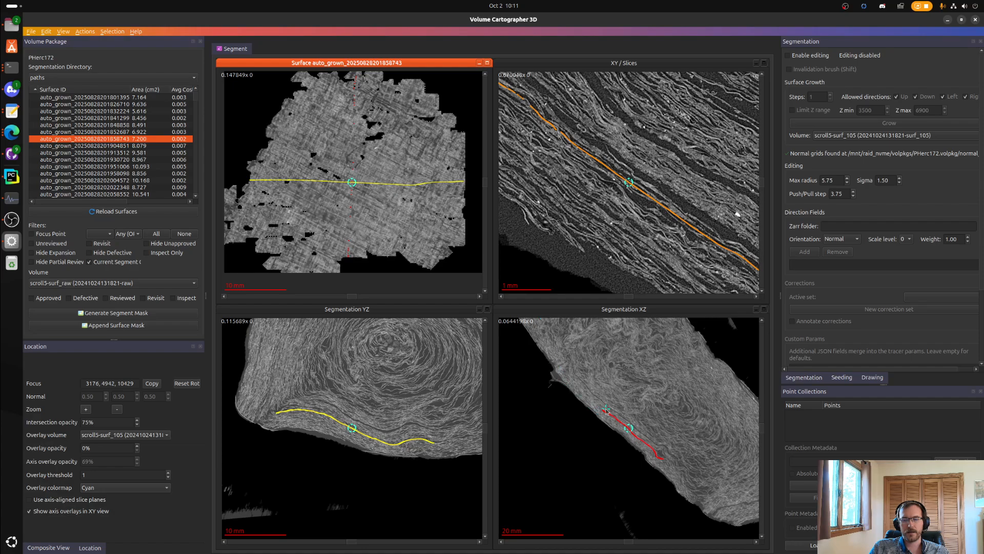
- Examine how the segment line follows the papyrus layers in the XY, YZ and XZ views at different magnifications
scroll(543, 330, up, 5)
scroll(337, 414, up, 3)
right_drag(419, 439, 348, 445)
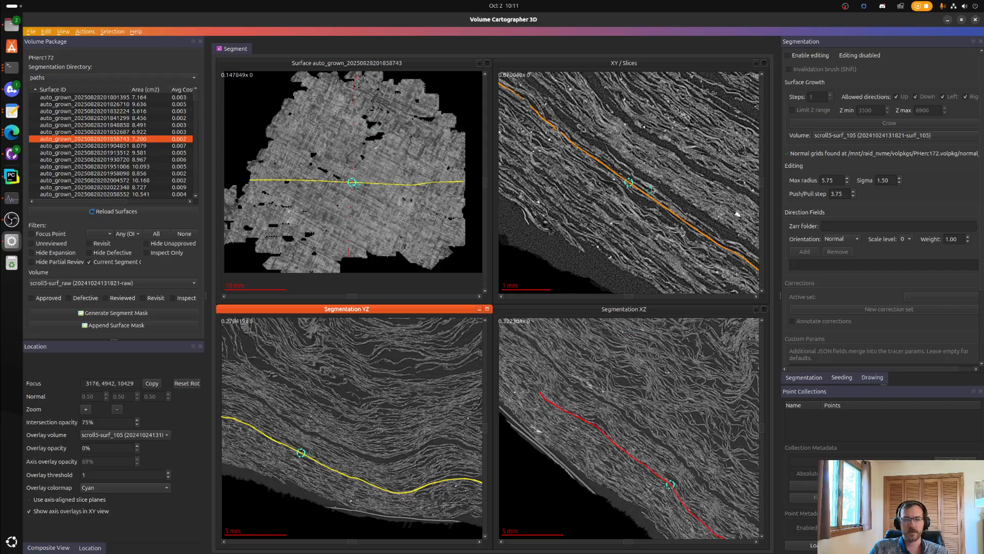
scroll(651, 191, down, 6)
right_drag(639, 222, 595, 147)
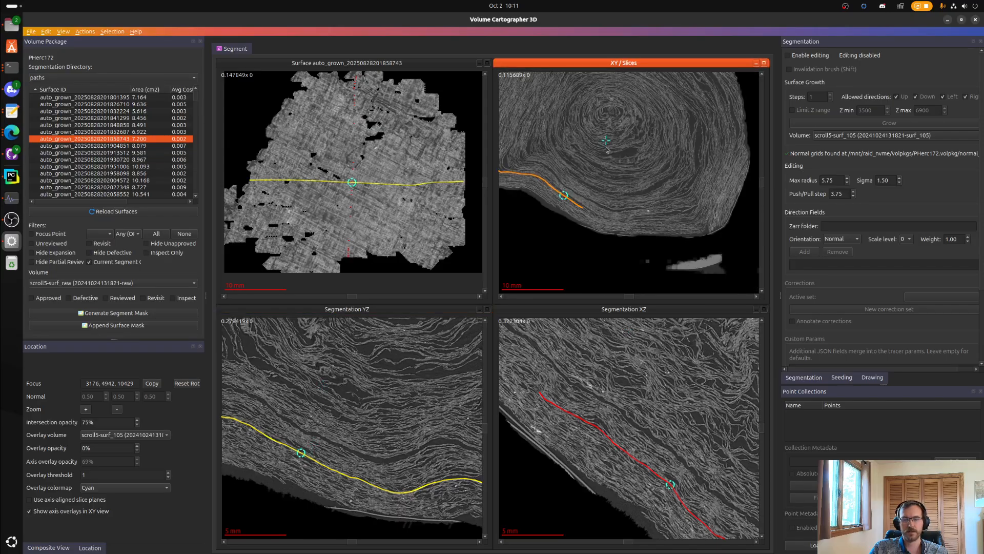
scroll(579, 253, up, 5)
right_drag(580, 253, 586, 254)
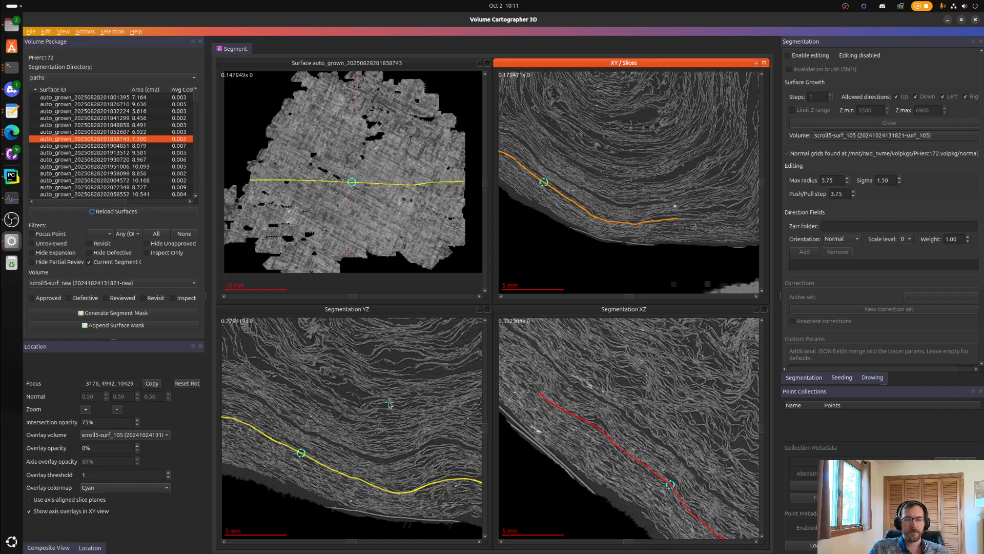
scroll(622, 417, down, 10)
scroll(414, 438, up, 8)
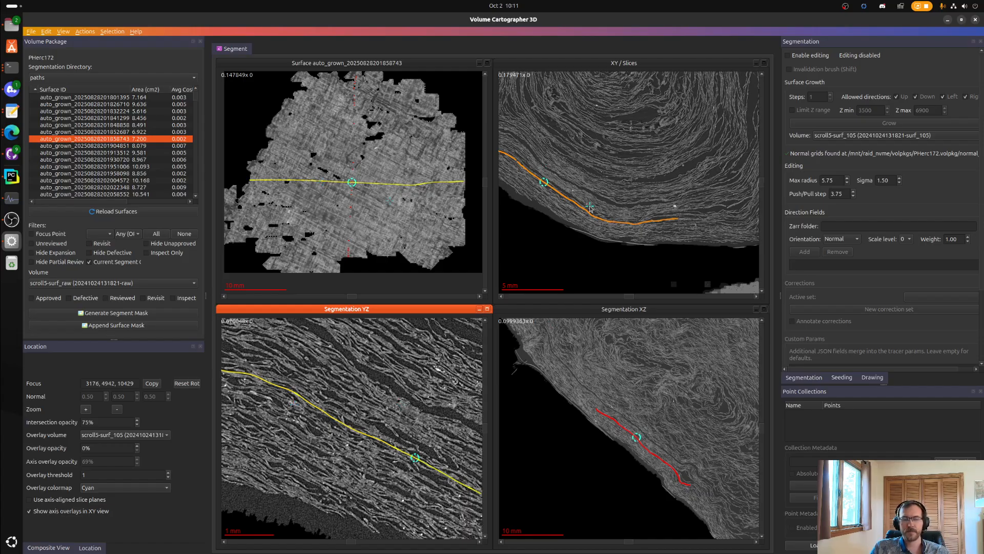
- Turn on the axis-aligned slice planes for the selected surface
right_drag(573, 145, 617, 193)
right_drag(574, 237, 599, 229)
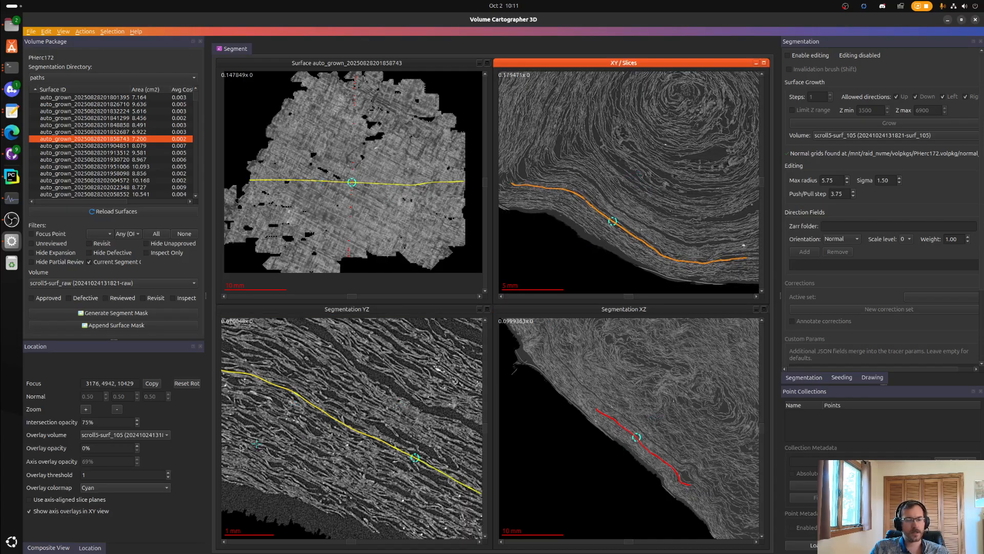
click(91, 502)
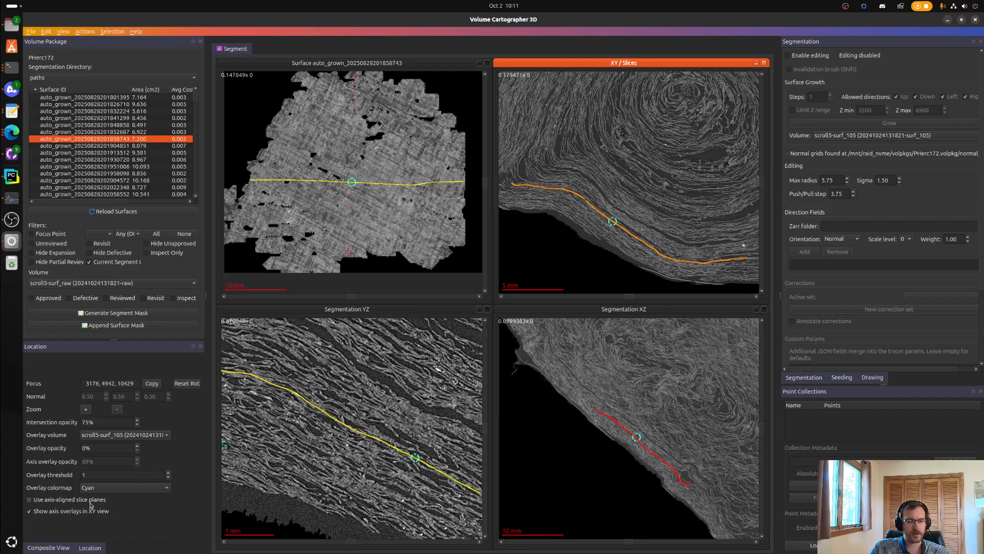
scroll(635, 158, up, 2)
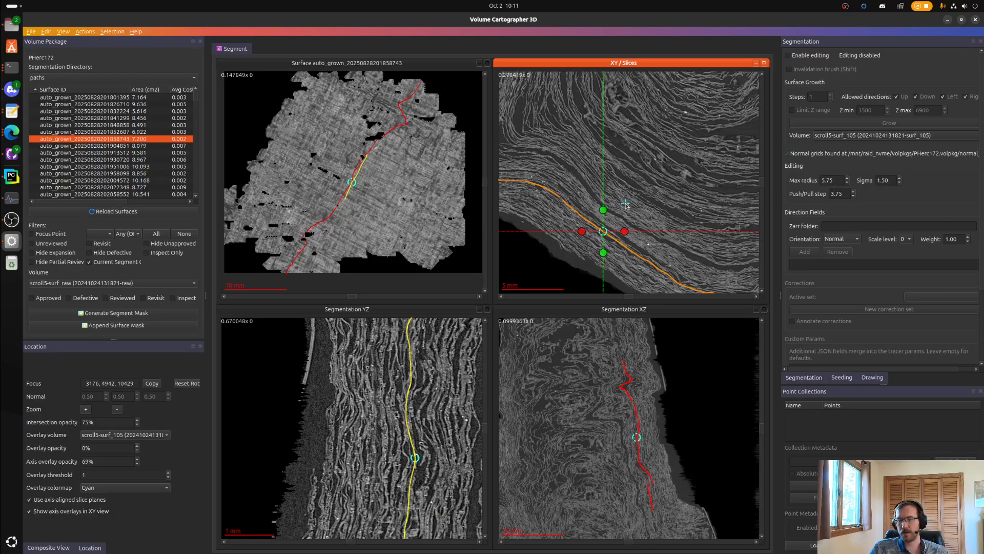
- In the XY view, rotate the red slice plane to run along the orange segment line and the green plane roughly perpendicular to it
scroll(625, 208, up, 3)
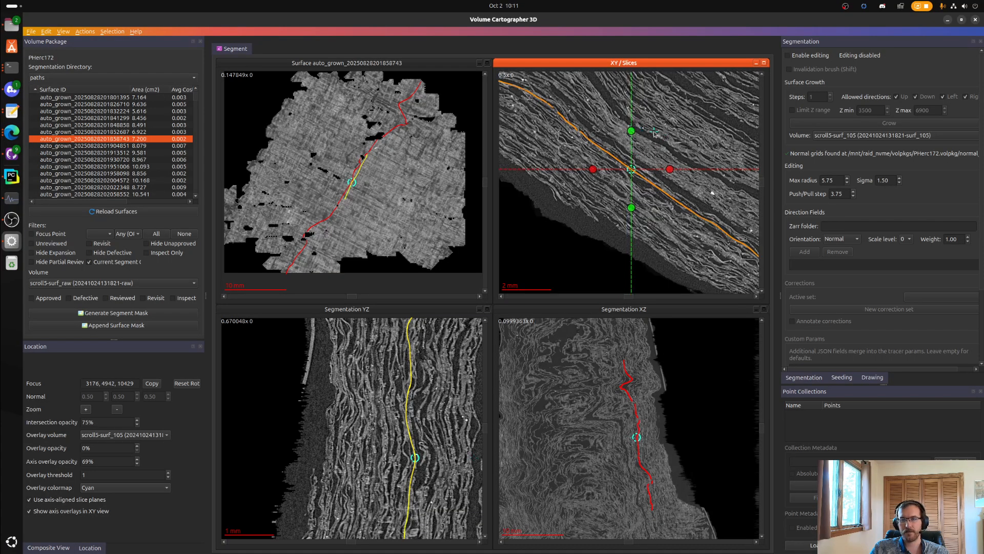
scroll(659, 149, up, 2)
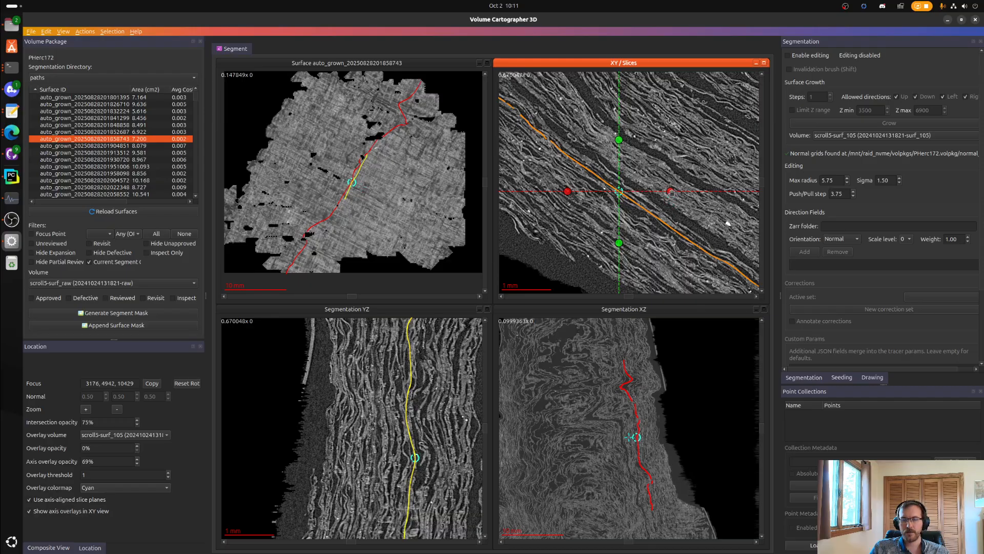
drag(670, 191, 666, 219)
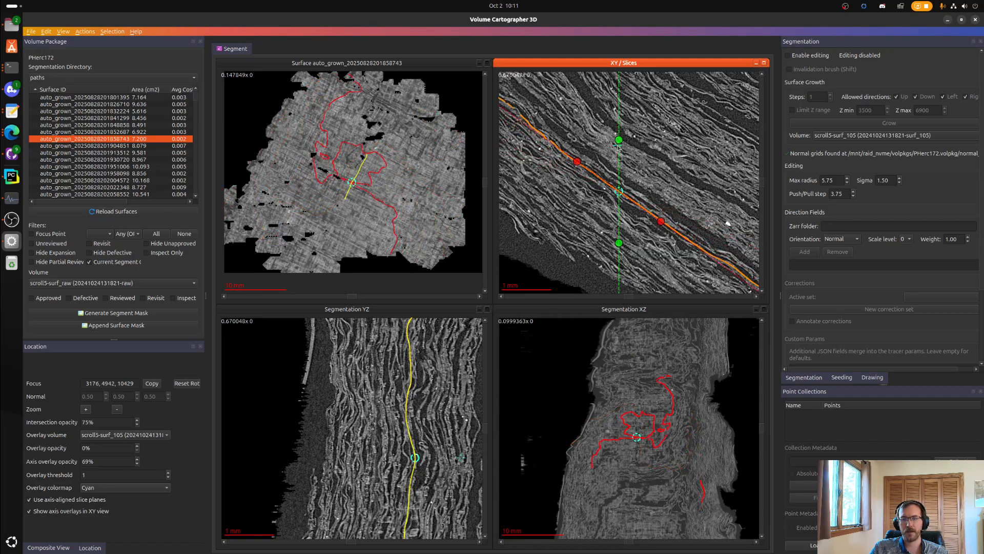
drag(619, 143, 646, 147)
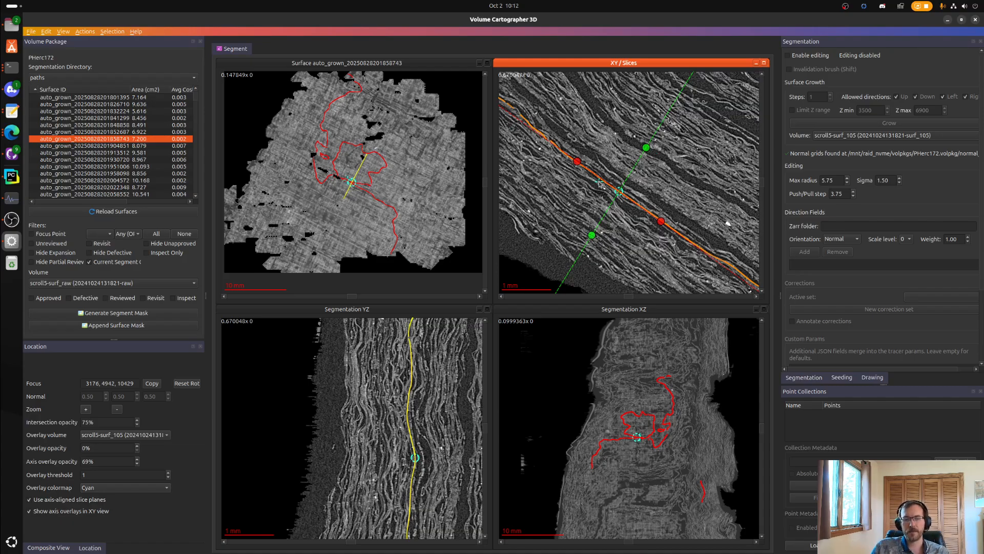
- Examine the rotated YZ and XZ slices at whole-scroll scale to see where the segment lies in the scroll
scroll(360, 435, down, 5)
scroll(368, 444, down, 5)
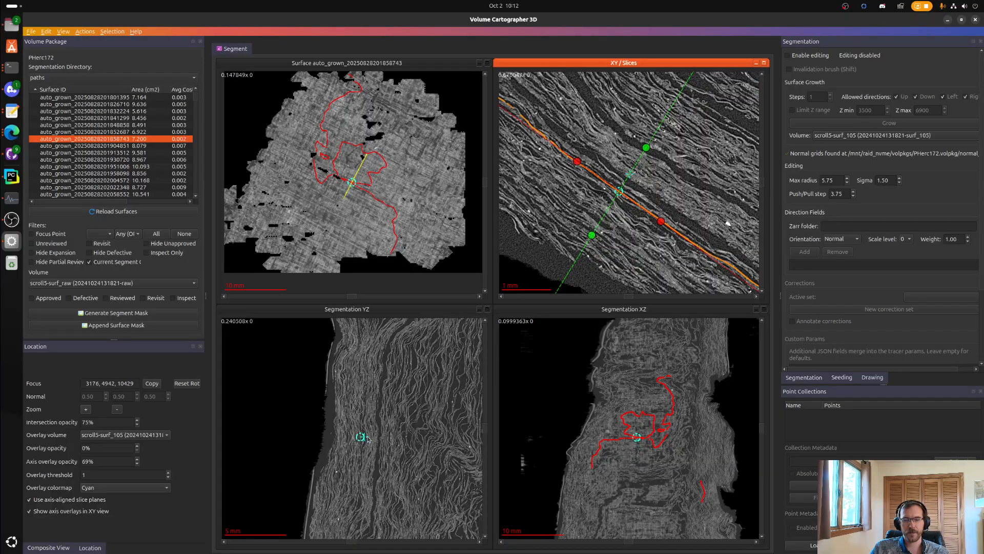
scroll(389, 425, down, 2)
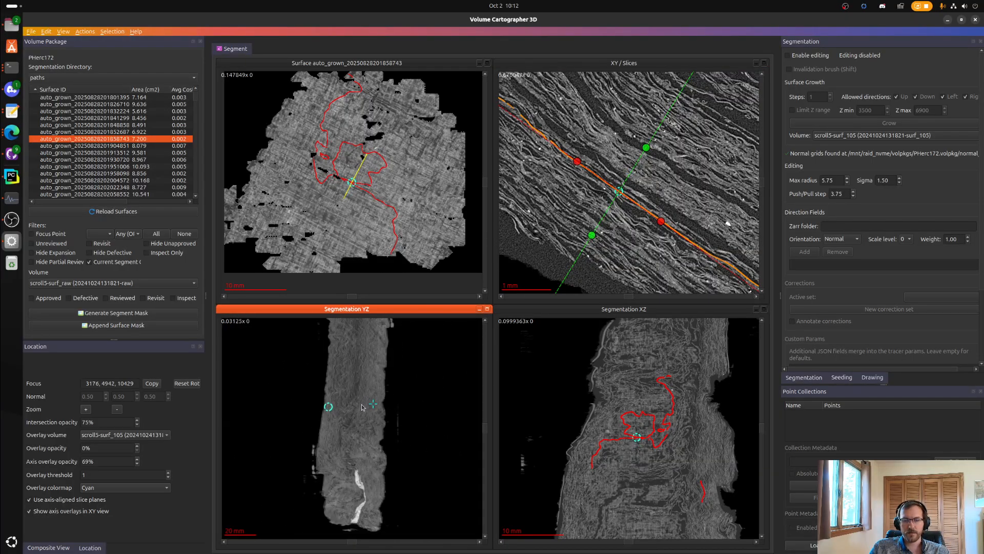
scroll(605, 250, down, 5)
scroll(631, 426, down, 6)
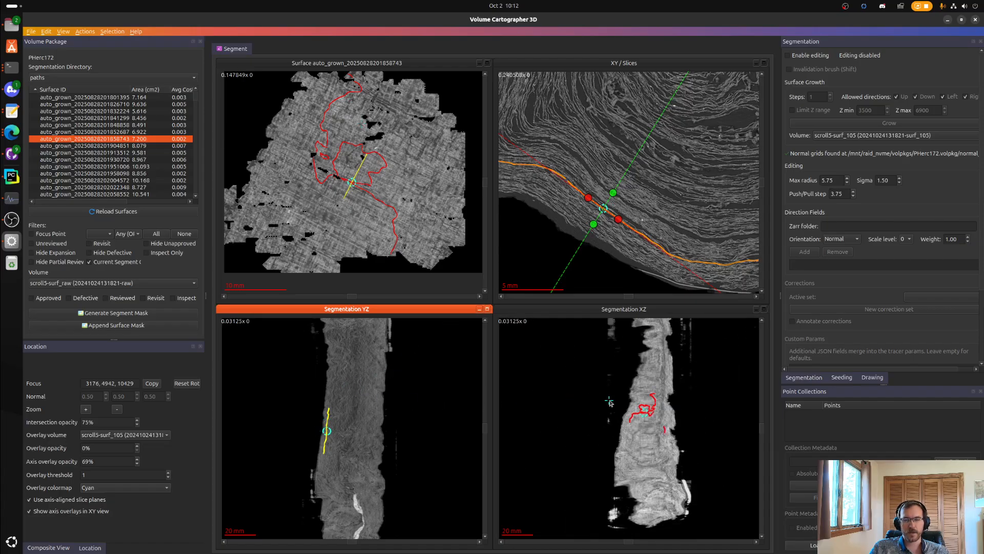
scroll(640, 405, up, 2)
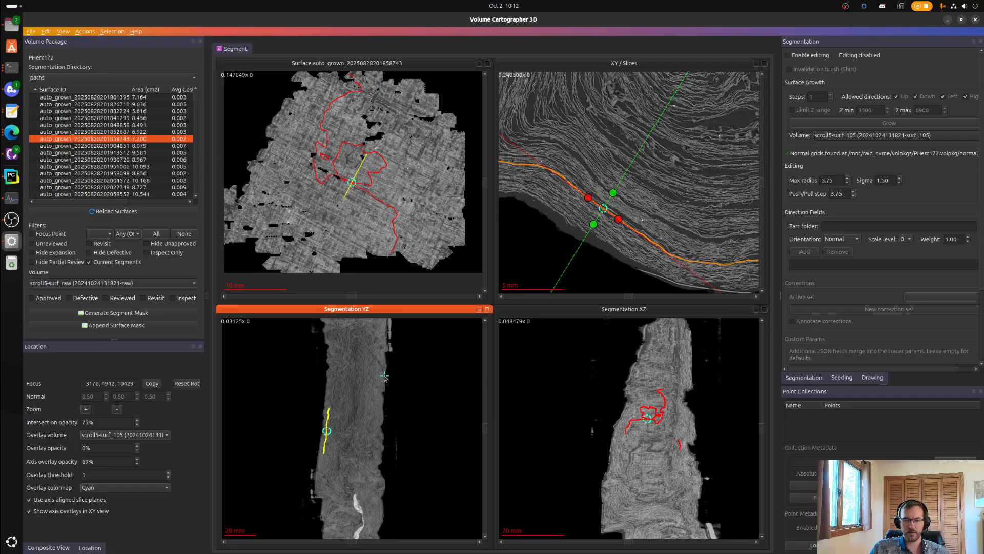
right_drag(644, 439, 617, 382)
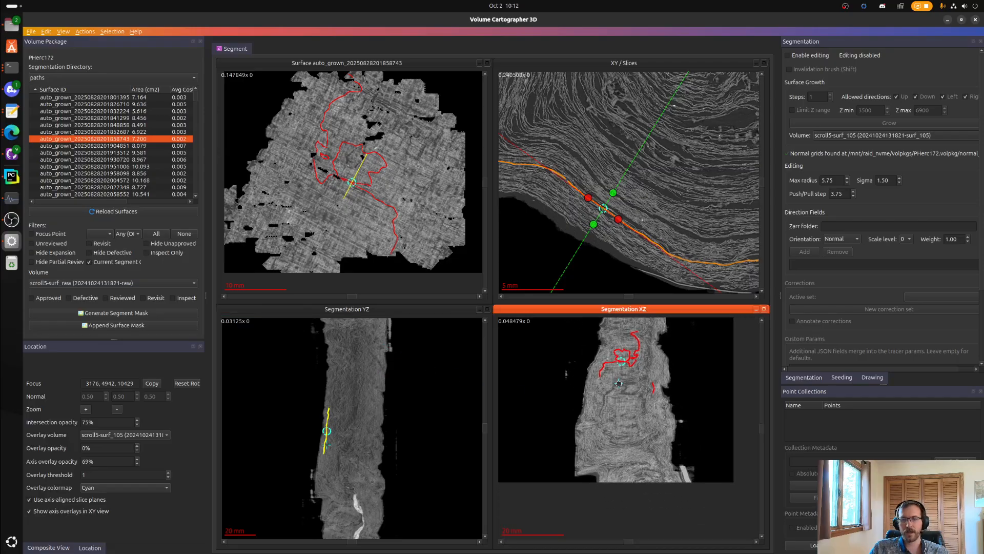
- Examine the papyrus fibers and red intersection lines up close in the rotated XZ slice, and compare the XY view
scroll(621, 370, up, 10)
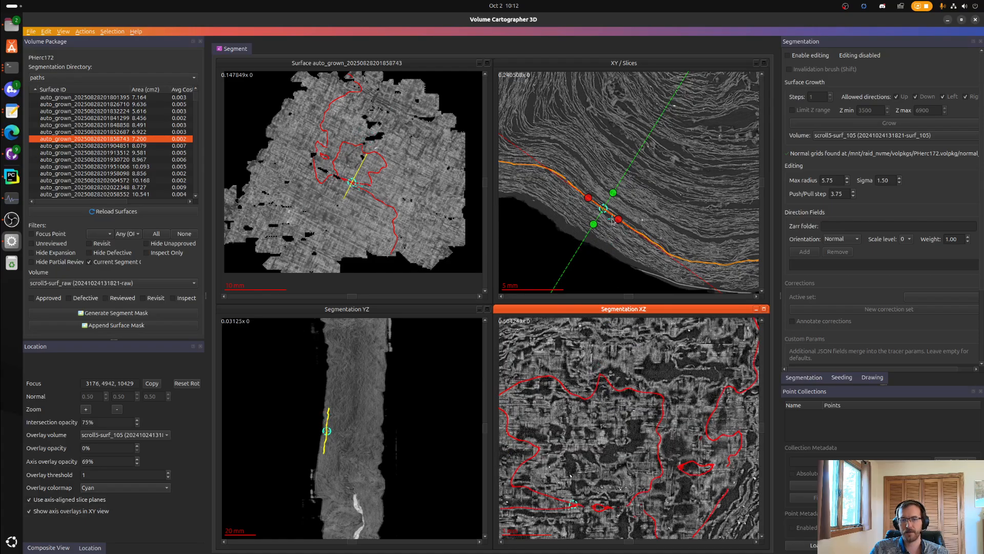
scroll(622, 413, up, 2)
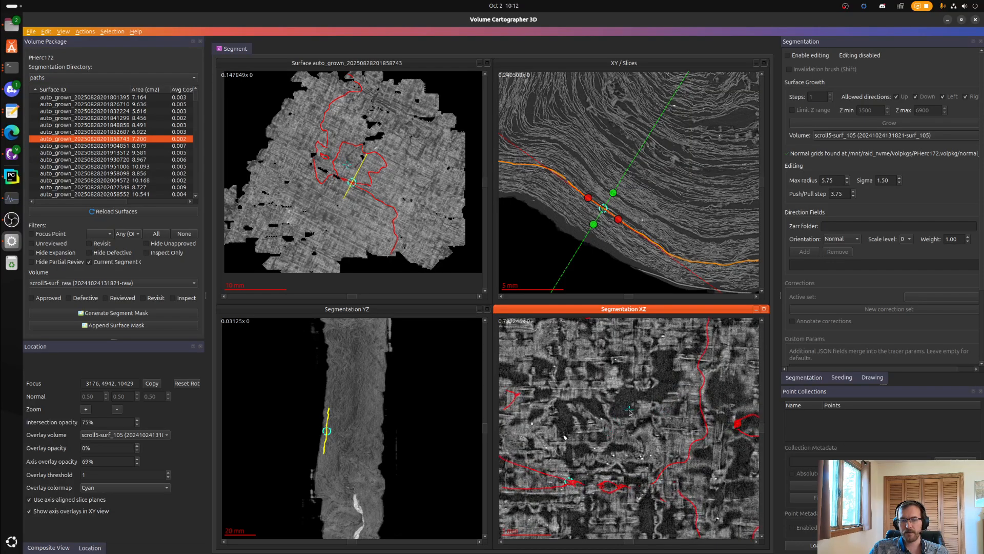
scroll(629, 410, down, 2)
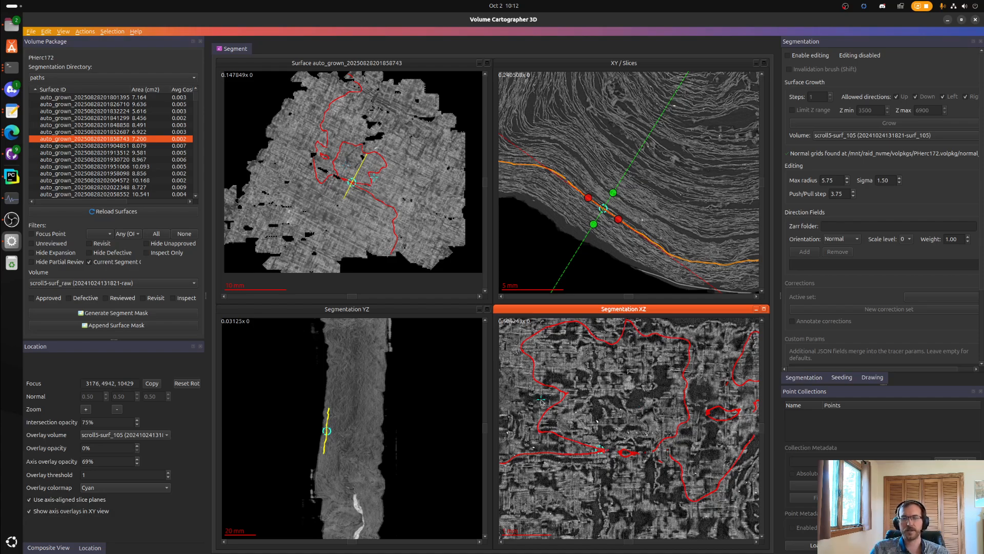
scroll(616, 219, up, 5)
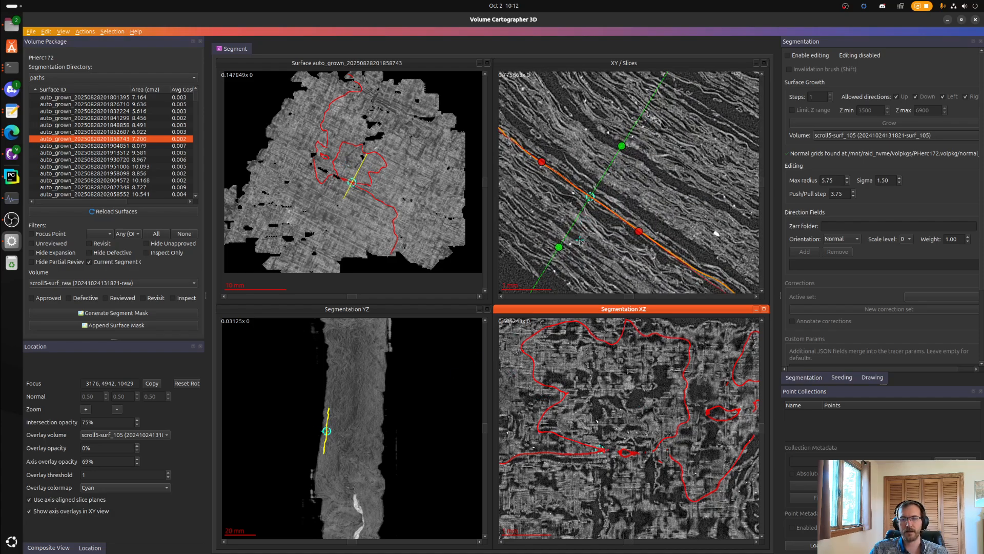
- Inspect the segment line in the YZ slice and slightly adjust the green slice plane's angle in the XY view
scroll(341, 447, up, 6)
right_drag(328, 496, 387, 420)
scroll(374, 373, up, 4)
scroll(387, 419, down, 3)
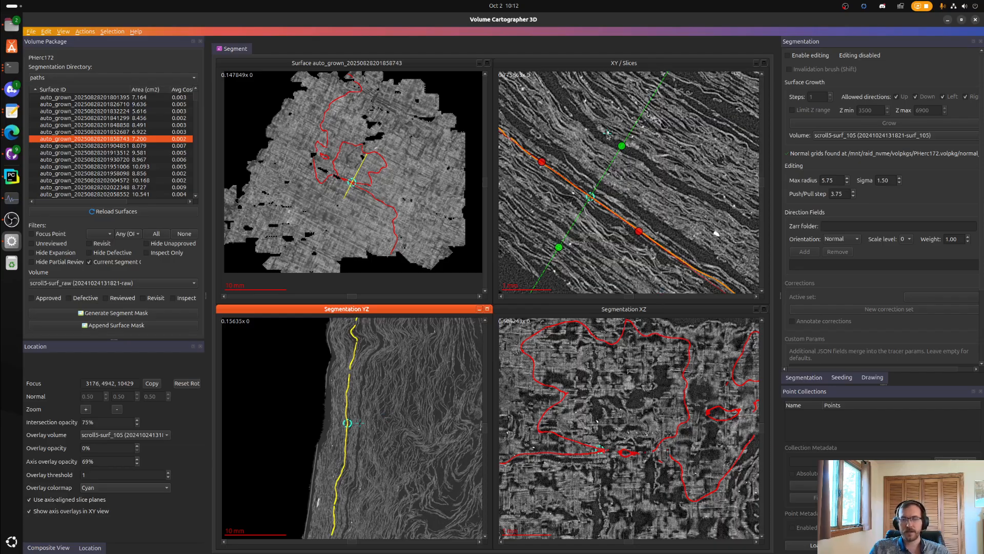
mouse_move(621, 146)
mouse_down()
mouse_move(634, 154)
mouse_move(613, 140)
mouse_move(622, 140)
mouse_up()
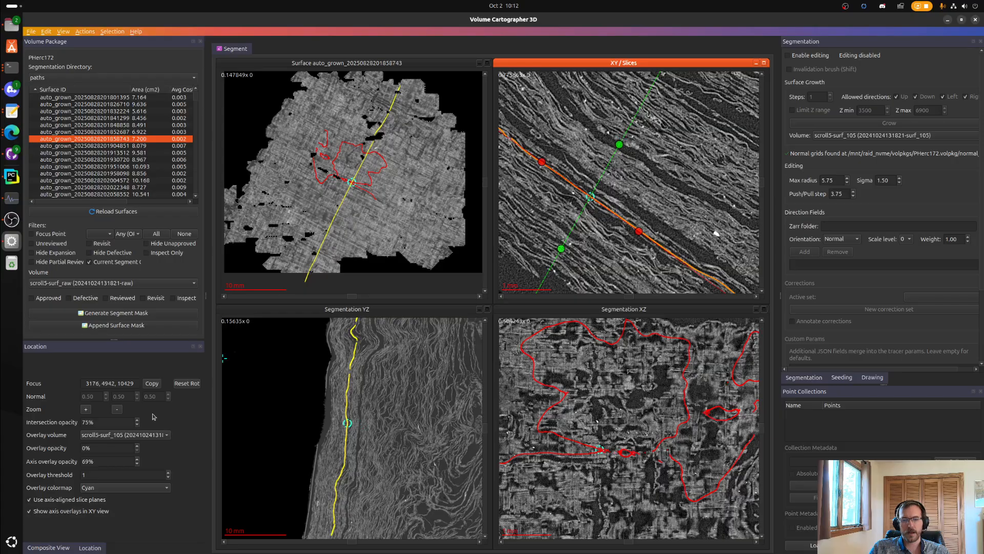
- Turn the axis-aligned slice planes off and on again, and refocus on a papyrus layer above the segment line in the XY view
click(72, 501)
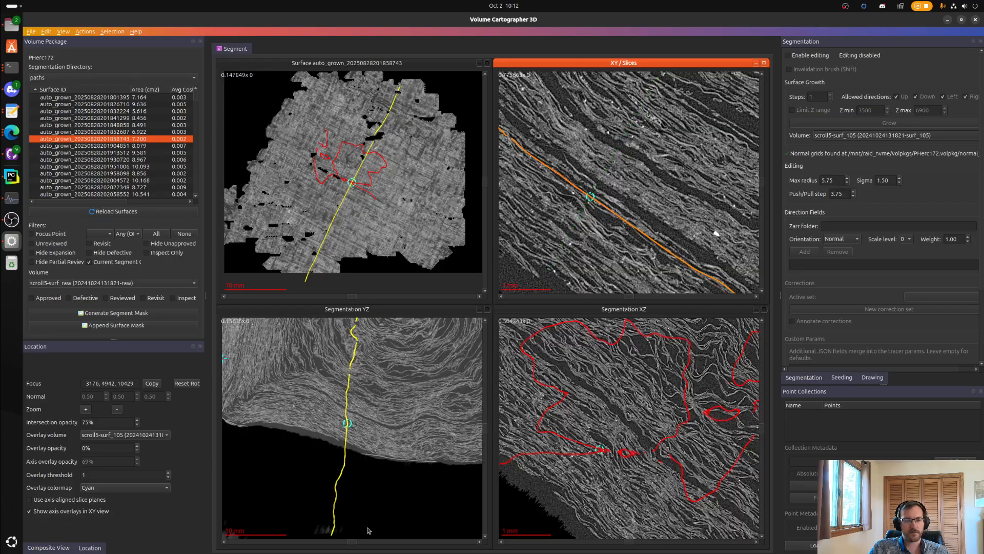
click(73, 501)
click(628, 168)
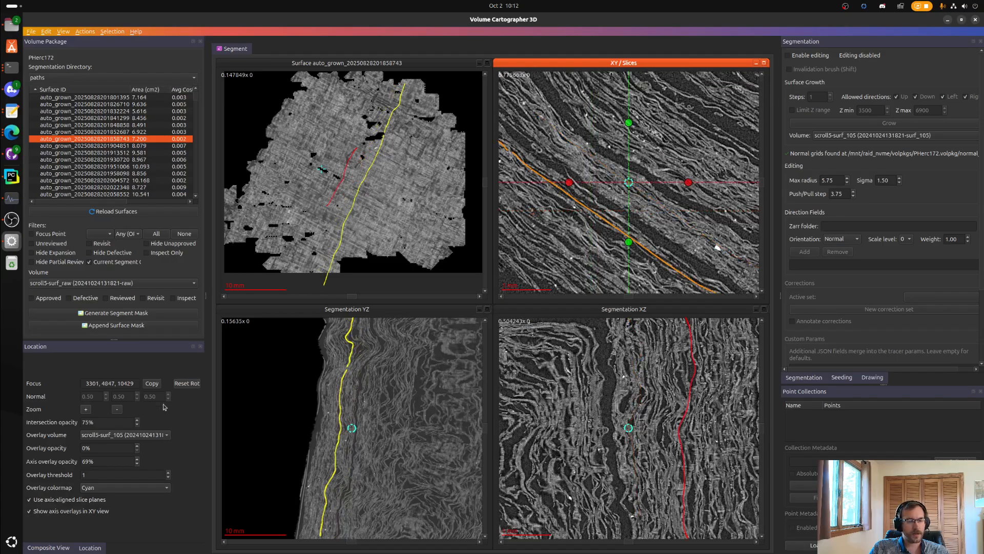
- Set the focus point's Z coordinate to 5000 and refocus on a spot inside the papyrus in that XY slice
drag(136, 384, 81, 384)
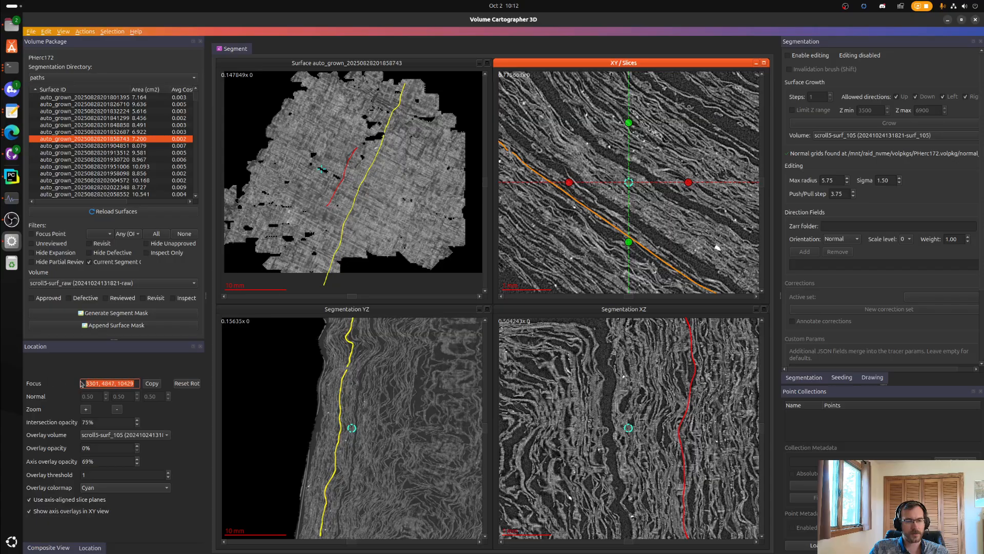
double_click(126, 384)
text(5000)
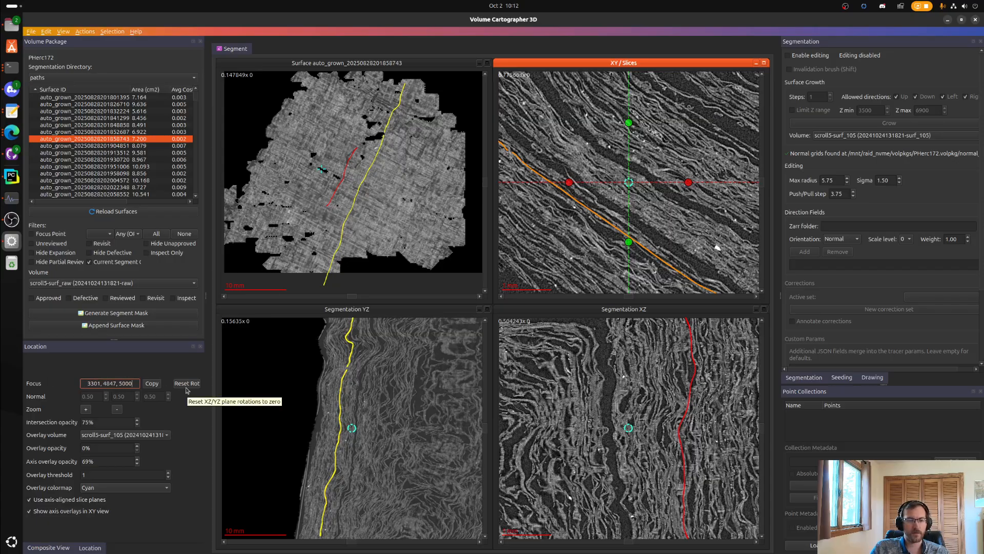
key(Return)
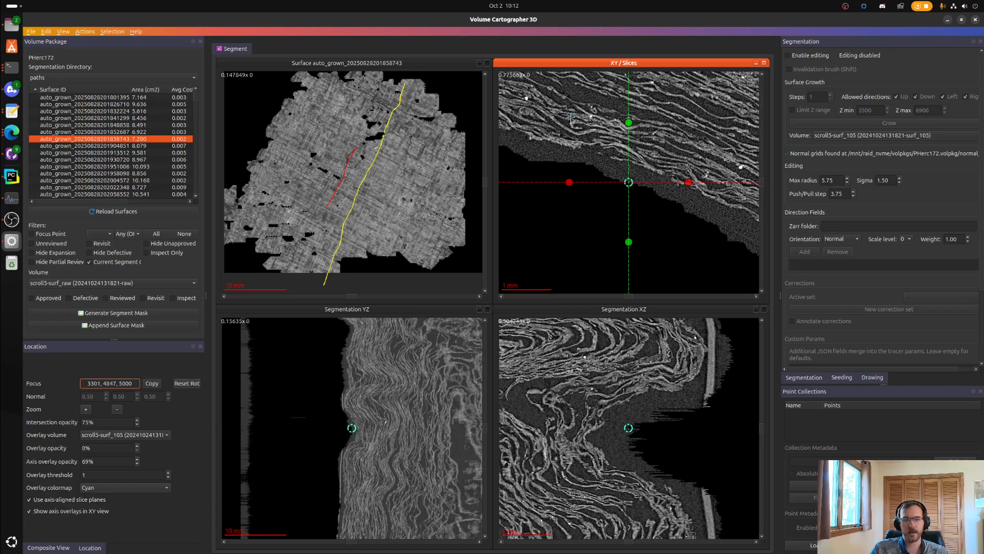
click(679, 139)
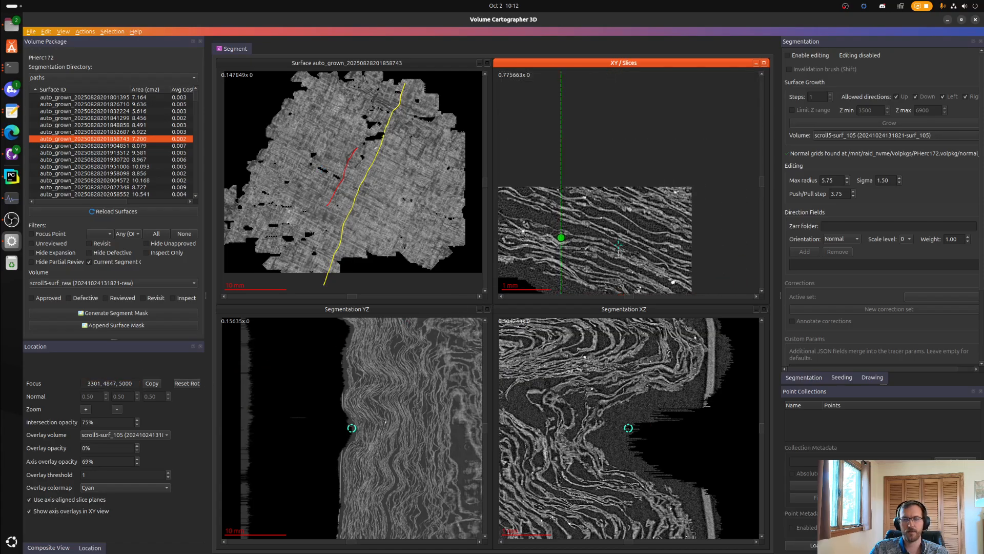
right_drag(665, 187, 621, 207)
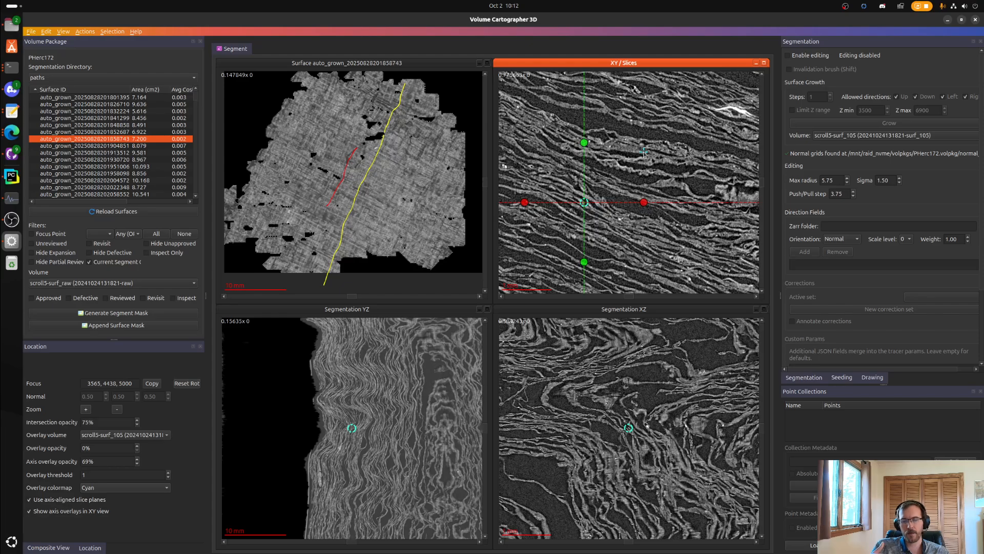
- Step back and forth through neighbouring slices in the XY, YZ and XZ views to see how the papyrus layers change
shift+scroll(633, 162, up, 3)
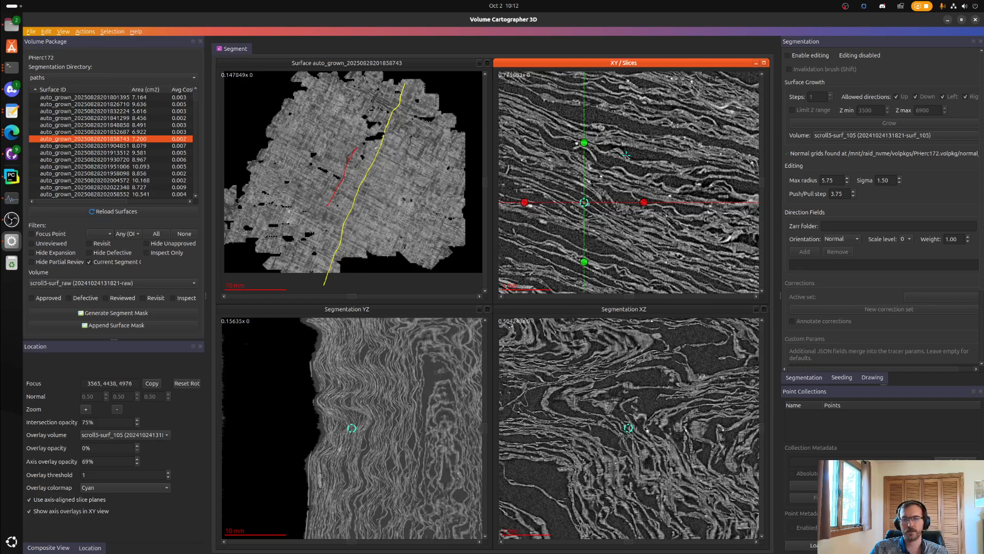
shift+scroll(635, 162, down, 3)
right_drag(400, 424, 386, 429)
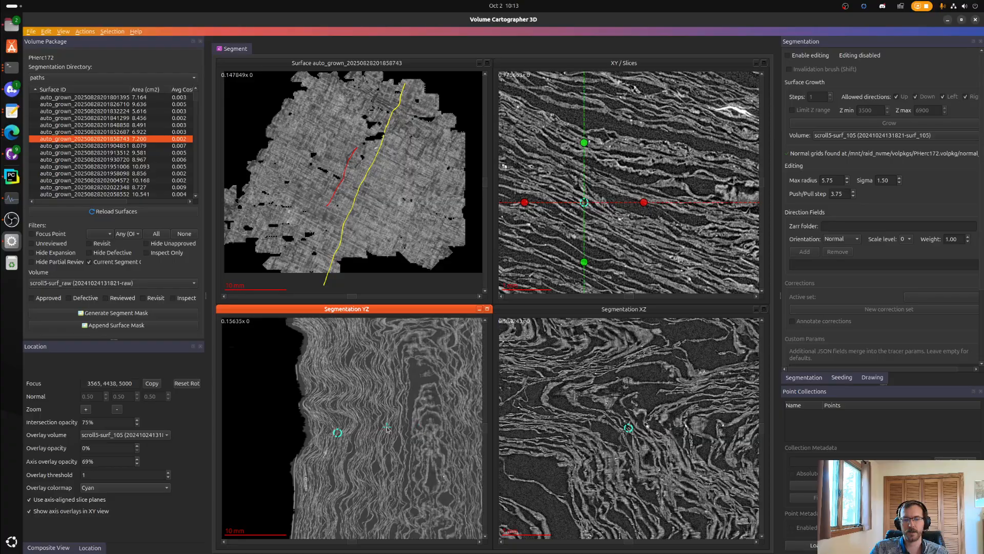
shift+scroll(378, 426, up, 10)
shift+scroll(378, 427, up, 10)
shift+scroll(377, 426, down, 20)
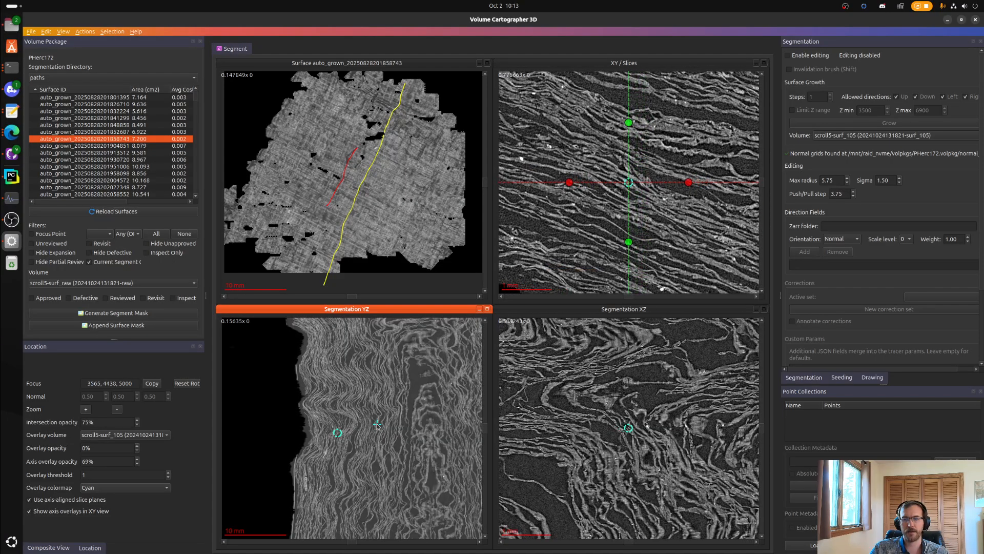
shift+scroll(624, 409, up, 6)
shift+scroll(624, 409, down, 9)
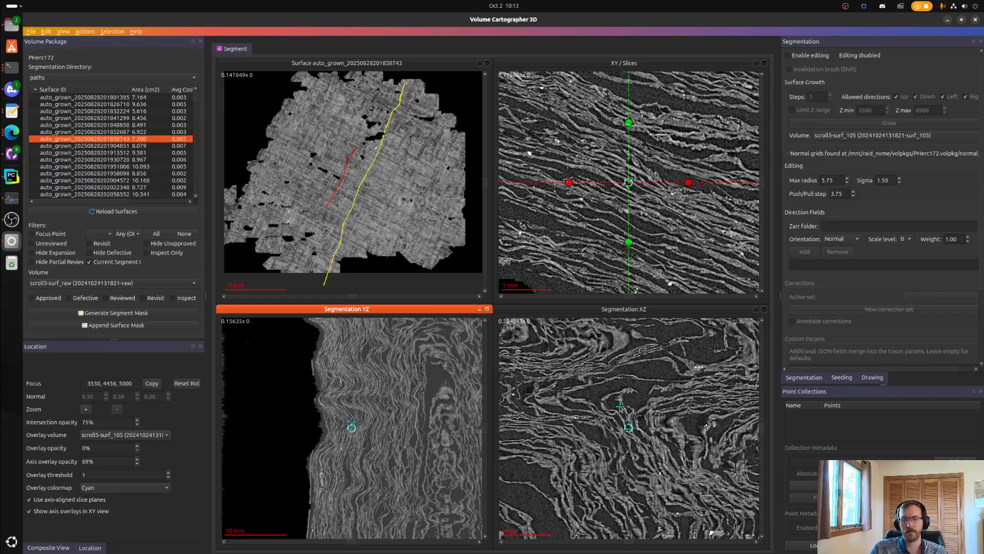
shift+scroll(621, 400, up, 20)
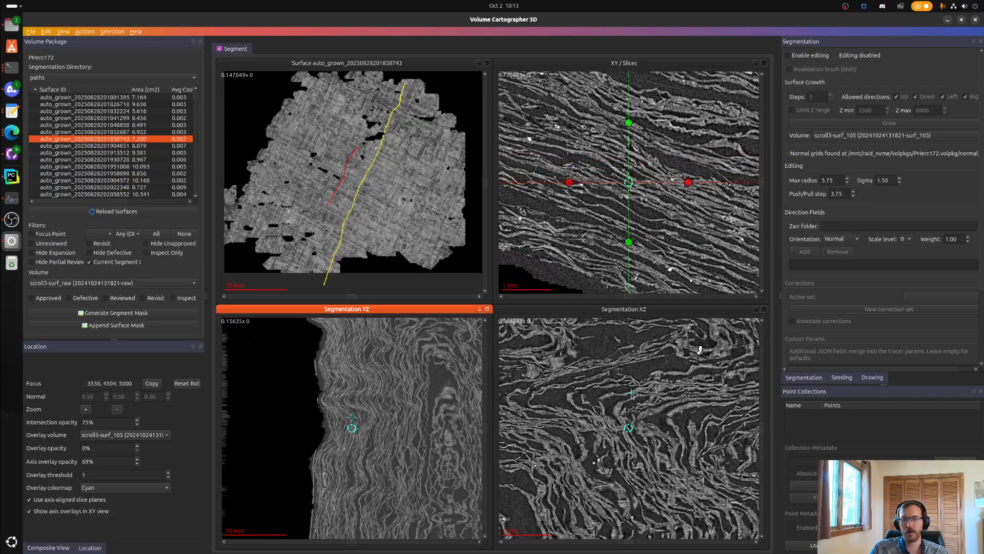
shift+scroll(629, 386, down, 10)
- Step through the XY slices below and above the current Z level to follow the layers near the focus point
right_drag(655, 158, 654, 176)
shift+scroll(667, 191, down, 18)
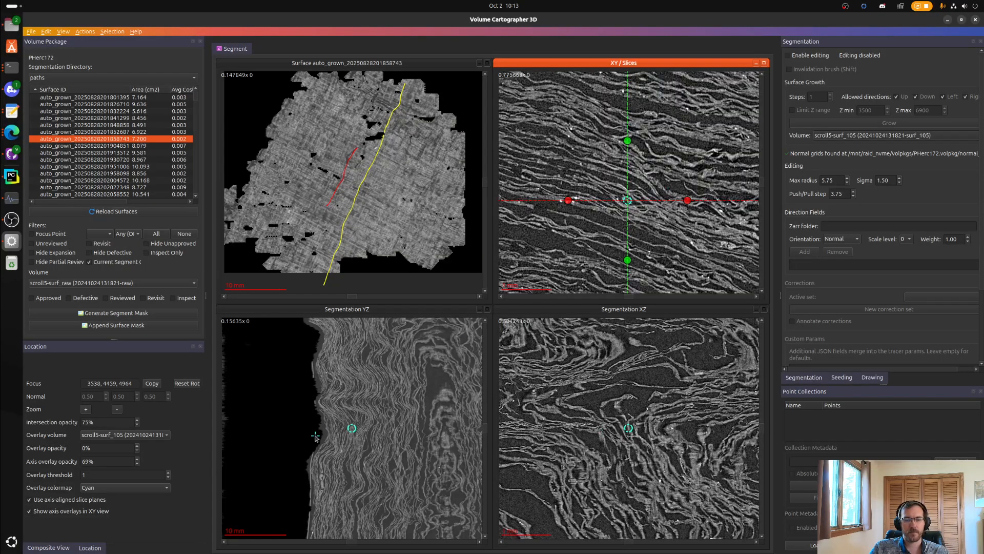
shift+scroll(669, 194, up, 20)
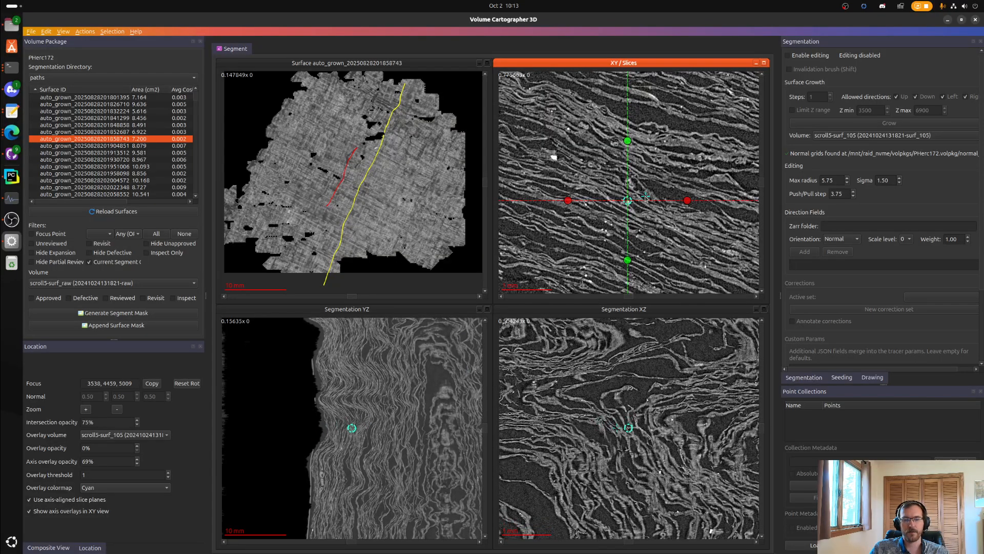
right_drag(316, 367, 306, 370)
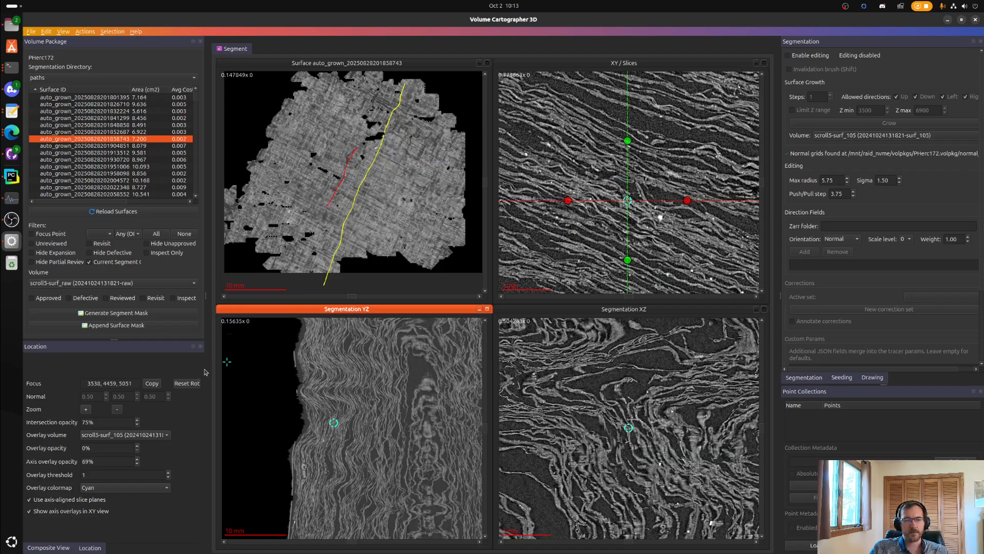
- Choose scroll5-surf_105 as the overlay volume
click(162, 436)
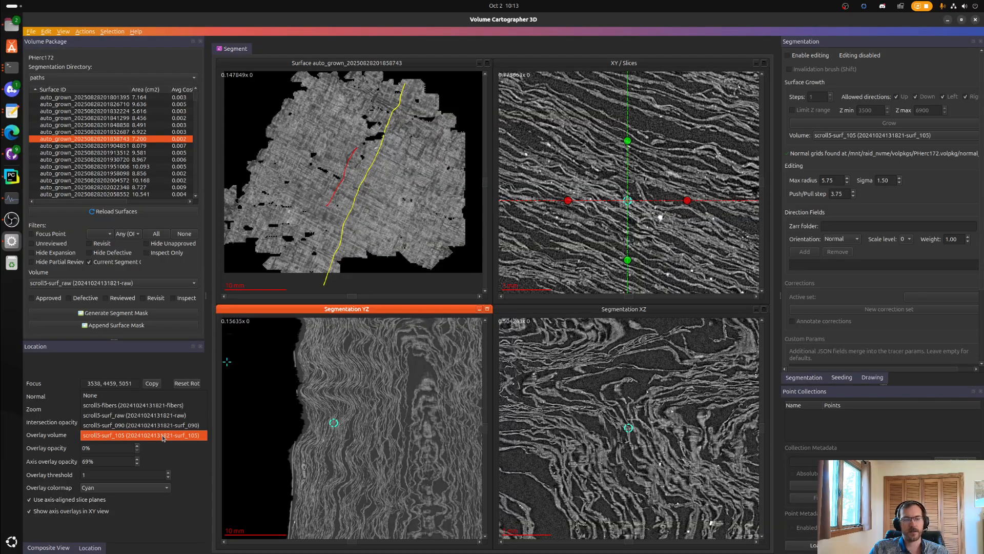
click(163, 436)
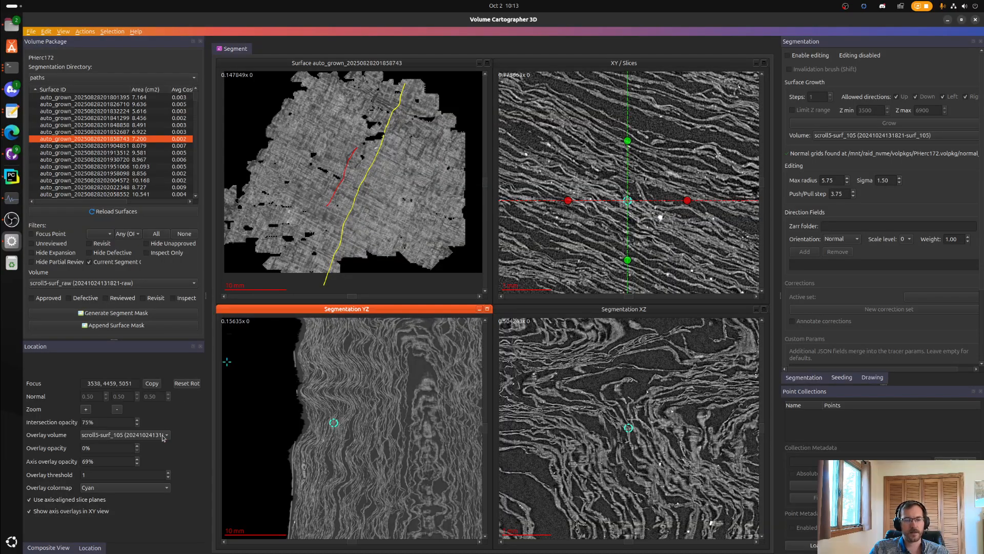
- Turn on the volume overlay, lower the intersection opacity to 67% and reduce the overlay opacity to 30%
click(603, 194)
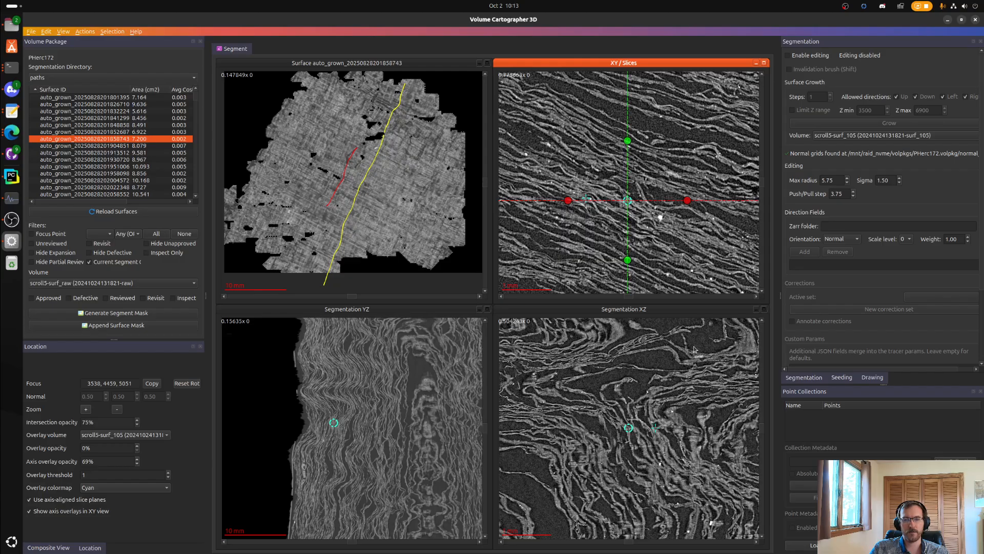
key(space)
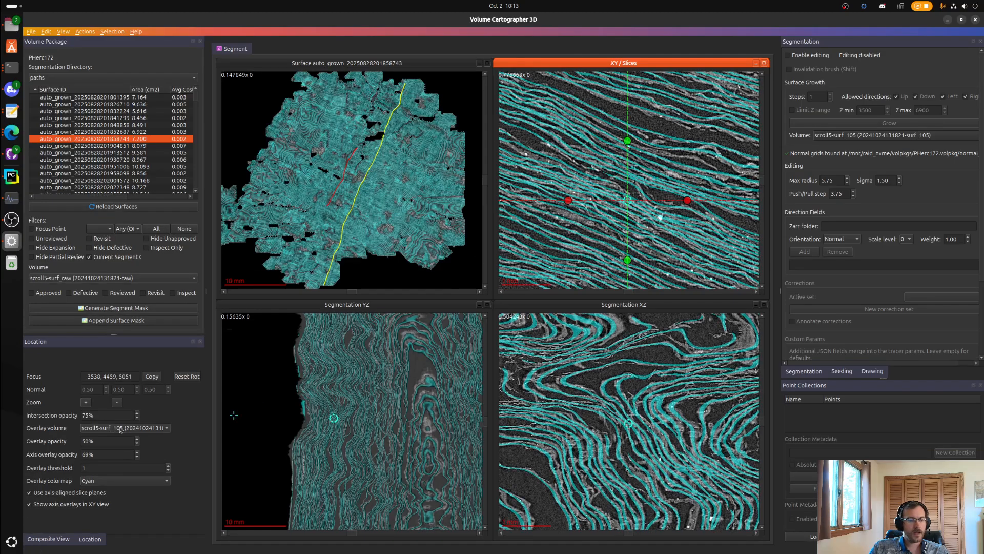
scroll(125, 418, down, 3)
scroll(122, 444, down, 8)
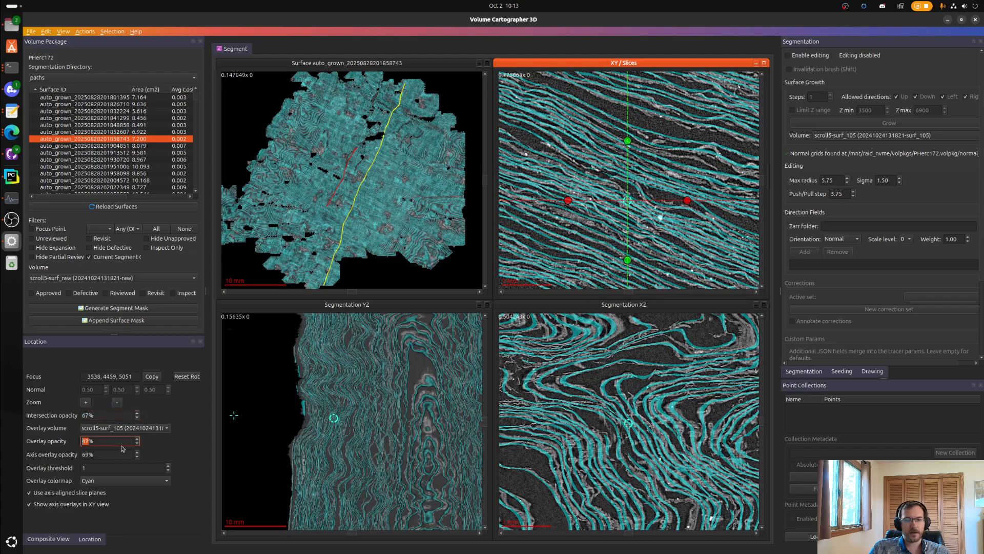
- Try another overlay colormap, and settle on Red for the surf_105 overlay
click(115, 478)
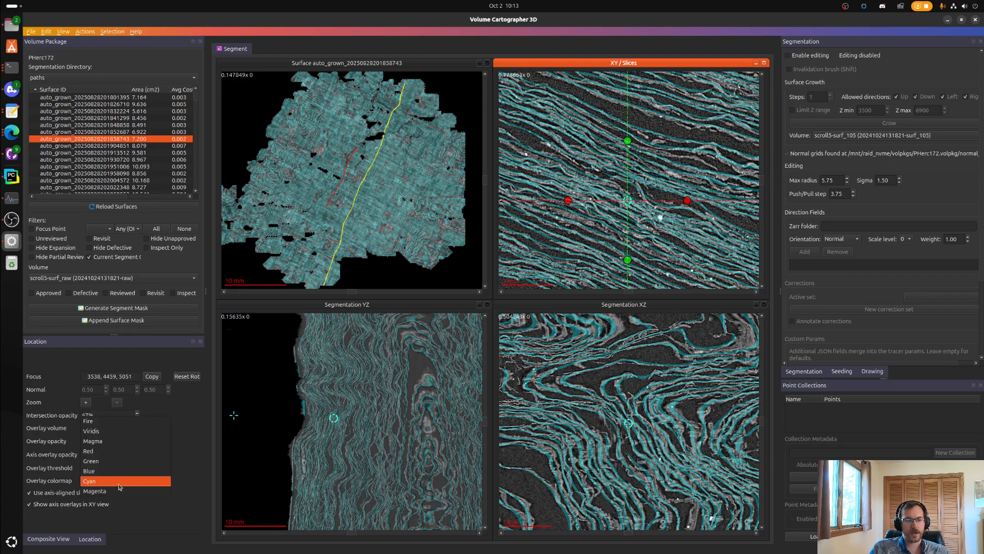
click(128, 448)
click(163, 484)
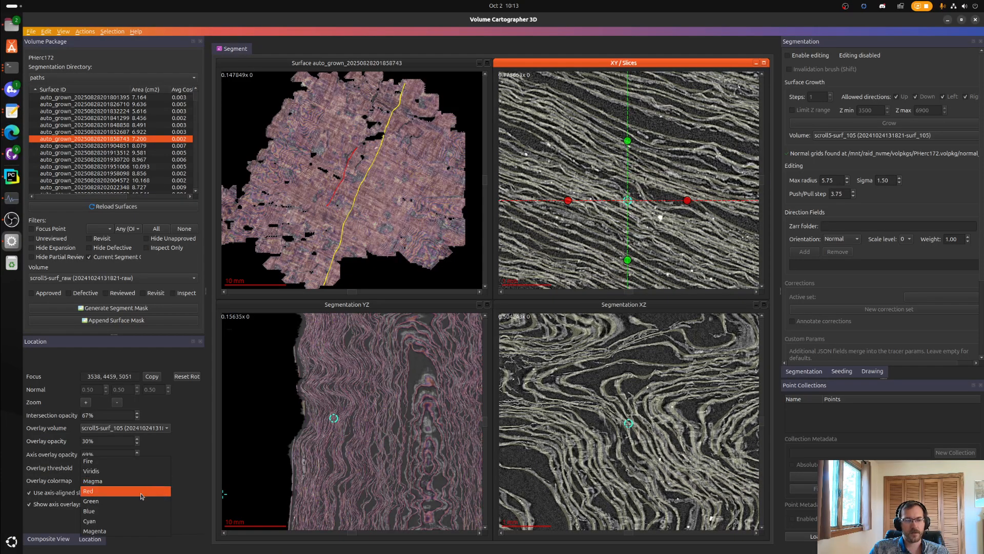
click(141, 496)
- Refocus on a nearby papyrus layer in the XY slice to compare the red overlay with the scan
scroll(524, 214, up, 15)
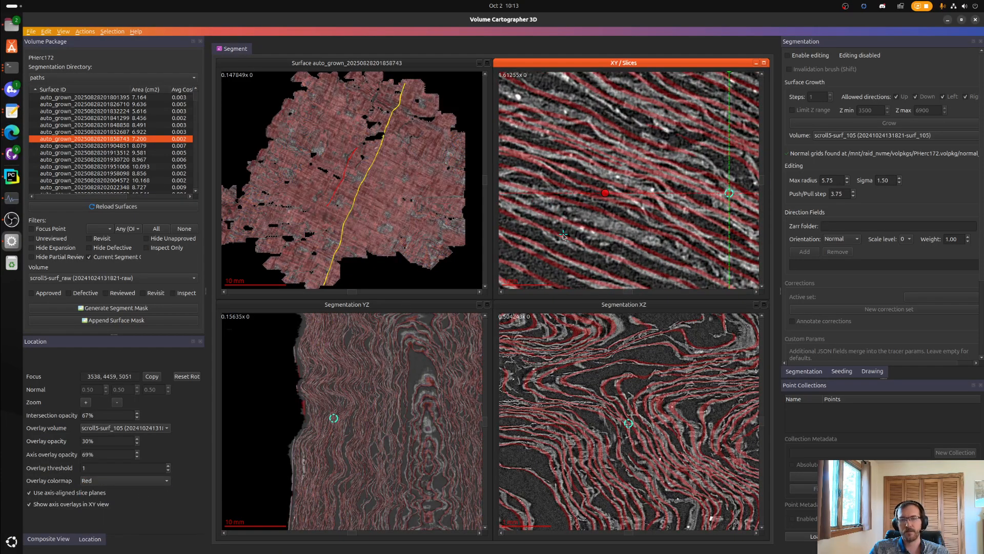
right_drag(532, 112, 541, 160)
ctrl+click(575, 166)
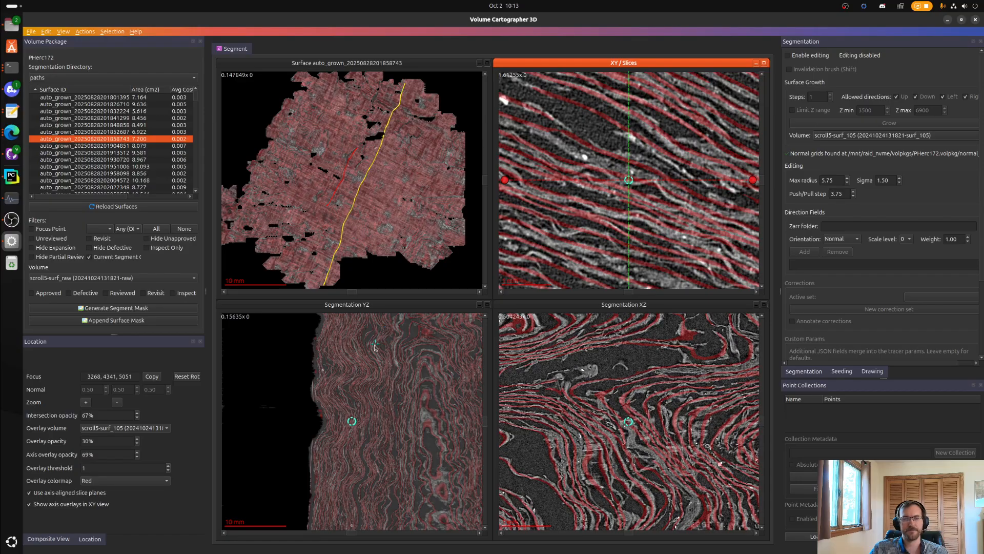
- Swap the volumes: show scroll5-surf_105 as the main volume and scroll5-surf_raw as the overlay volume
click(159, 278)
click(159, 286)
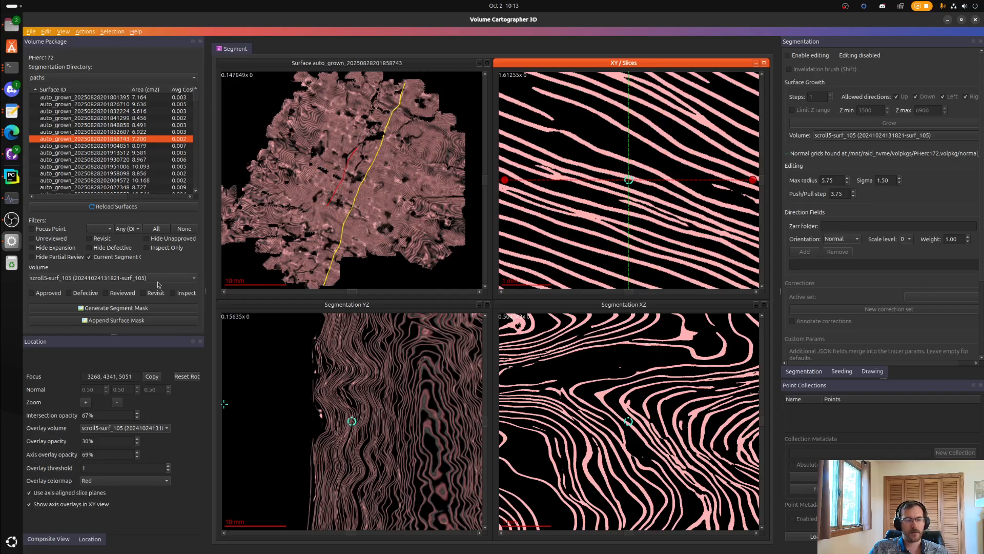
click(164, 429)
click(123, 407)
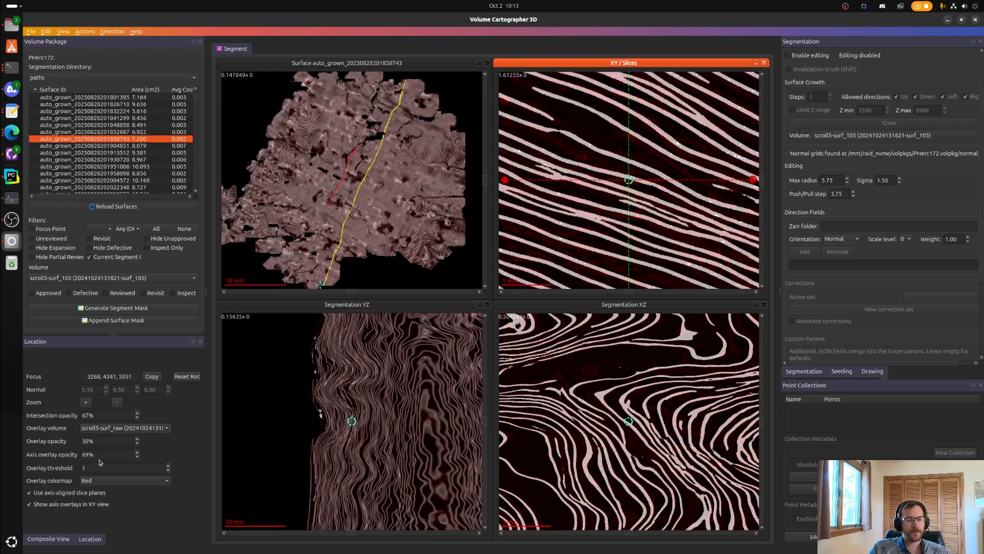
- Set the overlay opacity to 100% and the overlay threshold to 0, keeping scroll5-surf_raw as the overlay volume
drag(107, 442, 81, 440)
text(100)
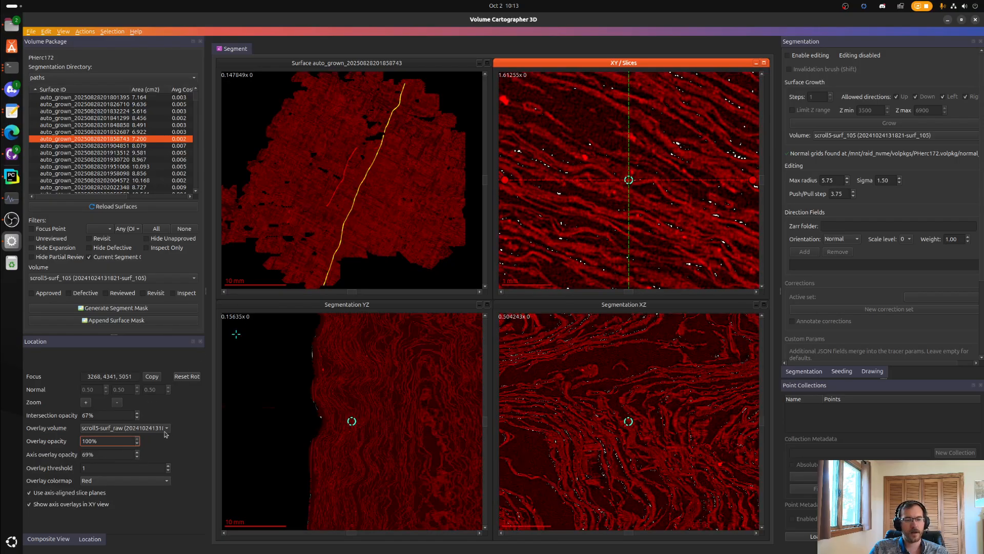
double_click(150, 465)
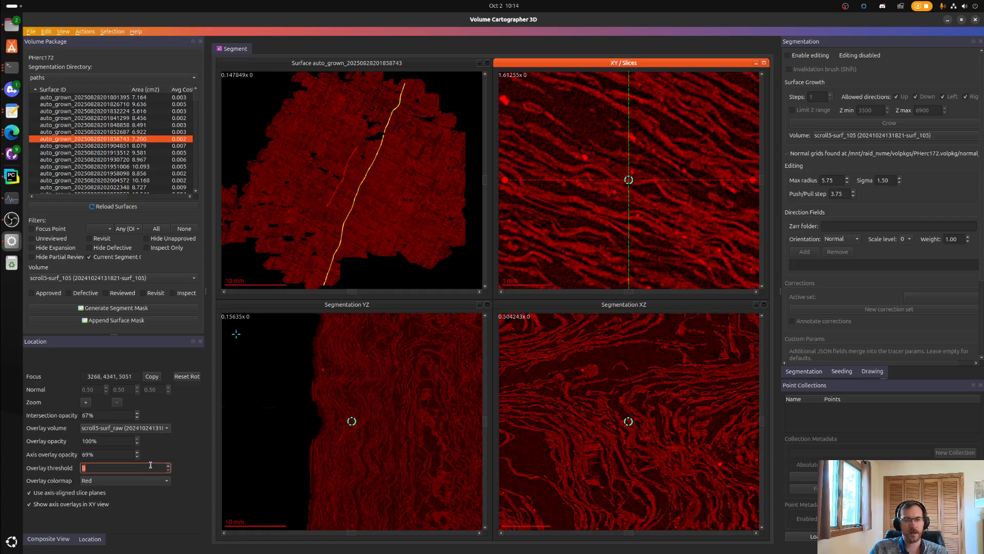
click(144, 431)
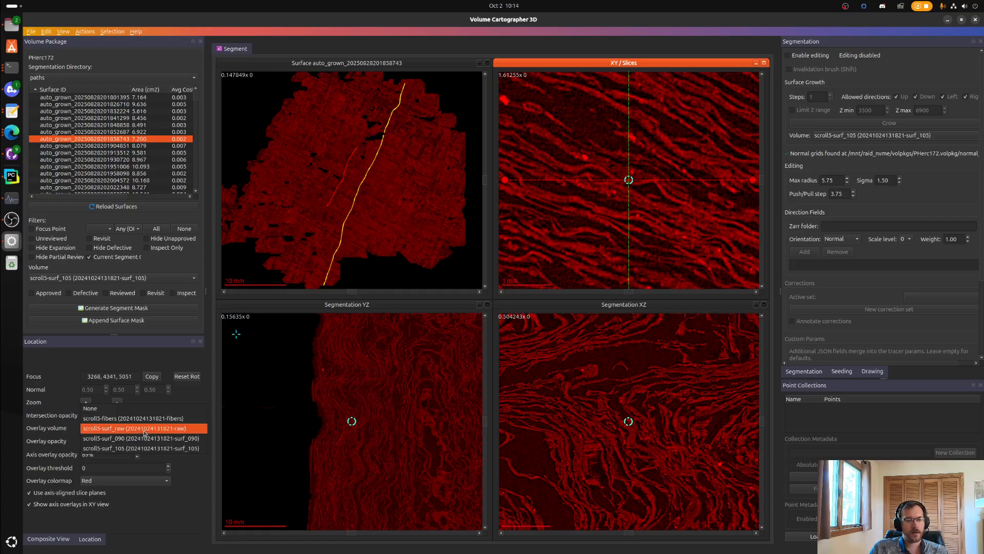
click(155, 431)
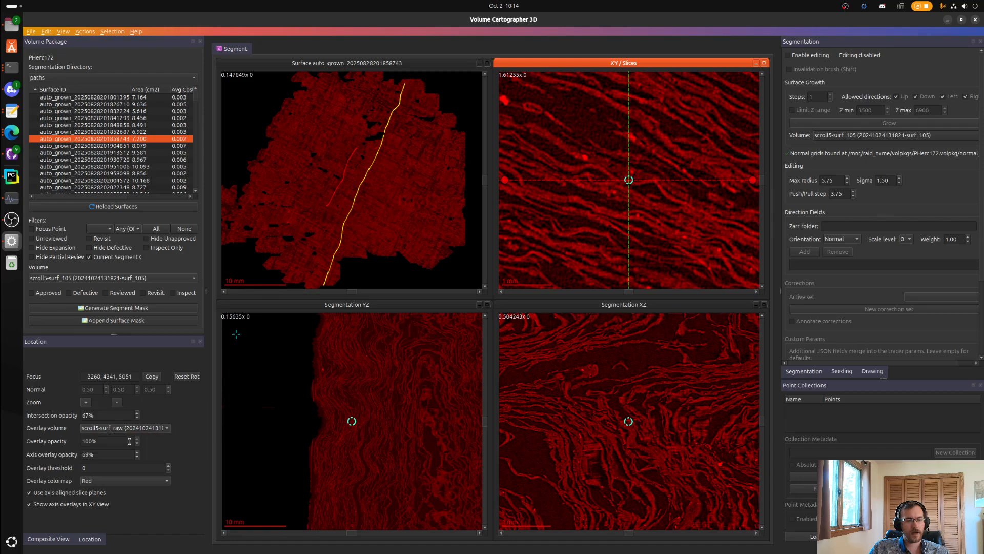
- Change the overlay colormap to Magma and inspect the wider scroll cross-section in the XY slice
click(142, 478)
click(152, 471)
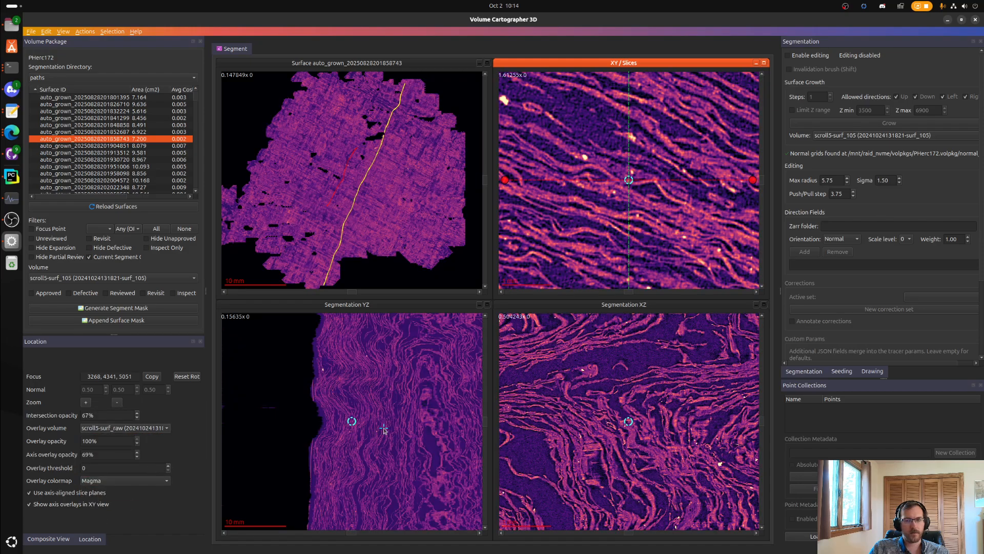
scroll(636, 199, down, 3)
scroll(636, 199, down, 5)
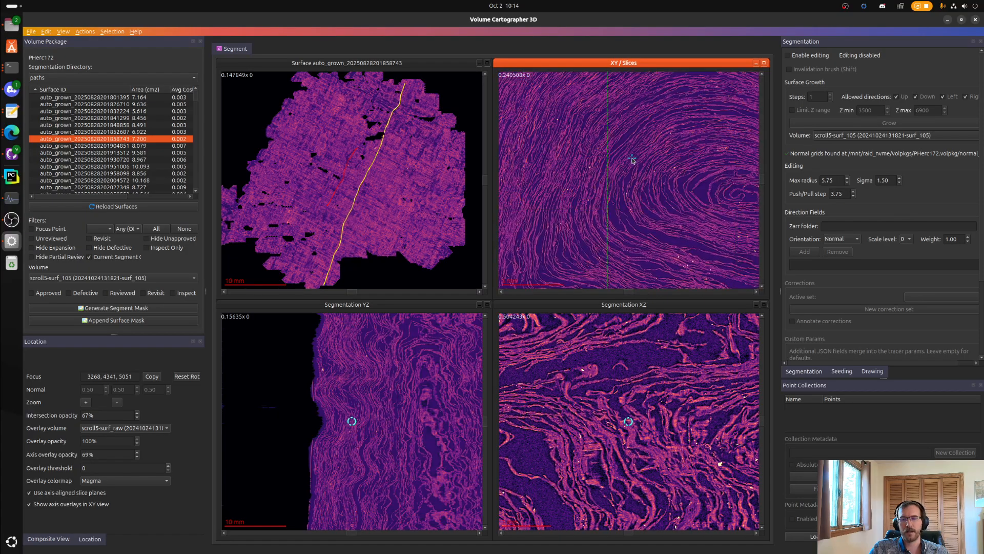
- Set the overlay threshold to 100 and inspect the filtered overlay along the papyrus layers in the XY slice
click(118, 468)
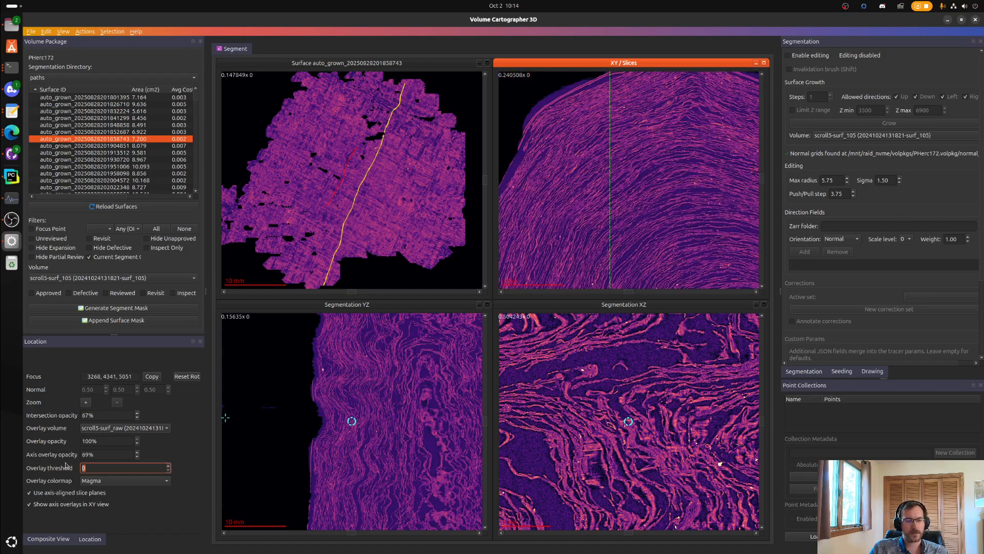
text(100)
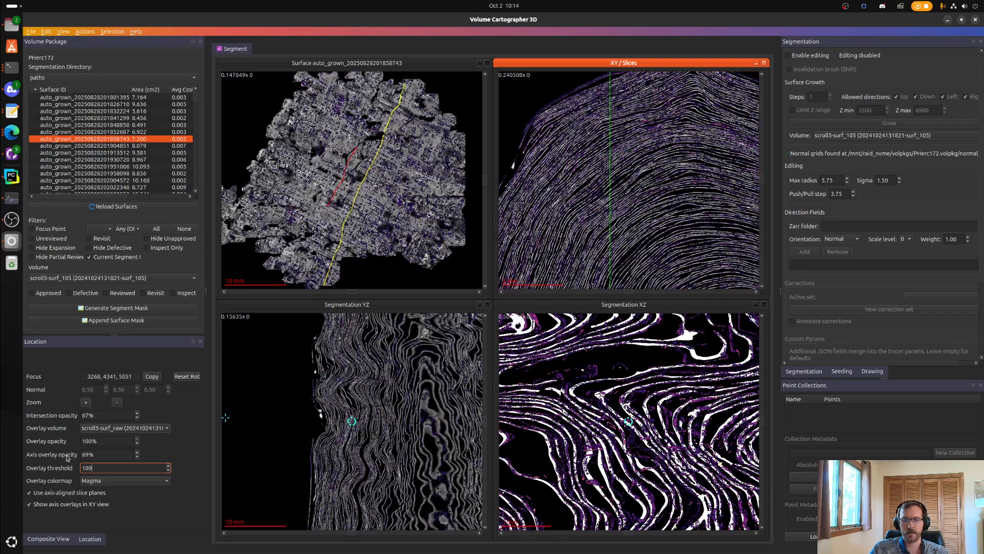
scroll(624, 208, up, 10)
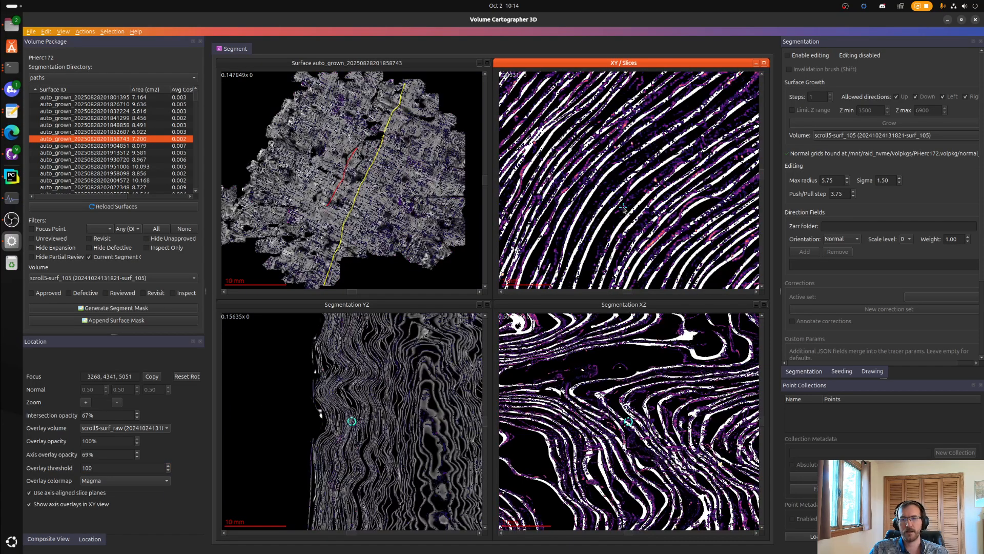
right_drag(685, 182, 609, 243)
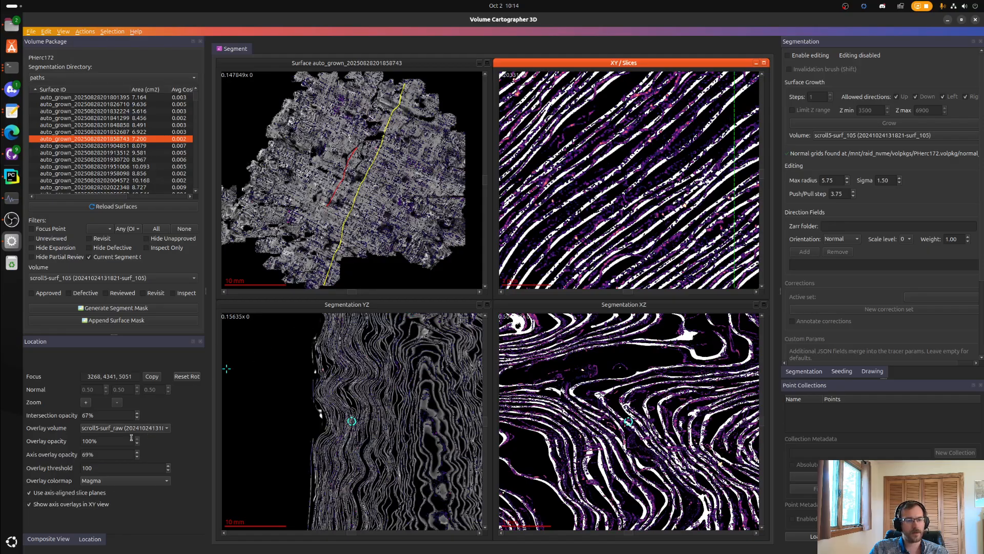
- Set the overlay threshold to 50 and inspect the layers up to the scroll's core in the XY slice
double_click(113, 467)
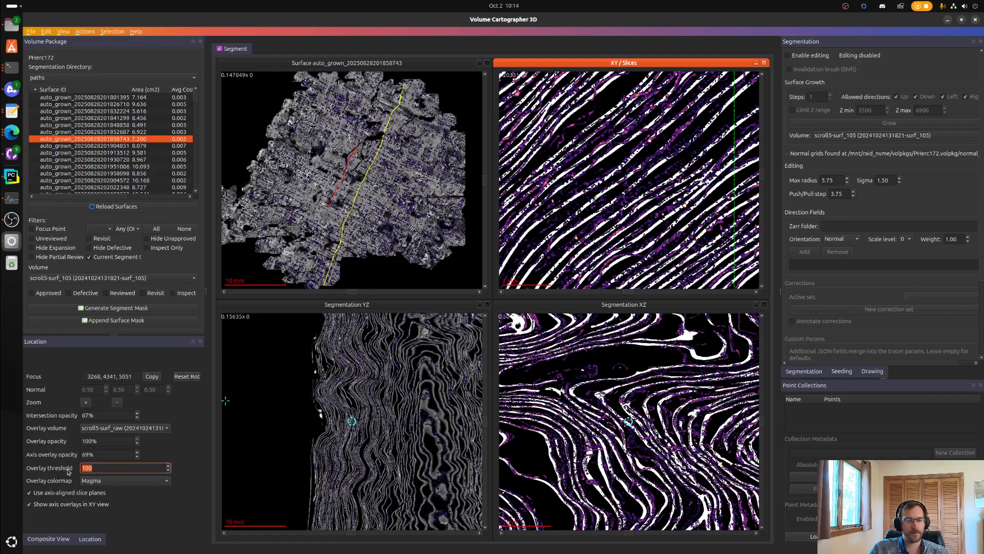
text(50)
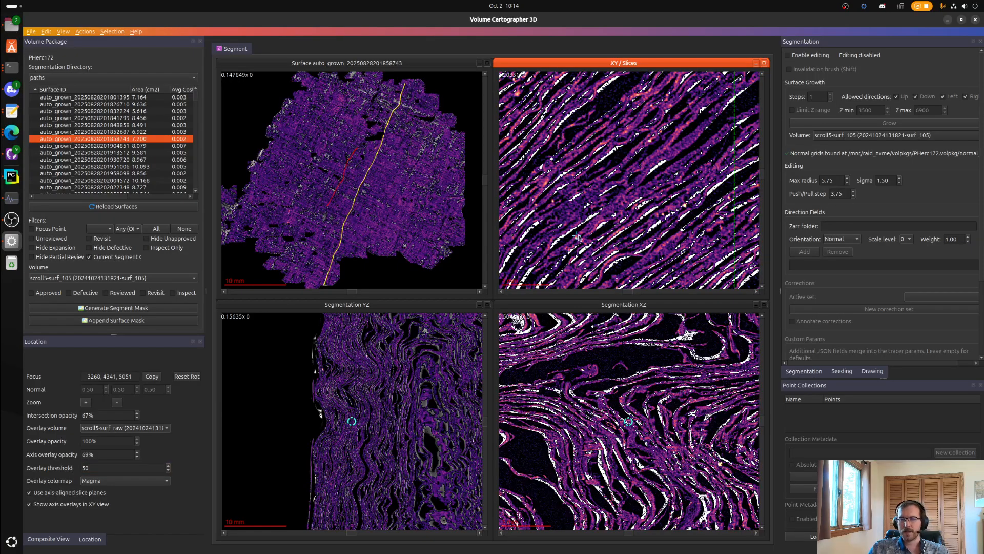
scroll(632, 176, down, 7)
scroll(632, 175, up, 4)
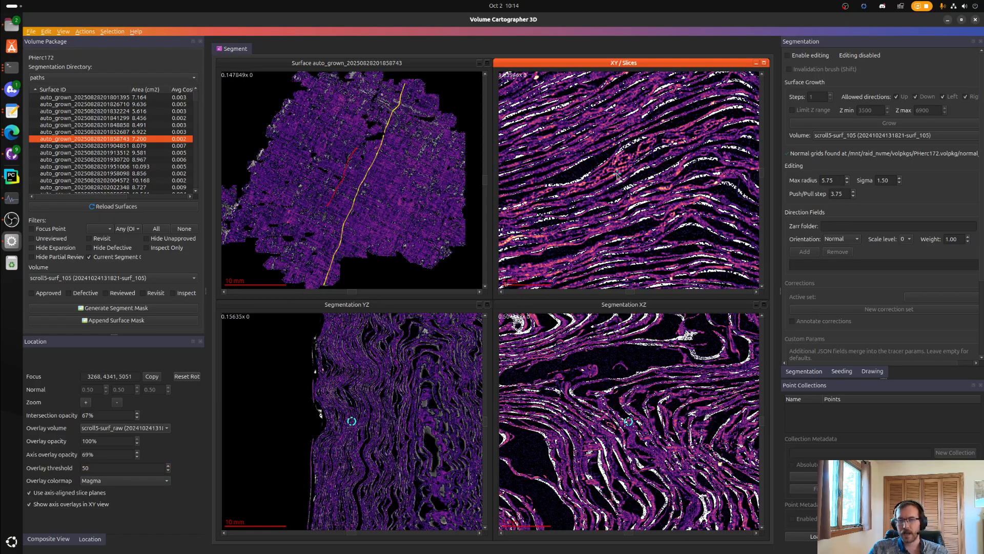
scroll(617, 175, down, 6)
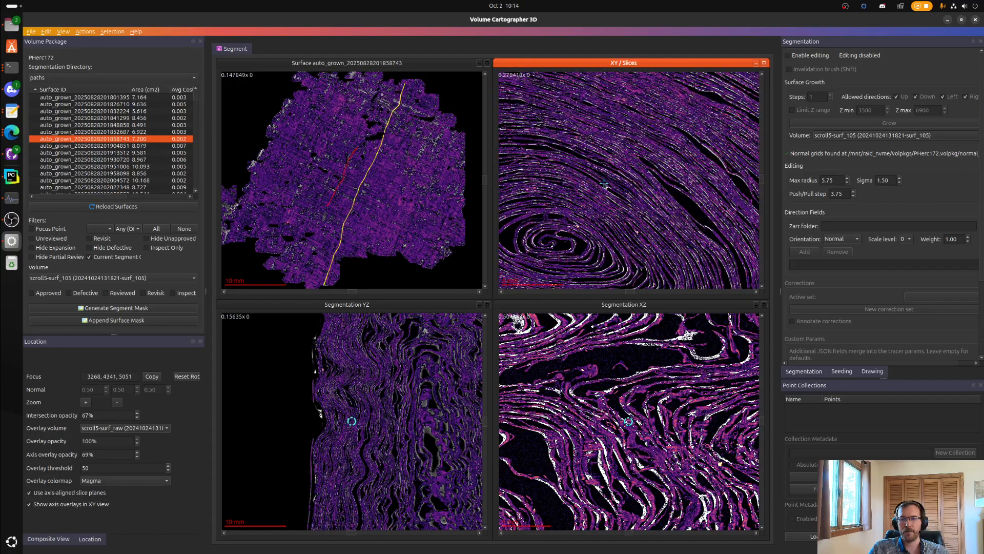
- Switch the main volume back to scroll5-surf_raw and choose scroll5-surf_105 as the overlay volume
click(135, 277)
click(166, 260)
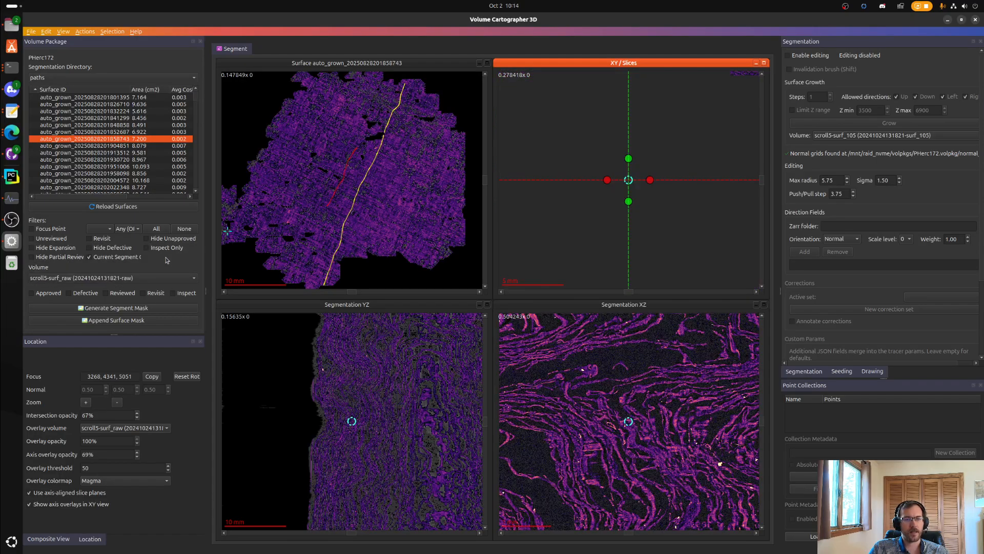
click(158, 429)
click(156, 449)
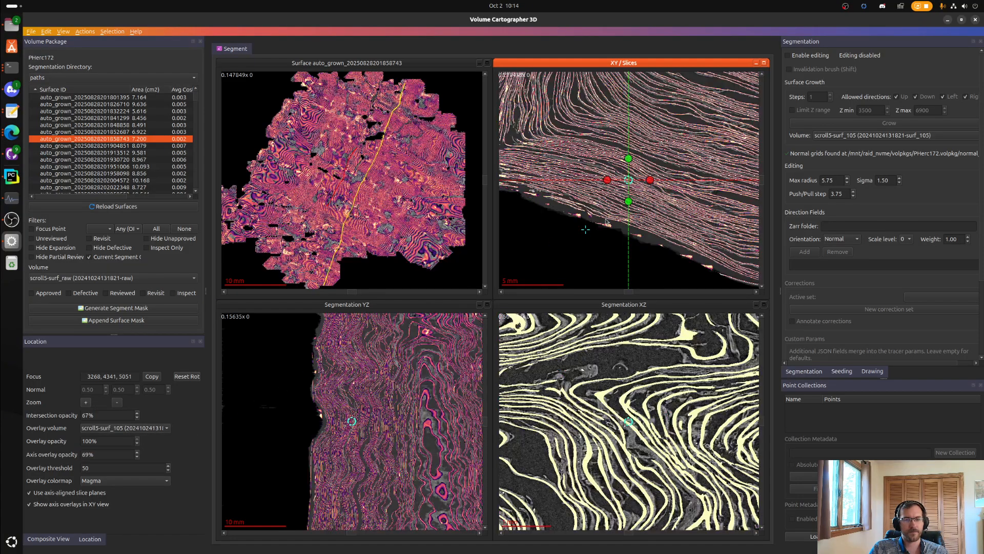
scroll(589, 212, up, 6)
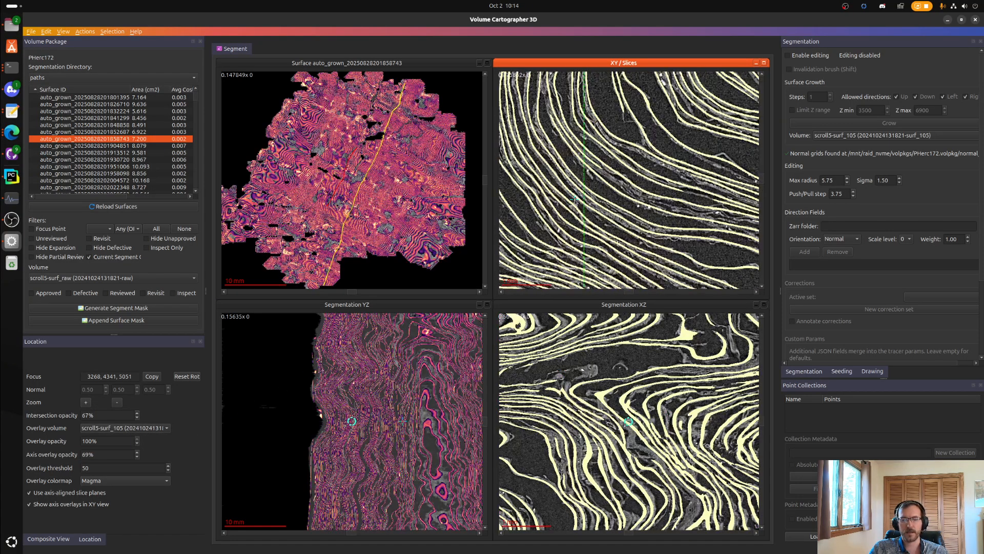
- Set the overlay colormap to Cyan and inspect the layers around the focus point in the XY slice
click(152, 480)
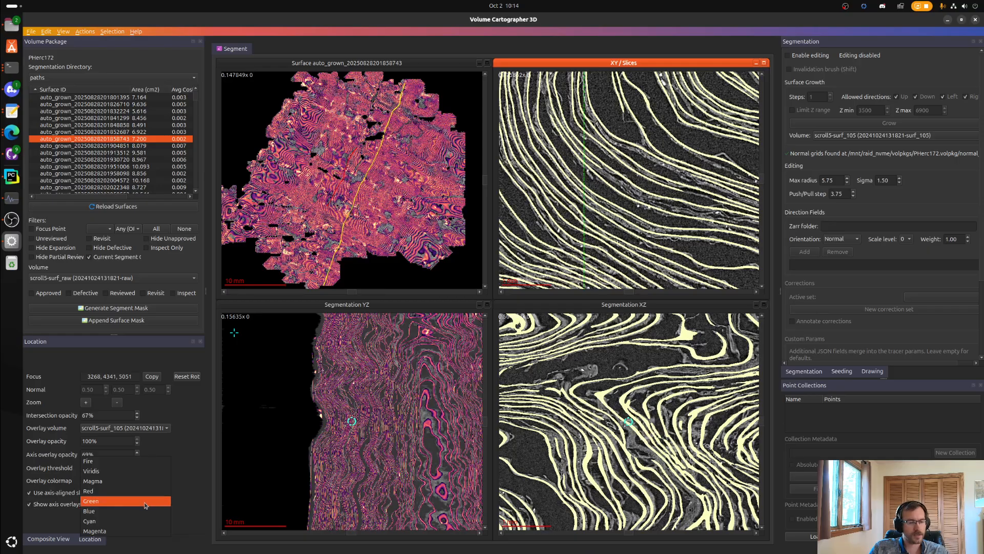
click(139, 520)
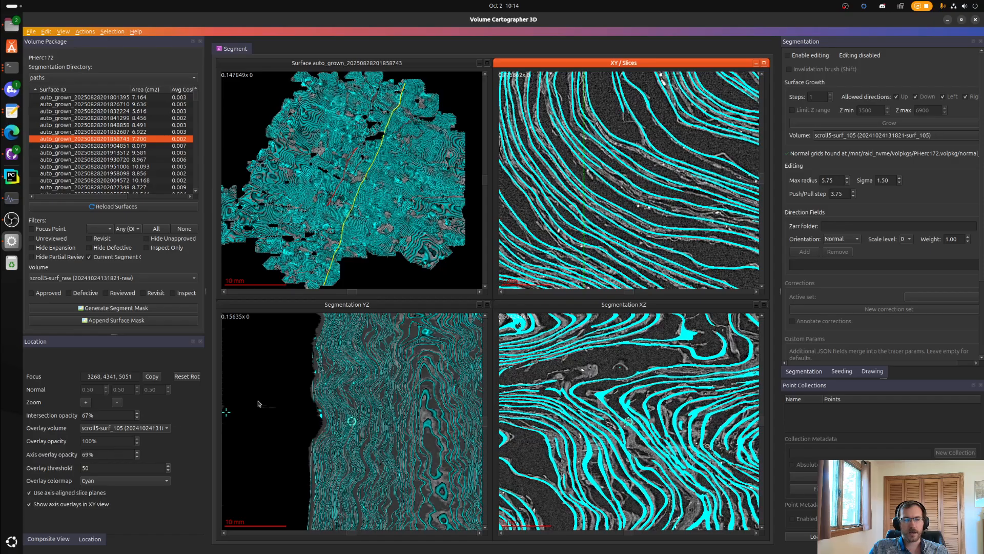
right_drag(635, 250, 687, 110)
right_drag(601, 266, 574, 136)
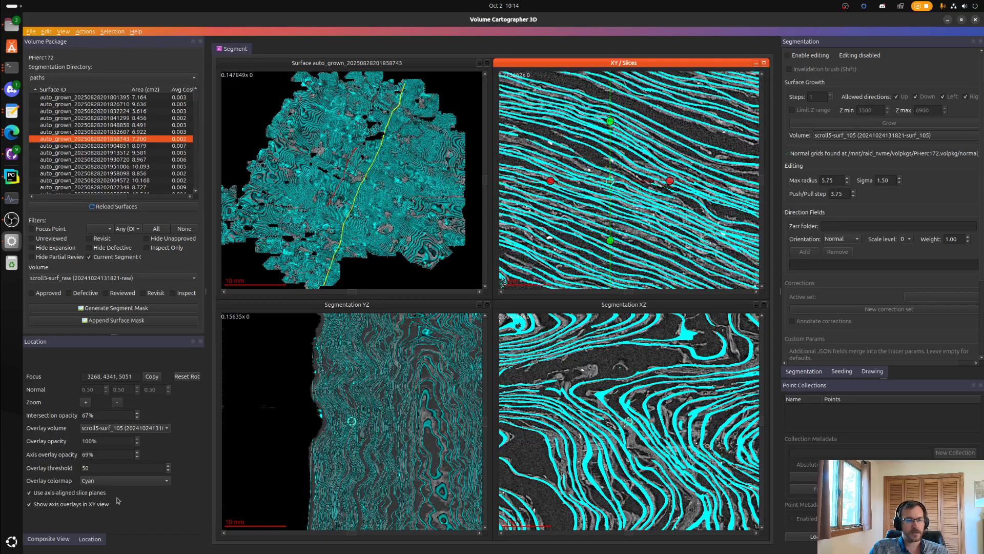
- Lower the axis overlay opacity to 45% and move the focus point to a spot near the segment surface's right edge
double_click(105, 454)
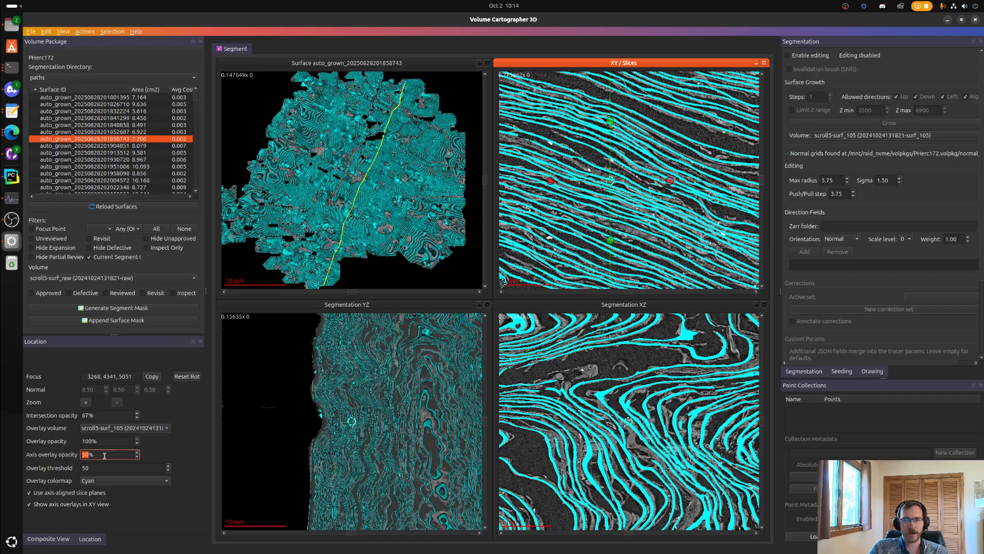
click(417, 214)
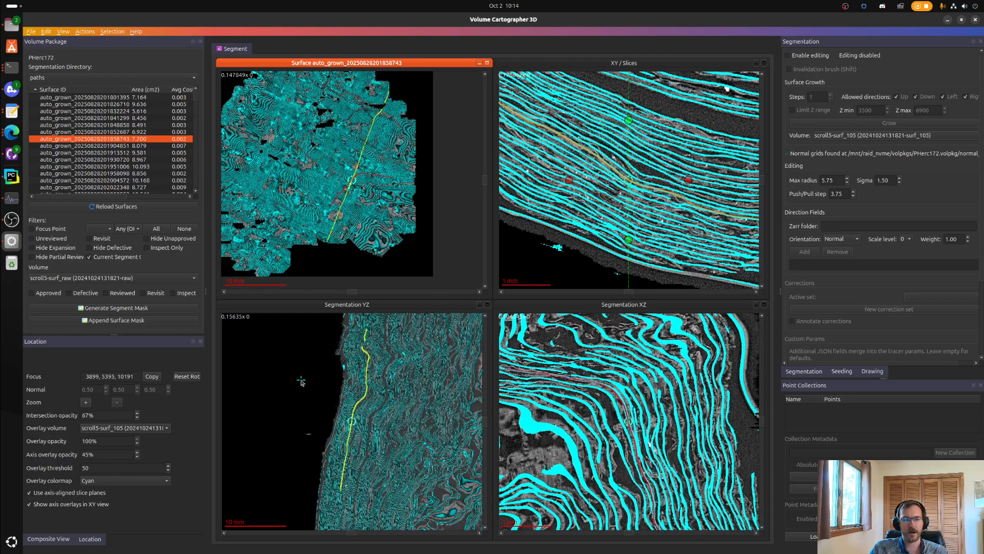
- Lower the overlay opacity to 30%
scroll(112, 441, down, 2)
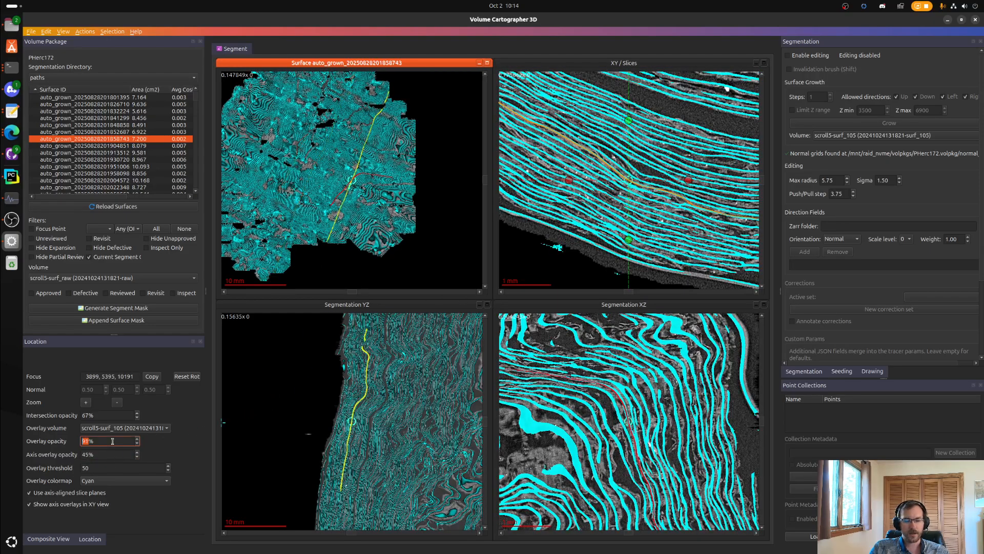
text(30)
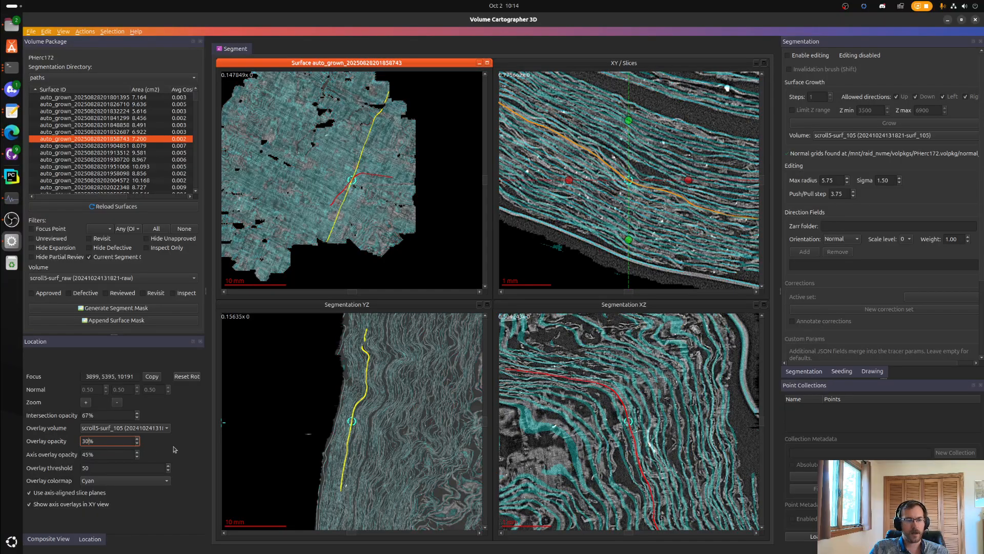
click(614, 184)
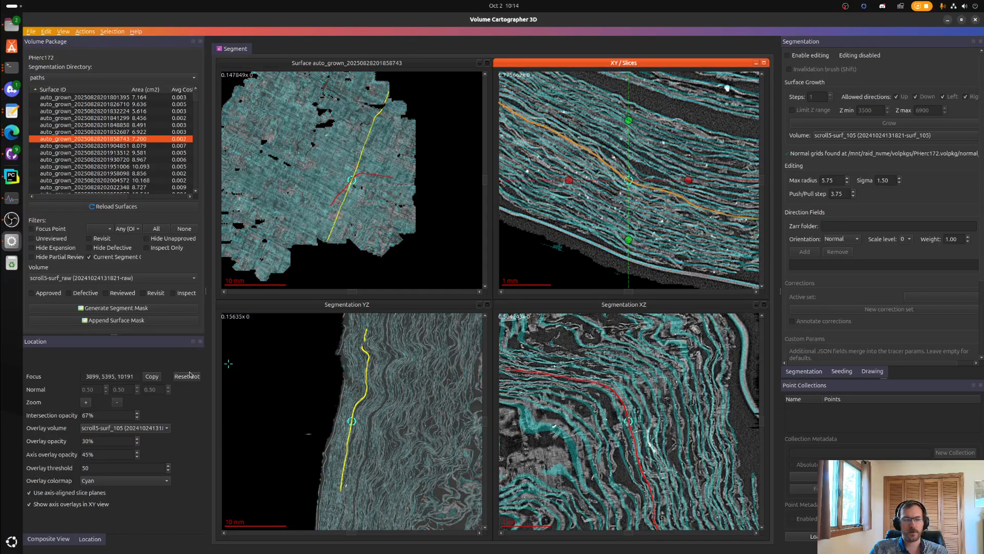
- Raise the intersection opacity to 100% and check the segment's line up close in the XY slice
click(107, 414)
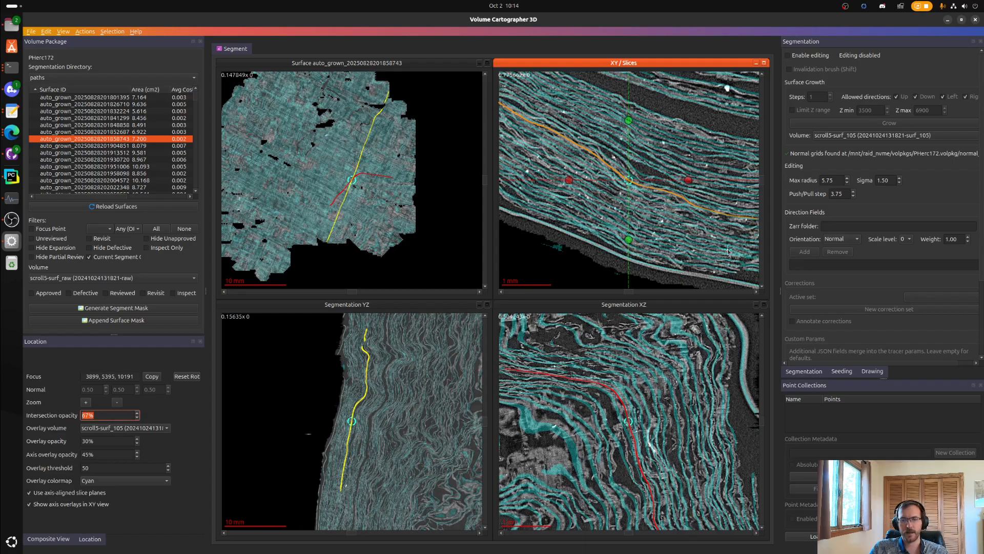
text(100)
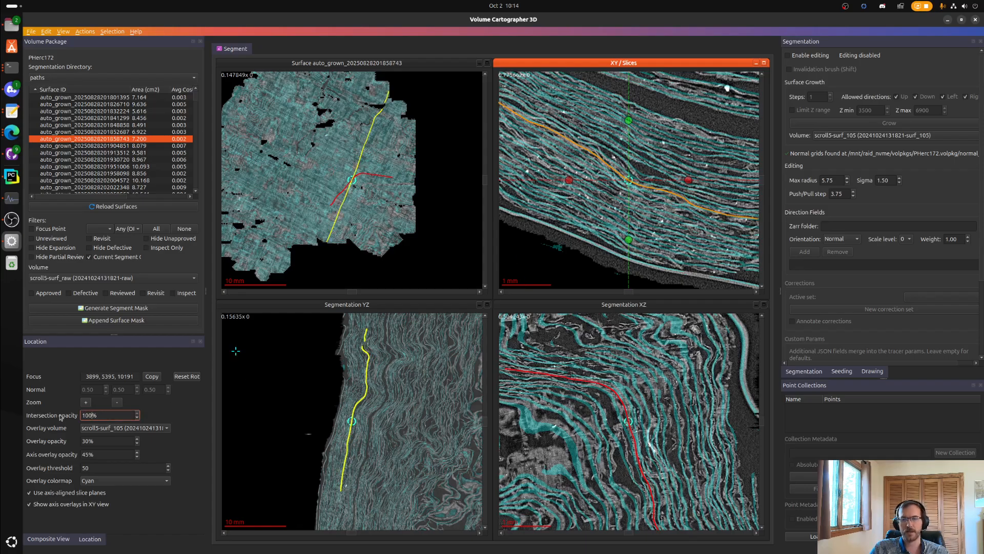
scroll(589, 138, up, 7)
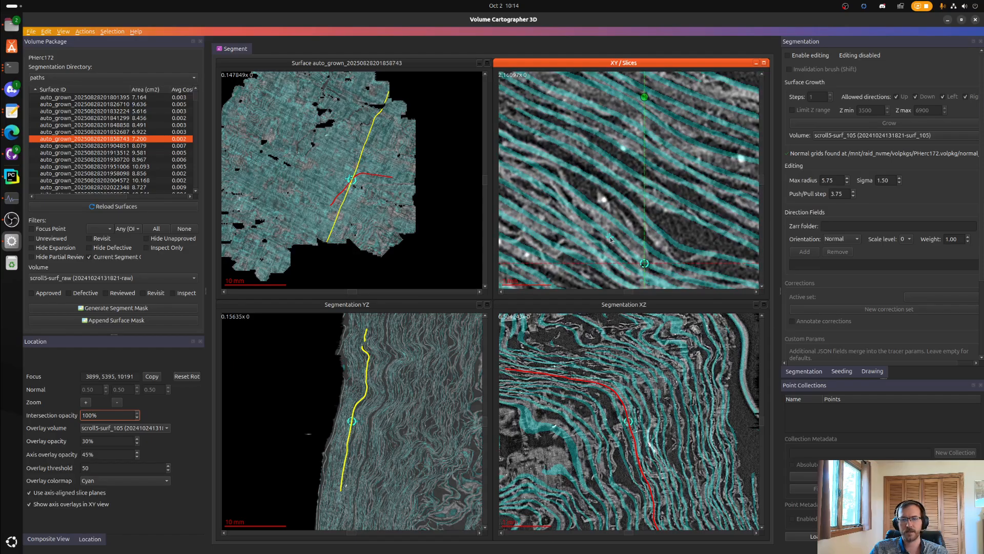
- Try an intersection opacity of 30%, and settle on 50%
click(106, 419)
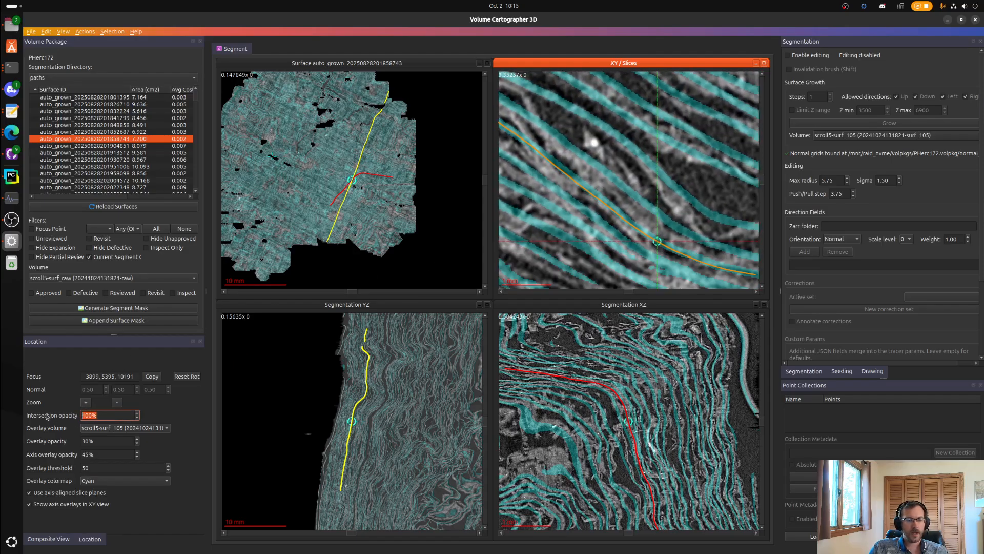
text(30)
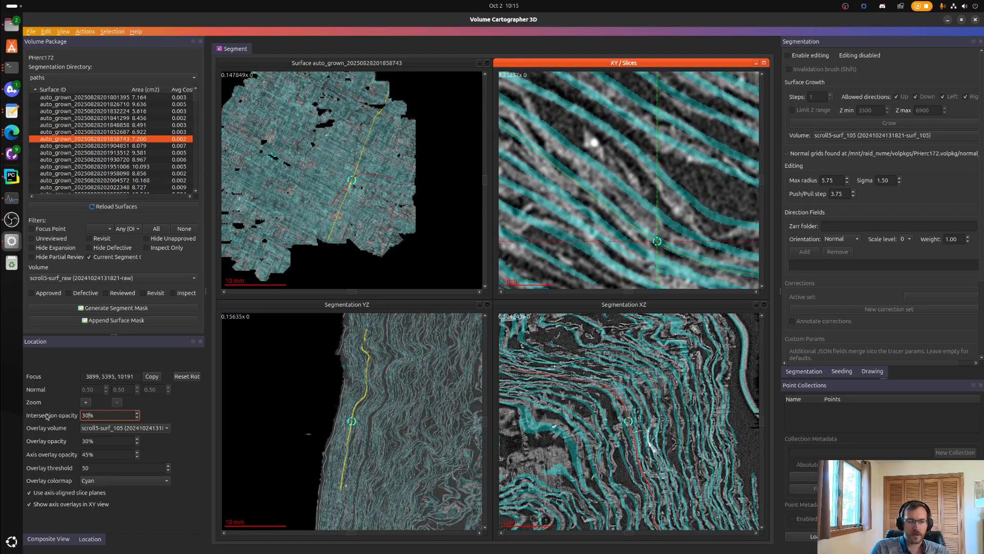
key(BackSpace)
key(BackSpace)
text(50)
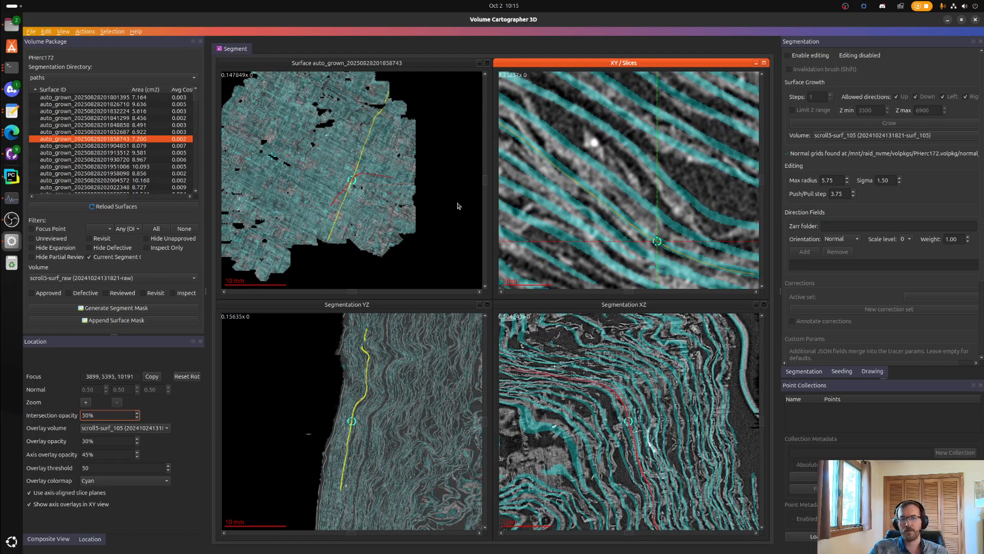
scroll(596, 193, down, 3)
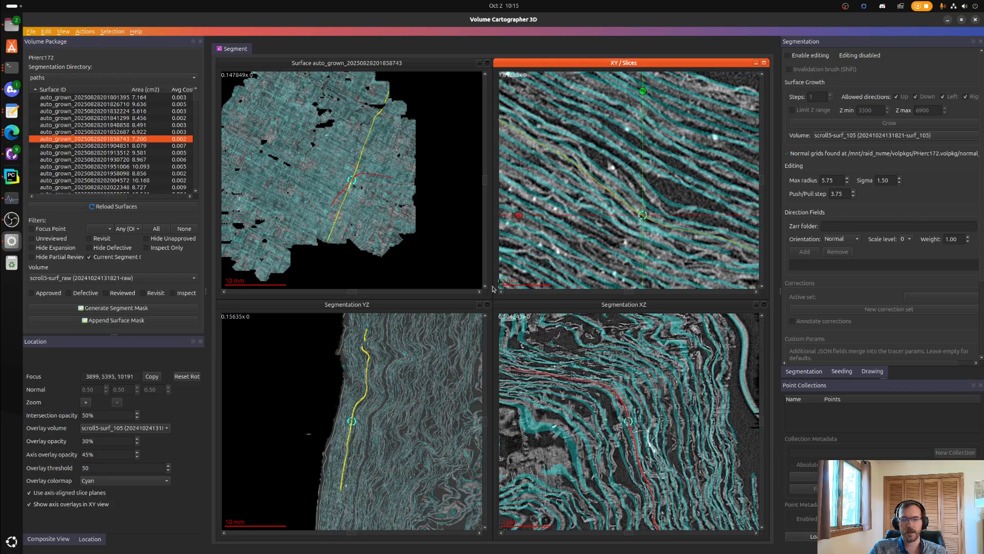
- Follow the segment's line through the YZ and XY slices and compare it with the overlaid surface predictions
scroll(366, 387, up, 4)
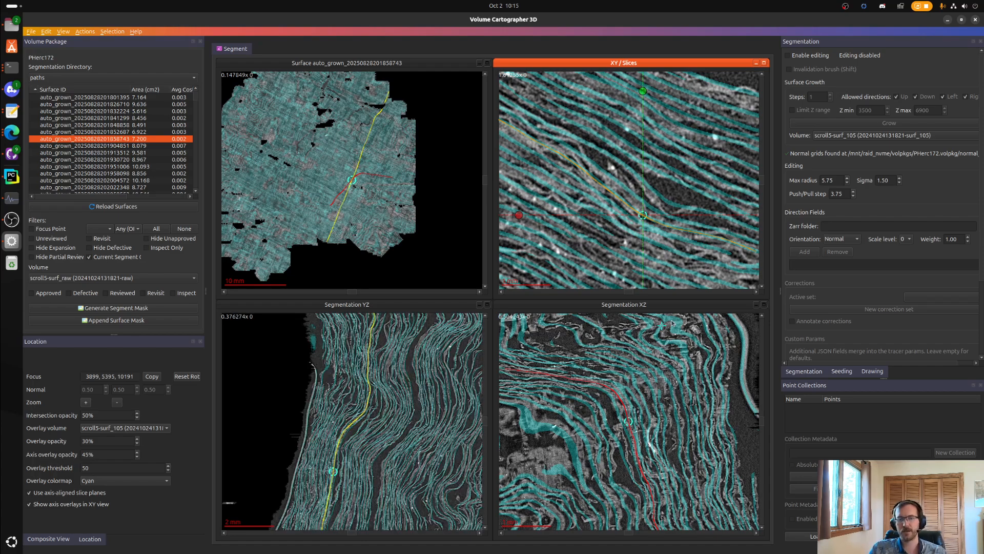
scroll(587, 179, down, 5)
scroll(587, 179, up, 2)
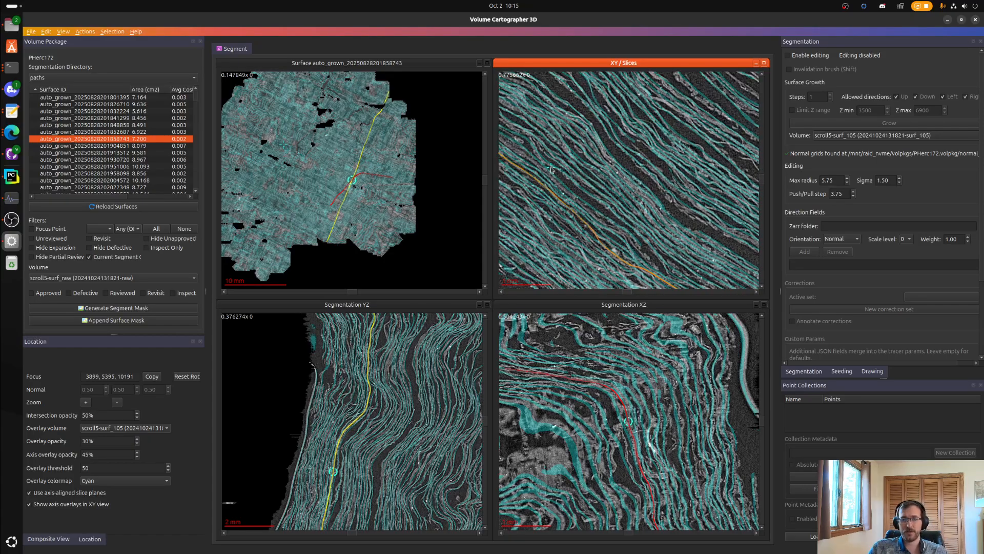
scroll(552, 172, up, 4)
right_drag(541, 174, 601, 197)
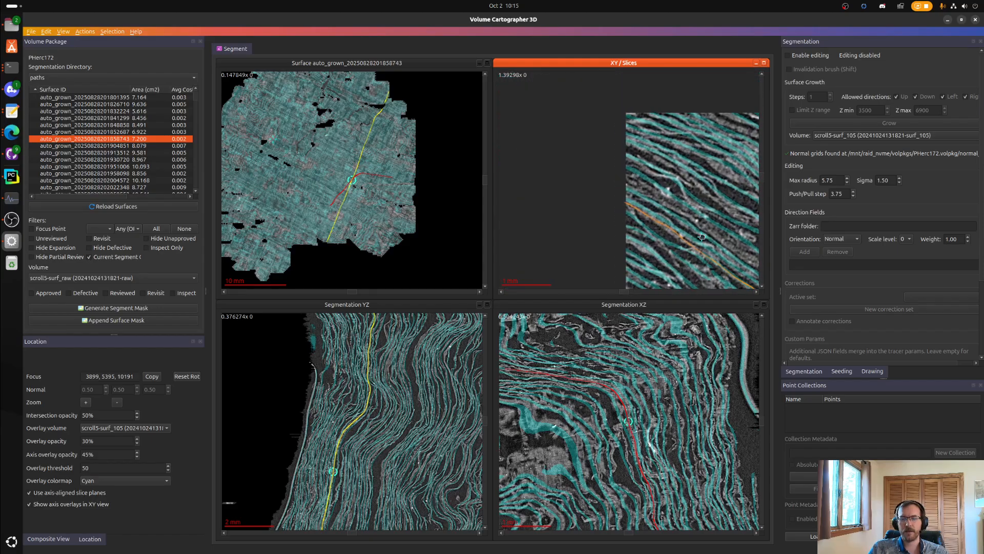
scroll(601, 198, down, 1)
right_drag(561, 169, 642, 198)
right_drag(513, 140, 614, 199)
right_drag(544, 182, 674, 210)
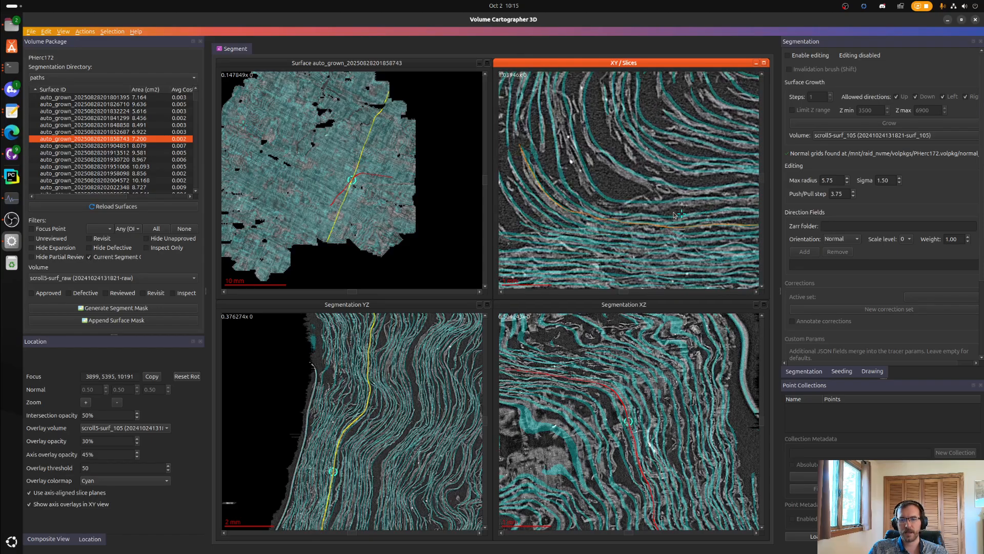
right_drag(620, 210, 631, 191)
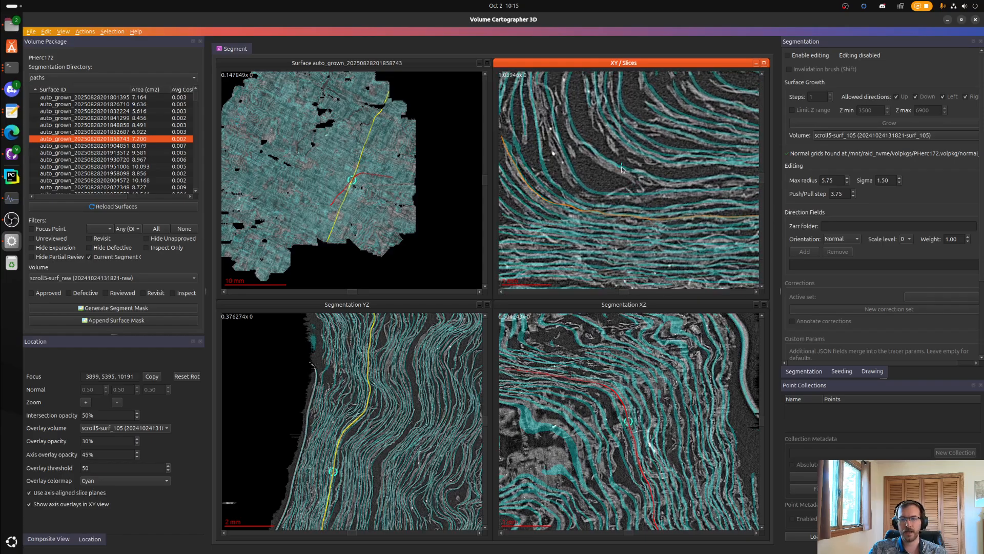
- Toggle the volume overlay off and on several times to compare it with the raw layers, and view the whole segment surface
key(space)
key(space)
key(space)
key(space)
key(space)
key(space)
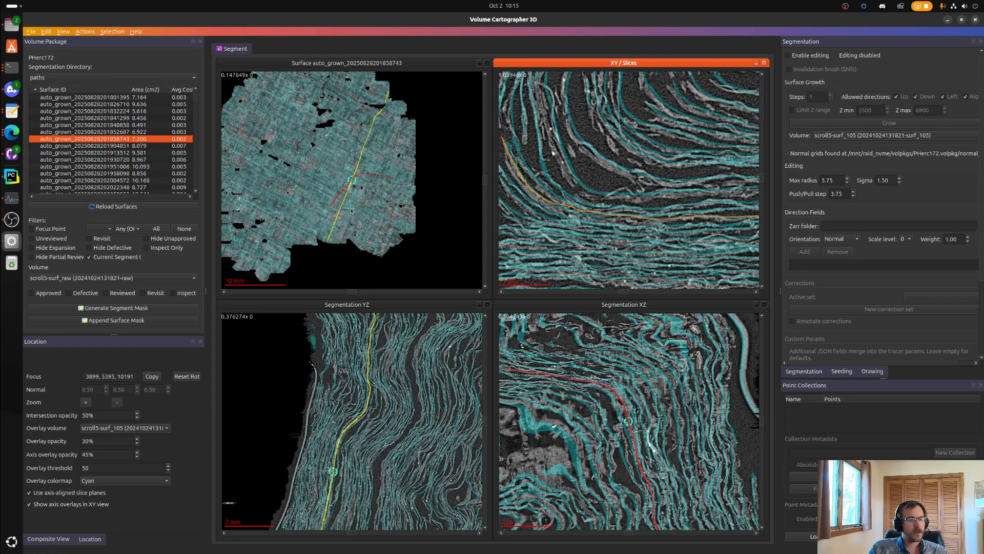
scroll(352, 208, down, 3)
right_drag(347, 186, 382, 203)
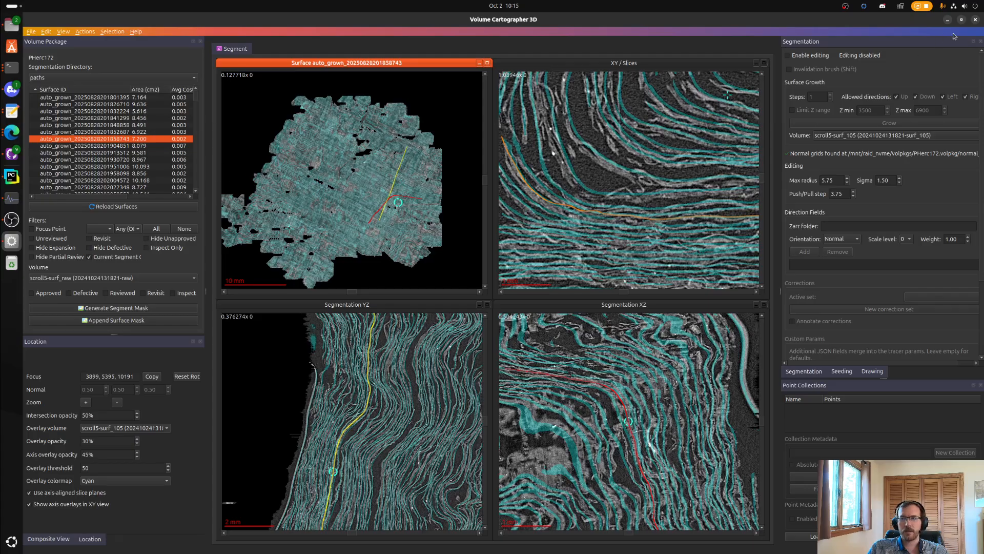
- Close Volume Cartographer and go to the PHerc172.volpkg folder in the file manager
click(976, 19)
click(11, 25)
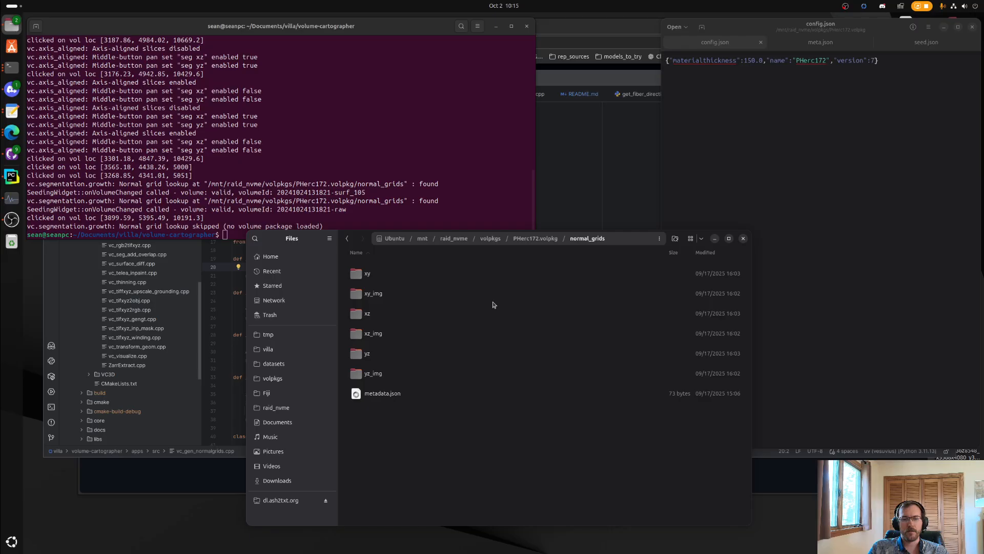
key(alt+Up)
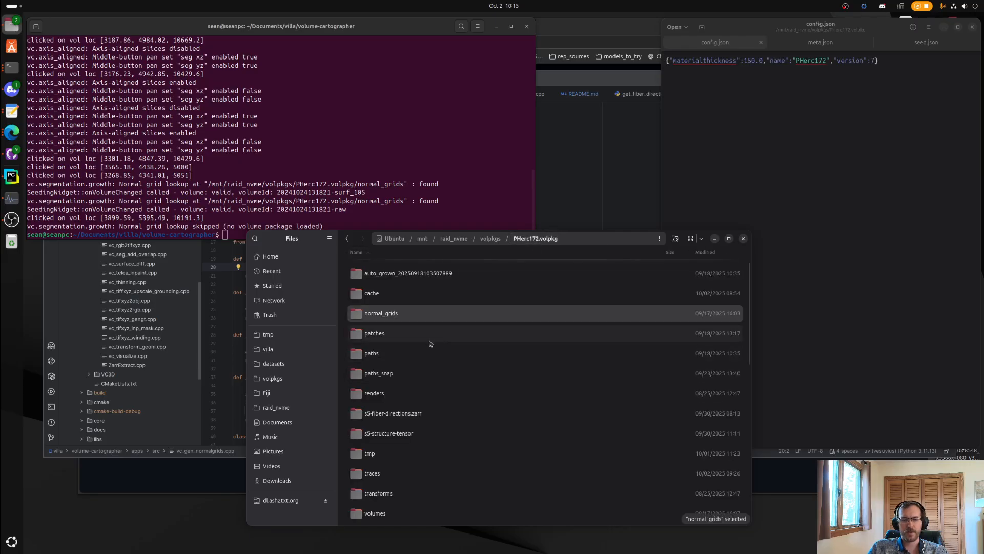
- Rename the paths folder in PHerc172.volpkg to paths_snapping
right_click(425, 352)
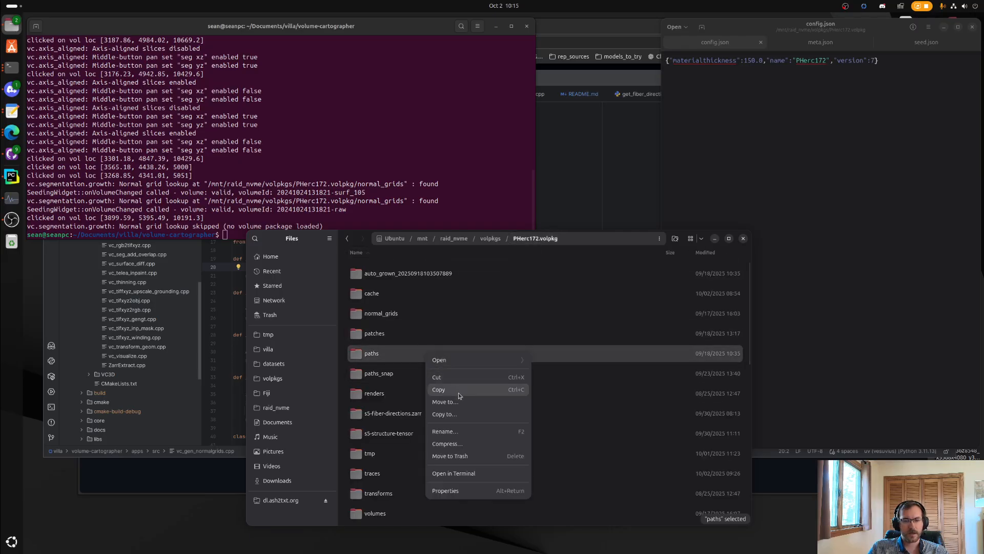
click(456, 432)
text(w)
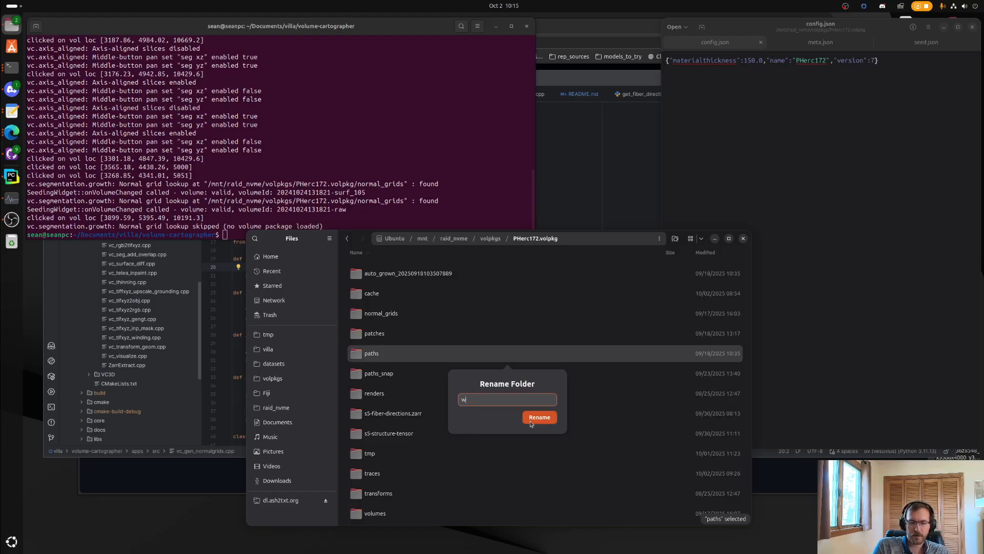
key(BackSpace)
text(paths_sna)
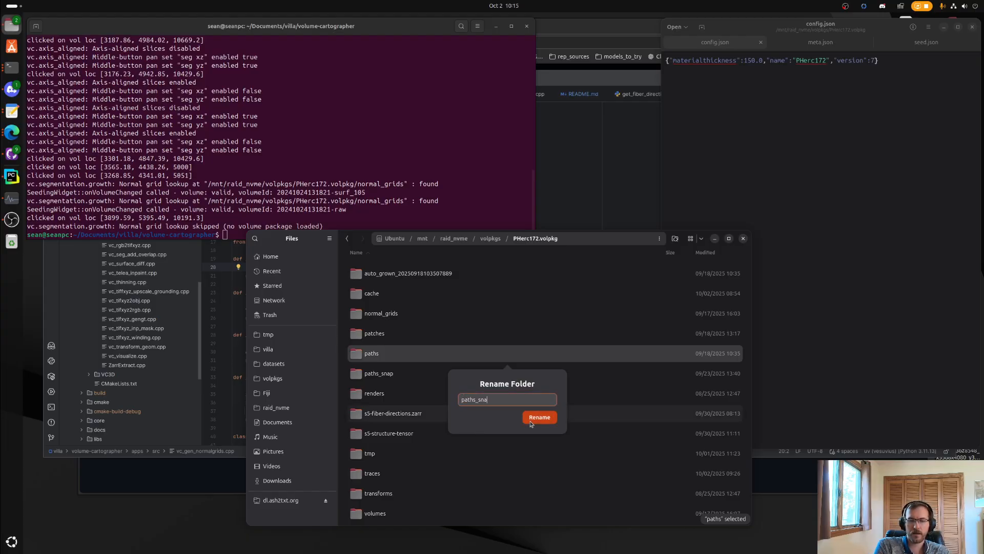
text(pping)
click(539, 417)
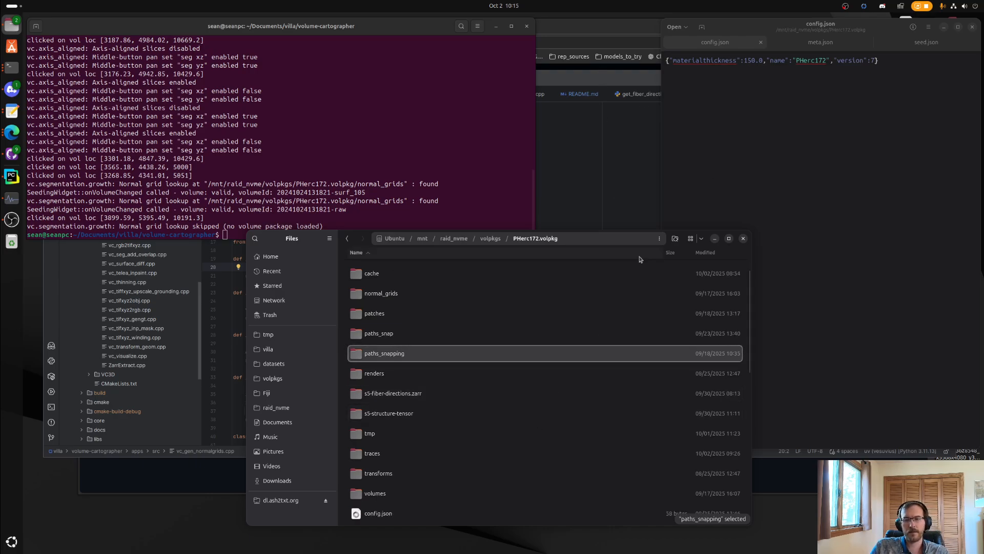
- Create a new empty folder named paths inside PHerc172.volpkg
click(660, 241)
click(645, 254)
text(paths)
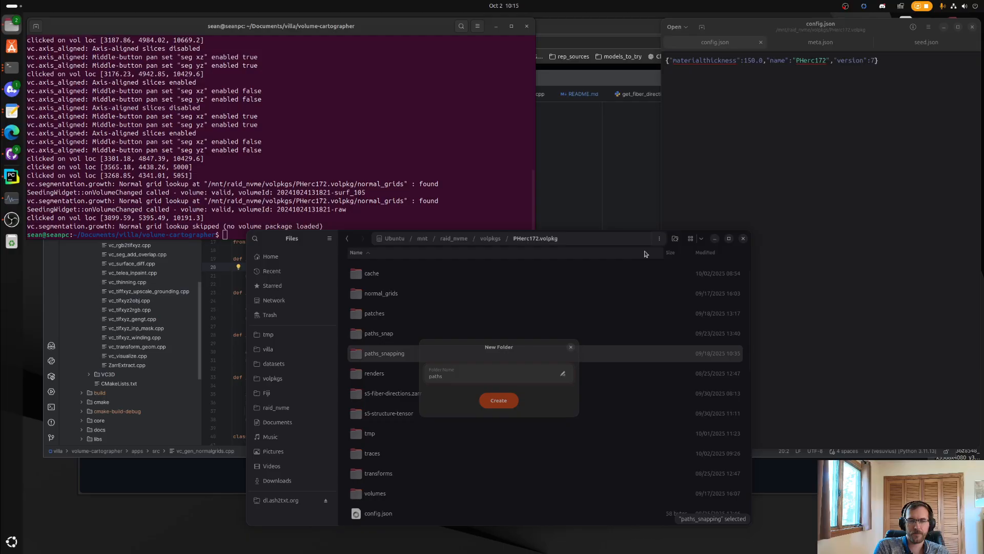
key(Return)
- Relaunch Volume Cartographer from the terminal with the earlier build/bin/VC3D command
click(479, 159)
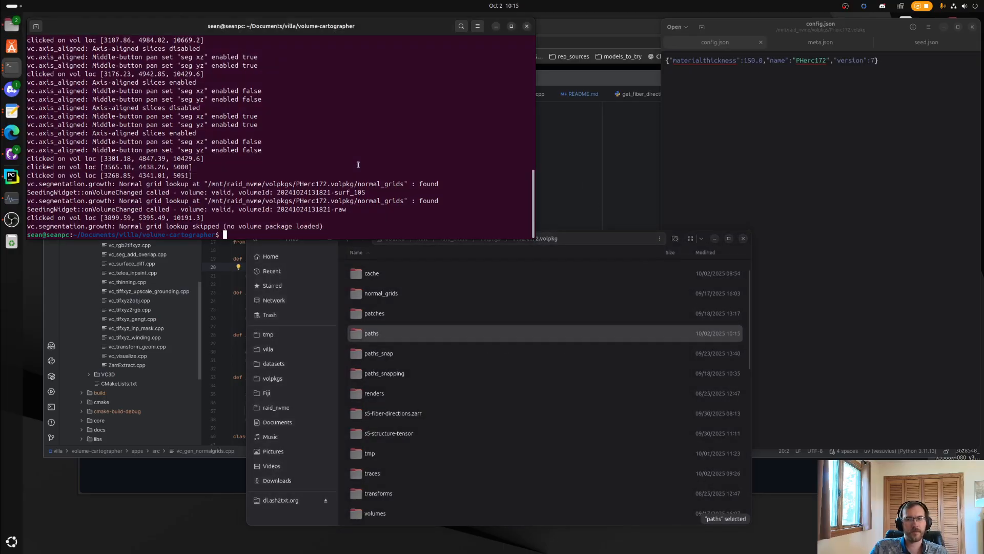
key(Up)
key(Return)
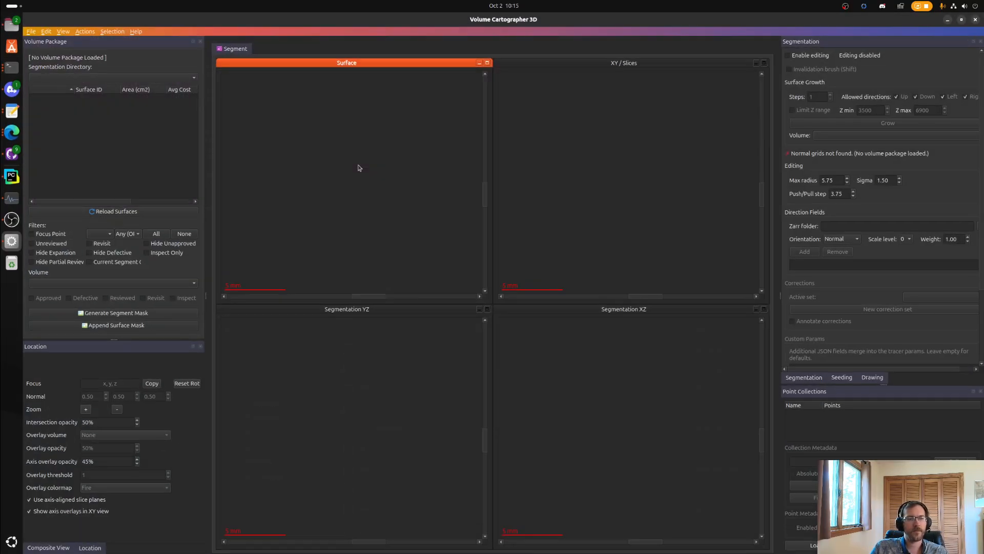
click(10, 71)
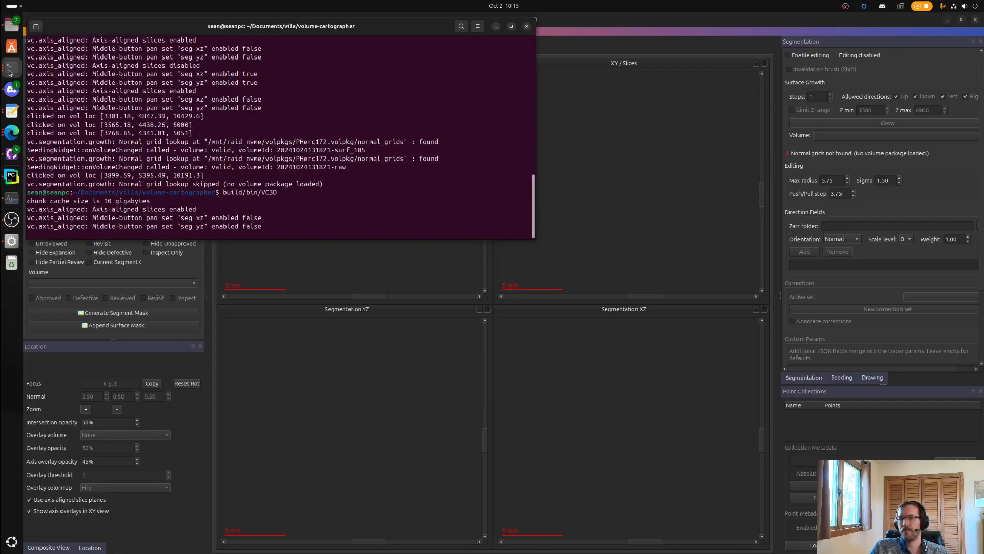
click(11, 111)
click(12, 113)
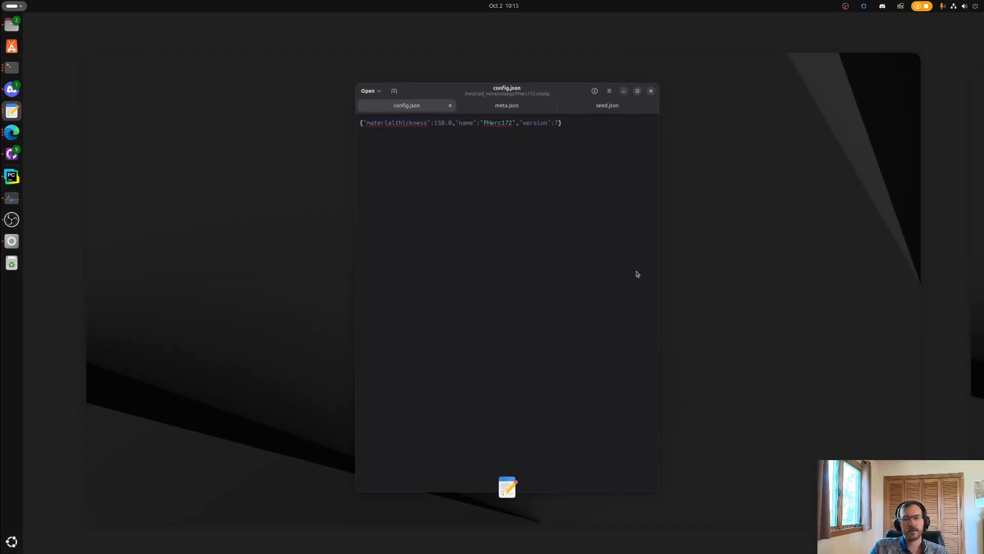
click(637, 275)
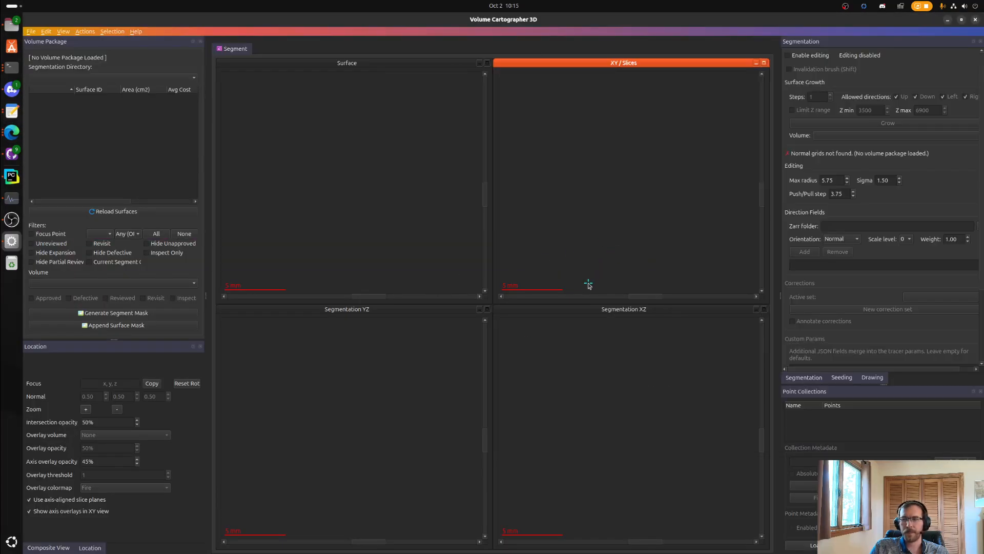
click(587, 281)
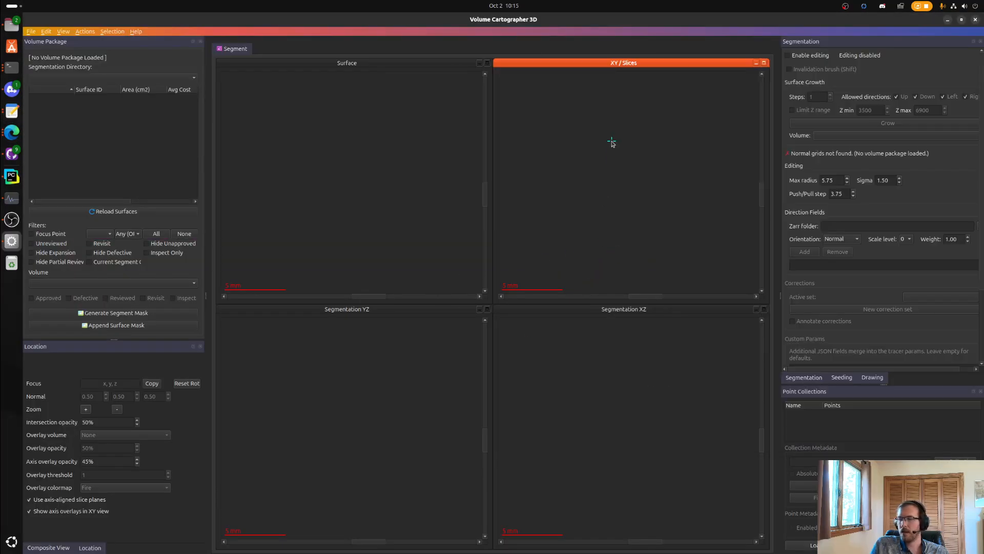
key(alt+Tab)
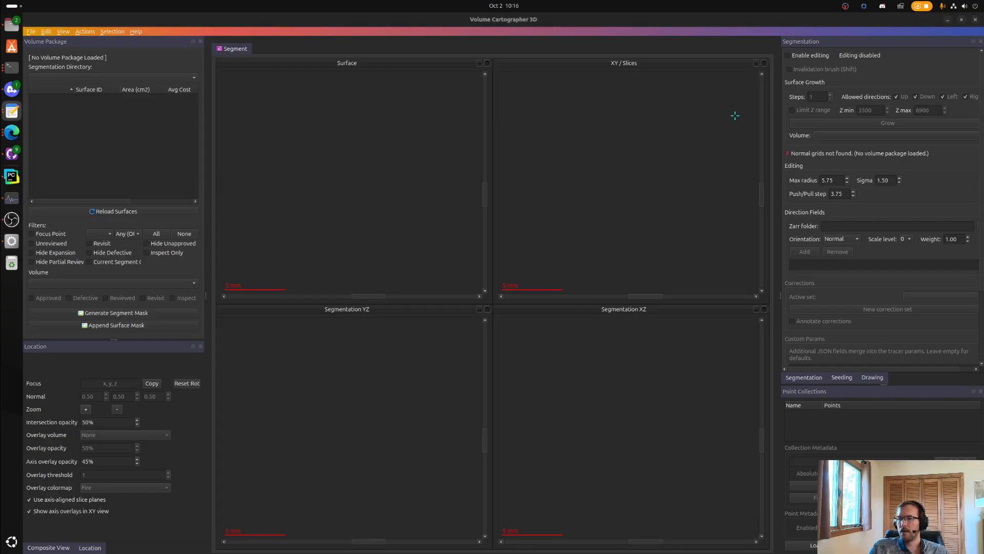
click(539, 191)
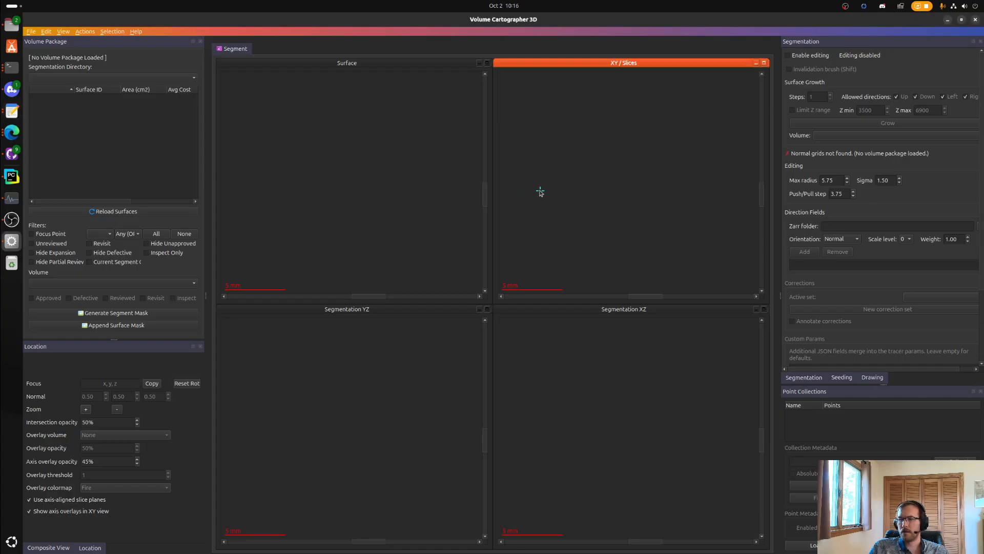
- Reopen the recent volume package PHerc172.volpkg and view a wider area of the YZ slice
click(32, 32)
mouse_move(102, 51)
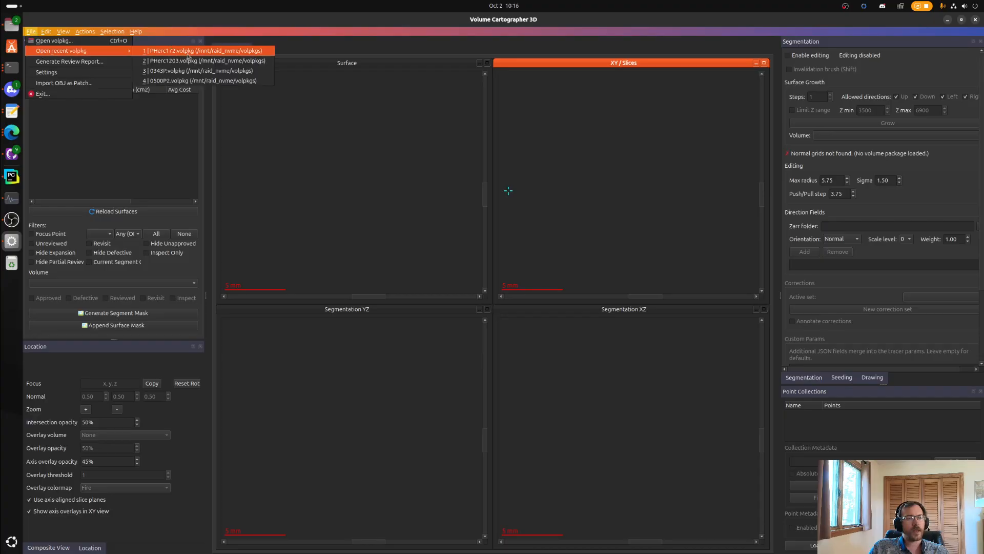
click(197, 51)
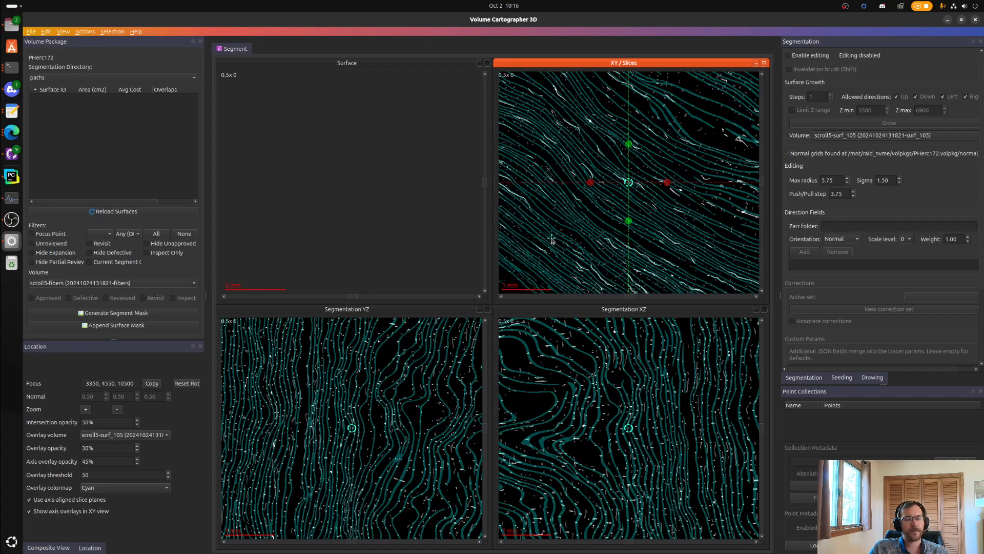
scroll(394, 433, down, 3)
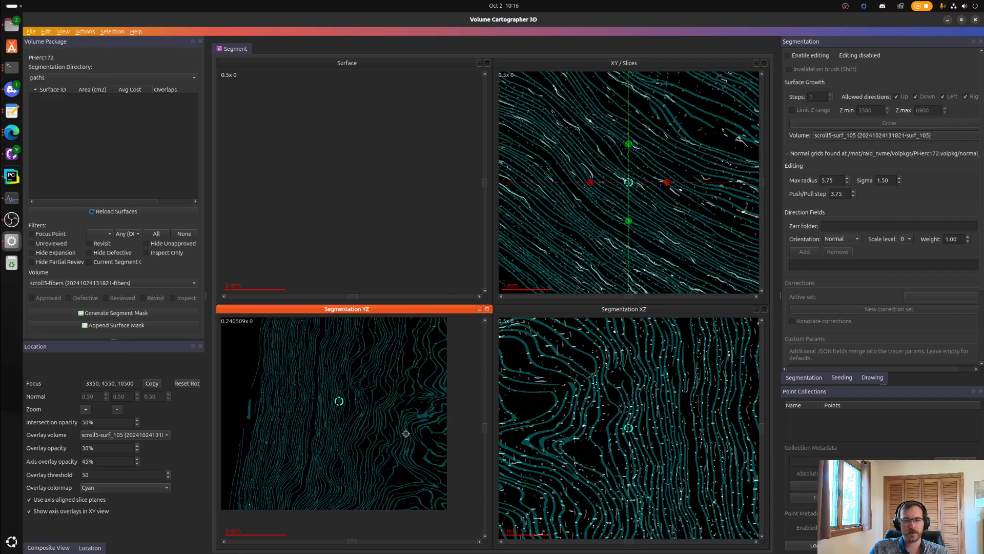
- Display the scroll5-surf_raw volume and examine its sheets against the overlay in the XY, XZ and YZ slices
click(138, 286)
click(141, 297)
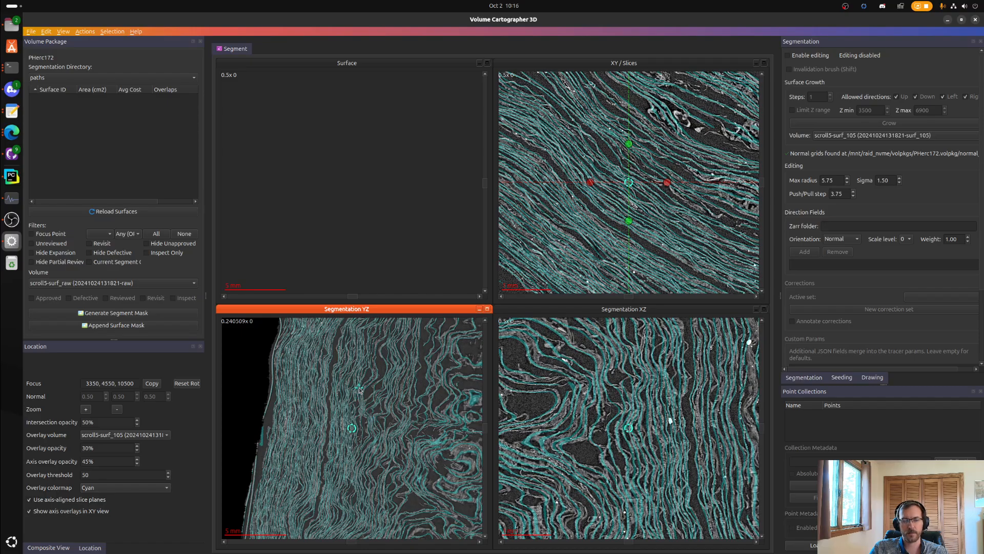
mouse_move(358, 374)
middle_down()
mouse_move(358, 399)
mouse_move(359, 359)
mouse_move(359, 377)
middle_up()
middle_drag(634, 410, 645, 163)
scroll(635, 190, down, 10)
scroll(599, 130, up, 10)
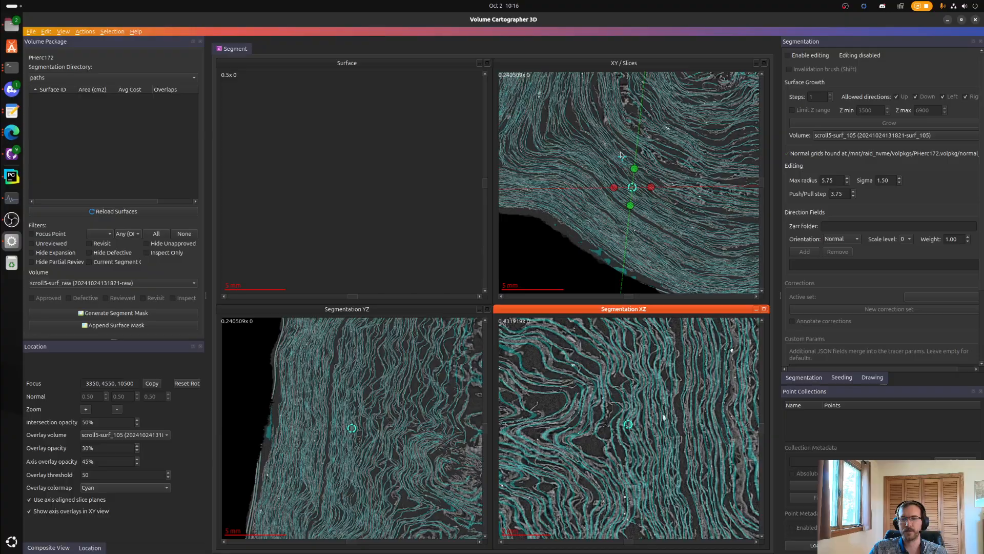
right_drag(597, 210, 570, 170)
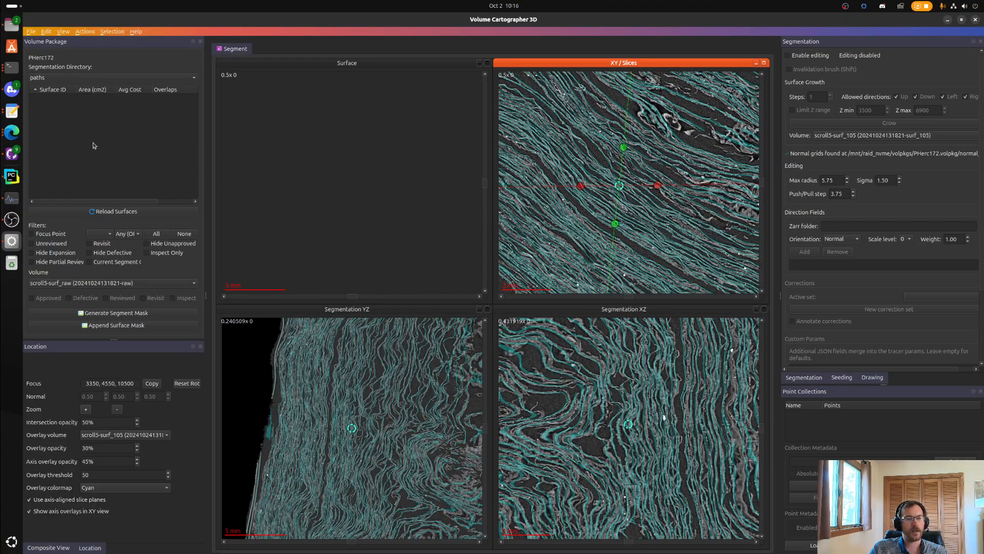
click(331, 121)
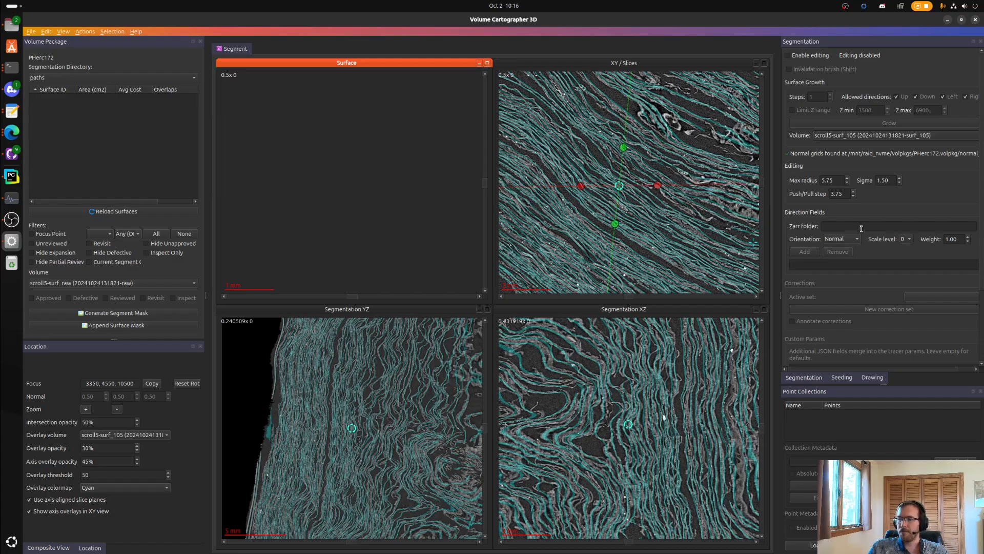
right_drag(679, 205, 653, 239)
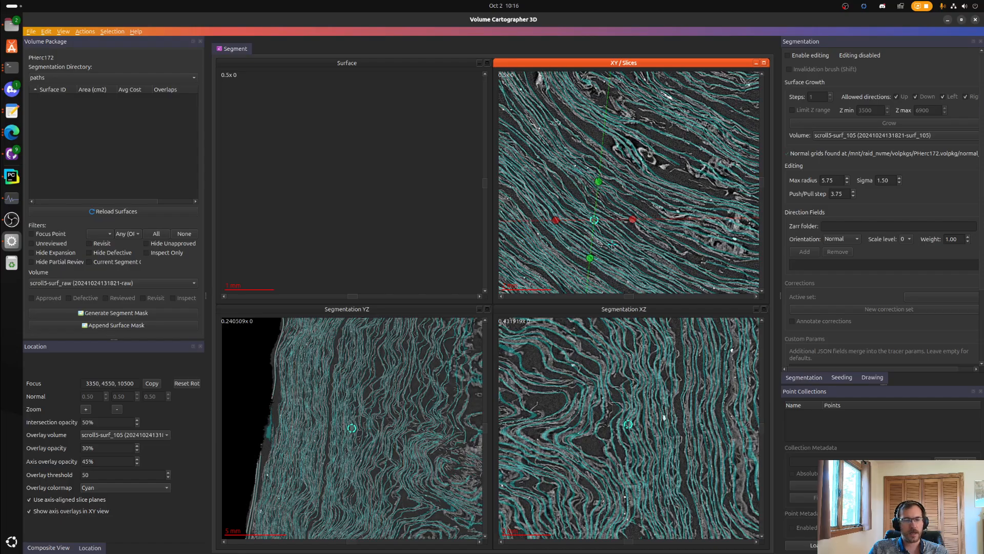
scroll(635, 242, up, 3)
- Switch the displayed volume to scroll5-surf_105 and bring up the Seeding settings
click(851, 377)
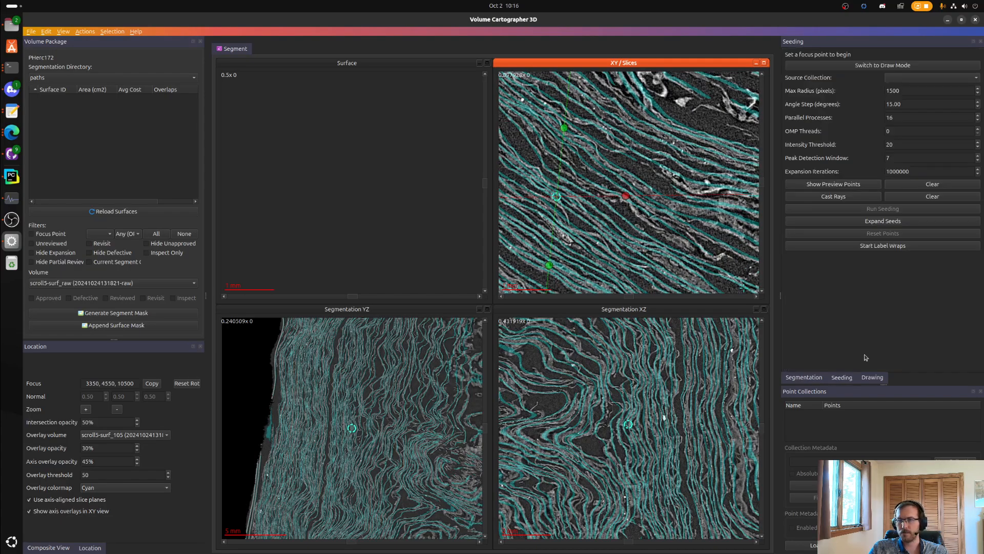
click(143, 280)
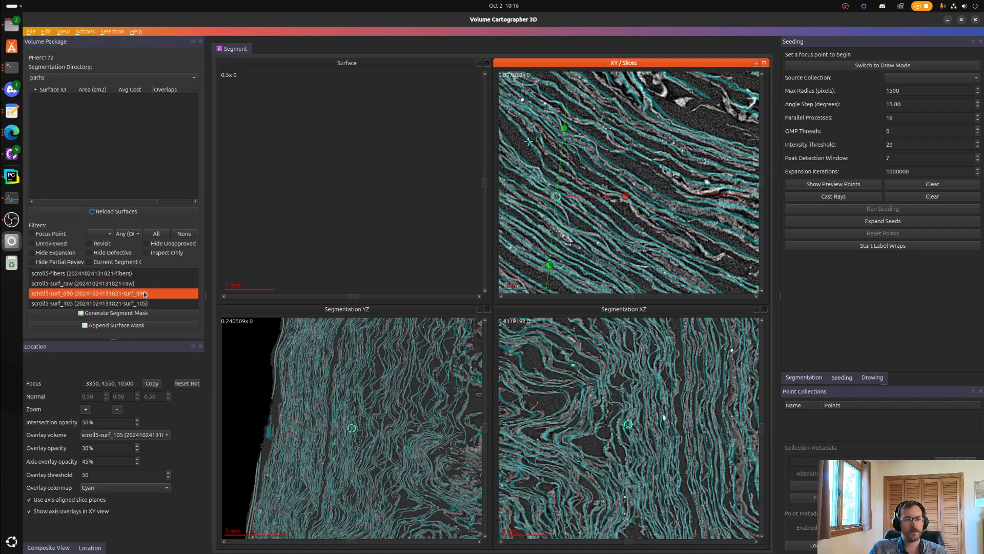
click(145, 303)
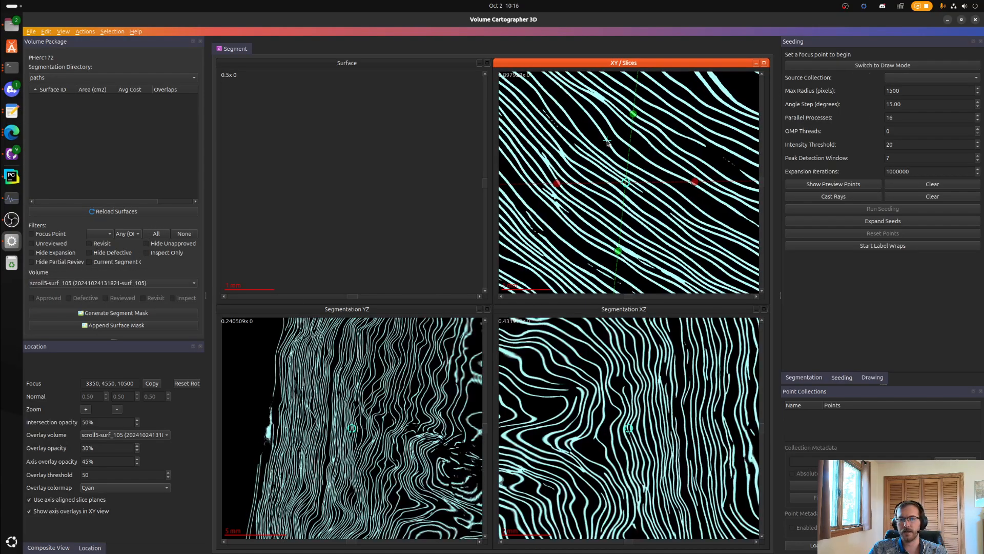
click(803, 381)
click(841, 381)
click(817, 381)
click(839, 381)
click(807, 381)
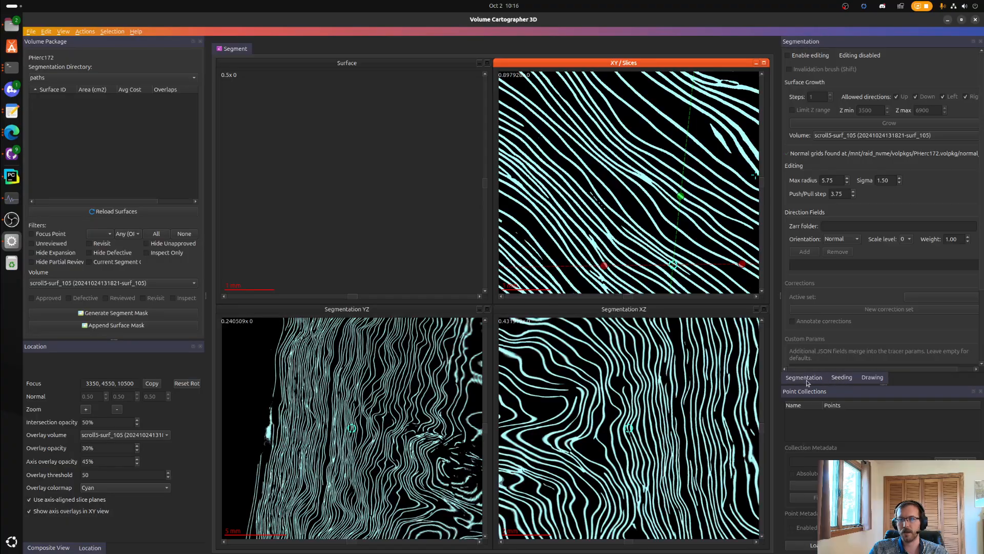
click(842, 378)
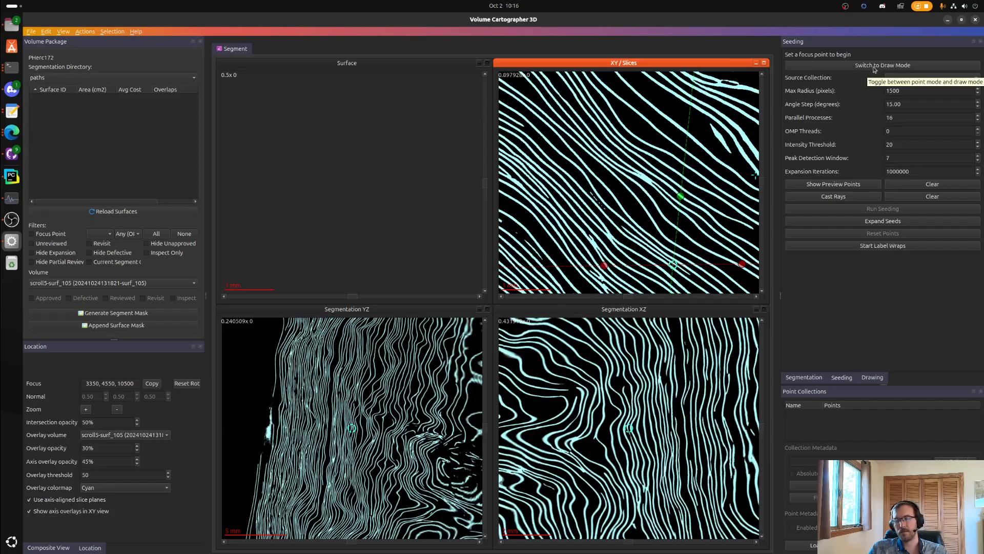
- Set the focus point's Z coordinate to 7000, then refocus at about 3812, 2973 in the XY slice
scroll(667, 200, down, 5)
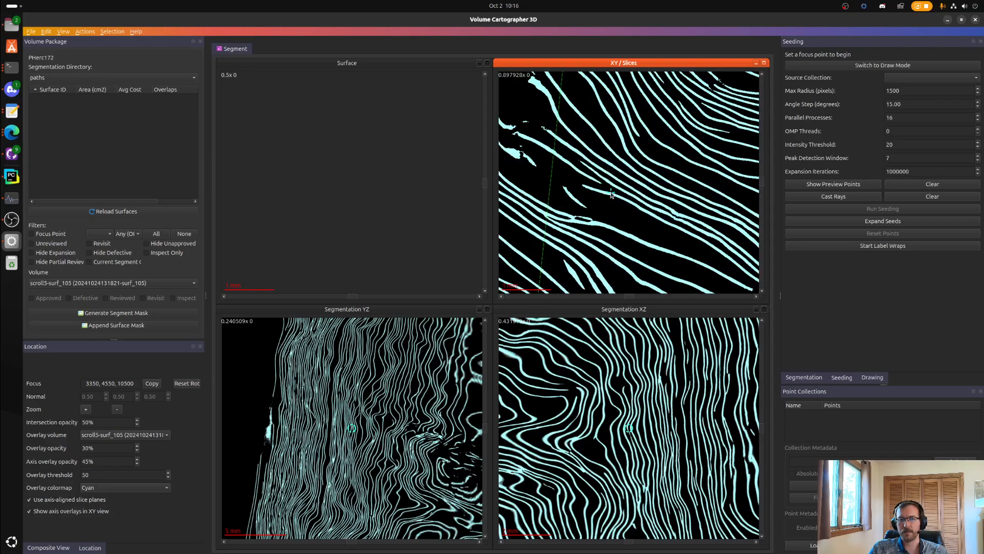
double_click(135, 380)
text(7000)
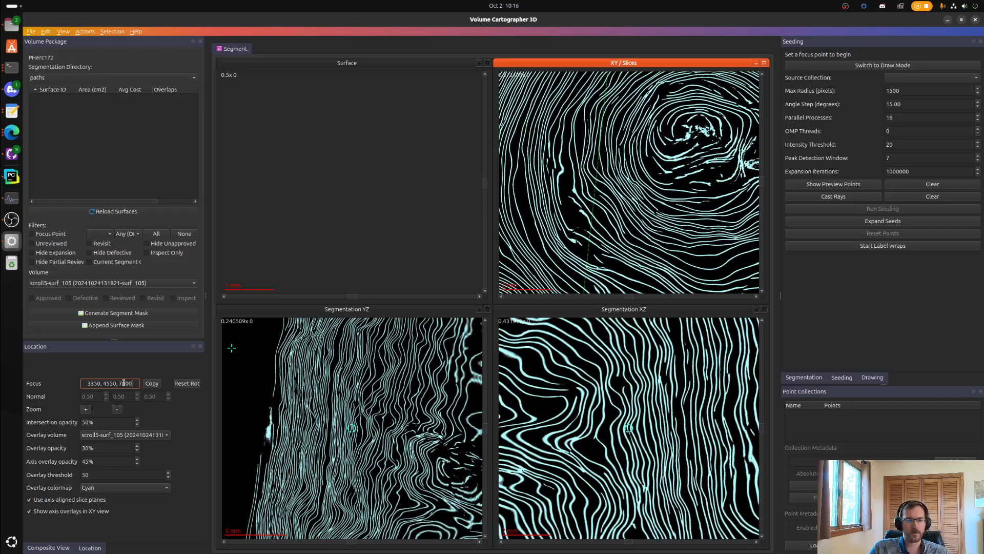
key(Return)
right_drag(695, 85, 583, 353)
ctrl+click(604, 150)
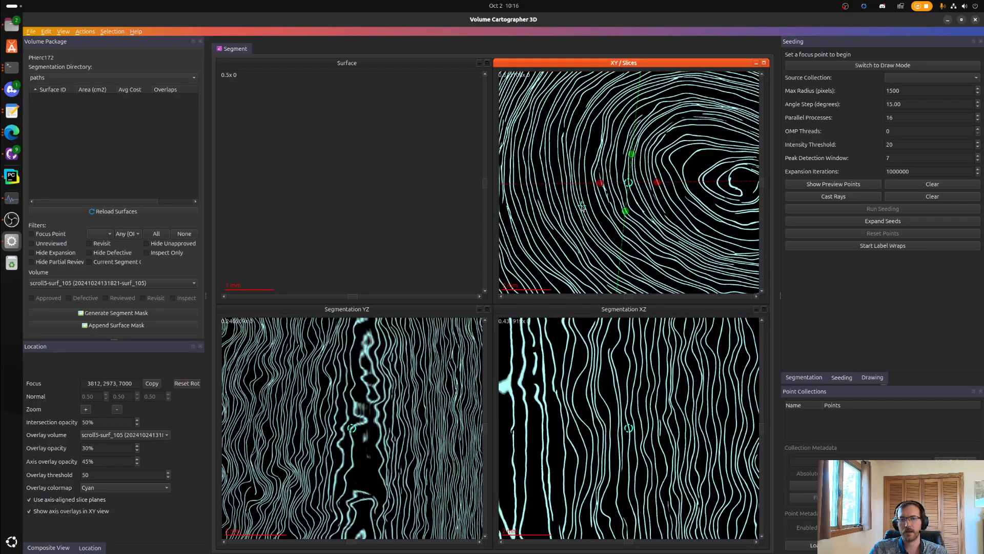
scroll(583, 206, up, 8)
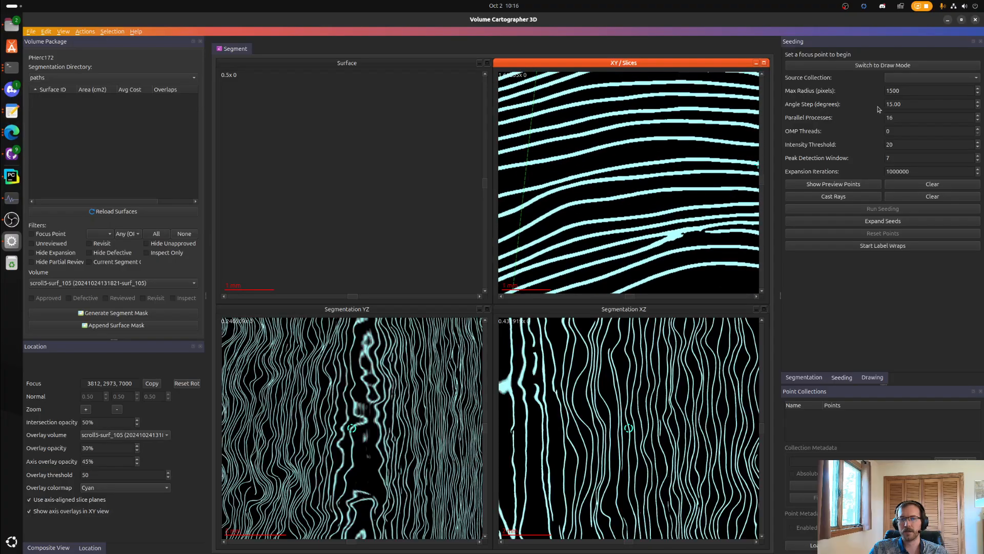
- Switch seeding to draw mode, draw a short vertical path across a single sheet in the XY slice, and analyze it
click(867, 65)
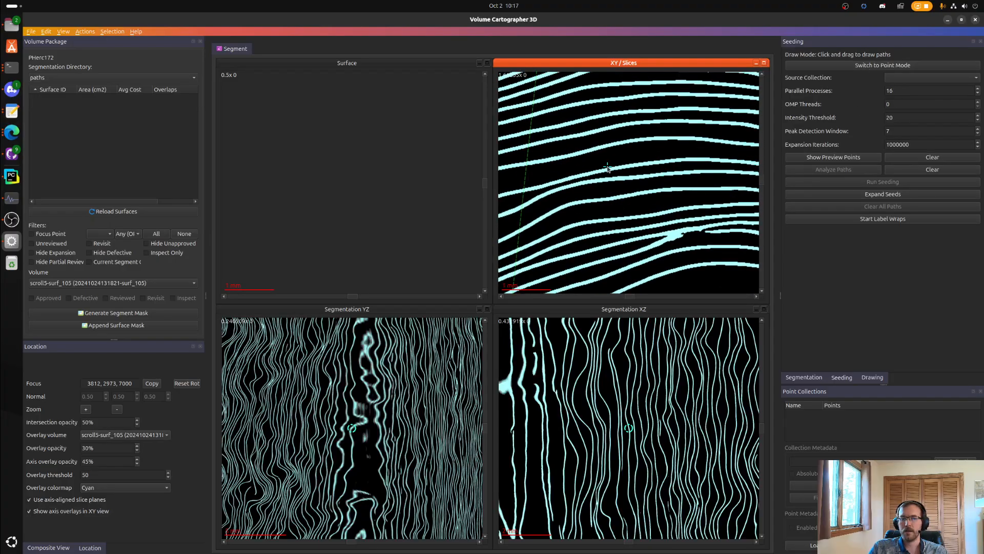
drag(620, 198, 620, 207)
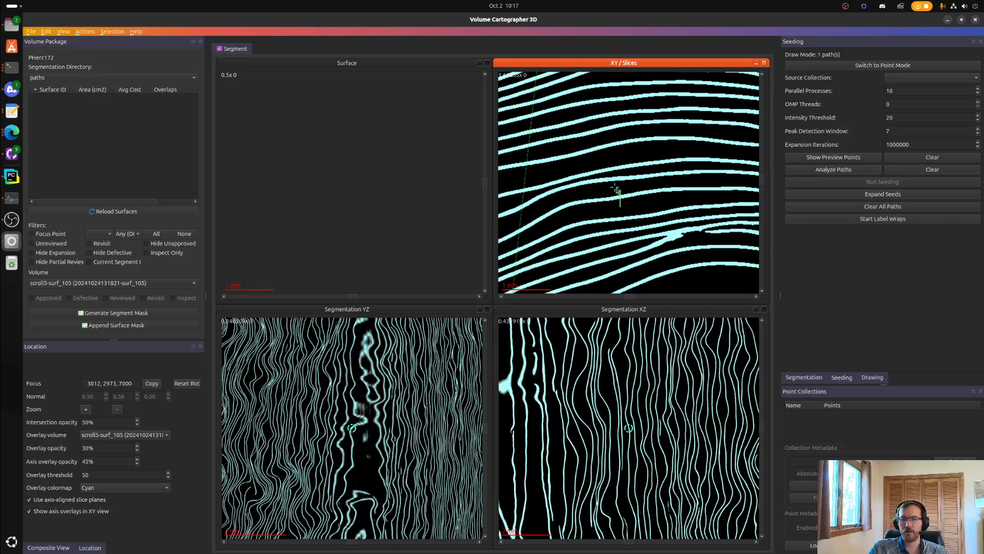
scroll(657, 204, up, 6)
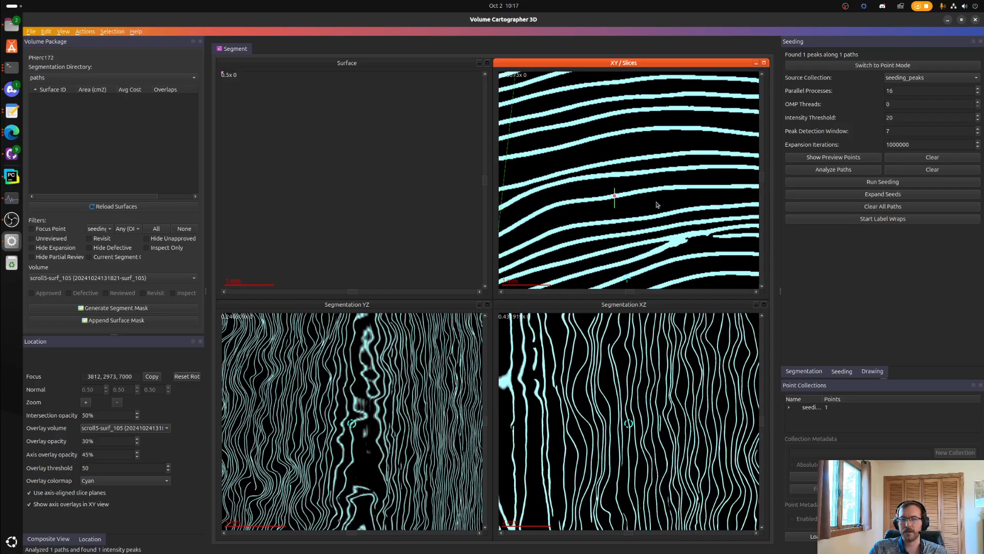
scroll(573, 192, down, 6)
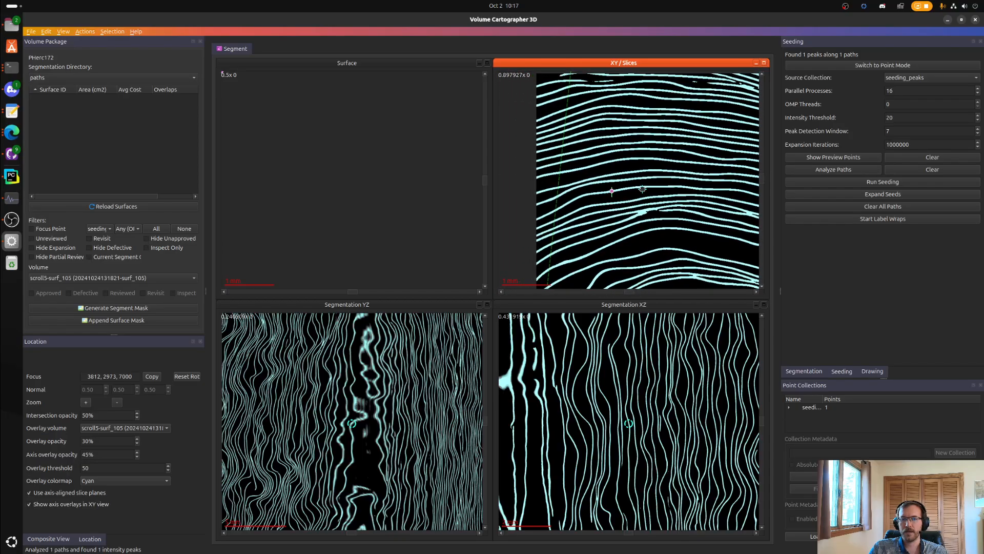
- Draw a long path crossing many sheets in the XY slice, analyze the paths, and clear all of them
drag(651, 119, 663, 234)
click(834, 169)
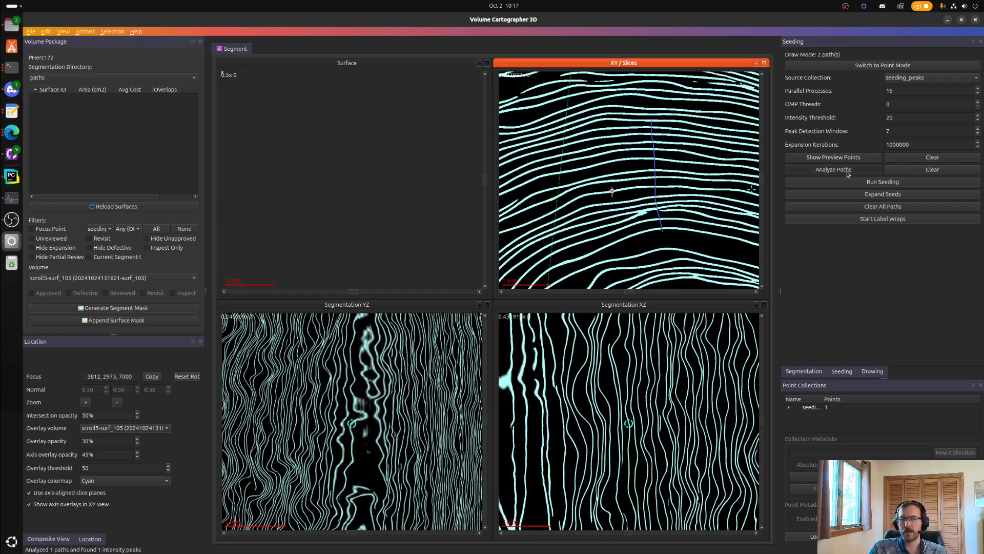
click(867, 210)
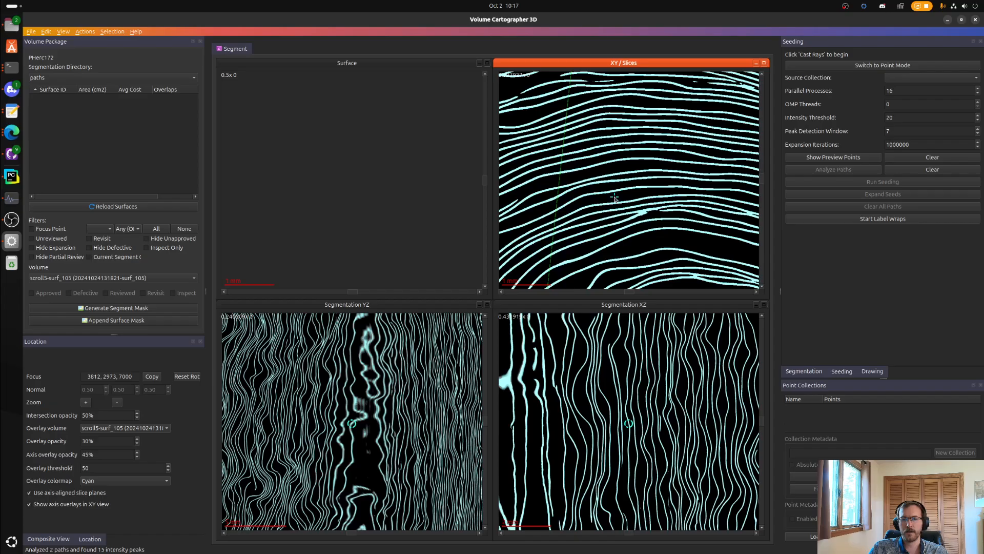
- Draw one short diagonal path across a single sheet in the XY slice and analyze it for a seed point
drag(618, 196, 607, 186)
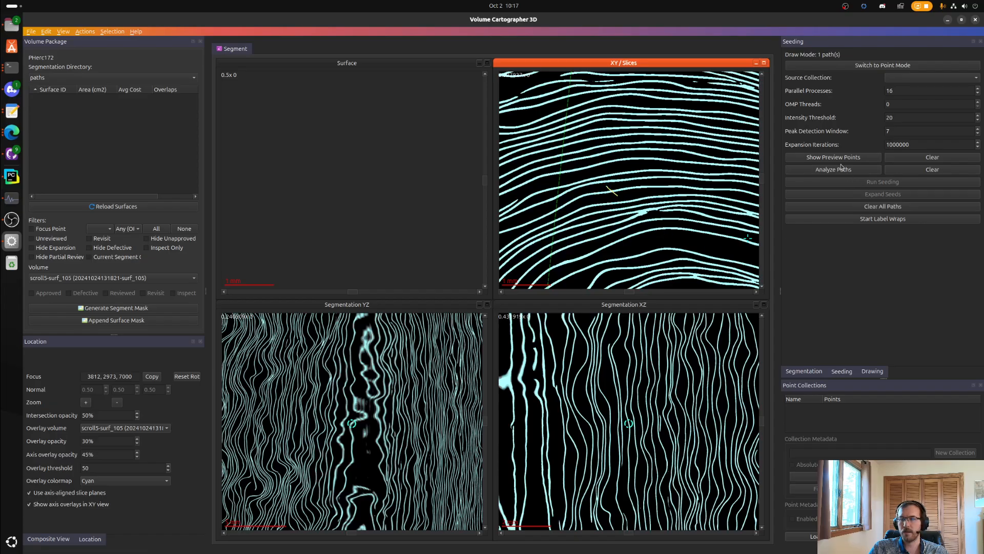
click(845, 170)
- Open seed.json from the PHerc172.volpkg folder in the text editor
click(12, 24)
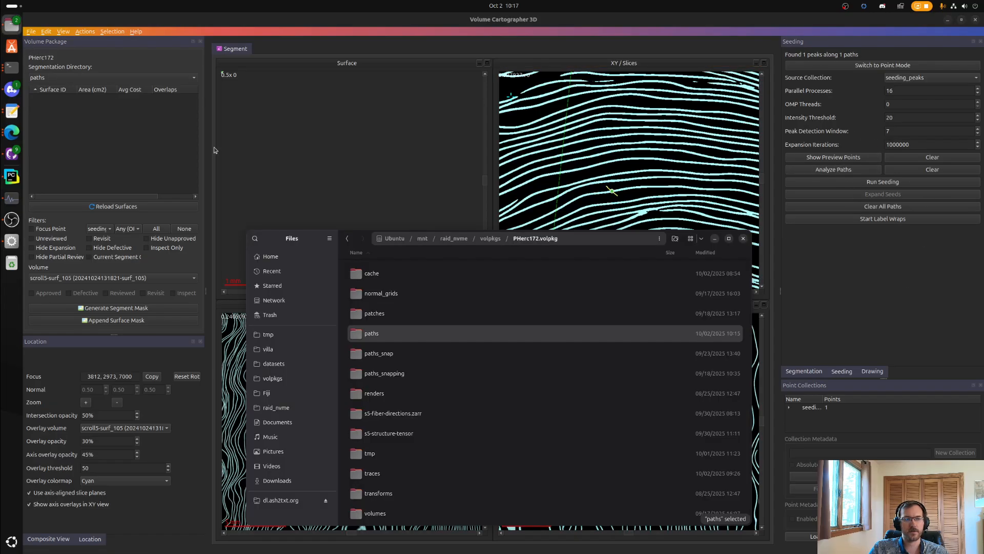
drag(489, 234, 584, 138)
scroll(626, 291, down, 10)
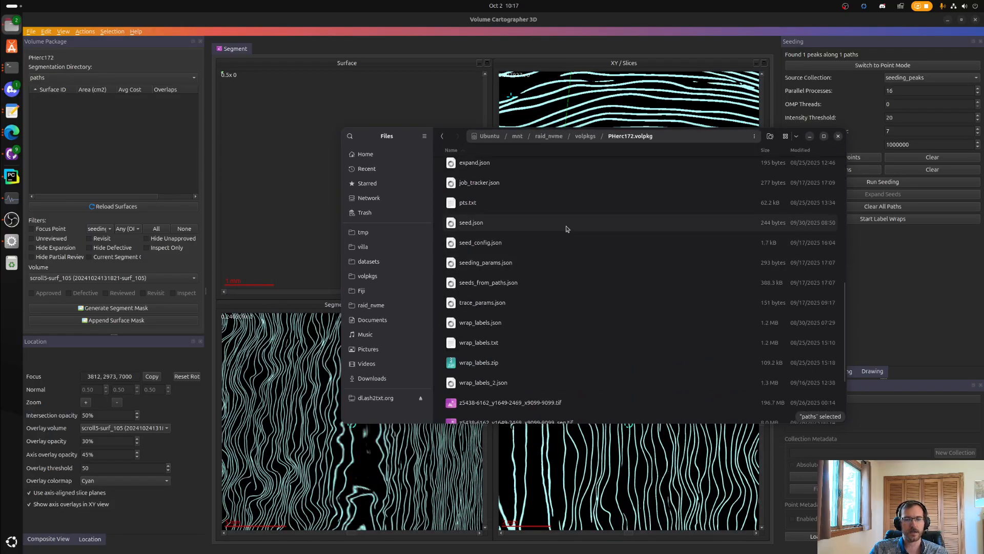
double_click(567, 229)
drag(777, 27, 343, 82)
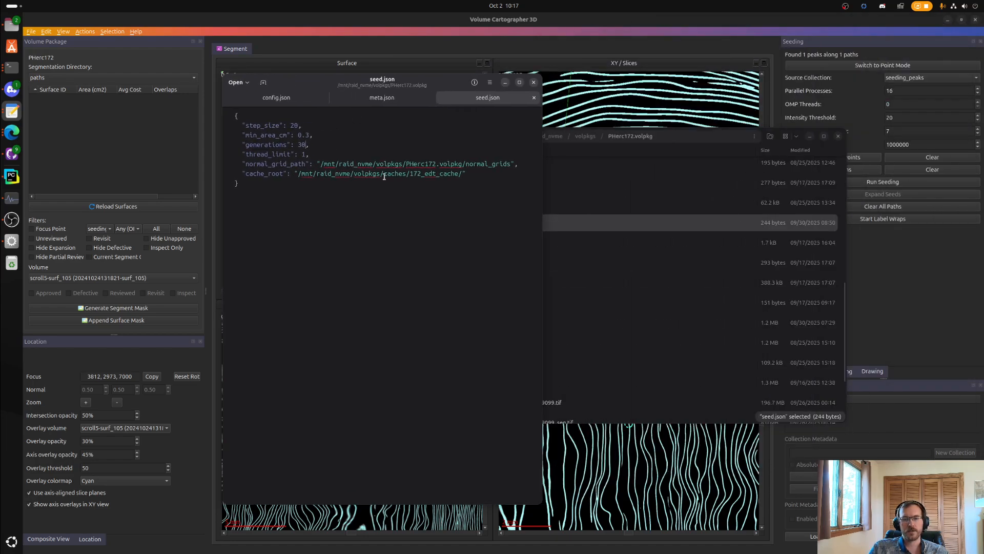
- Review the normal_grid_path, cache_root and generations entries in seed.json and save the file
drag(517, 167, 216, 162)
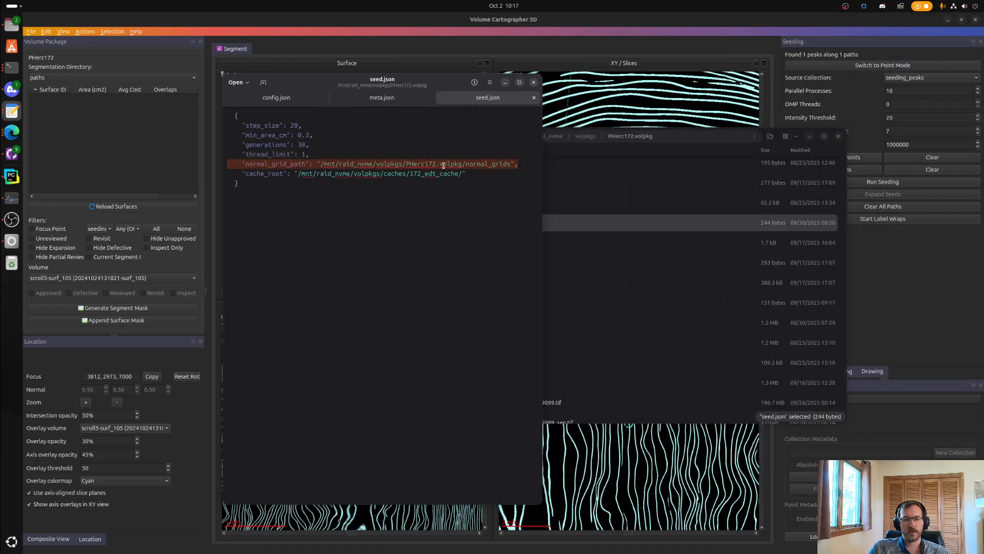
drag(465, 173, 223, 171)
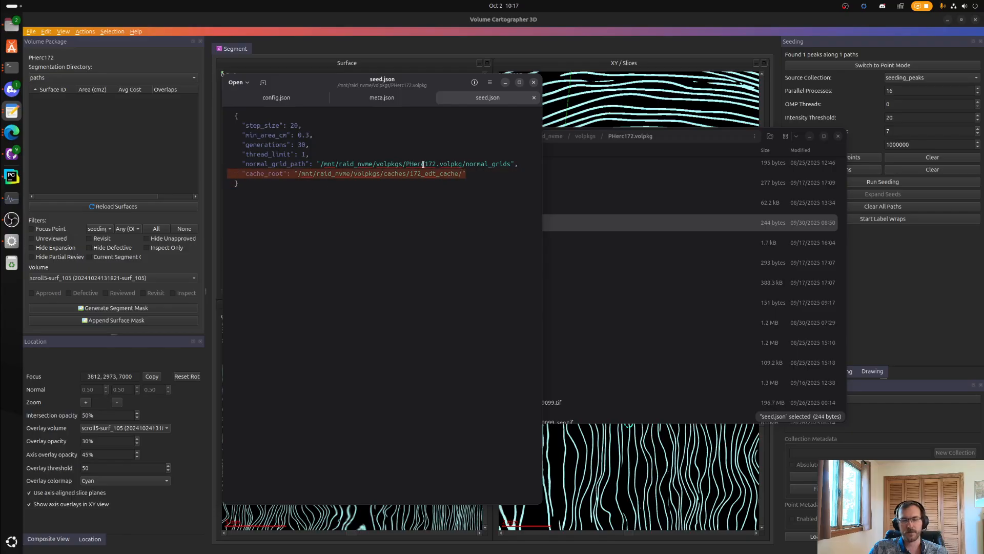
click(473, 171)
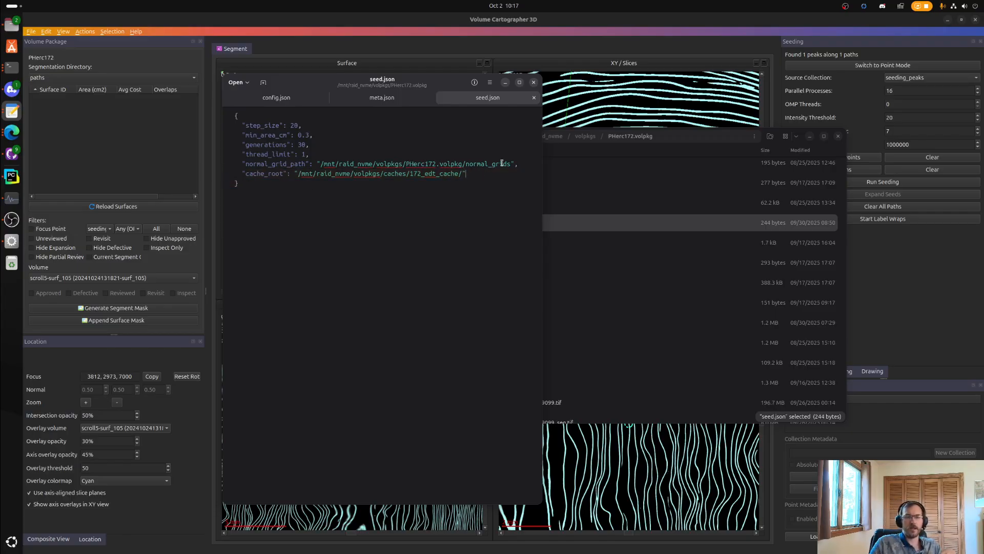
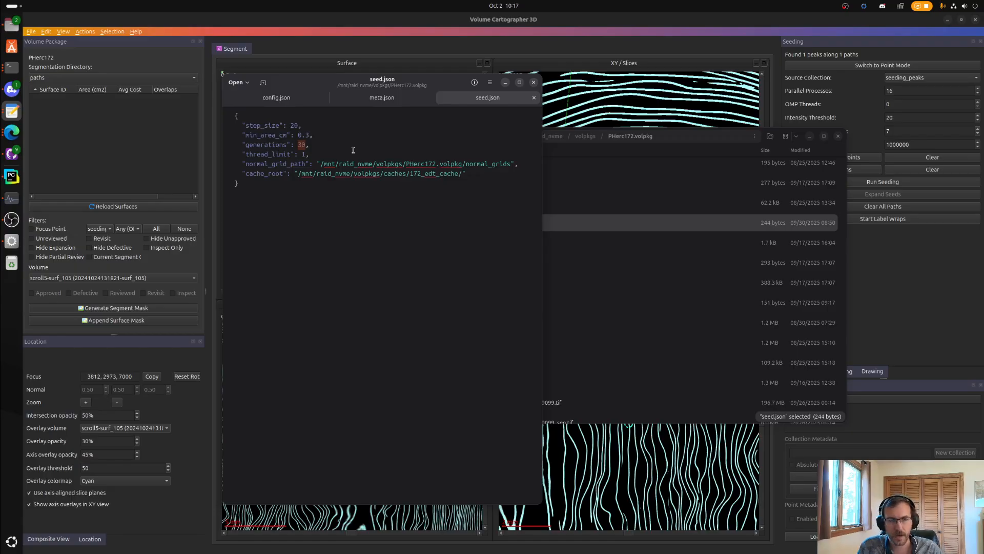
key(ctrl+s)
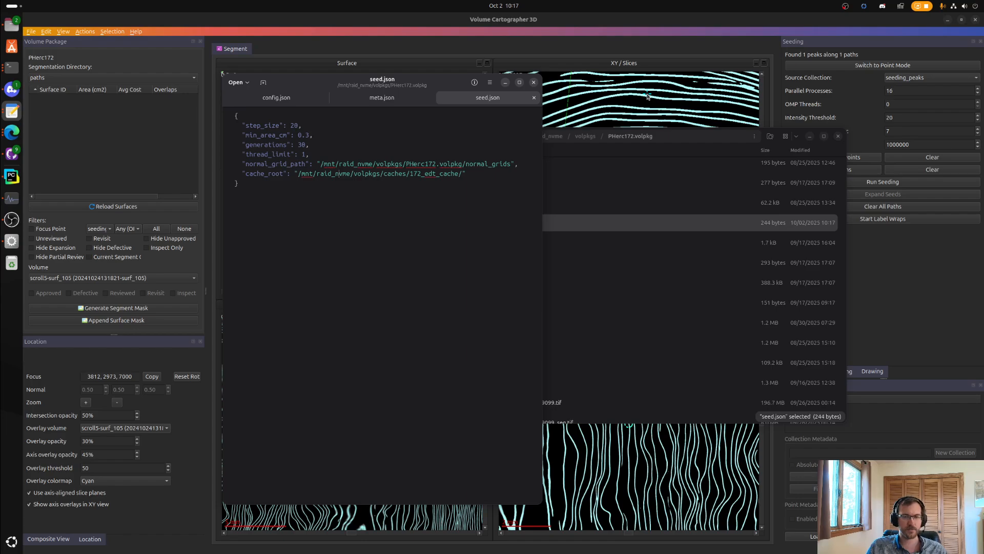
- Return to Volume Cartographer, check the seed point in the XY slice, and run seeding from the seeding_peaks collection
click(736, 27)
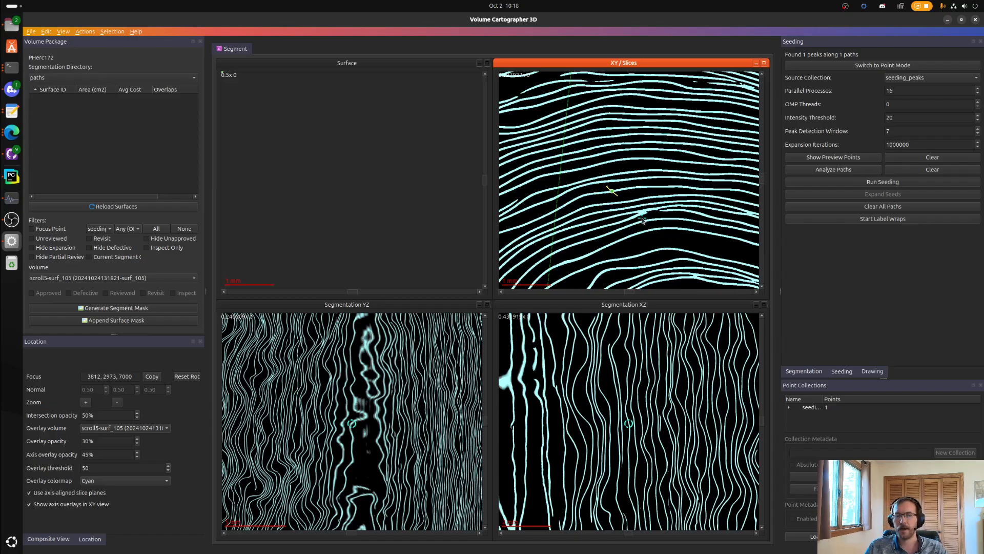
scroll(642, 220, up, 5)
right_drag(600, 160, 623, 192)
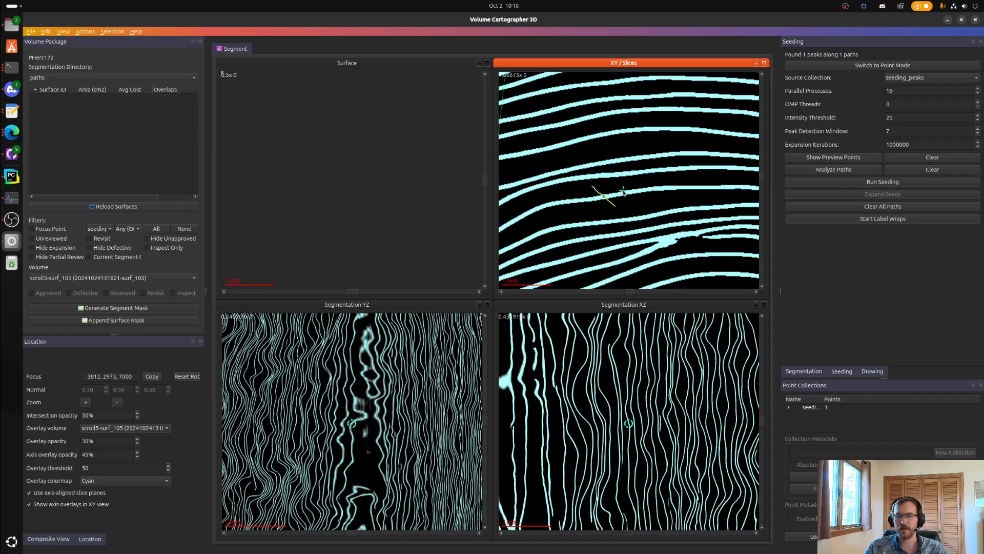
click(887, 185)
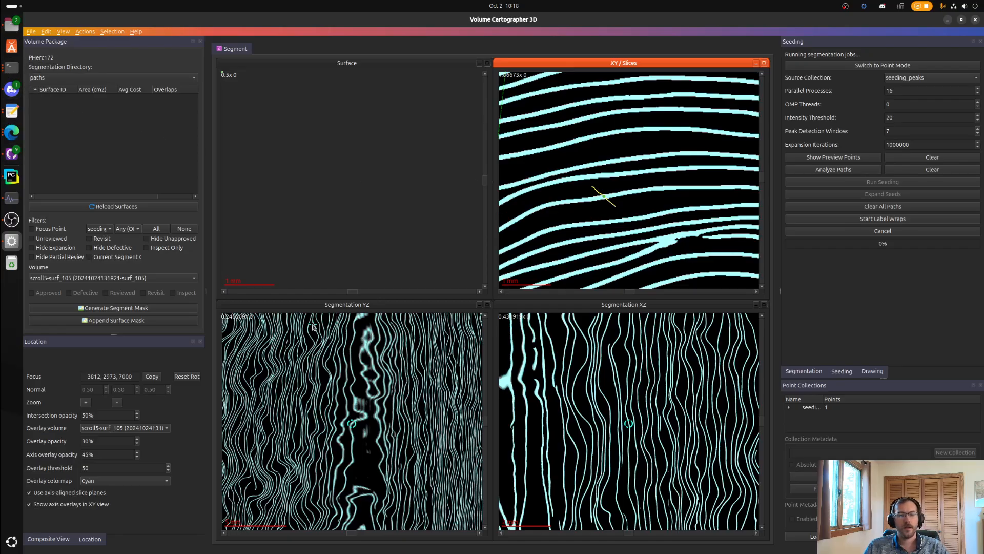
- Switch to the terminal and enlarge its window to read the vc_grow_seg_from_seed job output
click(11, 66)
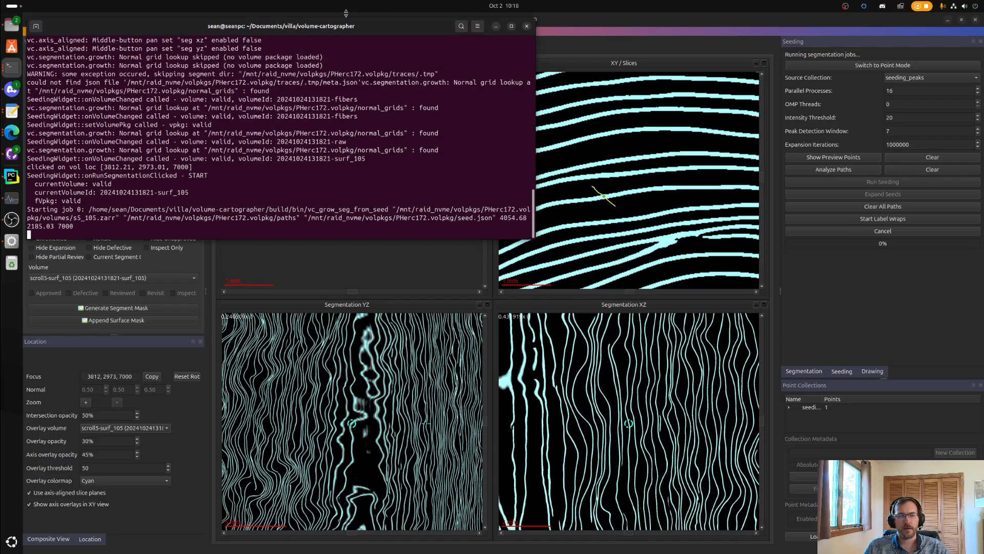
drag(334, 28, 559, 99)
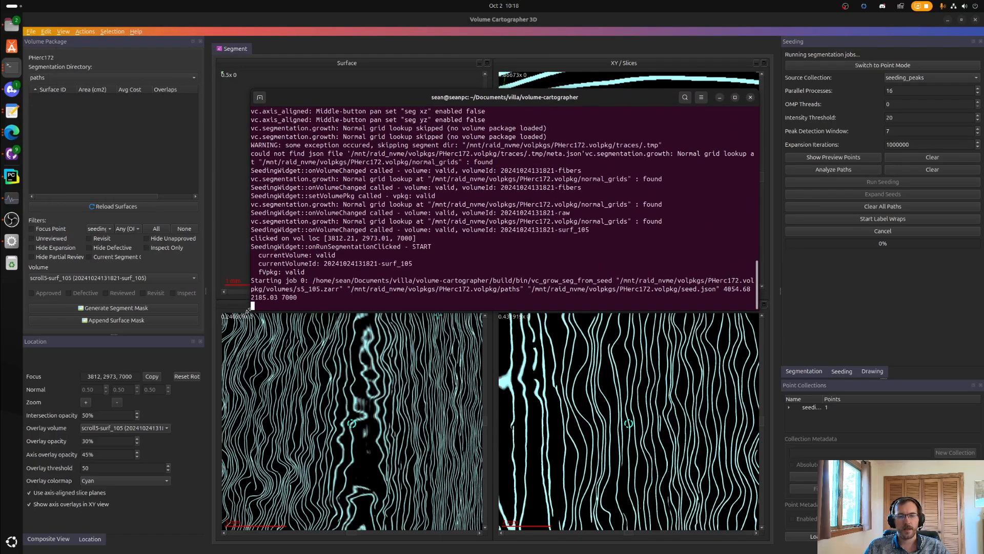
drag(250, 311, 578, 374)
click(557, 379)
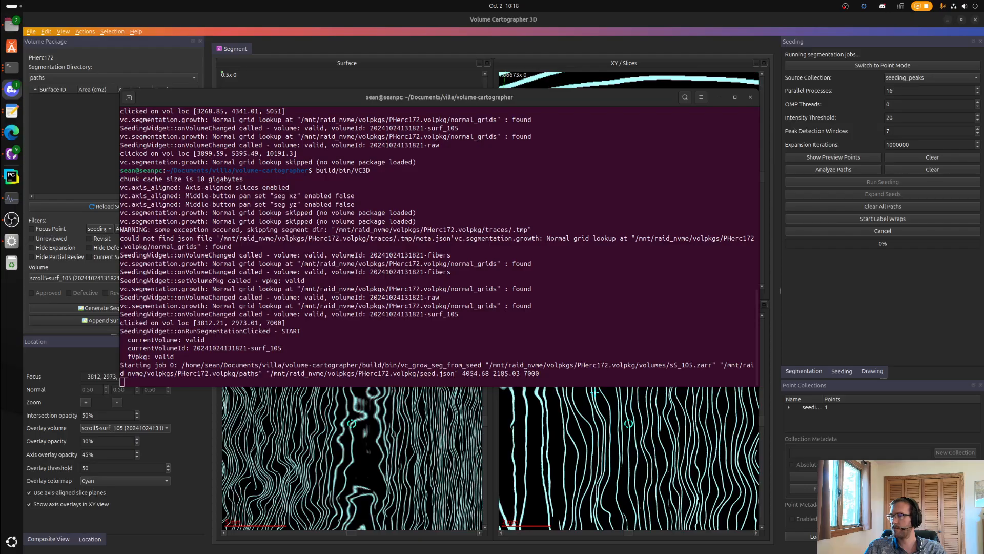
- Return to Volume Cartographer, load the newly grown segment from the paths directory and place the focus point on its surface
click(487, 294)
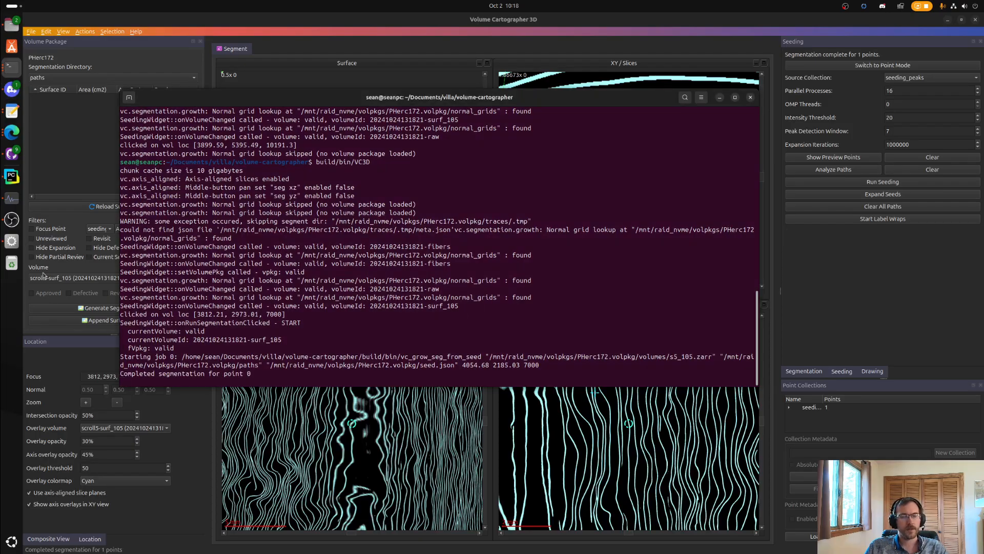
click(58, 206)
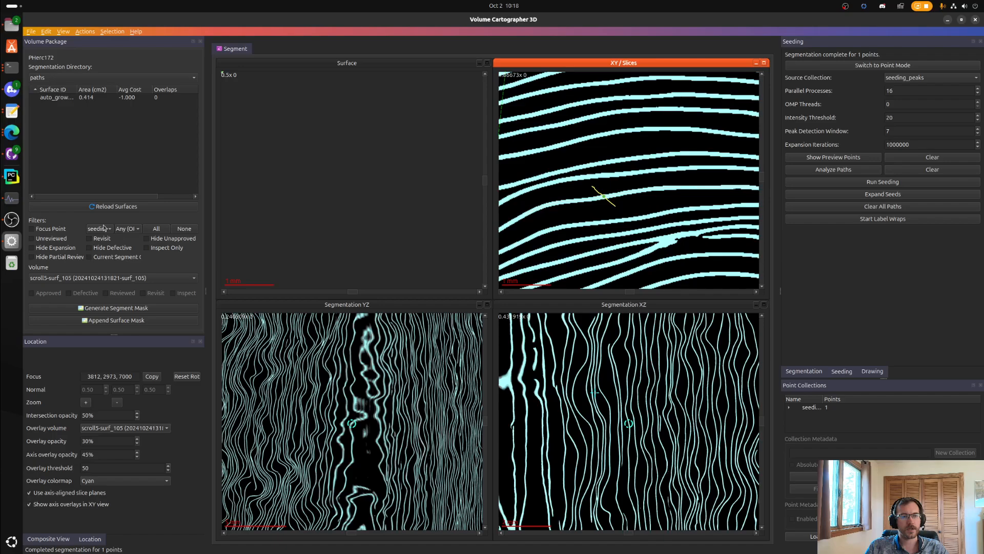
click(131, 97)
click(371, 174)
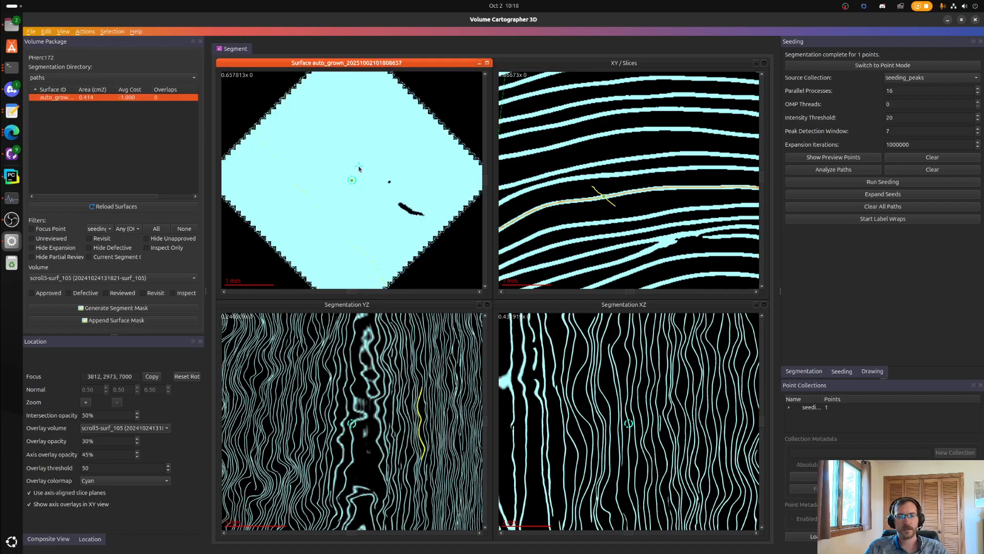
- Display the scroll5-surf_raw volume in the viewers
click(107, 278)
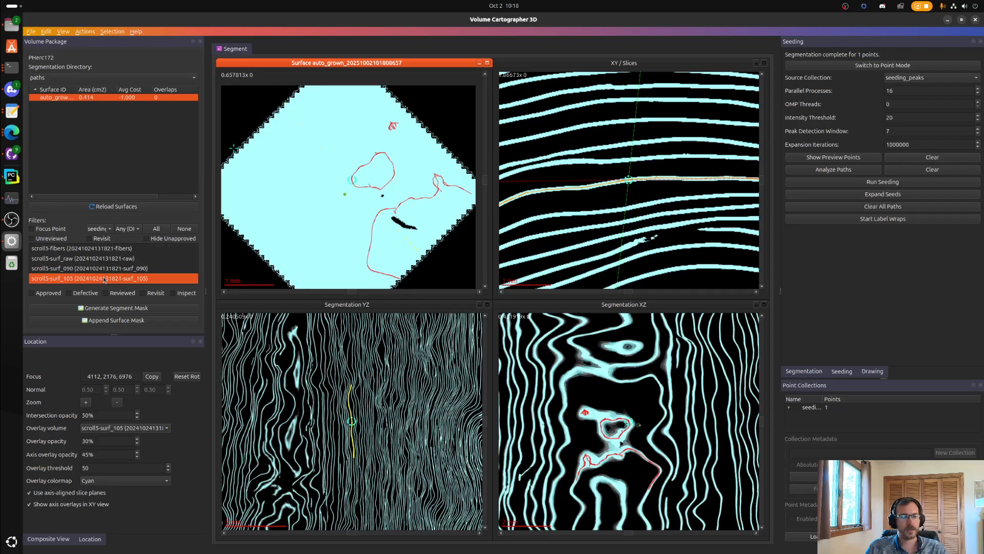
click(132, 259)
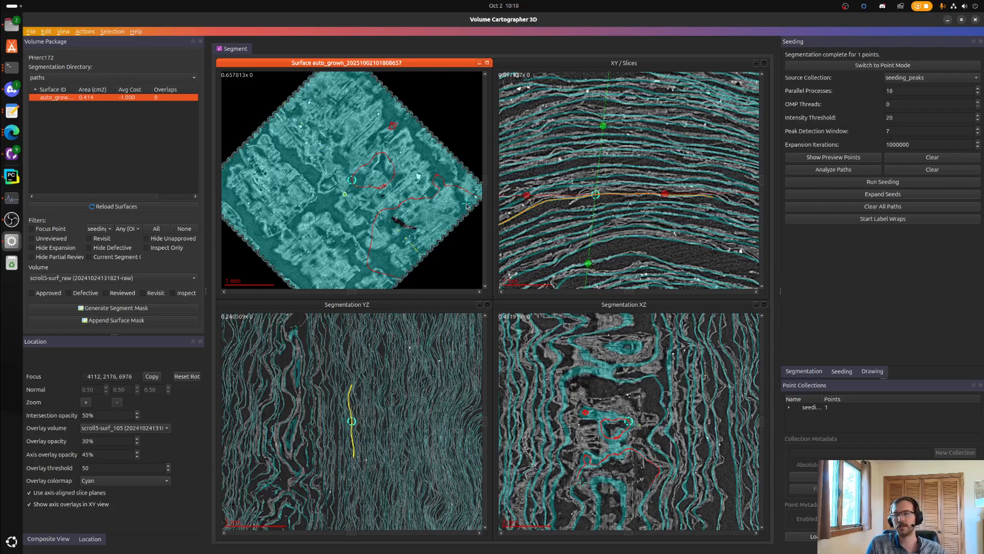
- Clear all drawn seeding paths, switch seeding to point mode, and bring up the segmentation settings
click(866, 207)
click(869, 64)
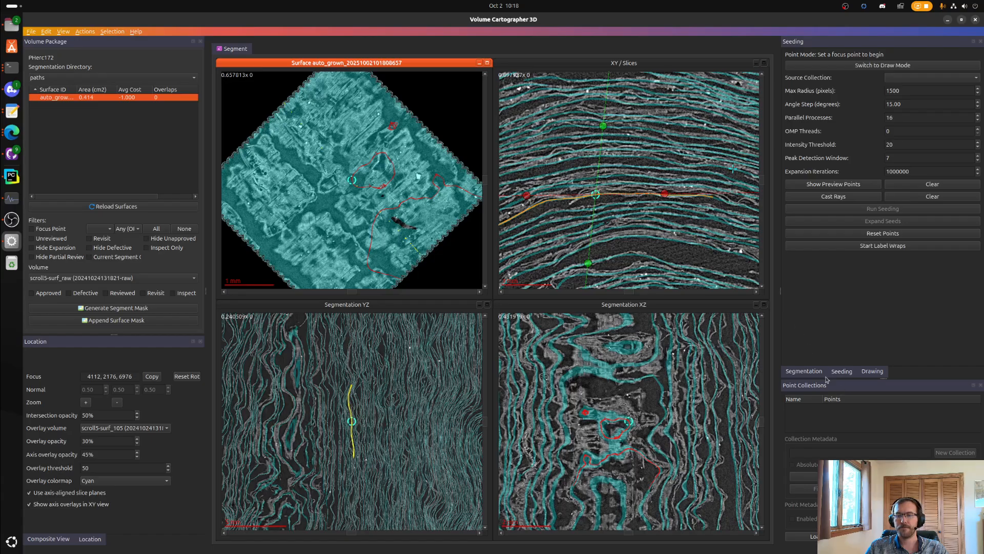
click(804, 371)
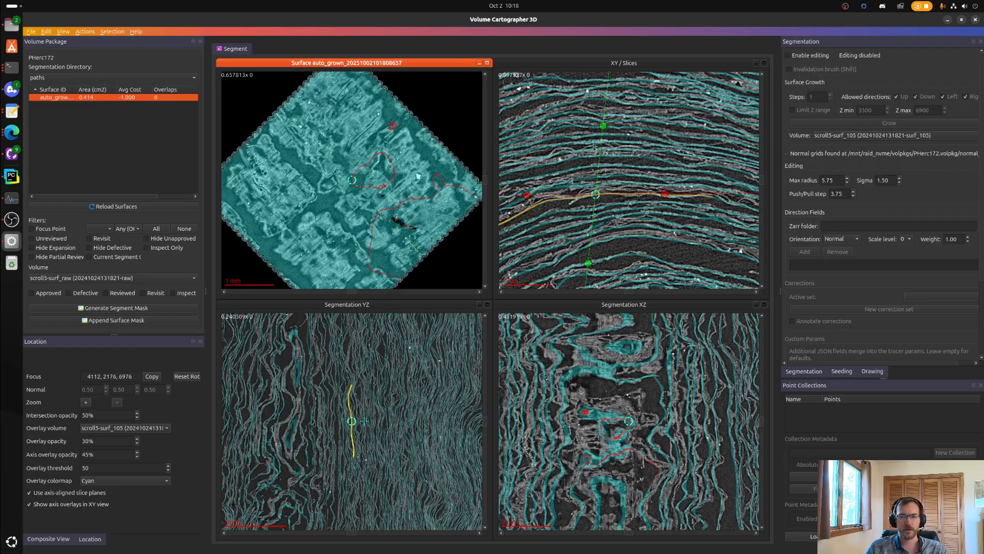
- Hide the volume overlay and move the focus point to a nearby spot on the segment's surface
scroll(337, 195, up, 3)
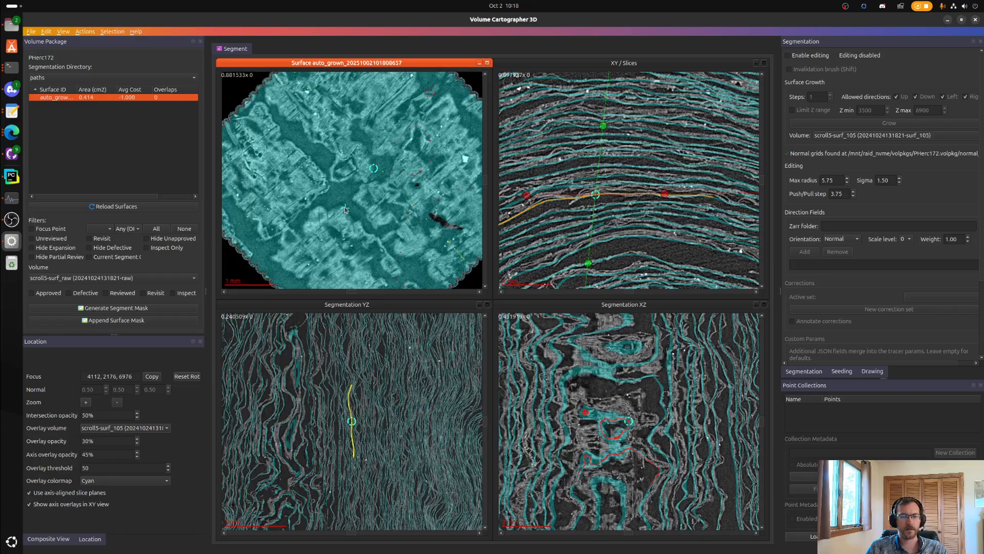
key(space)
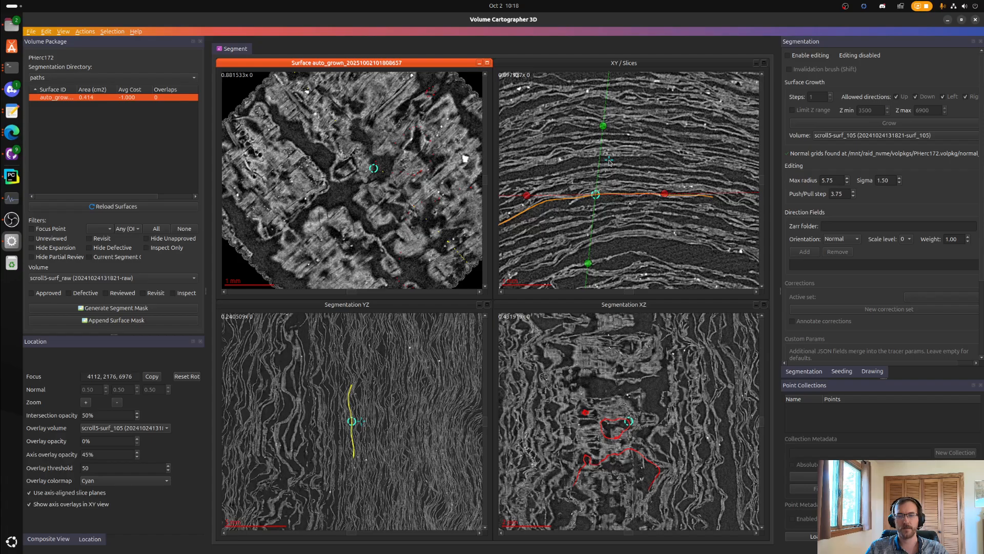
scroll(435, 159, down, 3)
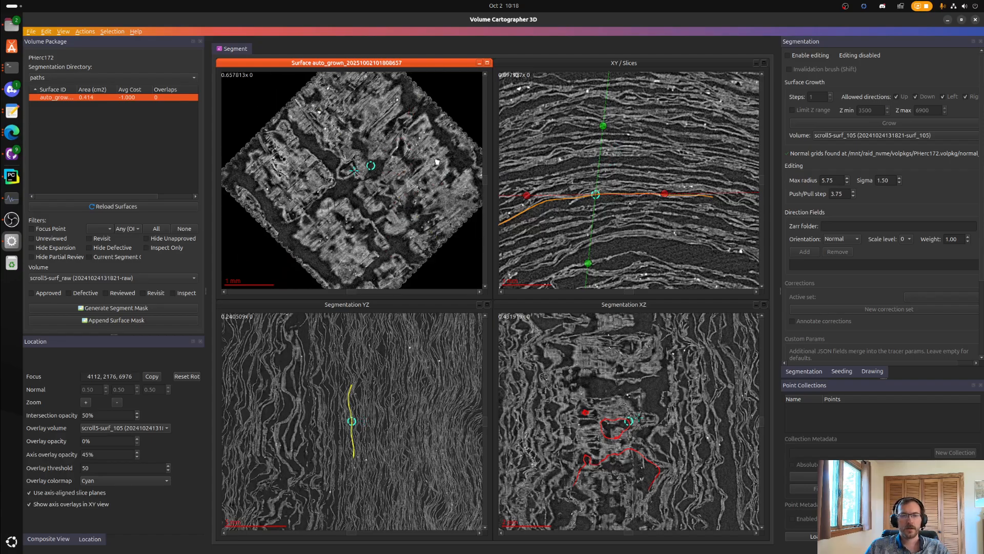
ctrl+click(365, 189)
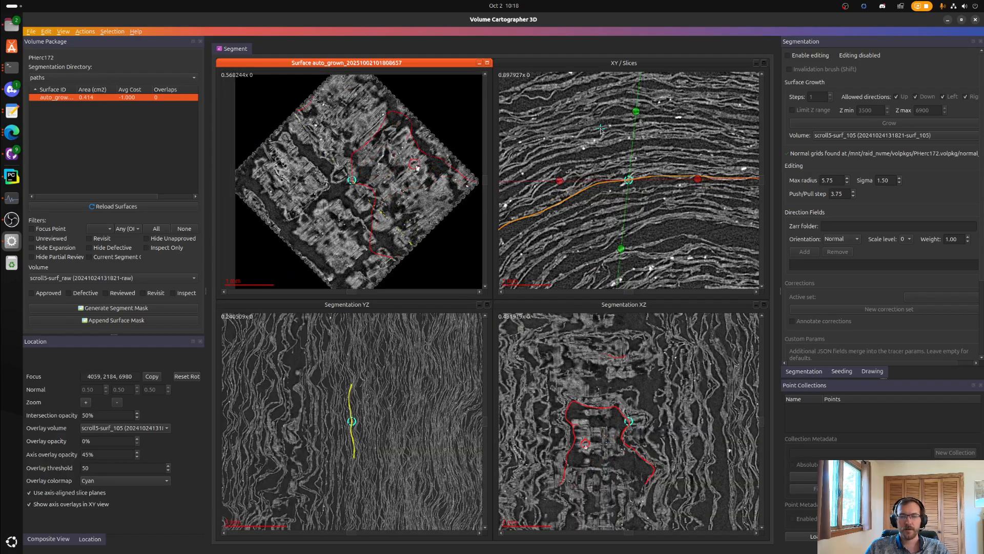
- Tilt the YZ slice plane slightly, and compare the slice views with axis-aligned slice planes turned off and back on
drag(636, 112, 617, 111)
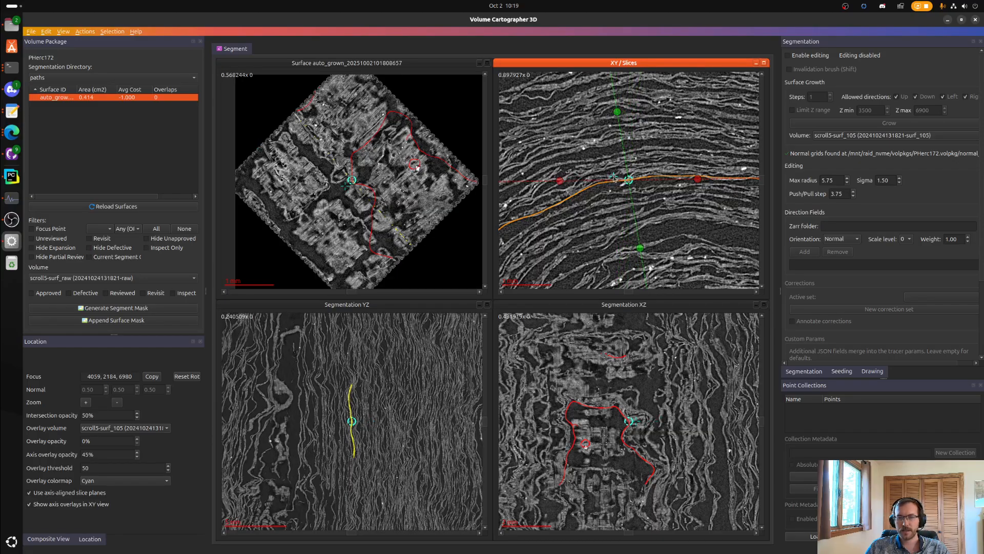
click(59, 494)
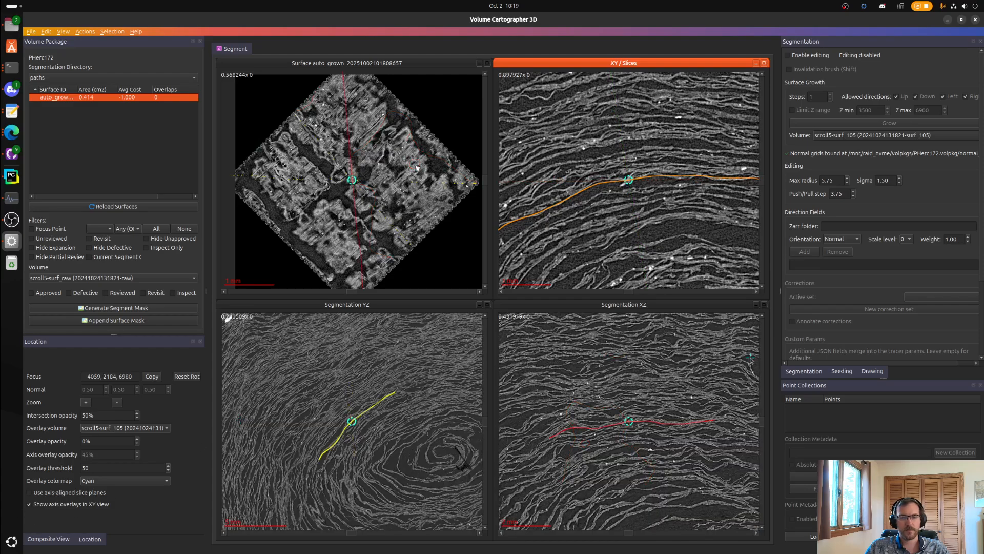
ctrl+click(446, 179)
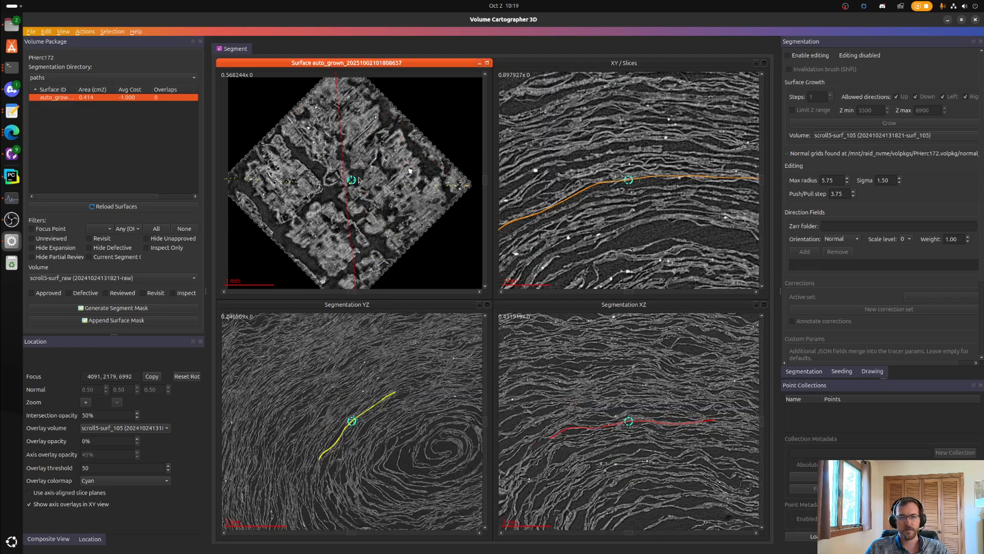
click(54, 490)
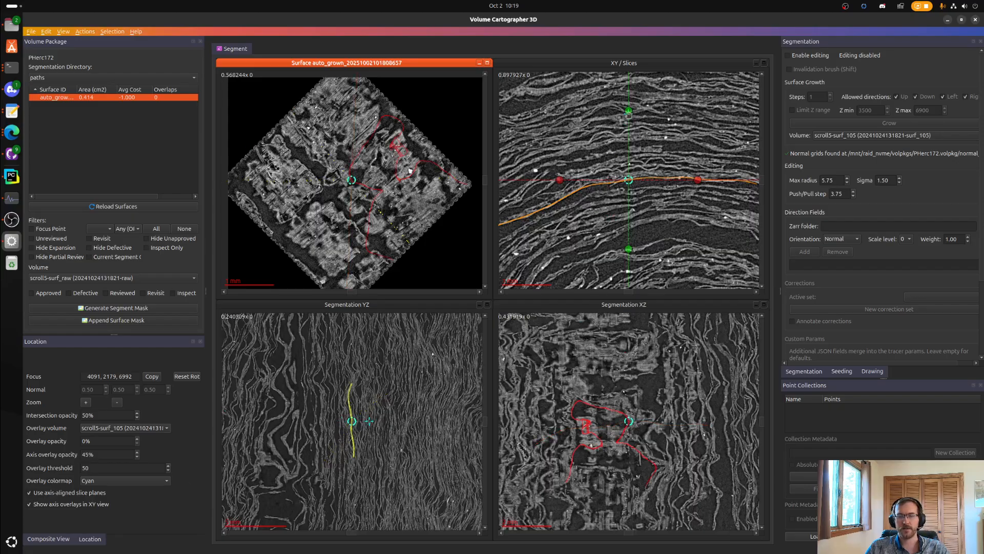
- Rotate the YZ and XZ slice planes in the XY view so they cut across the segment, and examine its line closely
drag(628, 113, 615, 109)
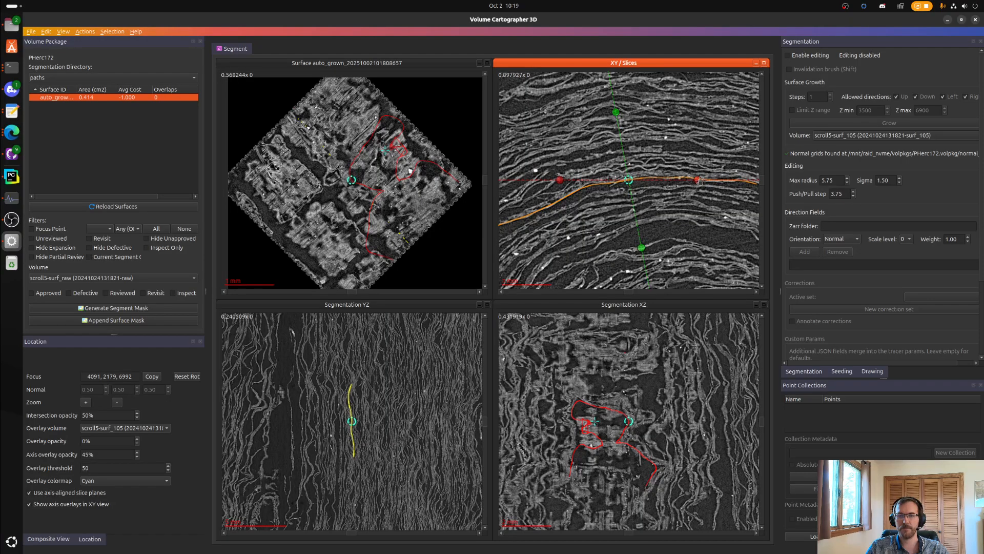
drag(641, 248, 644, 246)
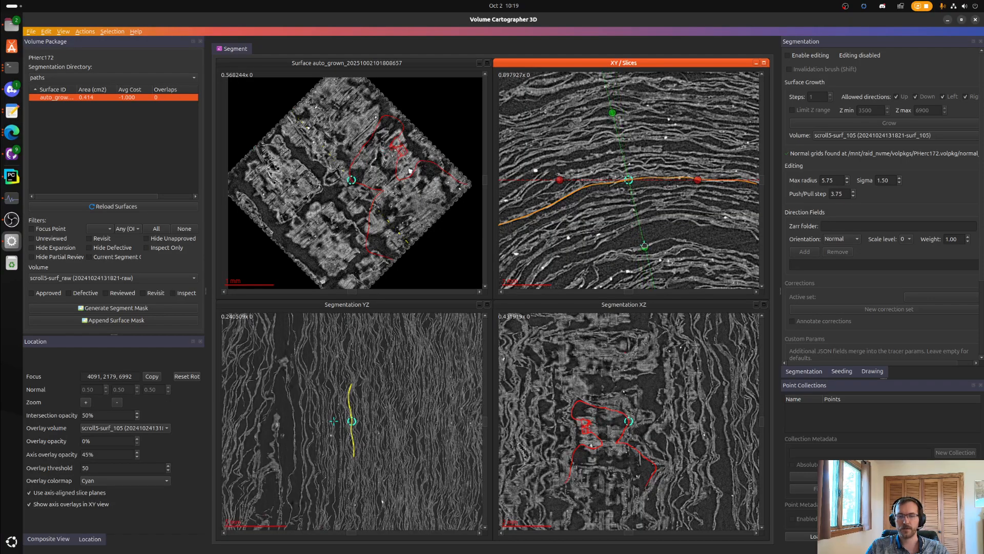
drag(697, 180, 646, 249)
scroll(663, 395, up, 6)
scroll(294, 453, up, 20)
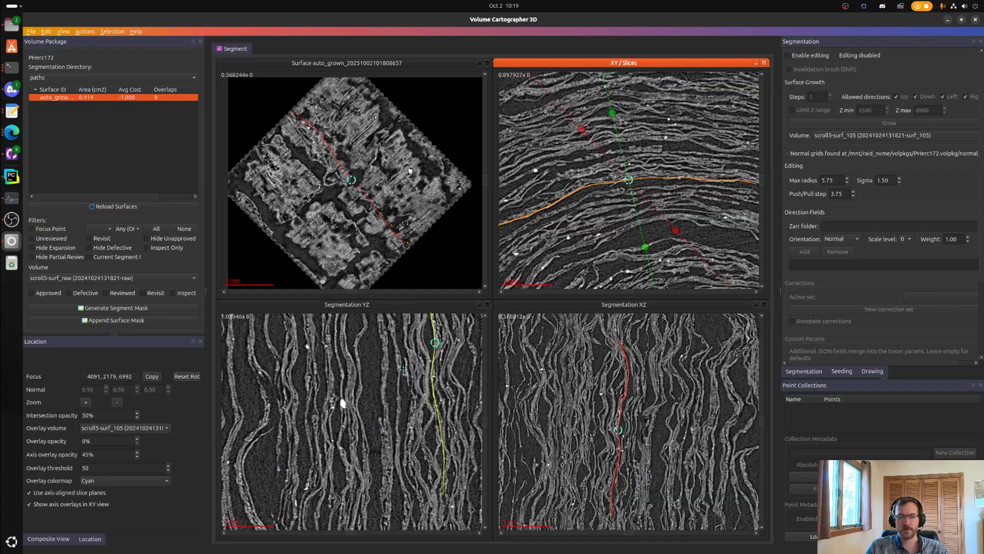
right_drag(343, 402, 243, 442)
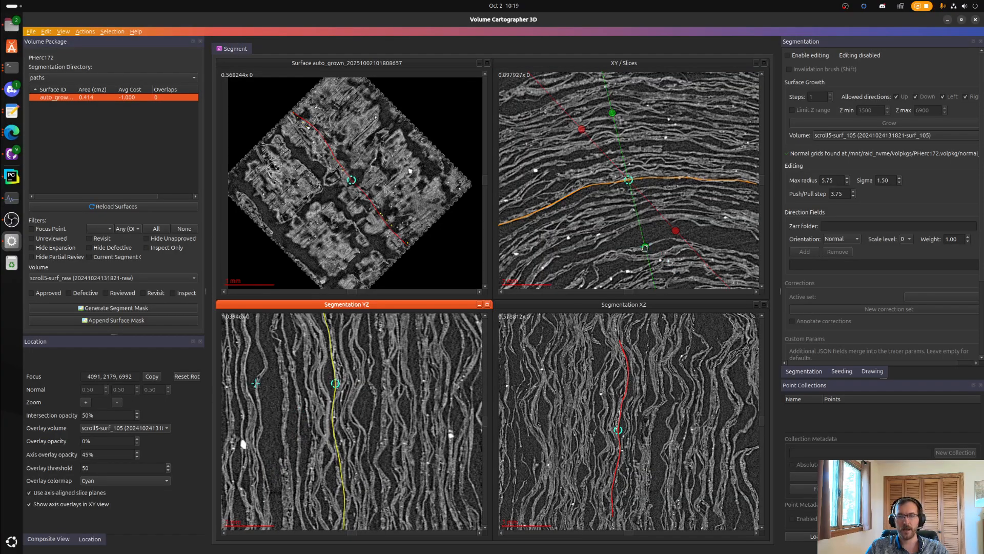
- Reset the slice plane rotations and move the focus point along the segment towards its end in the XY slice
click(187, 377)
right_drag(556, 203, 579, 199)
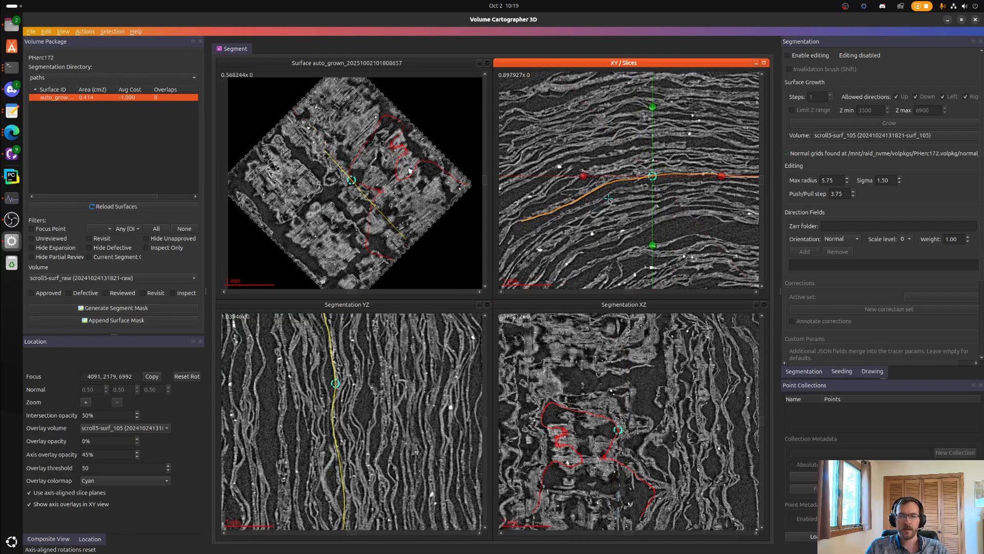
click(563, 207)
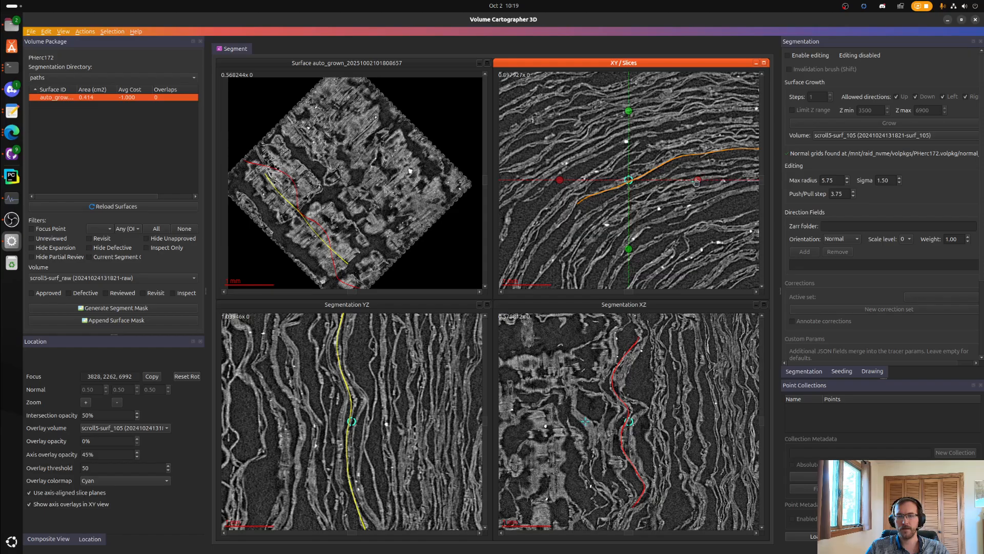
- Rotate the XZ slice plane to cross the segment's sheet, inspect the slice, and refocus near the middle of the segment's surface
drag(697, 182, 653, 245)
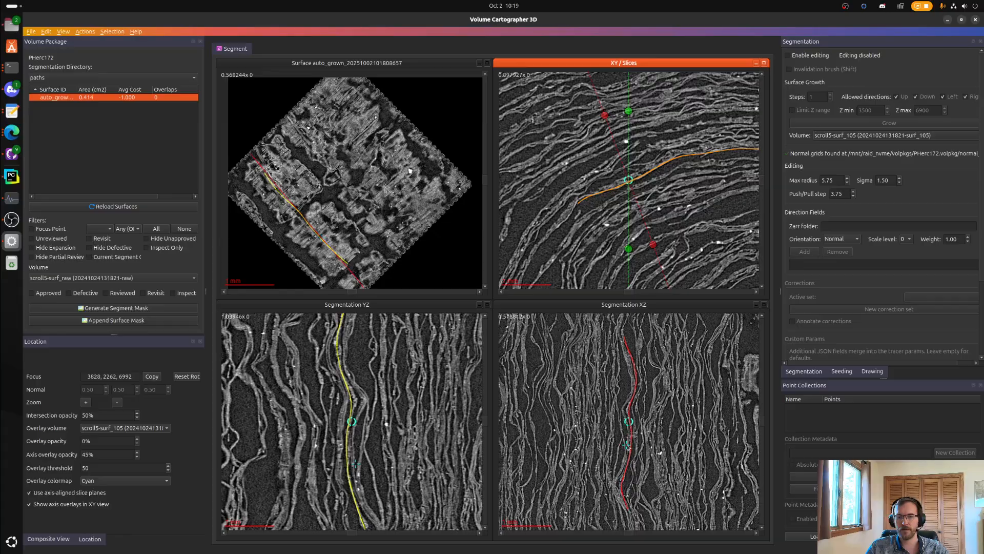
scroll(627, 445, up, 8)
right_drag(629, 372, 578, 451)
scroll(595, 368, down, 8)
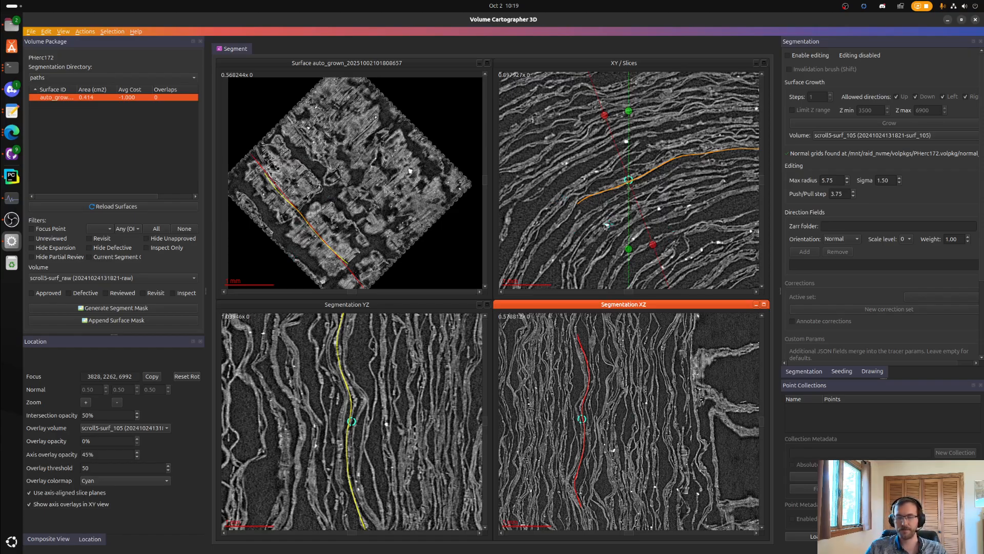
ctrl+click(360, 184)
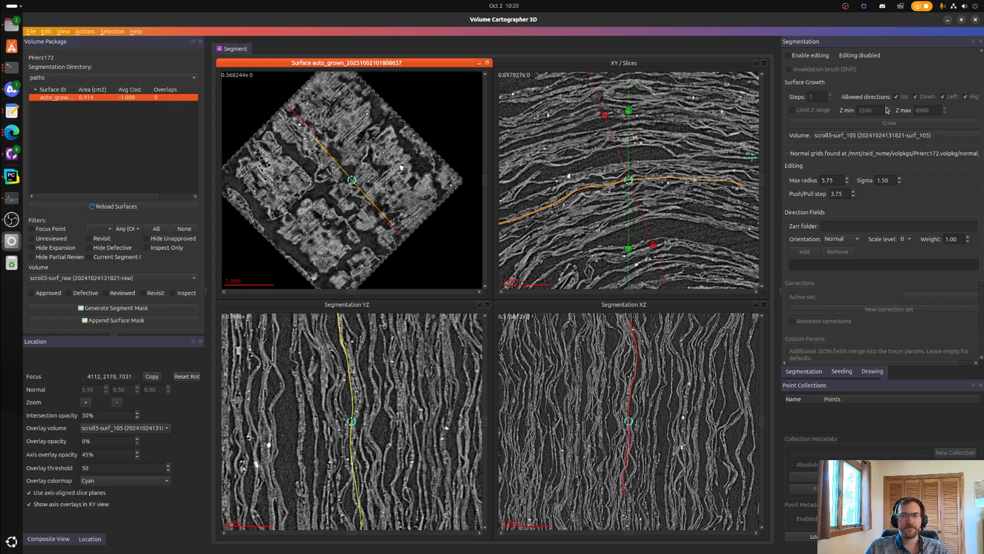
- Enable editing for the segment in the segmentation settings
click(841, 371)
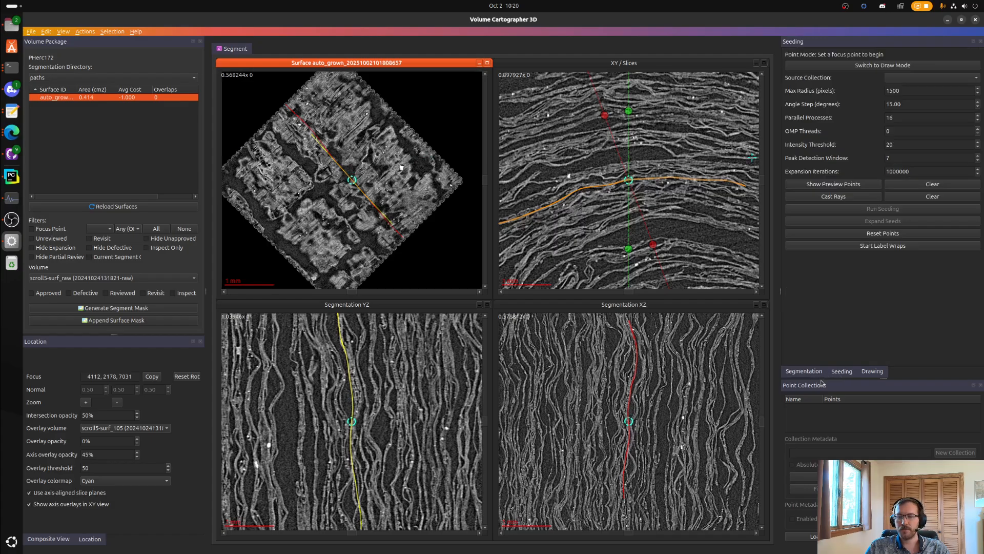
click(823, 371)
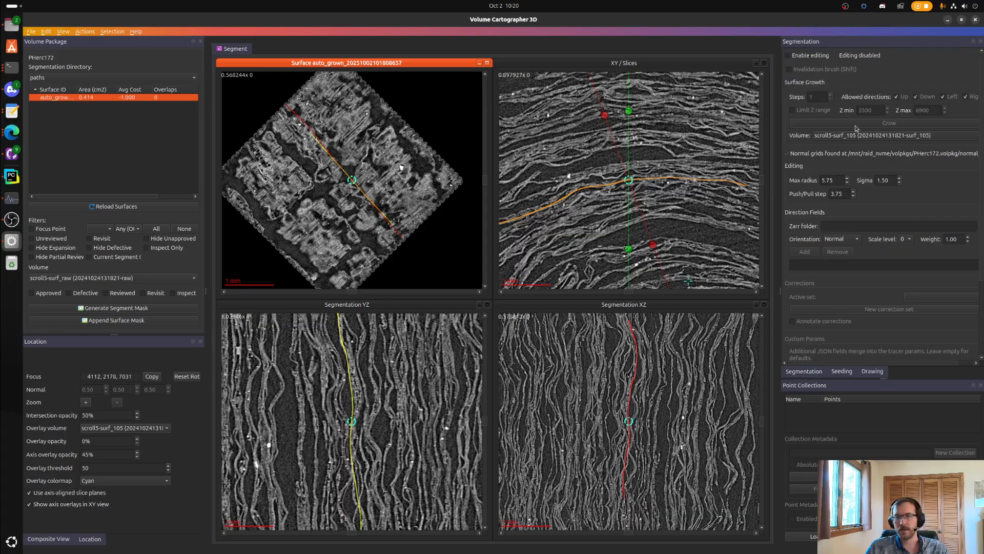
click(822, 56)
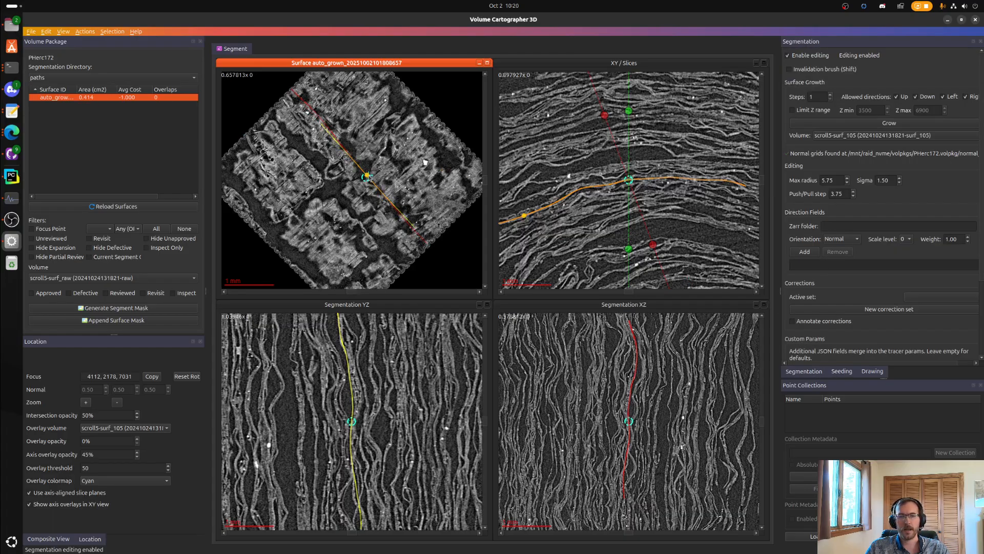
- Follow the segment's line to its end in the XY slice, and review the Max radius and Sigma editing settings
scroll(633, 202, up, 2)
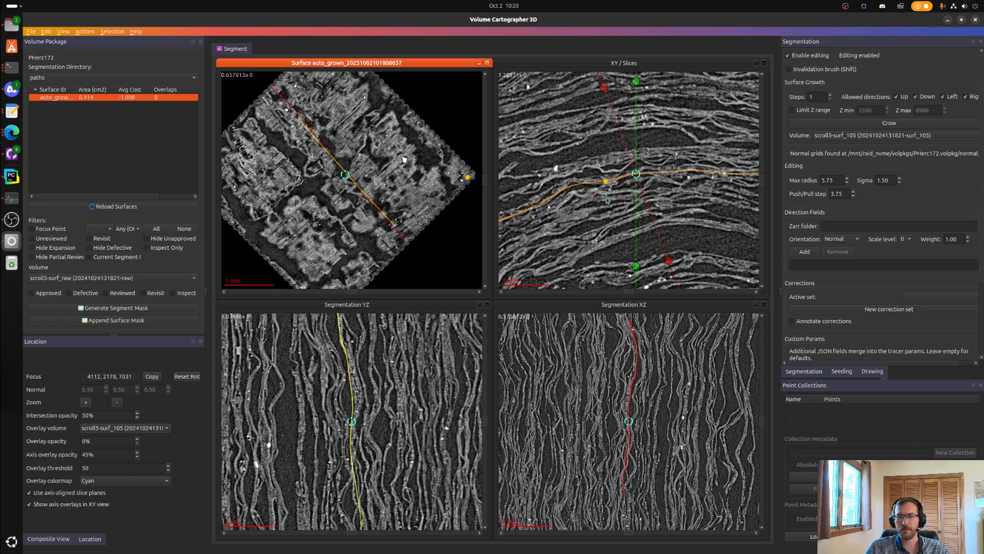
right_drag(572, 226, 651, 194)
scroll(651, 194, up, 3)
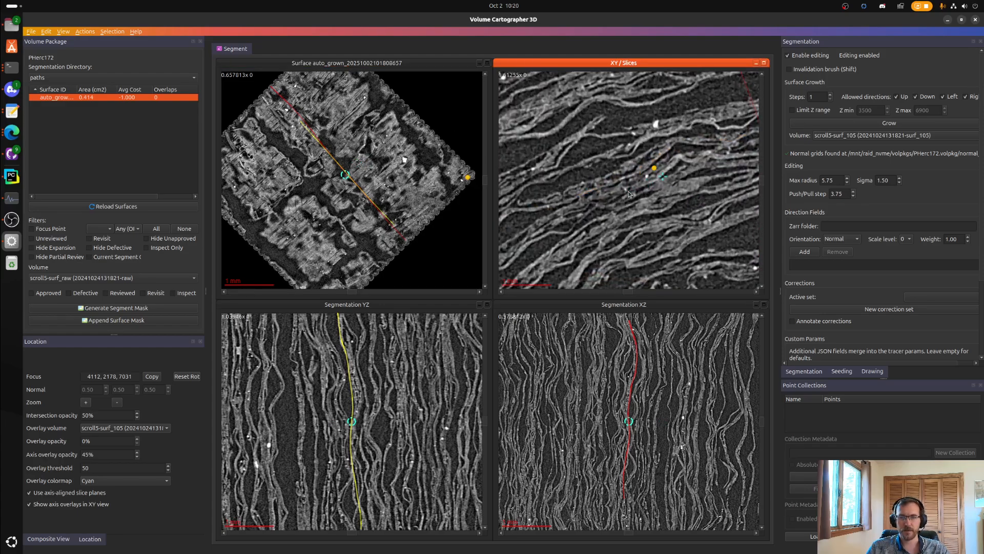
right_drag(579, 204, 664, 208)
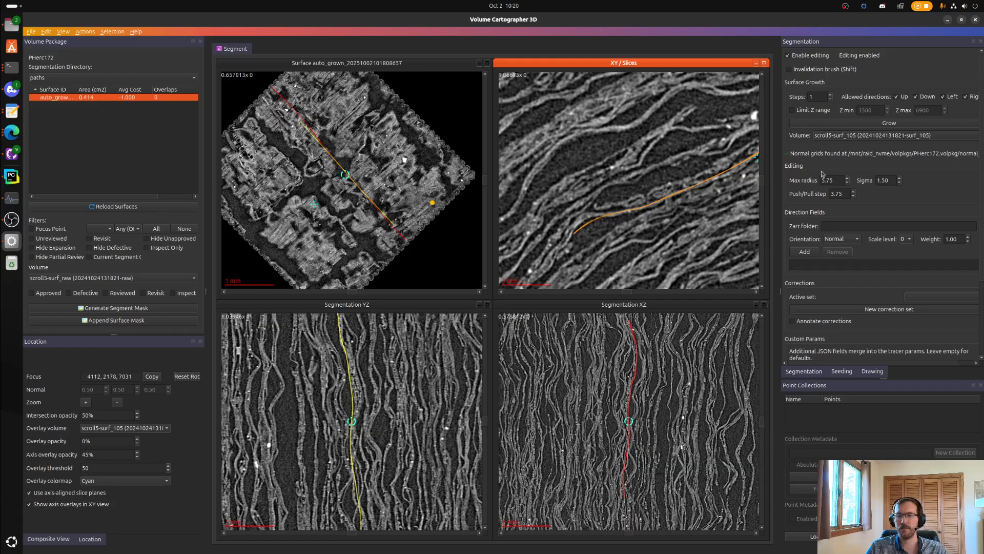
click(842, 183)
click(889, 181)
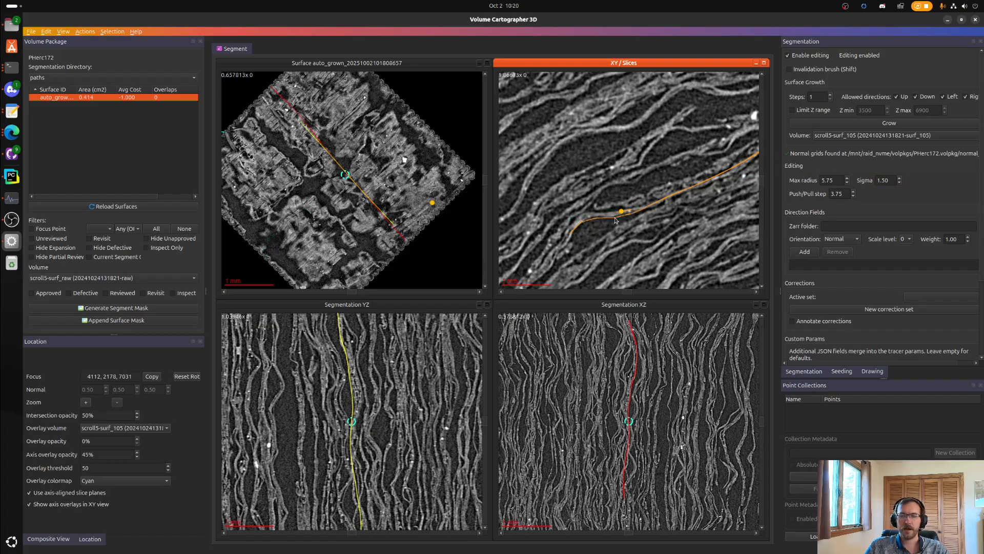
- Trace the segment back to the focus point in the XY slice, and examine its texture up close in the Surface view
right_drag(688, 173, 540, 195)
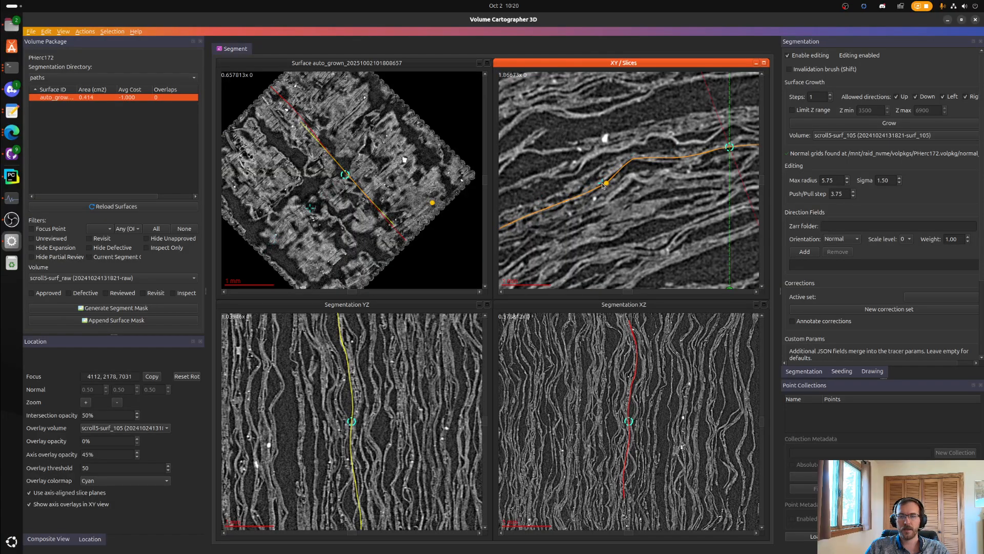
right_drag(679, 170, 546, 189)
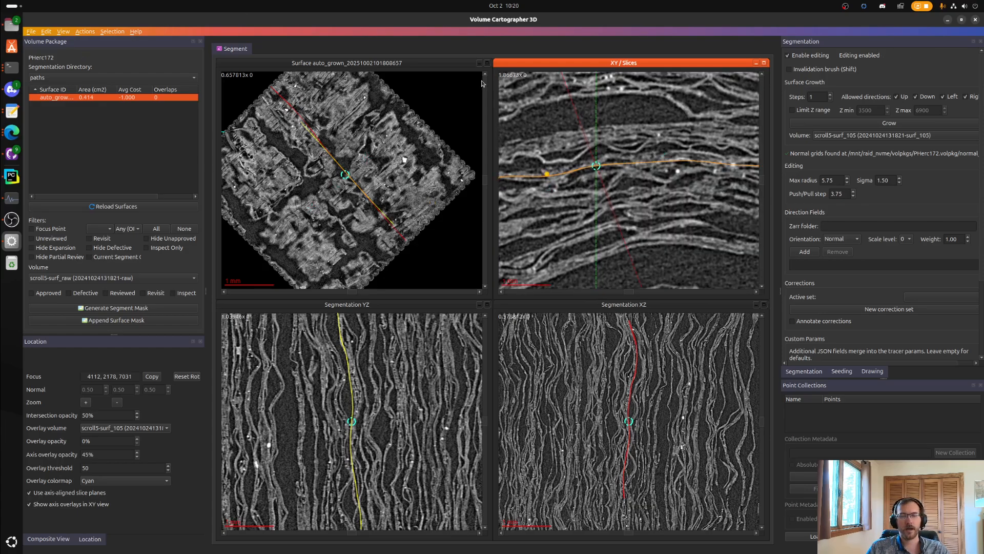
scroll(406, 126, up, 4)
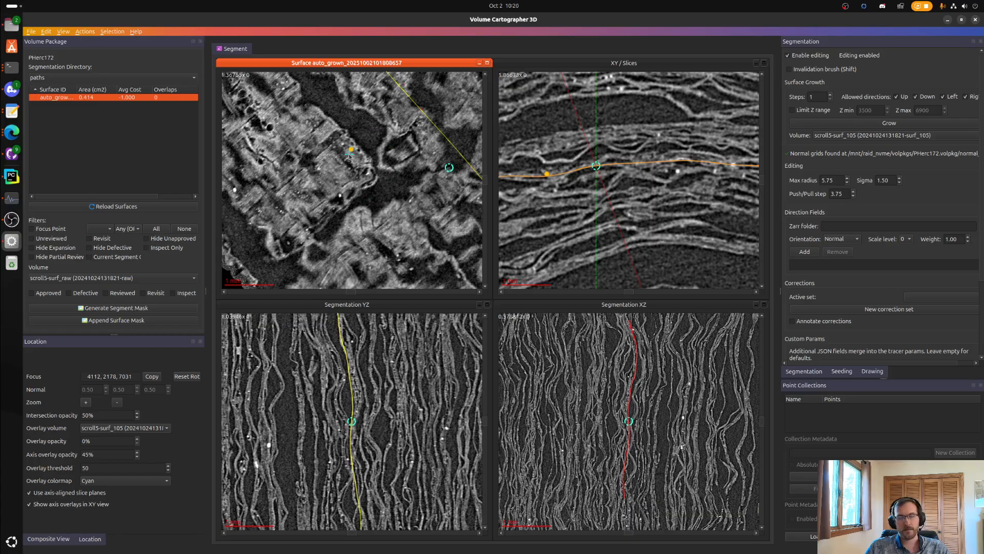
right_drag(373, 203, 362, 208)
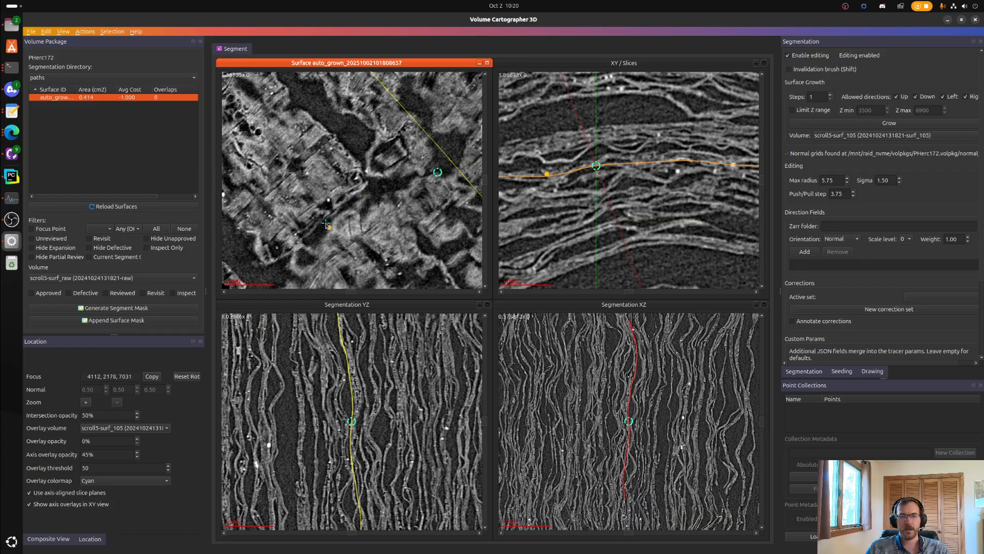
- Survey the segment in the Surface view and refocus on the dark gap beside its lower edge
right_drag(306, 240, 327, 188)
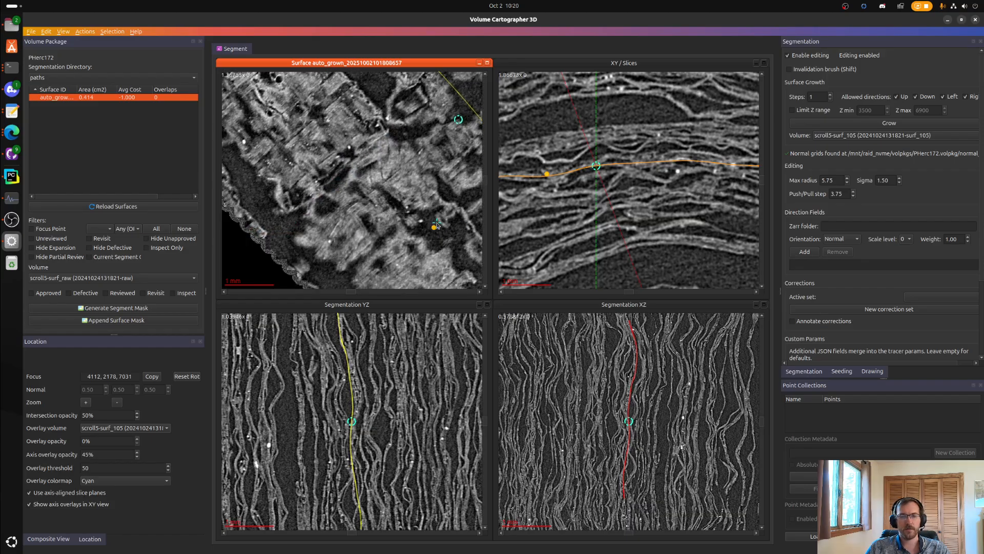
right_drag(447, 212, 364, 224)
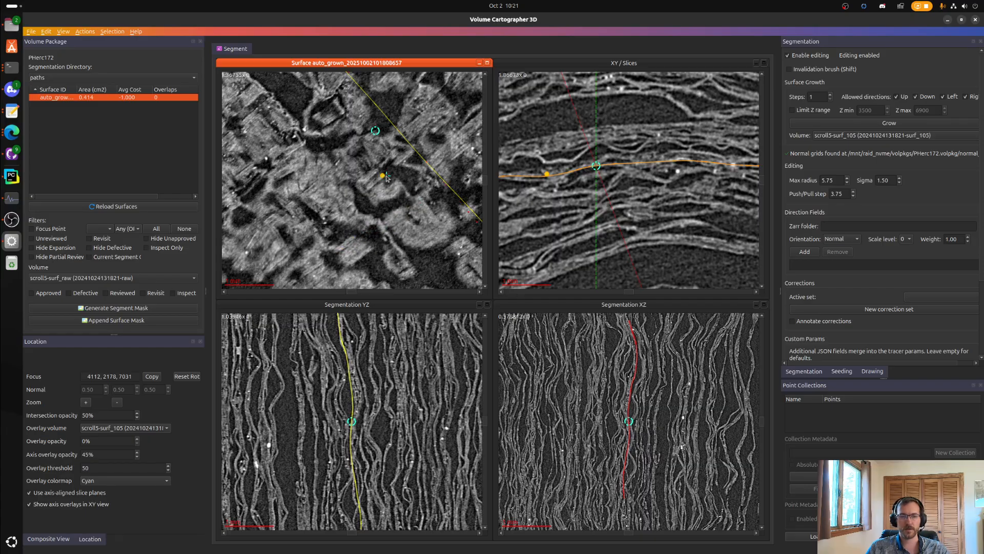
ctrl+click(380, 194)
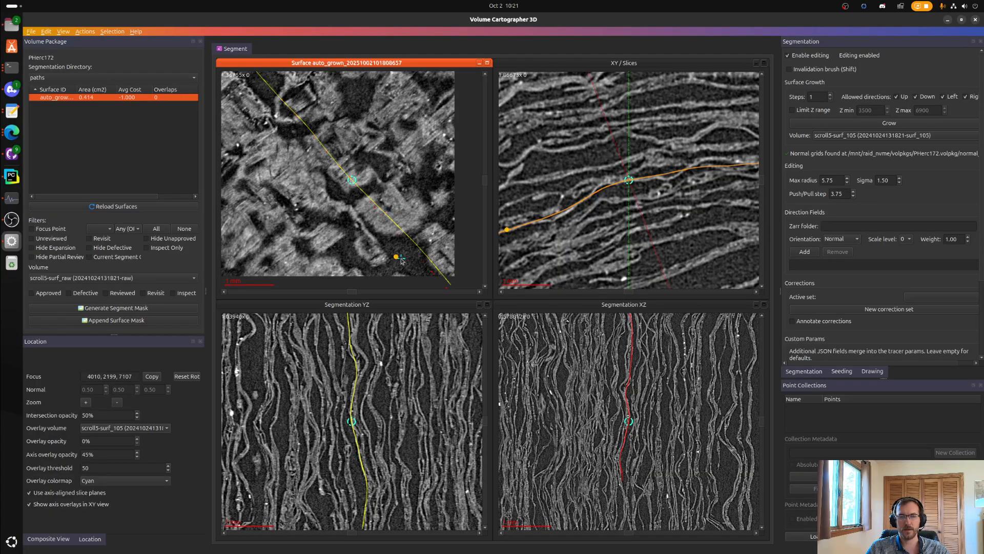
right_drag(429, 268, 336, 185)
ctrl+click(352, 180)
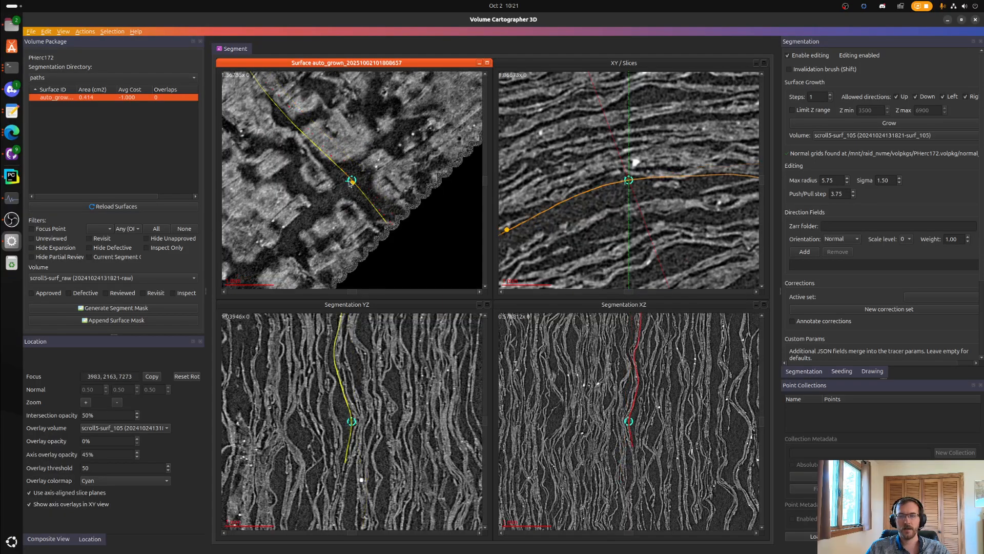
- Push/pull the segment's surface around the focus point upward in the XY slice, onto the neighbouring papyrus sheet
key(f)
key(f)
key(f)
key(f)
key(f)
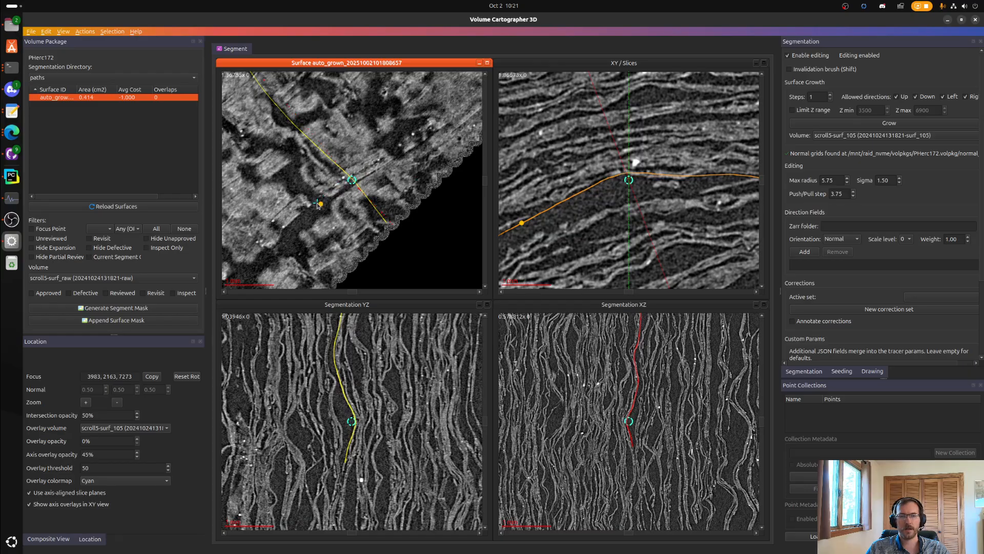
- Examine the whole segment in the Surface view for remaining dark gaps where the surface leaves the papyrus sheet
right_drag(382, 148, 327, 211)
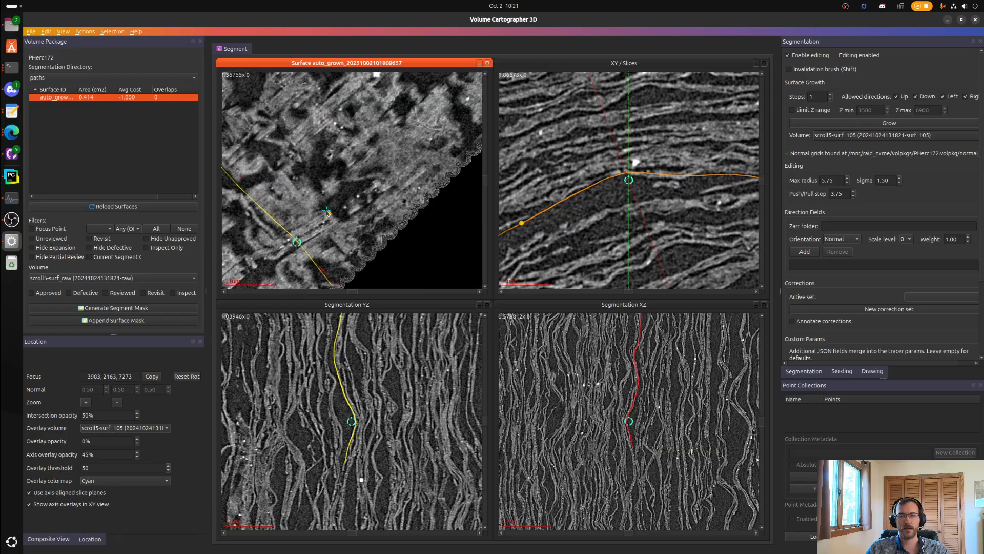
right_drag(335, 127, 333, 177)
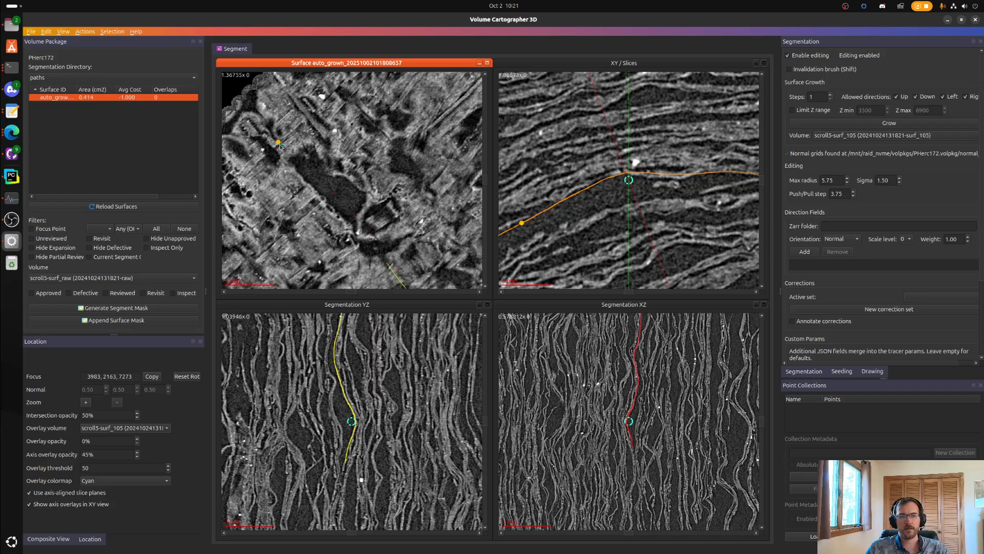
right_drag(287, 132, 325, 131)
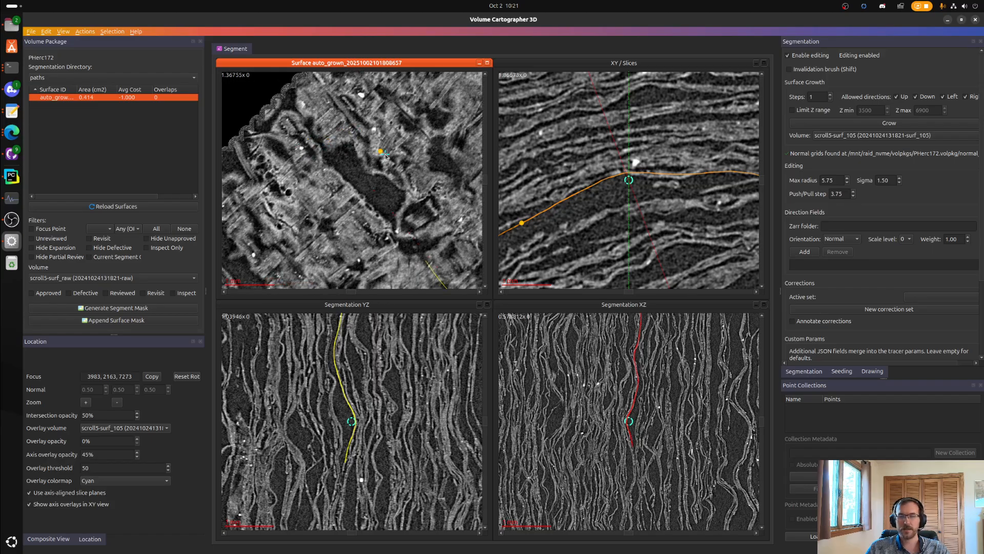
scroll(385, 157, down, 6)
right_drag(435, 154, 407, 199)
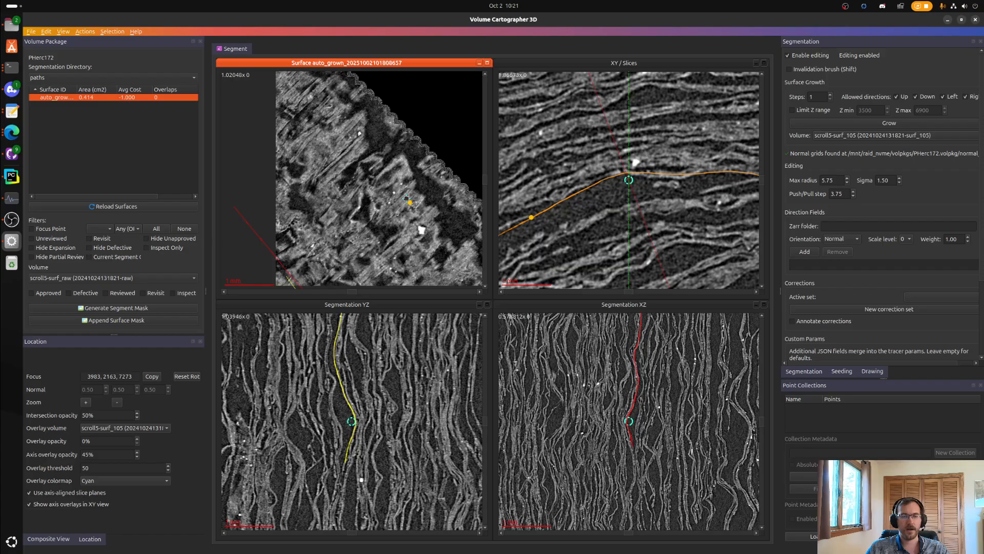
right_drag(387, 237, 381, 161)
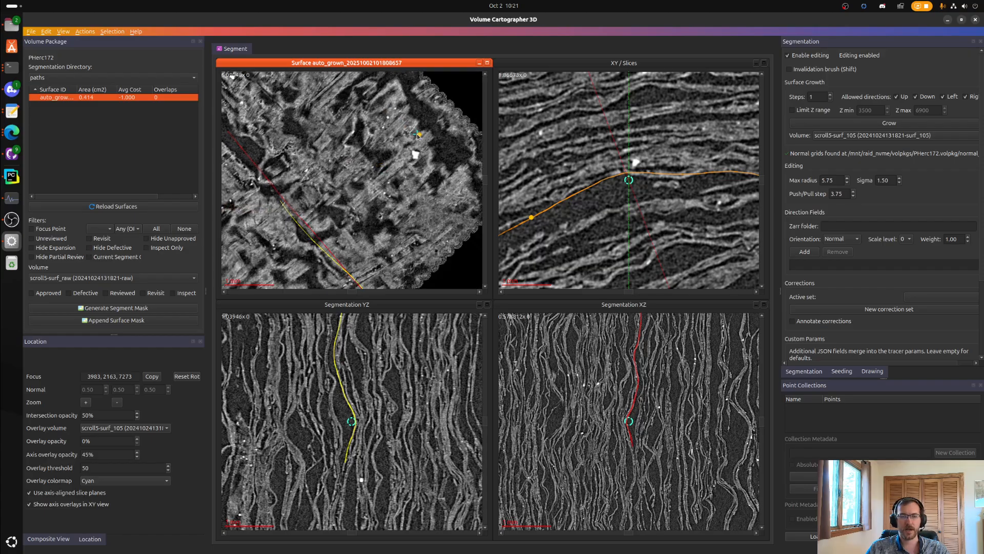
right_drag(248, 272, 318, 242)
scroll(343, 224, down, 9)
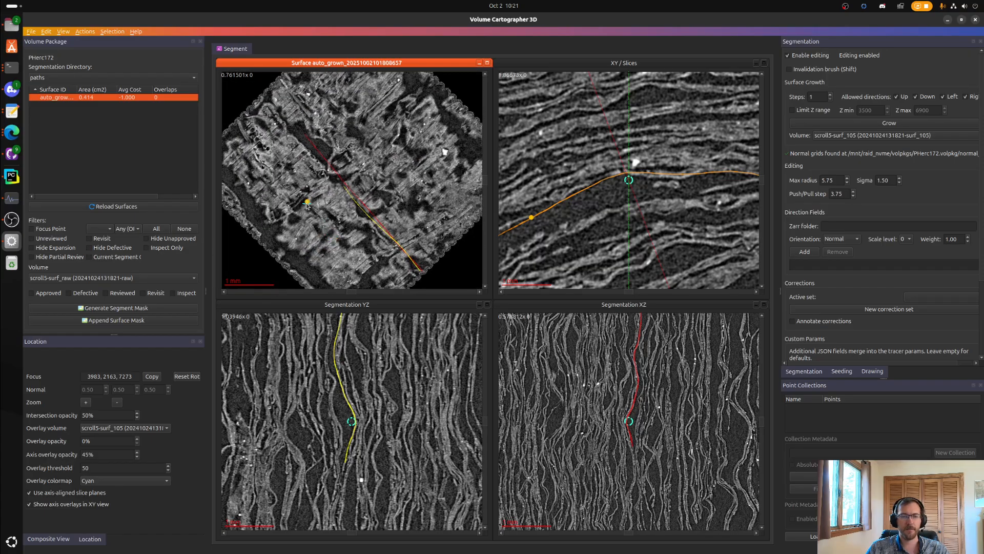
- Push/pull the surface at the large elongated dark gap near the segment's edge to bring it onto papyrus
scroll(298, 183, up, 18)
mouse_move(299, 183)
right_down()
mouse_move(367, 175)
mouse_move(357, 182)
right_up()
key(a)
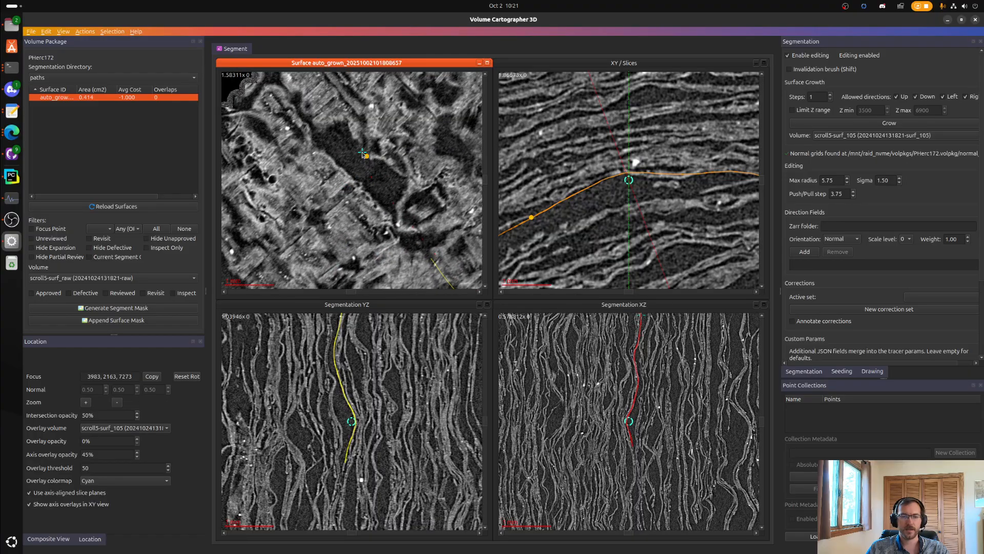
key(a)
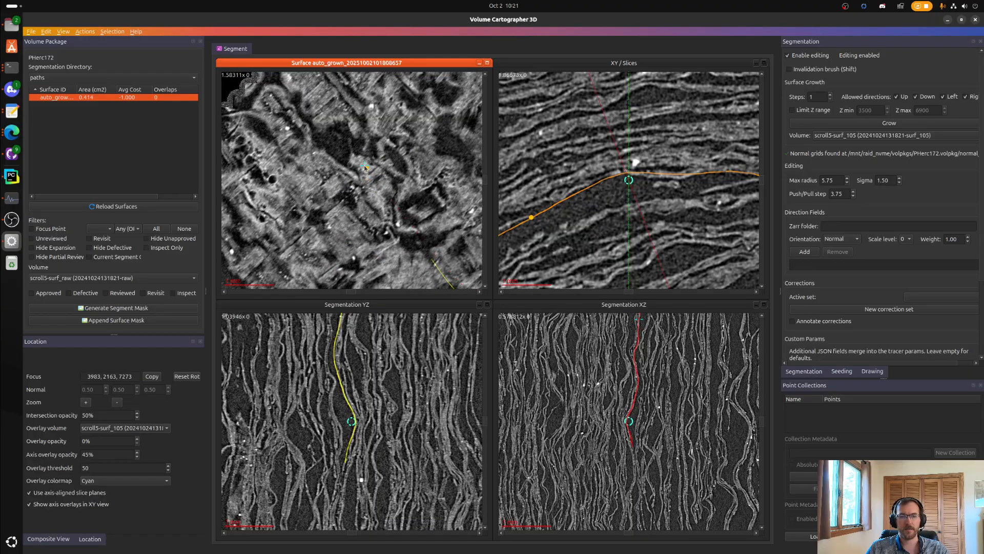
key(a)
- Push/pull the surface at the small dark hole and its surroundings, beyond the large elongated gap, onto papyrus
right_drag(353, 190, 258, 264)
key(a)
key(a)
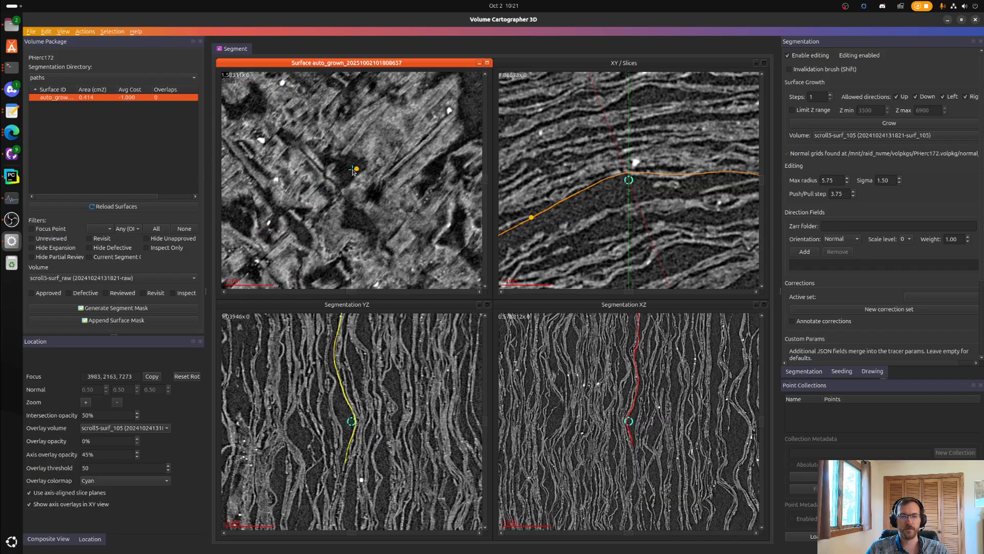
key(a)
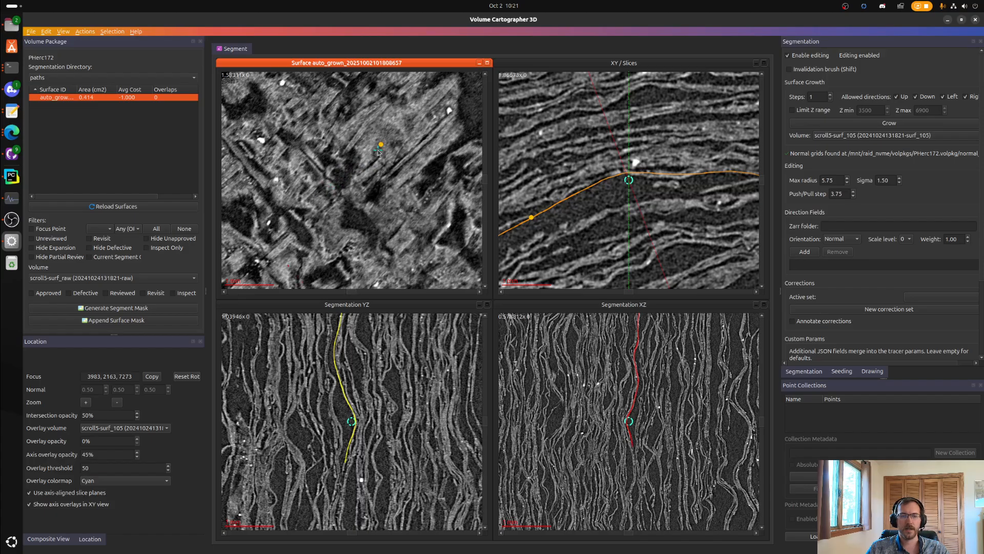
key(a)
key(a)
key(a)
key(a)
- Push/pull the surface at the dark patch beside the elongated gap onto papyrus, and review the corrected area
right_drag(339, 188, 427, 135)
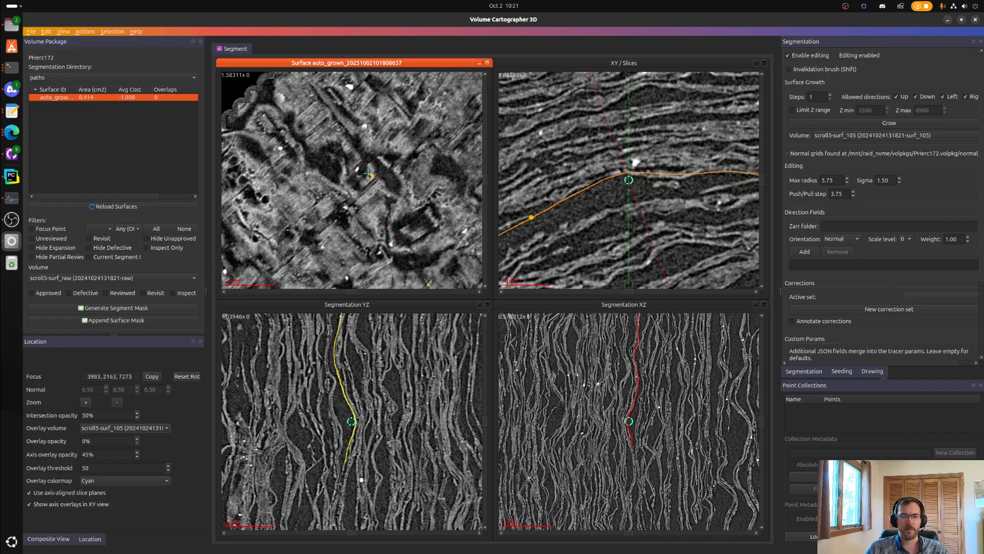
key(a)
key(a)
key(a)
key(a)
key(a)
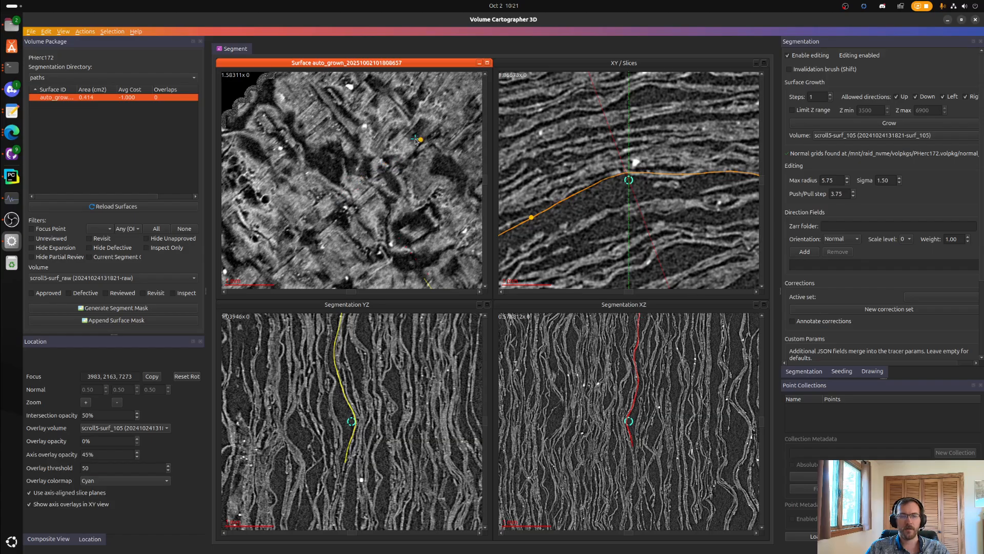
right_drag(433, 119, 353, 208)
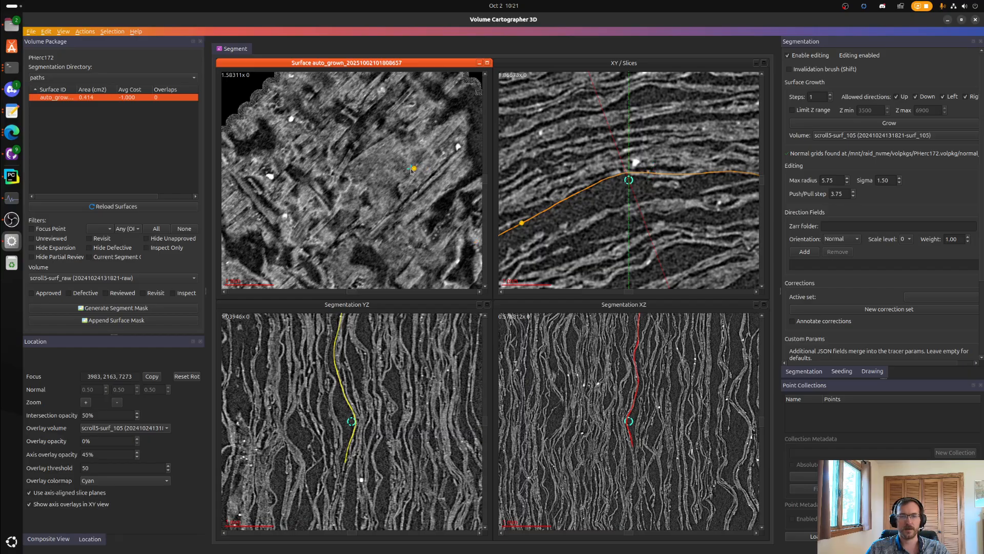
scroll(410, 168, down, 2)
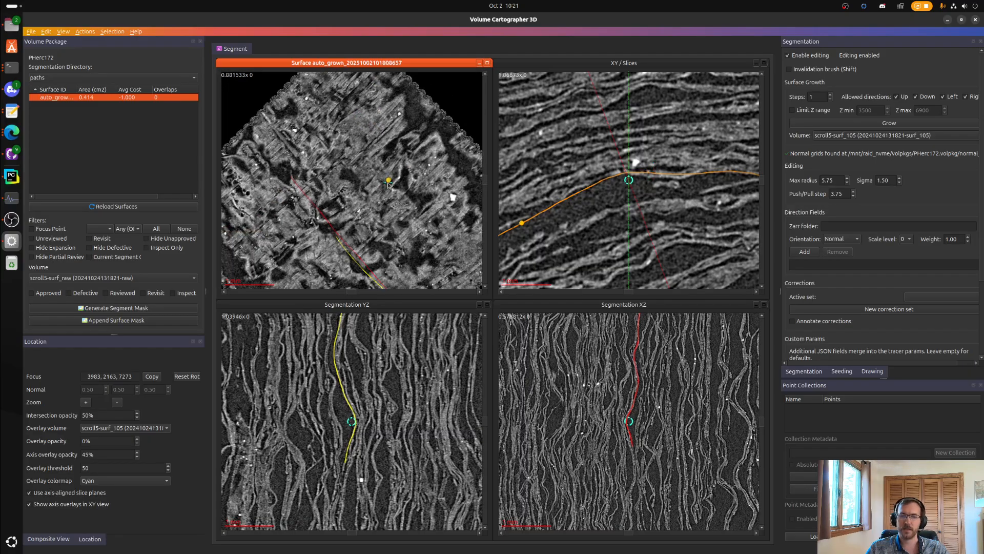
- Inspect the damaged areas across the surface, focus the slice views on the dark hole near its middle, and show the volume overlay
scroll(379, 245, up, 2)
right_drag(380, 243, 334, 196)
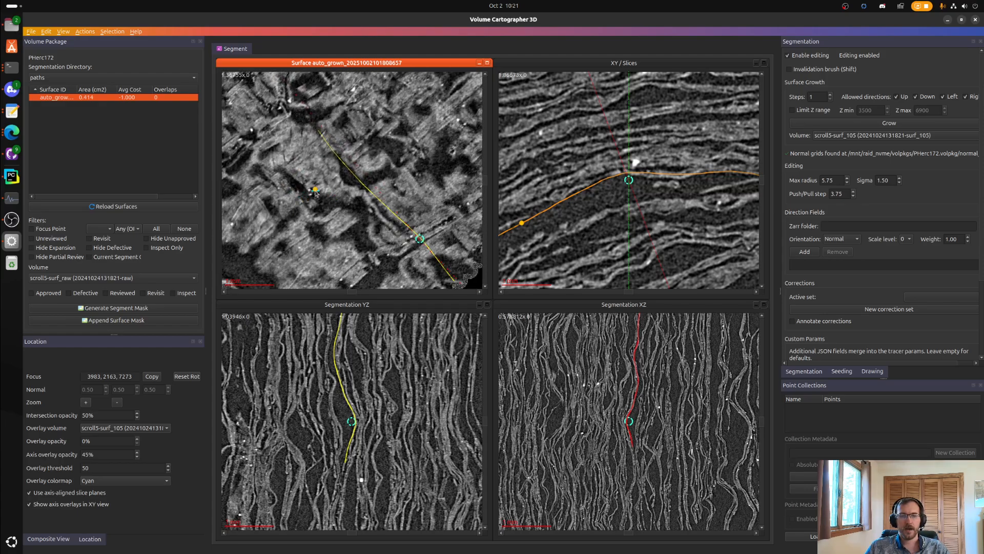
right_drag(445, 157, 350, 211)
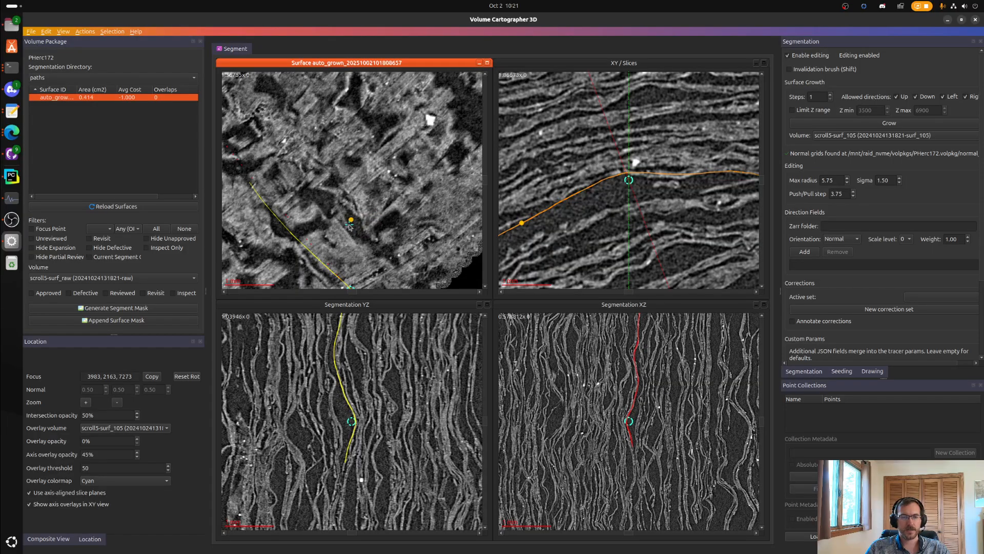
right_drag(399, 155, 364, 230)
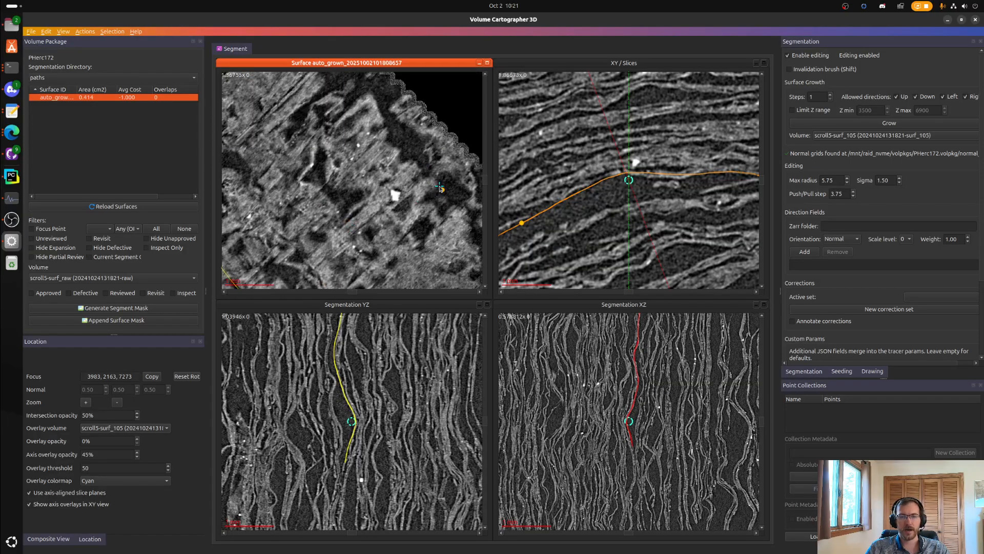
right_drag(355, 163, 390, 155)
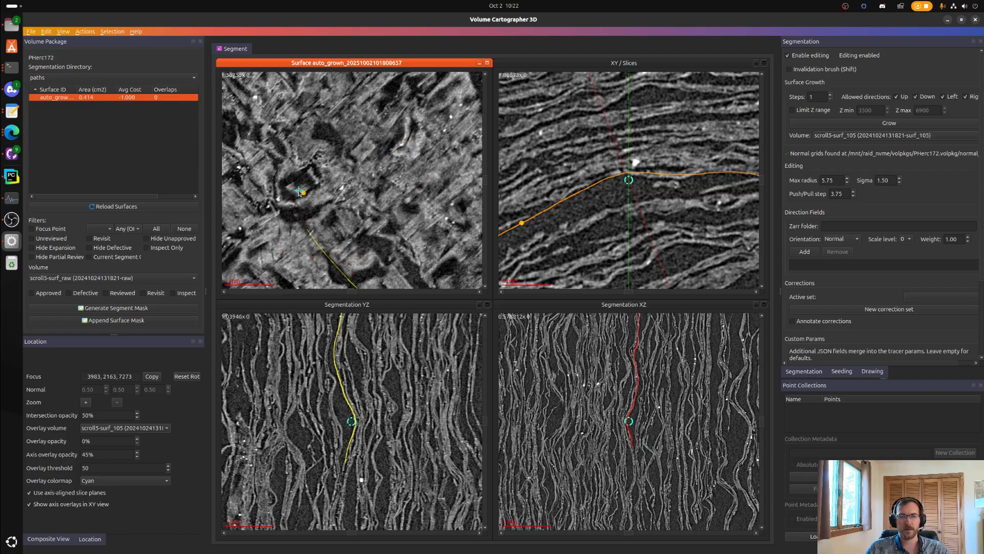
scroll(312, 198, down, 2)
scroll(317, 207, up, 3)
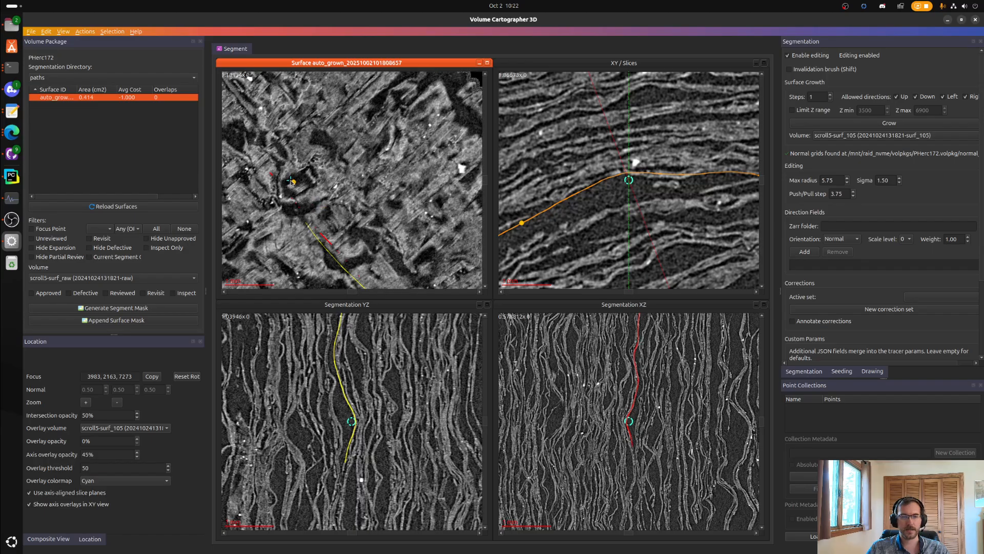
ctrl+click(290, 181)
key(space)
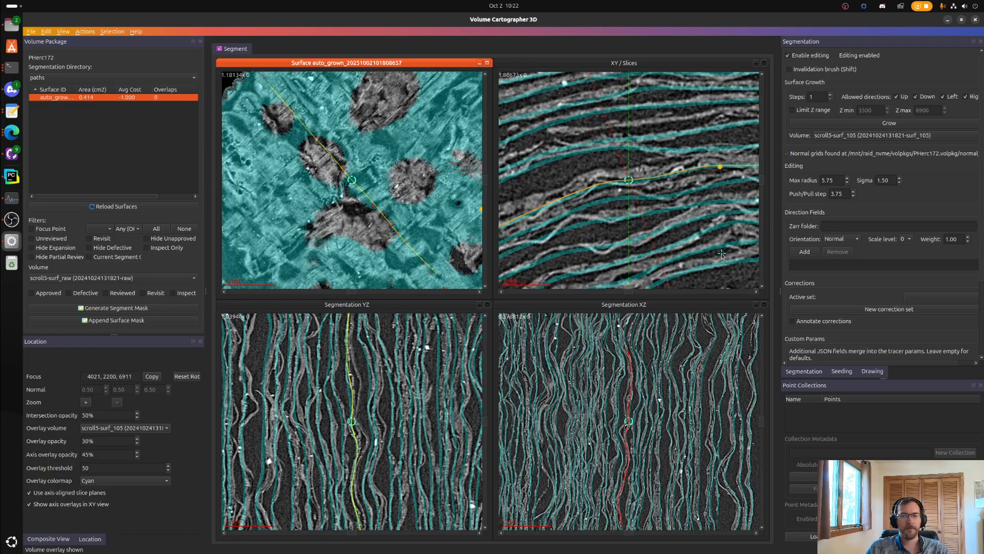
- Examine how closely the segment line follows the overlaid papyrus sheet in the XY slice, out to where the segment ends
right_drag(563, 224, 669, 205)
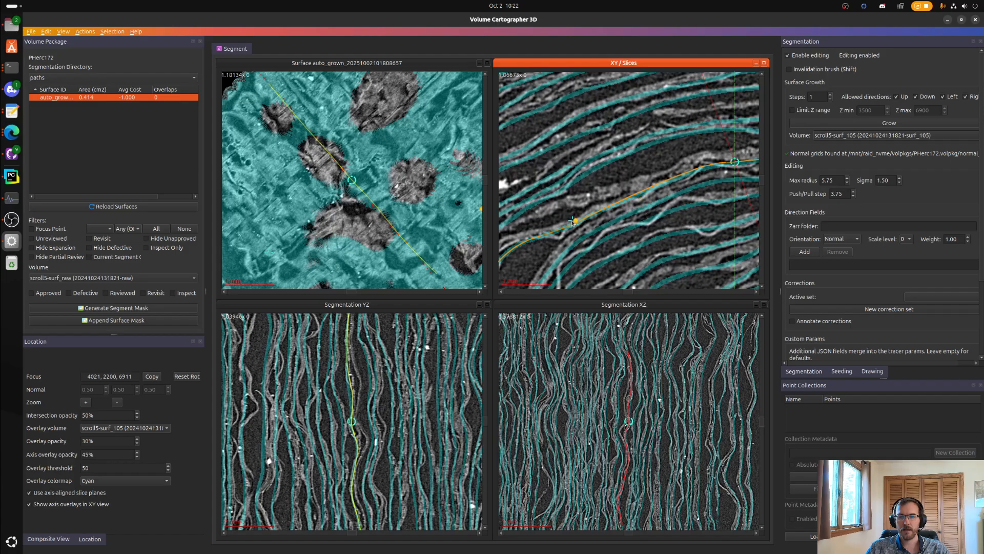
scroll(573, 222, down, 2)
scroll(616, 210, down, 2)
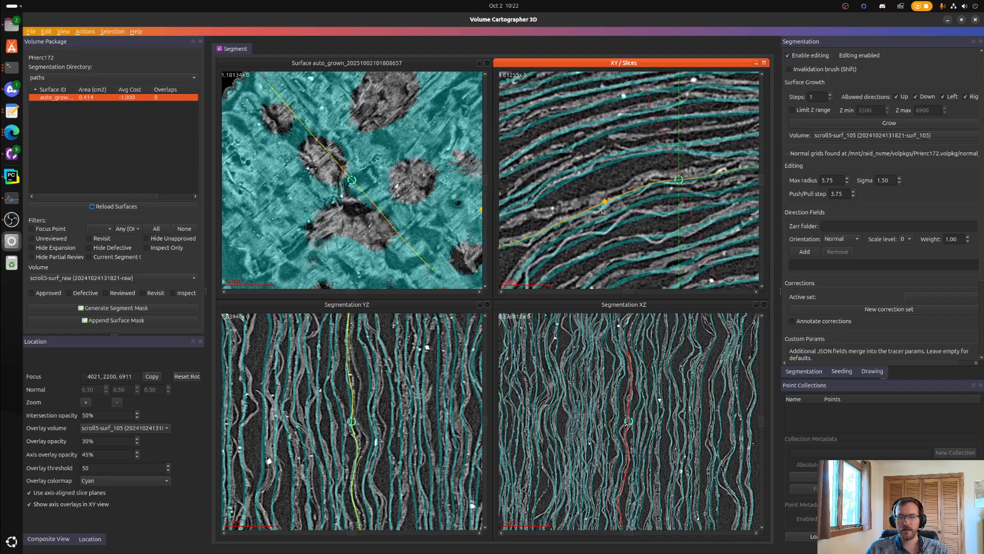
right_drag(570, 270, 712, 197)
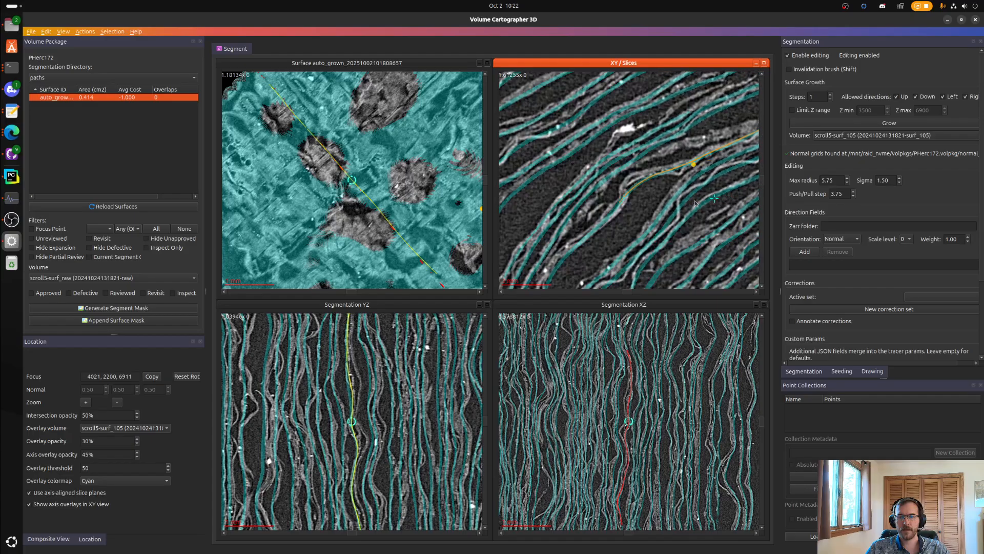
right_drag(630, 217, 609, 236)
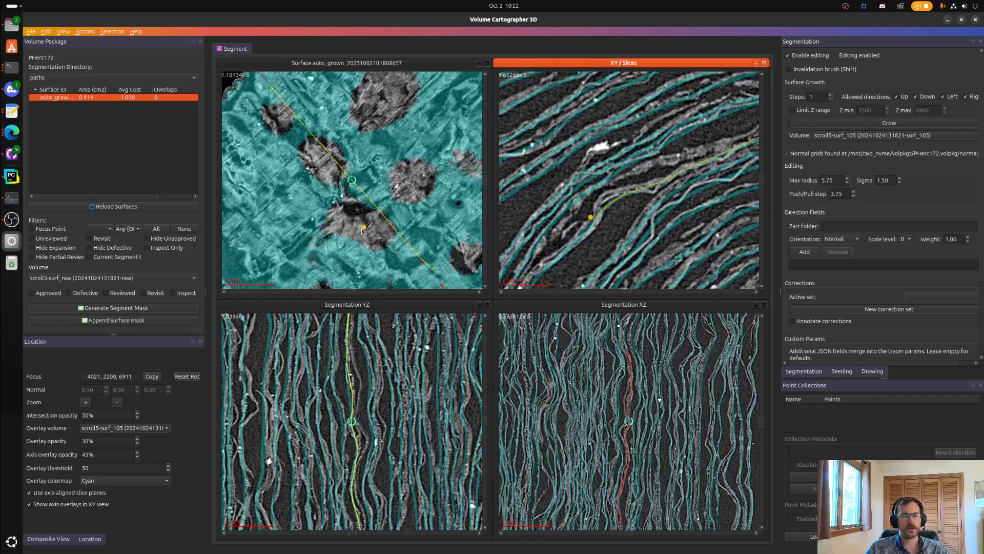
scroll(406, 211, down, 5)
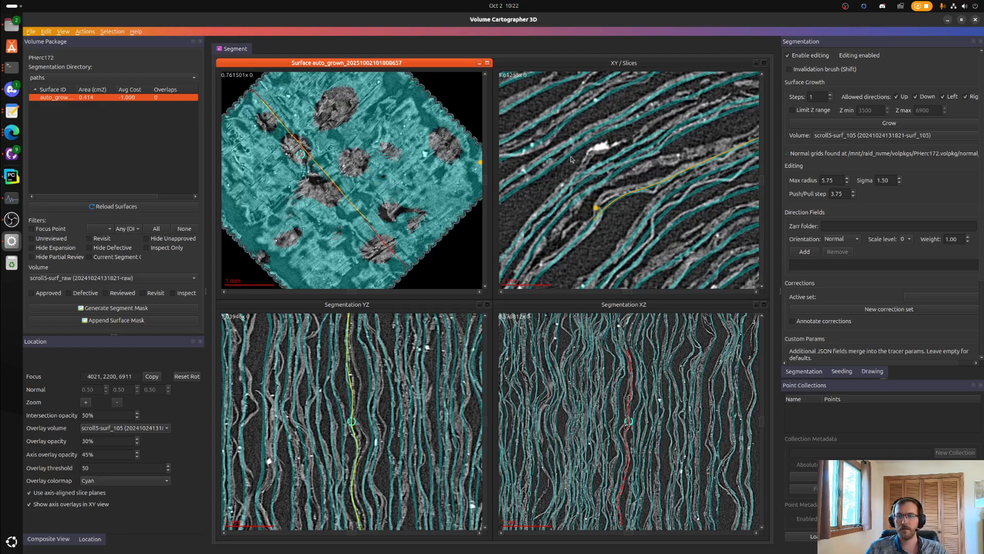
- Set the surface growth to 10 steps and check the XY slice from the focus point to the segment's end
double_click(820, 99)
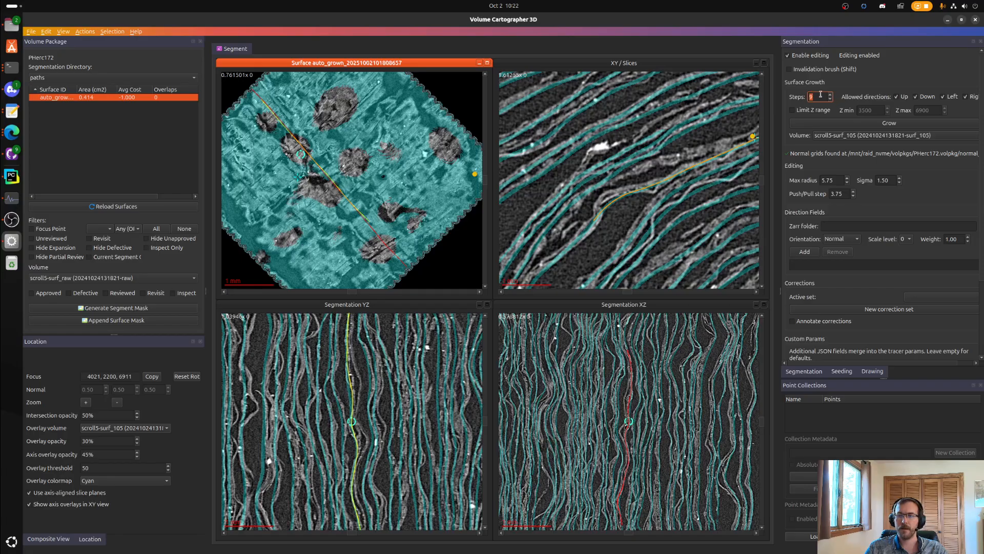
scroll(685, 175, down, 2)
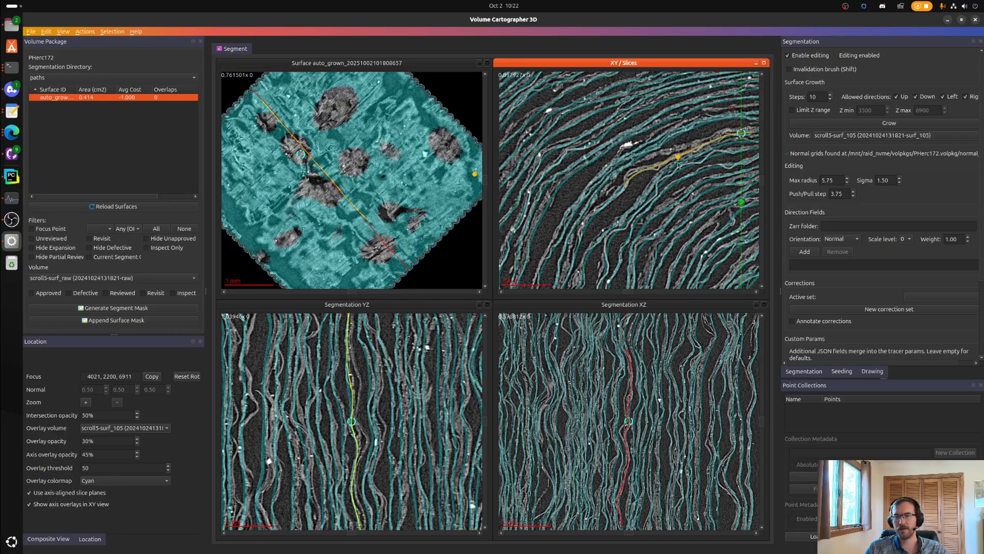
right_drag(735, 180, 612, 211)
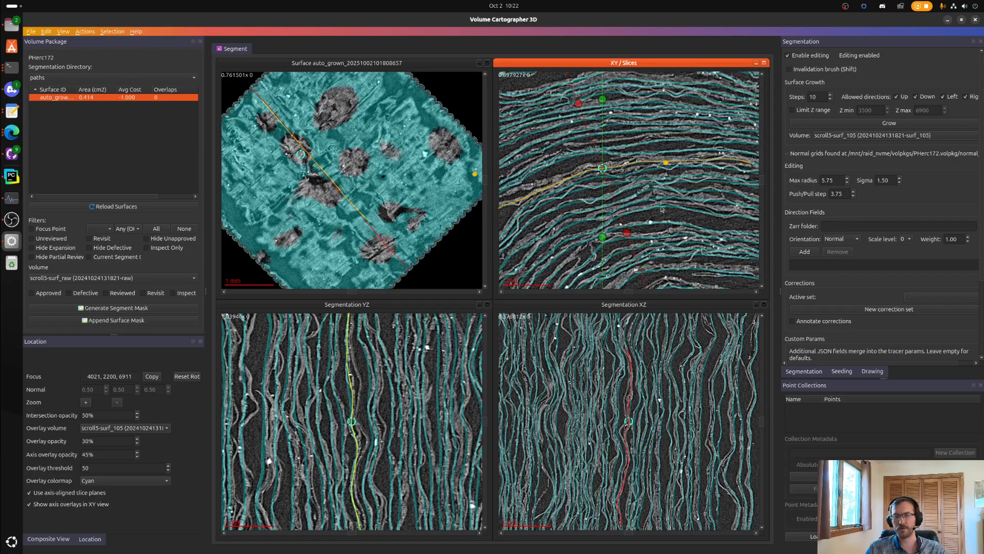
mouse_move(724, 196)
right_down()
mouse_move(625, 210)
mouse_move(743, 220)
right_up()
scroll(408, 179, down, 1)
scroll(742, 221, up, 2)
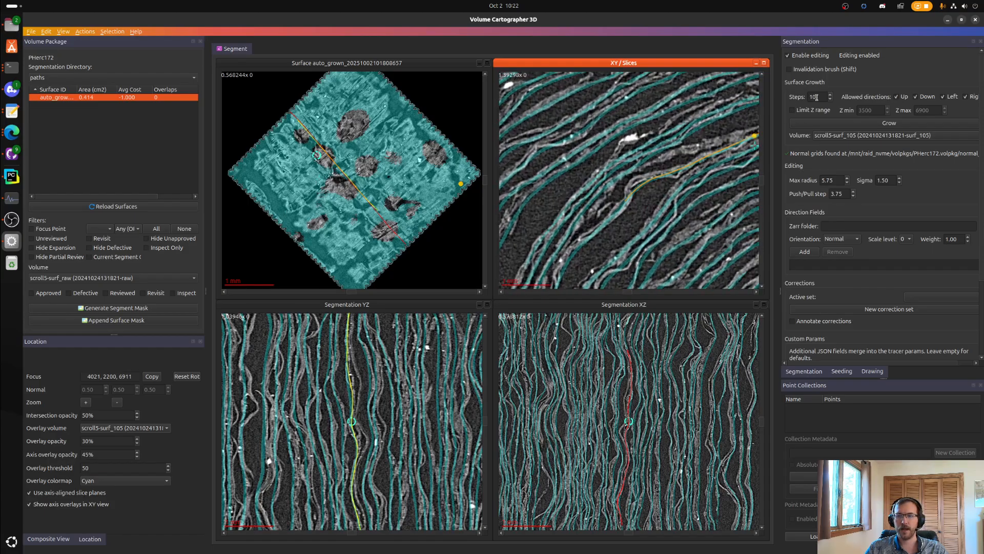
right_drag(648, 217, 623, 220)
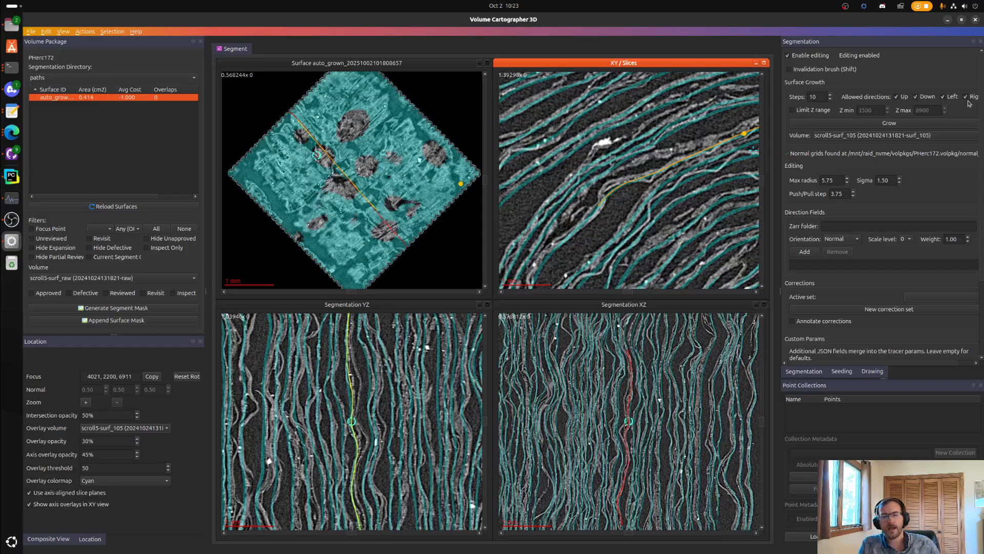
- Examine the holes and outer edges of the surface patch and compare them with the segment line in the XY slice
scroll(369, 190, up, 4)
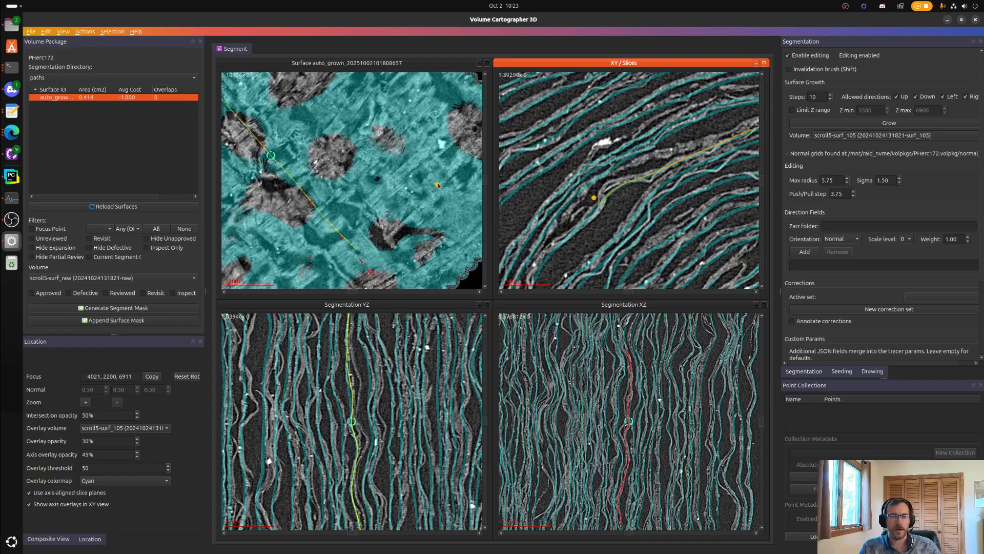
scroll(437, 185, down, 4)
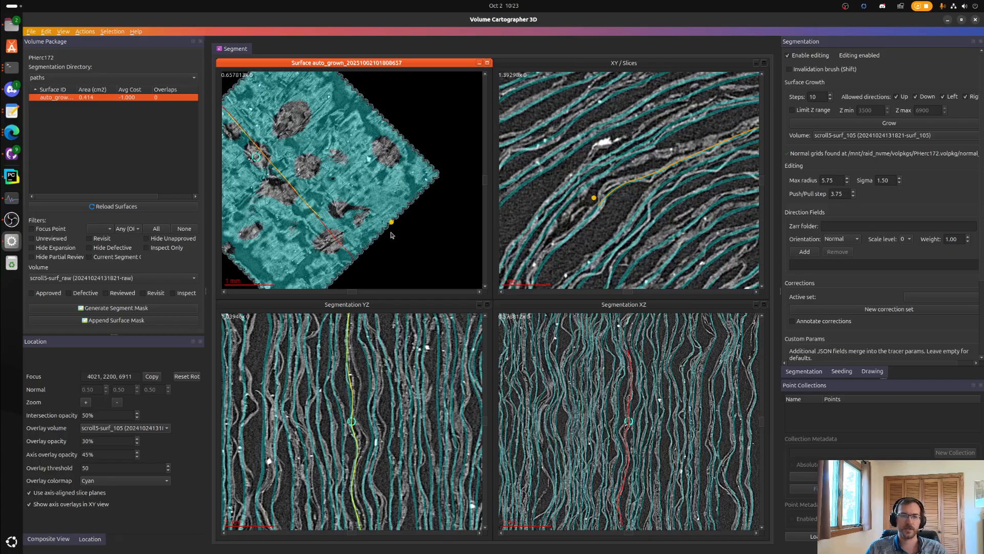
click(703, 178)
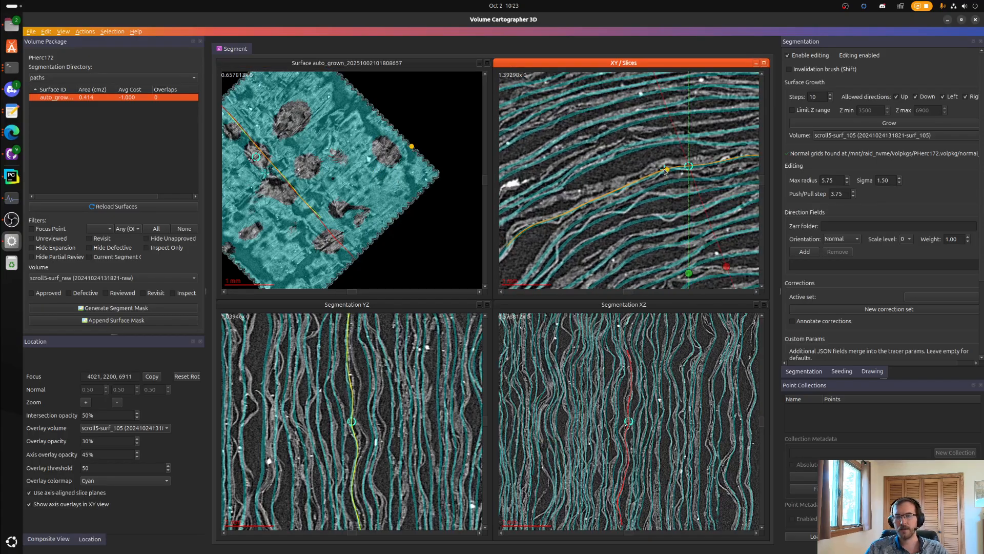
scroll(386, 182, up, 2)
click(406, 199)
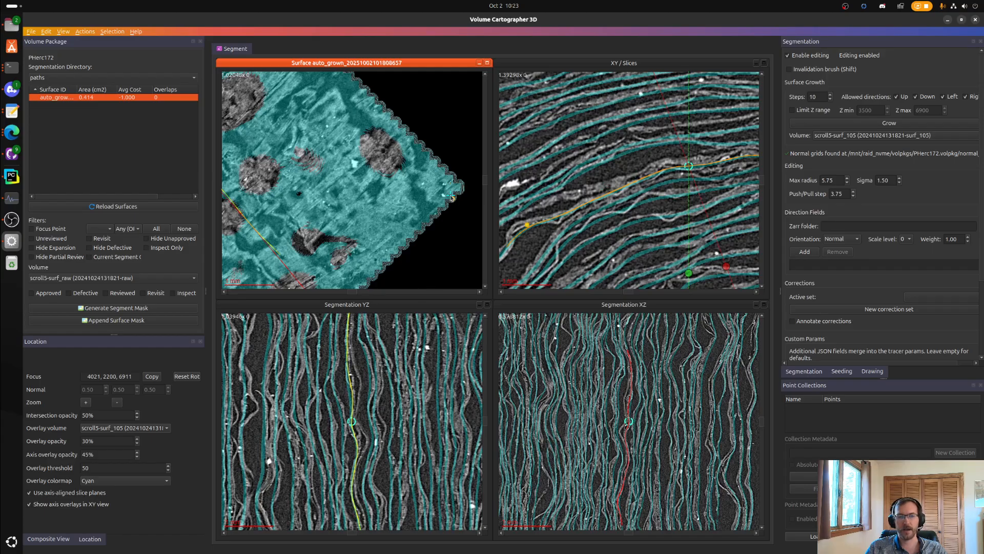
scroll(374, 183, down, 2)
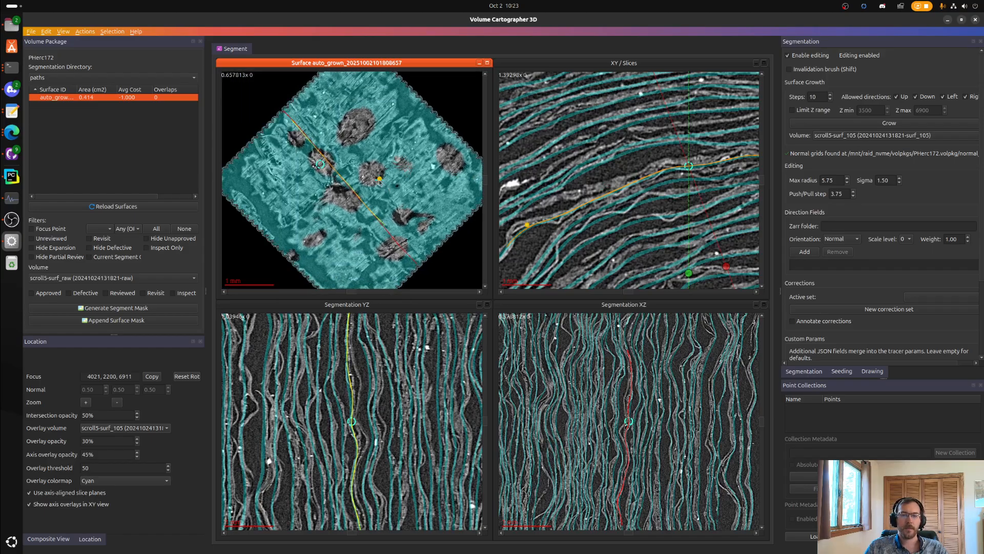
scroll(334, 193, up, 2)
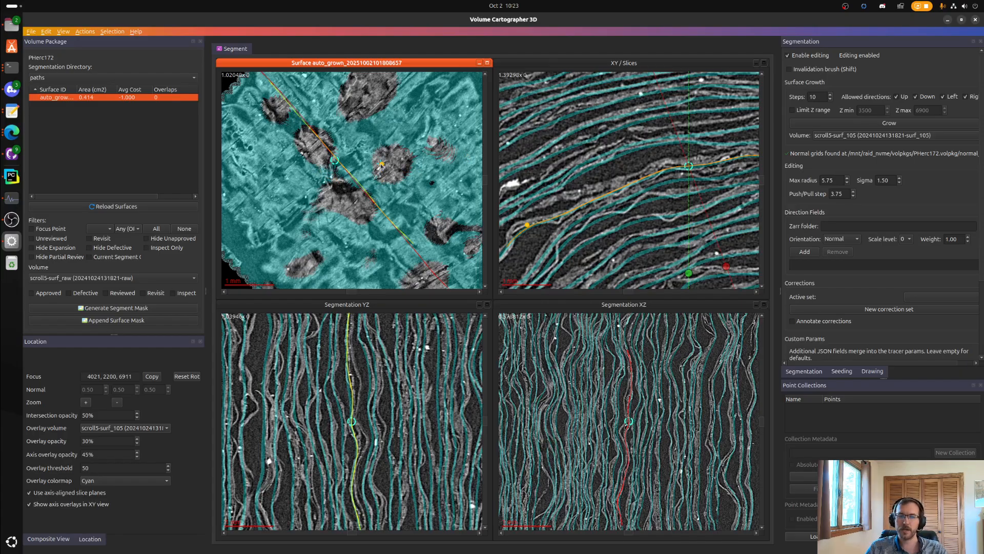
scroll(382, 165, down, 2)
right_drag(387, 165, 376, 180)
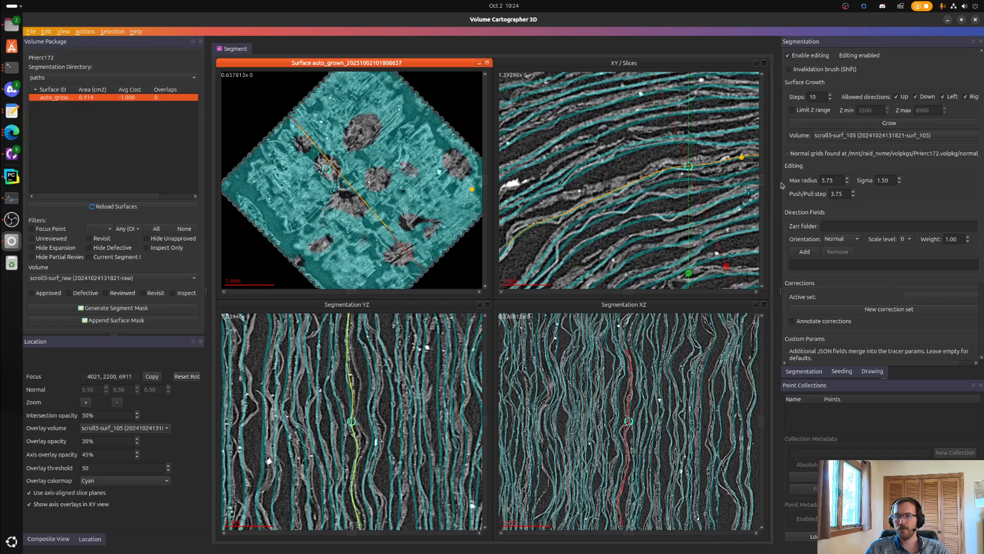
- Widen the Segmentation panel so that all four allowed growth directions are fully readable
drag(782, 185, 773, 185)
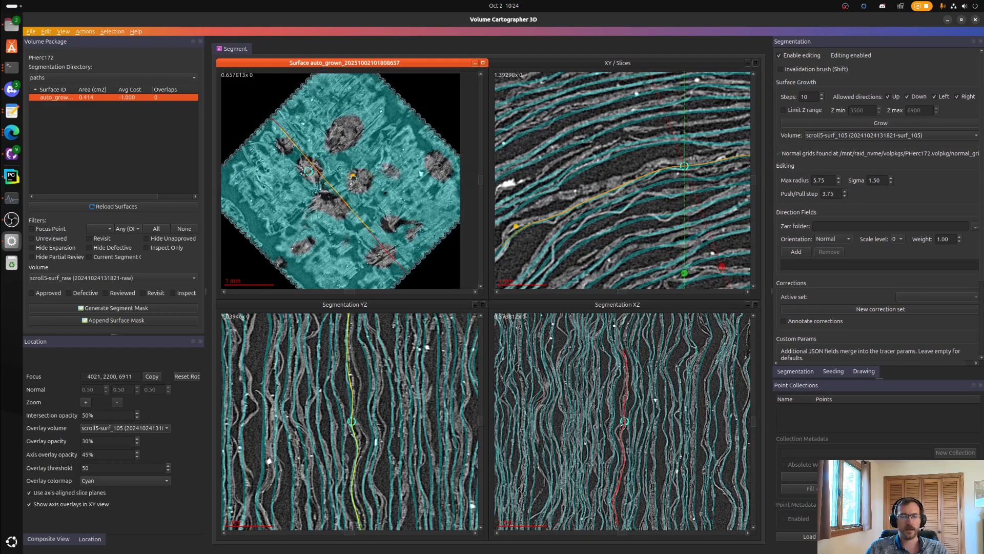
scroll(353, 178, up, 3)
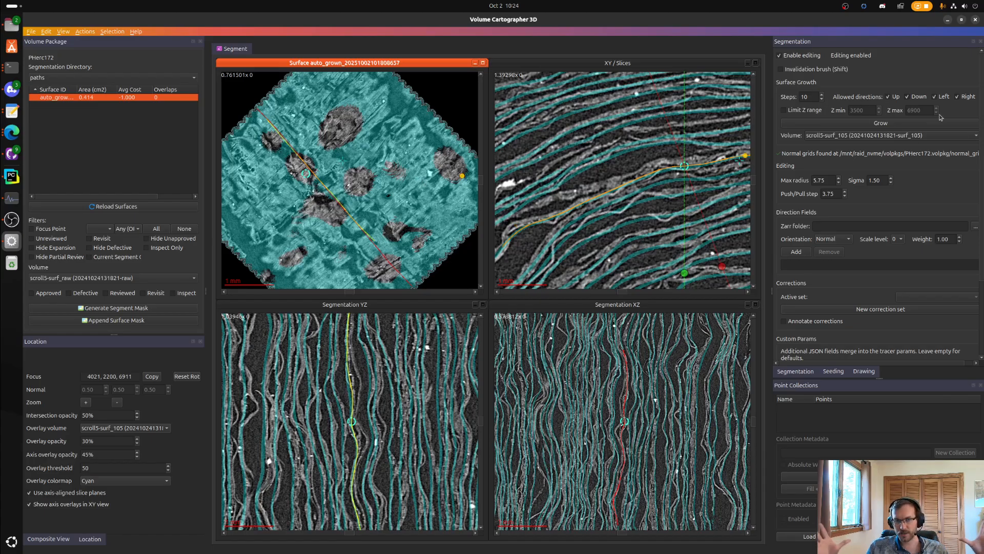
scroll(377, 203, down, 6)
scroll(378, 204, down, 2)
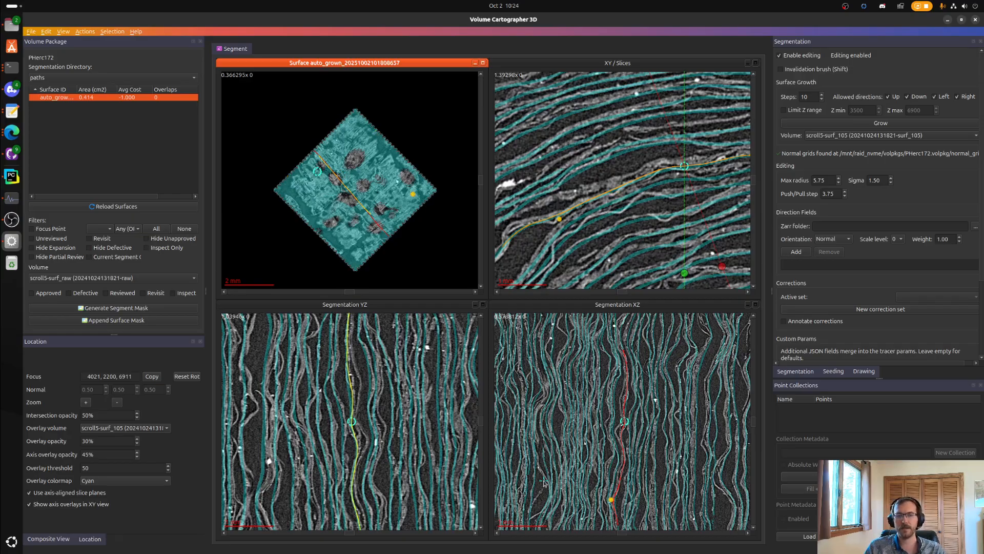
- Focus the slice views on the middle of the surface patch and inspect the gaps around it
click(350, 180)
scroll(370, 181, up, 2)
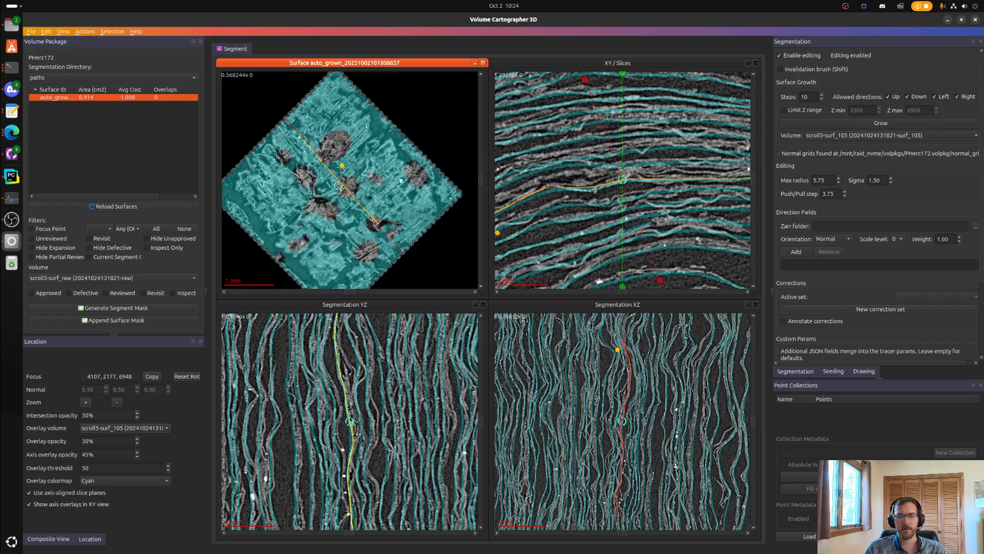
scroll(363, 167, up, 2)
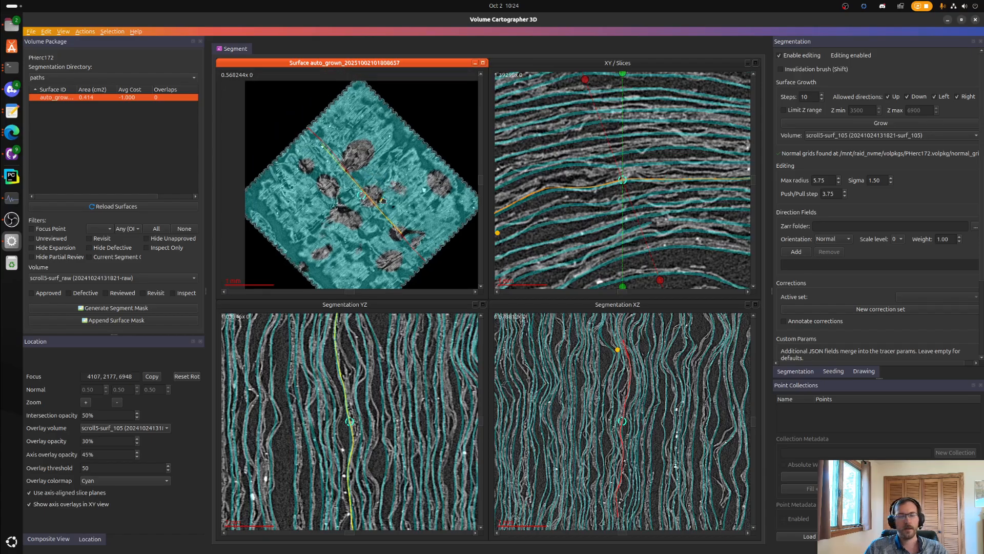
scroll(354, 202, down, 2)
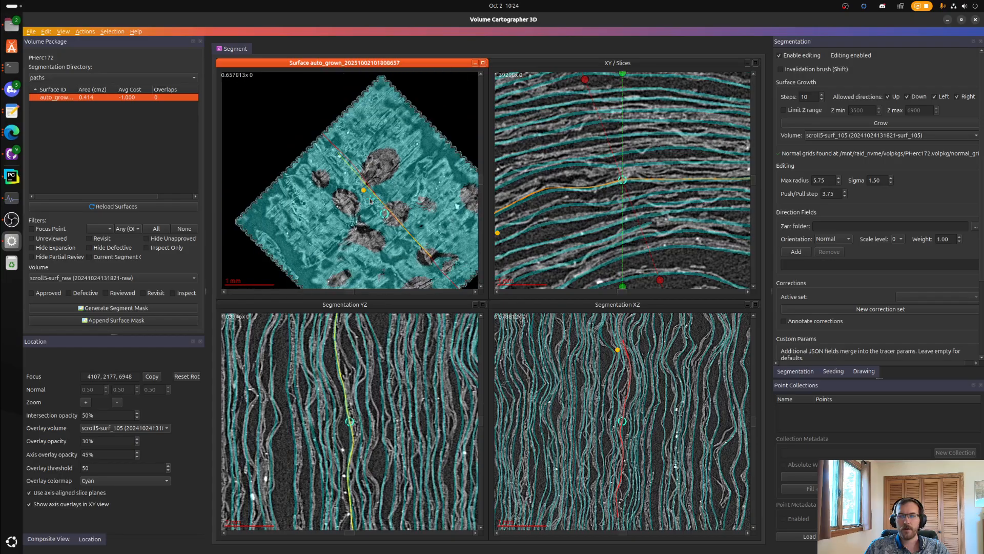
scroll(350, 194, down, 1)
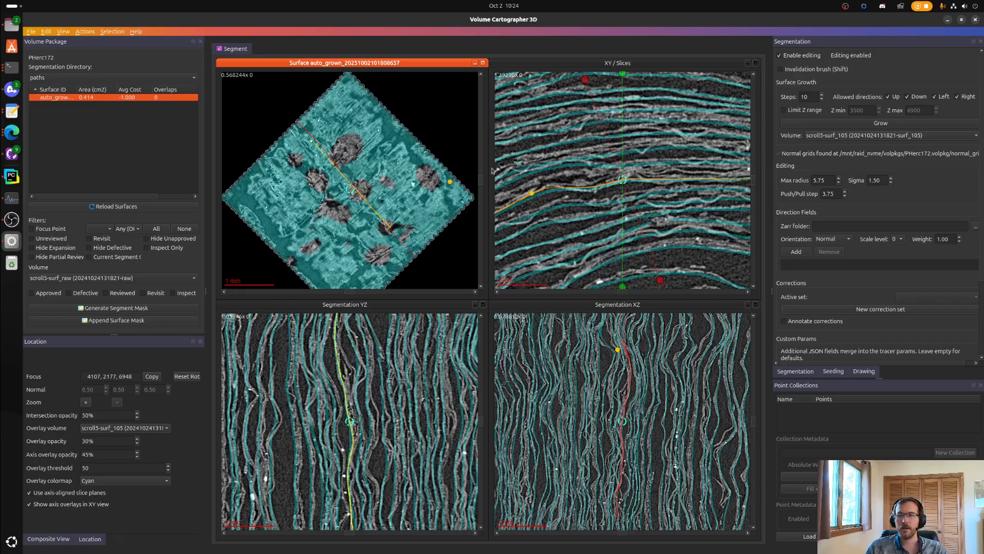
- Grow the surface 10 steps in all allowed directions and check the tracer output in the terminal
right_drag(372, 196, 373, 192)
key(5)
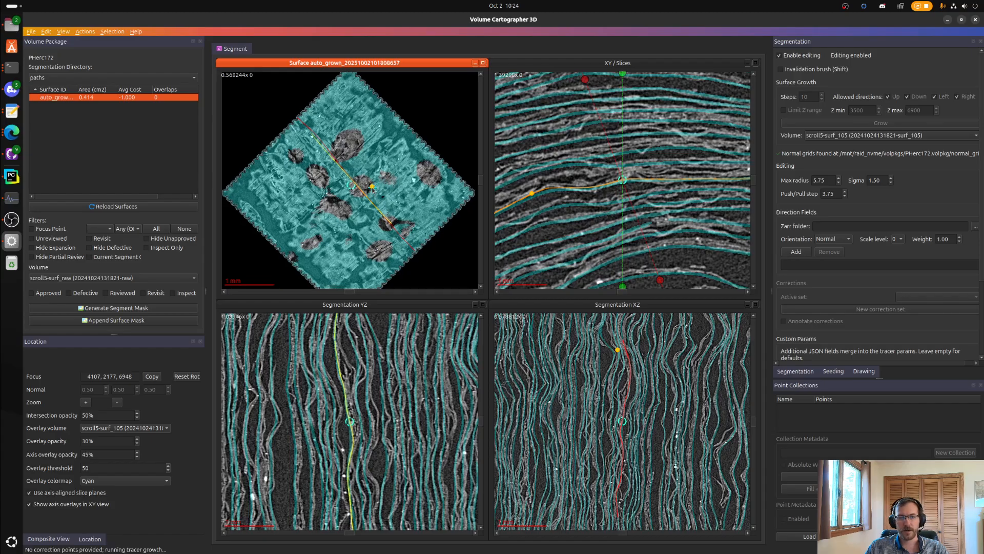
click(11, 67)
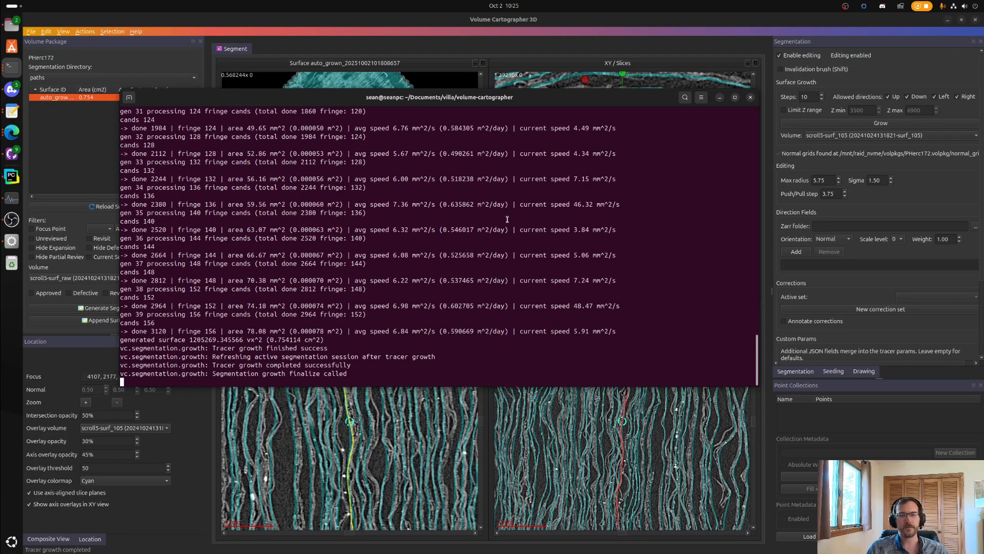
click(401, 64)
- Focus the slice views near the left corner of the grown surface and inspect the segment line in the XY and XZ slices
scroll(333, 194, down, 2)
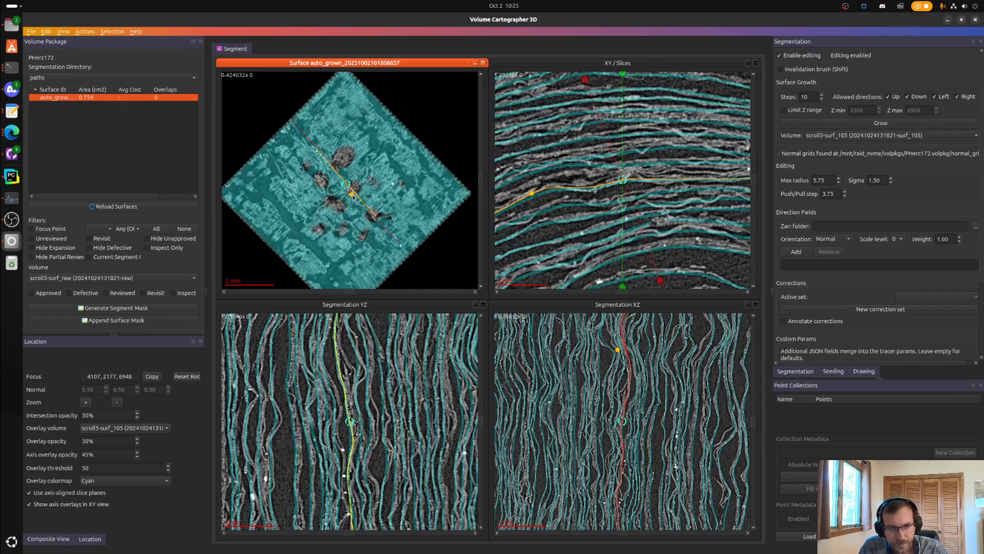
click(239, 197)
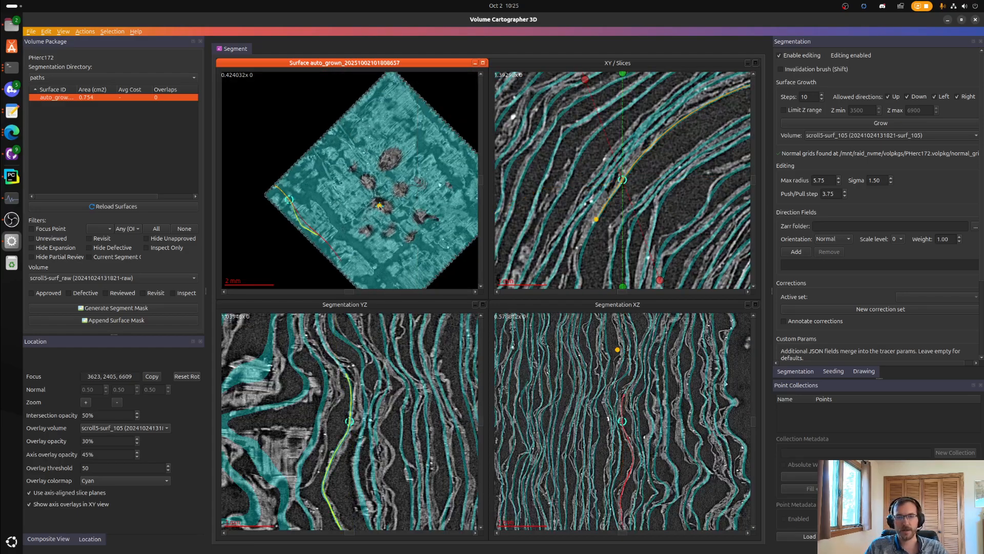
scroll(565, 232, up, 1)
scroll(572, 379, up, 5)
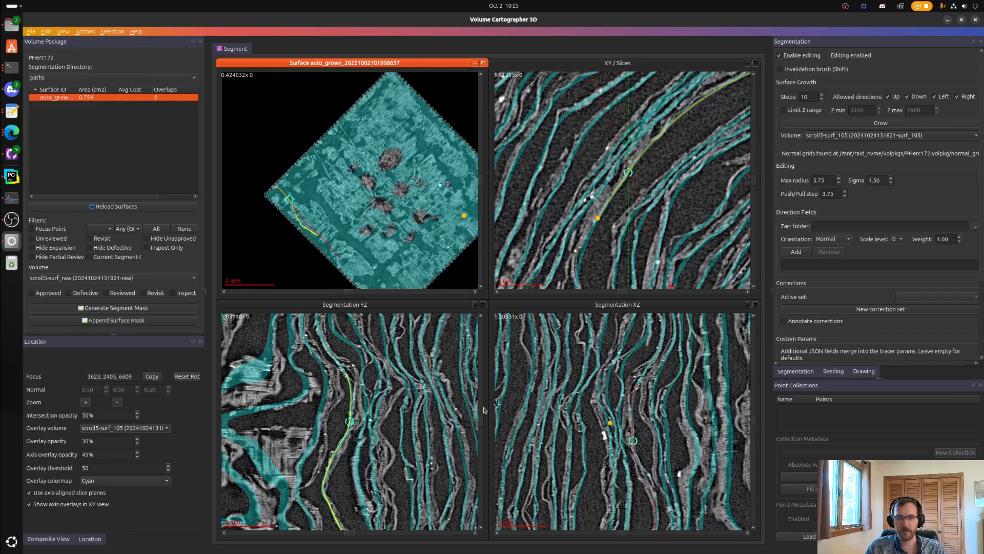
- Focus the slice views in turn near the top, right and bottom corners of the grown surface and inspect the segment line there
scroll(374, 425, up, 2)
right_drag(364, 390, 358, 392)
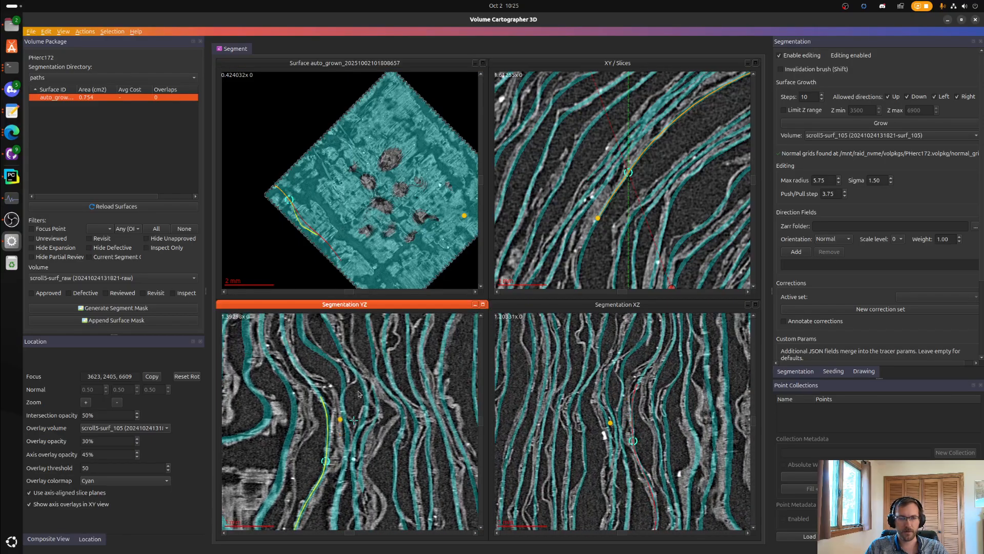
ctrl+click(391, 93)
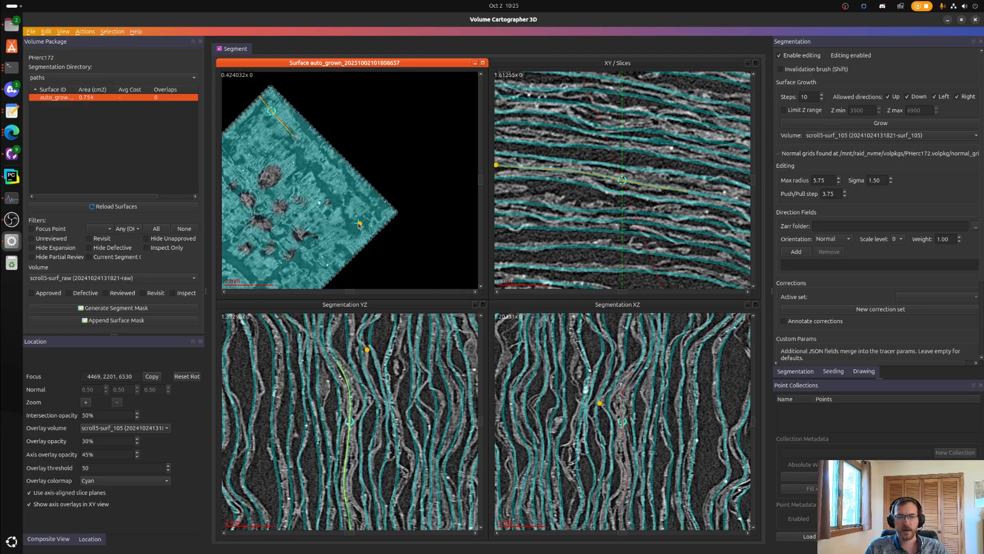
ctrl+click(361, 220)
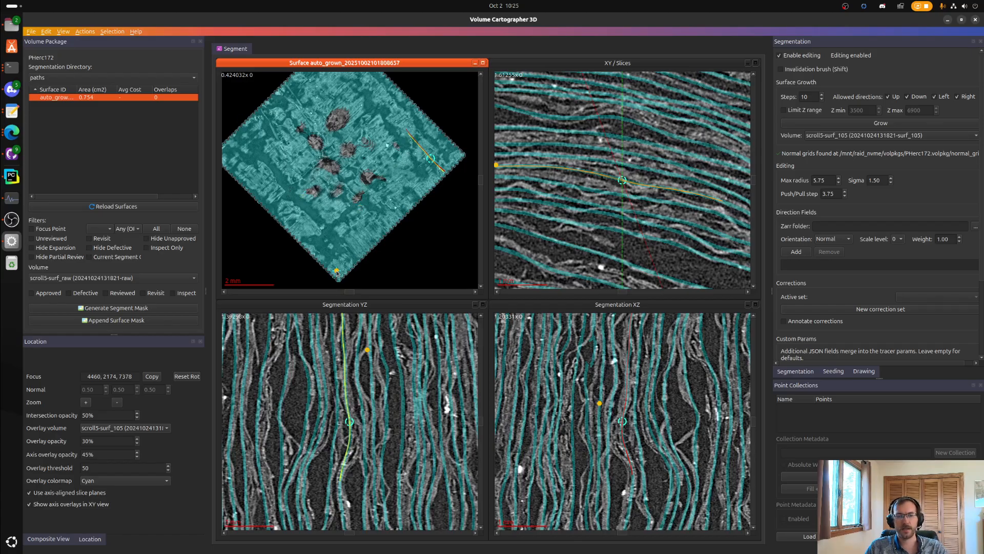
right_drag(309, 128, 308, 180)
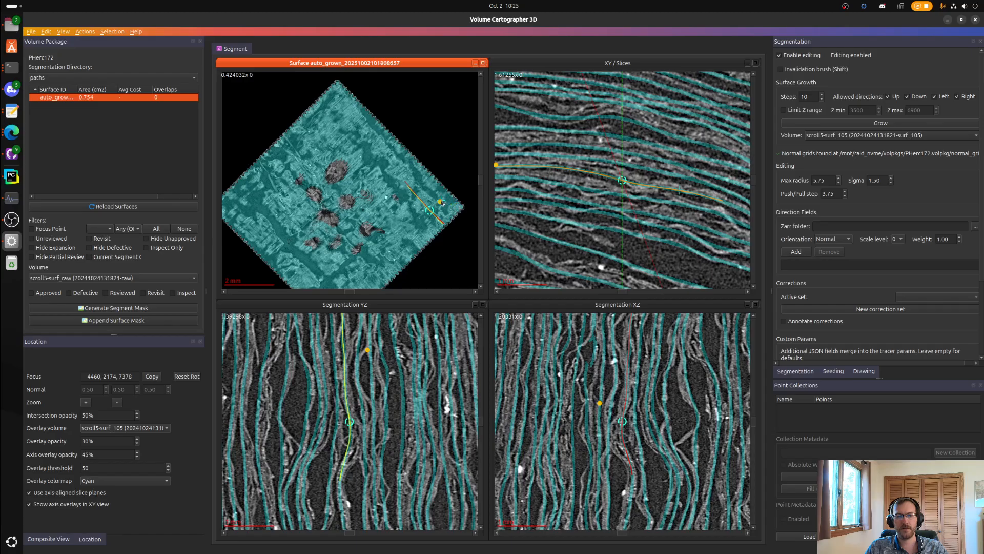
right_drag(267, 234, 282, 189)
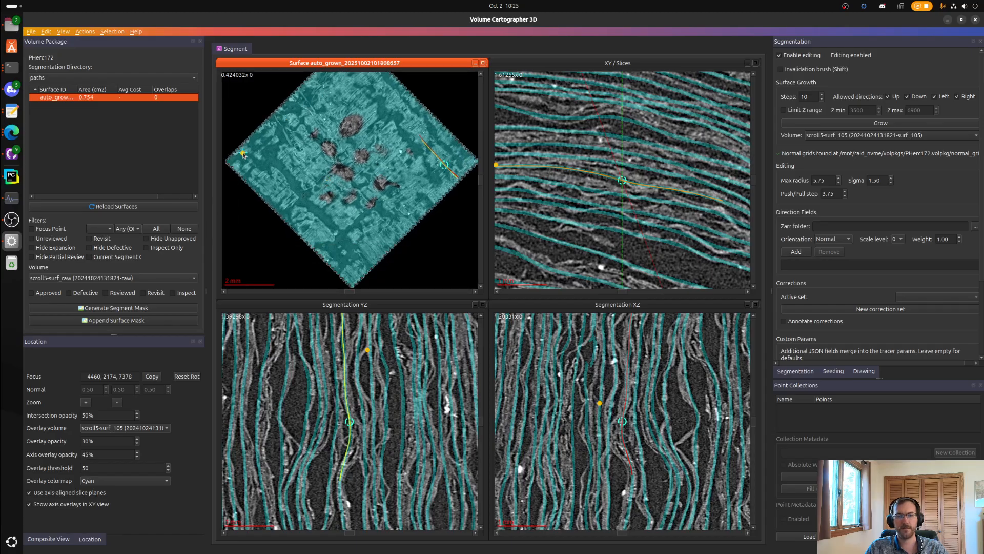
click(354, 271)
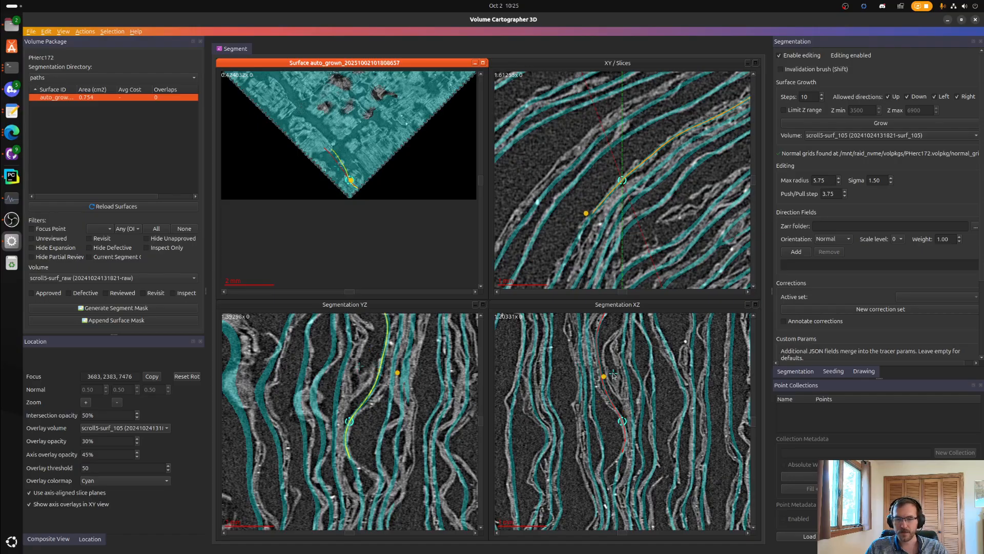
right_drag(406, 170, 403, 171)
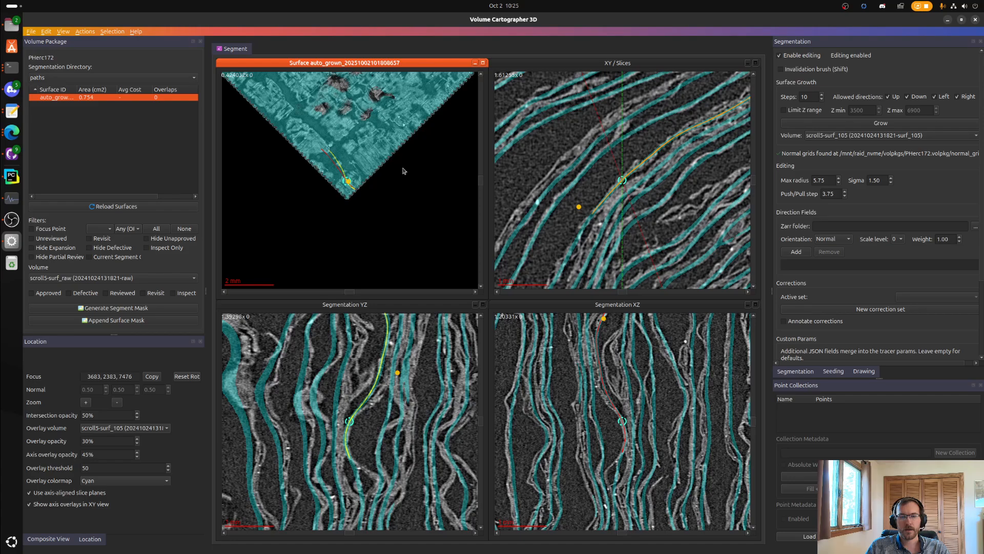
- Grow the surface another 10 steps in all allowed directions and check the tracer's progress
key(ctrl+g)
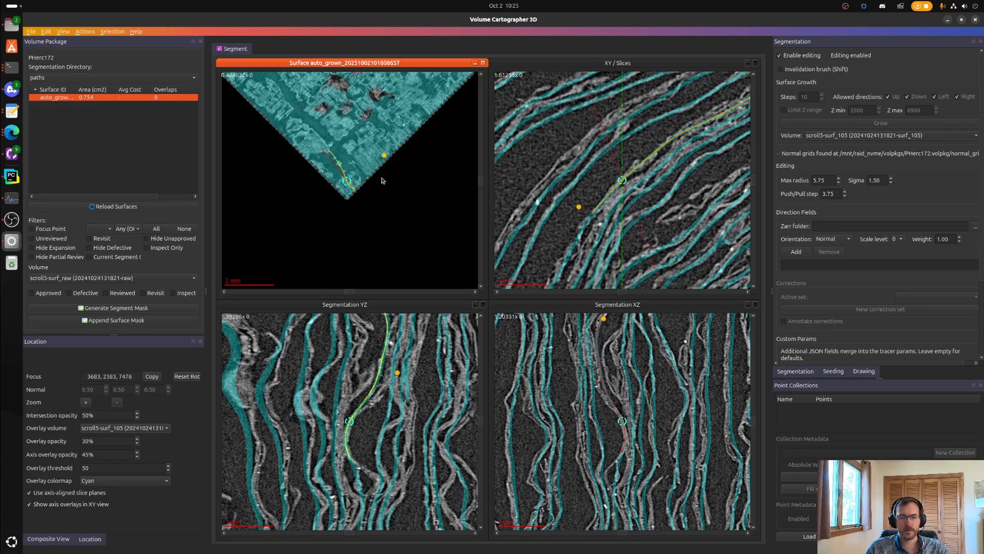
click(15, 75)
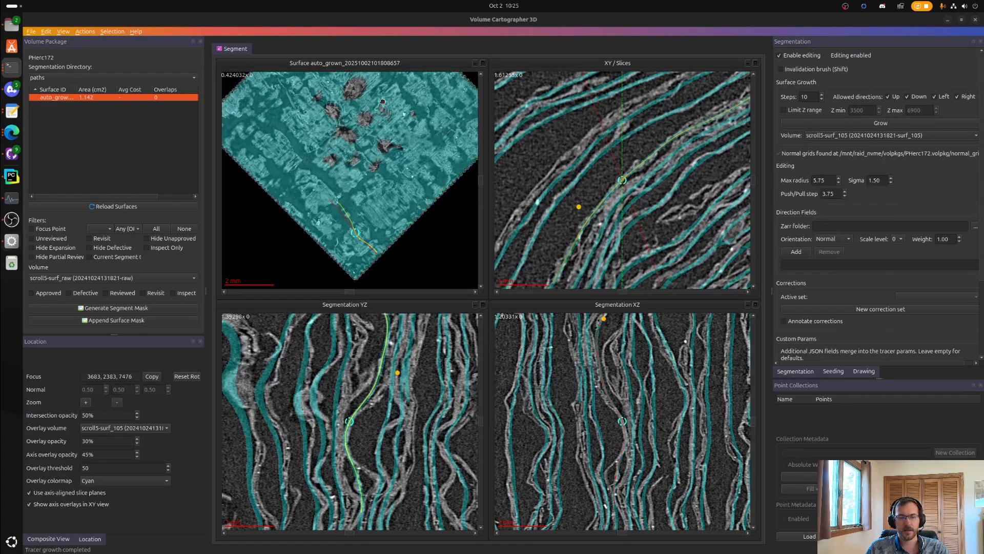
- Inspect the XZ slice, then focus the slice views on each corner of the enlarged surface and finally on its centre
mouse_move(644, 366)
right_down()
mouse_move(617, 483)
mouse_move(619, 447)
right_up()
scroll(619, 445, down, 3)
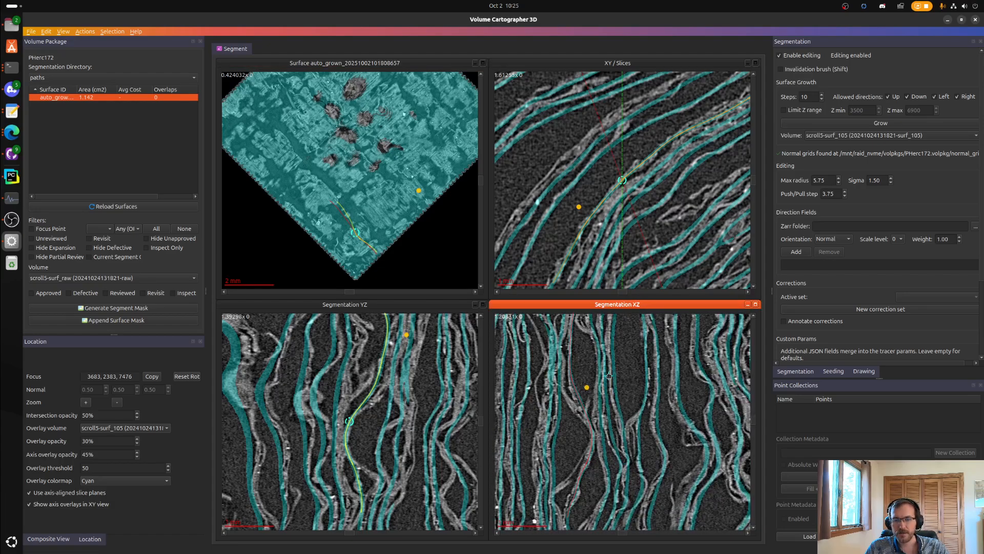
right_drag(627, 371, 615, 393)
scroll(377, 139, down, 2)
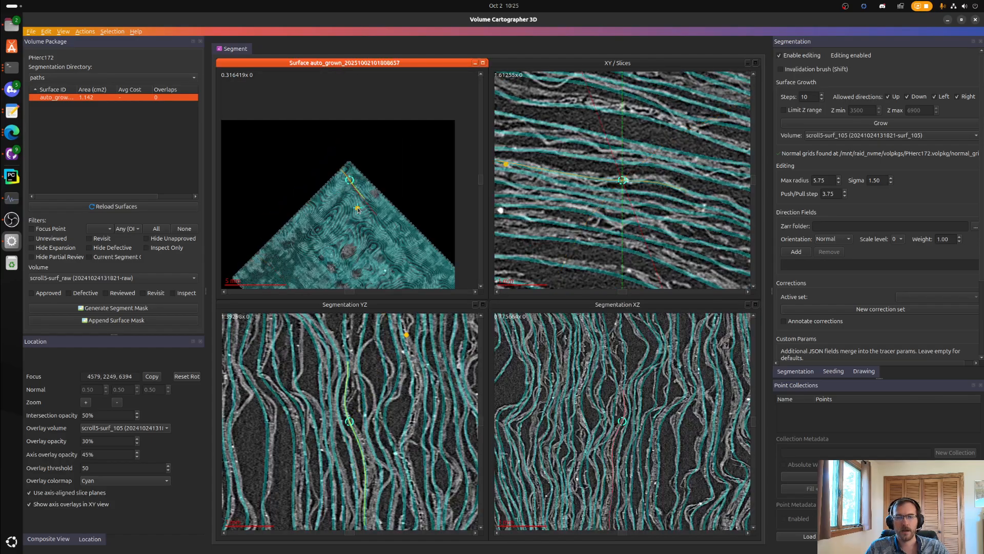
right_drag(293, 263, 362, 179)
click(315, 192)
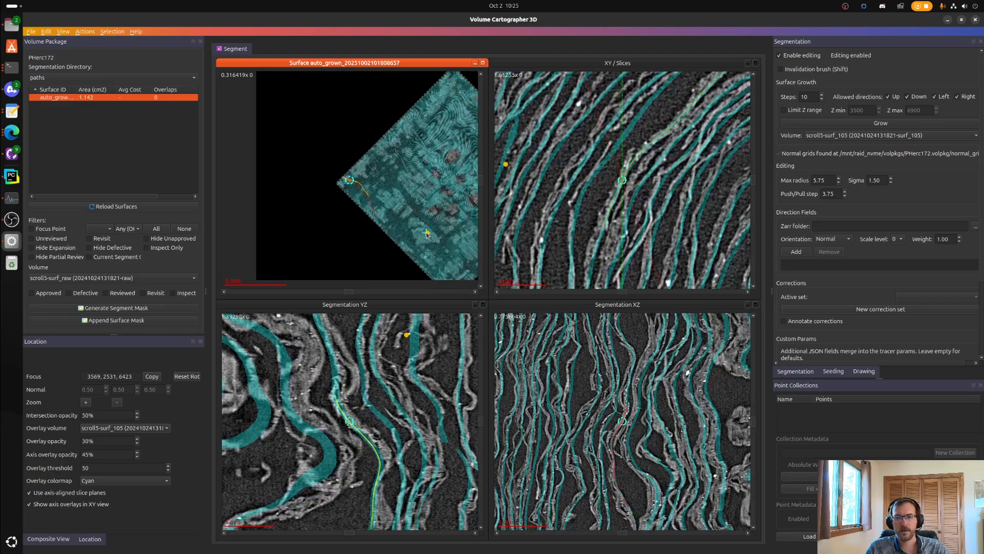
click(448, 186)
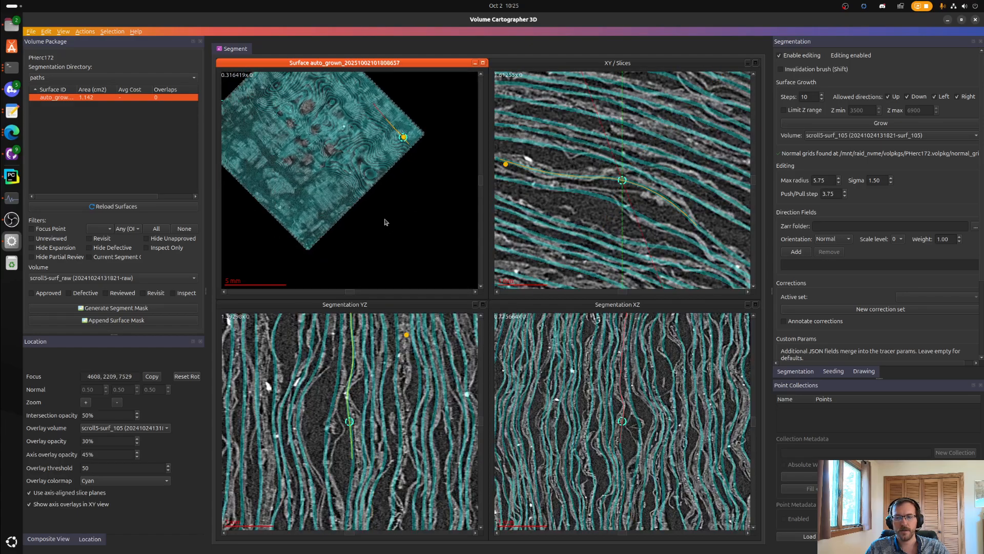
click(316, 227)
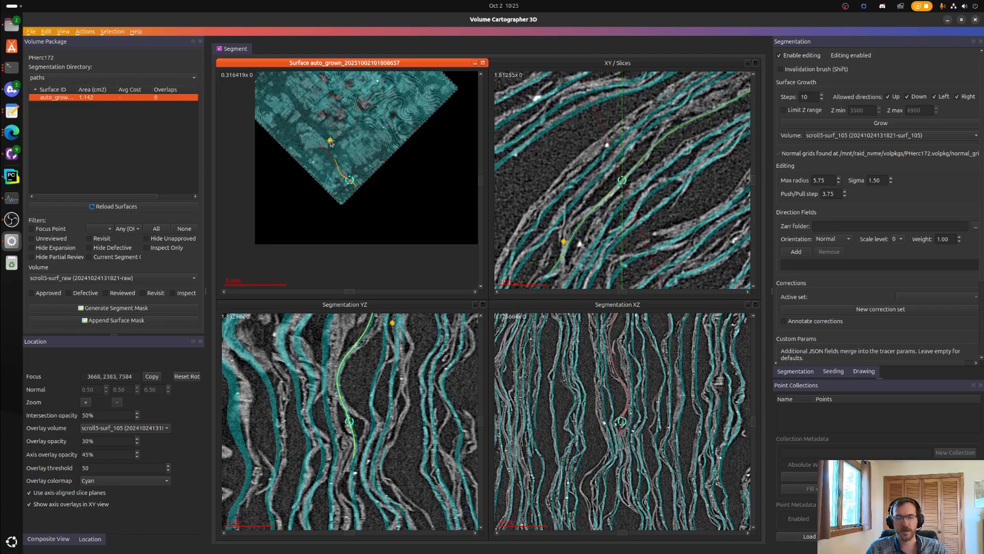
right_drag(330, 141, 350, 240)
click(361, 186)
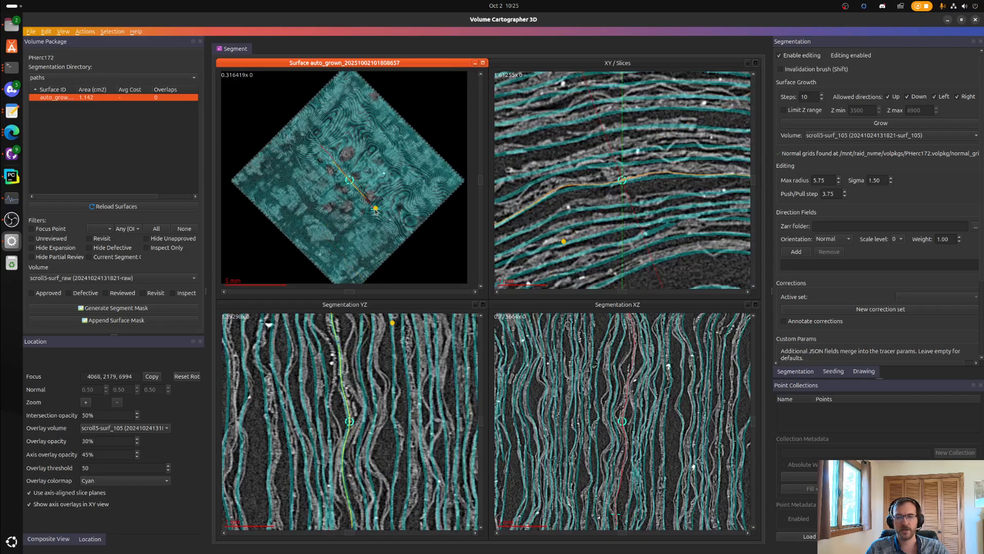
- Grow the surface another 10 steps in all allowed directions while inspecting the whole segment line in the XY slice
scroll(359, 250, down, 1)
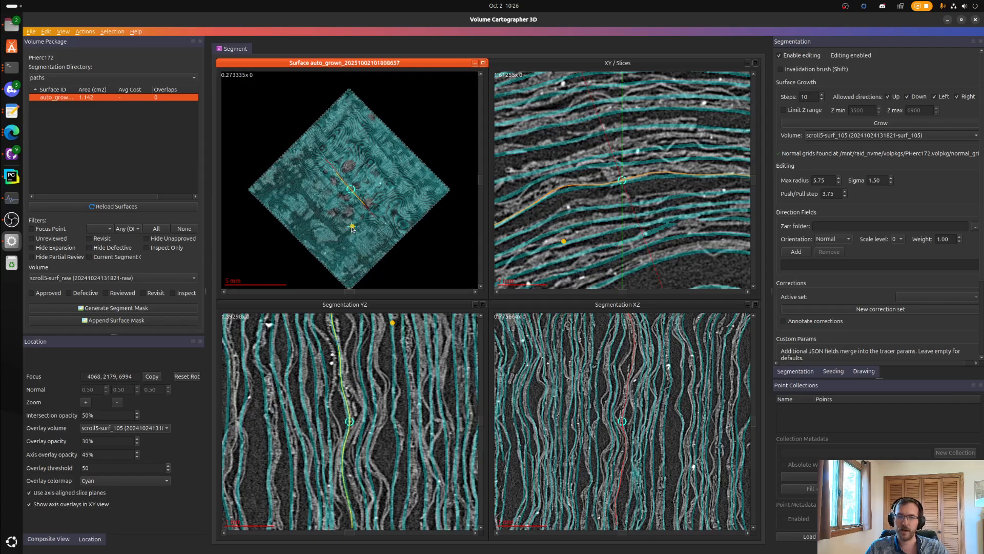
right_drag(358, 251, 354, 243)
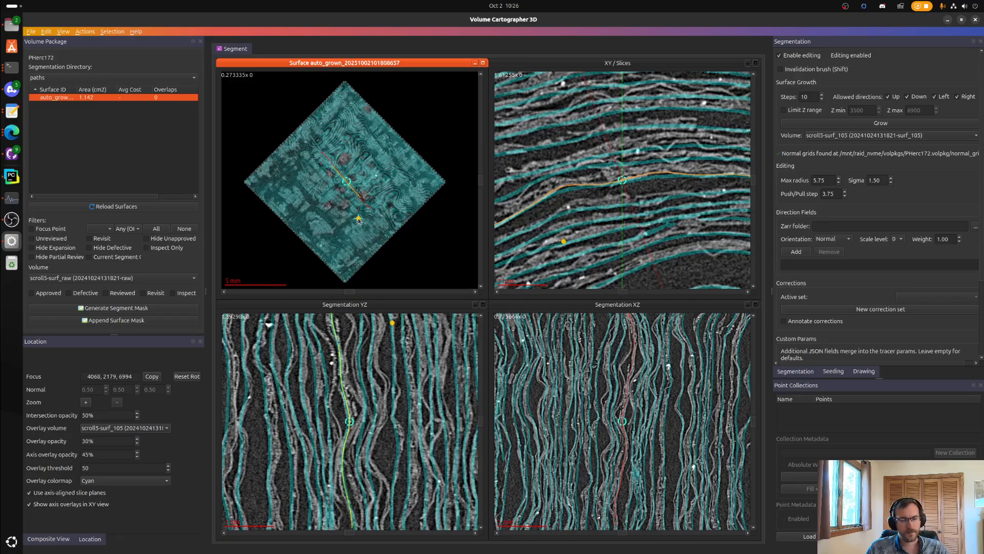
key(5)
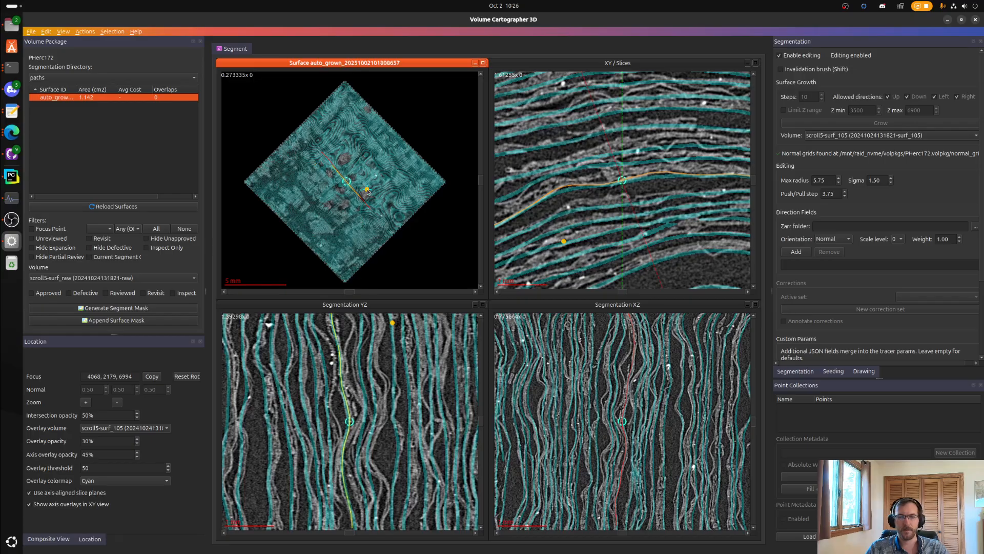
scroll(622, 171, down, 4)
right_drag(518, 232, 661, 177)
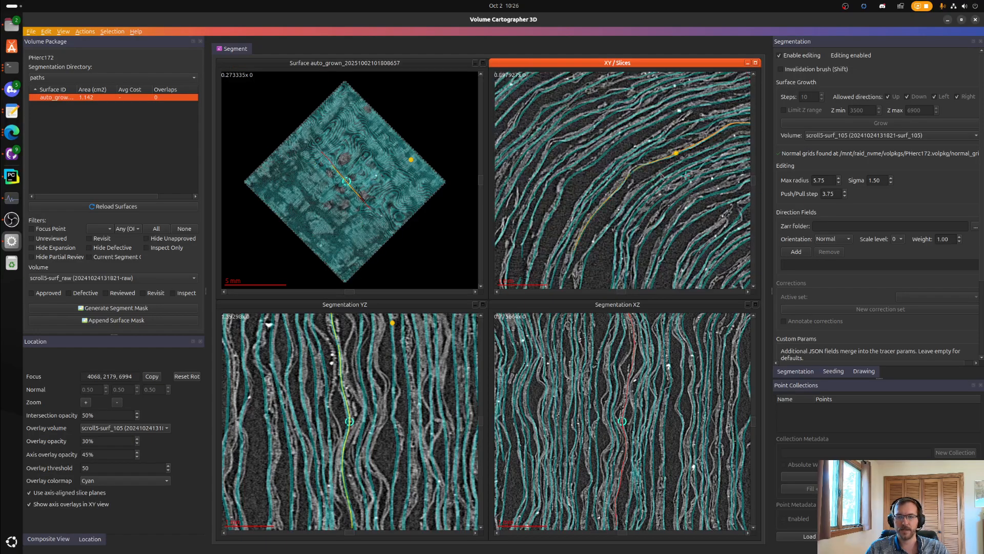
right_drag(581, 235, 584, 201)
scroll(381, 195, up, 2)
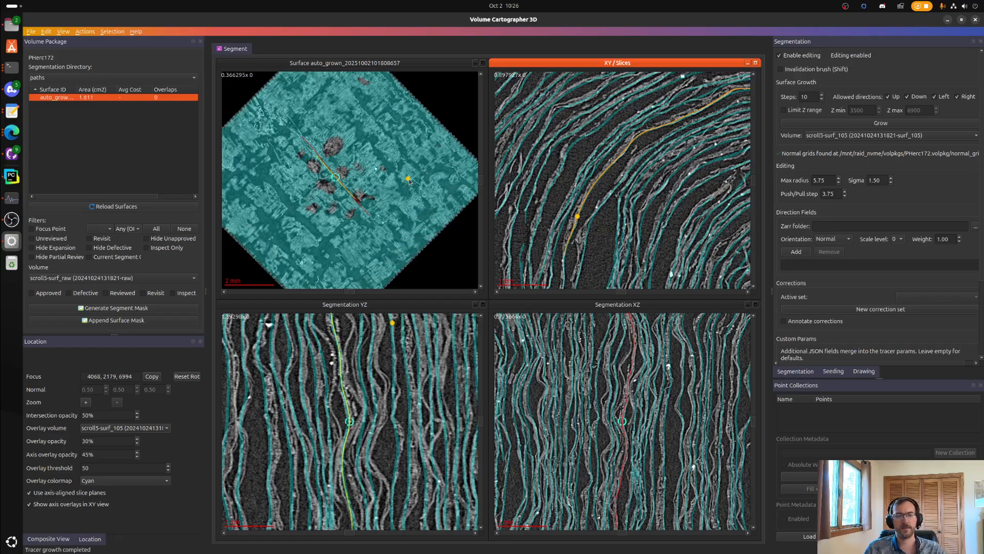
- Focus the slice views near the surface's left corner, hide the volume overlay, and refocus on the dark gap between the fibre patches
right_drag(313, 216, 371, 202)
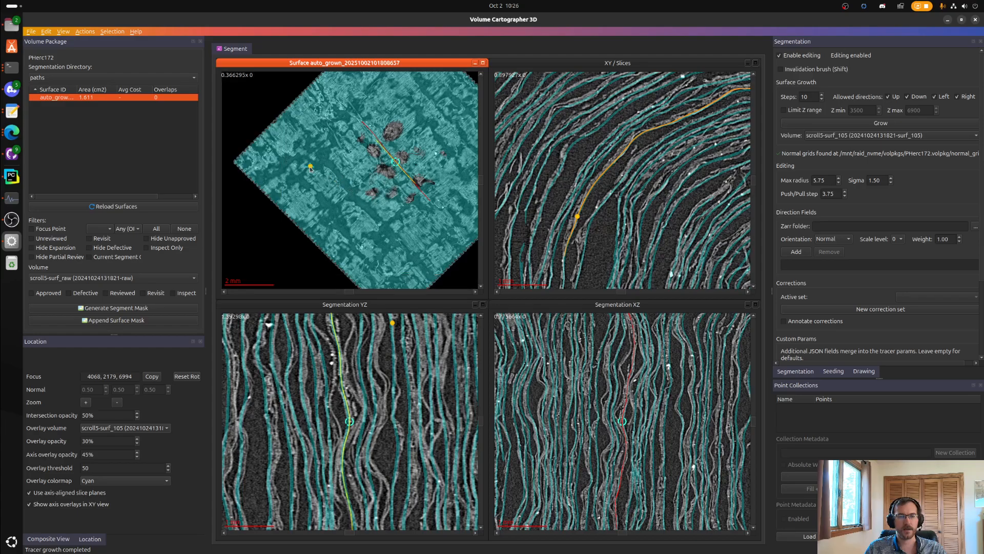
ctrl+click(304, 166)
scroll(616, 223, up, 4)
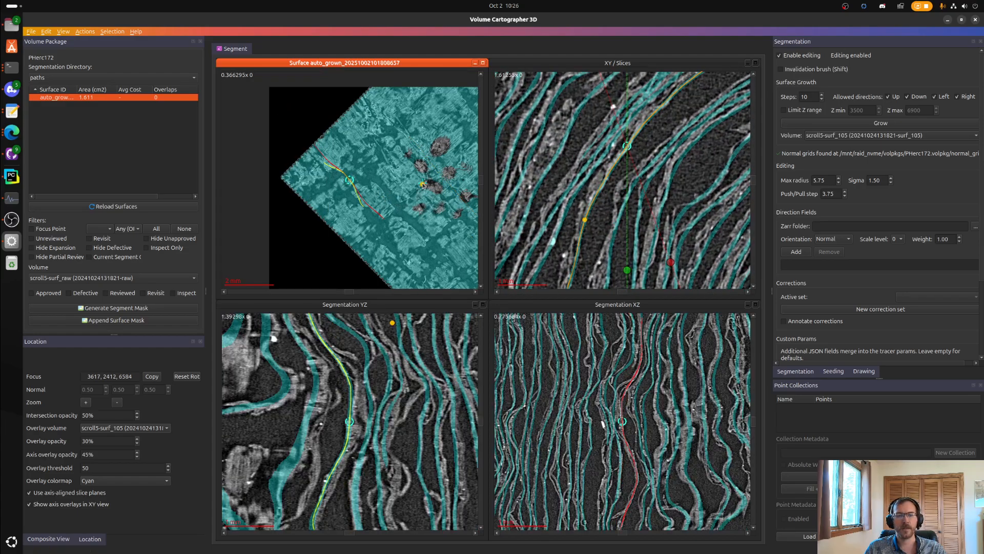
scroll(400, 126, up, 3)
key(space)
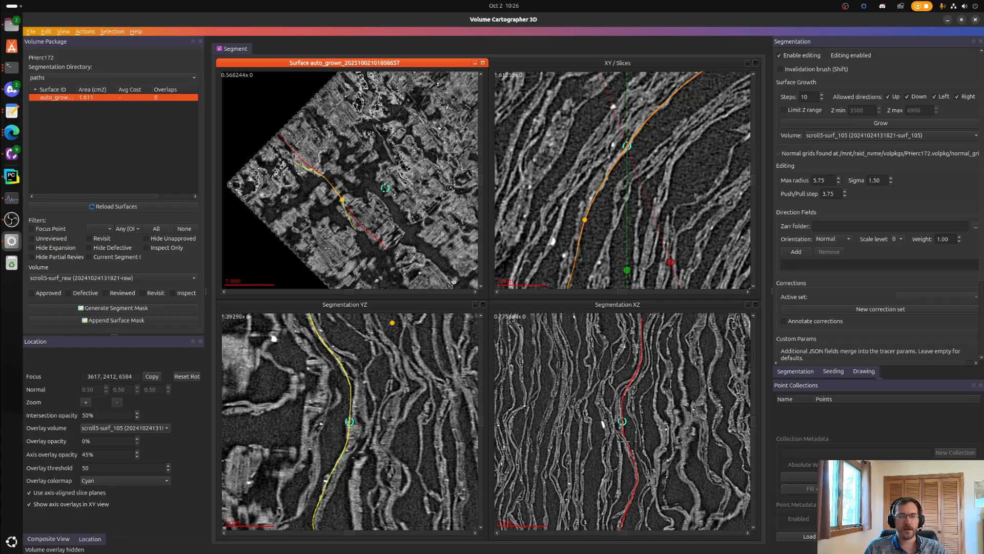
scroll(343, 199, up, 2)
scroll(343, 187, up, 1)
ctrl+click(367, 184)
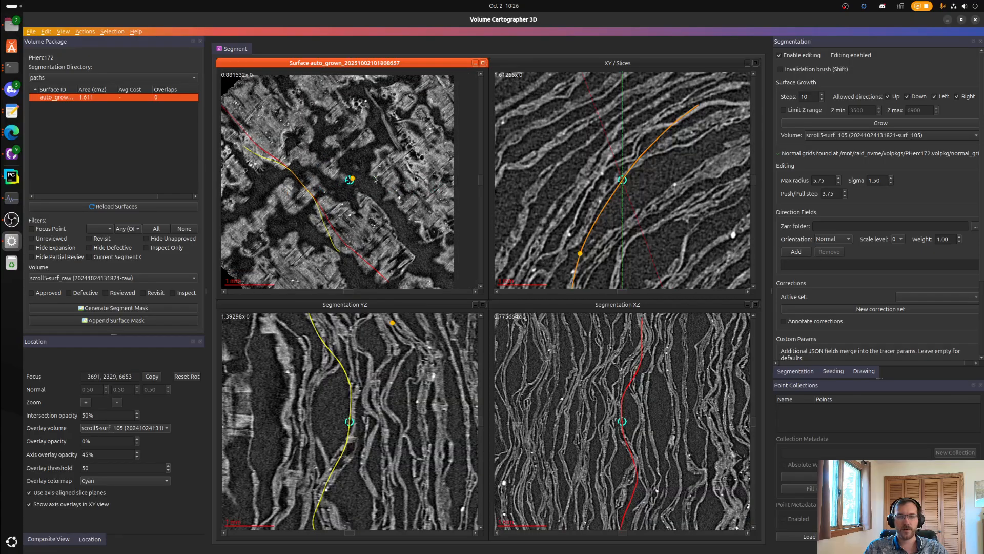
- Compare the segment line with the overlay in the XY slice, then hide the overlay and push/pull the surface onto the adjacent papyrus sheet
key(space)
scroll(617, 175, up, 5)
scroll(615, 185, up, 2)
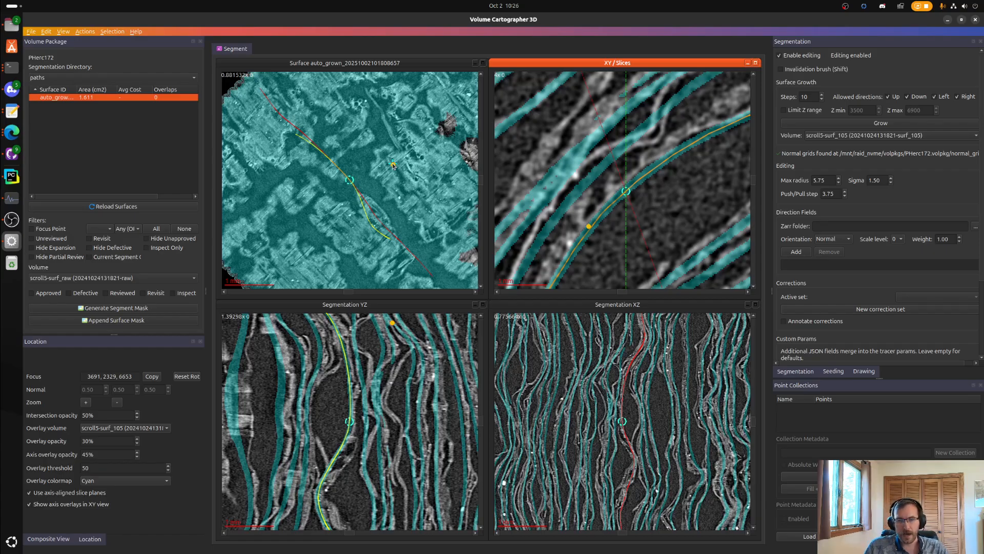
key(space)
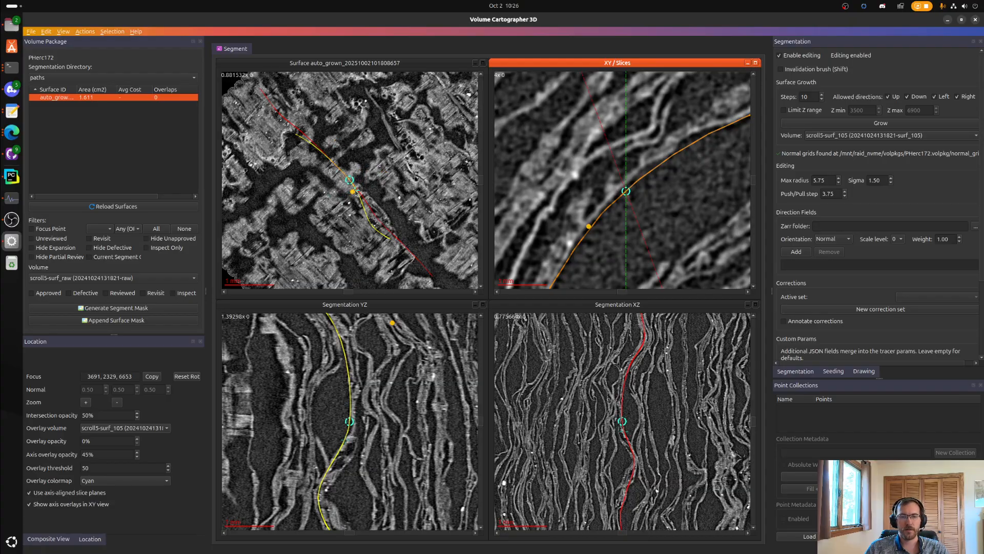
key(a)
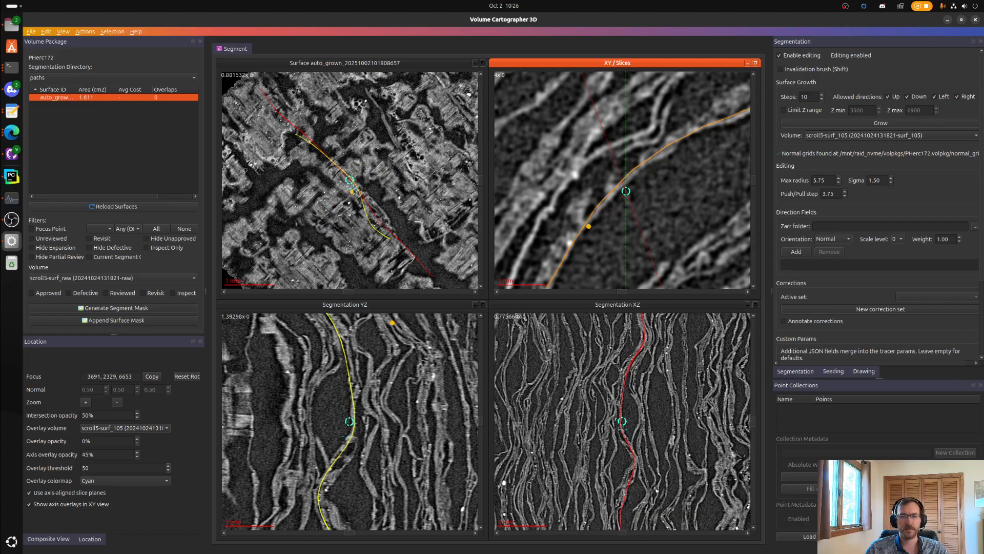
- Focus the slice views on a point further down the segment line and inspect the surface texture around it
right_drag(345, 203, 286, 163)
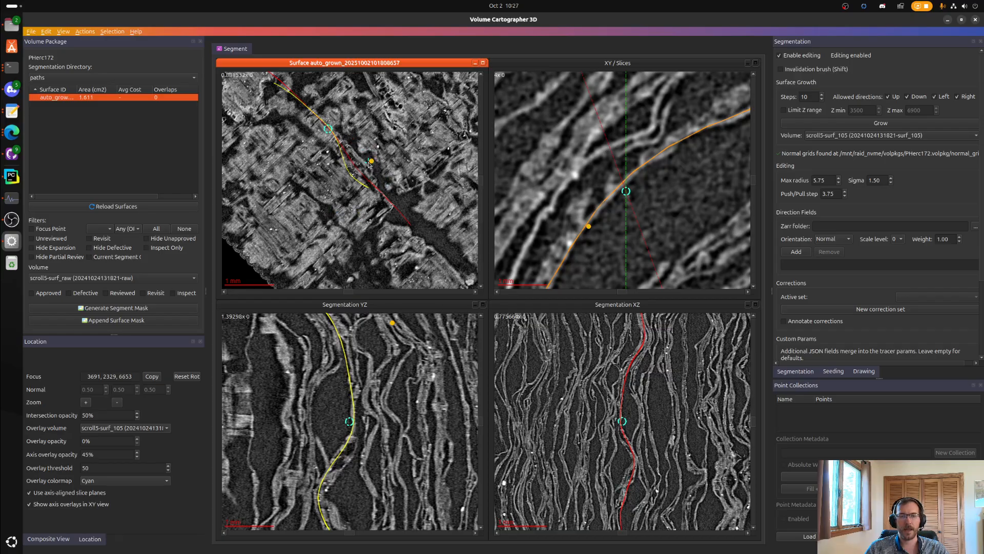
right_drag(351, 147, 399, 192)
click(399, 192)
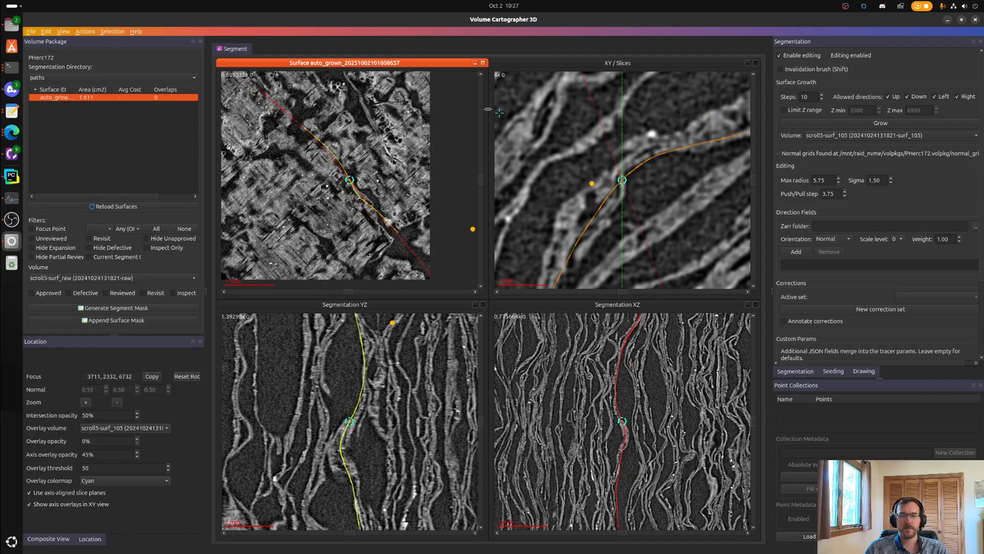
scroll(430, 167, up, 3)
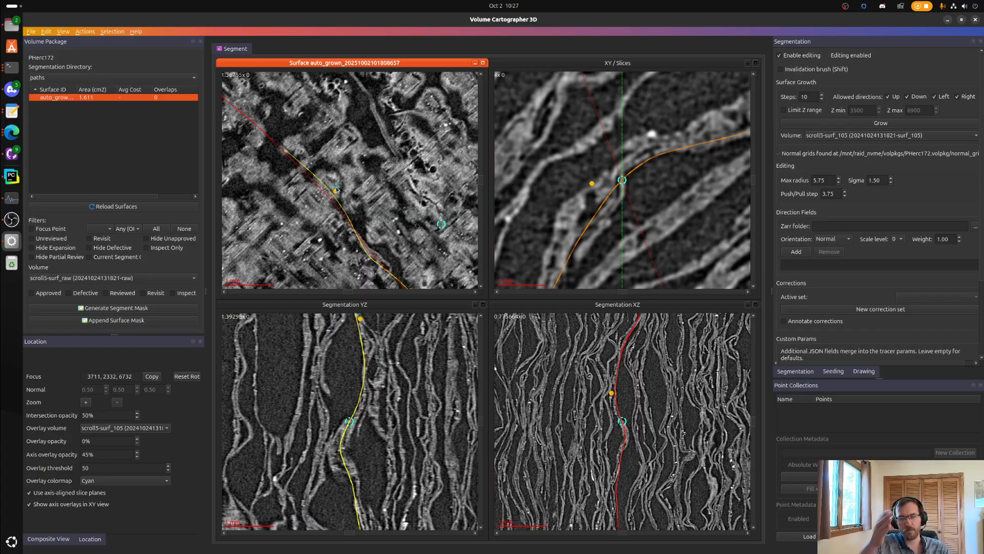
scroll(384, 202, down, 5)
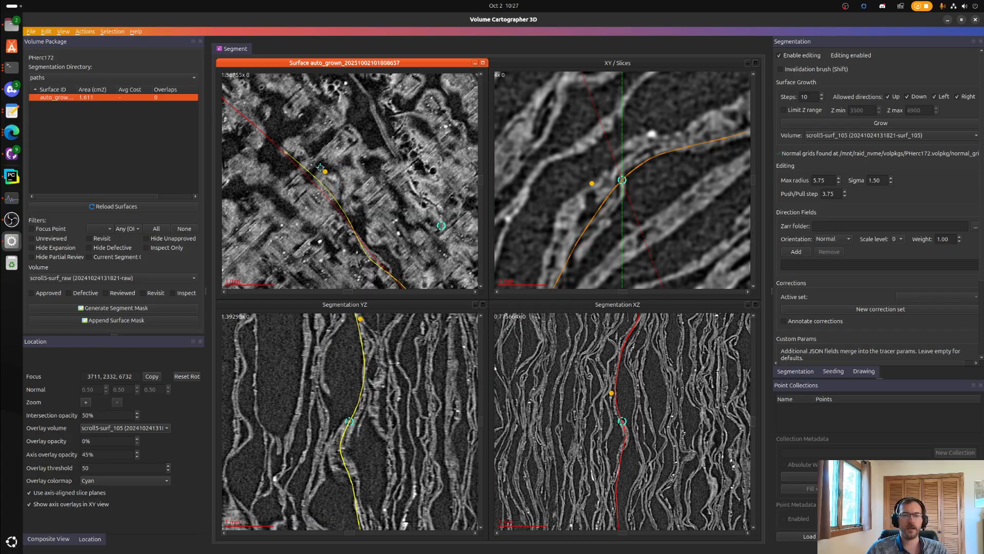
scroll(384, 202, down, 4)
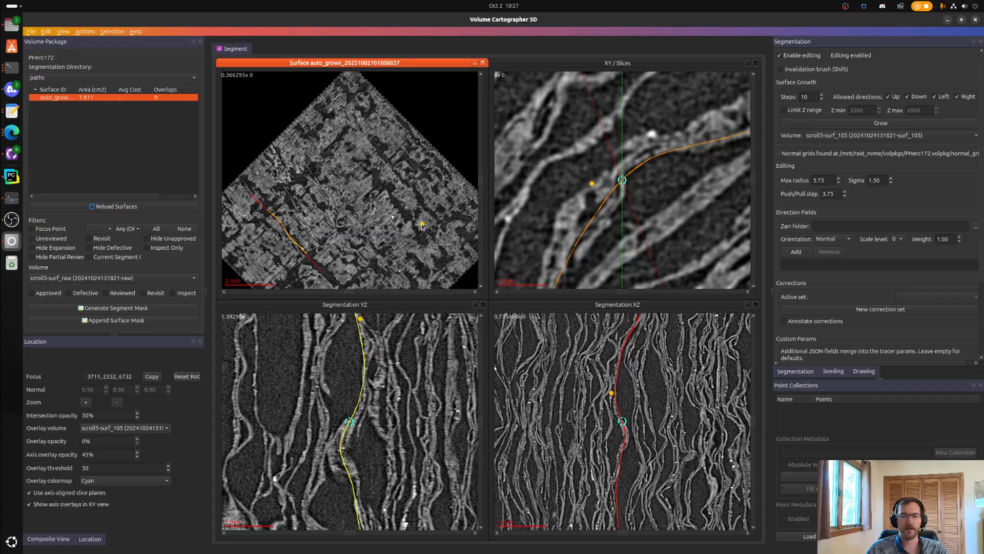
- Focus the slice views on the small dark gap among the fibres toward the surface's right side and examine the segment line there
right_drag(410, 266, 445, 181)
scroll(441, 197, up, 9)
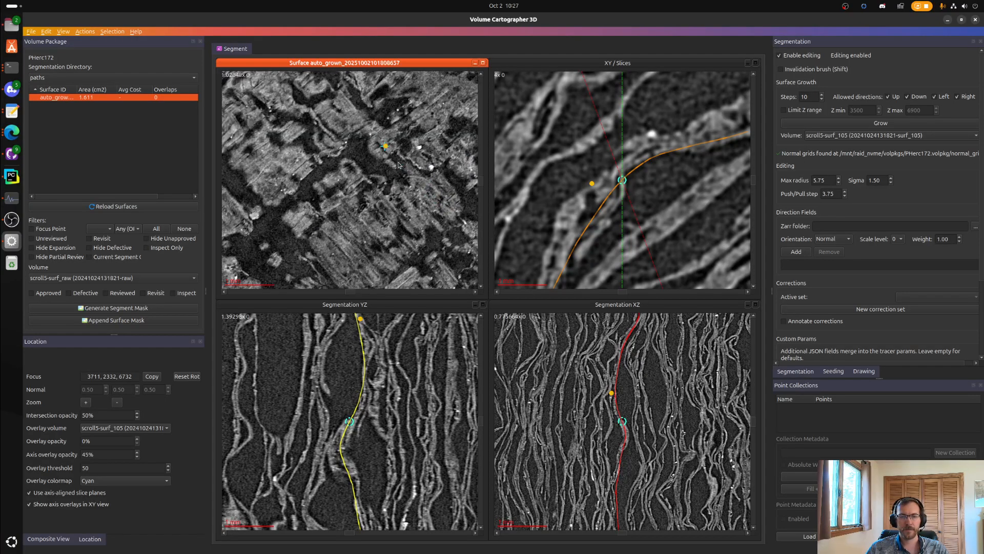
scroll(384, 146, up, 2)
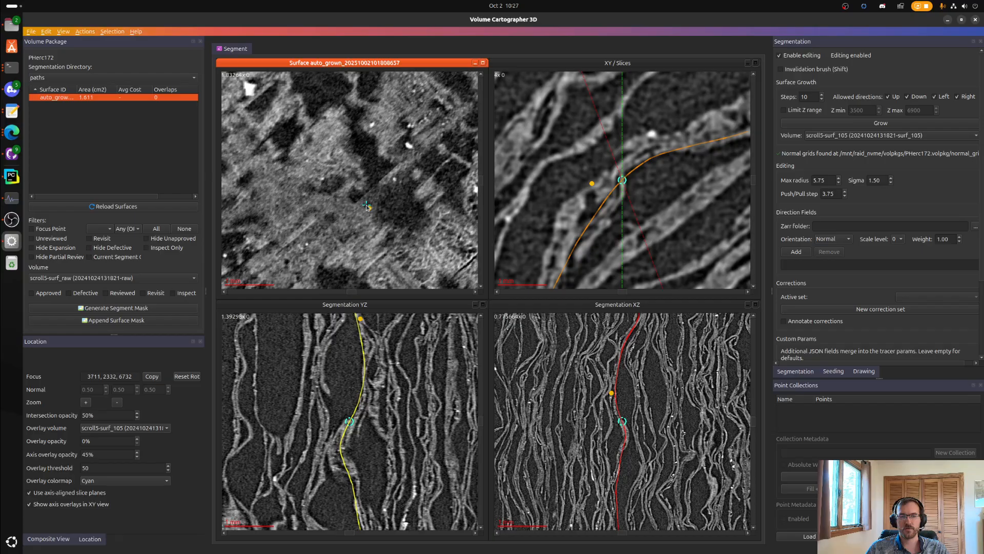
ctrl+click(389, 170)
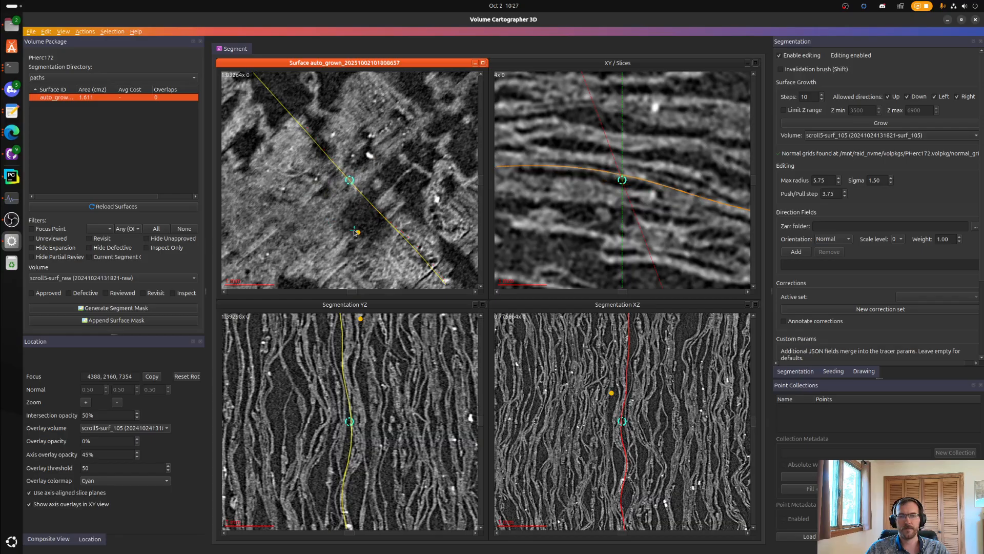
- Push/pull the surface toward the adjacent papyrus layer at the dark gaps near its lower-left edge
scroll(380, 195, down, 5)
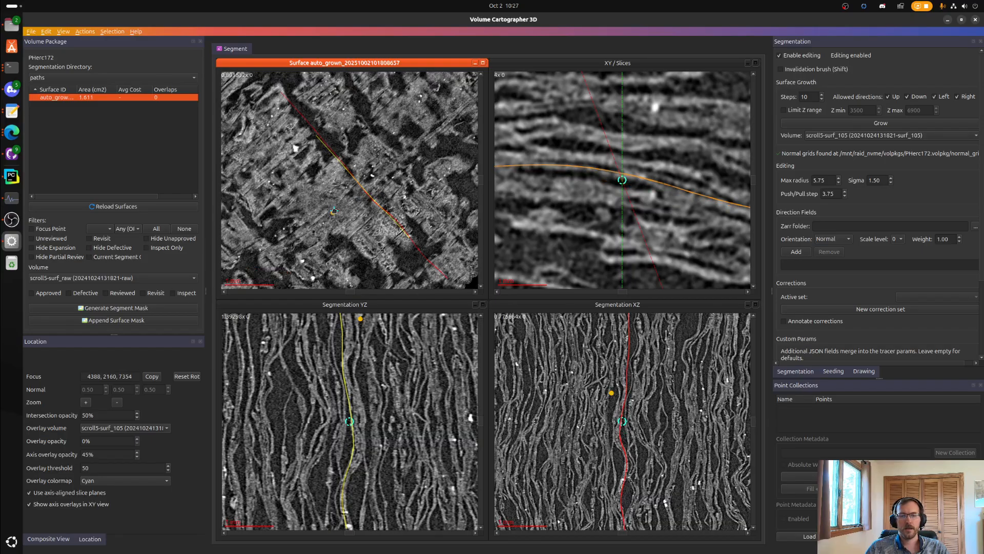
scroll(313, 210, up, 3)
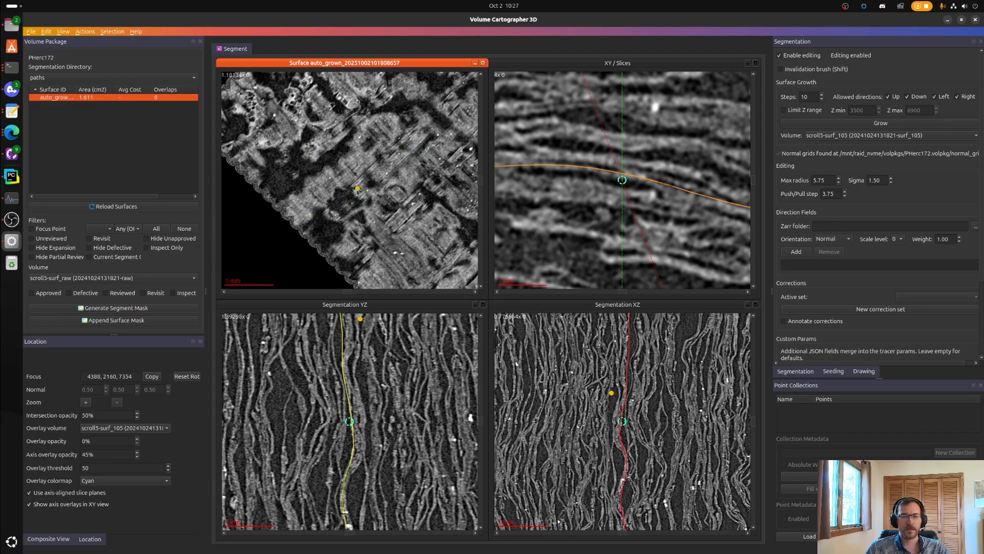
scroll(375, 171, down, 3)
scroll(356, 187, up, 3)
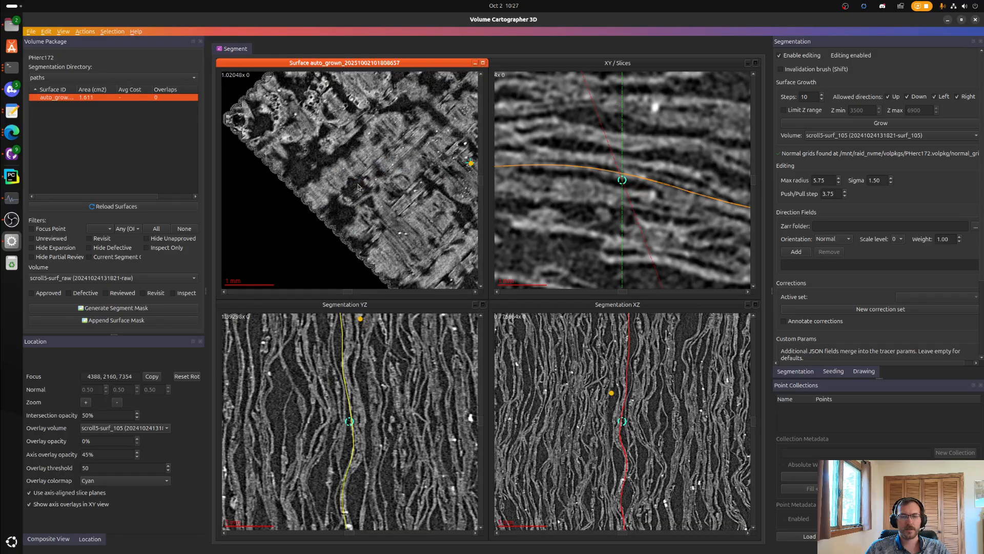
key(a)
key(a)
key(a)
key(a)
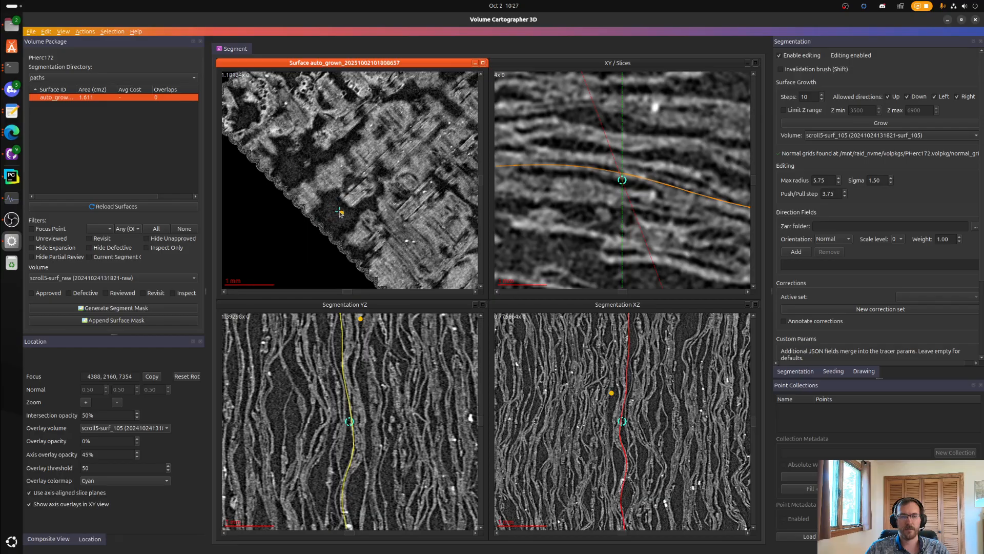
key(a)
key(a)
key(a)
key(a)
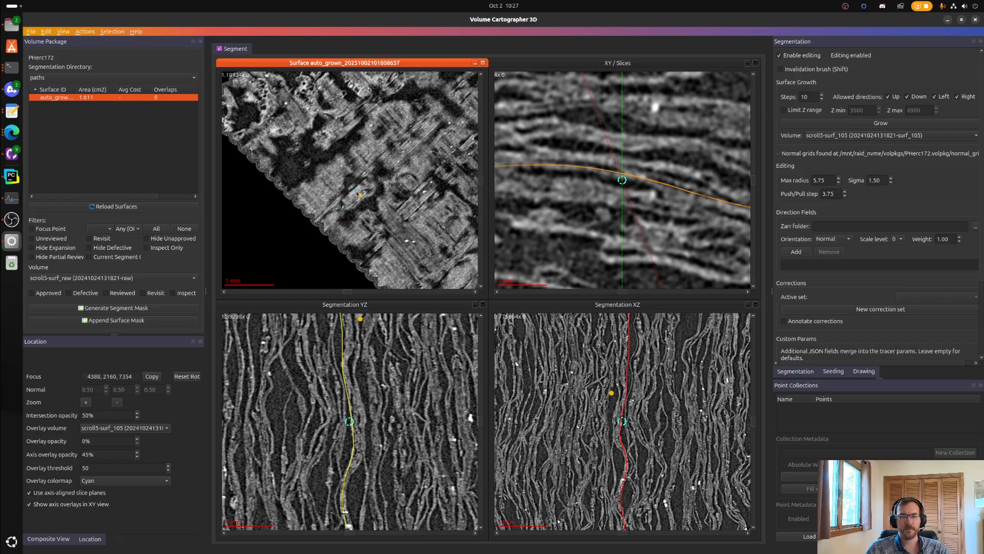
key(a)
key(a)
key(a)
key(a)
key(a)
key(a)
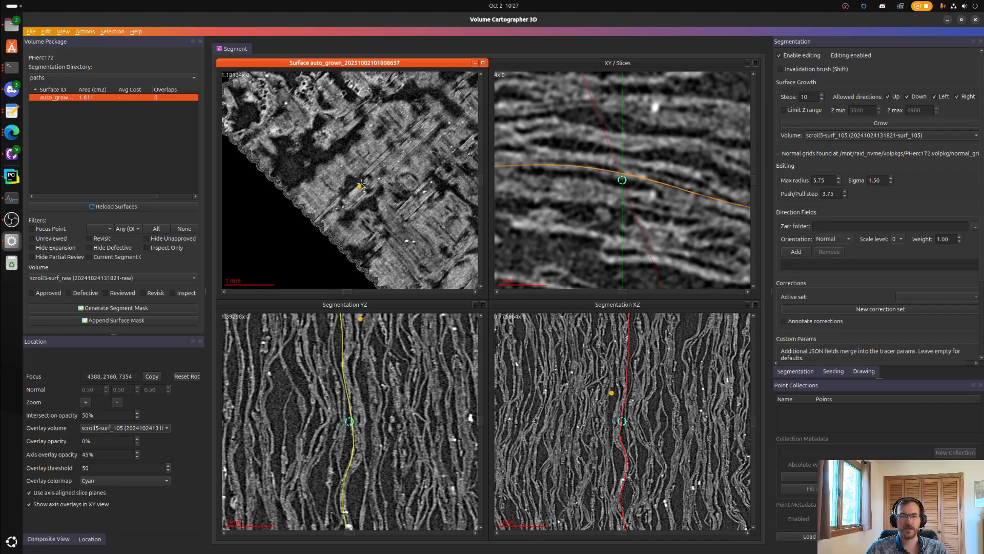
- Focus the slice views beside the dark gap near the surface's left edge, show the volume overlay, and examine the whole surface
ctrl+click(326, 167)
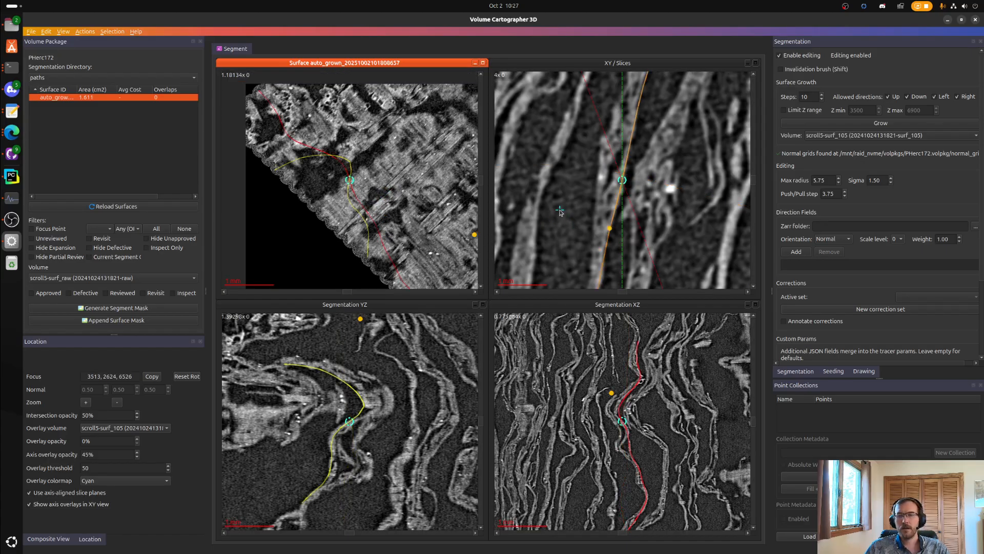
scroll(313, 220, down, 3)
scroll(358, 221, down, 2)
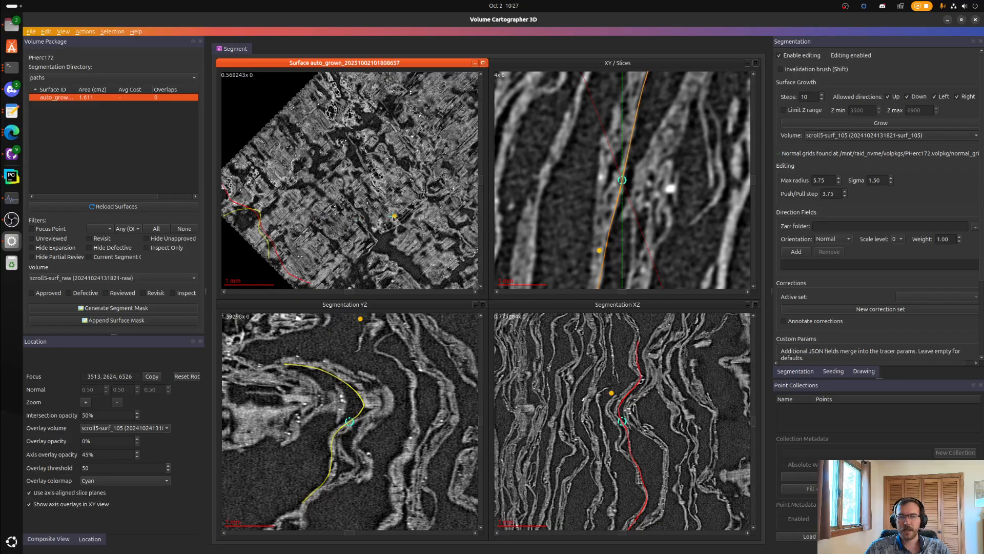
right_drag(393, 218, 330, 211)
key(space)
scroll(360, 209, down, 4)
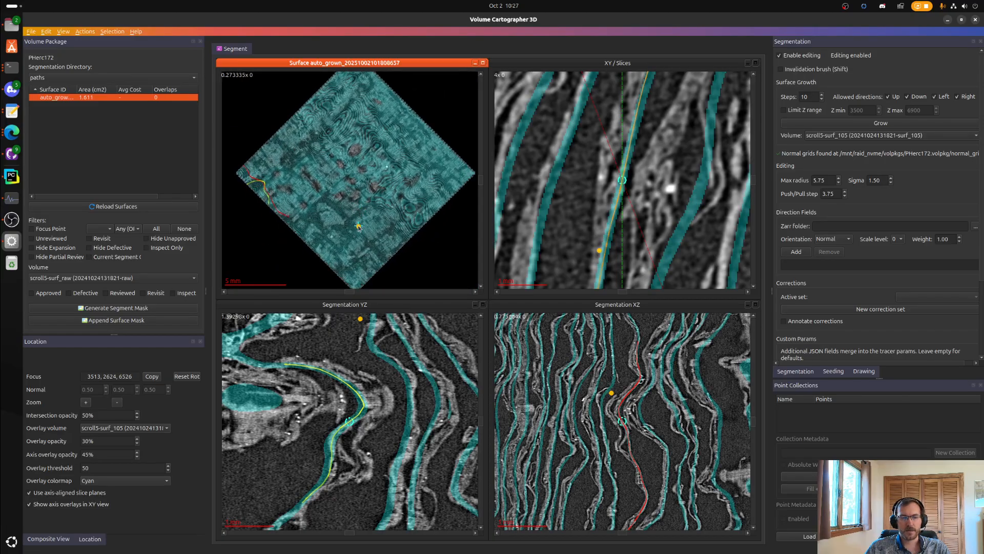
- Set the surface growth to 25 steps and grow the segment in all allowed directions
scroll(819, 102, up, 3)
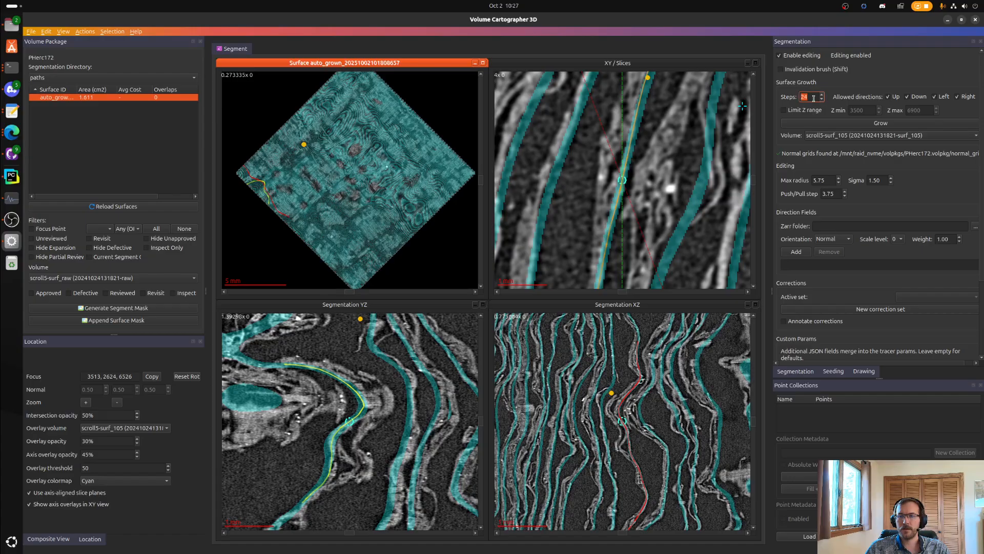
click(384, 152)
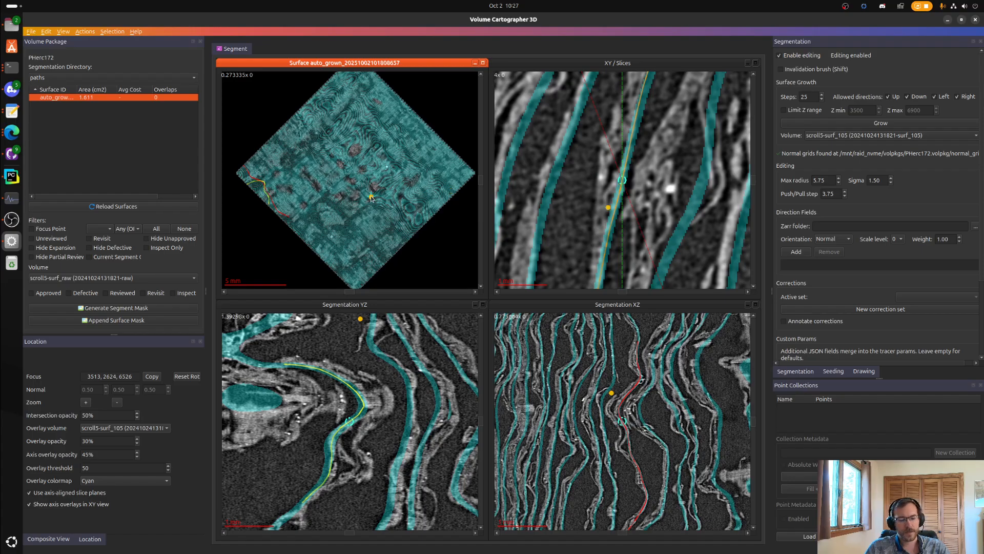
key(ctrl+g)
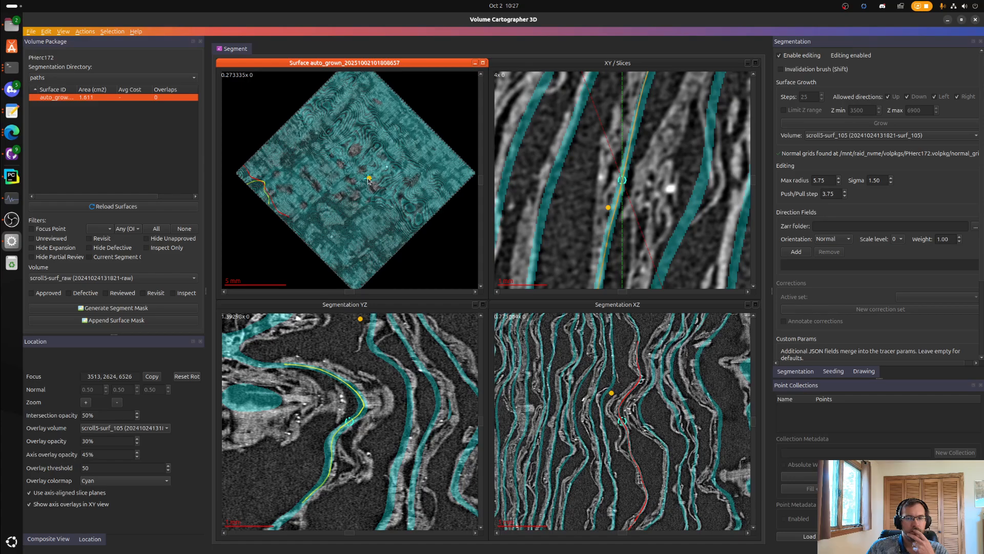
- Bring up the terminal with the tracer output, move it lower, and shrink the Volume Cartographer window so the log stays visible below it
click(12, 67)
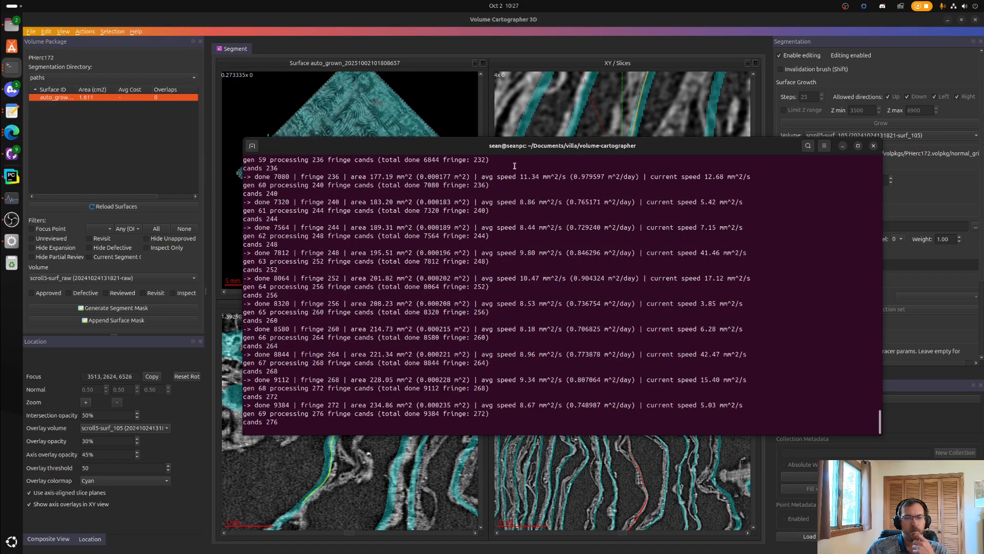
drag(542, 151, 635, 258)
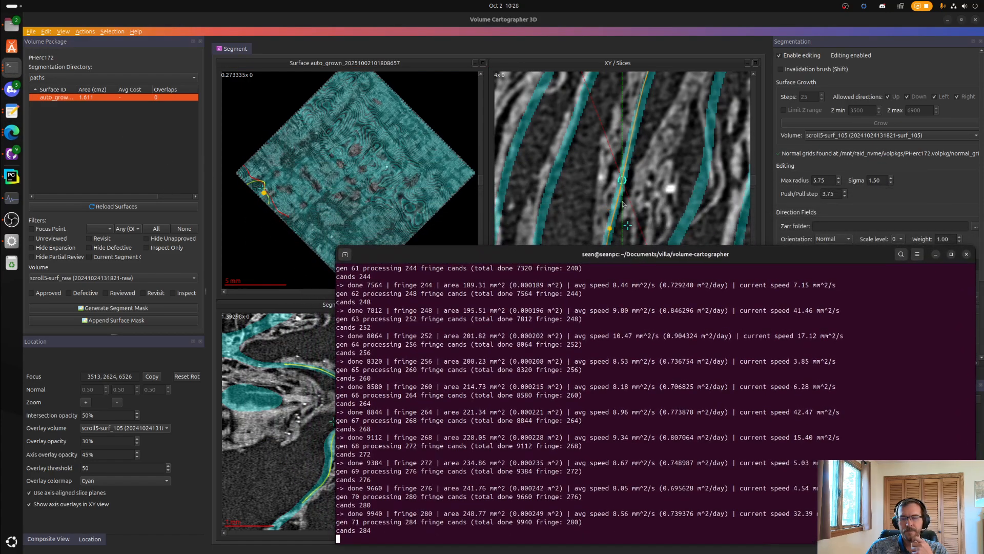
click(600, 22)
double_click(596, 24)
drag(750, 287, 296, 23)
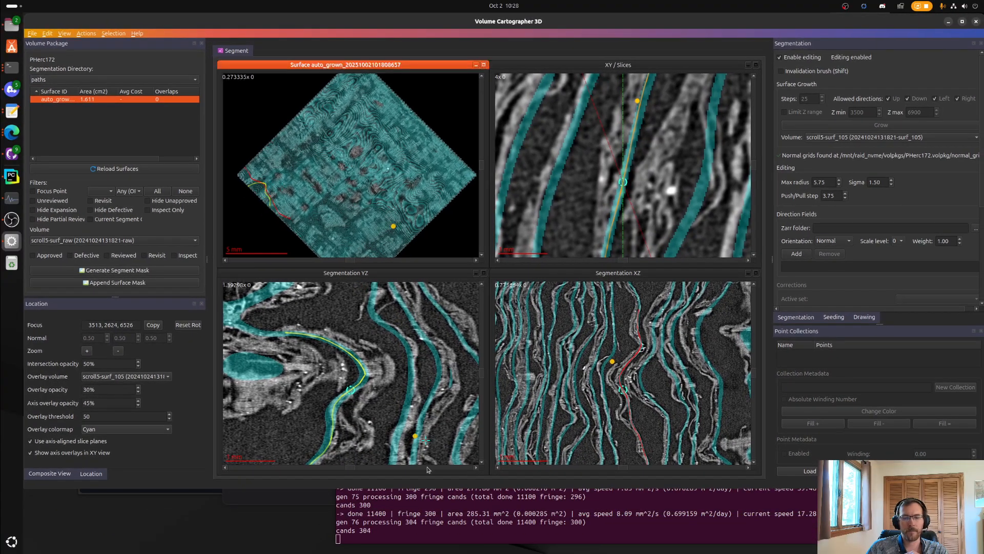
drag(462, 486, 404, 546)
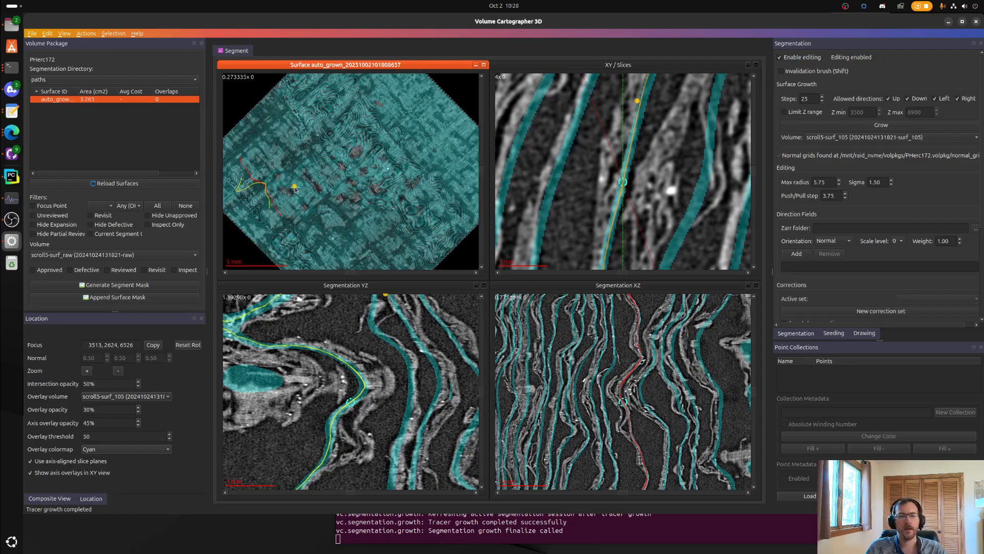
- Focus the slice views near the grown surface's left corner and follow the segment line around the spiral in the XY slice
right_drag(295, 189, 351, 171)
click(275, 157)
scroll(655, 211, down, 3)
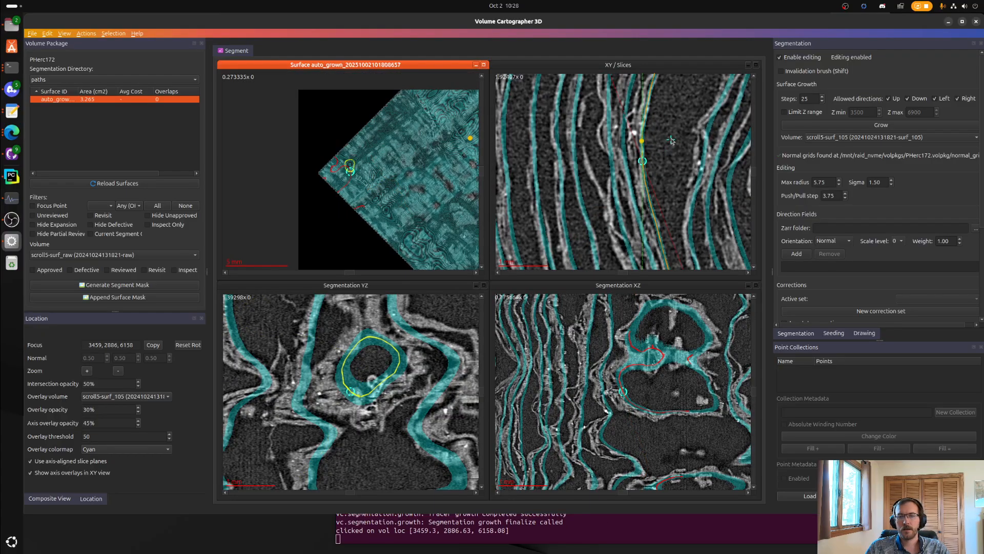
scroll(654, 211, down, 4)
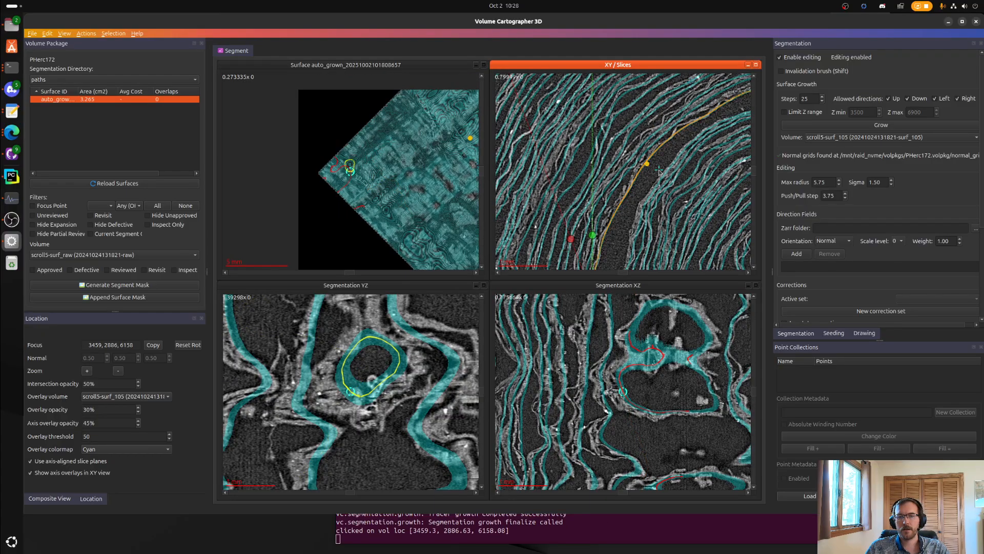
scroll(659, 172, down, 5)
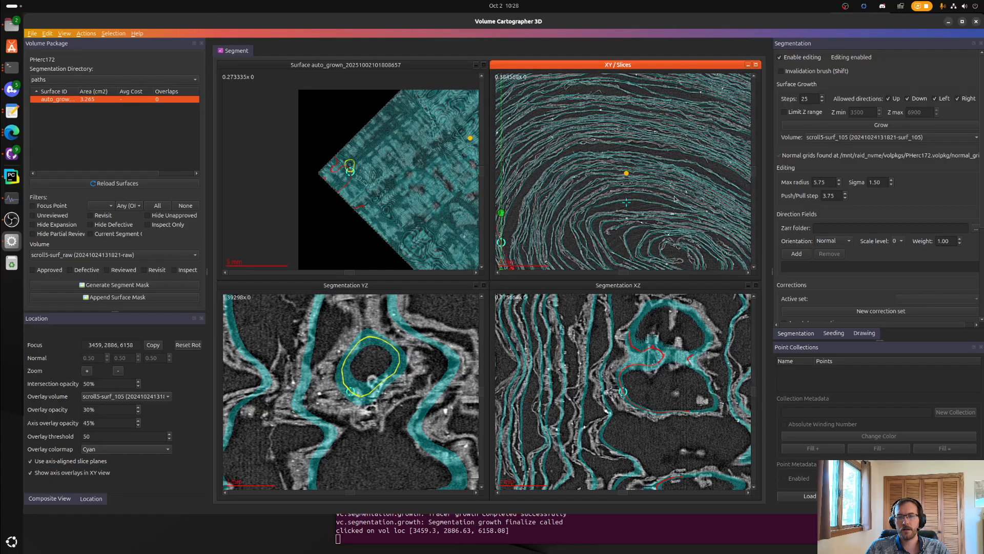
right_drag(674, 199, 616, 153)
scroll(660, 119, up, 2)
scroll(386, 405, down, 6)
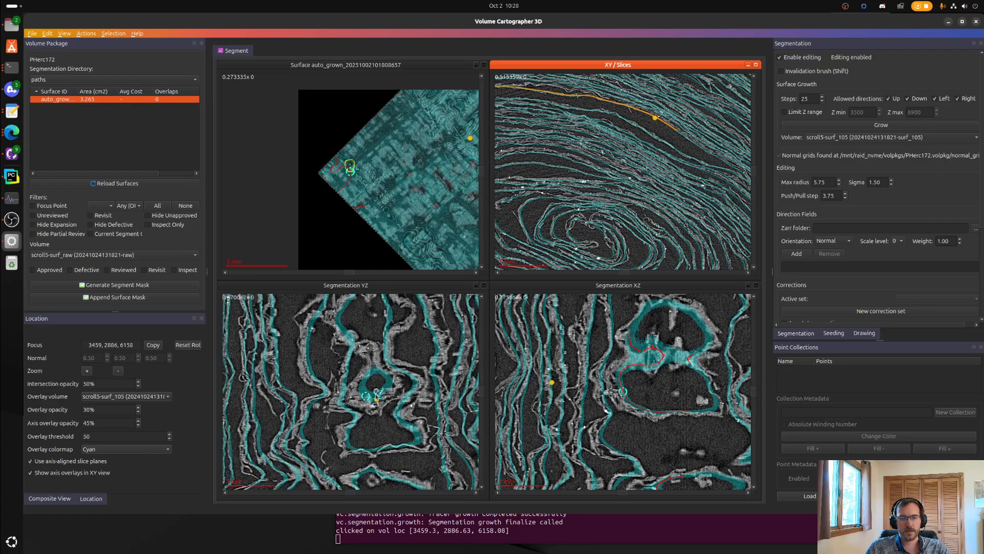
- Refocus closer to the surface's left corner tip, reset the slice rotation, and tilt the XZ slice plane across the segment line
click(338, 175)
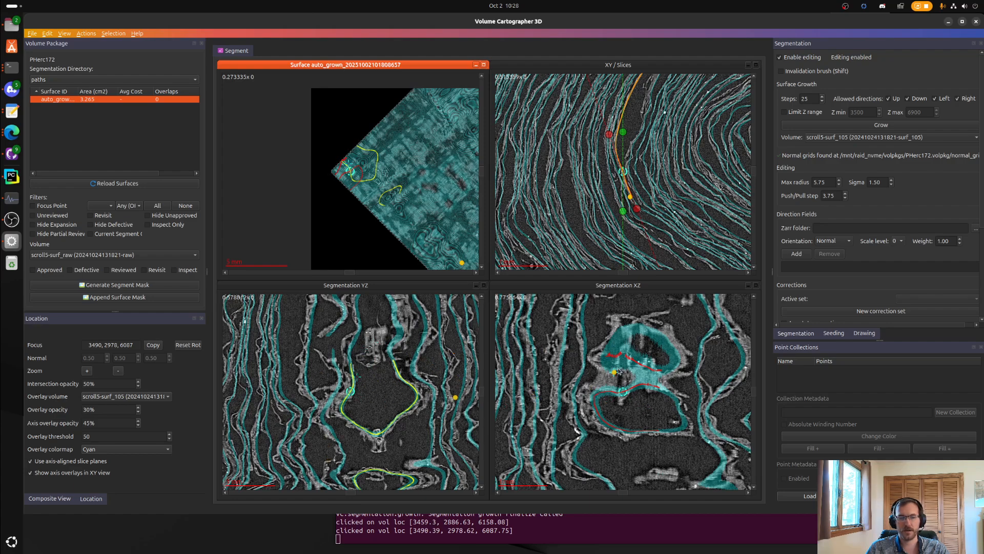
click(185, 345)
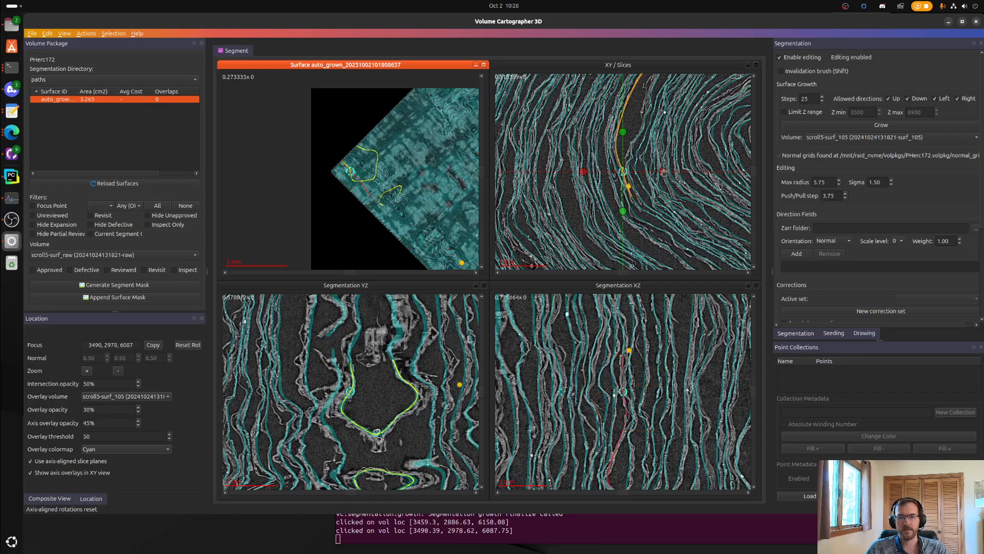
drag(663, 172, 653, 148)
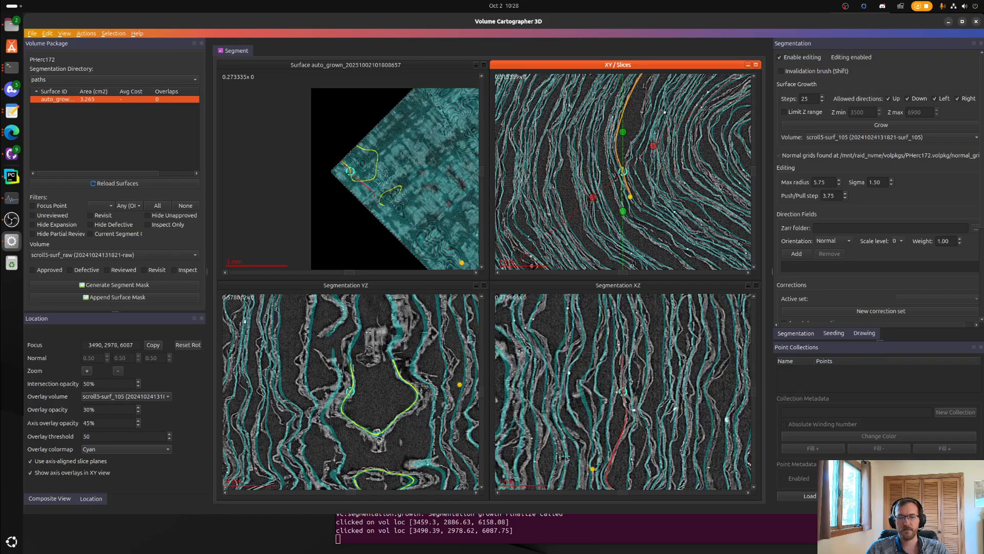
scroll(675, 409, up, 2)
right_drag(645, 404, 643, 391)
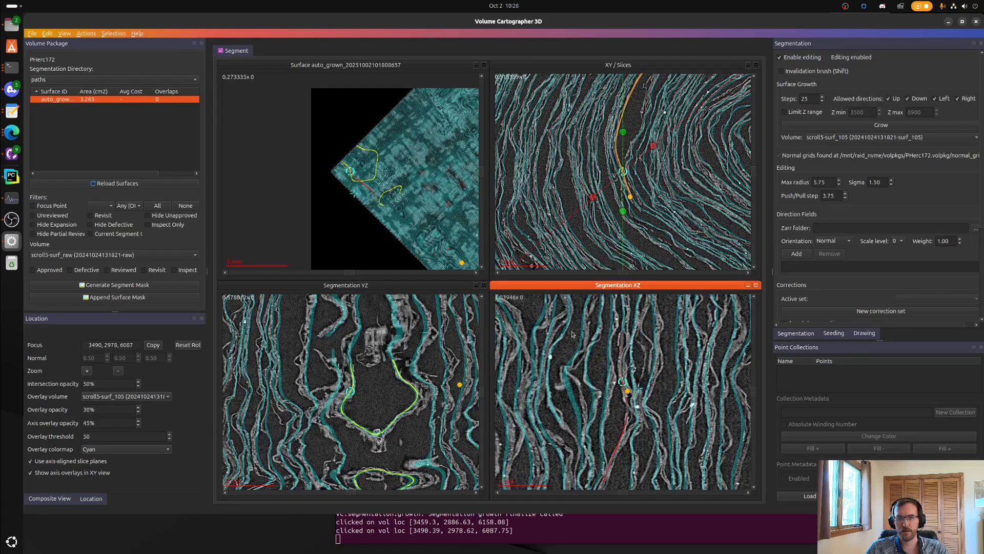
- Adjust the XZ and YZ slice plane rotations slightly and examine the segment outline across the whole scroll in the YZ slice
right_drag(382, 118, 241, 84)
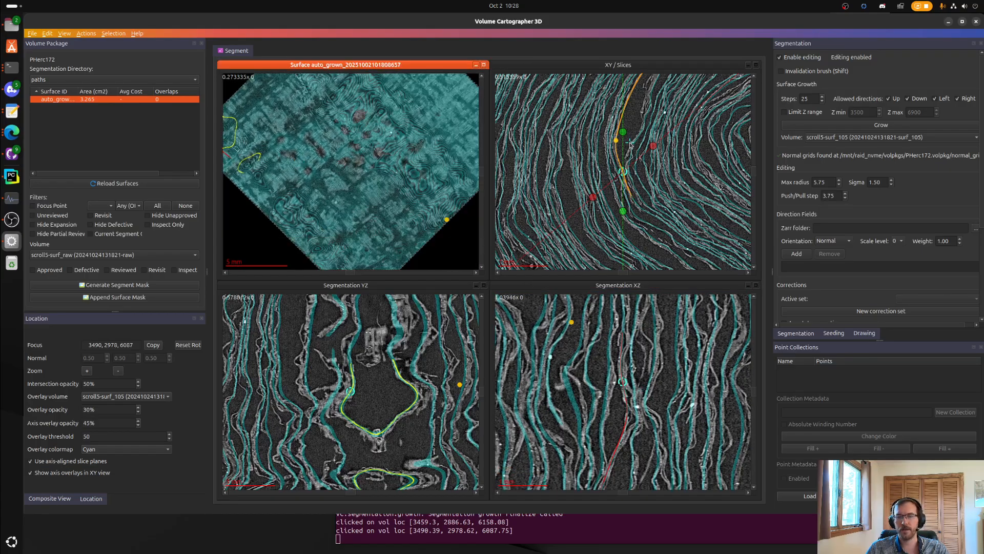
scroll(630, 144, down, 1)
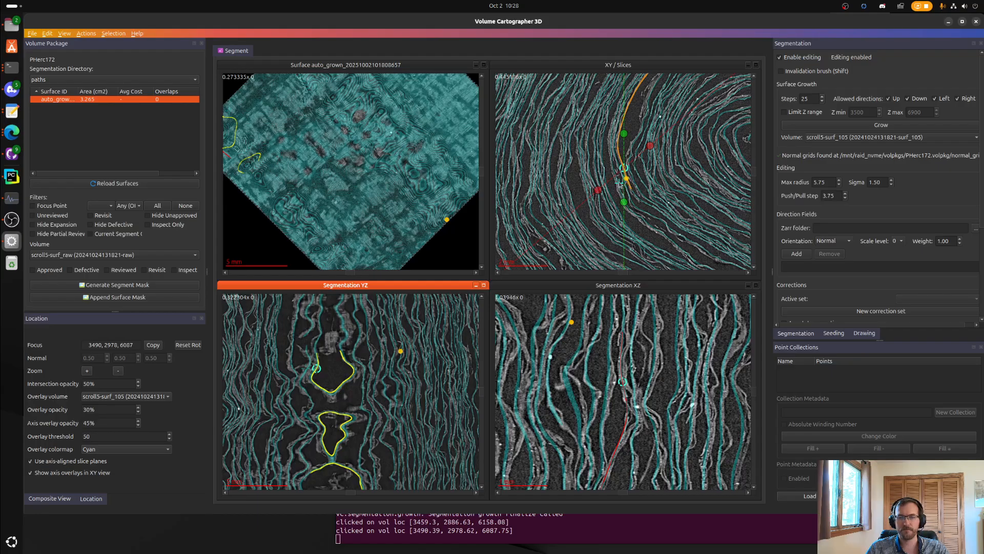
click(650, 149)
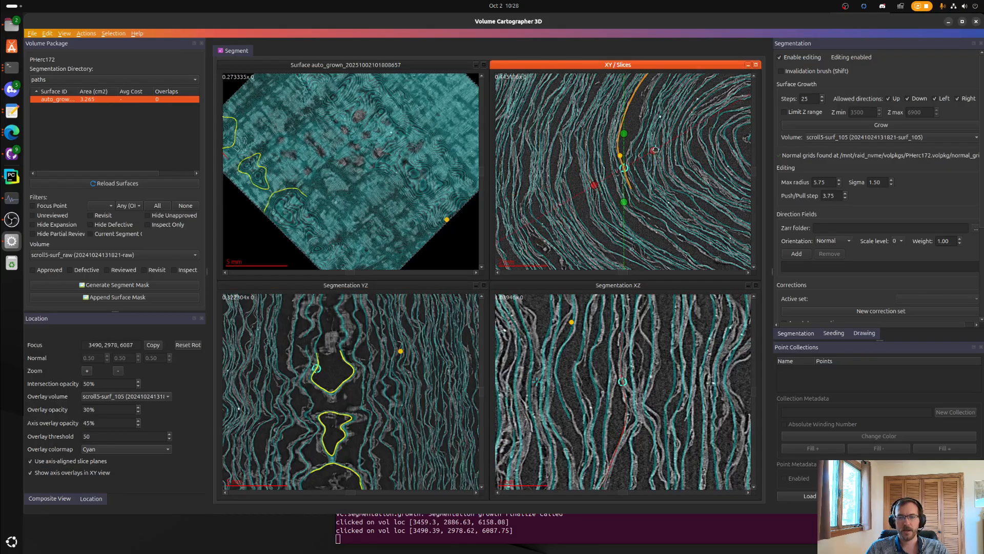
mouse_move(625, 202)
mouse_down()
mouse_move(640, 202)
mouse_move(623, 203)
mouse_up()
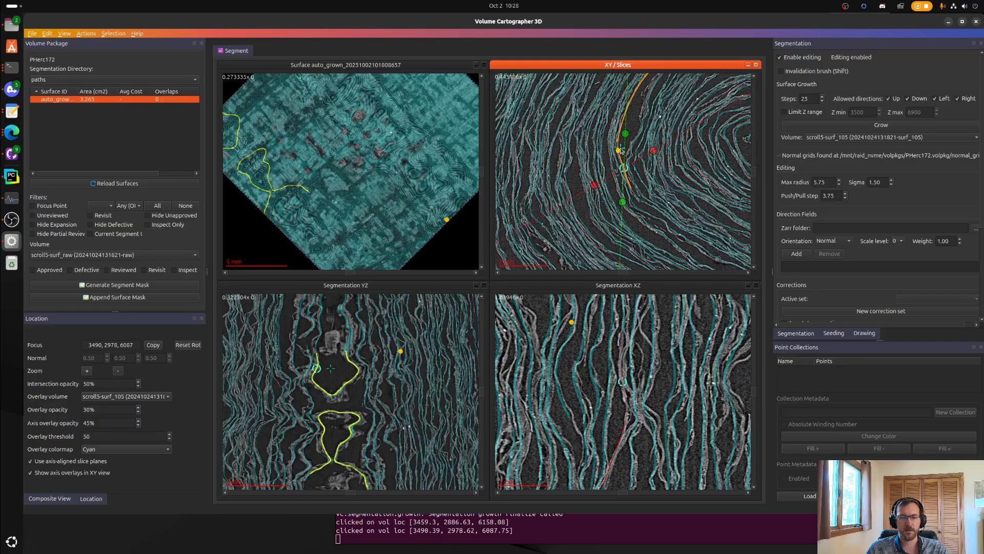
mouse_move(624, 204)
mouse_down()
mouse_move(611, 206)
mouse_move(634, 203)
mouse_move(624, 205)
mouse_up()
scroll(354, 382, down, 20)
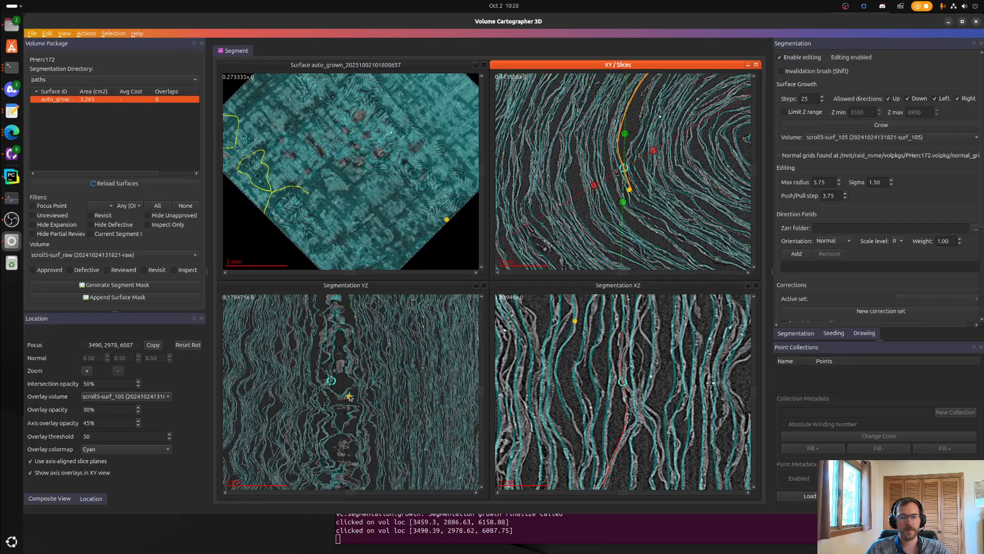
scroll(647, 152, up, 5)
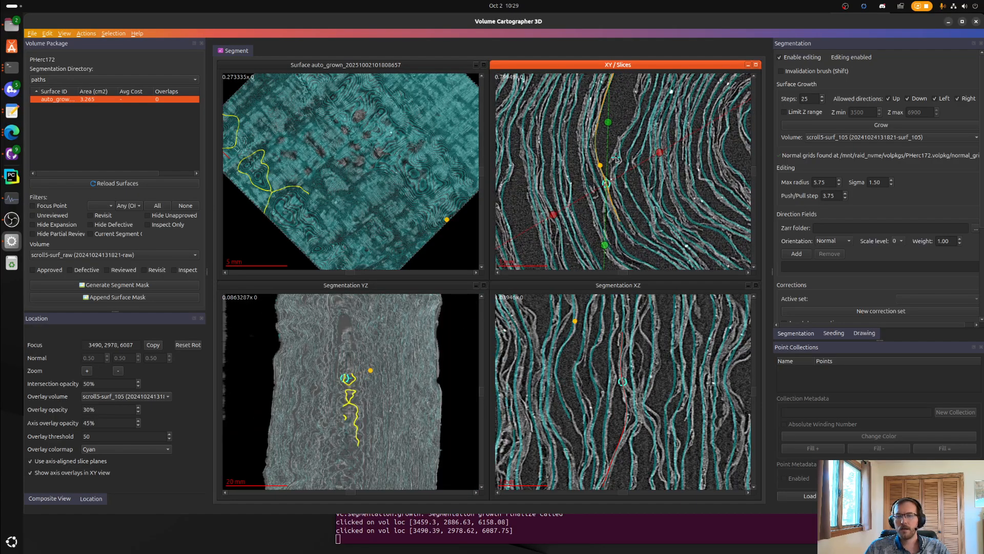
- Focus the slice views near the surface's bottom corner and trace the segment line against the overlay in the XY slice
scroll(382, 171, up, 4)
click(350, 172)
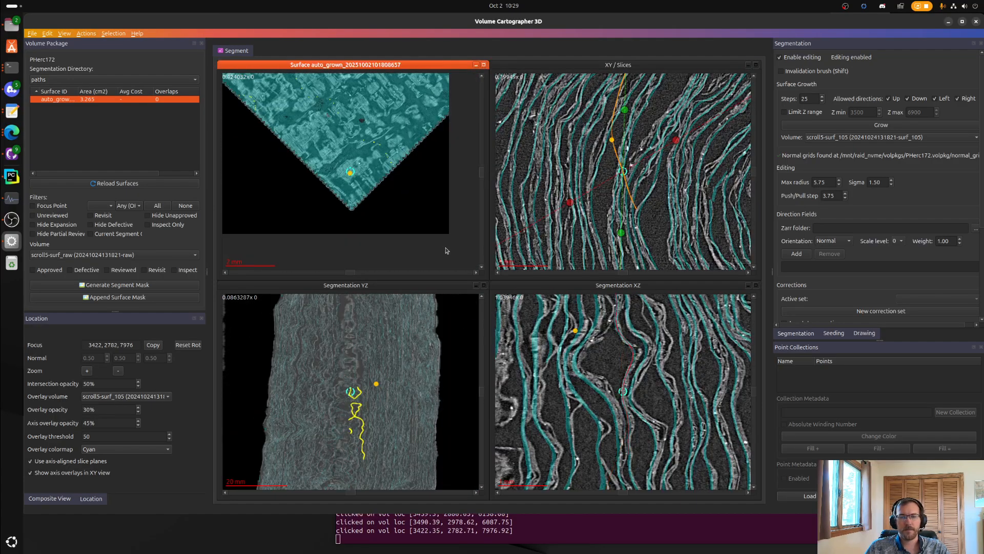
scroll(610, 215, up, 2)
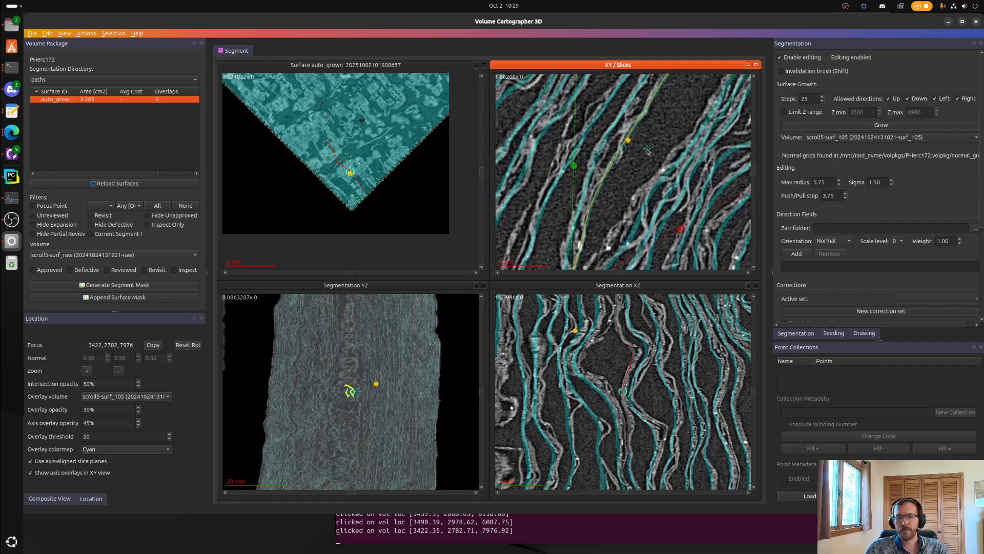
right_drag(623, 144, 622, 134)
right_drag(677, 118, 584, 210)
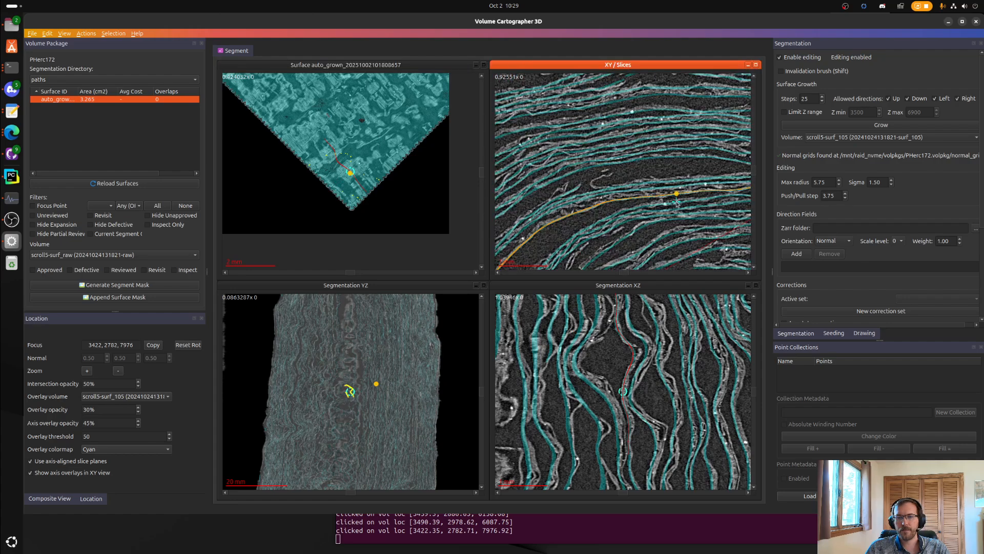
right_drag(682, 148, 603, 195)
scroll(646, 245, up, 6)
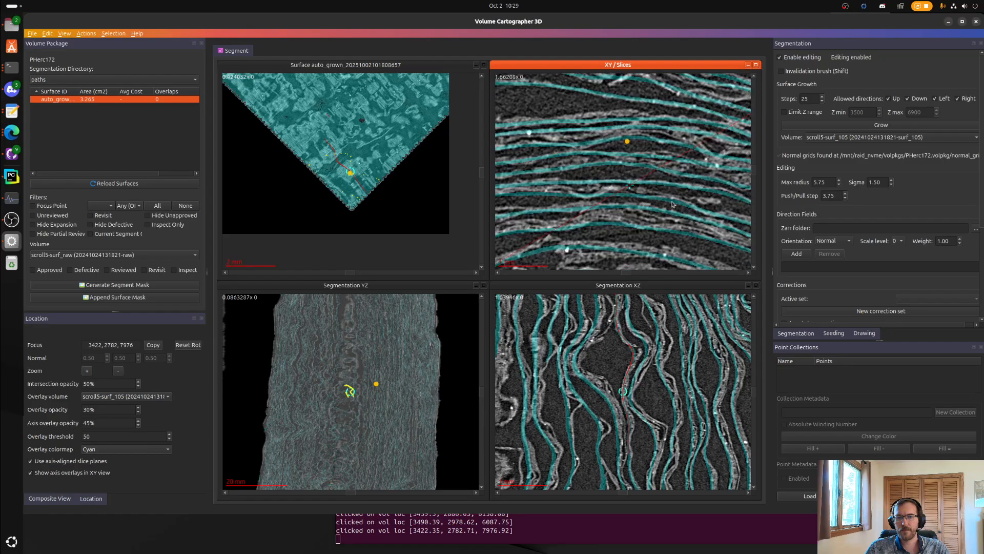
scroll(646, 245, down, 5)
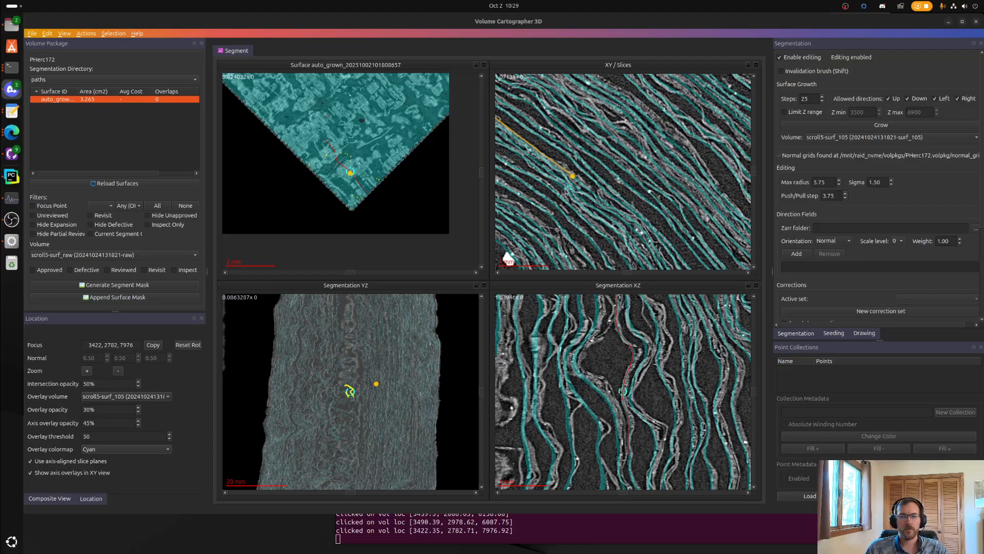
- Focus the slice views near the grown surface's lower right edge and follow the segment line in the XY slice
click(362, 134)
click(395, 194)
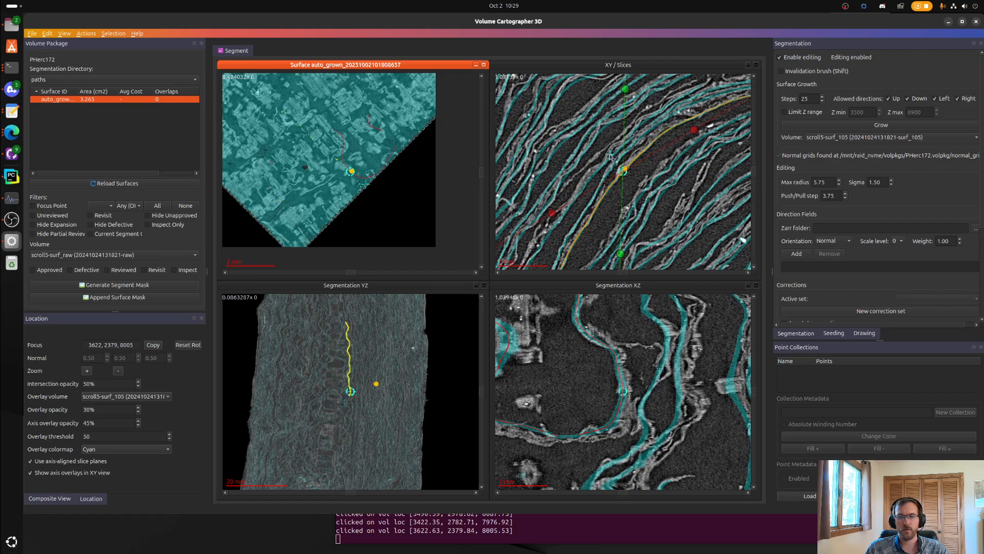
click(903, 139)
click(895, 139)
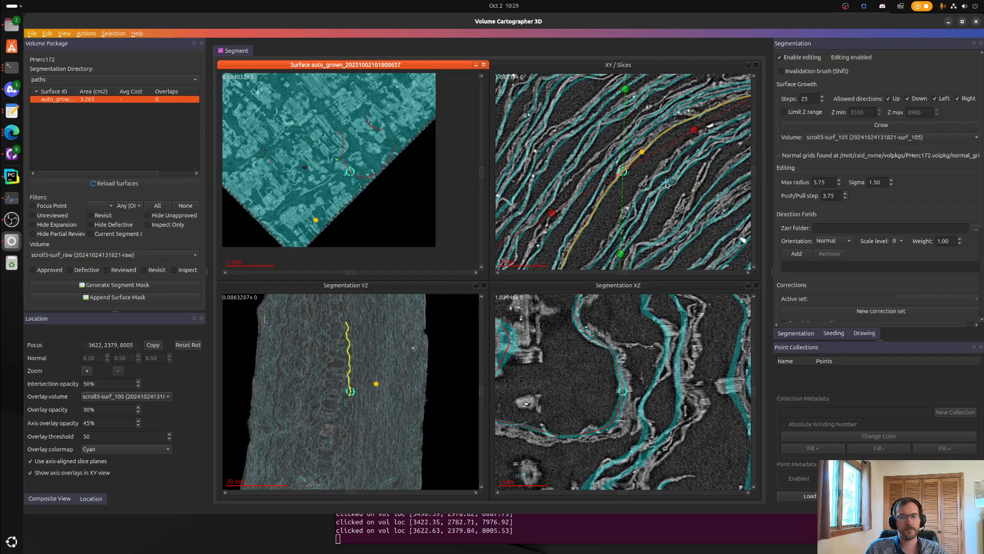
scroll(680, 179, down, 3)
right_drag(680, 180, 587, 185)
right_drag(667, 198, 508, 212)
scroll(659, 203, up, 9)
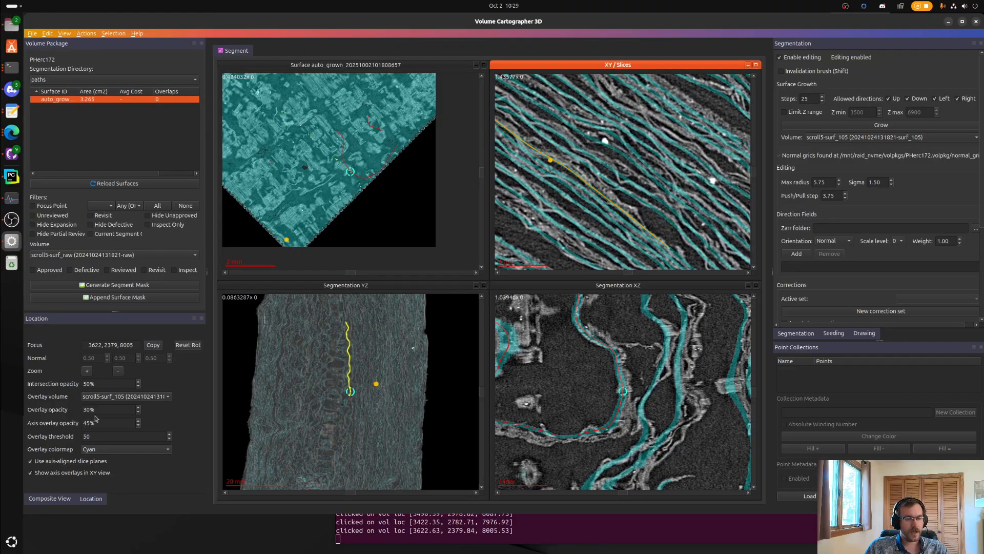
- Set the overlay opacity to 53% and compare the scroll5-surf_090 and scroll5-surf_105 overlay volumes, ending on scroll5-surf_105
scroll(89, 409, up, 4)
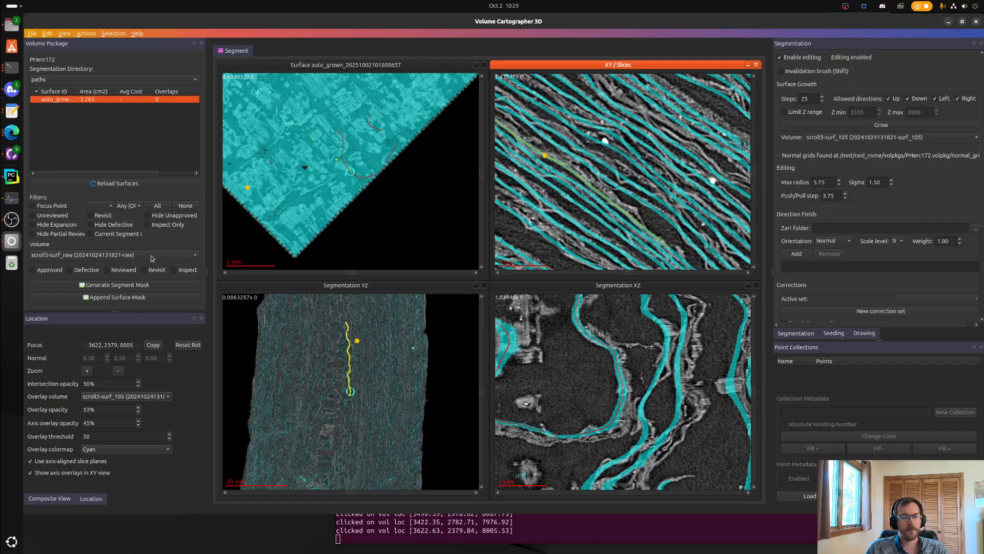
click(141, 396)
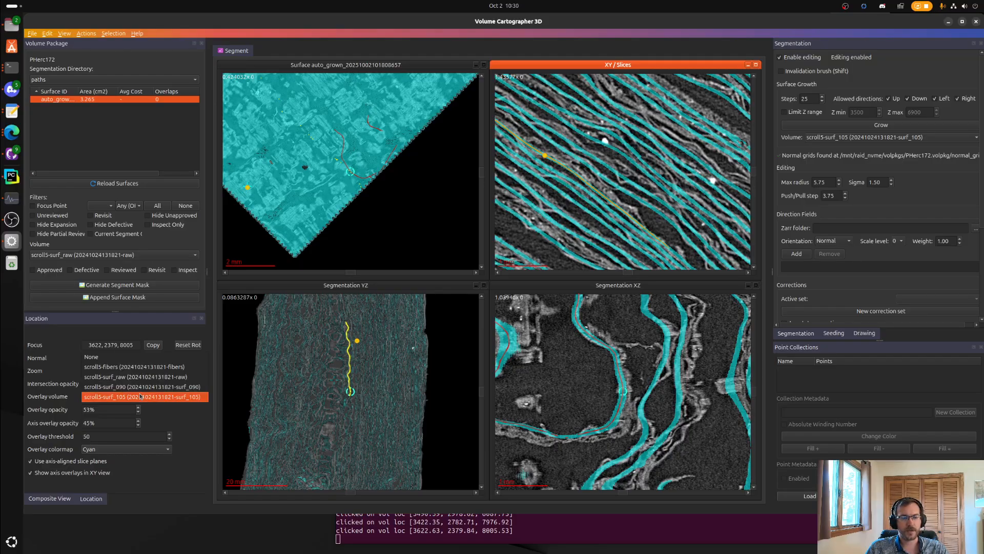
click(153, 388)
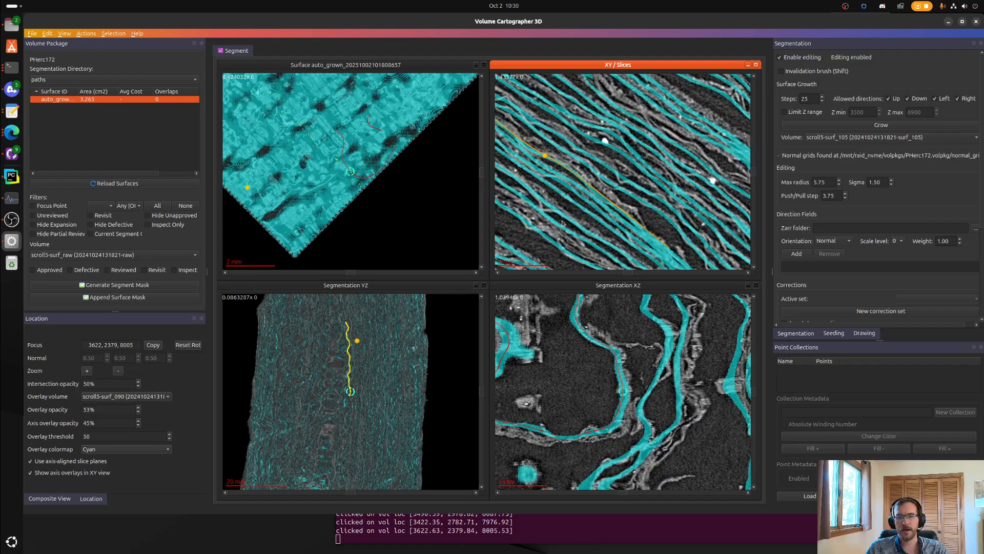
click(150, 397)
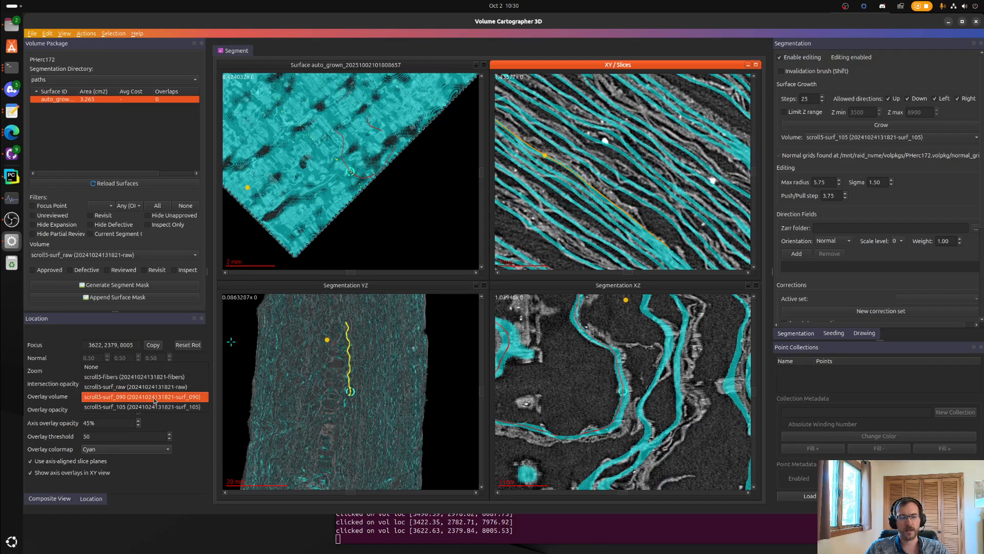
click(151, 407)
click(165, 399)
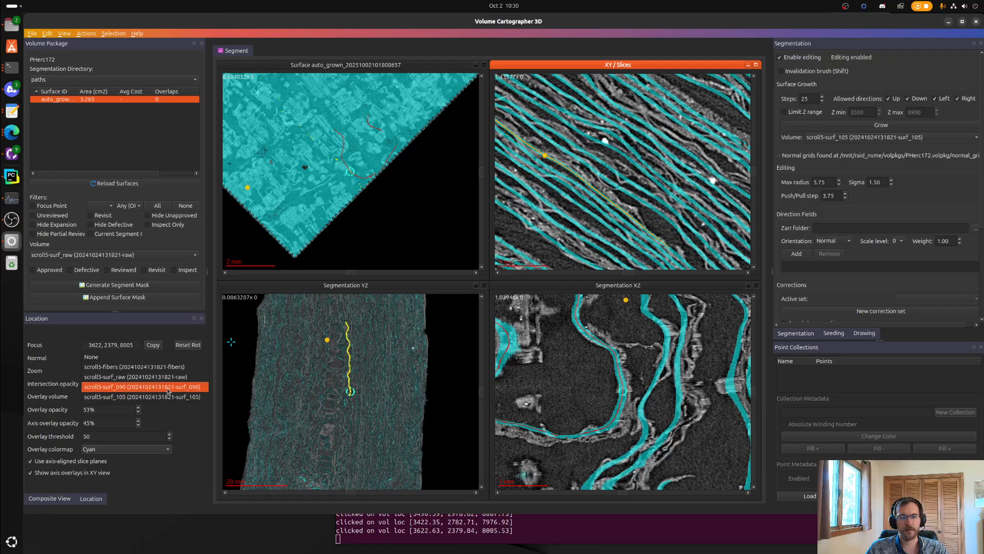
click(161, 385)
click(161, 398)
click(155, 409)
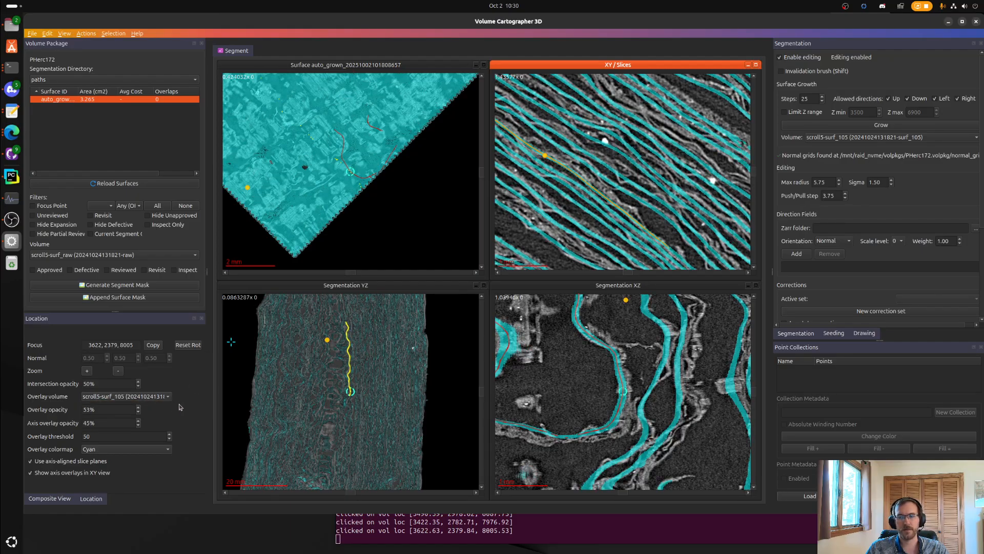
- Keep scroll5-surf_105 as the growth volume and inspect the segment line near the surface's bottom corner
click(853, 137)
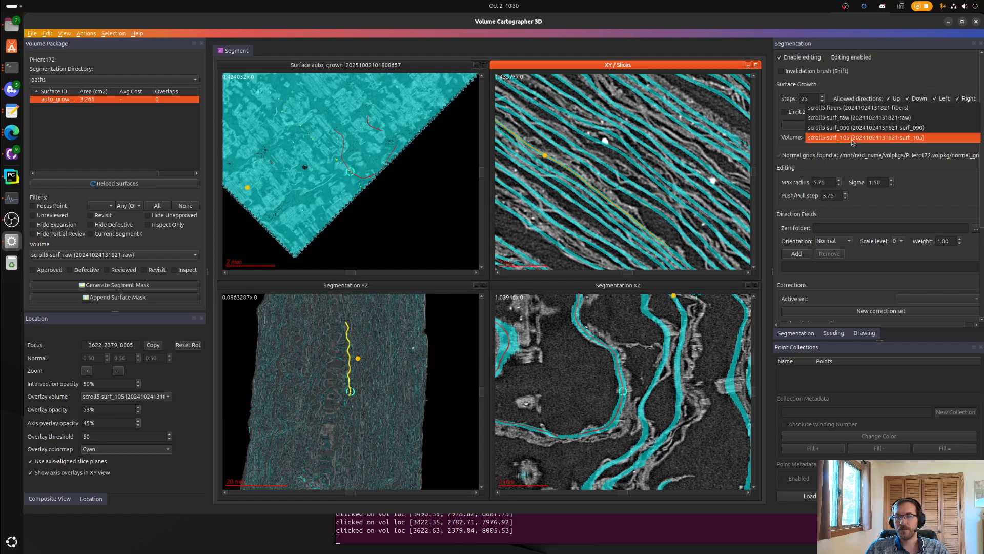
click(866, 139)
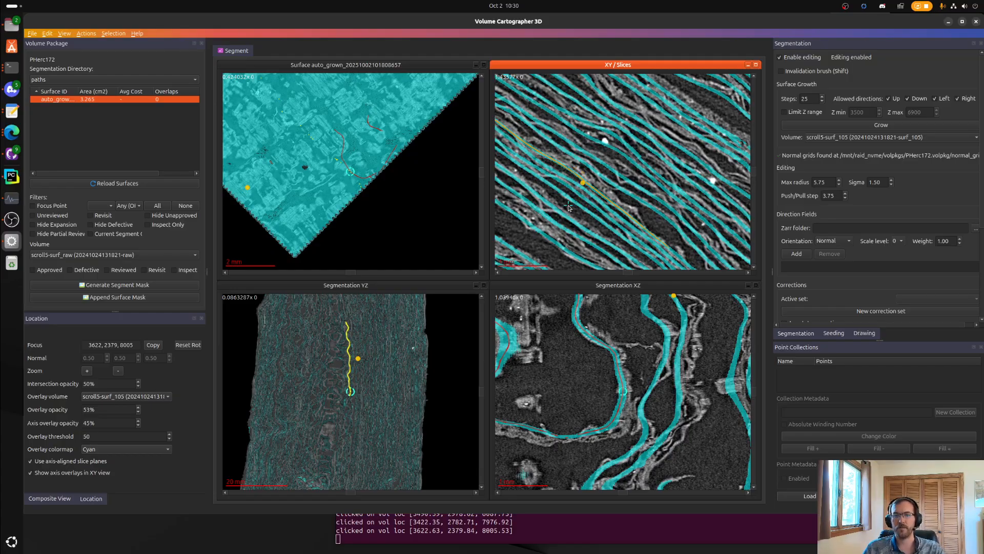
right_drag(658, 211, 629, 191)
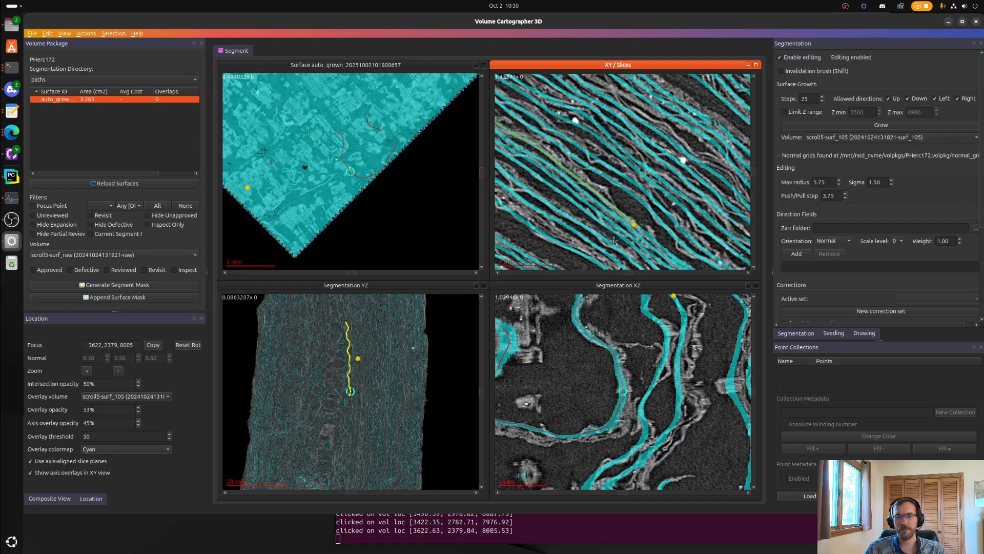
scroll(614, 242, down, 8)
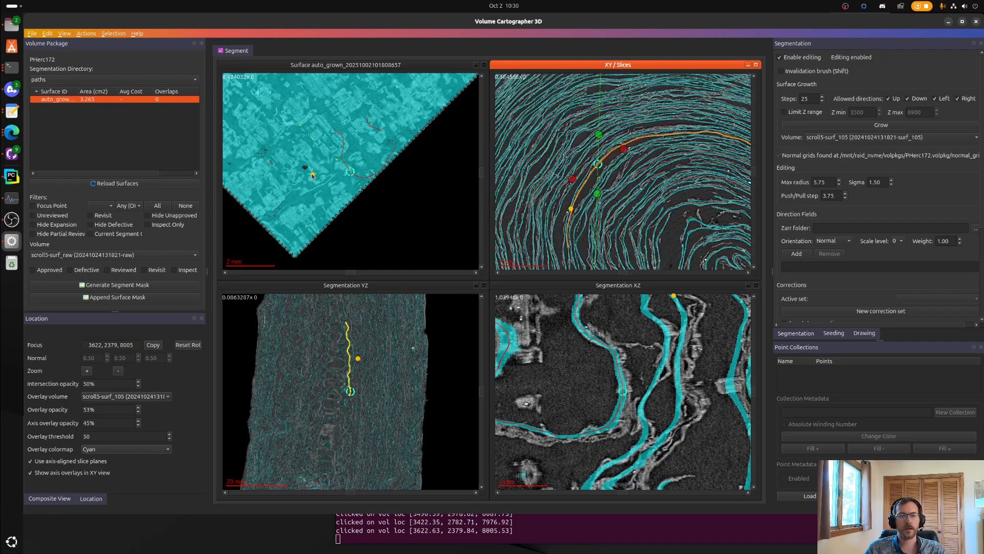
click(287, 198)
scroll(642, 213, up, 5)
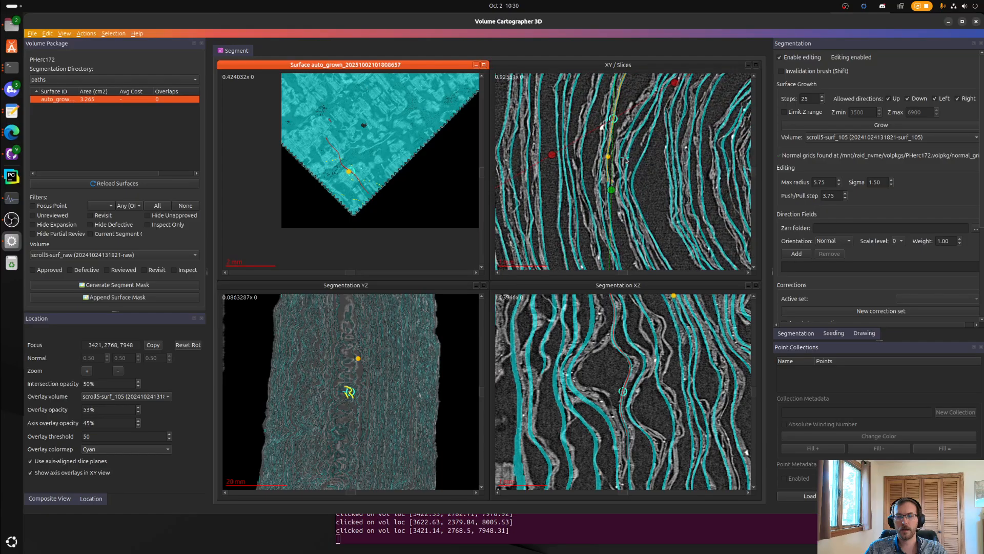
scroll(386, 94, down, 3)
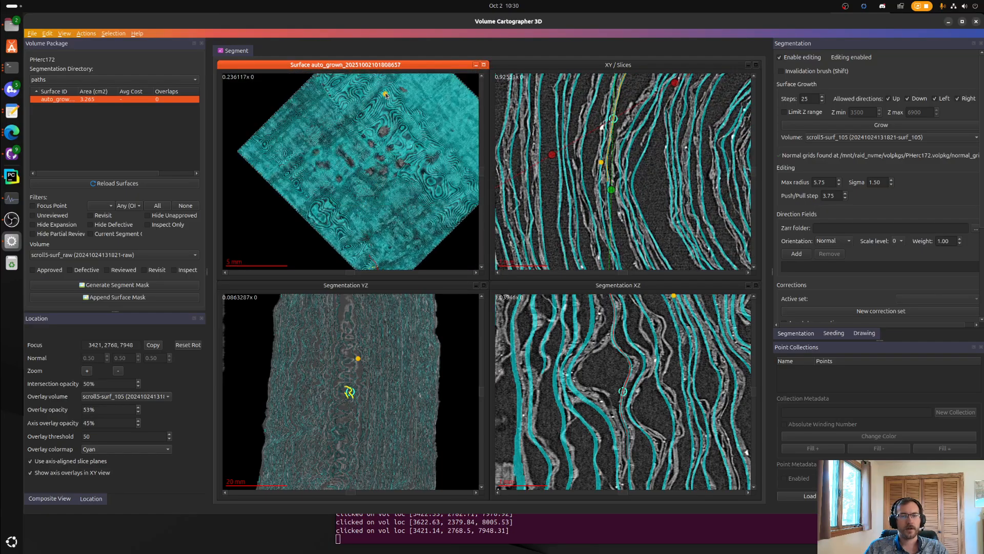
- Focus the slice views near the surface's top corner and check the segment line against the overlay in the XY slice
click(385, 95)
click(677, 221)
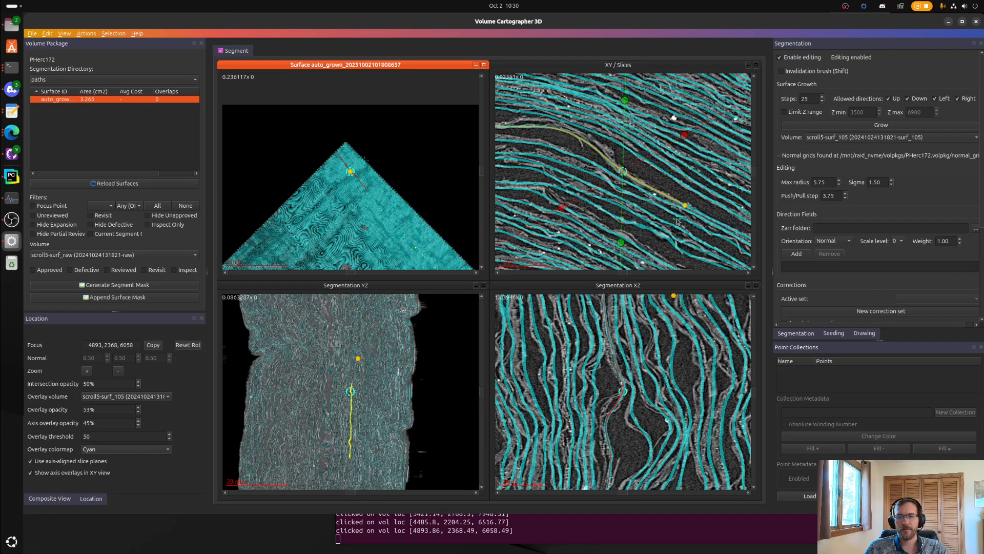
right_click(589, 192)
- Grow the segment by another 25 steps and check the growth output in the terminal
key(ctrl+g)
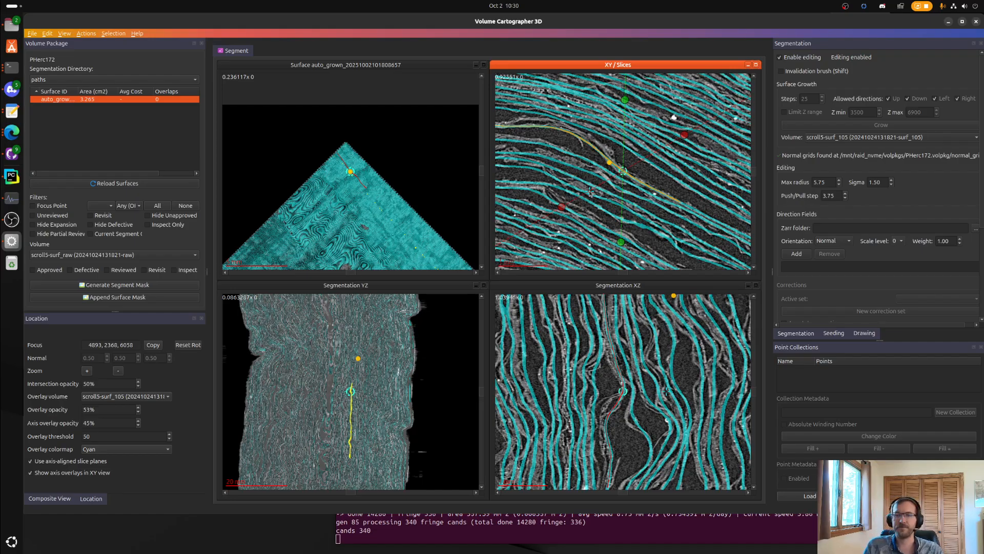
scroll(378, 198, down, 1)
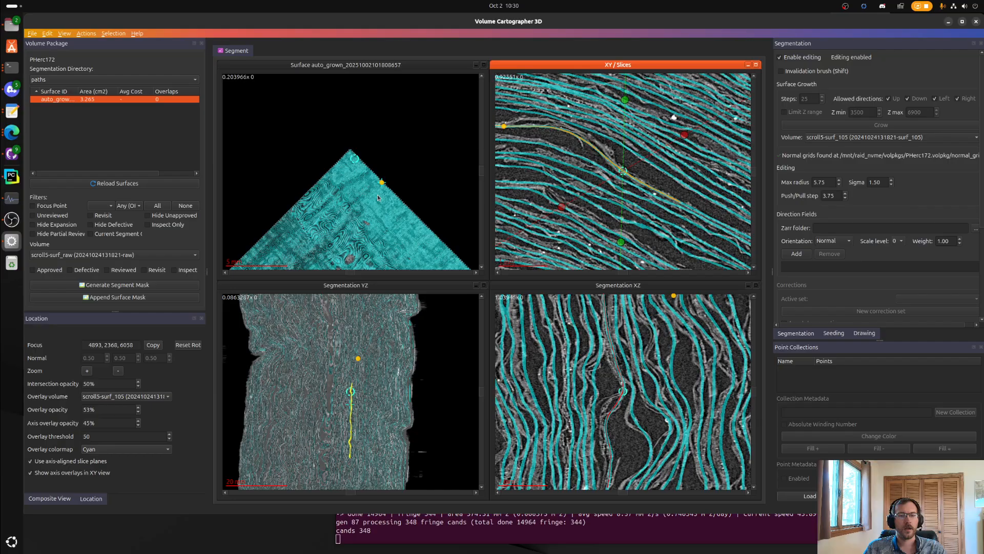
scroll(378, 198, down, 1)
right_drag(378, 198, 352, 118)
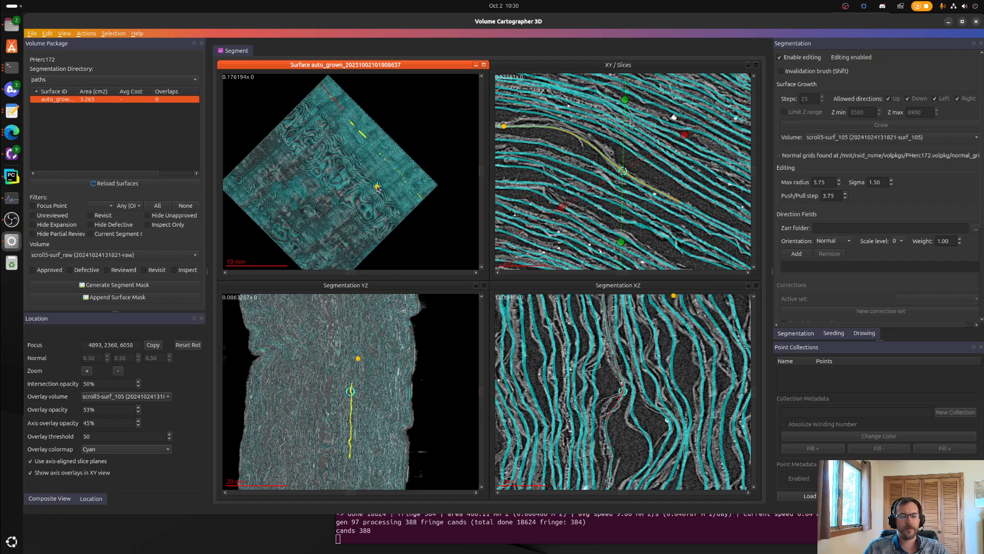
click(431, 536)
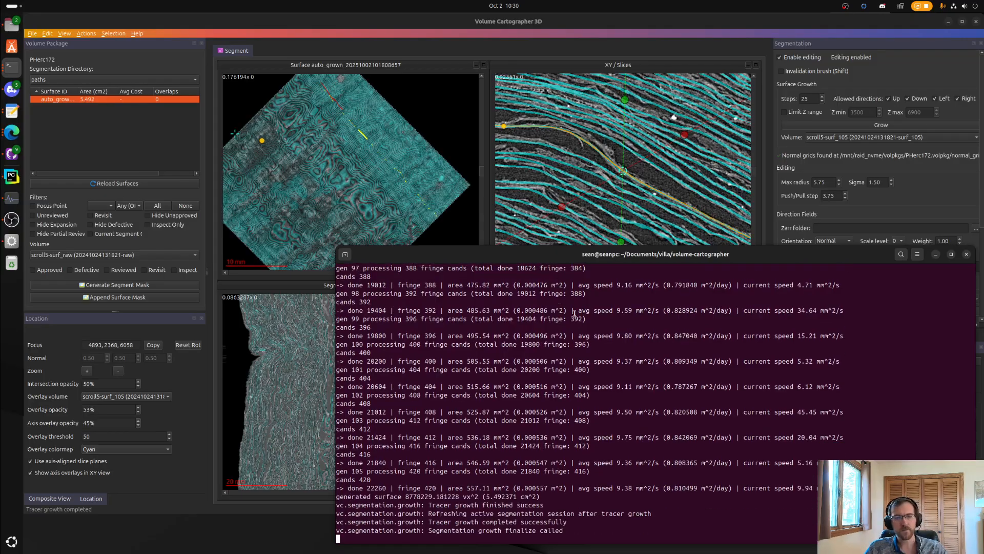
- Focus the slice views near the newly grown right corner and view the whole surface
click(419, 153)
click(450, 179)
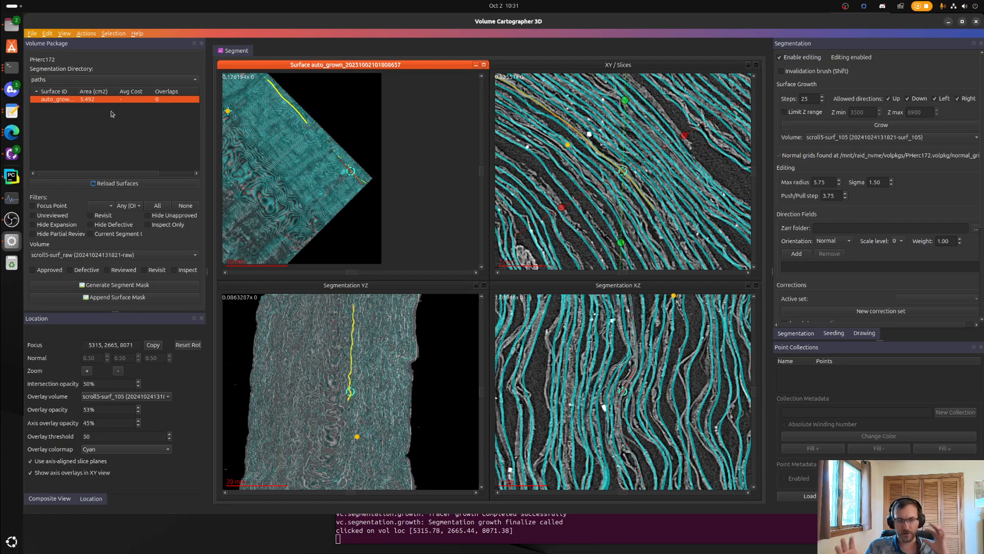
scroll(302, 137, down, 6)
right_drag(302, 144, 380, 159)
scroll(359, 159, down, 3)
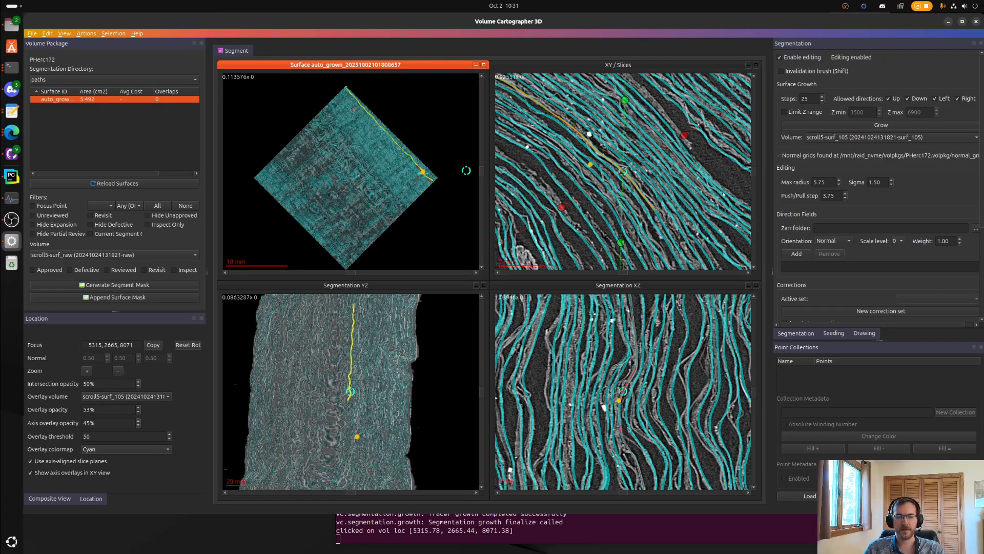
- Focus the slice views near the middle of the surface and trace the segment line to its end in the XY slice
click(350, 171)
scroll(637, 203, down, 8)
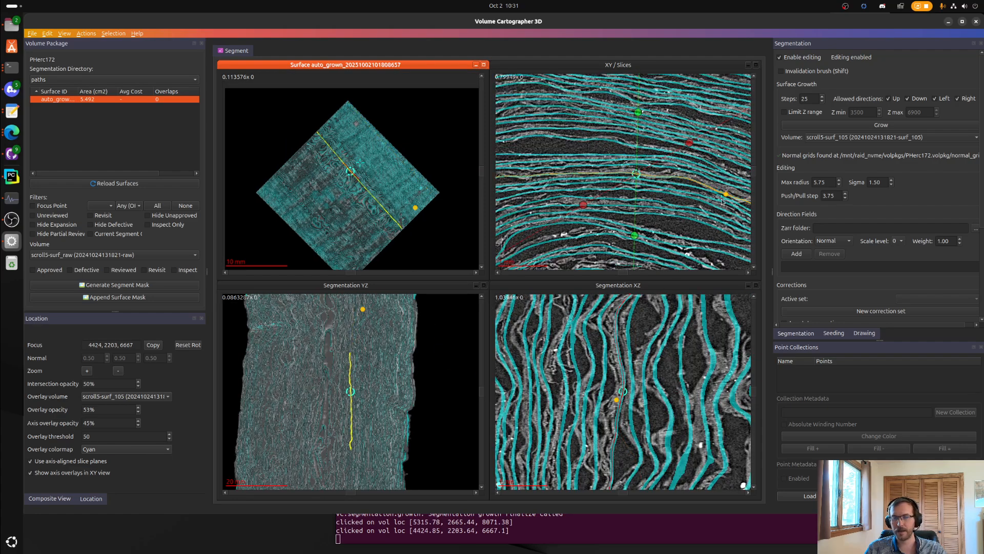
right_drag(722, 197, 570, 164)
scroll(648, 190, up, 14)
scroll(648, 190, down, 5)
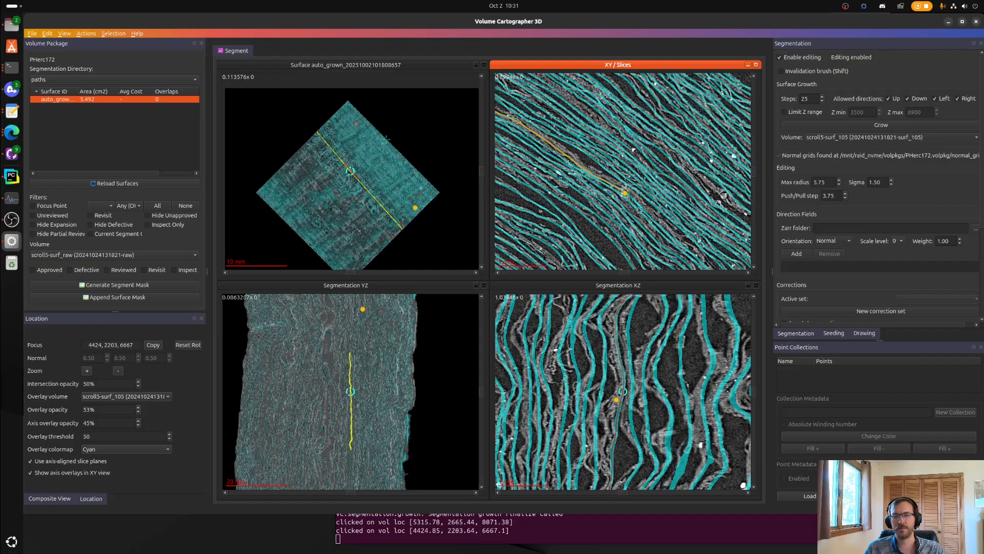
scroll(630, 199, up, 5)
scroll(371, 222, up, 10)
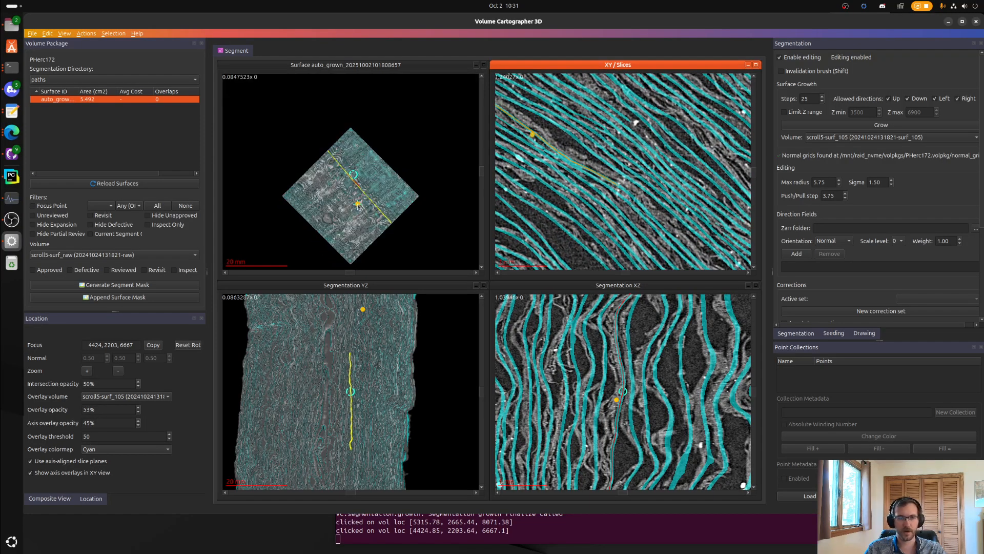
- Examine the overlay coverage and the dark uncovered patches closely across the grown surface
right_drag(454, 194, 368, 179)
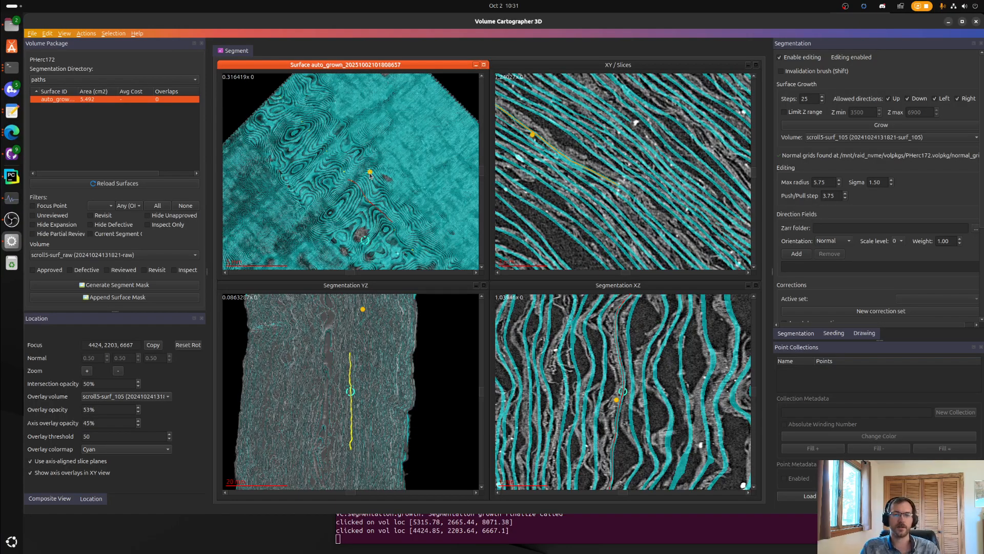
scroll(348, 213, up, 4)
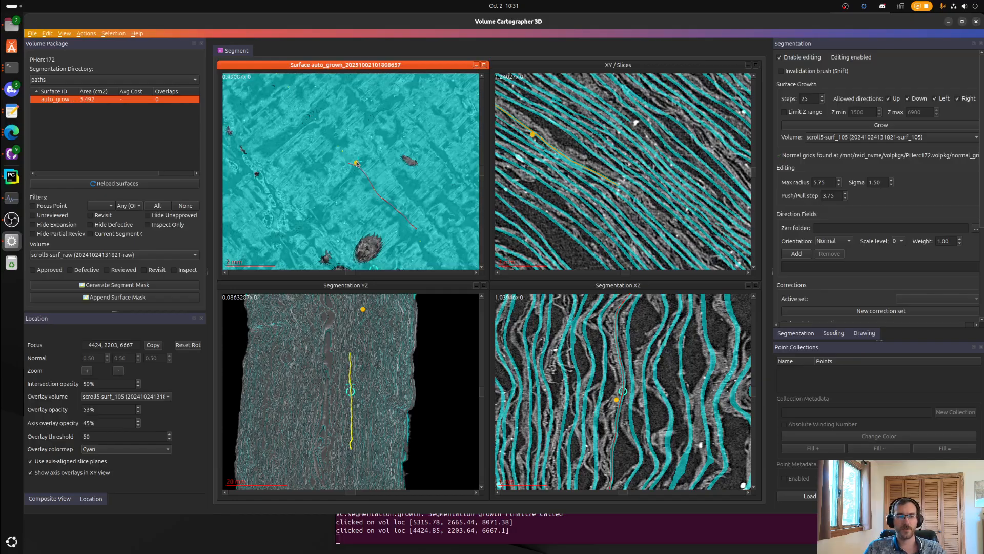
right_drag(389, 190, 392, 187)
right_drag(284, 231, 360, 182)
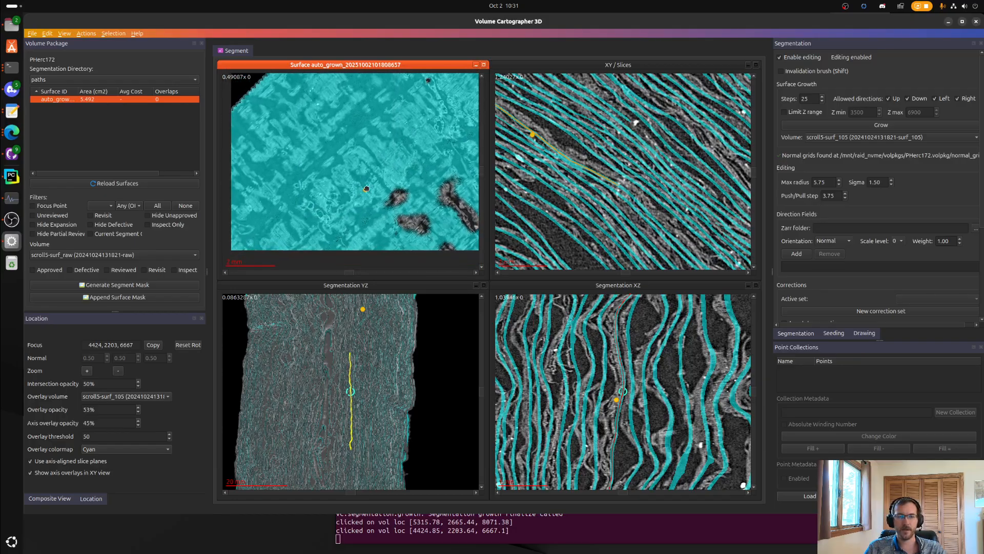
right_drag(358, 217, 311, 232)
- Focus the slice views near the surface's lower left edge and follow the segment line around the curve in the XY slice
click(284, 194)
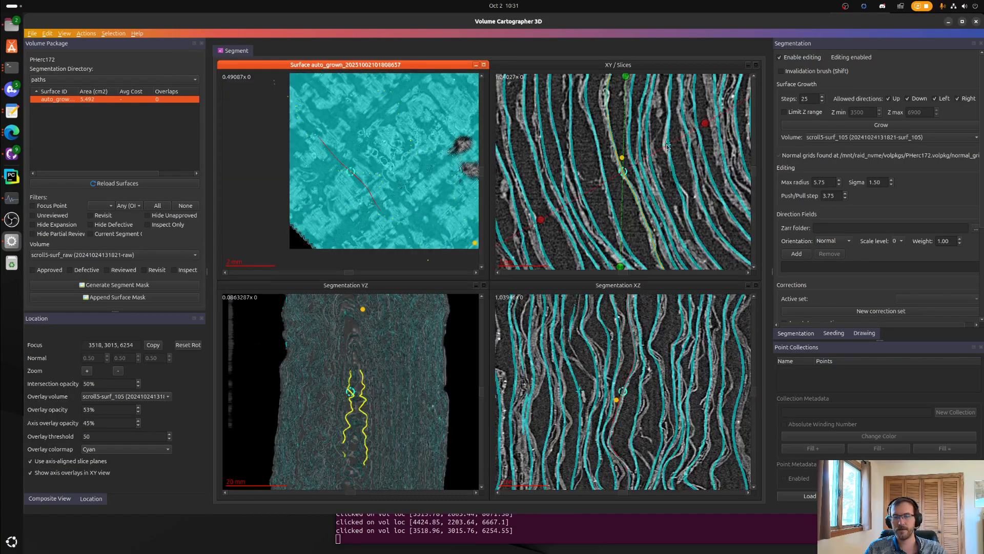
right_drag(641, 128, 567, 216)
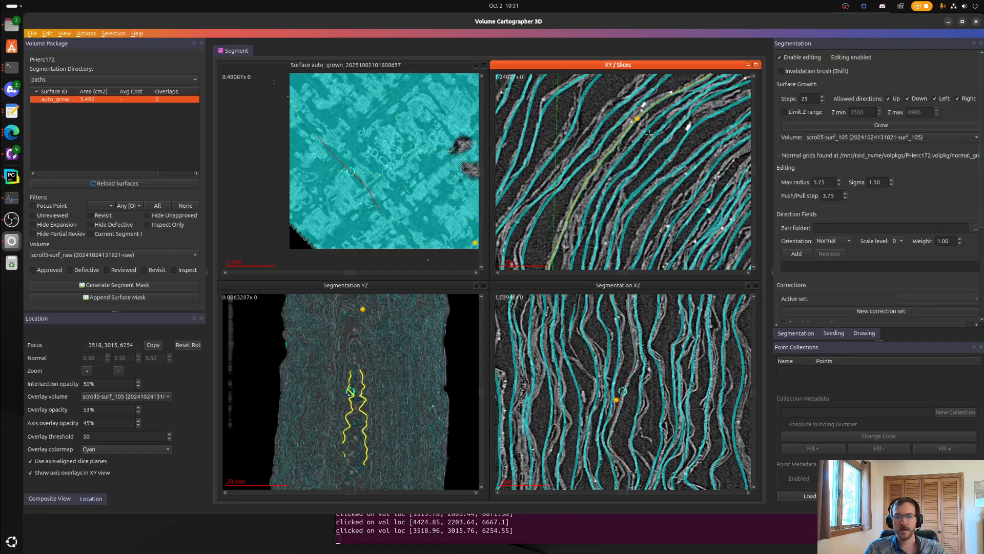
right_drag(661, 124, 533, 236)
scroll(620, 165, down, 4)
scroll(319, 184, down, 8)
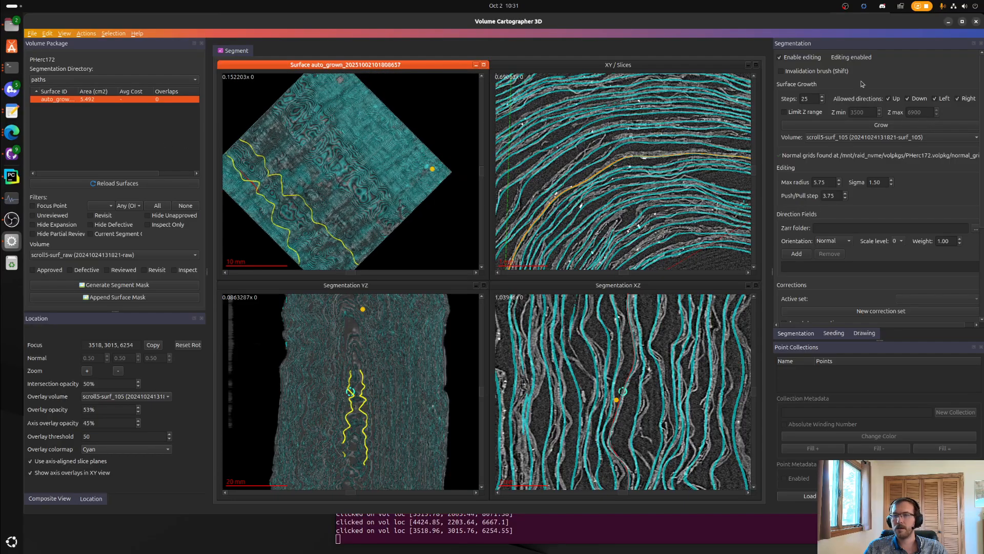
- Disable segment editing and open the Seeding tools
click(804, 58)
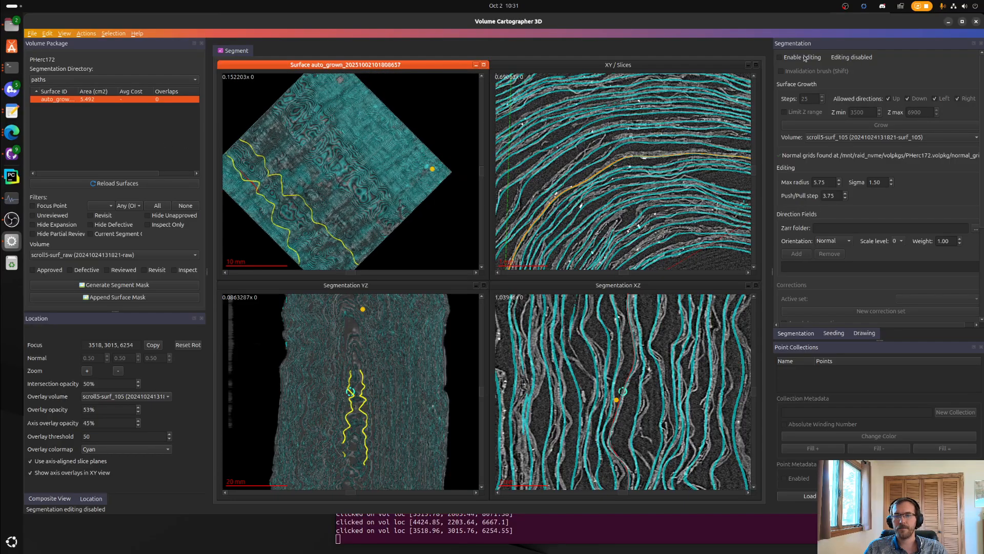
click(840, 334)
- Move the focus point to the scroll's outer wraps in the XY slice
scroll(691, 95, down, 5)
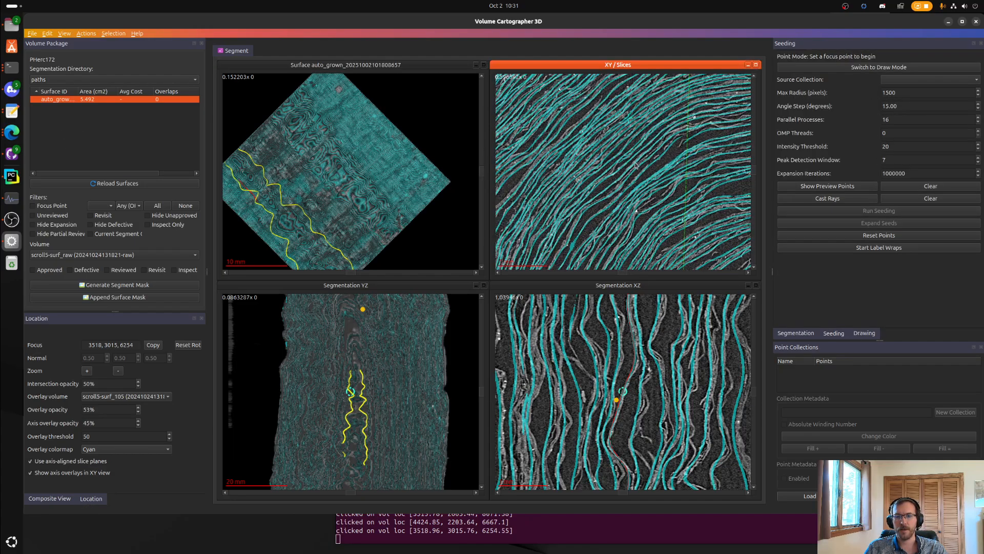
right_drag(616, 130, 572, 224)
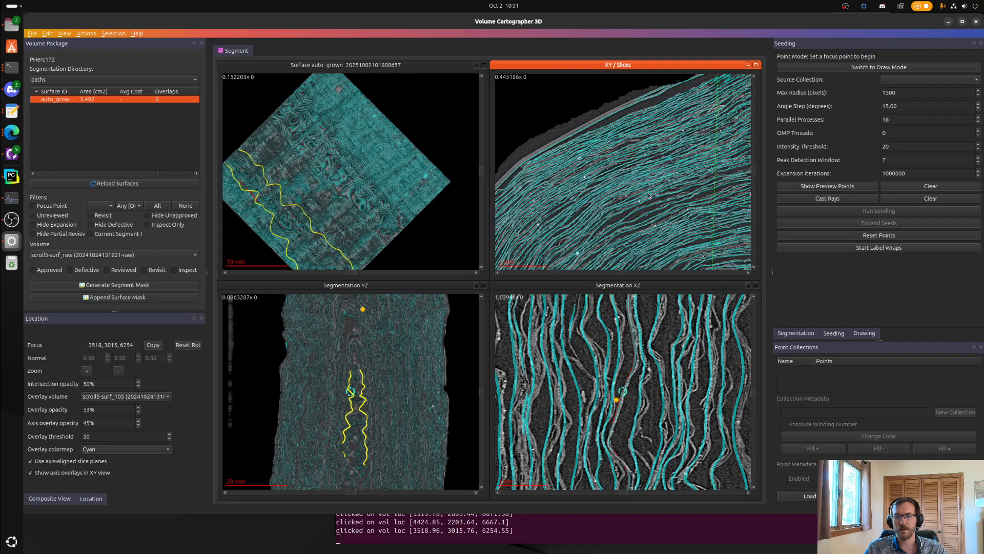
scroll(573, 224, up, 7)
ctrl+click(639, 191)
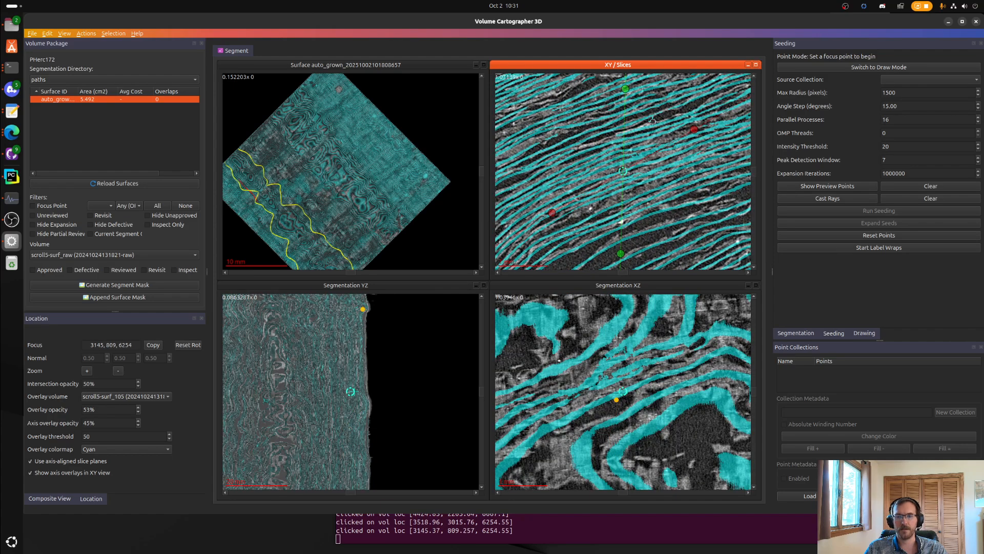
- Move the focus point to the crest of the curved outer wraps in the XY slice
right_drag(653, 121, 519, 219)
right_drag(710, 119, 628, 173)
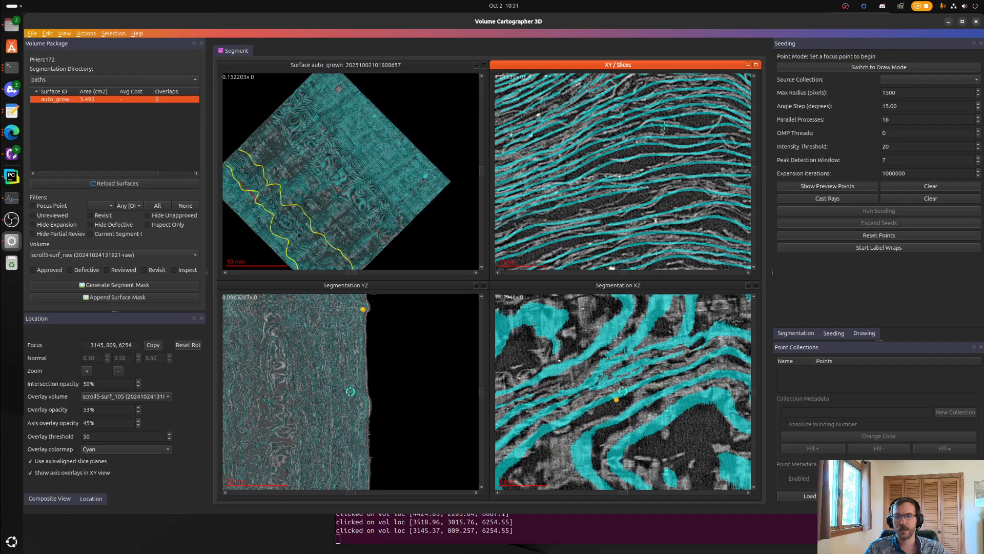
ctrl+click(613, 180)
scroll(374, 197, up, 5)
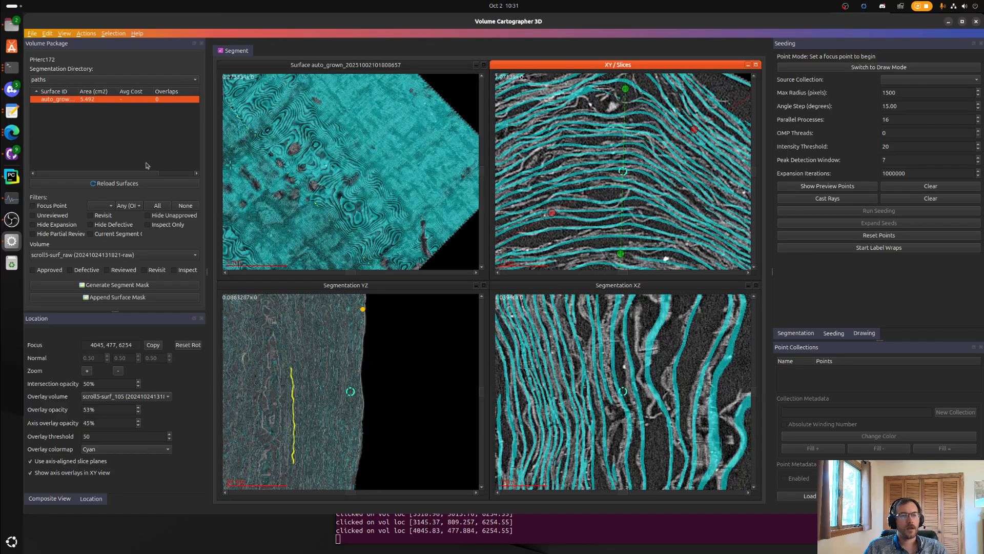
scroll(530, 214, up, 3)
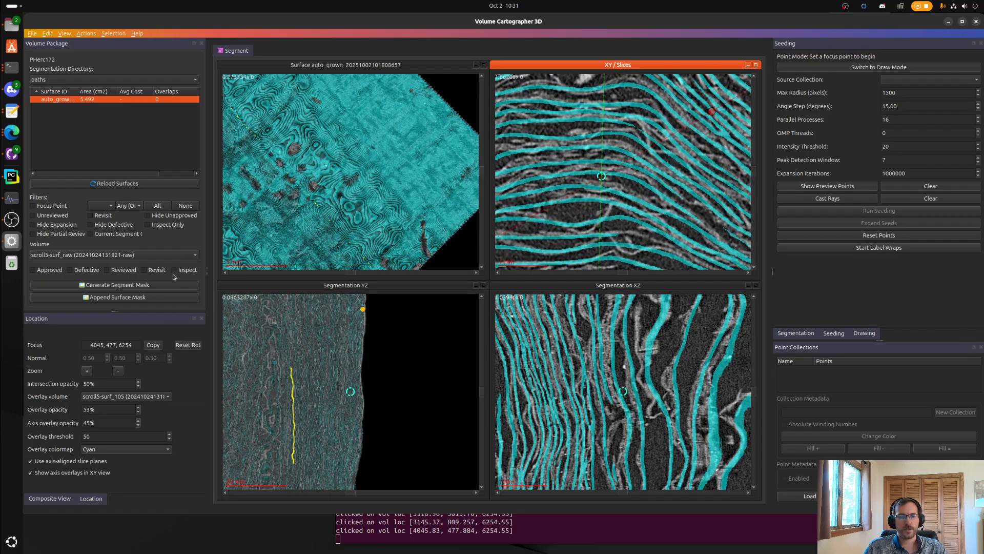
- In draw mode on the scroll5-surf_105 volume, draw a short path across one outer wrap, analyze it and run seeding
click(190, 258)
click(184, 276)
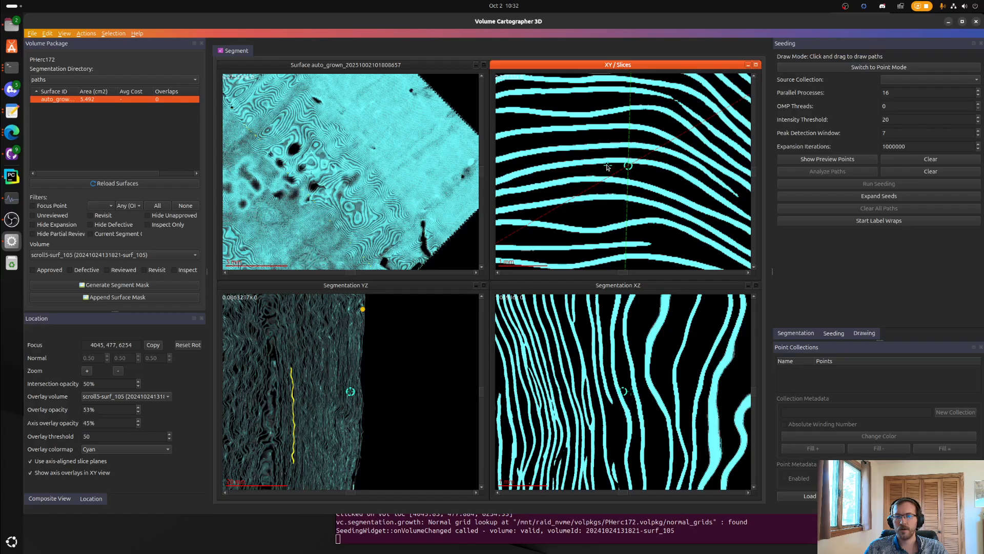
drag(608, 168, 603, 161)
click(827, 171)
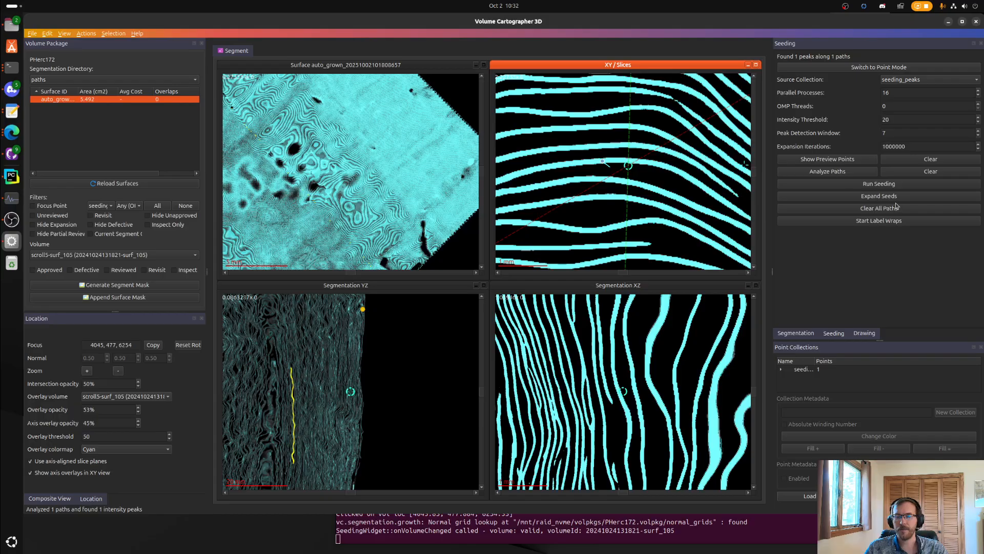
click(900, 185)
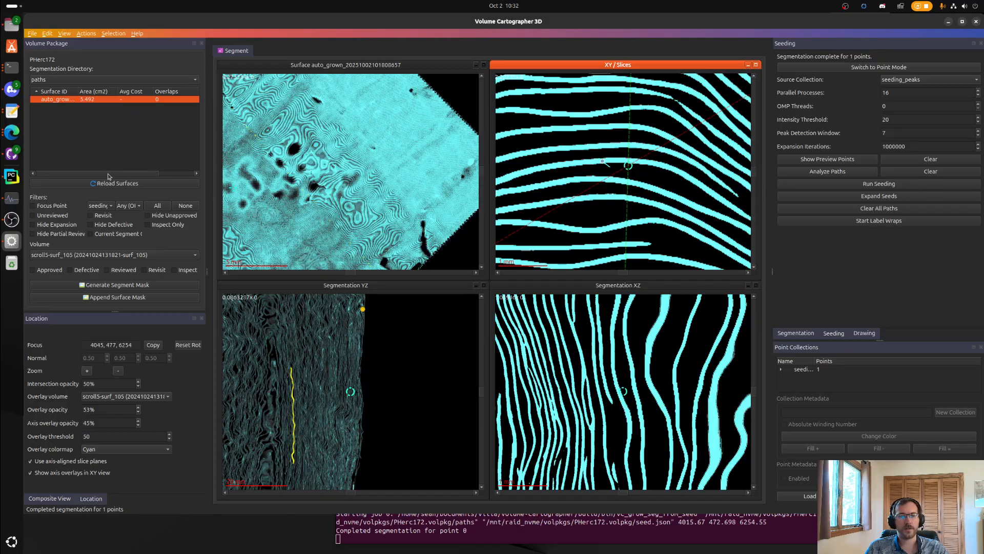
- Load the newly seeded segment and switch the displayed volume back to scroll5-surf_raw
click(111, 107)
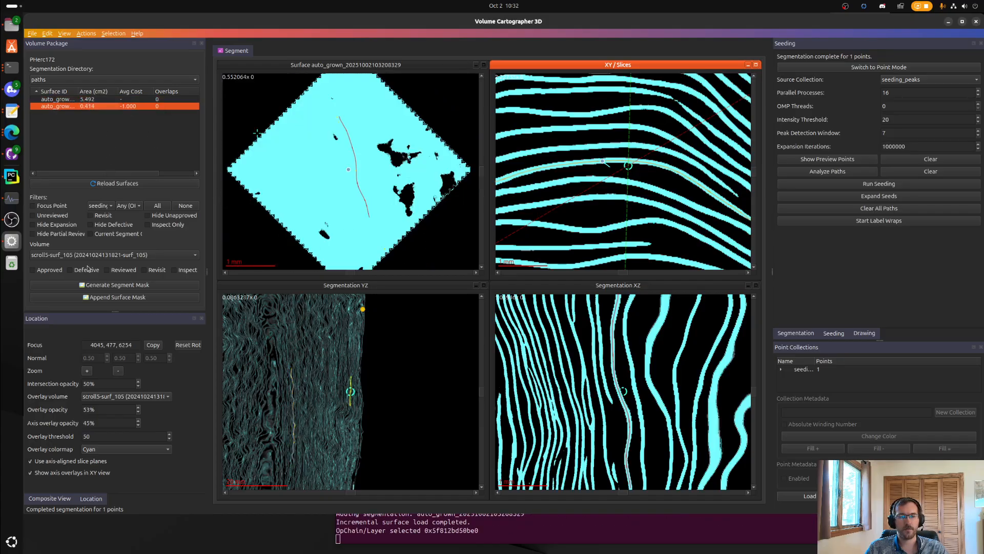
click(189, 255)
click(184, 238)
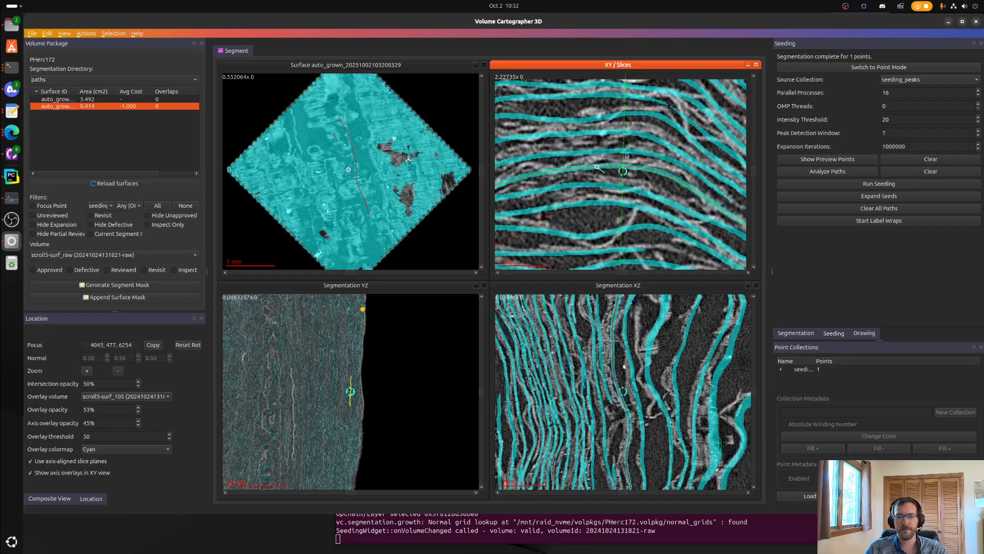
- Set the intersection opacity to 73% and follow the new segment's line along its wrap in the XY slice
right_drag(676, 211, 577, 185)
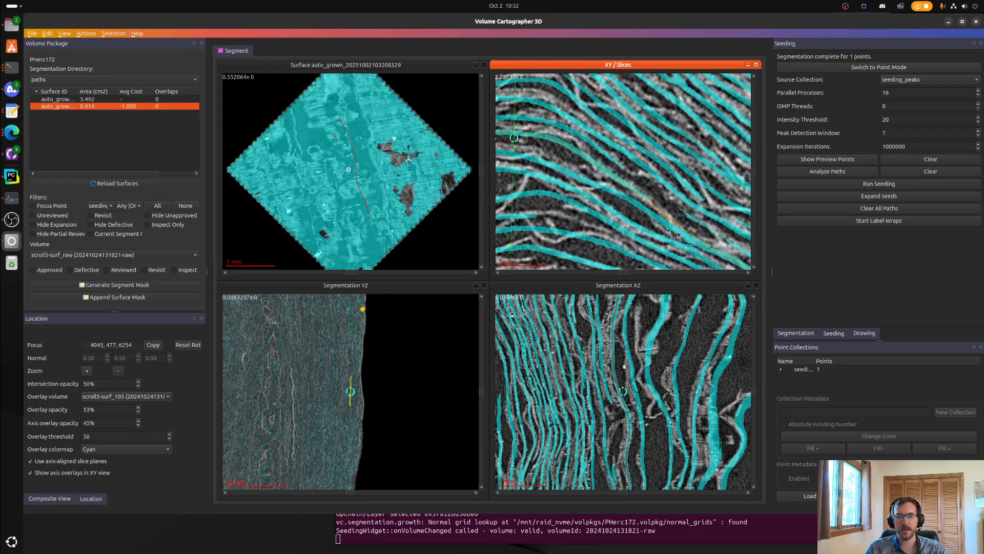
right_drag(690, 244, 662, 222)
right_drag(584, 164, 730, 195)
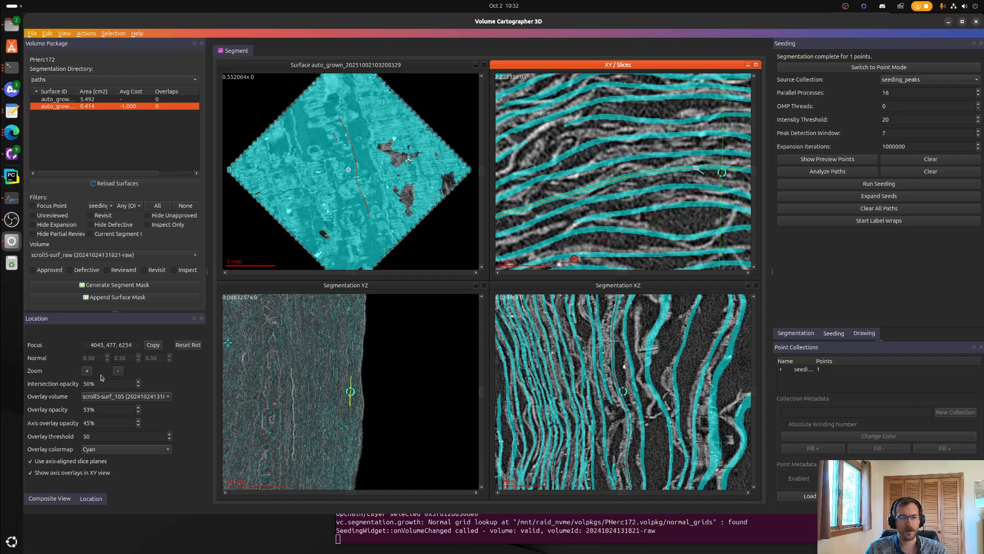
scroll(99, 382, up, 6)
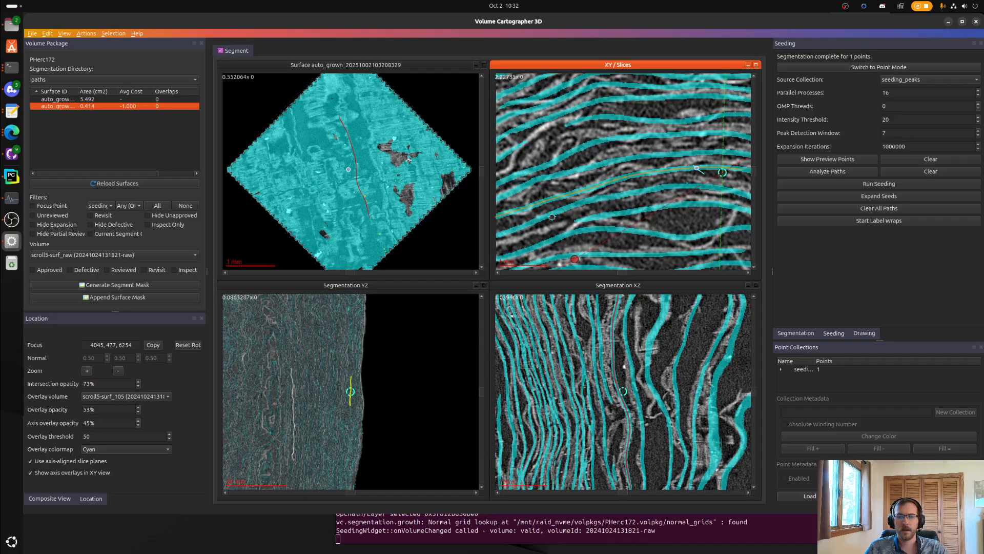
right_drag(516, 234, 675, 161)
right_drag(552, 200, 641, 180)
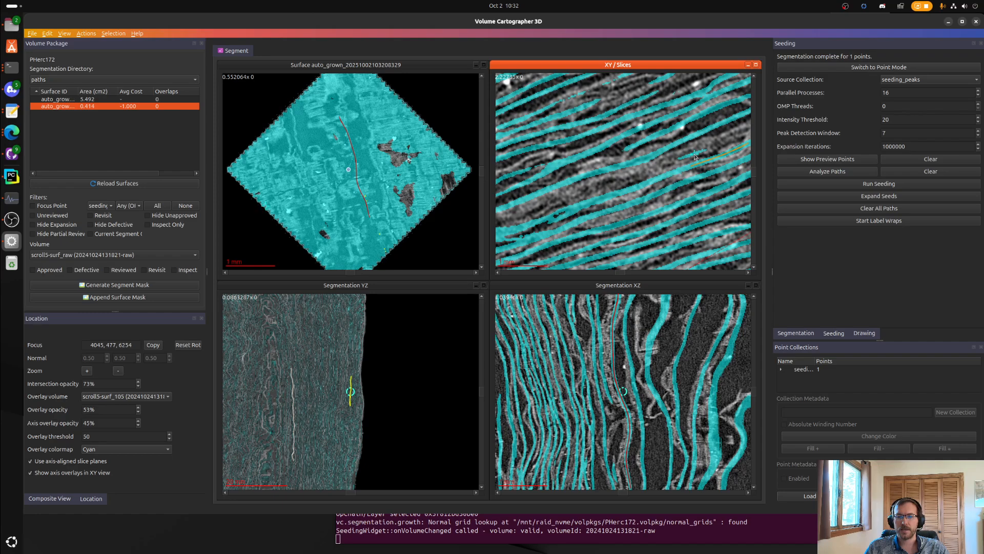
right_drag(702, 189, 762, 109)
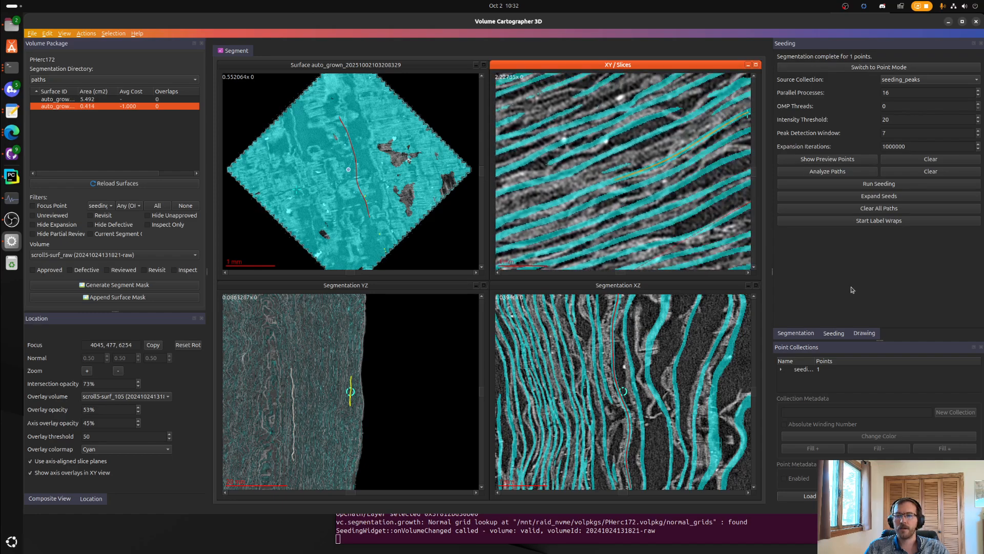
- Clear all seeding paths and enable editing for the new segment in the Segmentation tools
click(869, 208)
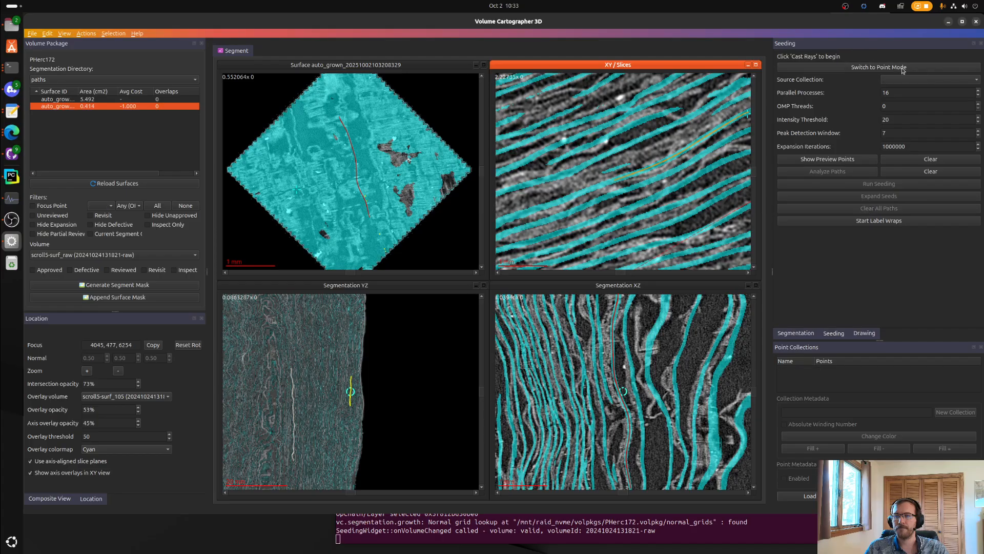
click(794, 334)
click(781, 57)
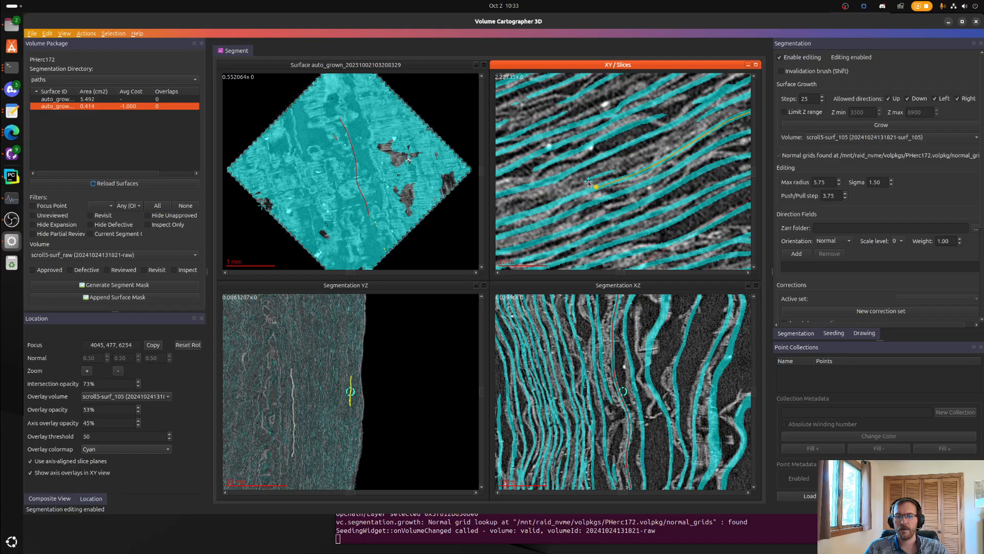
- Adjust the end of the segment's line in the XY slice and follow the line across the curve to its far side
drag(596, 187, 589, 181)
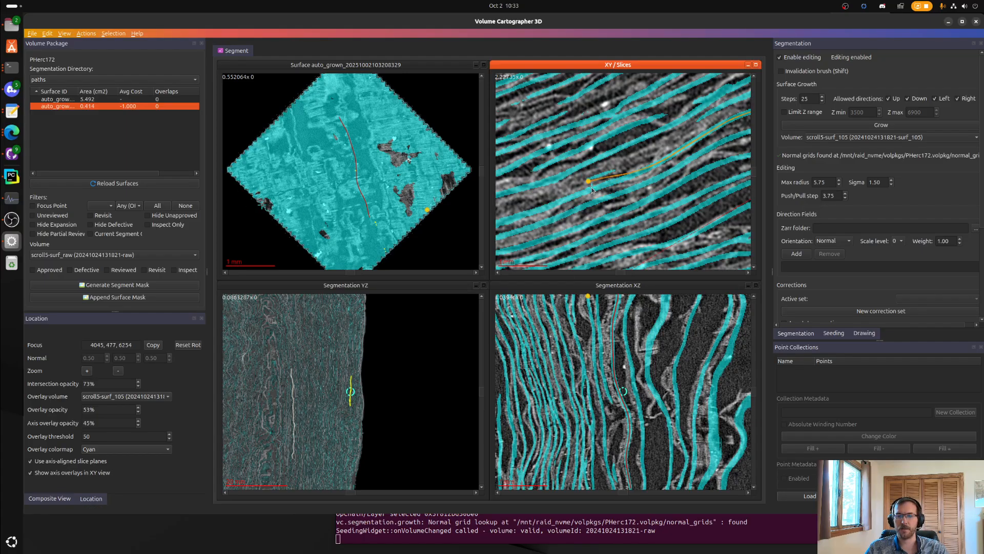
drag(590, 185, 596, 186)
right_drag(677, 149, 640, 162)
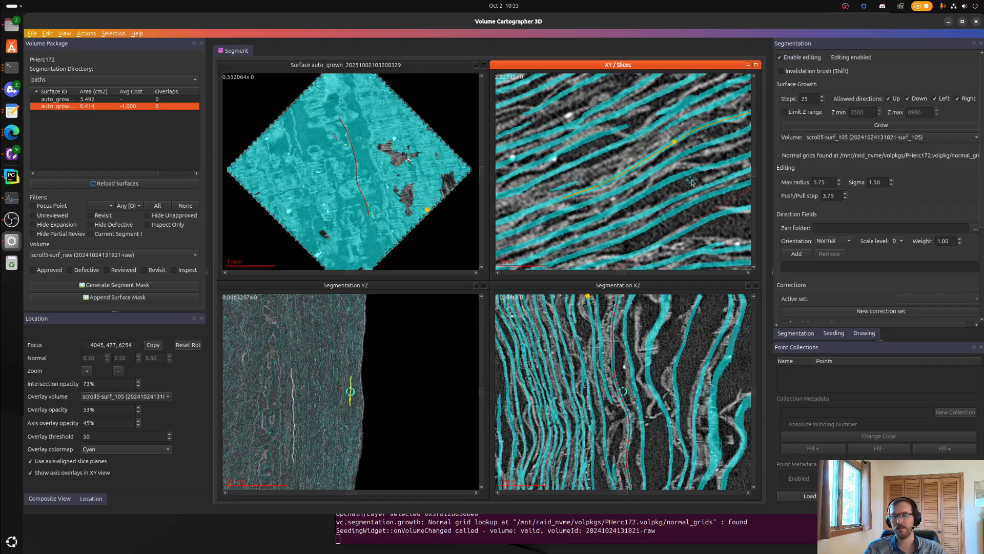
right_drag(686, 171, 564, 202)
right_drag(741, 158, 569, 213)
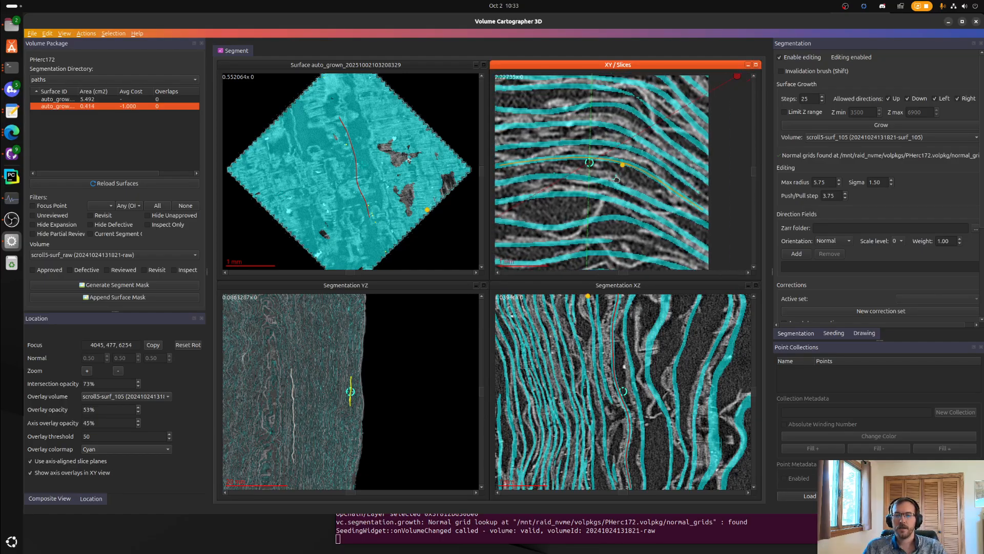
right_drag(713, 234, 605, 225)
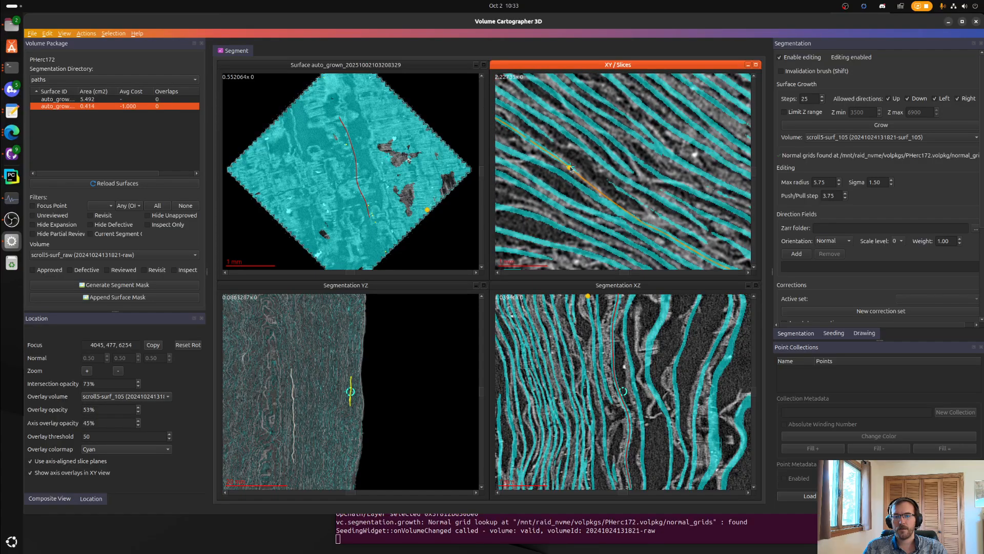
- Focus on the segment line just past the curve and examine how it follows the sheet in the XZ slice
click(570, 167)
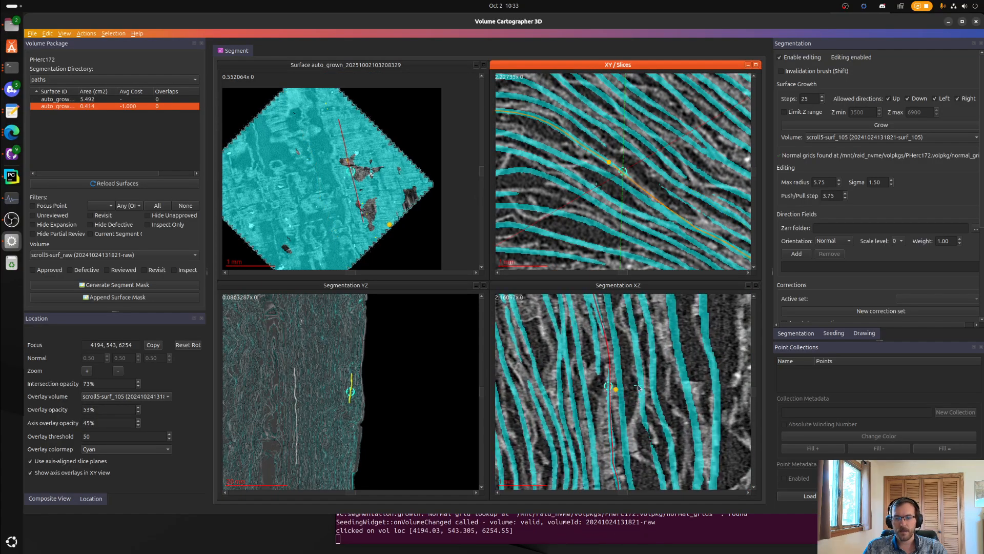
scroll(639, 388, down, 3)
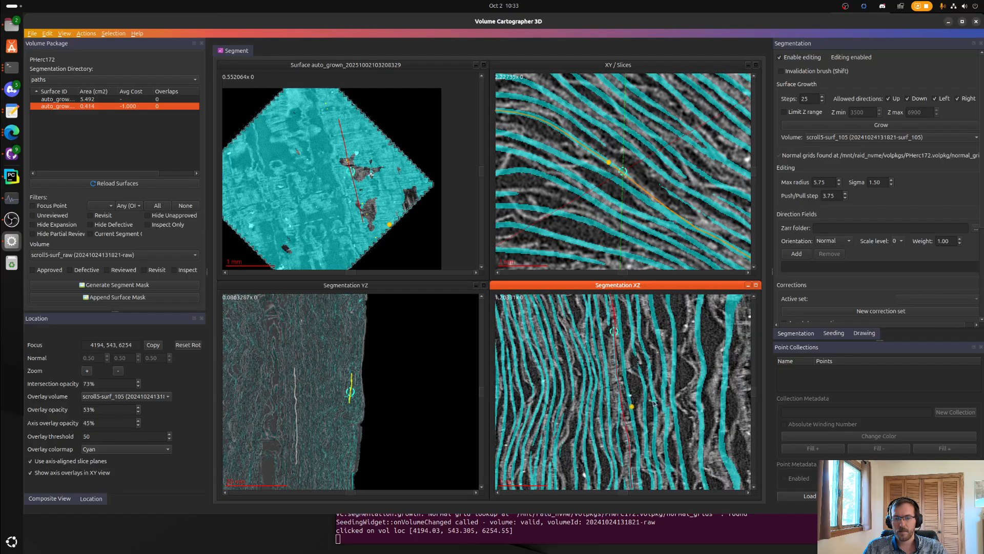
right_drag(653, 403, 645, 385)
right_drag(638, 313, 636, 395)
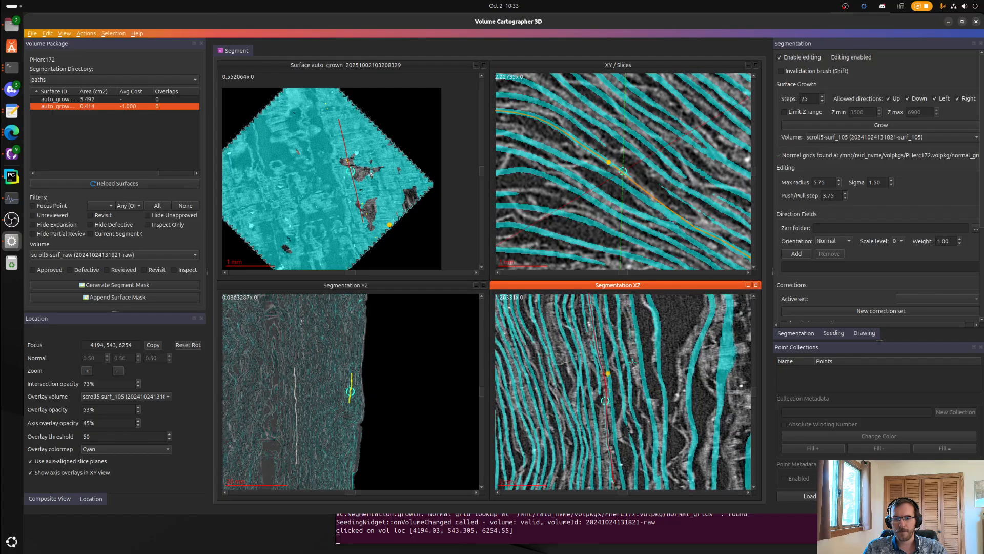
right_drag(632, 346, 621, 314)
right_drag(618, 416, 619, 370)
right_drag(619, 414, 621, 365)
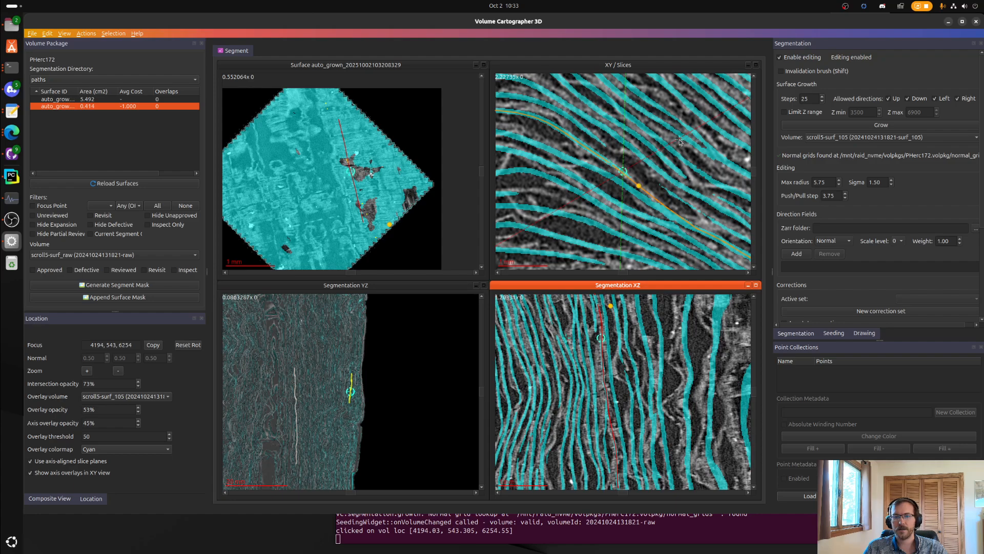
scroll(667, 144, down, 2)
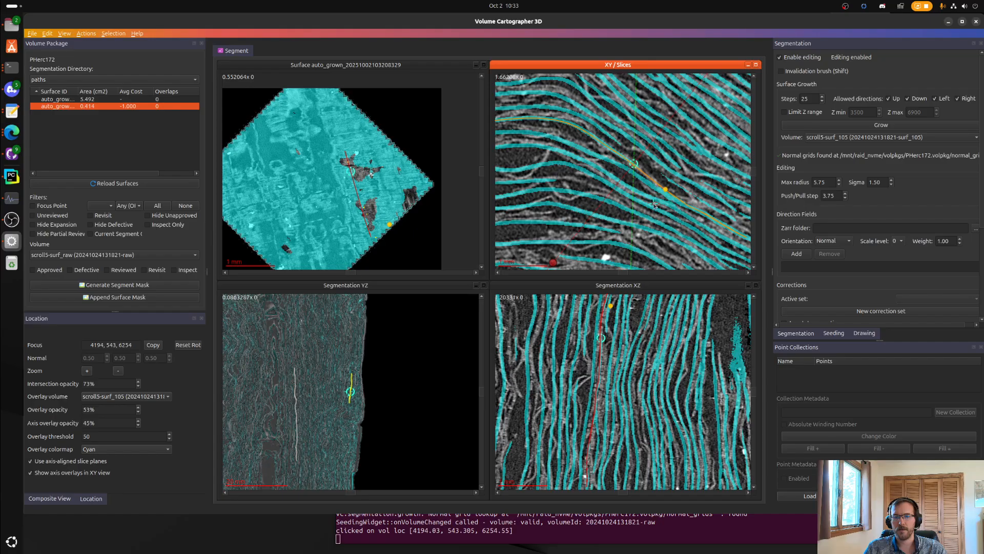
scroll(630, 252, down, 2)
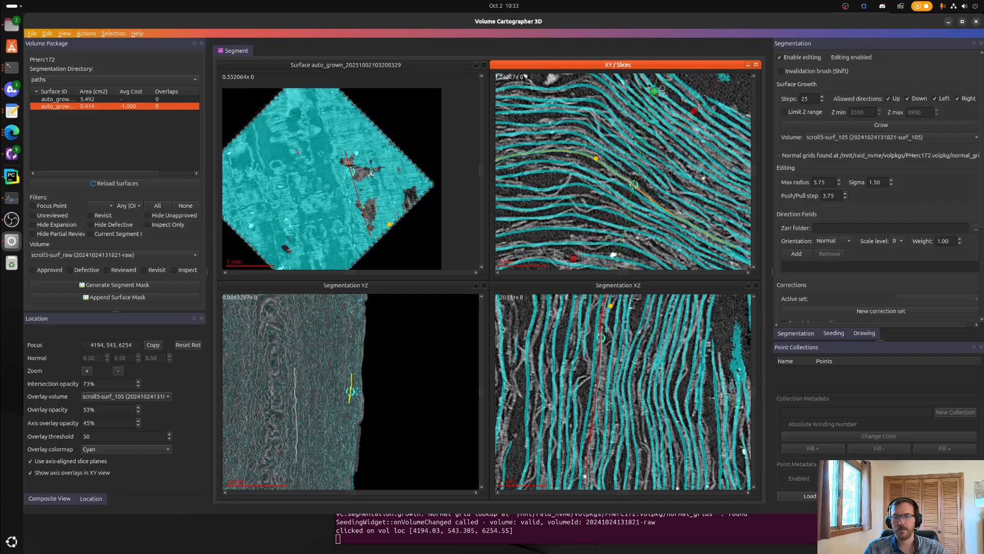
- Examine the segment line against the neighbouring wraps up close in the YZ slice
scroll(345, 391, up, 10)
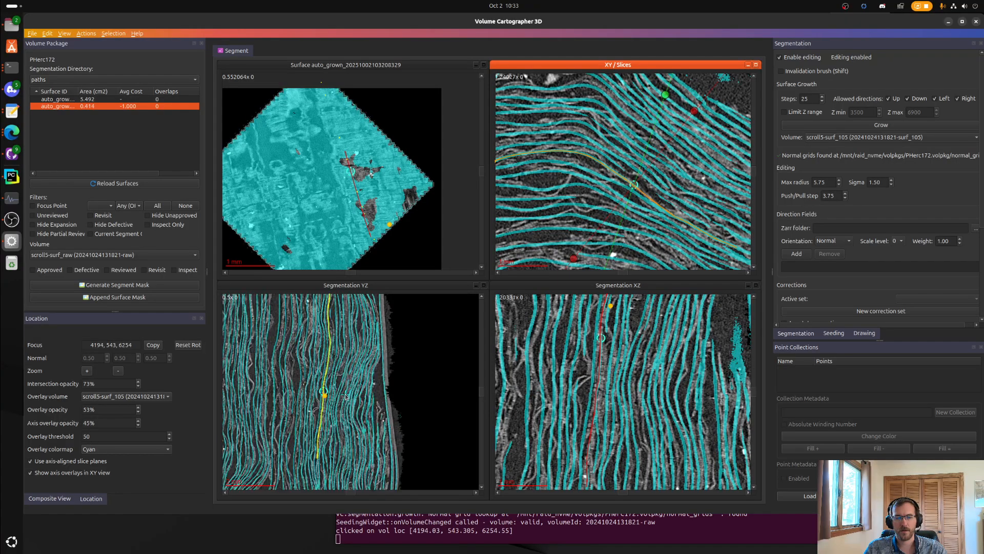
scroll(317, 384, up, 3)
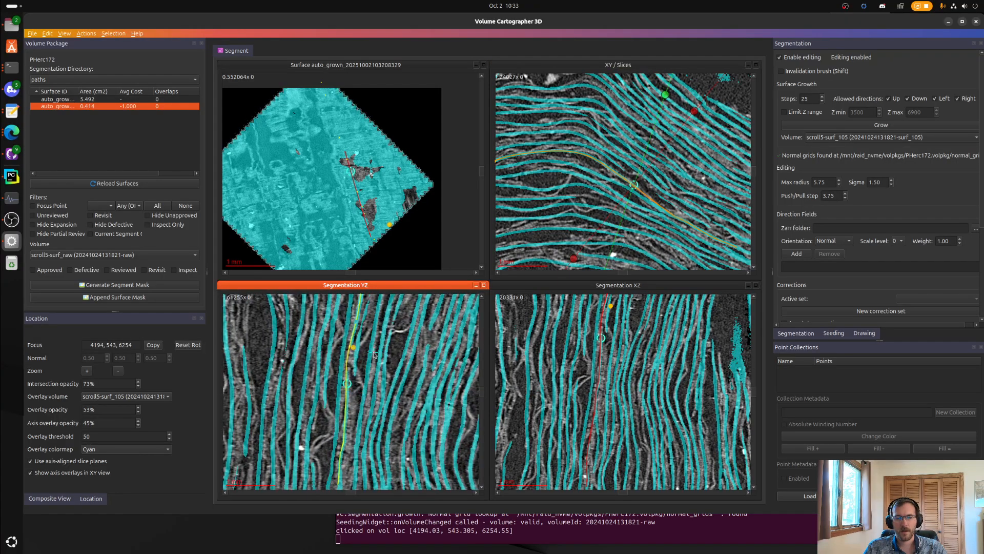
right_drag(373, 379, 376, 445)
right_drag(407, 308, 401, 428)
right_drag(405, 371, 426, 341)
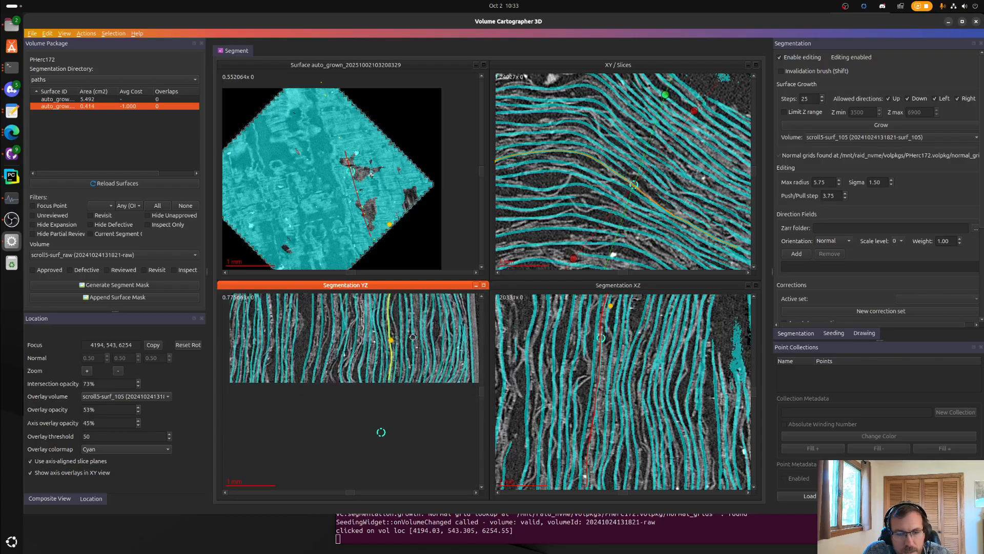
right_drag(429, 405, 405, 420)
scroll(405, 421, up, 2)
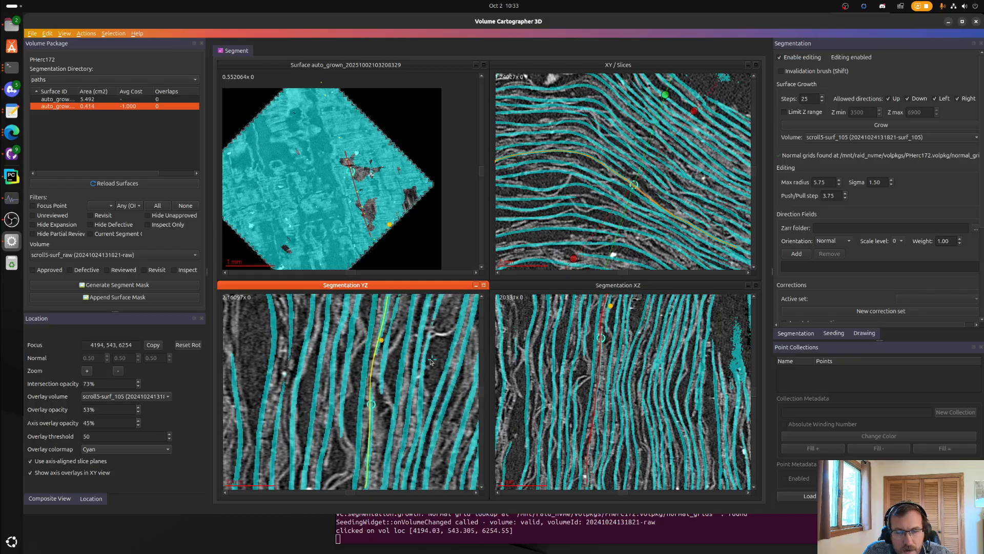
- Rotate the slice planes using their axis overlays in the XY view and check the segment line in the XZ slice
drag(665, 94, 628, 108)
mouse_move(694, 114)
mouse_down()
mouse_move(666, 95)
mouse_move(698, 136)
mouse_move(682, 115)
mouse_up()
scroll(627, 424, down, 2)
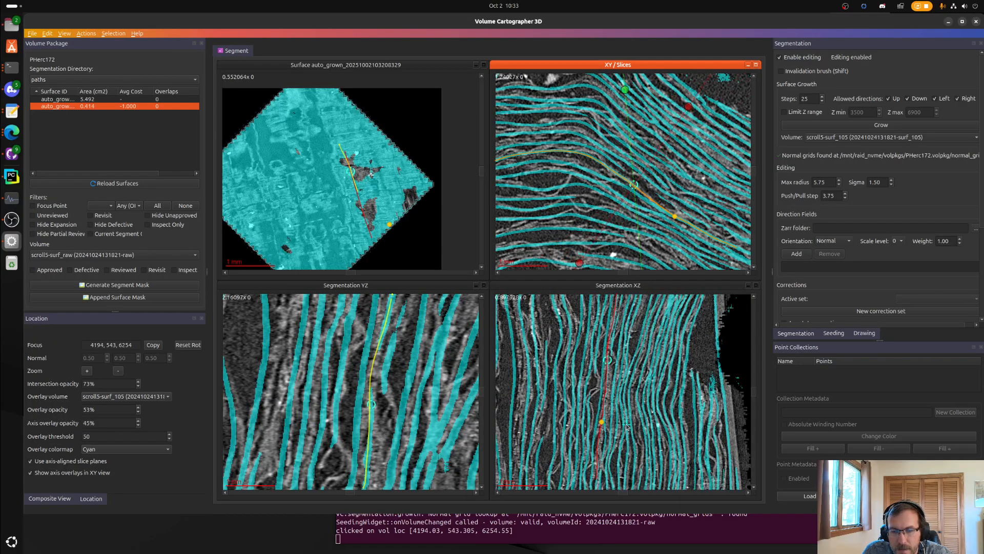
scroll(623, 354, up, 5)
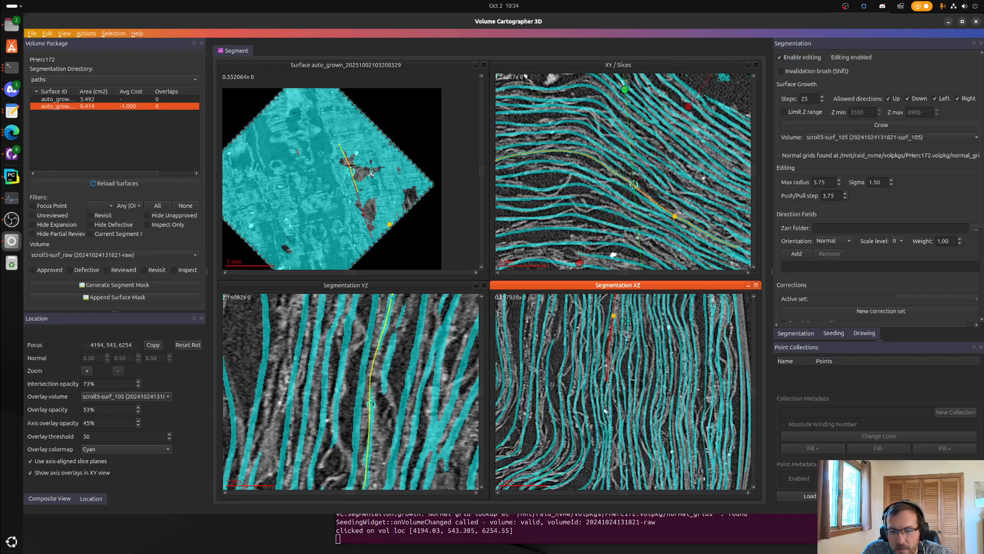
scroll(636, 348, down, 4)
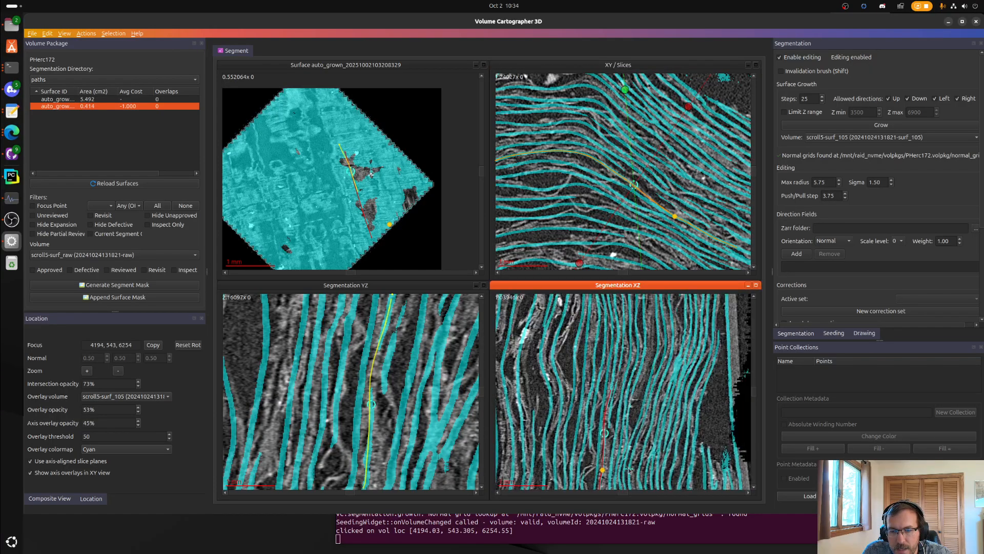
right_drag(641, 375, 639, 398)
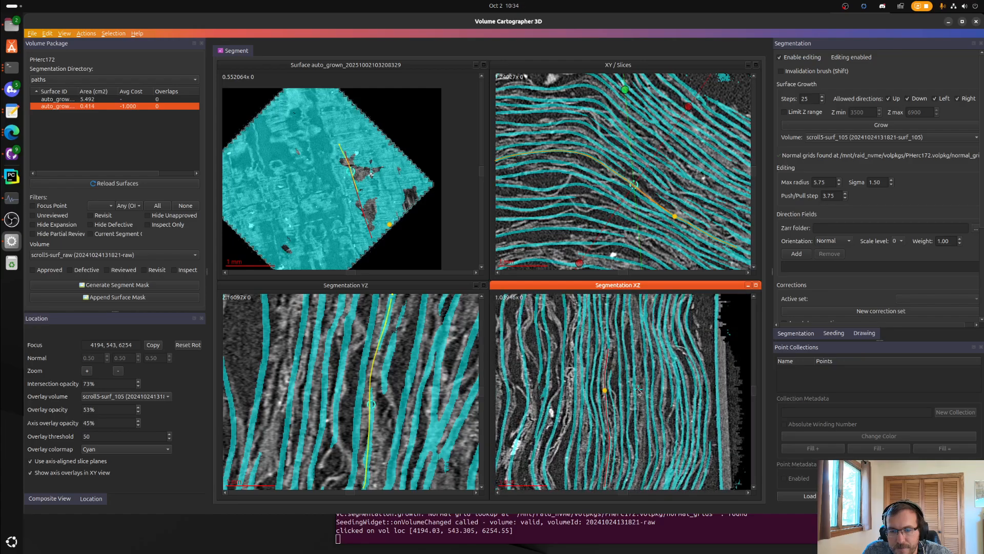
- Focus near the new surface's right corner and examine the end of the segment line in the slice views
click(410, 184)
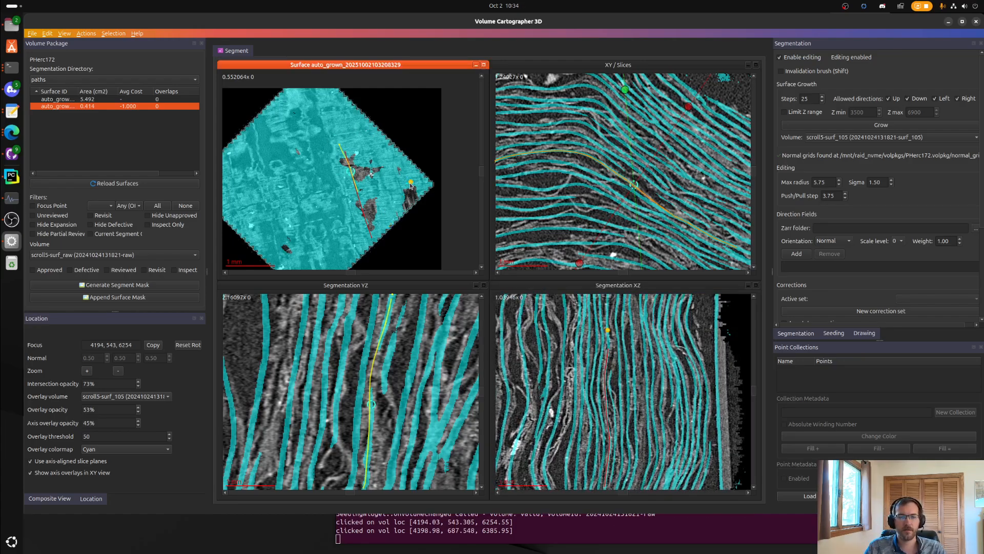
right_drag(656, 209, 541, 216)
scroll(594, 221, up, 3)
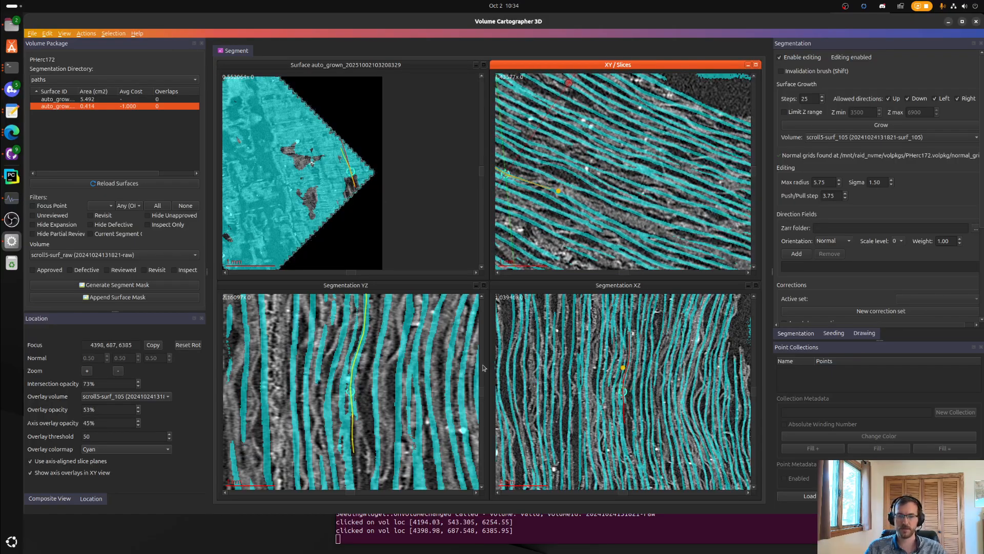
- Grow the active surface by 25 steps with all four growth directions allowed
right_drag(362, 392, 354, 387)
right_drag(356, 161, 361, 217)
scroll(299, 182, up, 3)
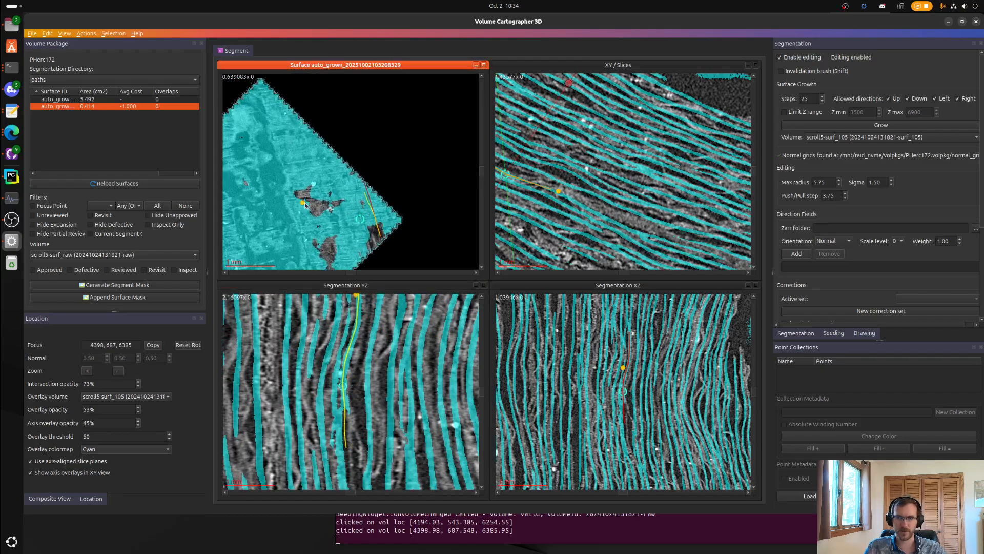
key(5)
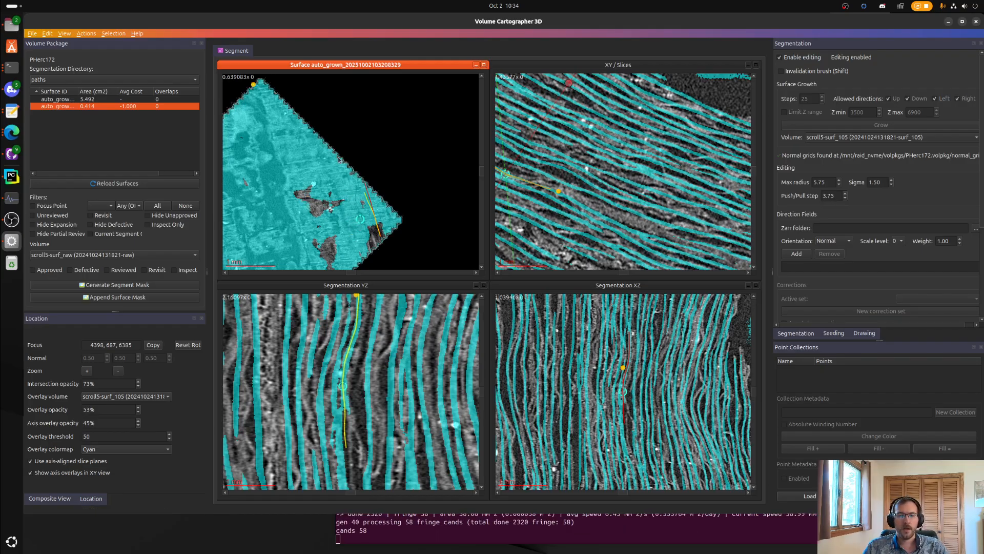
scroll(338, 176, down, 4)
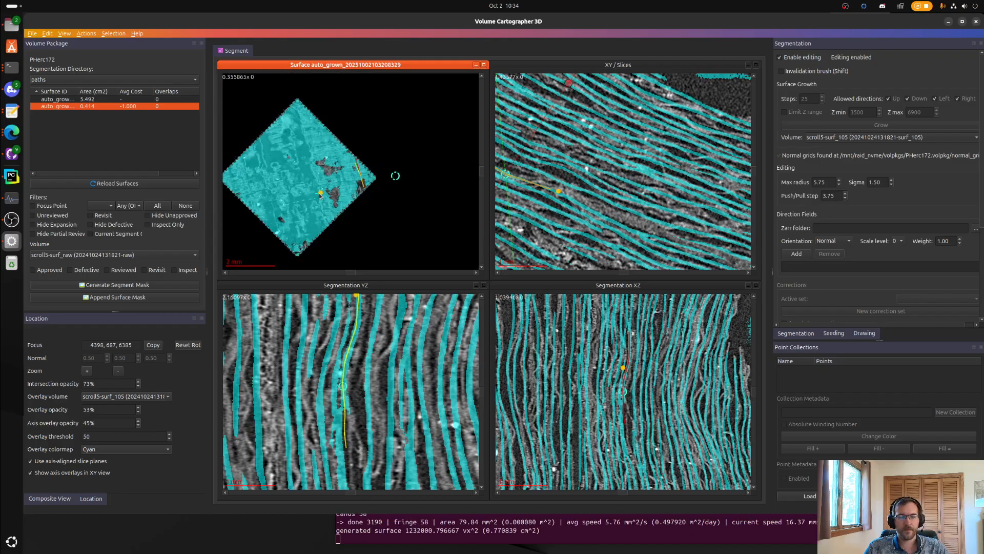
scroll(337, 176, down, 1)
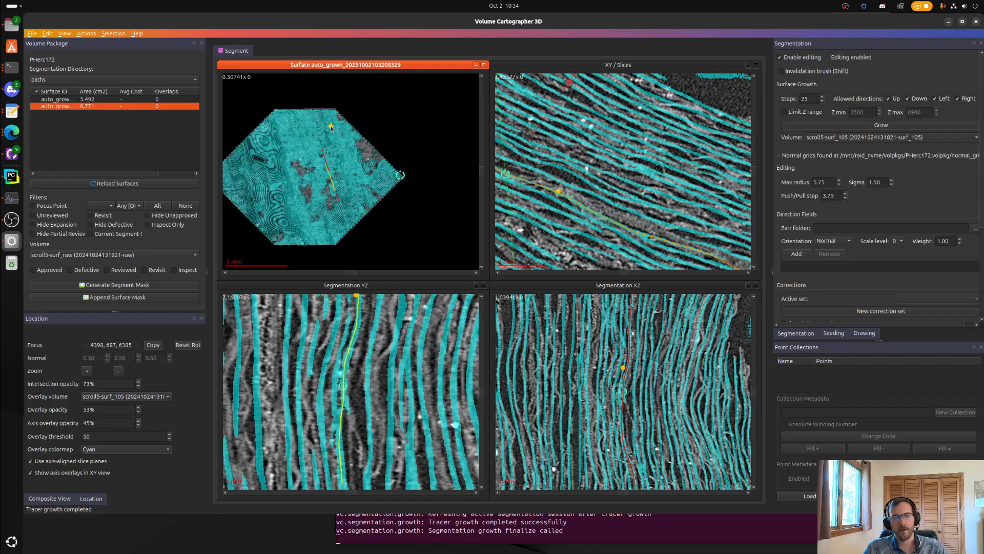
- Focus on points near the grown surface's right corner and examine the segment line in the XY slice
scroll(357, 160, up, 5)
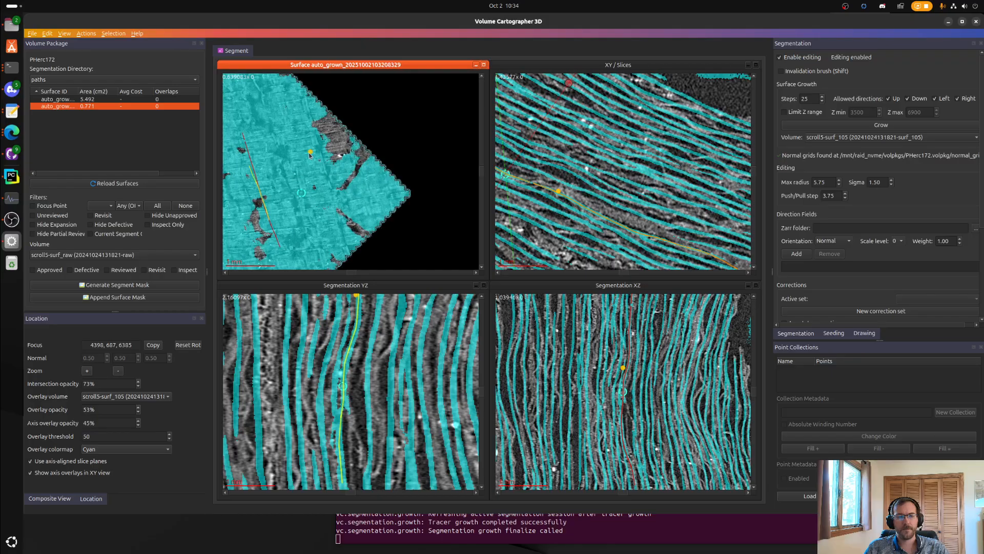
click(350, 171)
scroll(646, 203, up, 3)
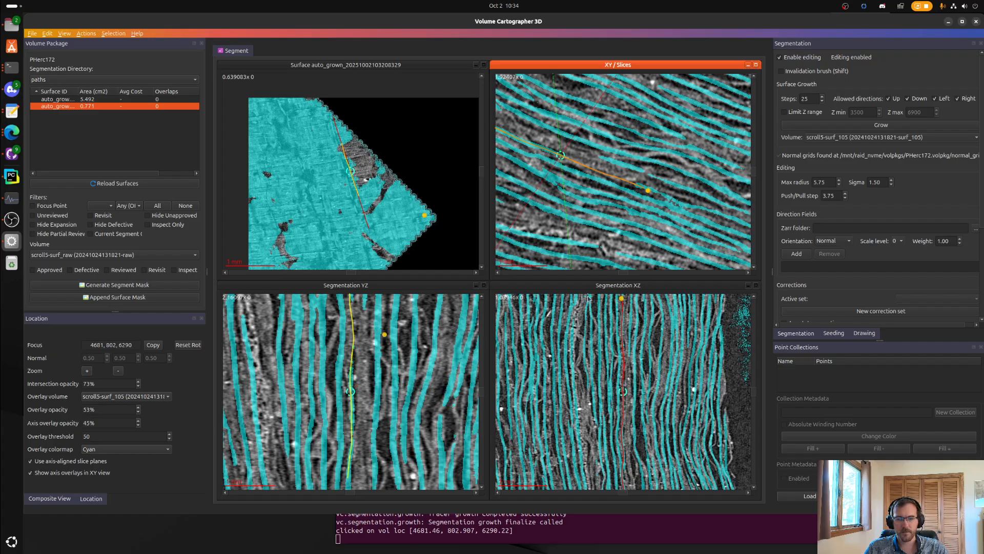
scroll(647, 220, down, 3)
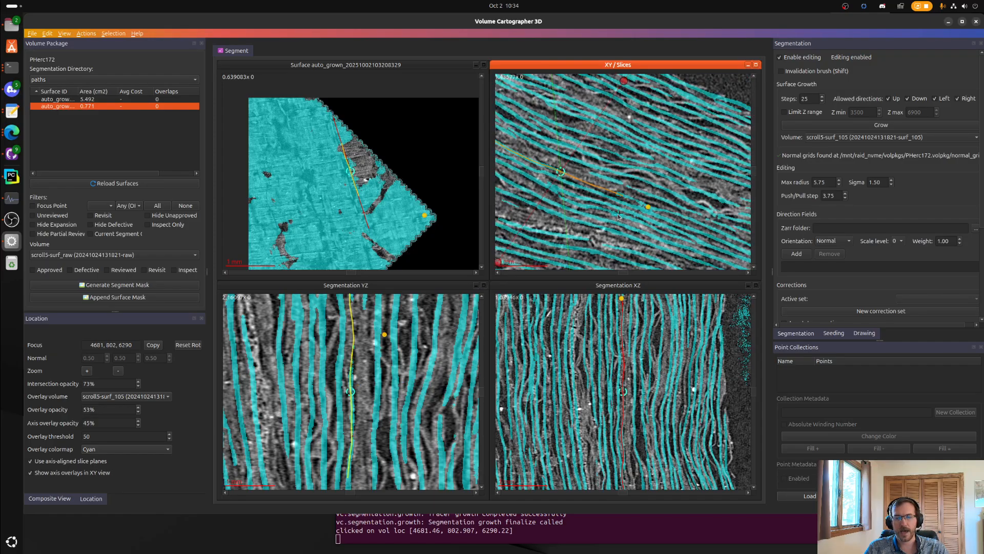
scroll(360, 190, down, 3)
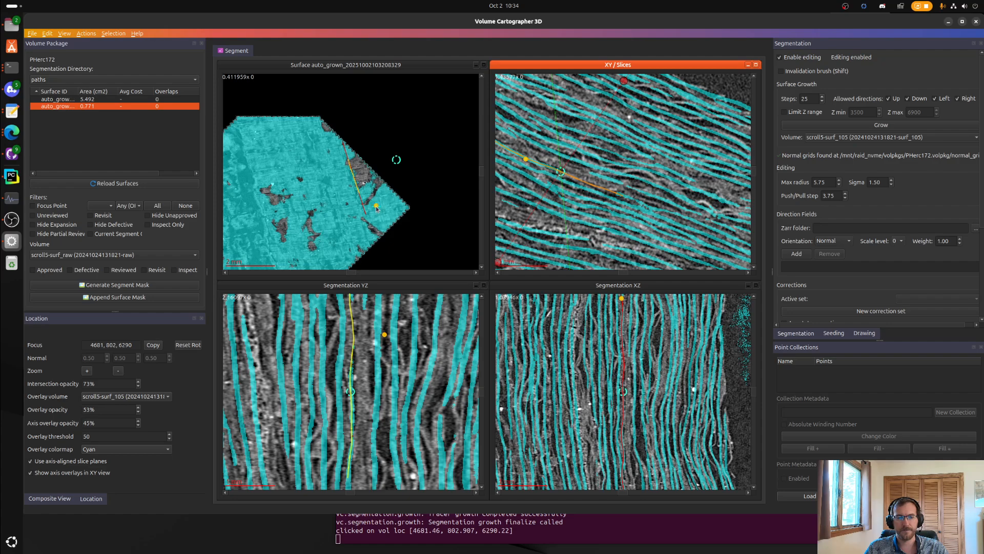
click(376, 208)
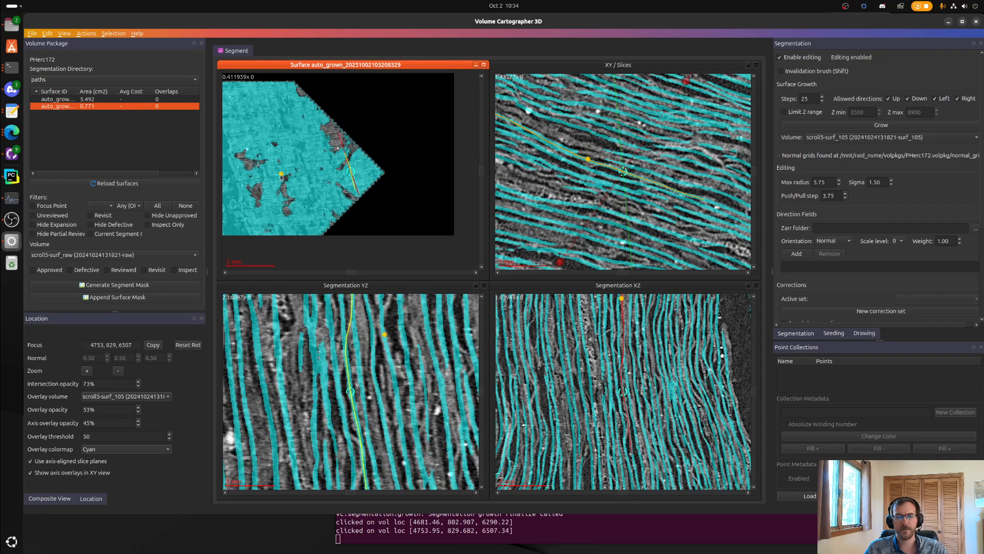
right_drag(714, 213, 624, 209)
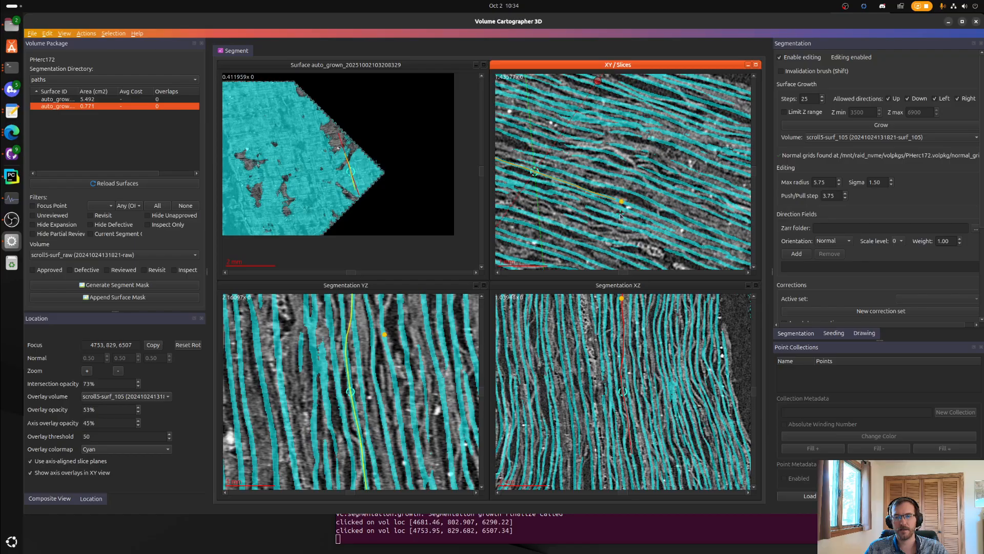
- Set the growth steps to 15 and grow the surface again with all four directions allowed
click(323, 175)
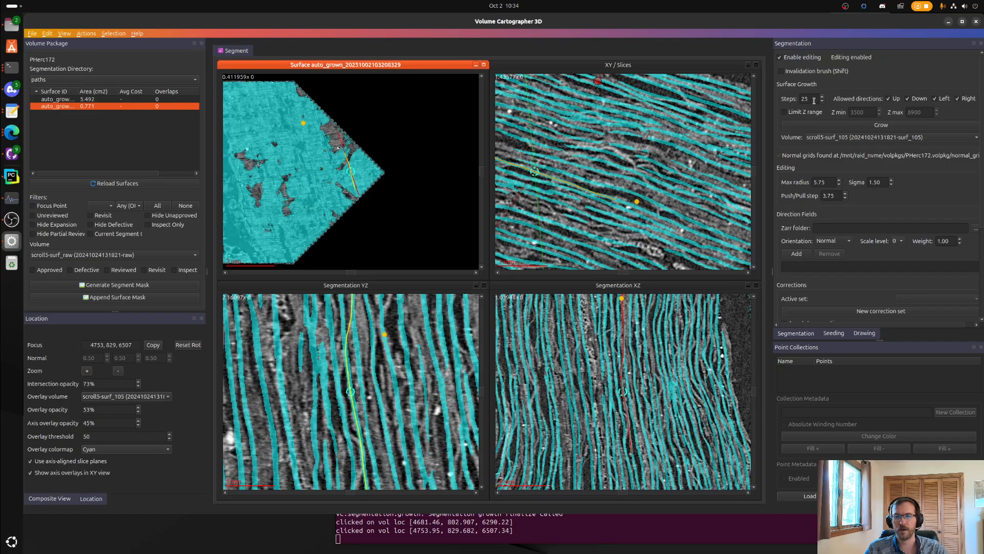
scroll(814, 102, down, 7)
key(ctrl+g)
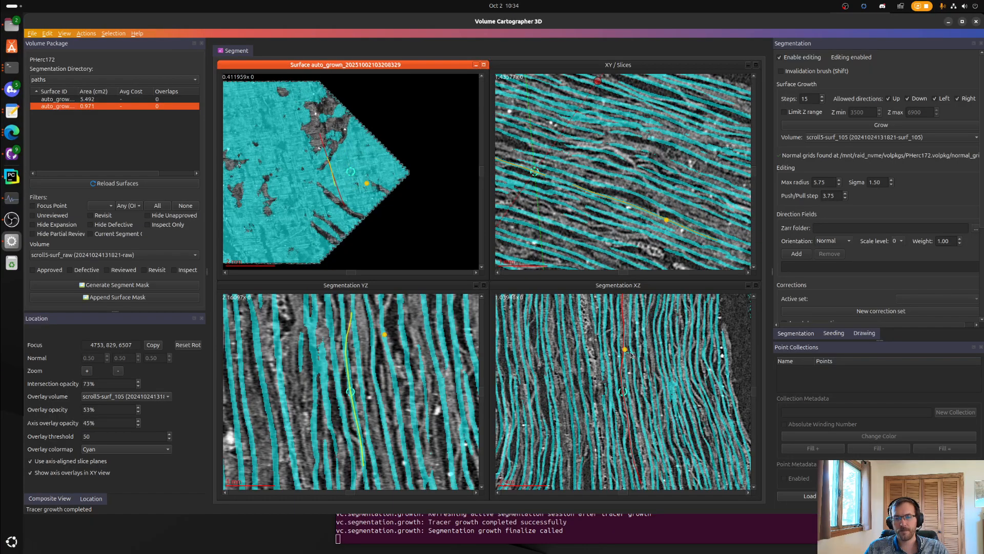
- Examine how the segment line follows its sheet along the XZ slice, both up close and zoomed out
scroll(631, 358, up, 1)
right_drag(635, 360, 632, 338)
scroll(631, 405, up, 2)
right_drag(638, 445, 635, 378)
scroll(635, 378, down, 7)
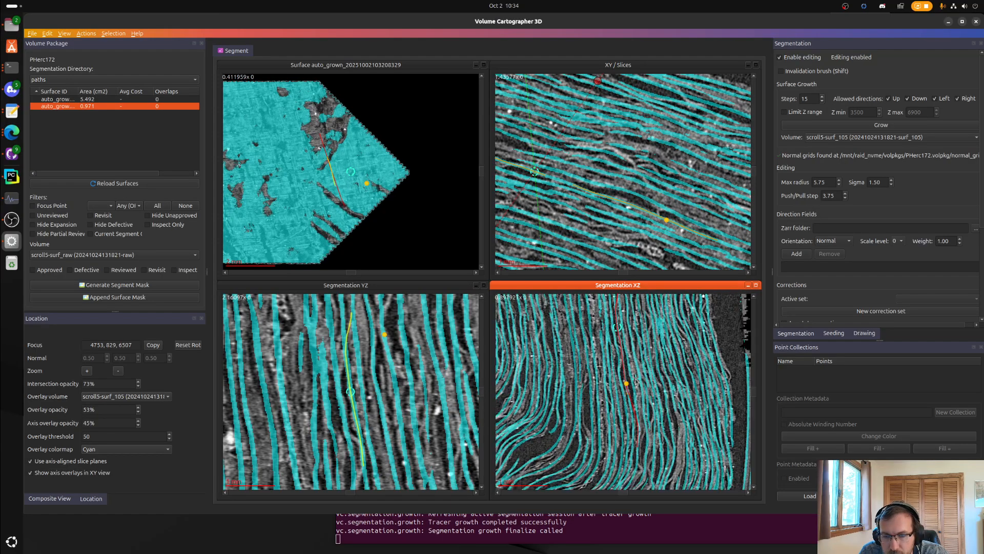
scroll(642, 412, up, 10)
right_drag(628, 342, 632, 423)
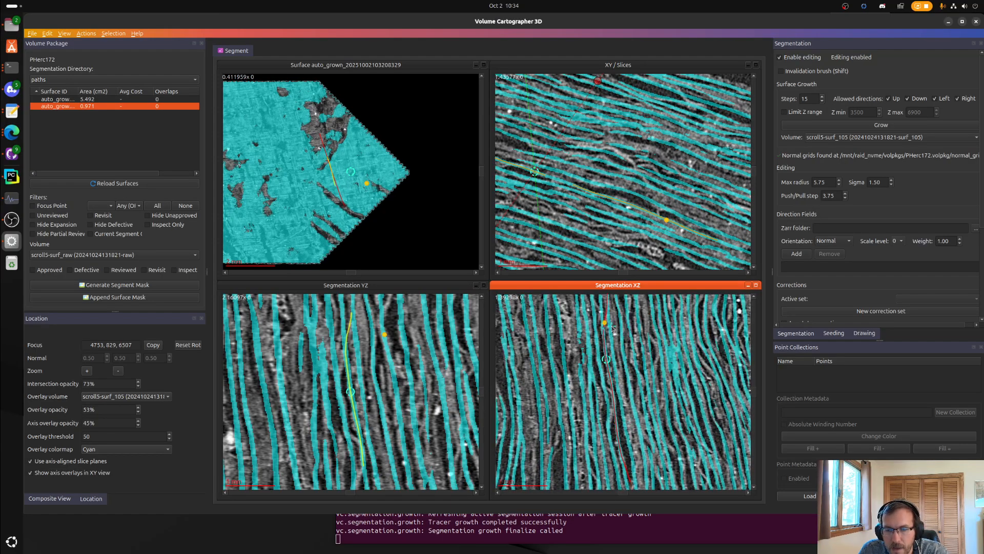
scroll(614, 329, down, 3)
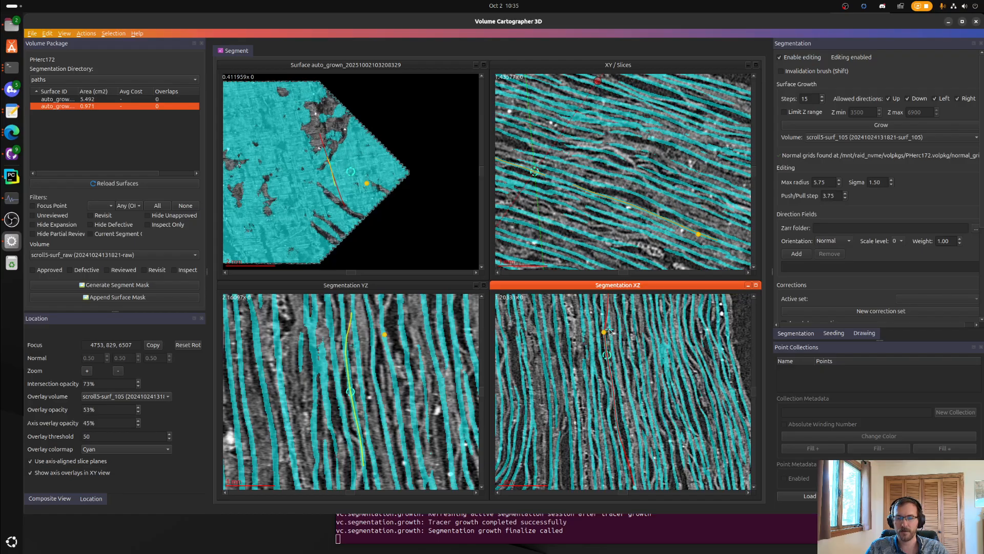
- Pull the segment line sideways just above the focus point in the XZ slice to adjust its path
drag(609, 329, 614, 362)
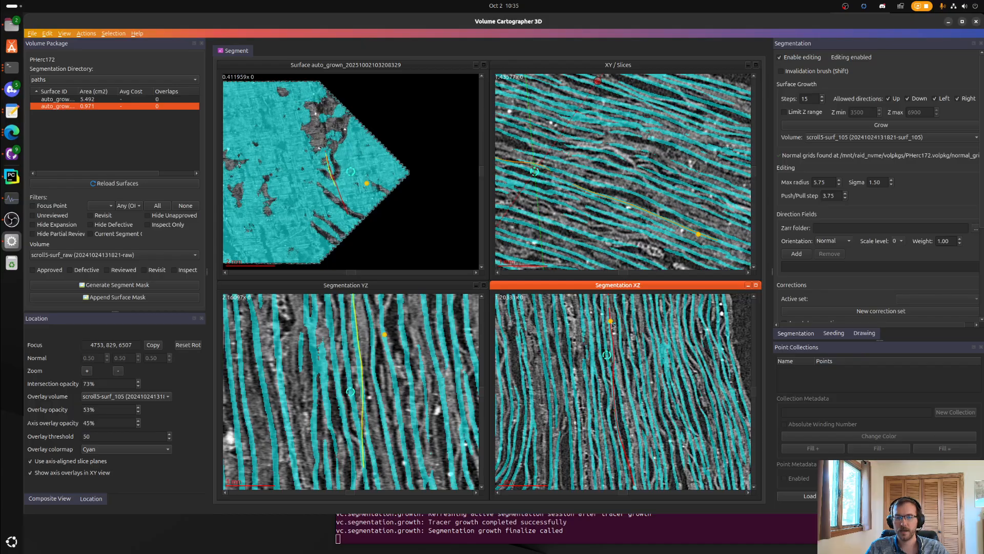
drag(610, 325, 613, 328)
- Place nine correction points along the intended sheet below the focus point in the XZ slice
scroll(644, 367, up, 3)
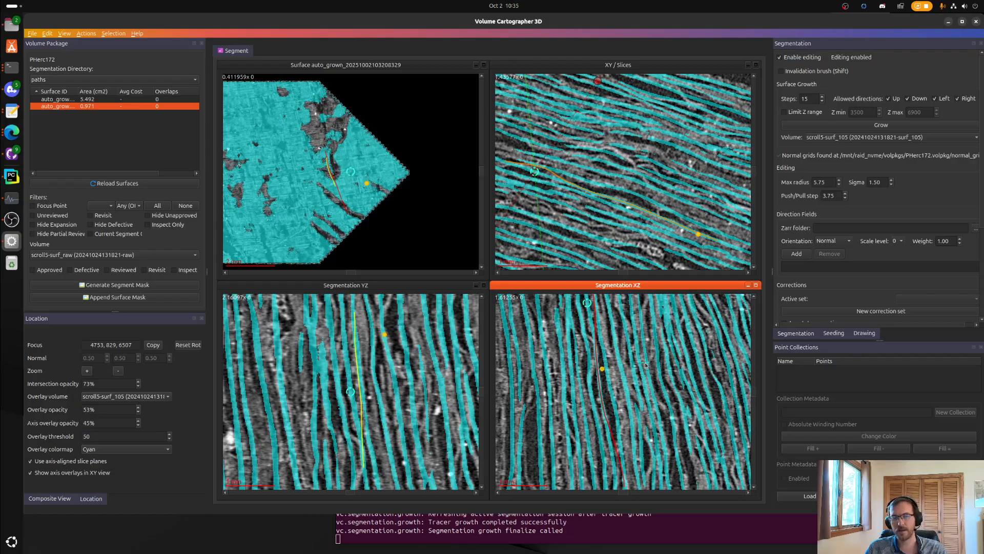
scroll(597, 330, down, 2)
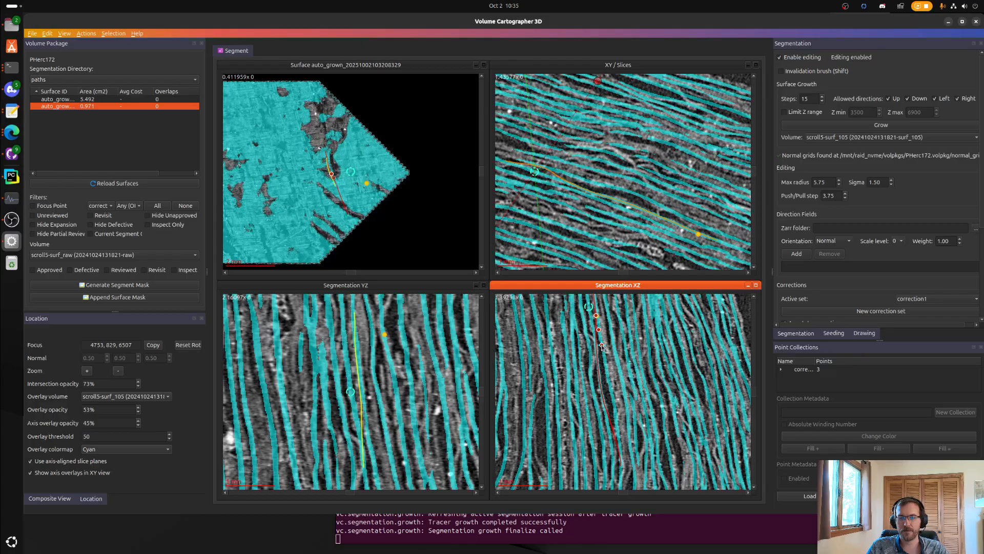
drag(606, 372, 622, 457)
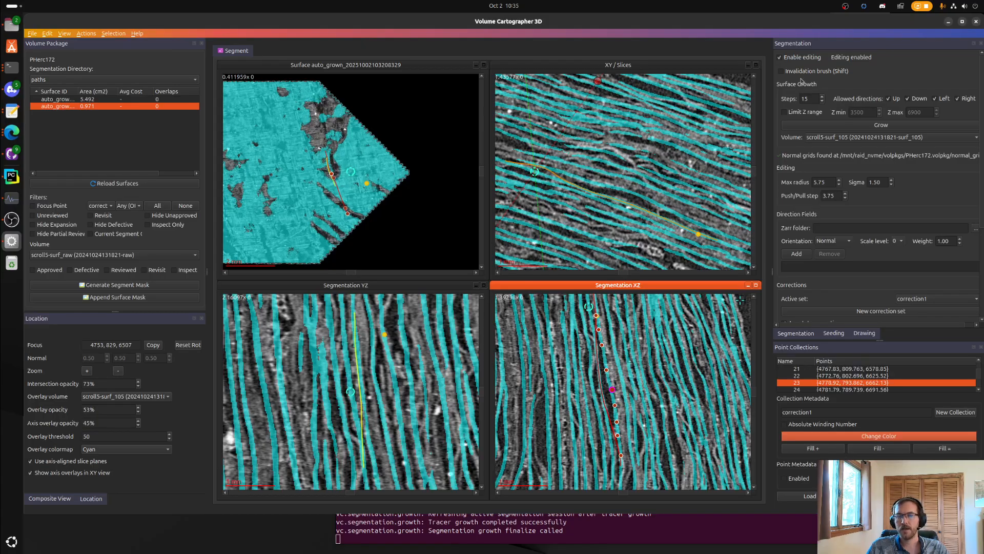
- Set the growth steps to 1, run the correction-guided growth and check its progress in the terminal log
scroll(816, 98, down, 8)
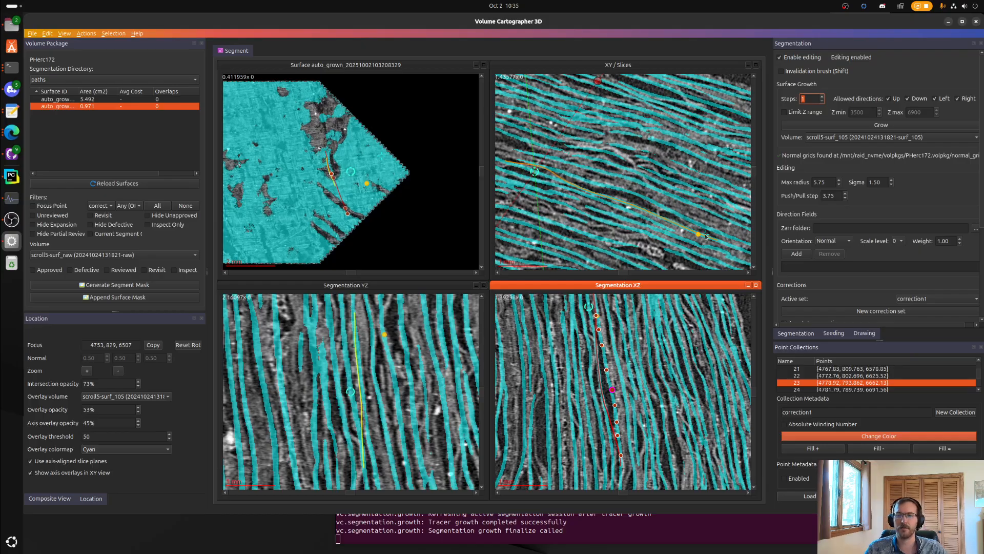
click(879, 126)
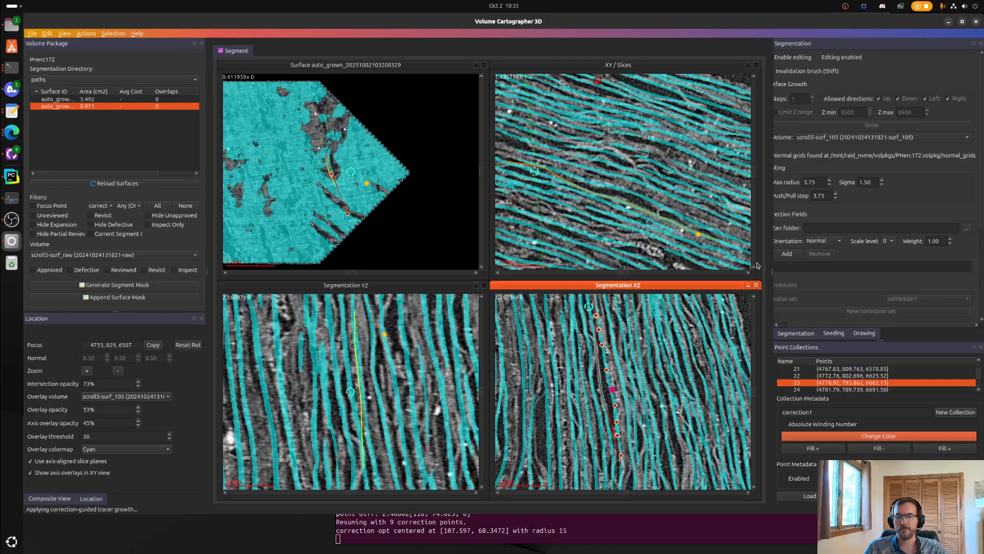
click(480, 529)
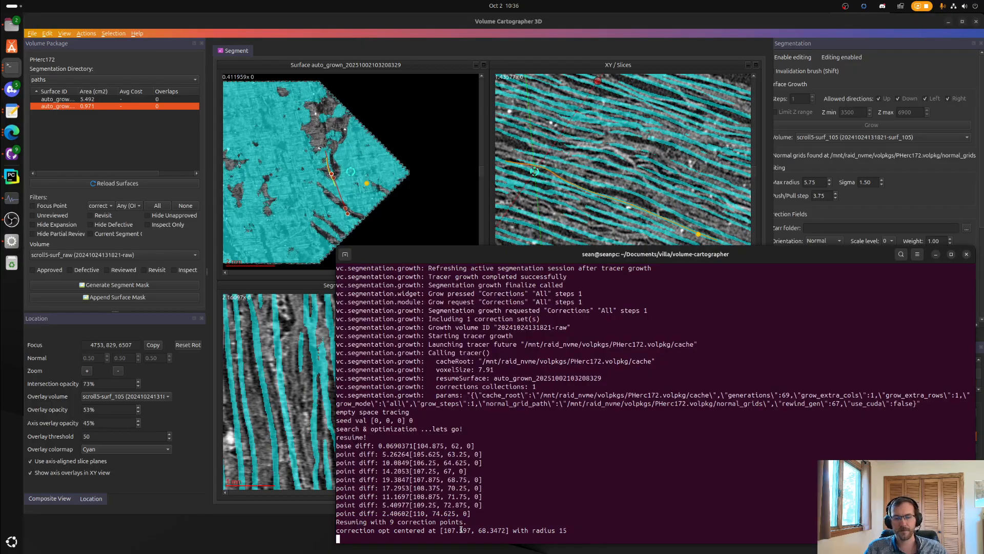
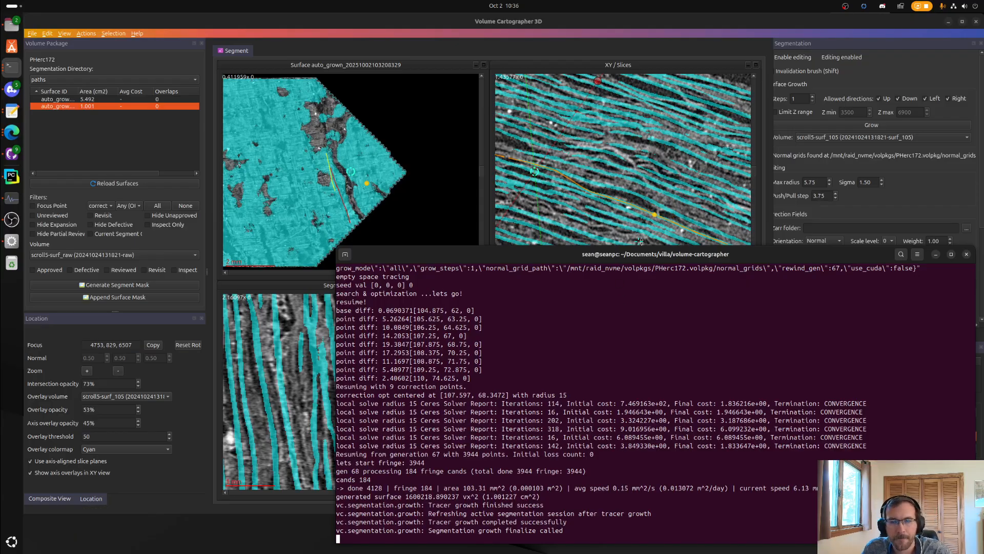
click(648, 217)
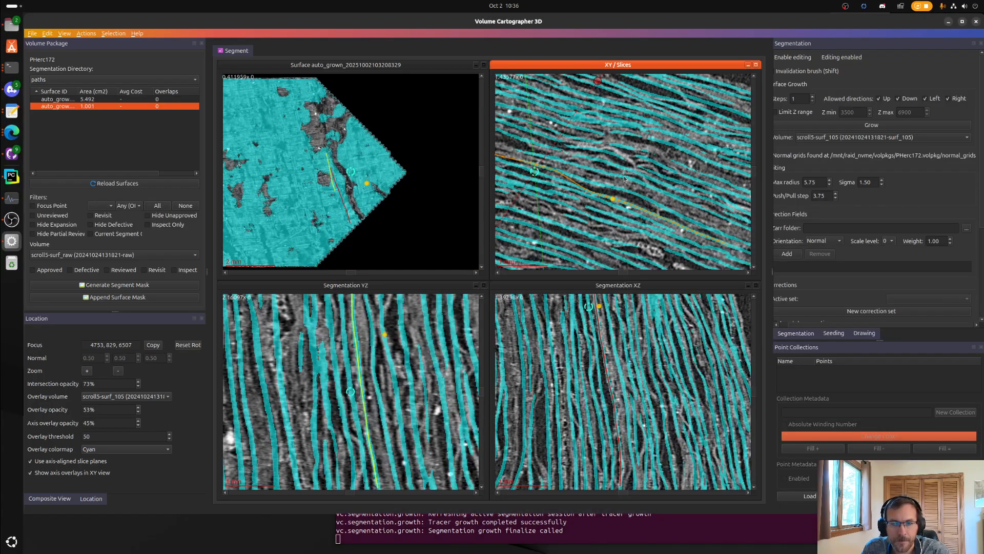
- Focus on the corrected part of the surface and follow the segment line through the XY slice
click(588, 187)
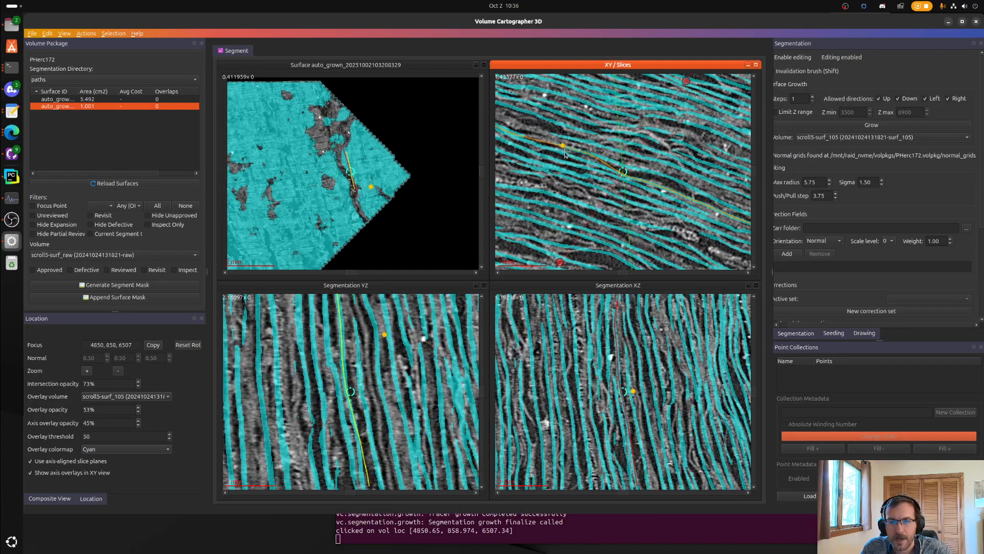
right_drag(565, 152, 603, 191)
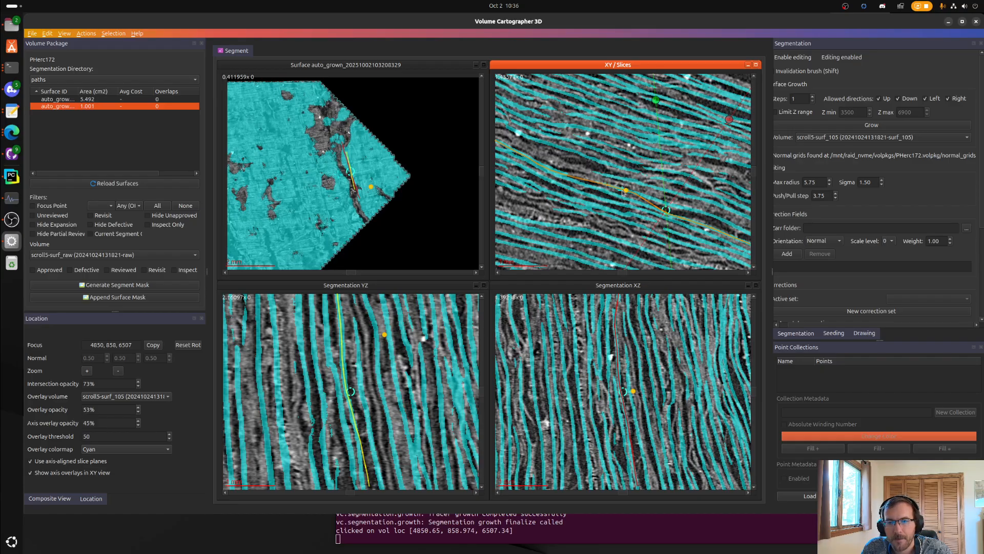
right_drag(540, 165, 576, 195)
scroll(533, 179, down, 4)
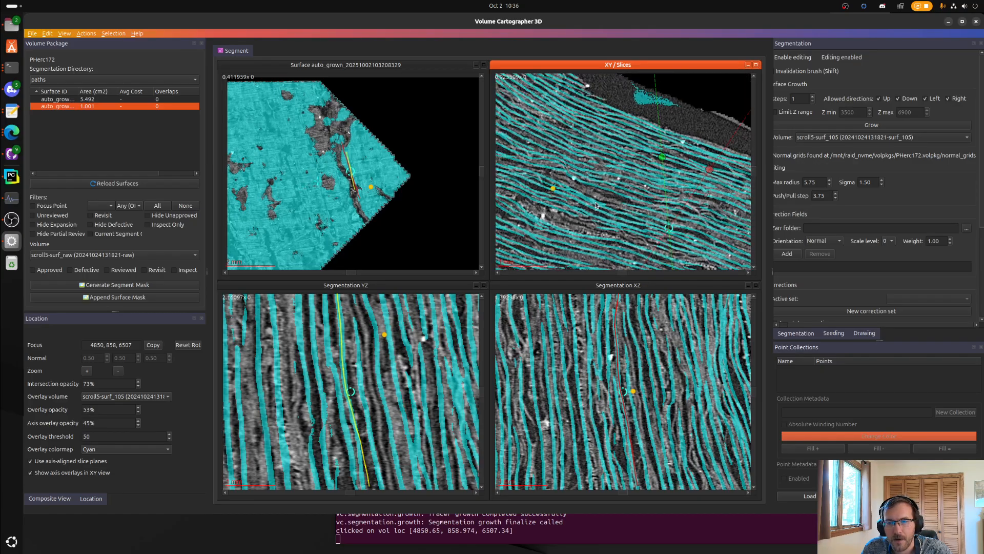
right_drag(559, 203, 533, 196)
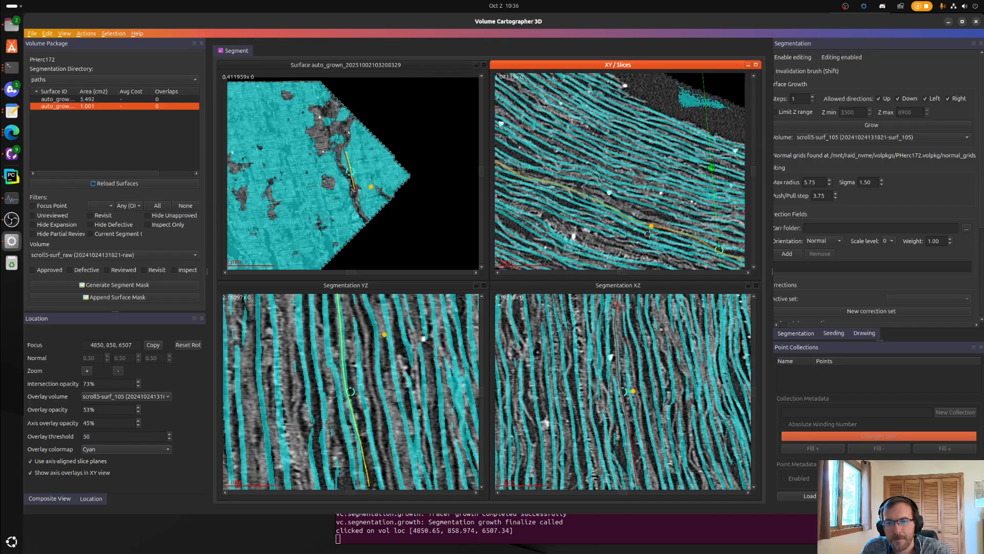
right_drag(687, 241, 568, 218)
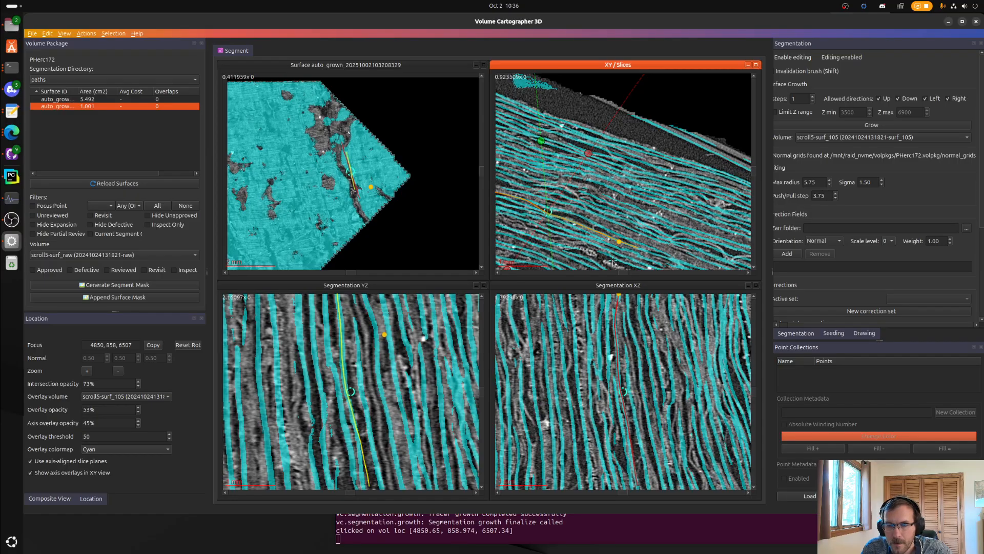
- Focus further along the segment line and examine its fit to the sheet in the XZ slice
click(568, 217)
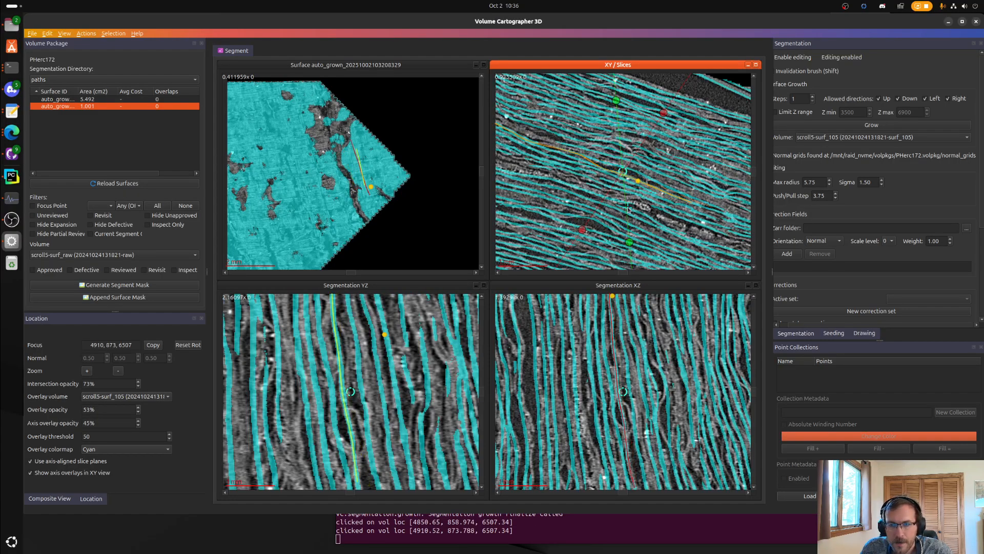
scroll(635, 366, down, 4)
scroll(645, 381, up, 3)
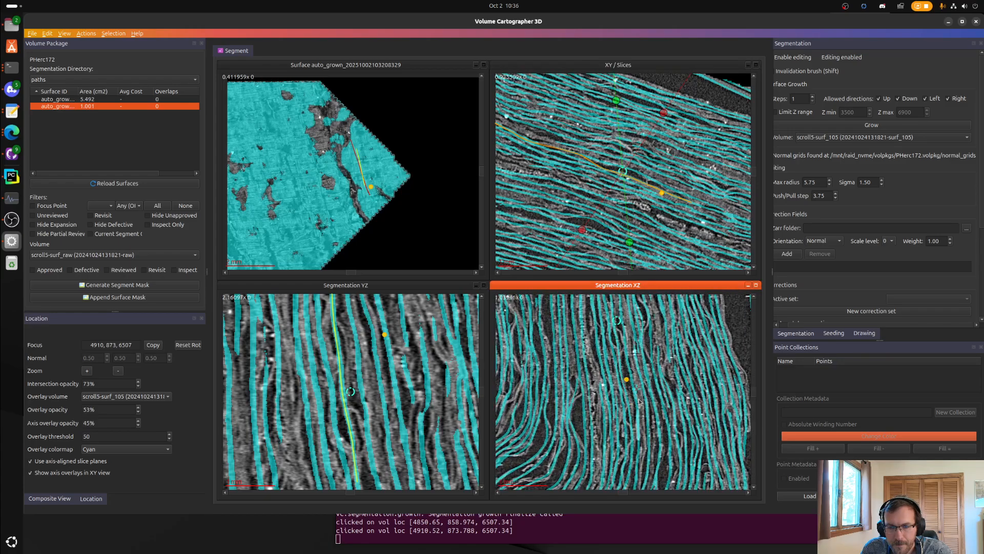
right_drag(643, 344, 653, 412)
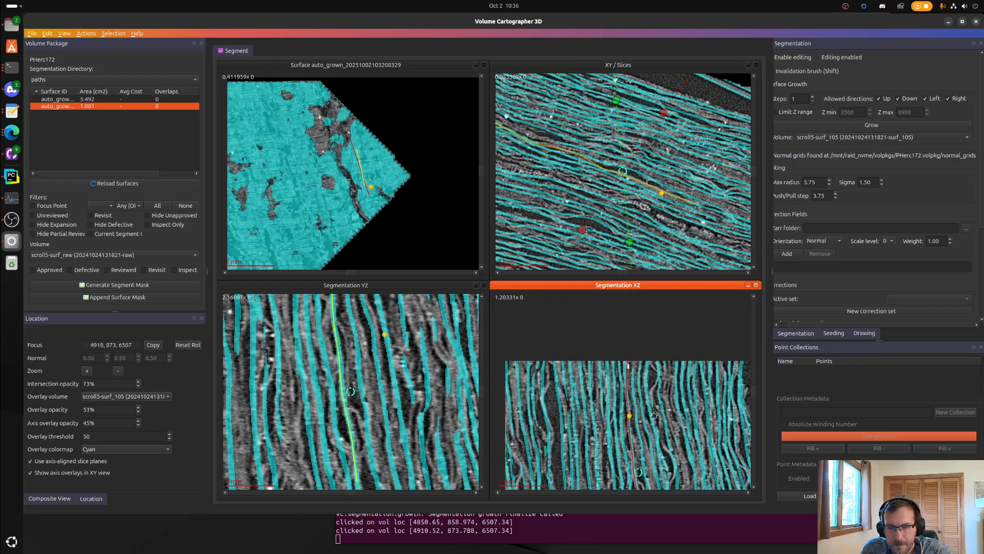
right_drag(639, 342, 648, 426)
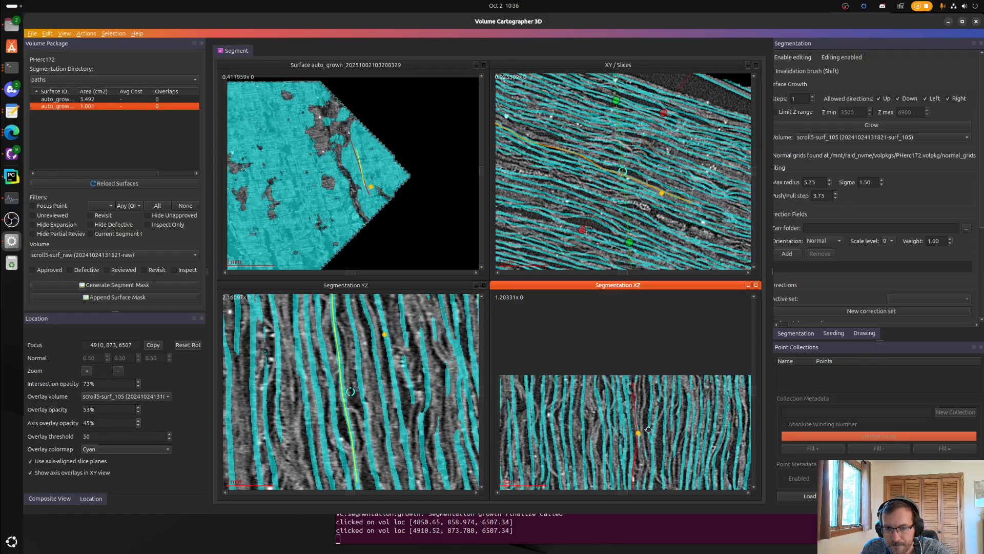
scroll(639, 410, down, 3)
scroll(622, 419, up, 4)
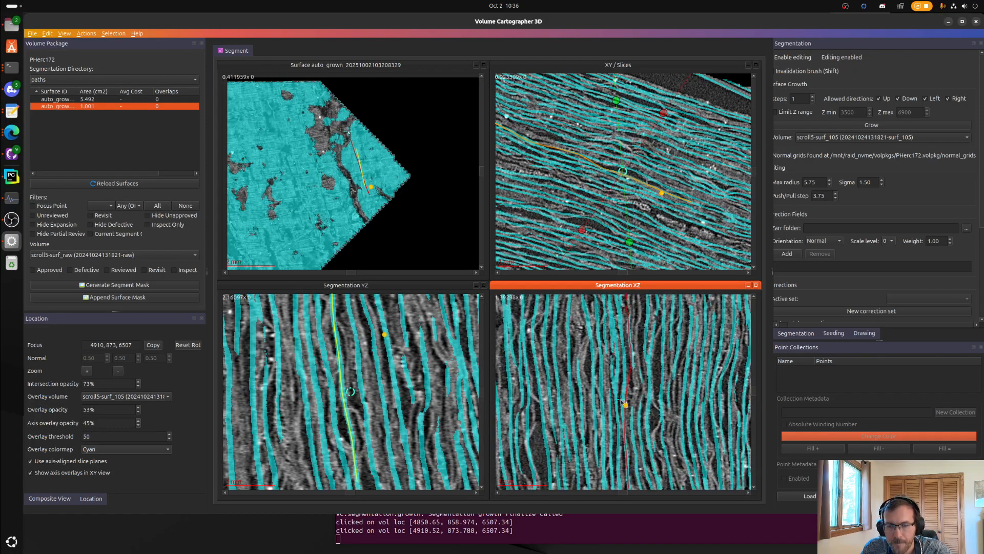
click(624, 399)
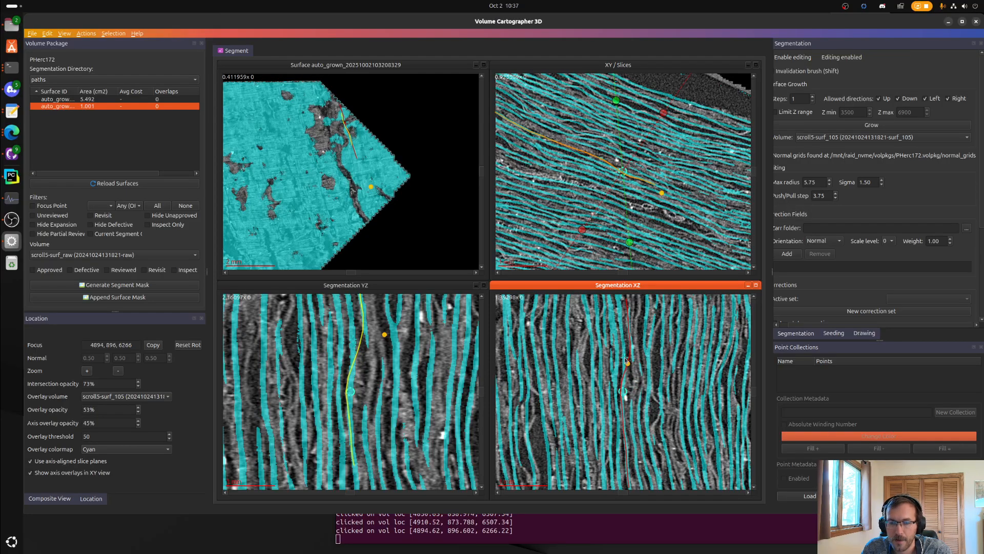
- Follow the segment line through the XZ and YZ slices around the focus point and compare it with the overlay sheets
drag(625, 314, 620, 315)
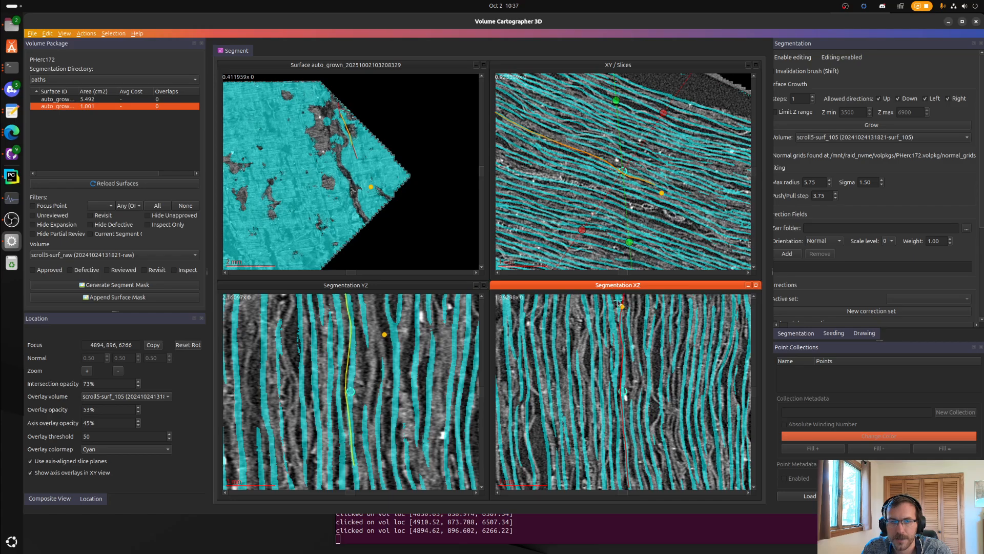
right_drag(637, 337, 635, 377)
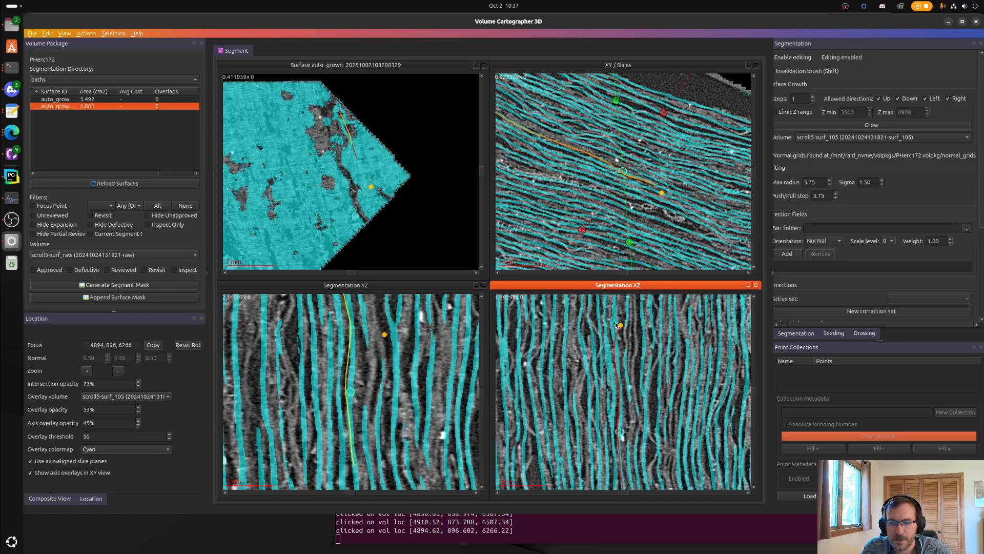
drag(616, 325, 620, 421)
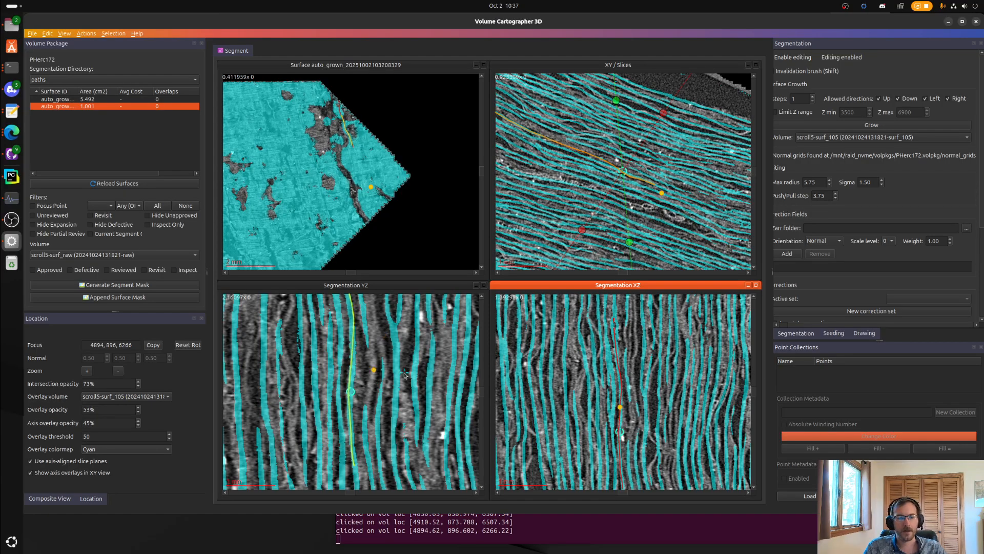
scroll(331, 395, down, 5)
scroll(331, 395, up, 3)
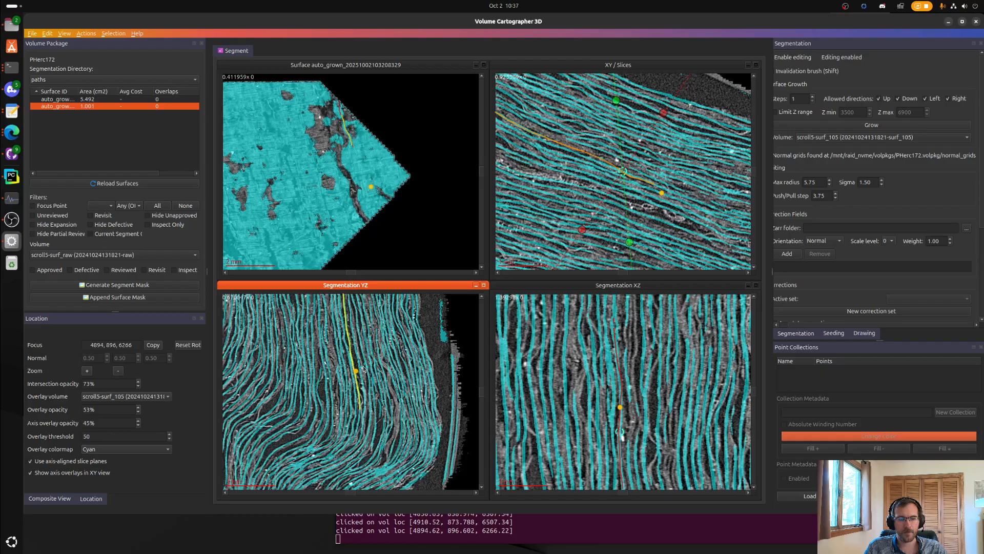
right_drag(362, 366, 389, 457)
right_drag(397, 360, 419, 437)
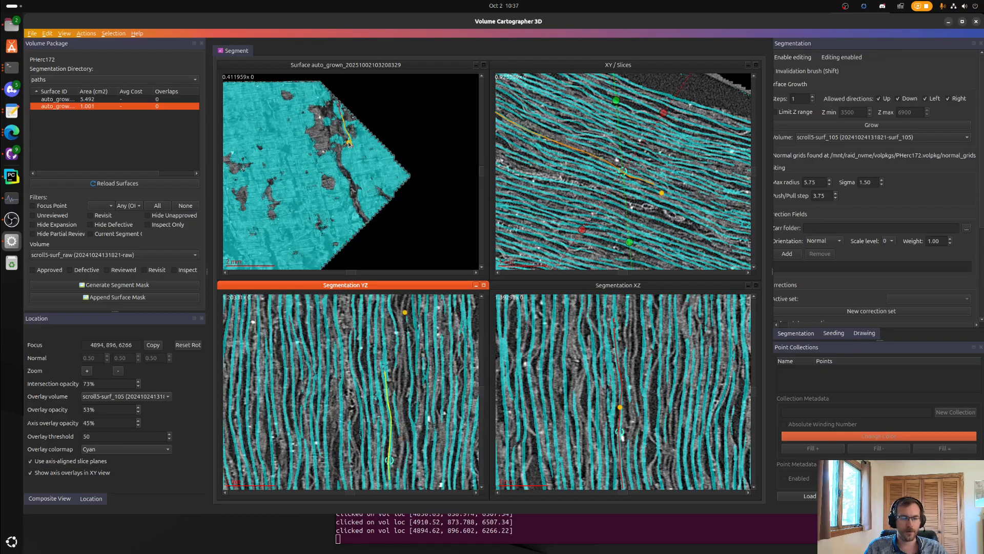
- Focus on the overlay gap near the surface's upper corner and examine how the segment line follows the sheet in the XY slice
right_drag(342, 147, 369, 201)
ctrl+click(350, 171)
scroll(677, 228, up, 4)
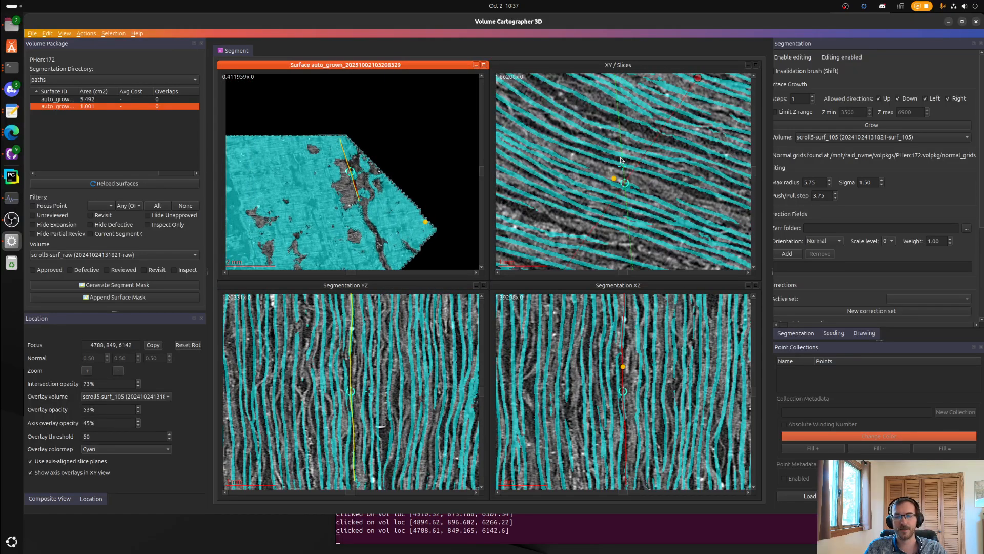
right_drag(688, 215, 596, 207)
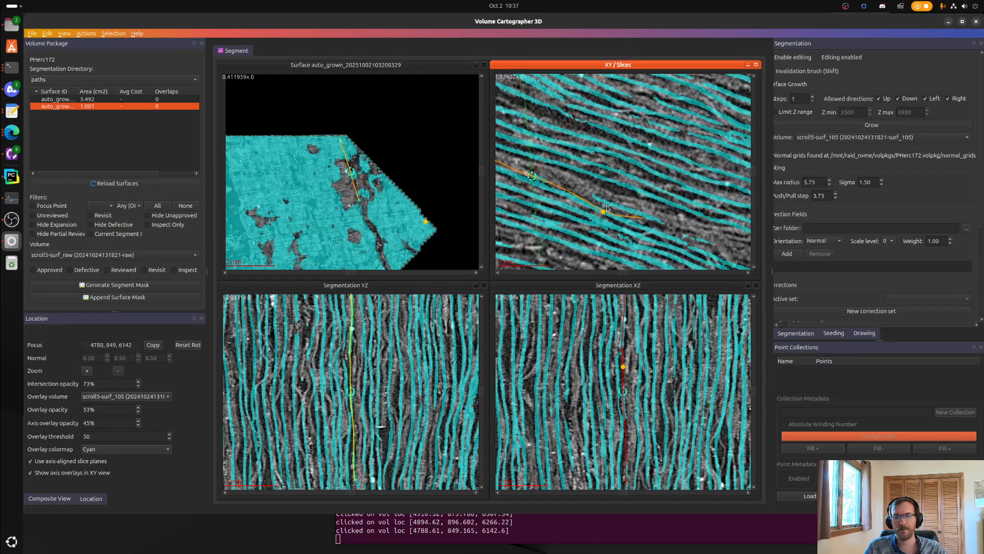
drag(606, 206, 645, 215)
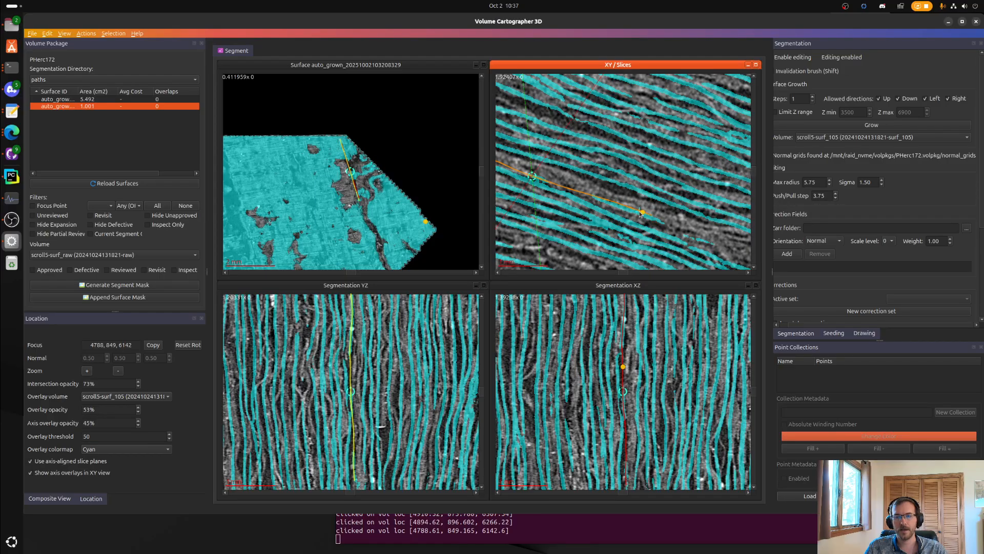
scroll(358, 180, up, 3)
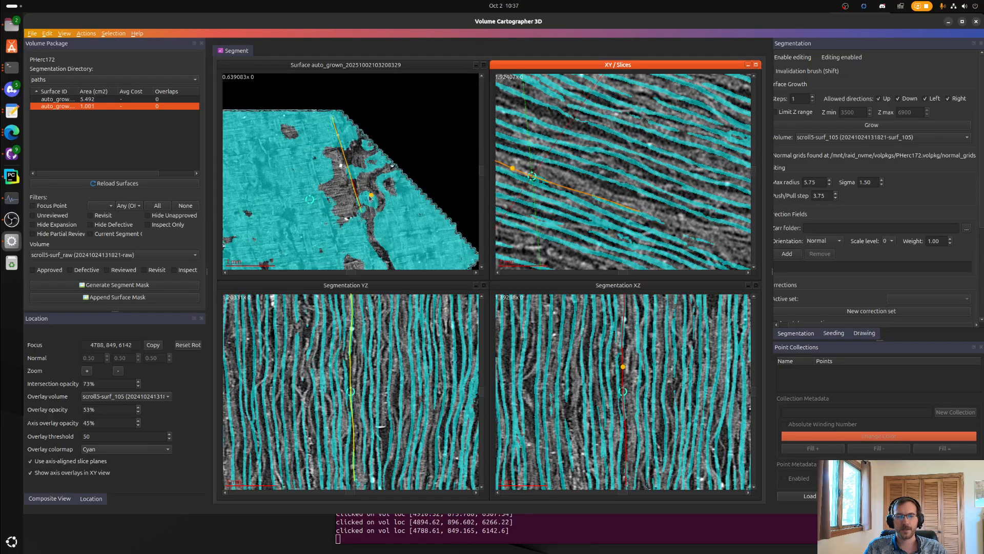
- Hide the overlay and examine the fibre texture of the segment surface from its right corner across to its left edge
key(space)
right_drag(349, 194, 402, 168)
right_drag(421, 220, 303, 190)
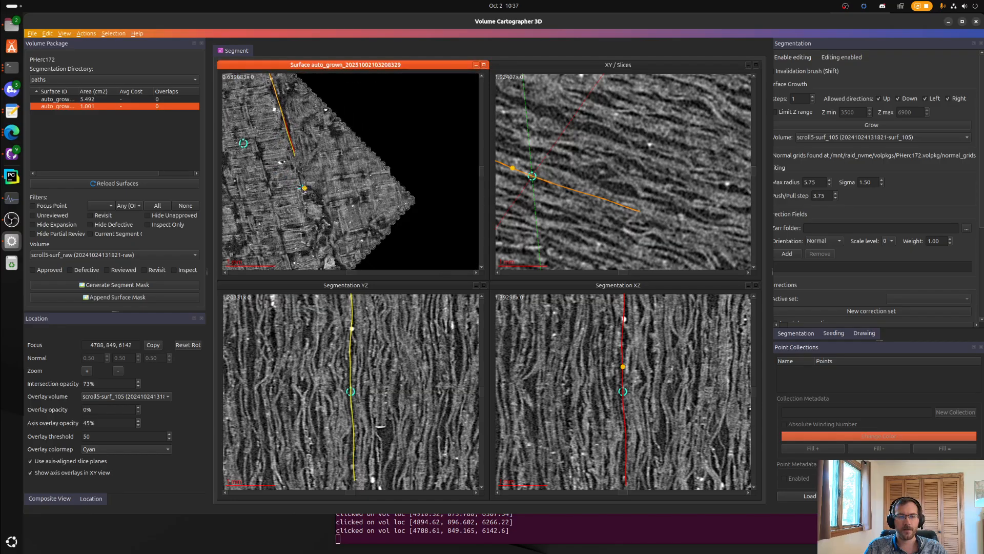
scroll(303, 190, up, 1)
scroll(366, 163, up, 1)
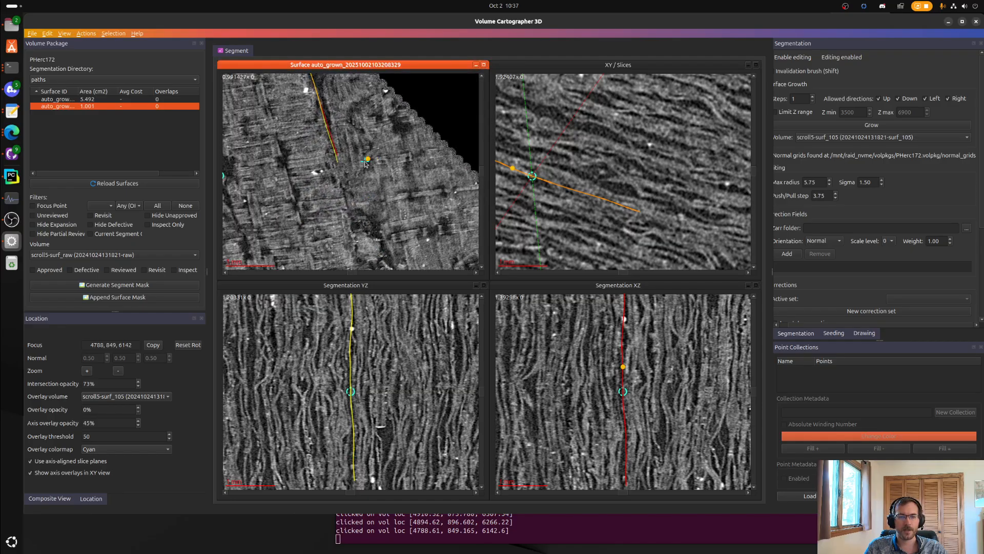
scroll(347, 188, down, 3)
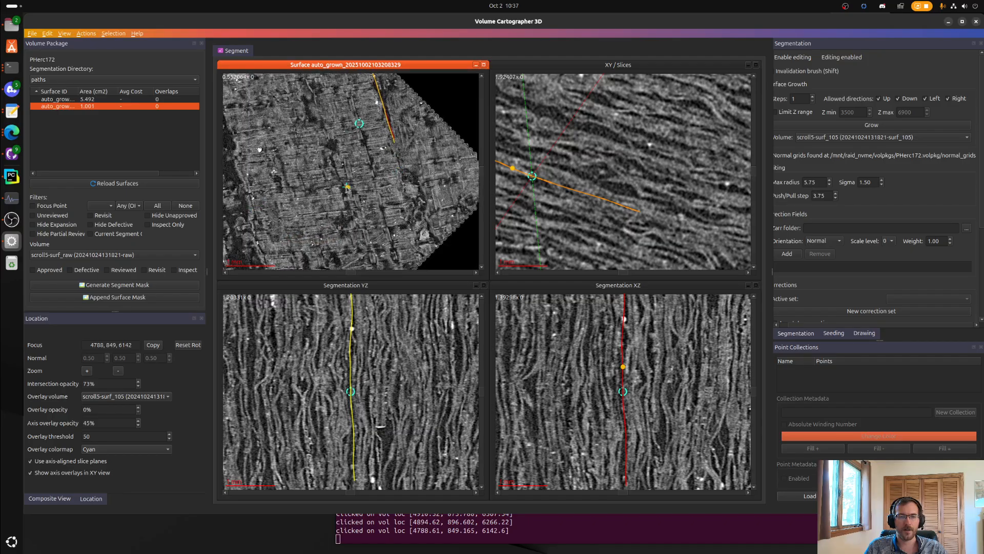
scroll(347, 188, up, 3)
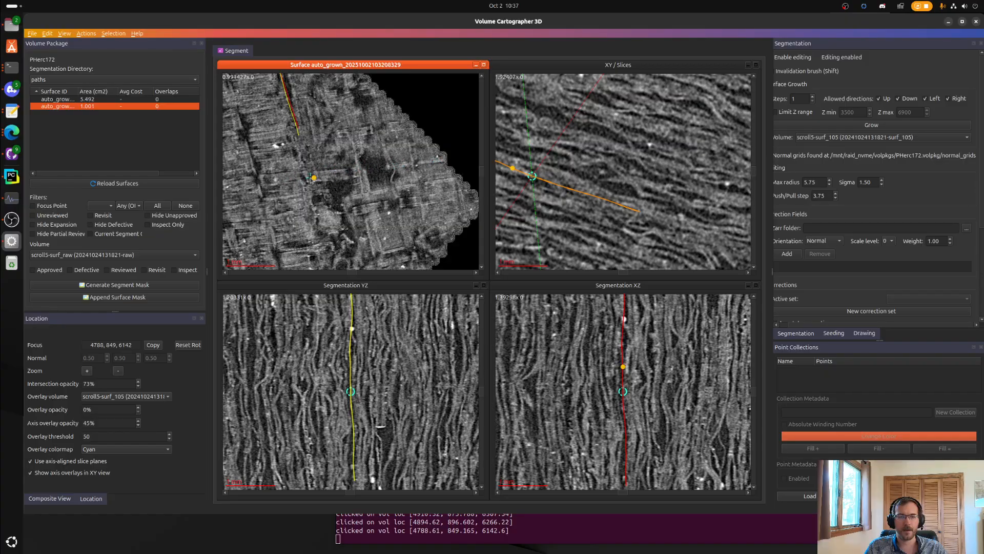
scroll(311, 180, down, 2)
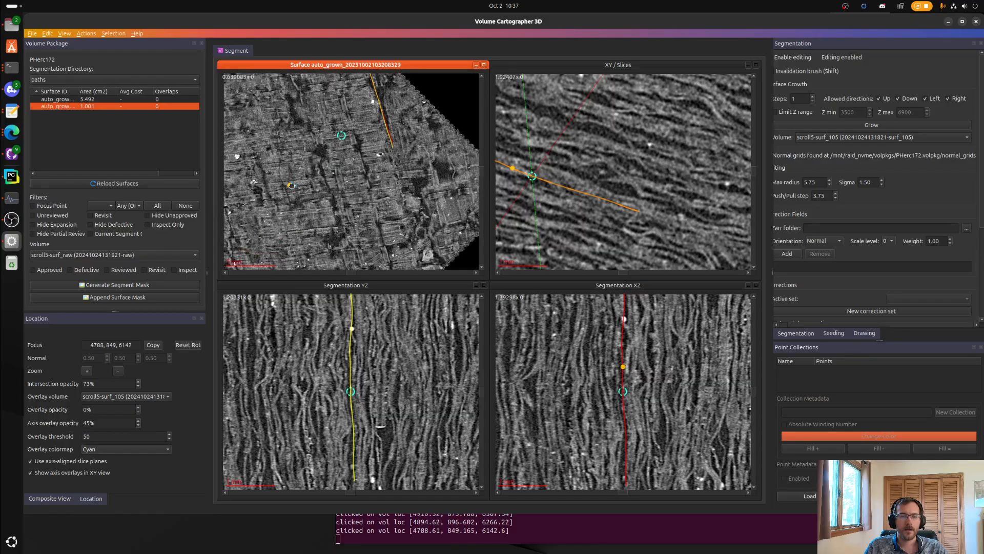
scroll(290, 185, up, 1)
scroll(342, 187, up, 3)
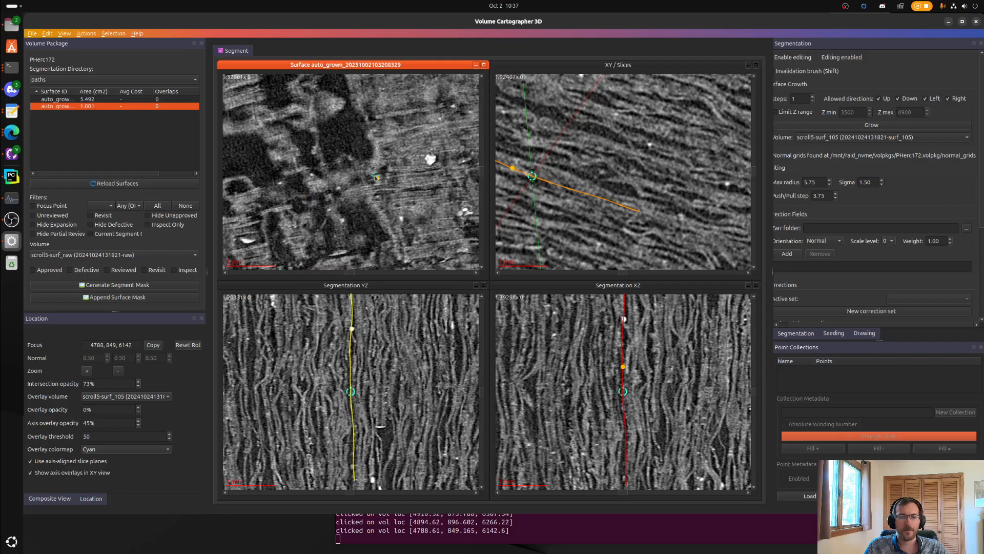
scroll(375, 177, down, 2)
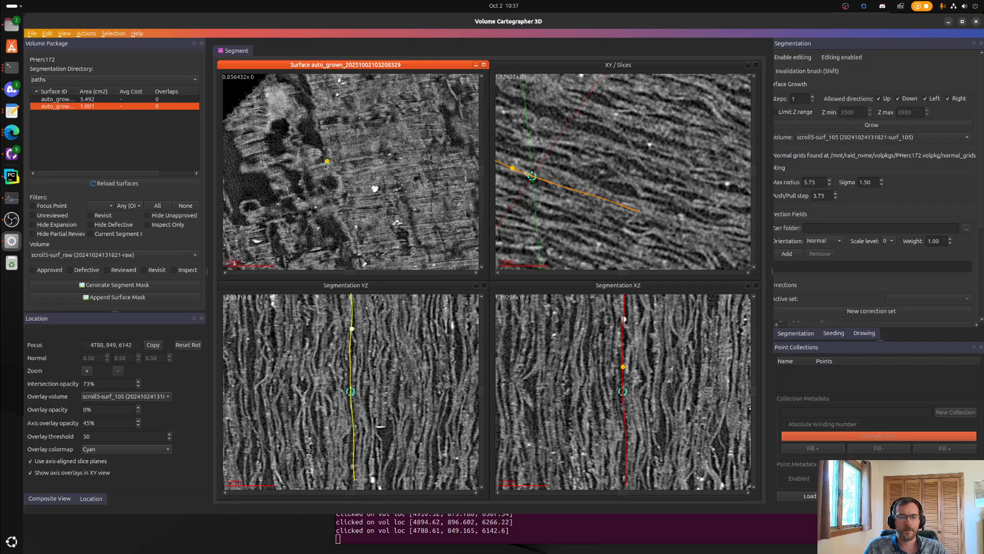
scroll(325, 165, up, 2)
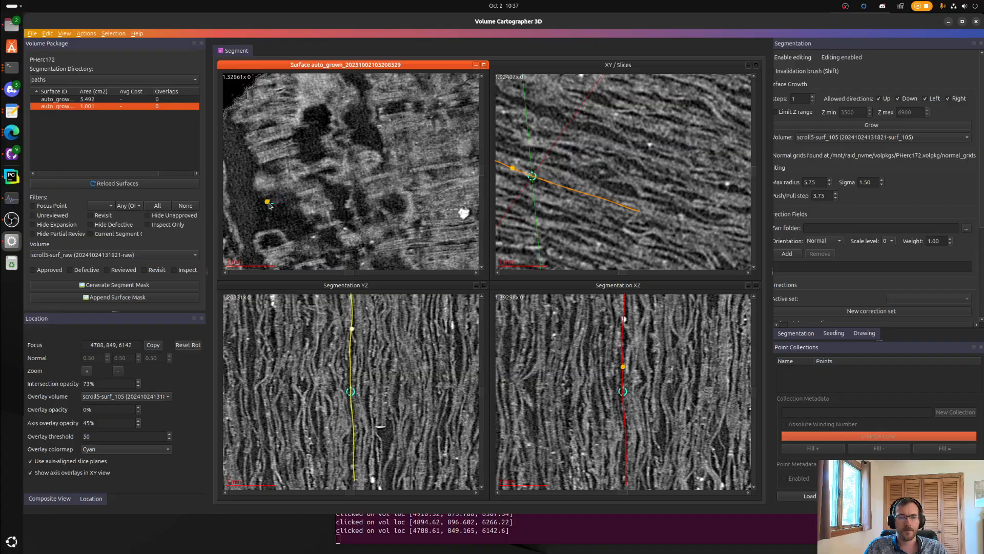
right_drag(270, 210, 342, 192)
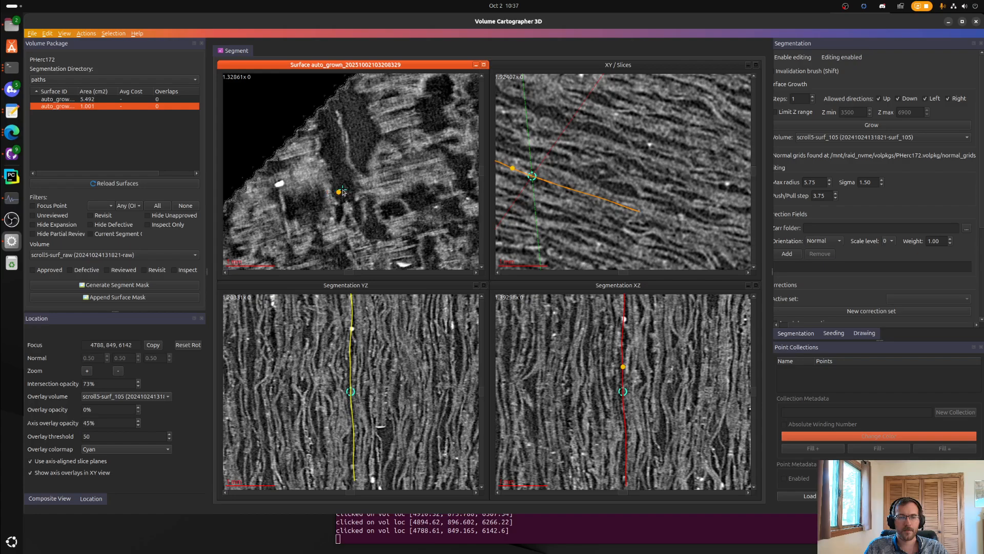
- Shift the surface repeatedly with the push/pull edit over the dark gap near the segment's left edge
key(d)
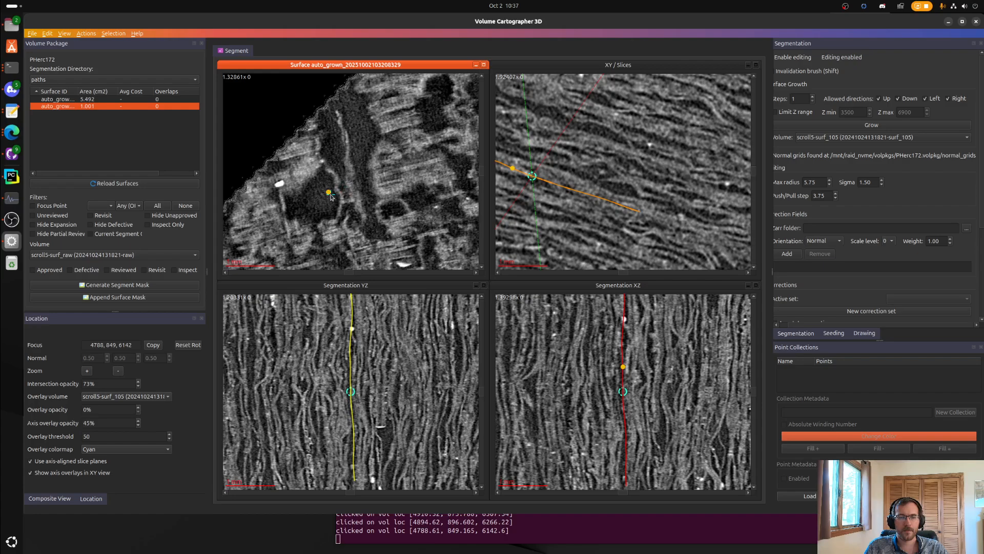
key(d)
key(d)
key(d)
key(d)
key(d)
key(d)
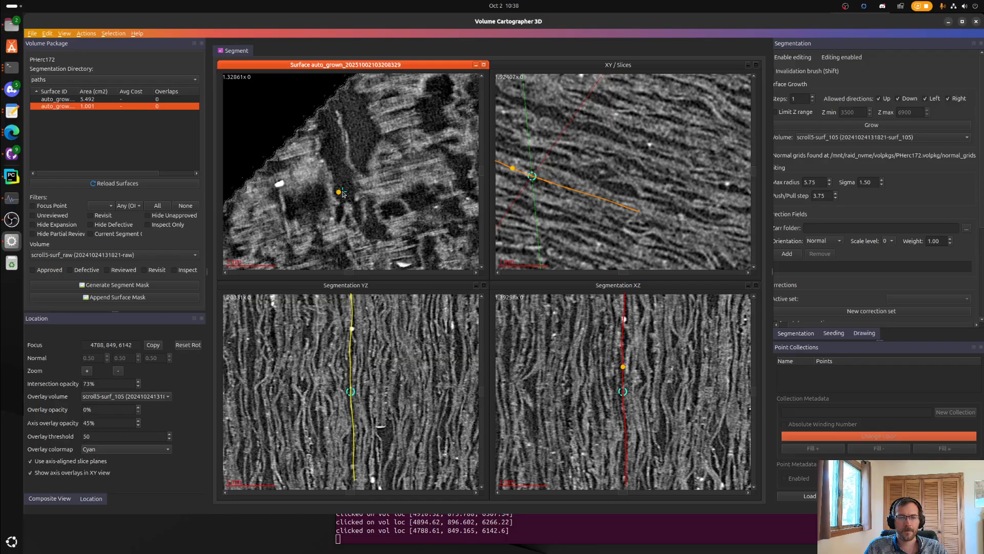
key(d)
key(d)
key(d)
key(d)
key(d)
- Focus on the dark gap, shift the surface there two steps in the opposite direction and check the line in the XY slice
click(349, 193)
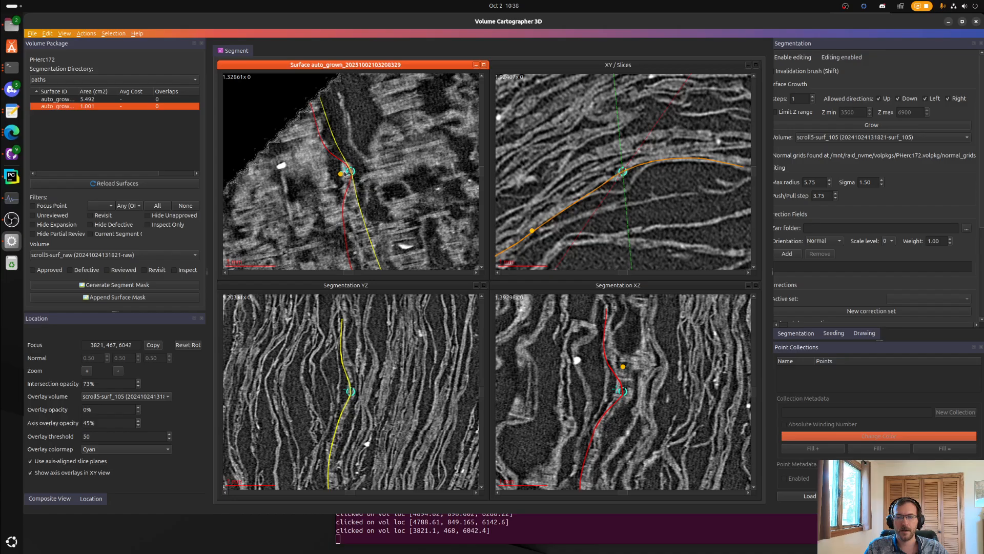
key(a)
key(a)
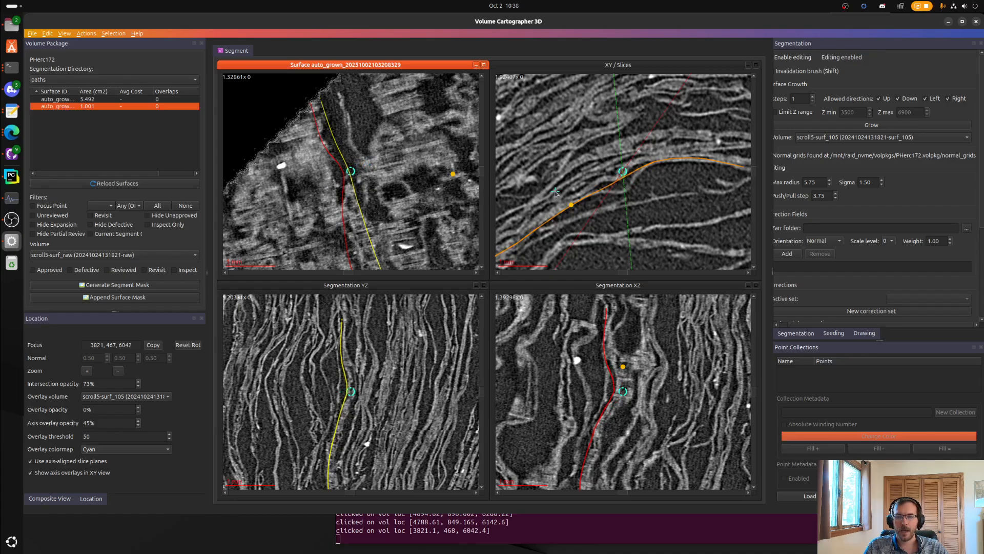
right_drag(705, 181, 556, 188)
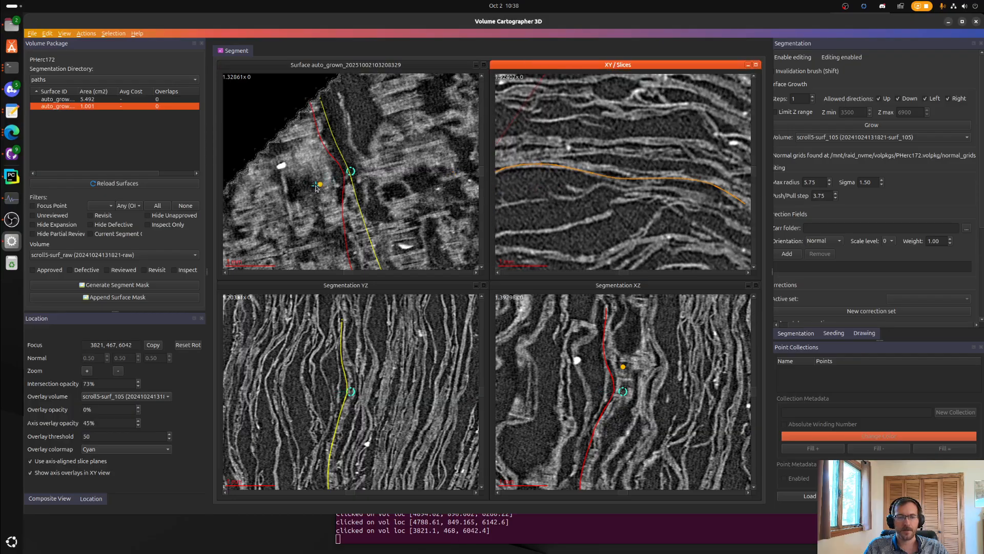
right_drag(368, 188, 442, 183)
right_drag(537, 197, 573, 191)
right_drag(427, 187, 335, 193)
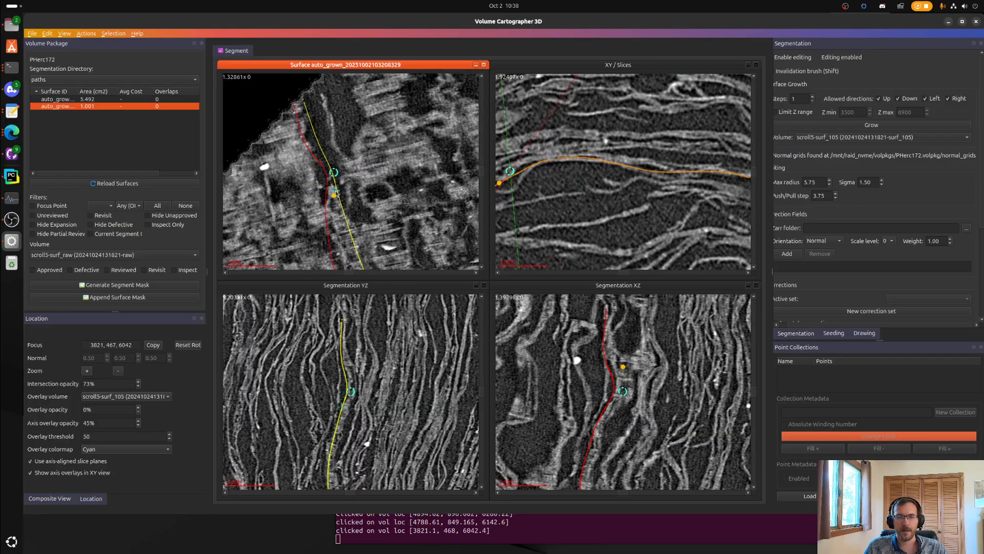
- Focus on the surface near its left corner and examine the fibre texture from there toward the middle of the segment
scroll(335, 194, down, 2)
scroll(331, 199, down, 1)
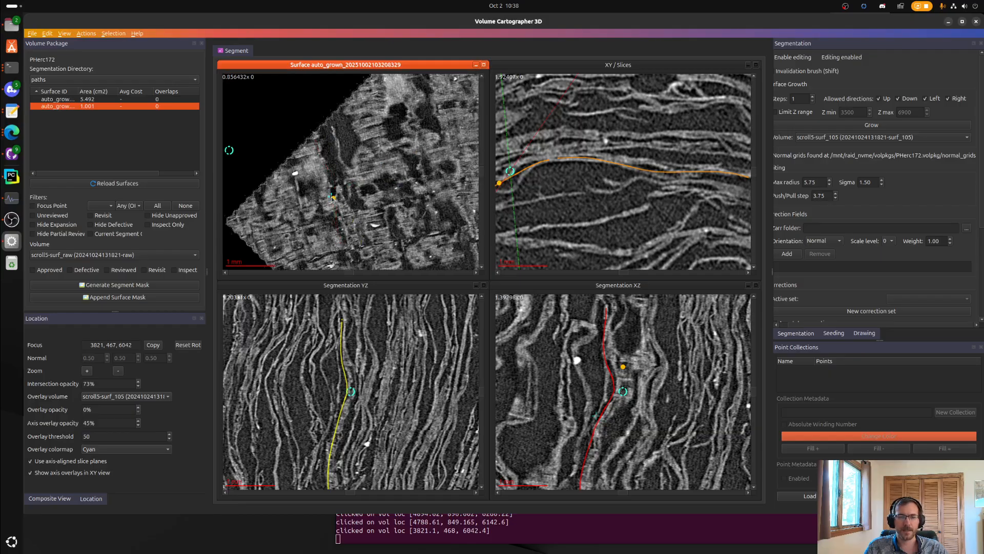
scroll(332, 199, up, 3)
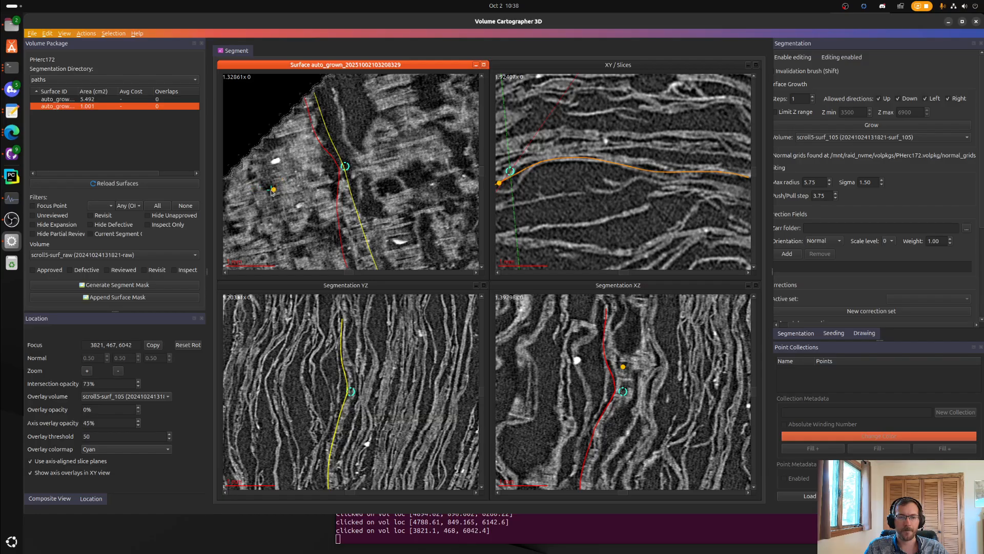
click(286, 189)
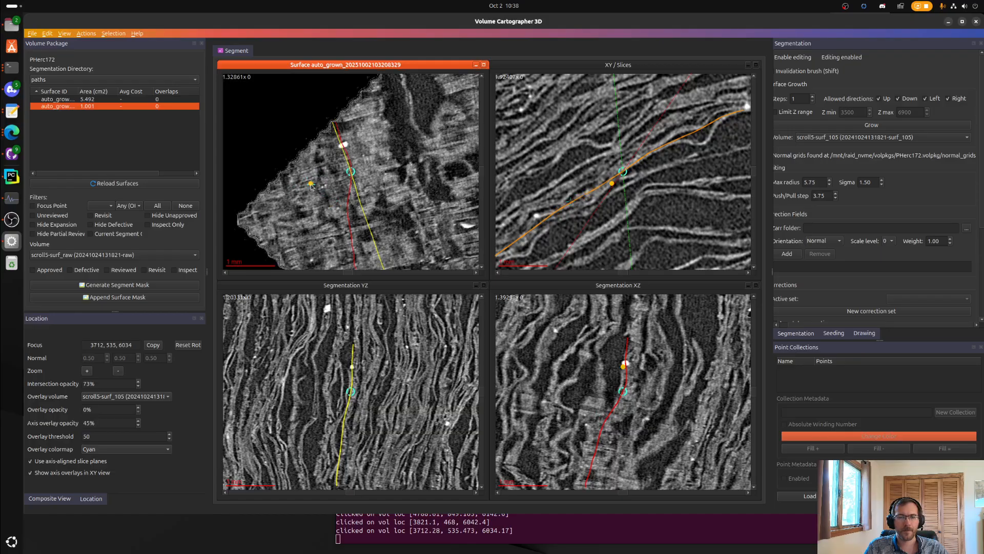
right_drag(330, 190, 267, 136)
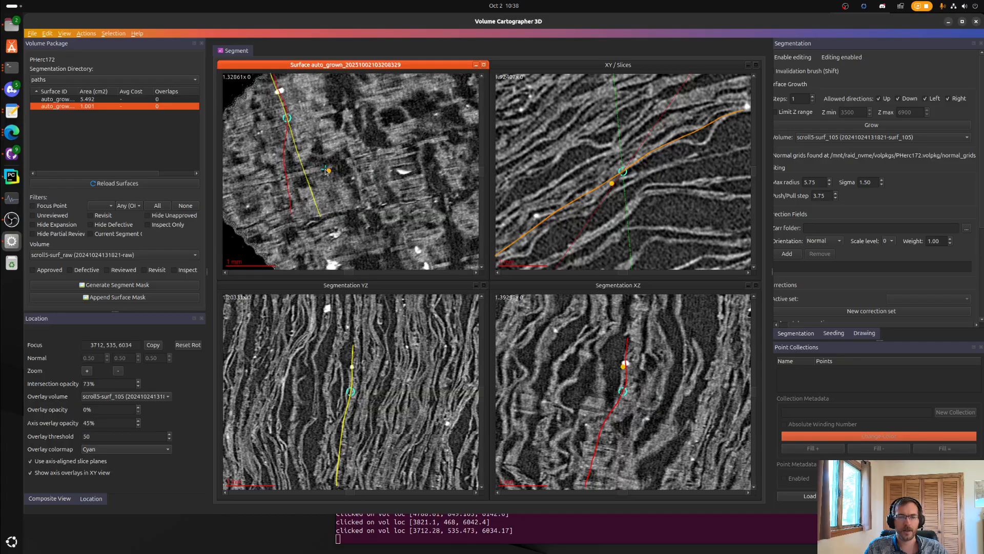
right_drag(409, 134, 343, 167)
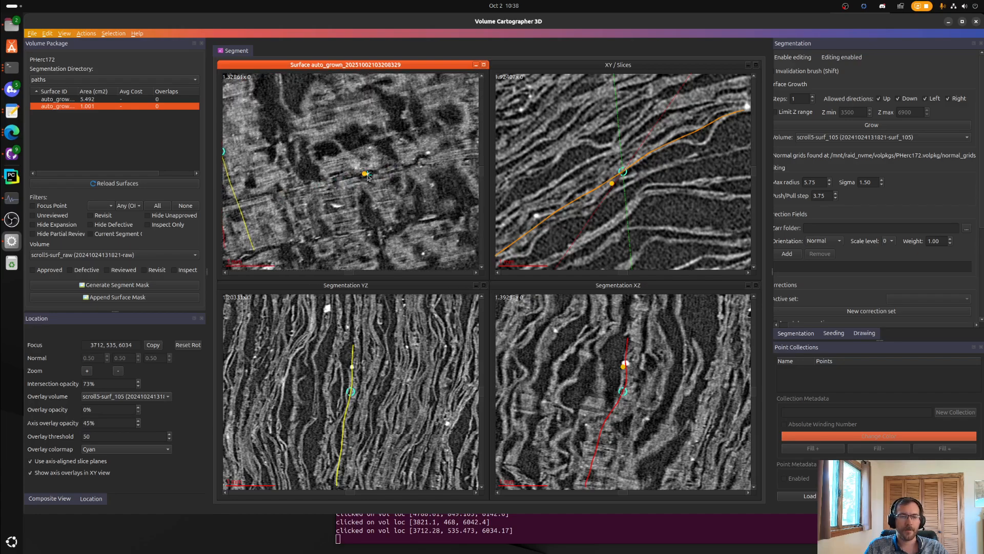
right_drag(337, 186, 435, 170)
right_drag(369, 218, 372, 194)
scroll(370, 192, down, 2)
scroll(358, 191, down, 2)
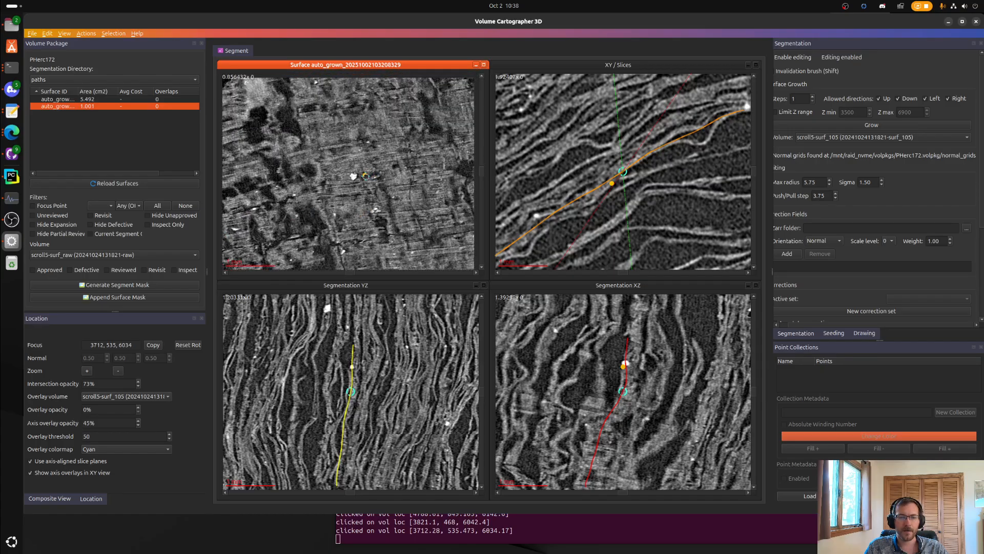
scroll(382, 185, up, 2)
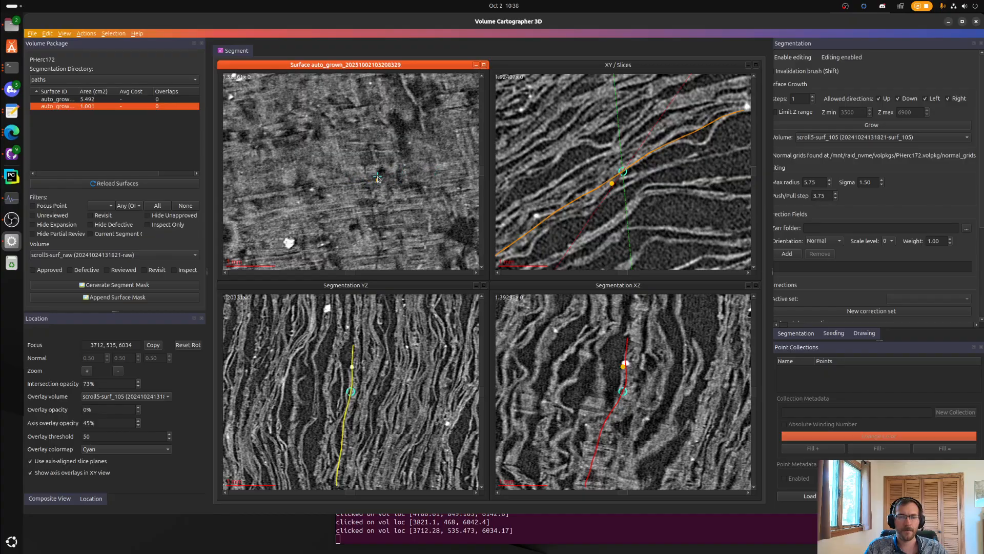
- Shift the surface one push/pull step at the dark crack in the segment's interior and inspect the surrounding fibres
key(a)
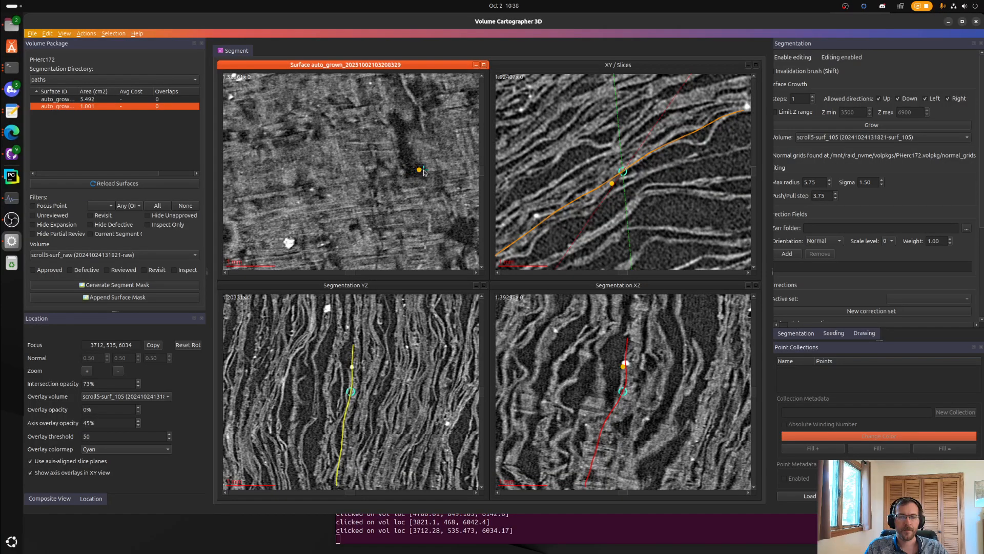
right_drag(429, 174, 321, 205)
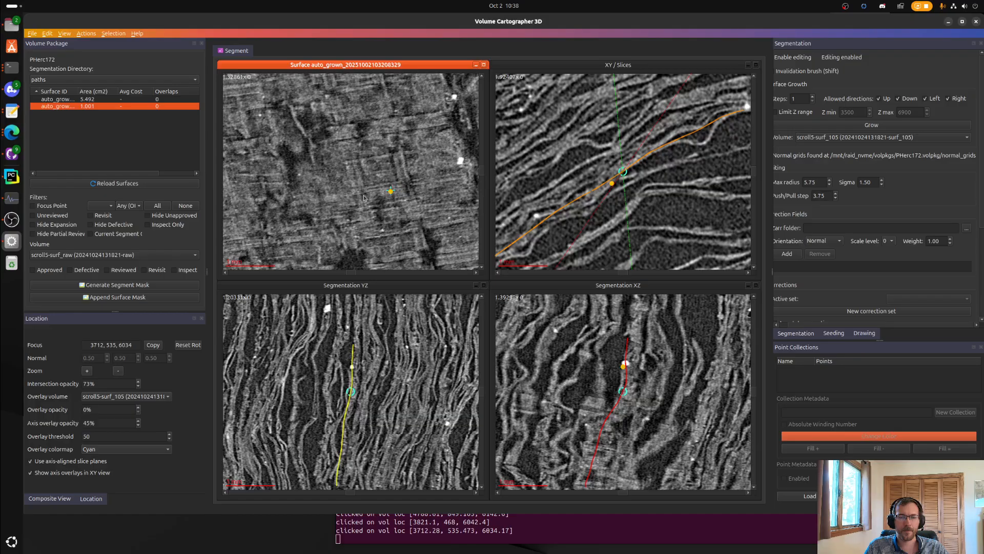
right_drag(310, 203, 393, 194)
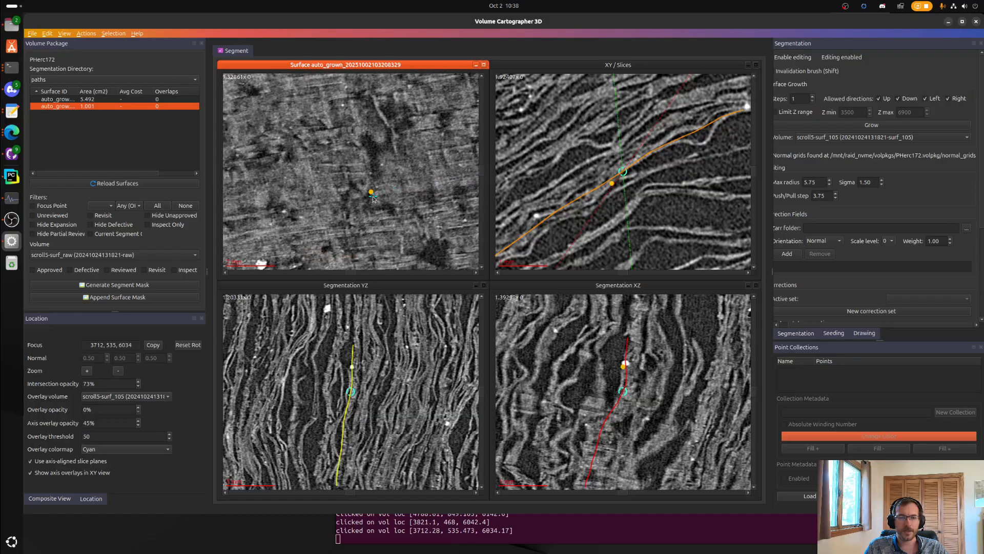
scroll(400, 196, down, 3)
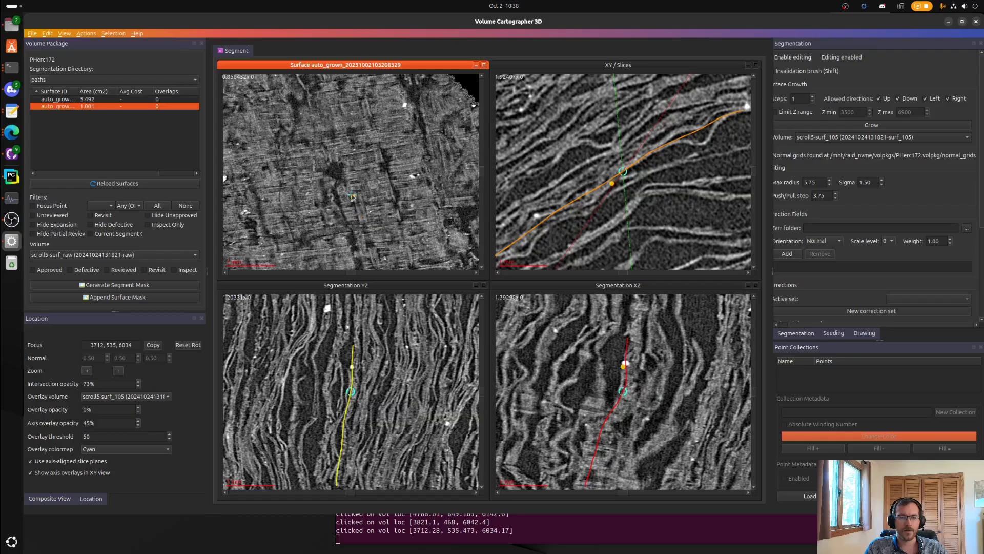
- Focus on the dark patch in the segment's interior and on a spot near its upper-right edge, examining the fibres between them
click(344, 185)
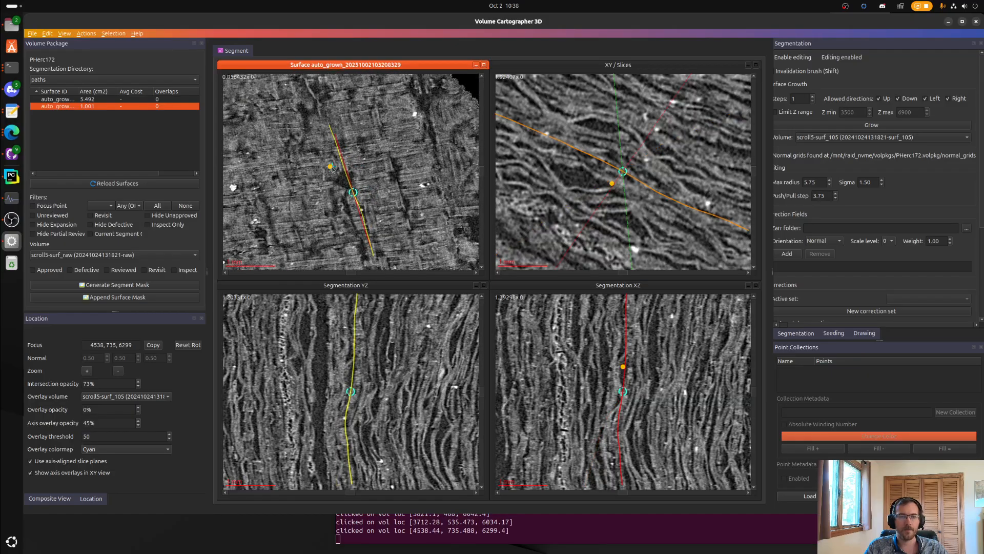
right_drag(364, 200, 355, 116)
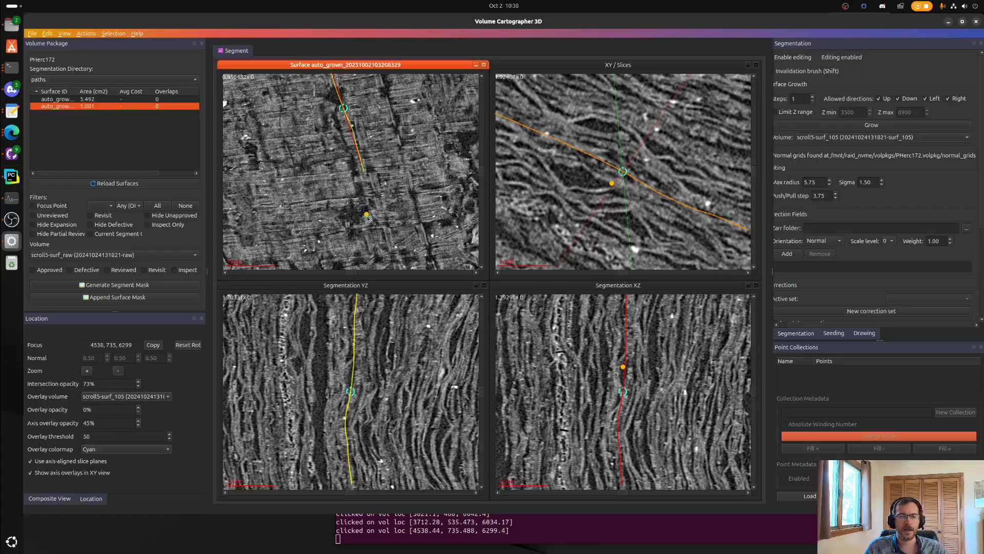
scroll(378, 223, down, 5)
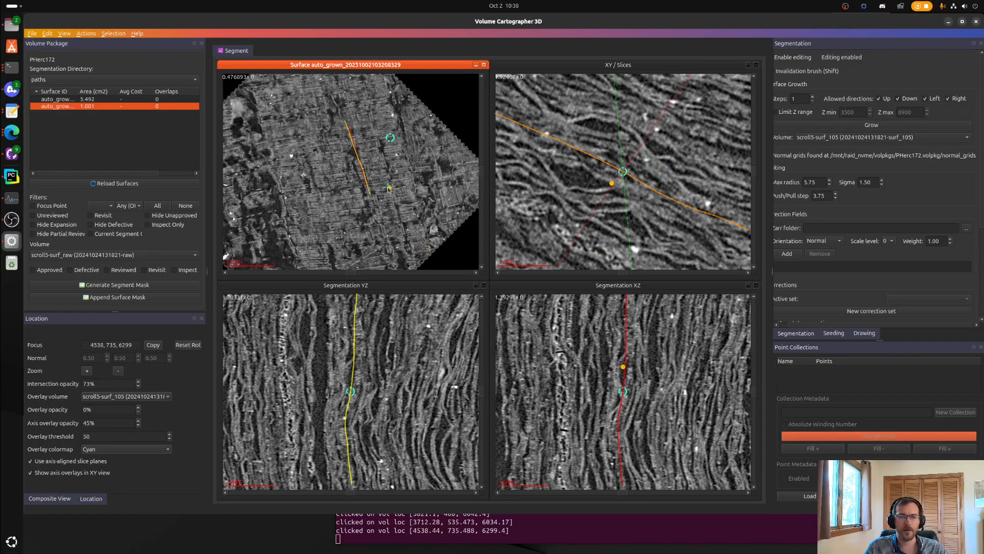
right_drag(388, 188, 401, 212)
scroll(405, 230, up, 4)
click(350, 170)
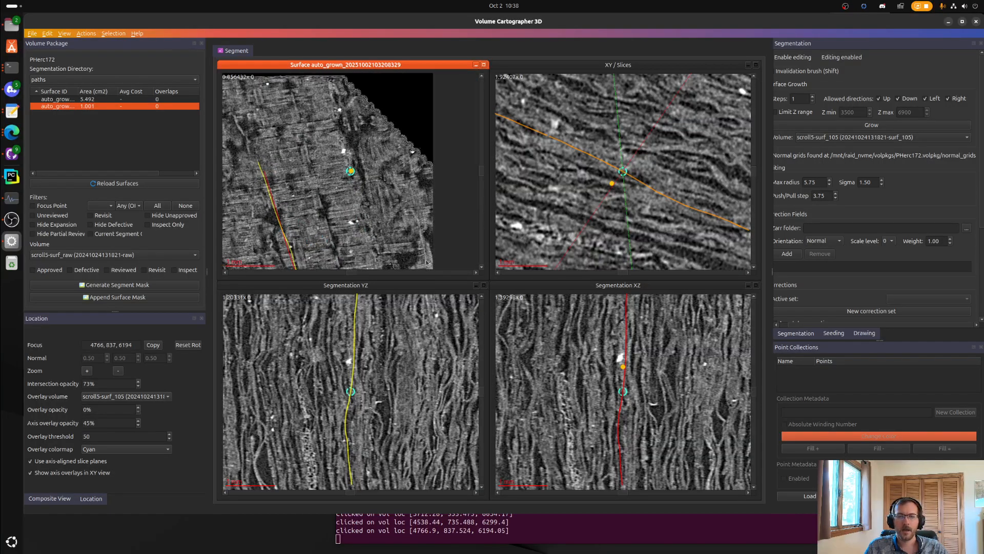
- Check the surface line in the slices around the upper-right edge and inspect the fibre texture near the segment's right corner
scroll(588, 404, up, 1)
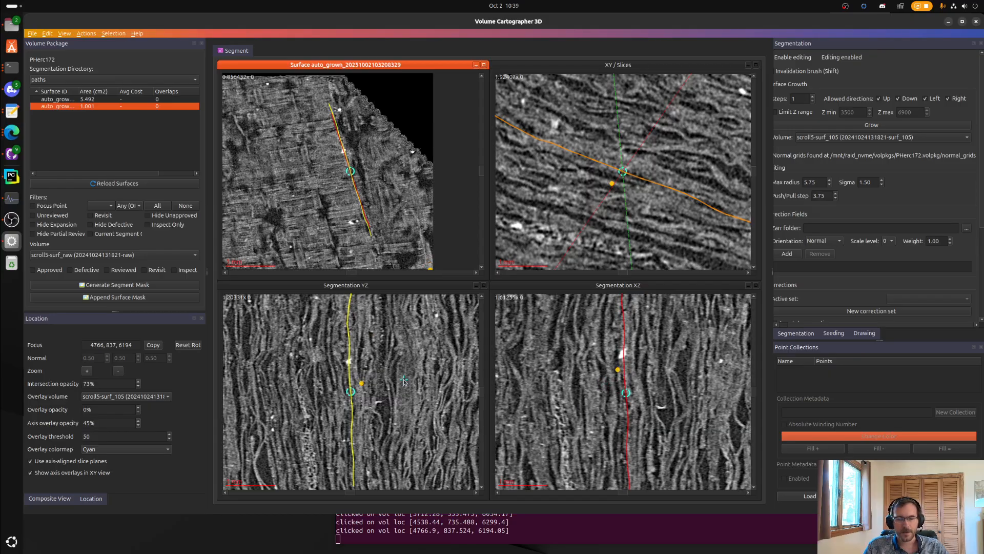
scroll(668, 111, down, 3)
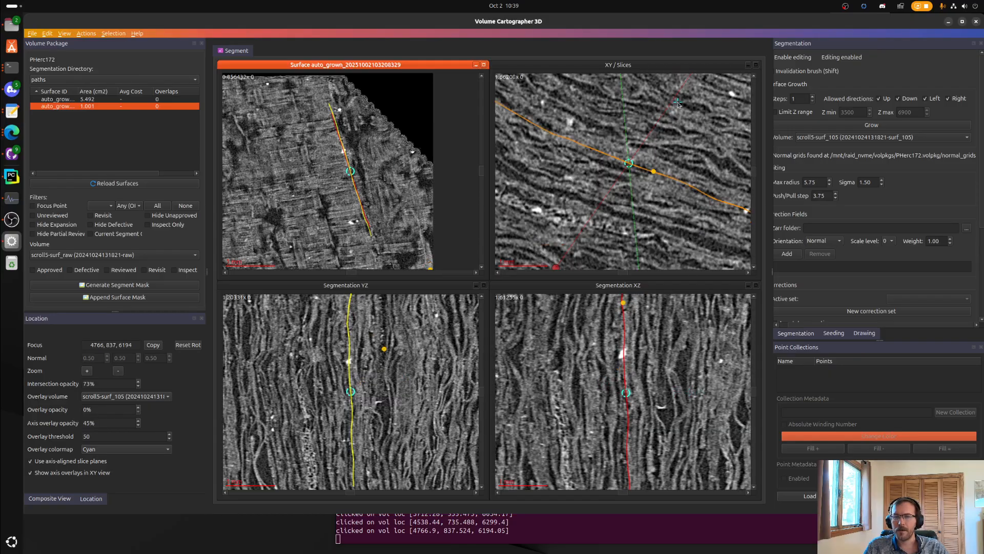
drag(676, 84, 667, 80)
scroll(395, 142, up, 2)
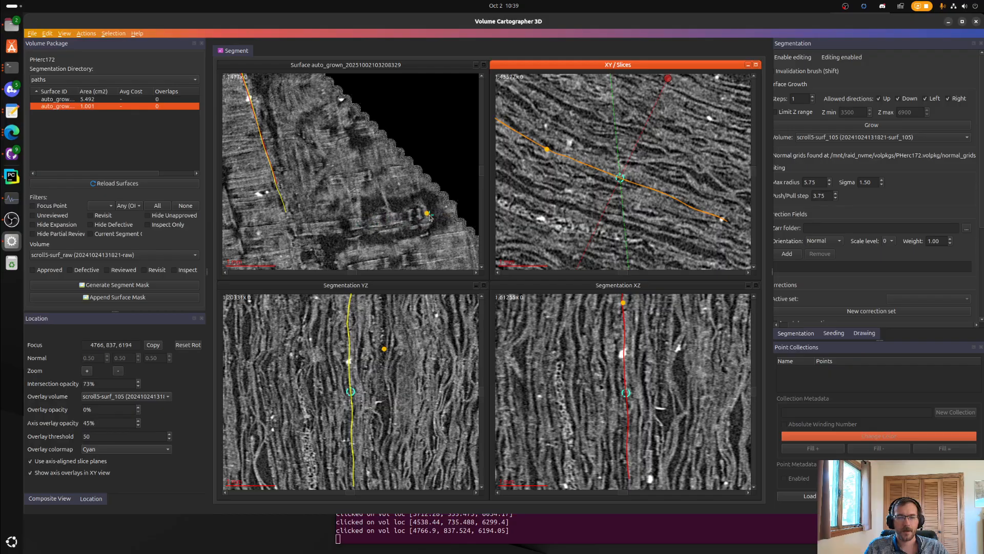
scroll(325, 218, down, 3)
scroll(325, 218, down, 3)
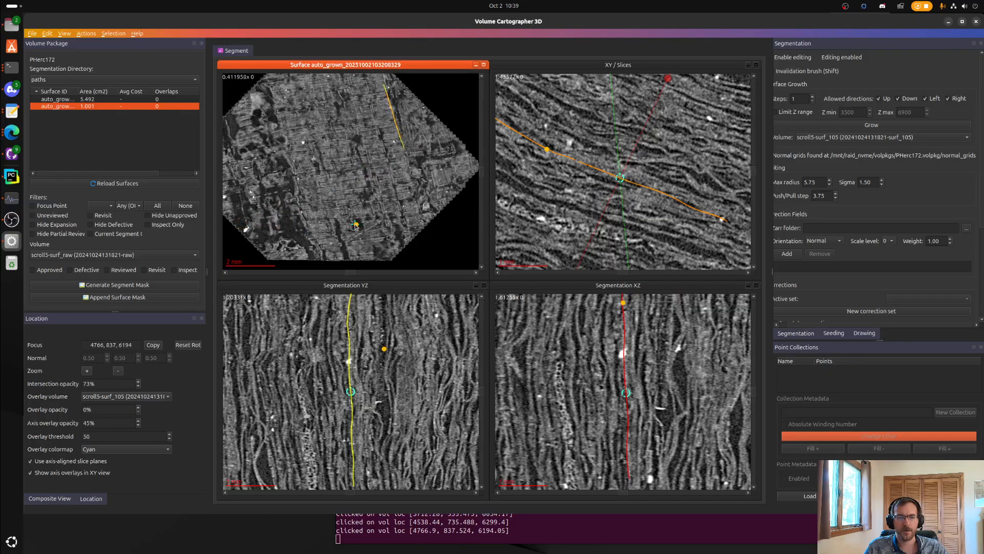
- Show the volume overlay and focus on the uncovered gap near the segment's right corner
key(space)
right_drag(434, 154, 346, 174)
ctrl+click(363, 175)
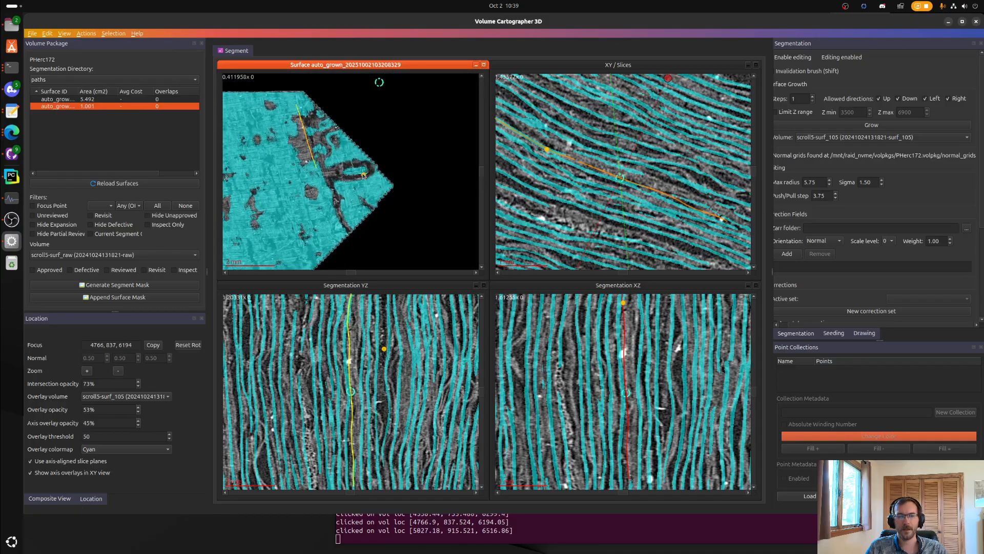
right_drag(599, 176, 602, 195)
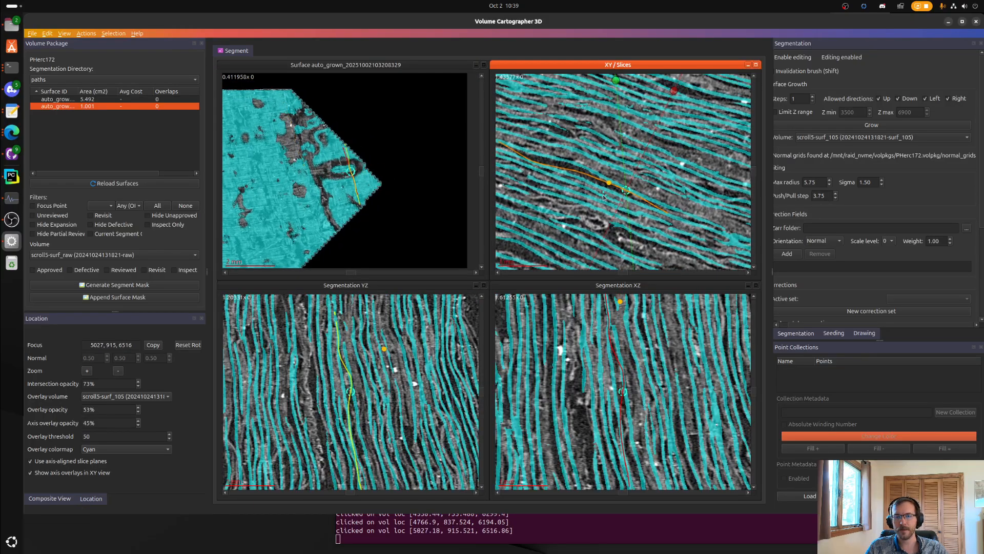
- Place six correction points along the correct sheet in the XY slice and grow the surface by 1 step to apply them
key(t)
click(662, 210)
click(632, 199)
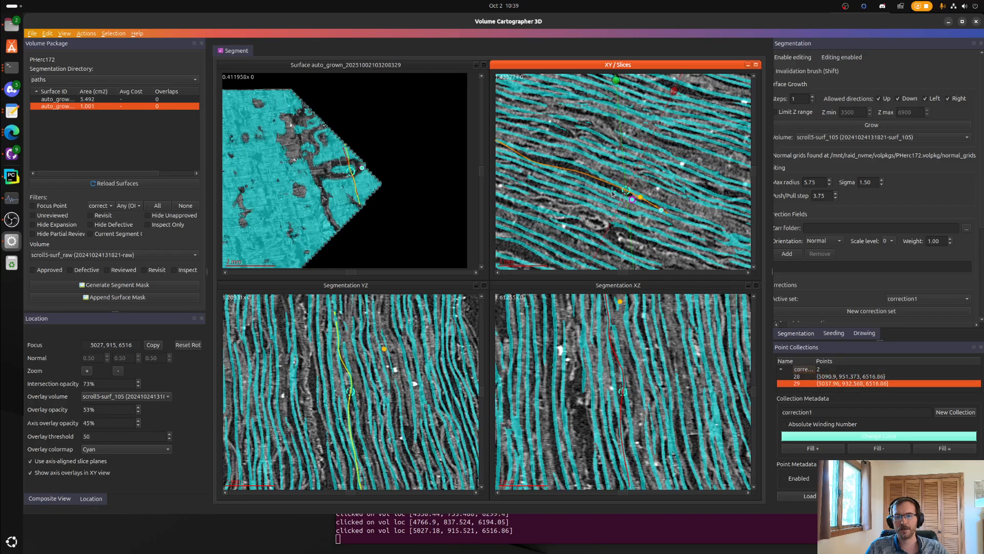
click(612, 192)
click(586, 182)
click(550, 169)
click(536, 164)
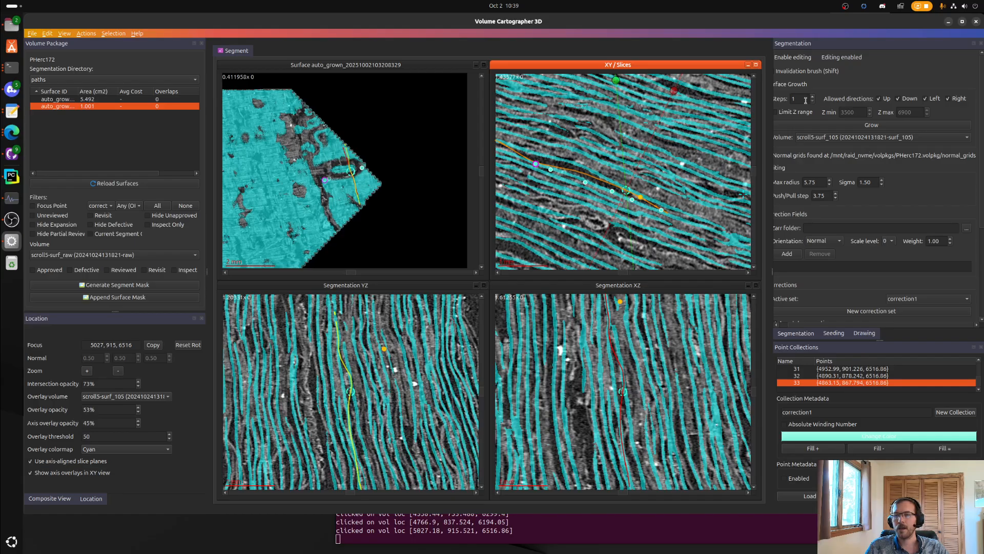
drag(847, 325, 788, 325)
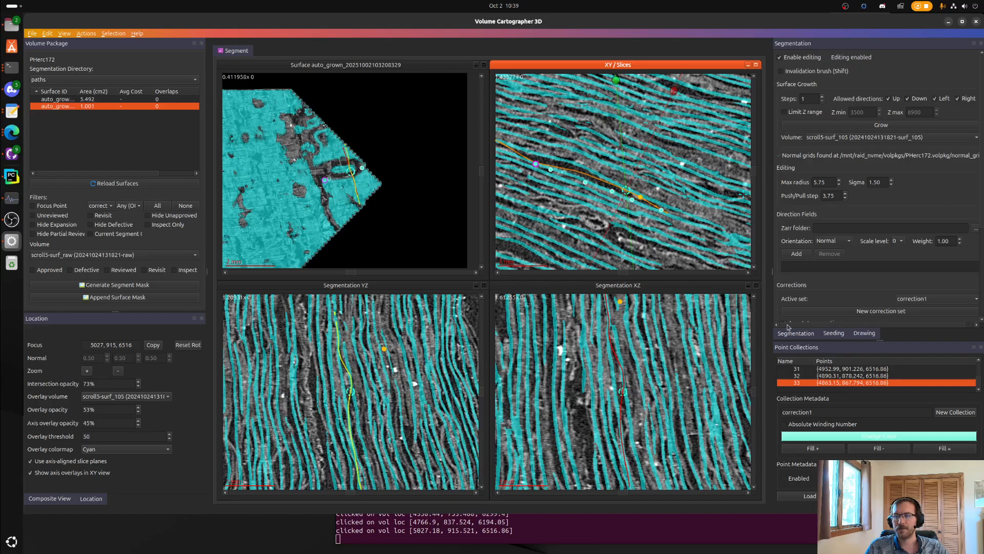
click(852, 125)
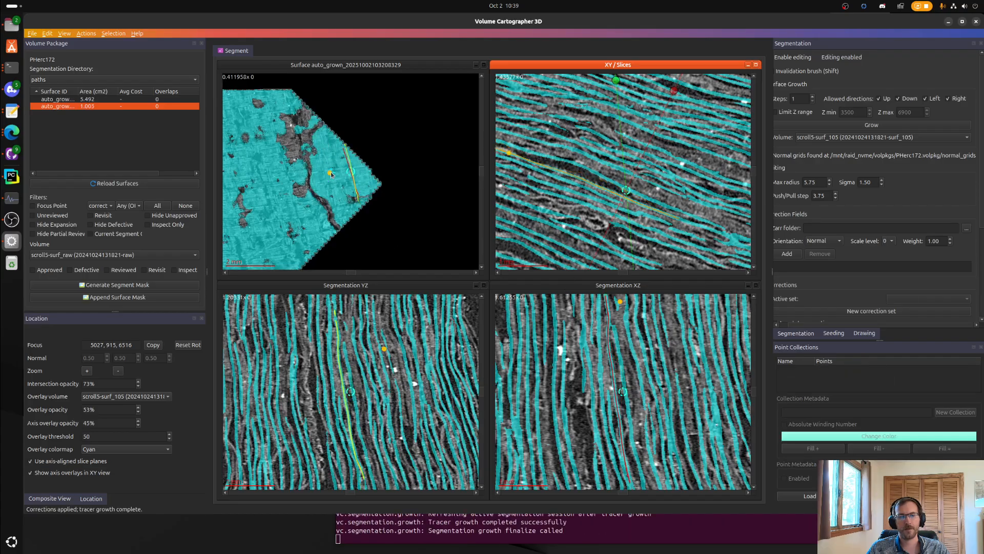
- Hide the overlay, focus on the corrected area near the right corner and inspect its fibre texture and the whole segment
right_drag(324, 178, 369, 176)
key(space)
scroll(387, 185, up, 12)
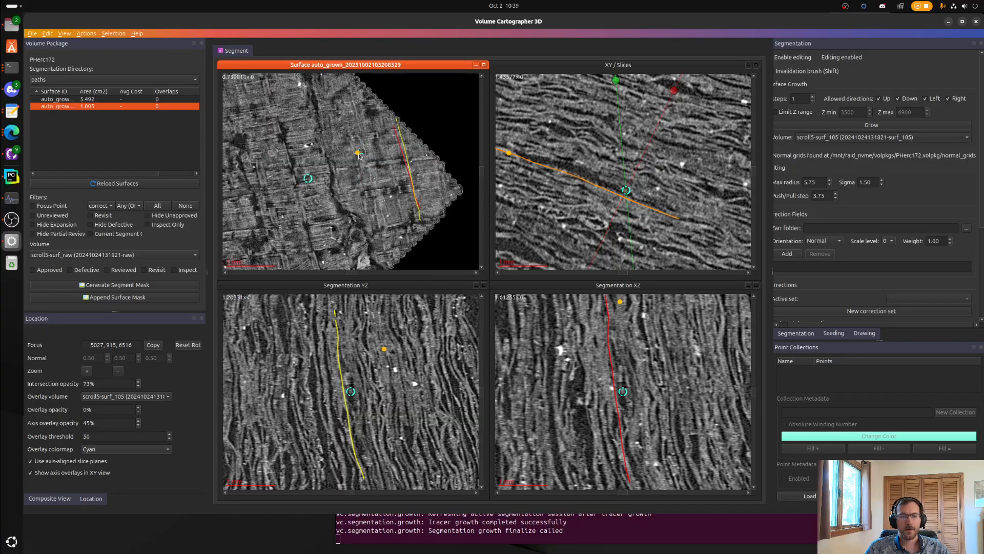
click(373, 167)
scroll(400, 169, down, 12)
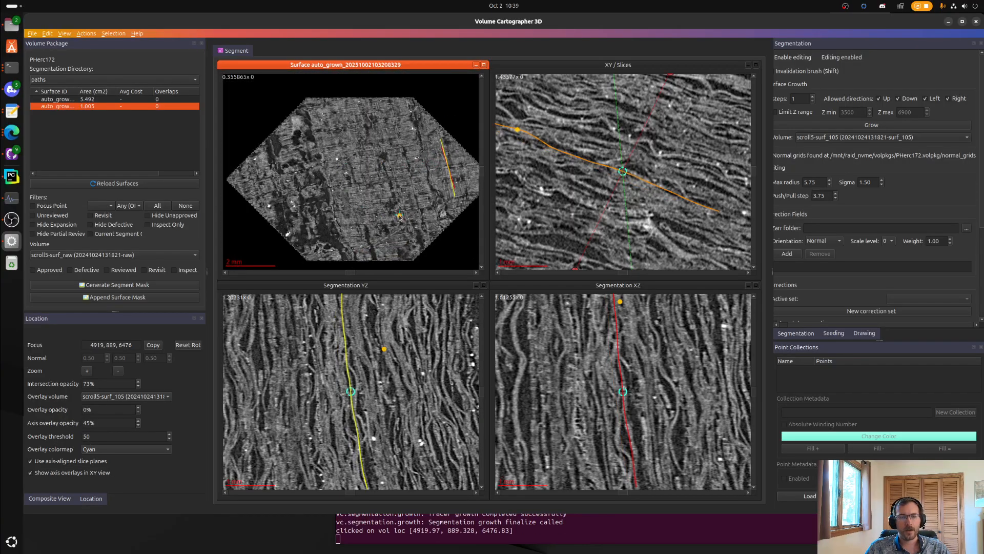
right_drag(399, 217, 365, 188)
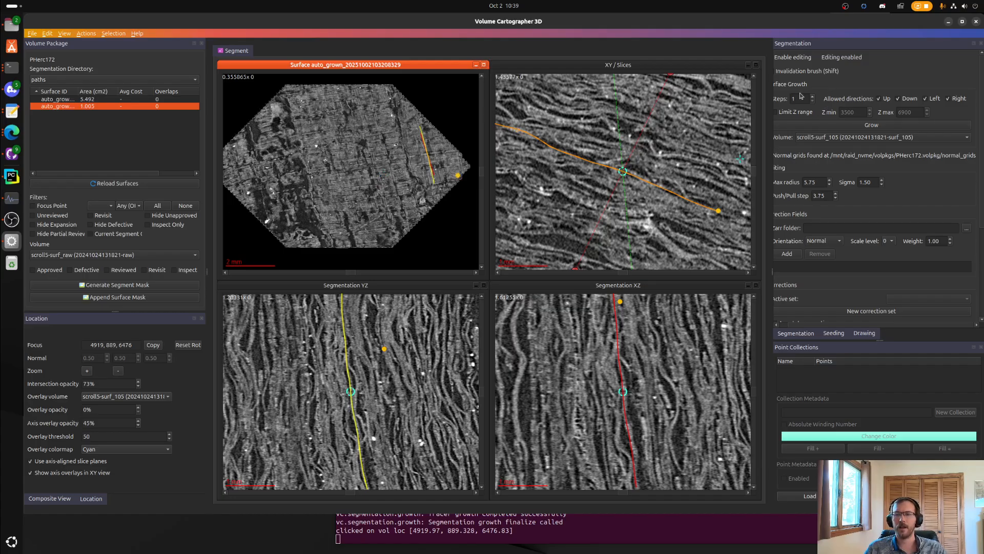
- Grow the segment twice with 5 steps each and once with 10 steps in all directions
scroll(801, 97, up, 4)
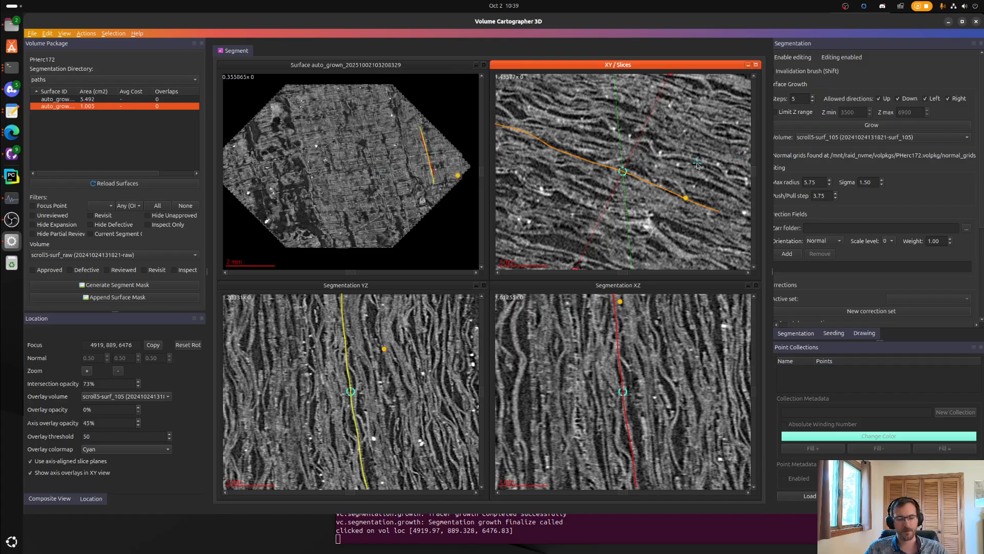
key(ctrl+g)
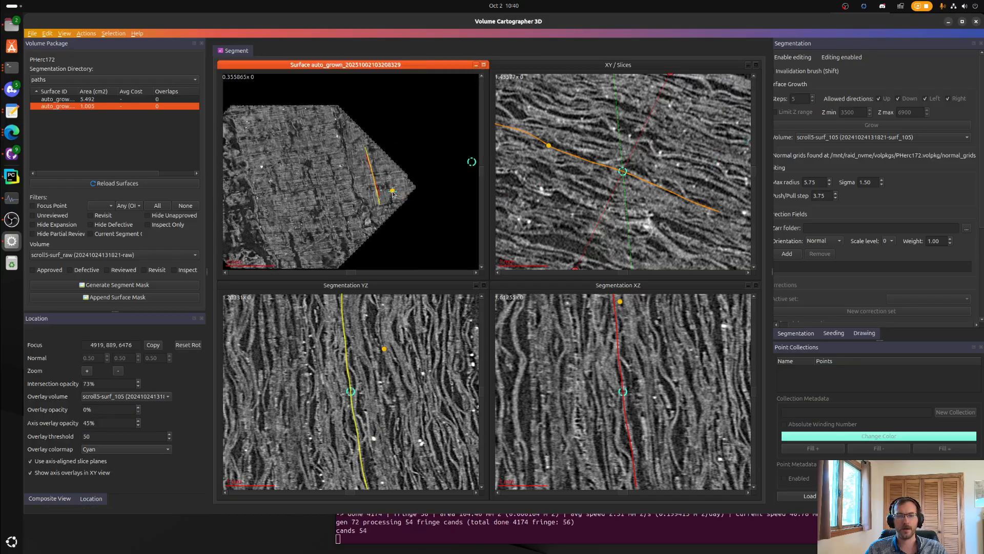
scroll(412, 190, up, 5)
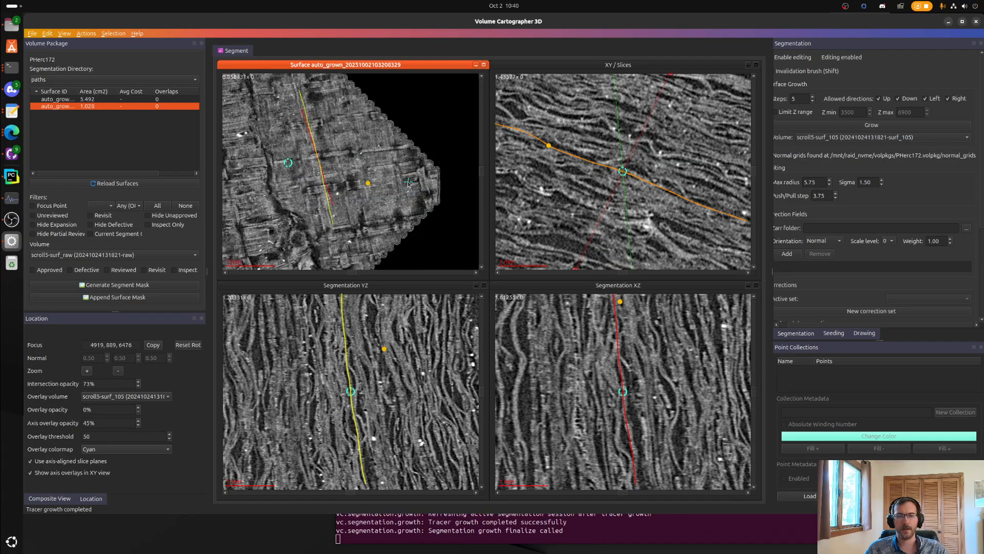
key(ctrl+g)
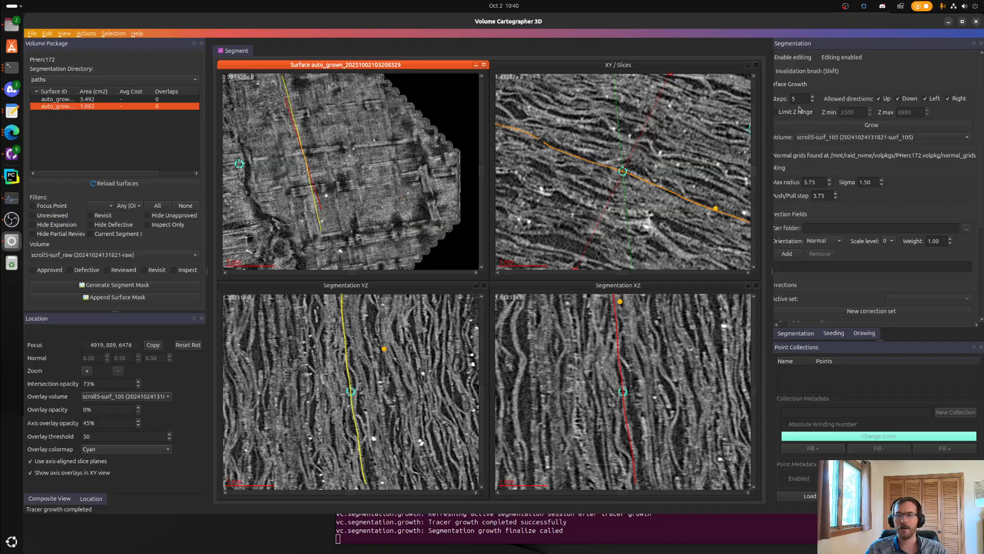
scroll(803, 97, up, 5)
key(ctrl+g)
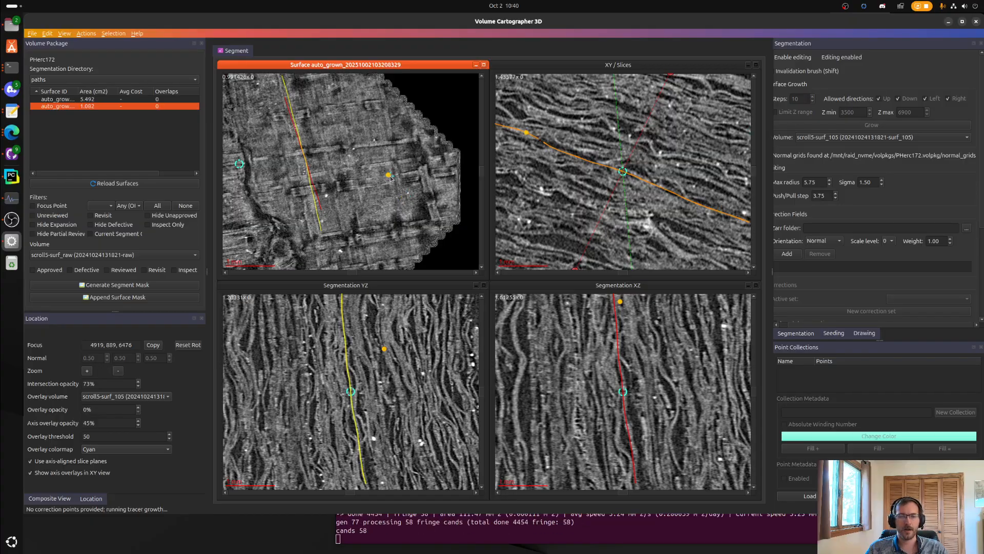
- Focus near the newly grown right edge, check the surface there against the overlay and grow the segment another 10 steps
scroll(398, 178, down, 2)
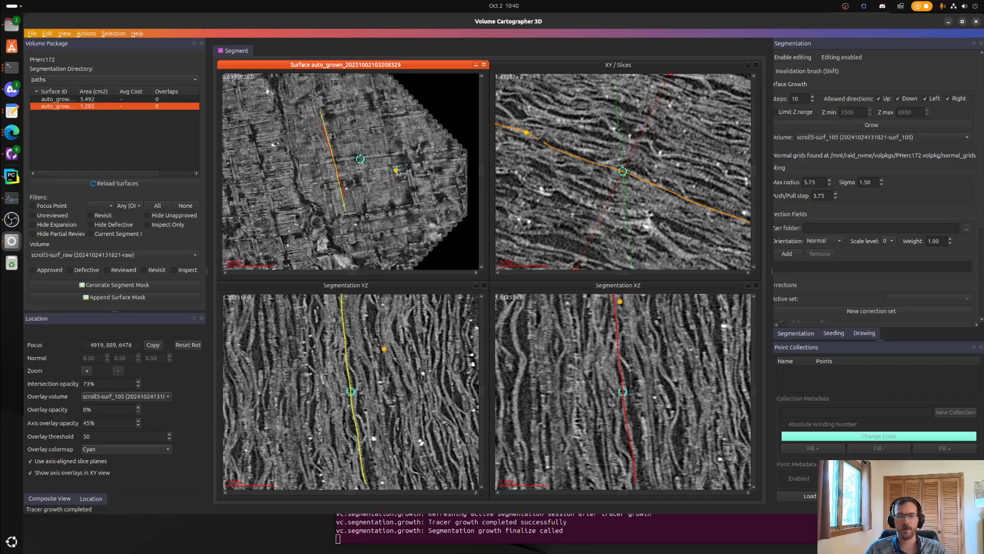
click(398, 176)
scroll(668, 193, up, 2)
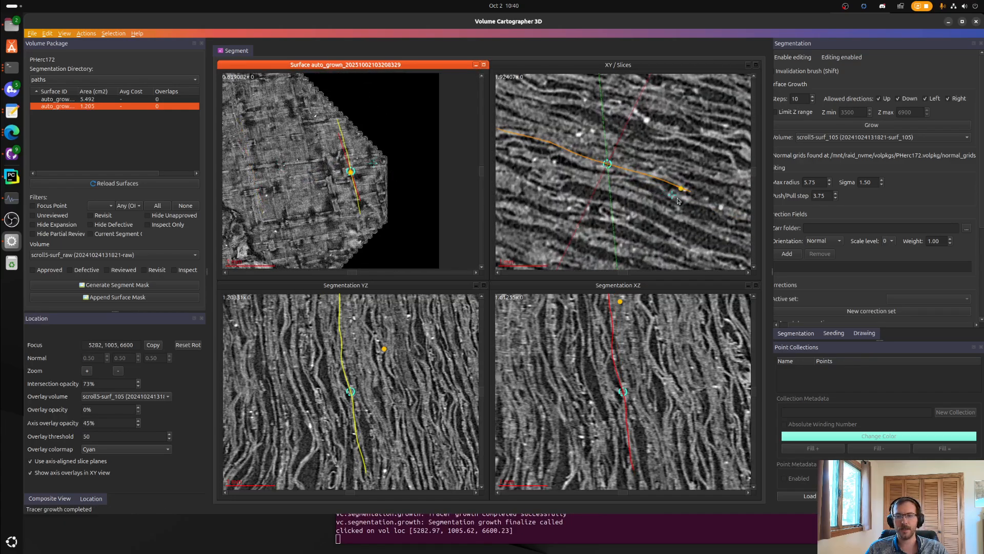
key(space)
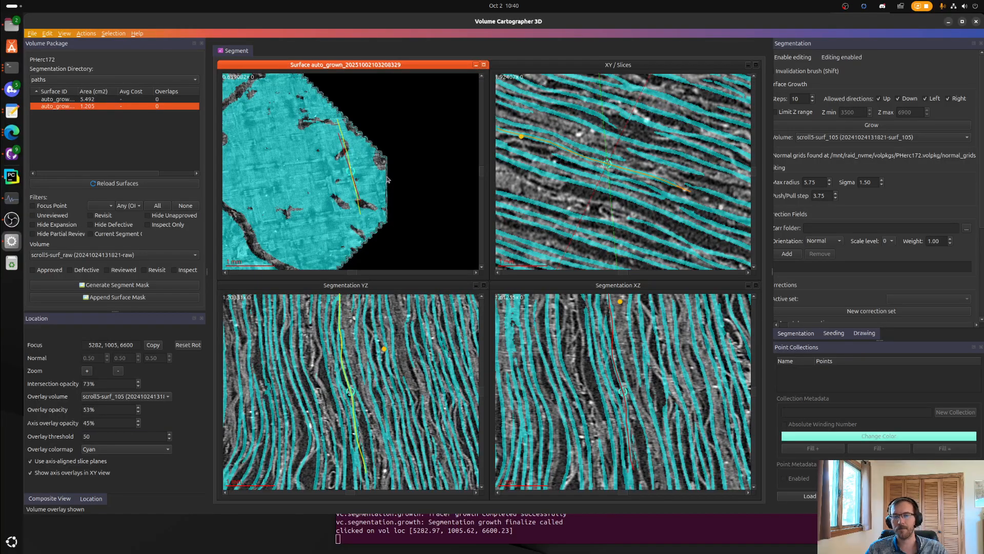
key(space)
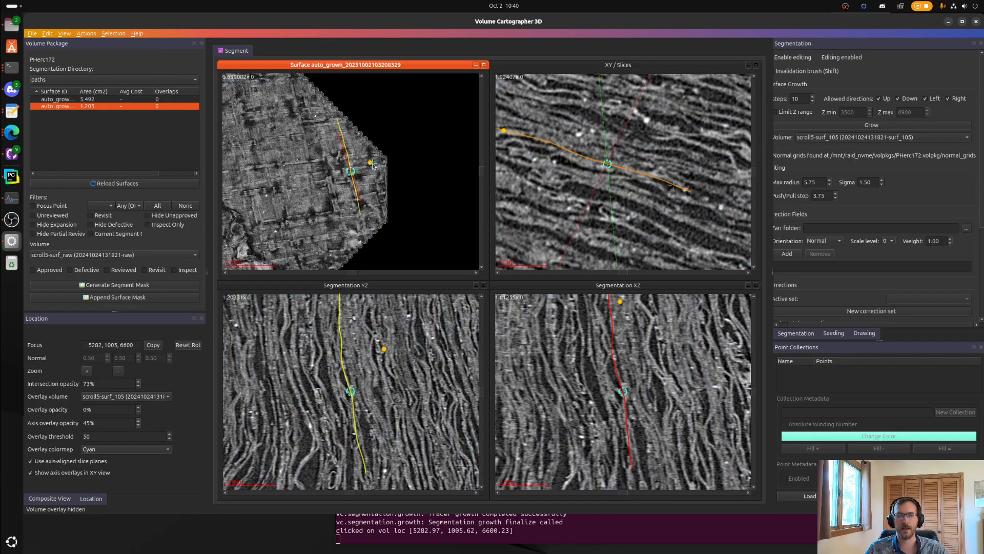
key(ctrl+g)
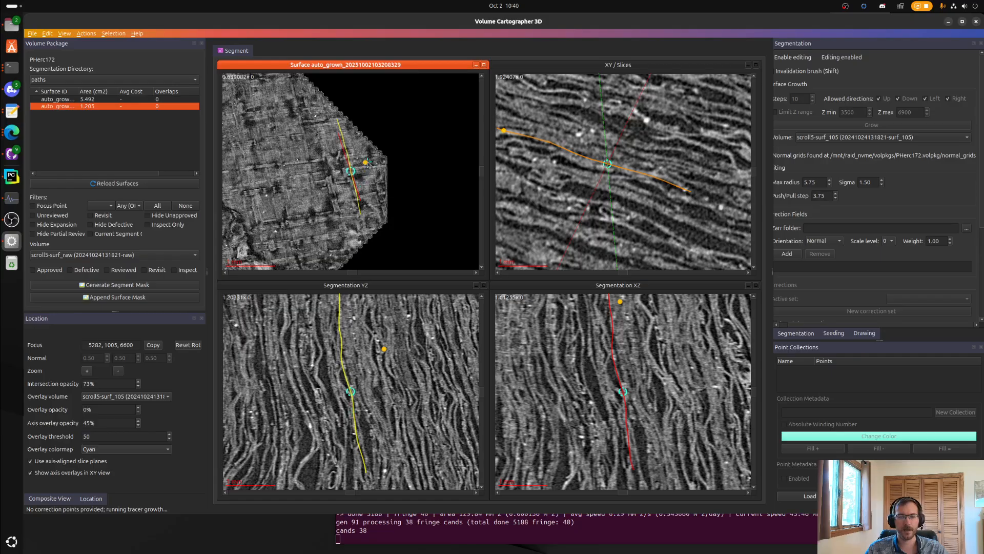
- Focus on the segment's new lower-right edge and on a point higher up inside the grown area, checking the surface in the slices
right_drag(361, 200, 412, 123)
ctrl+click(394, 187)
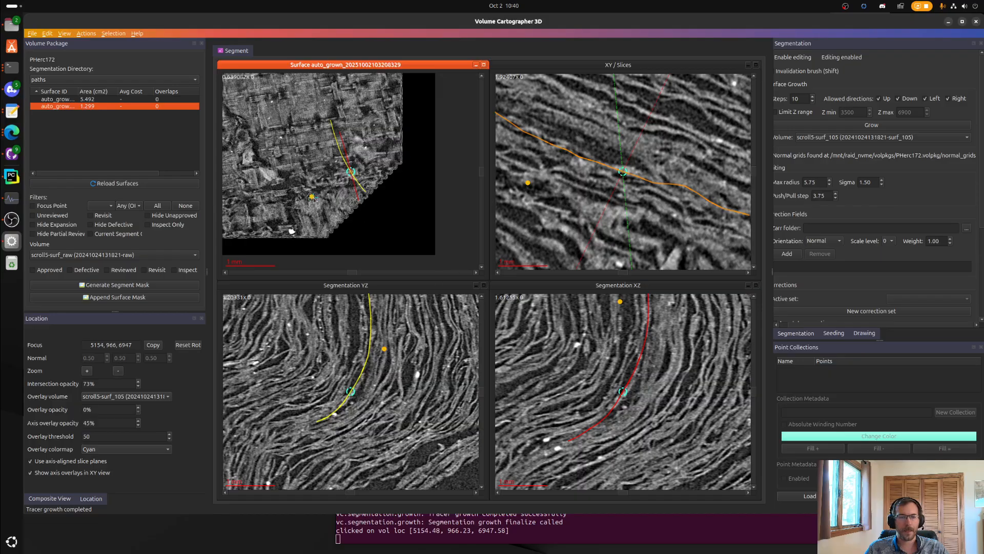
scroll(314, 198, up, 10)
ctrl+click(400, 165)
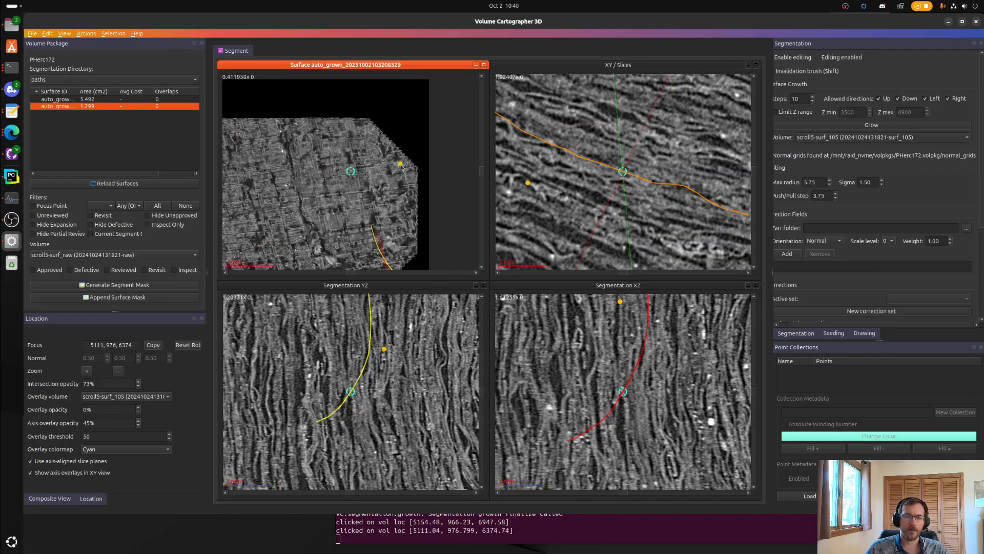
right_drag(378, 168, 363, 167)
- Show the volume overlay again and set its opacity to 25%
key(space)
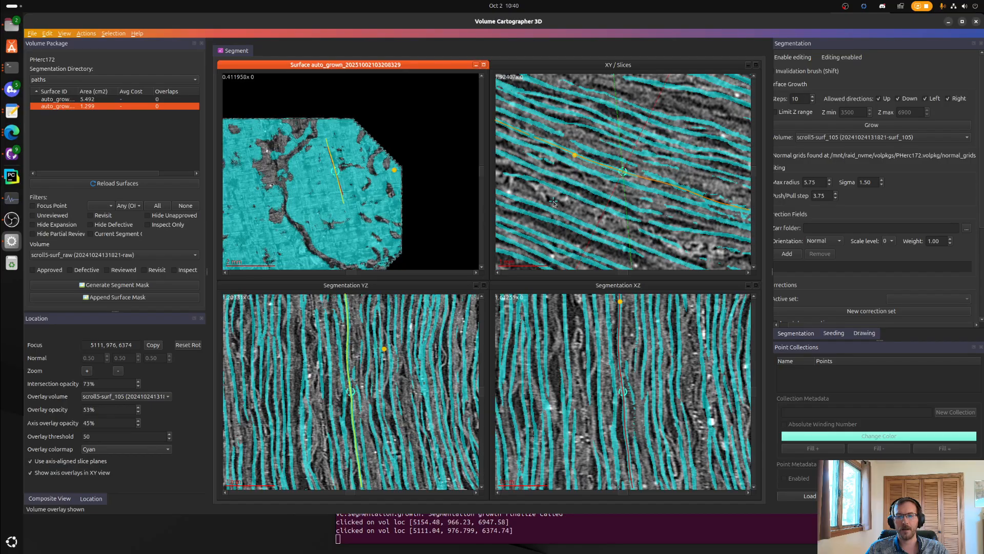
double_click(86, 410)
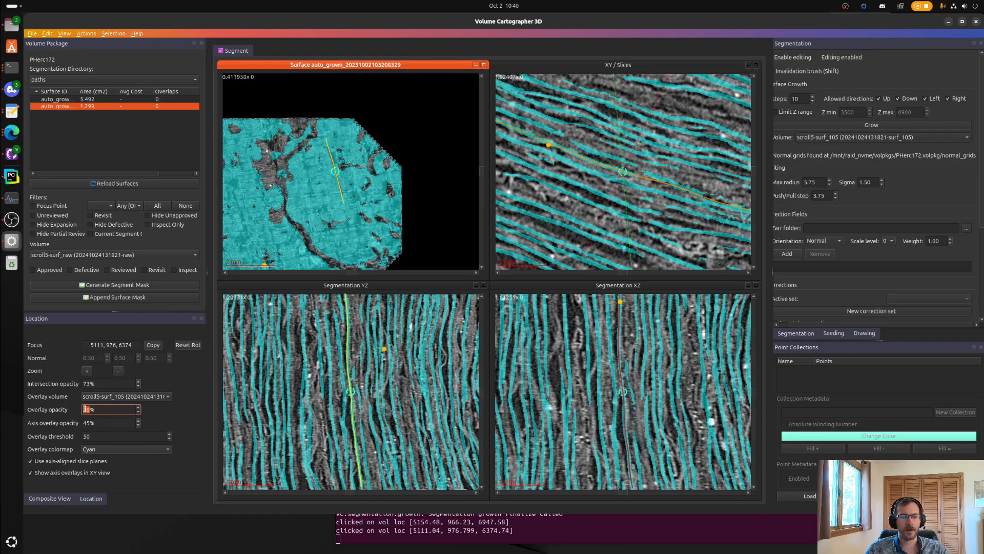
scroll(86, 408, down, 10)
scroll(556, 187, down, 3)
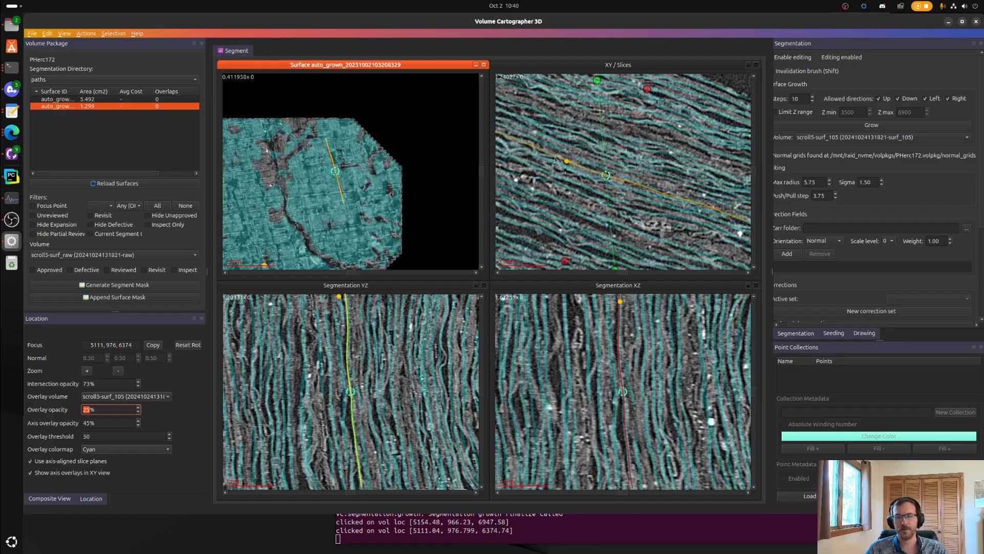
- Compare the surface line with the overlaid sheets in the XY and YZ slices around the focus point
right_drag(544, 177, 628, 219)
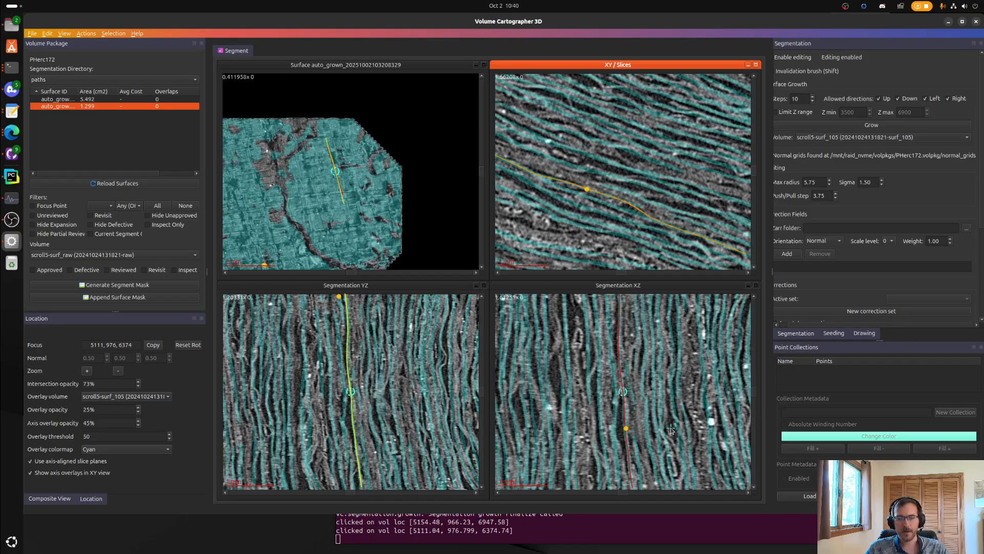
scroll(366, 376, up, 3)
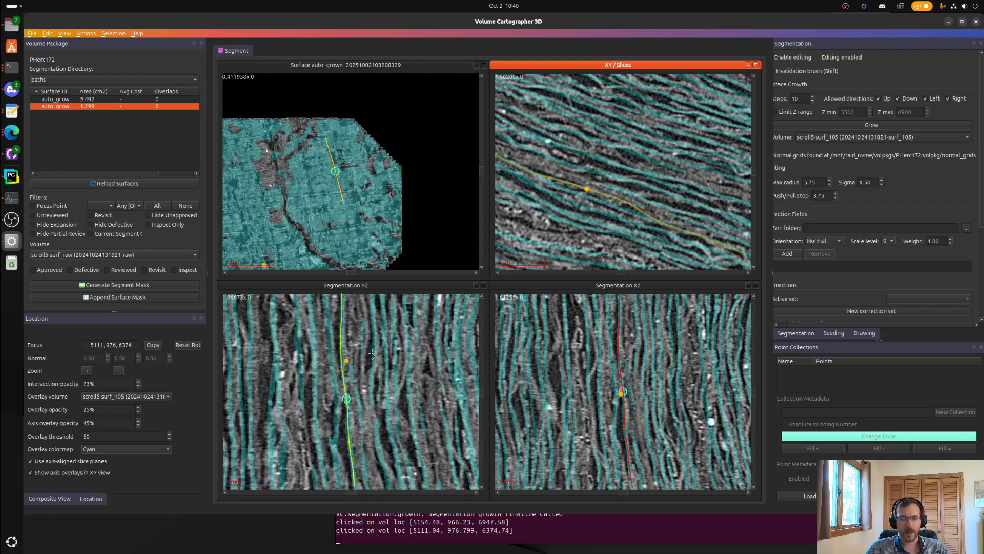
scroll(373, 353, down, 4)
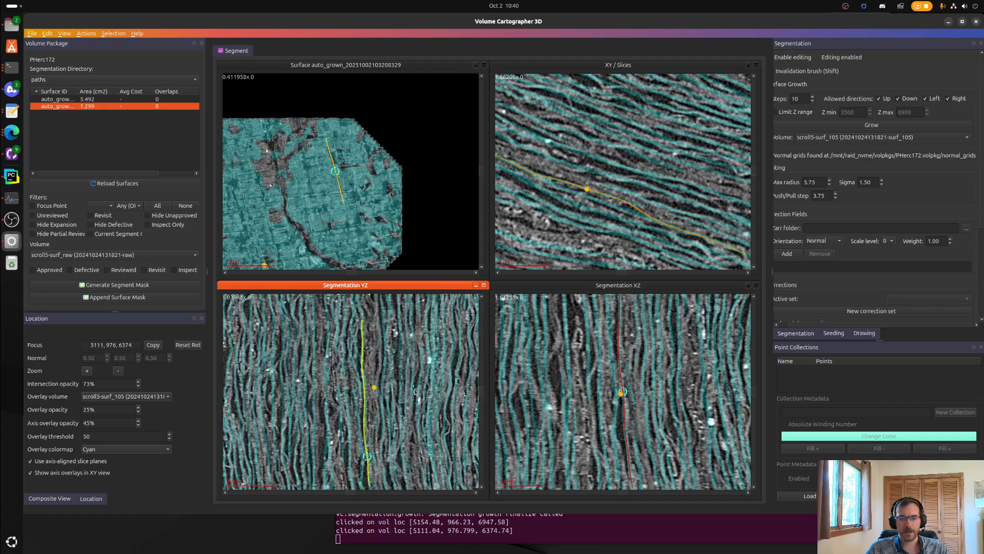
- Hide the volume overlay and compare the surface line with the raw sheets in the YZ slice
scroll(417, 390, up, 4)
key(space)
scroll(373, 380, down, 10)
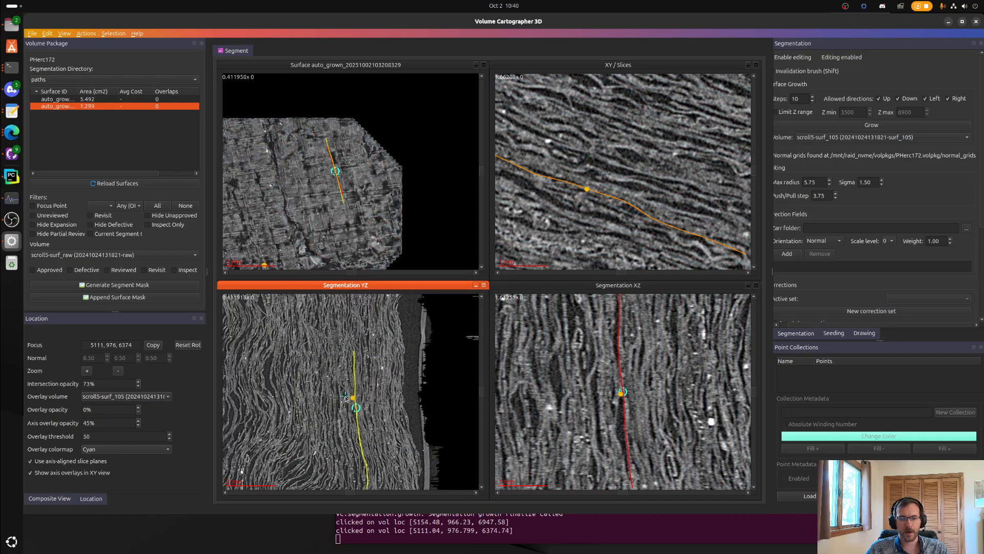
scroll(370, 368, up, 5)
key(space)
key(space)
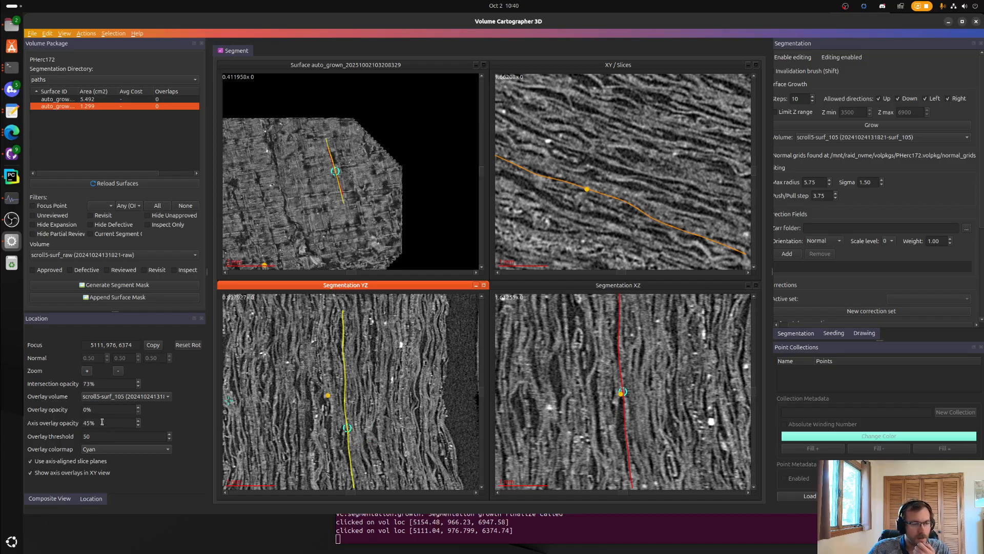
- Set the axis overlay opacity to 40% and the intersection opacity to 50%, and show the volume overlay again
scroll(102, 422, down, 1)
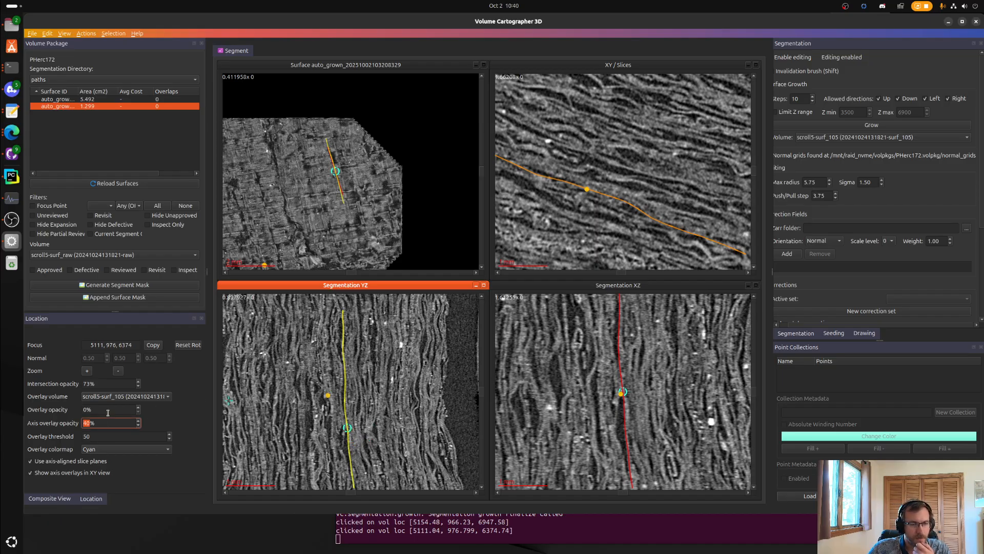
scroll(122, 387, down, 4)
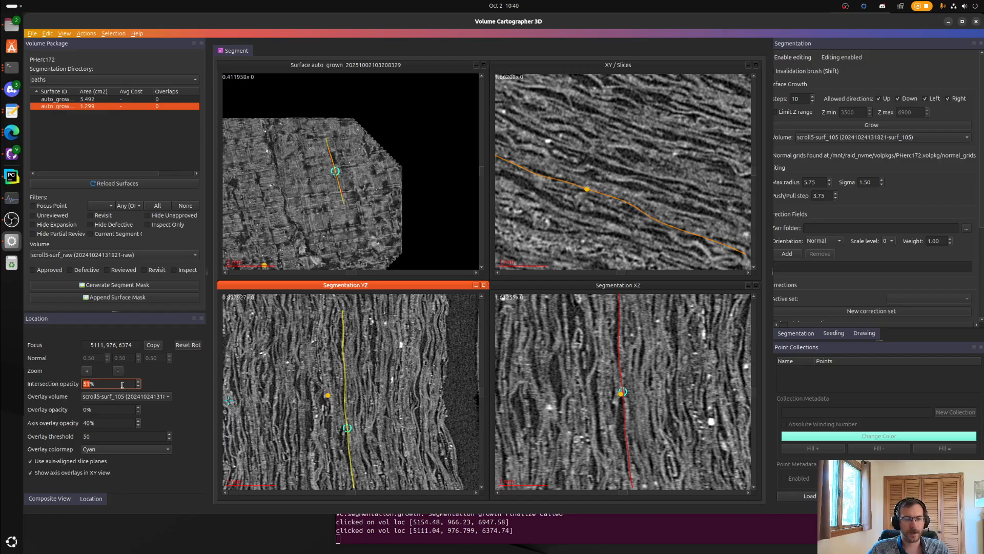
right_drag(314, 222, 391, 168)
key(space)
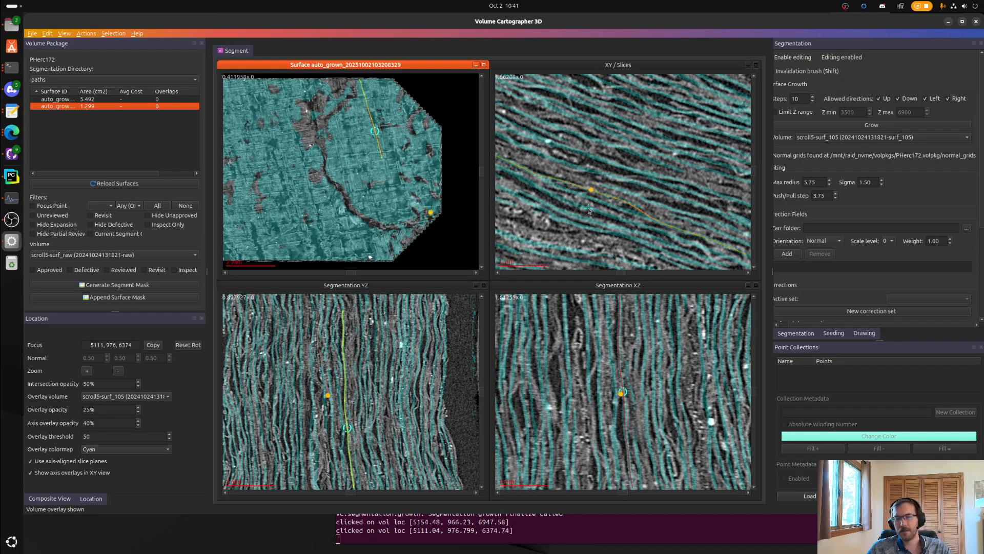
- Follow the surface line across the XY slice and compare it with the overlaid sheets
scroll(588, 208, down, 9)
scroll(589, 208, down, 3)
scroll(609, 204, up, 9)
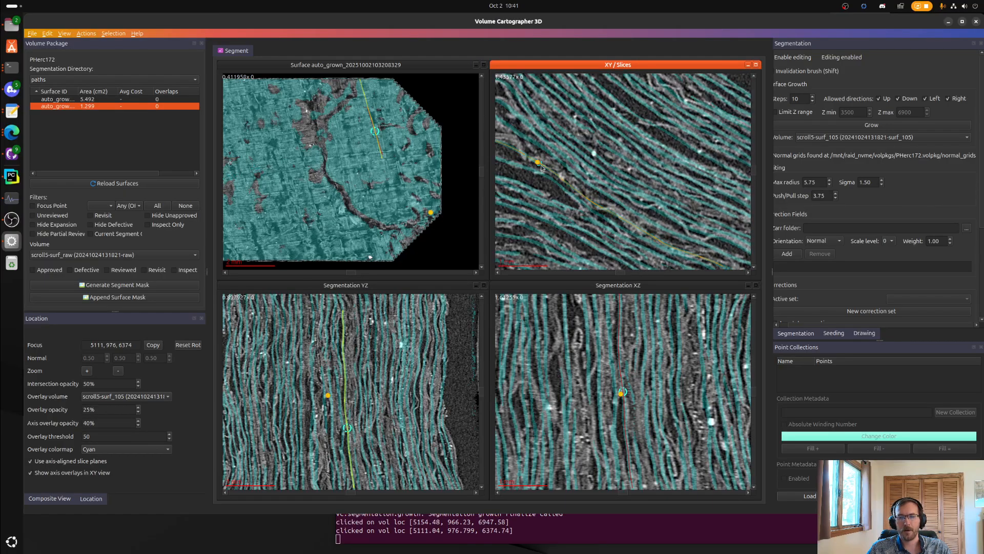
scroll(542, 167, up, 6)
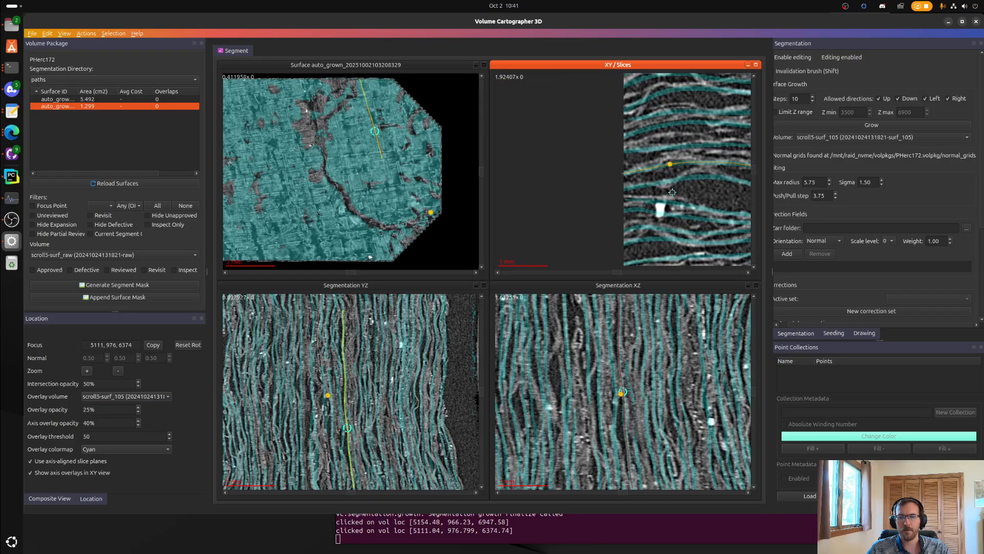
scroll(672, 191, down, 3)
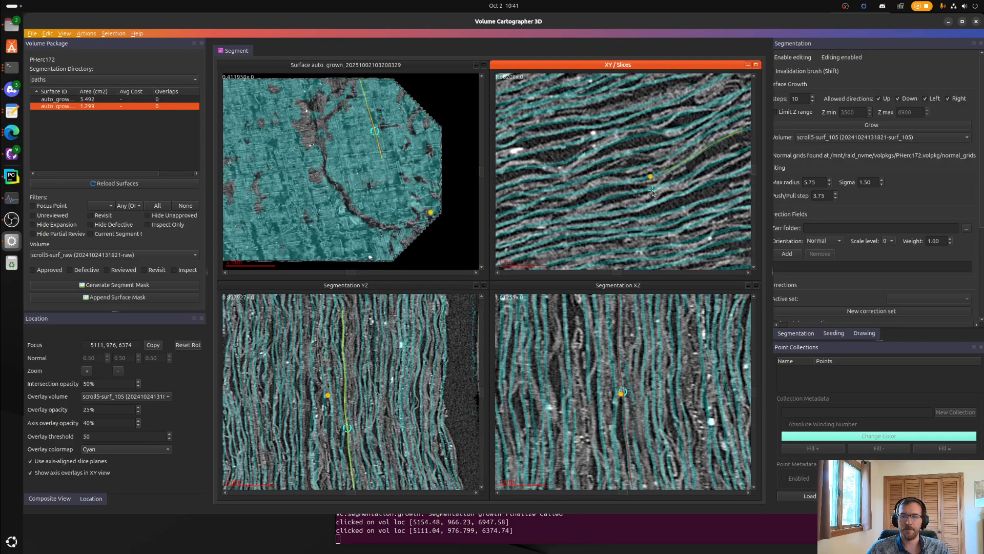
scroll(334, 197, up, 6)
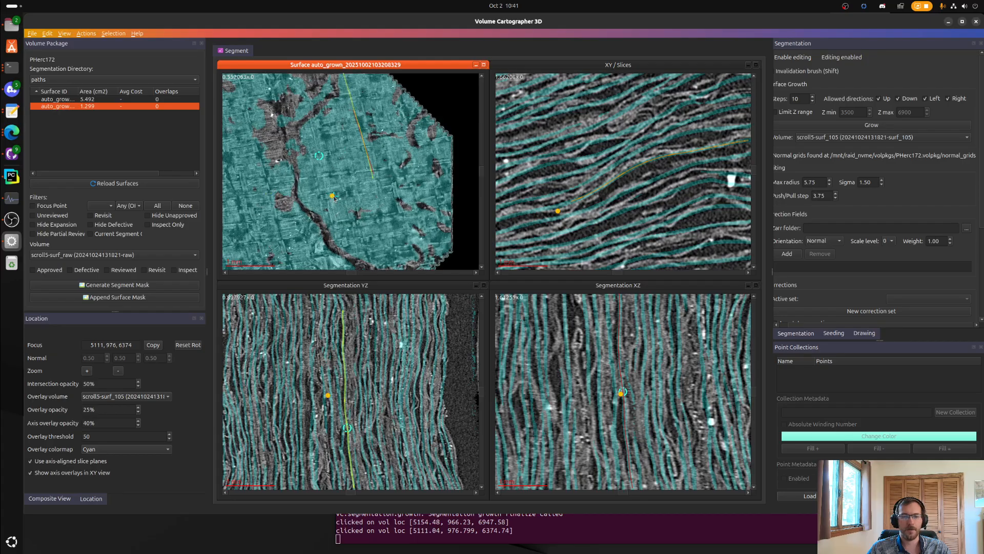
- Focus on the dark crack in the lower part of the surface and examine it in the slices
click(321, 220)
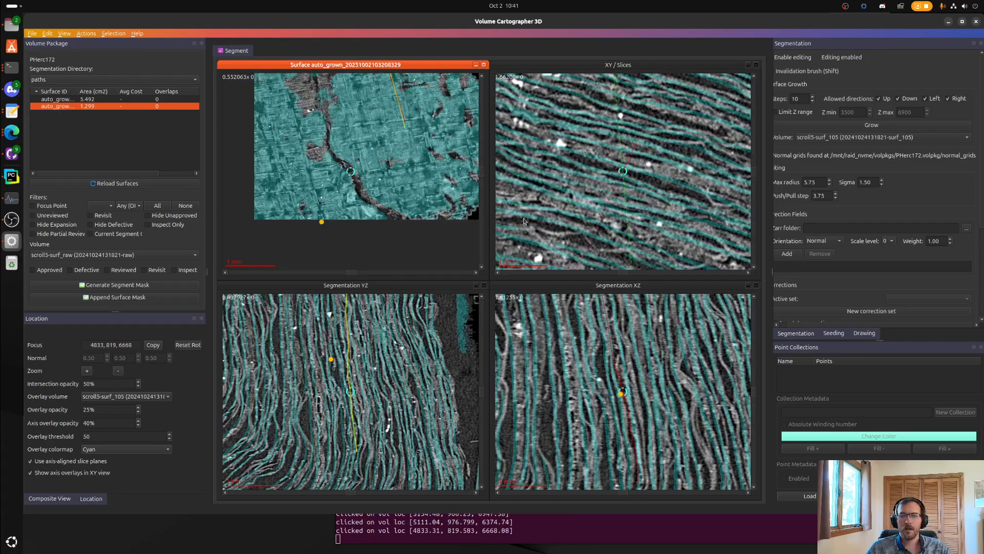
scroll(353, 189, up, 5)
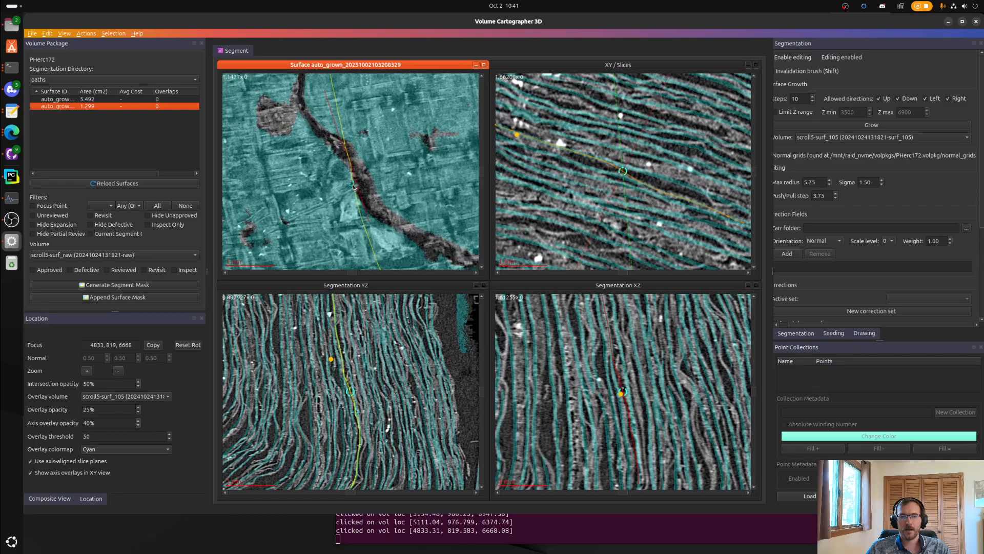
scroll(679, 188, down, 6)
scroll(364, 198, down, 5)
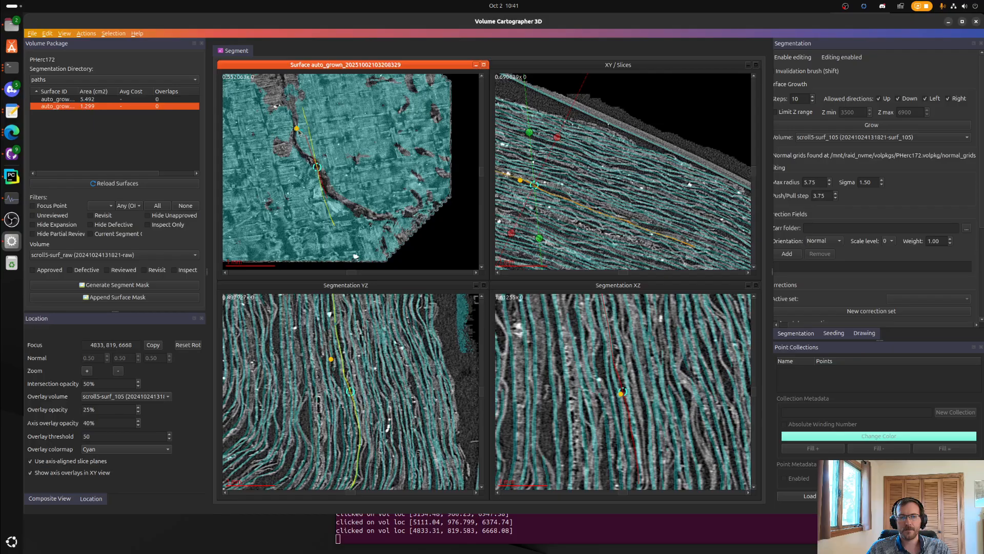
- Focus on the upper part of the dark crack and bring the surface line there into view in the XY slice
right_drag(317, 120, 351, 177)
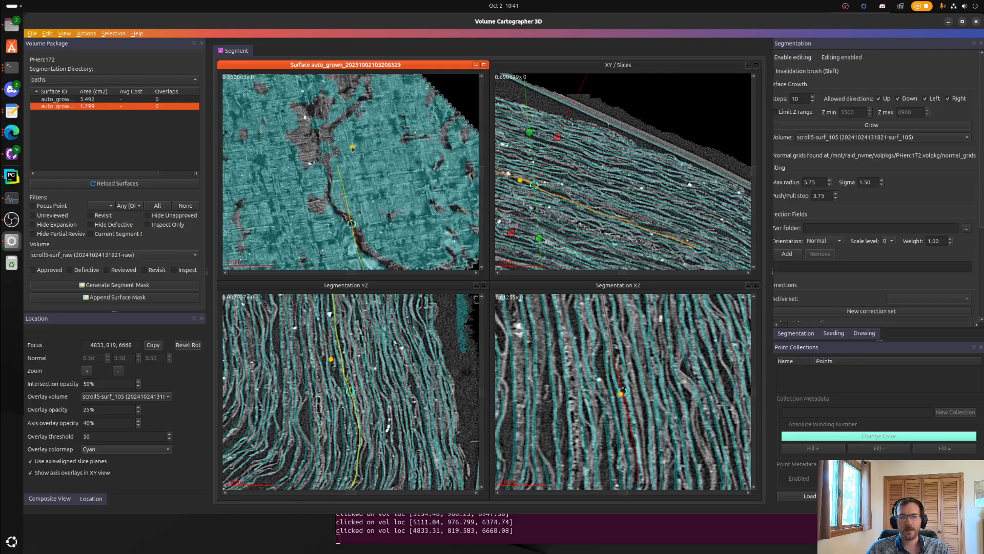
click(330, 181)
scroll(605, 194, up, 6)
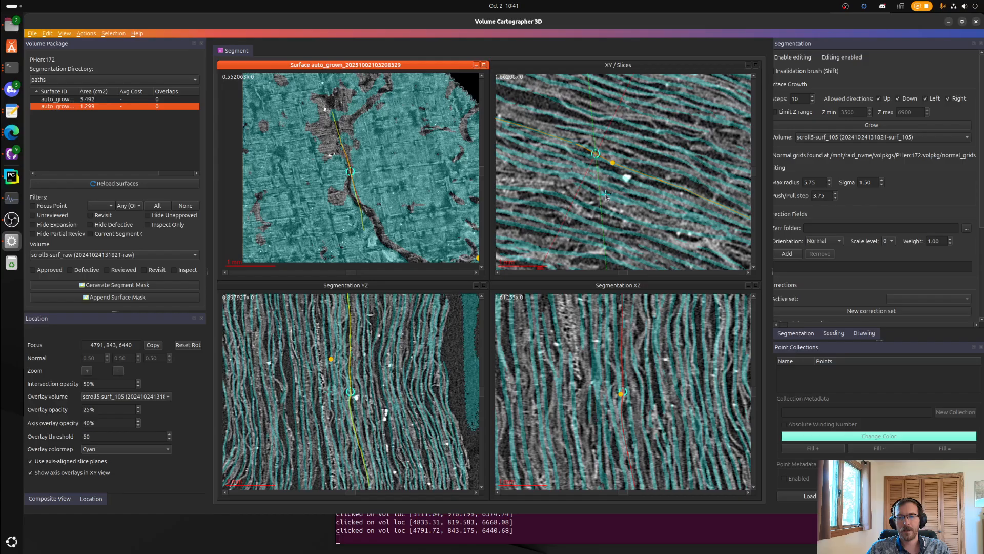
right_drag(613, 196, 573, 205)
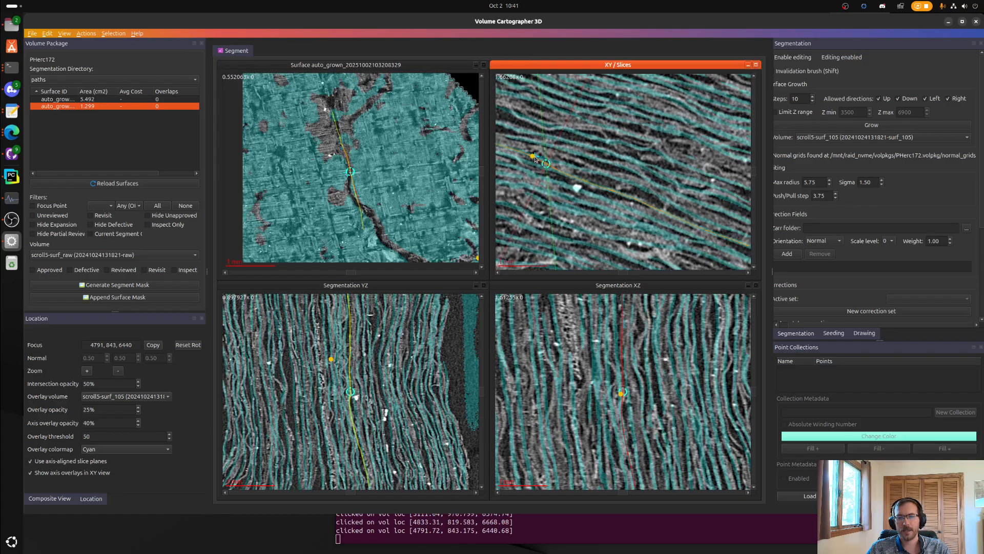
- Place a row of correction points along the intended sheet in the XY slice, from the focus point across the crack area
click(534, 157)
click(691, 212)
click(720, 226)
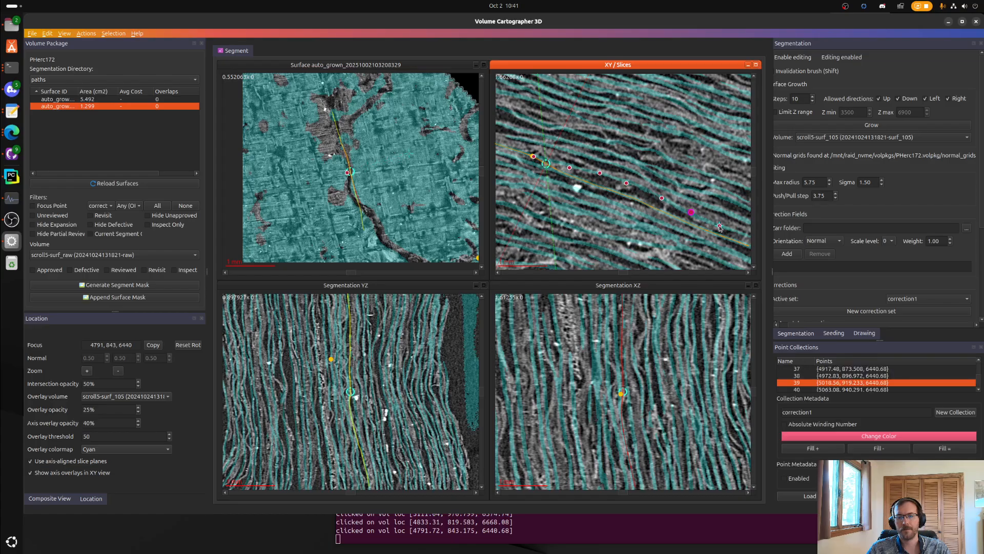
right_drag(710, 245, 570, 219)
click(621, 215)
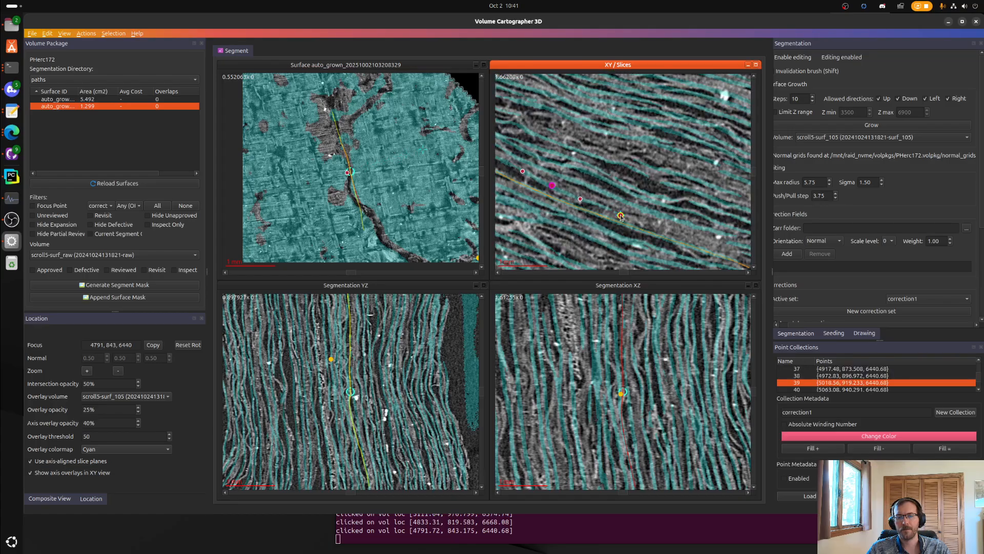
click(666, 230)
click(692, 237)
click(721, 247)
click(742, 253)
right_drag(742, 252, 612, 221)
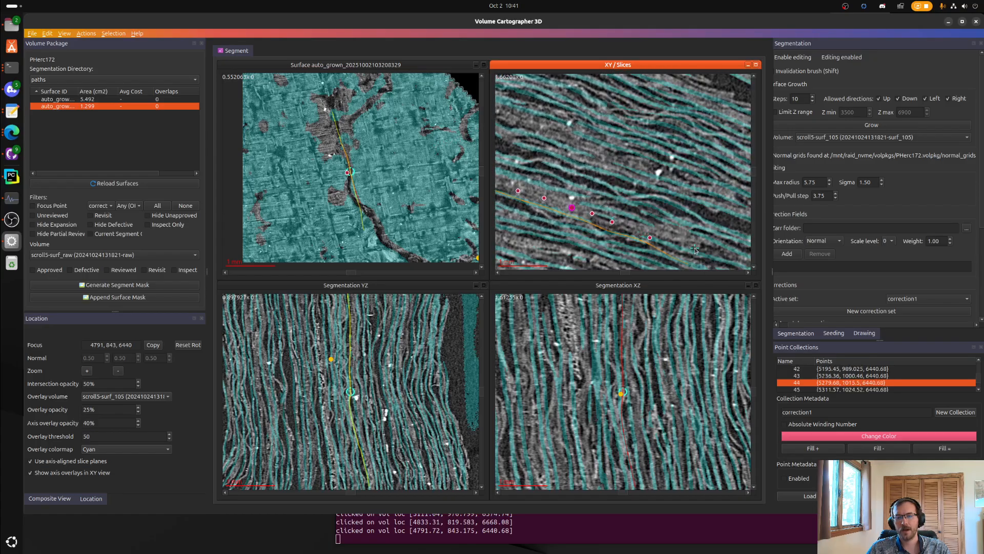
- Review the row of correction points, set the growth steps to 1 and grow the segment to apply the corrections
right_drag(695, 250, 595, 202)
scroll(528, 187, down, 3)
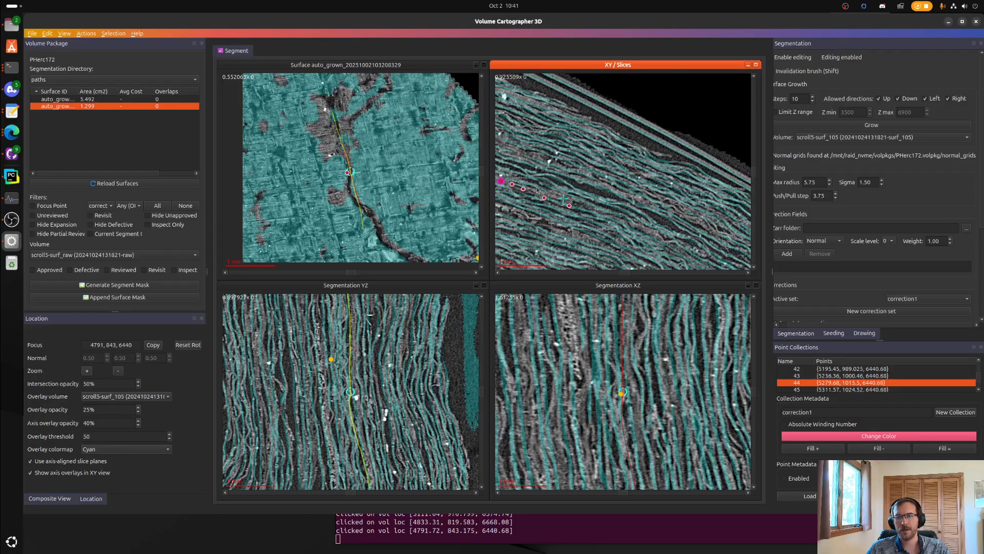
scroll(805, 99, down, 2)
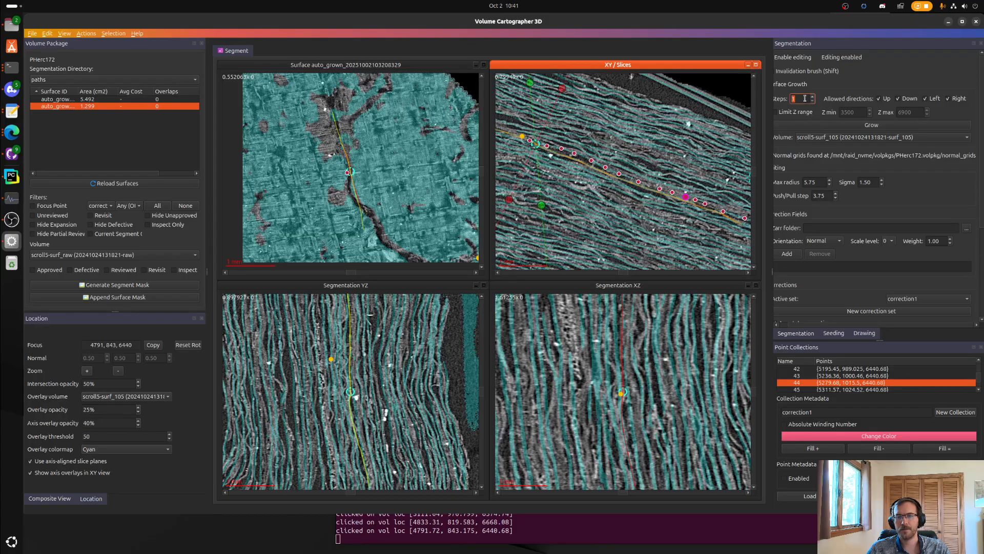
click(879, 125)
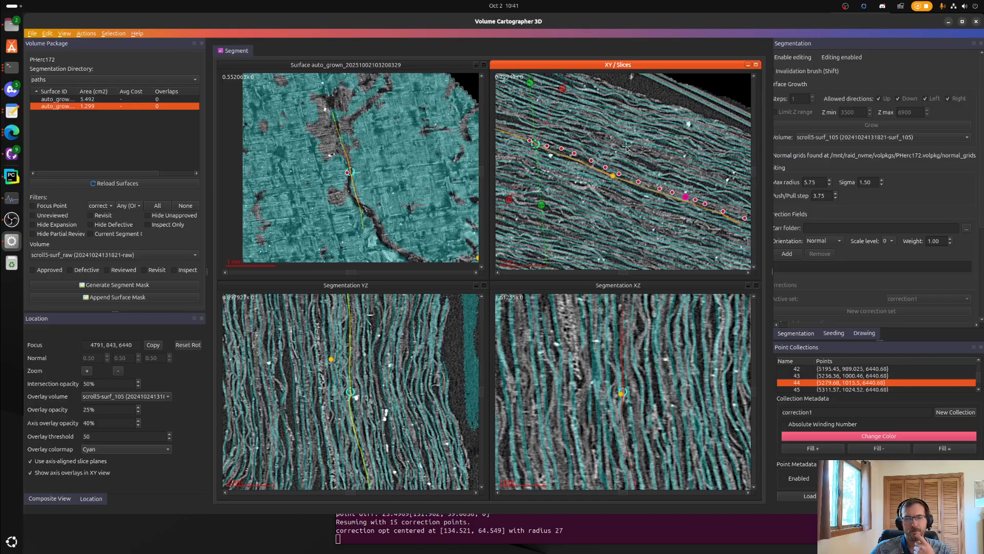
scroll(627, 149, up, 2)
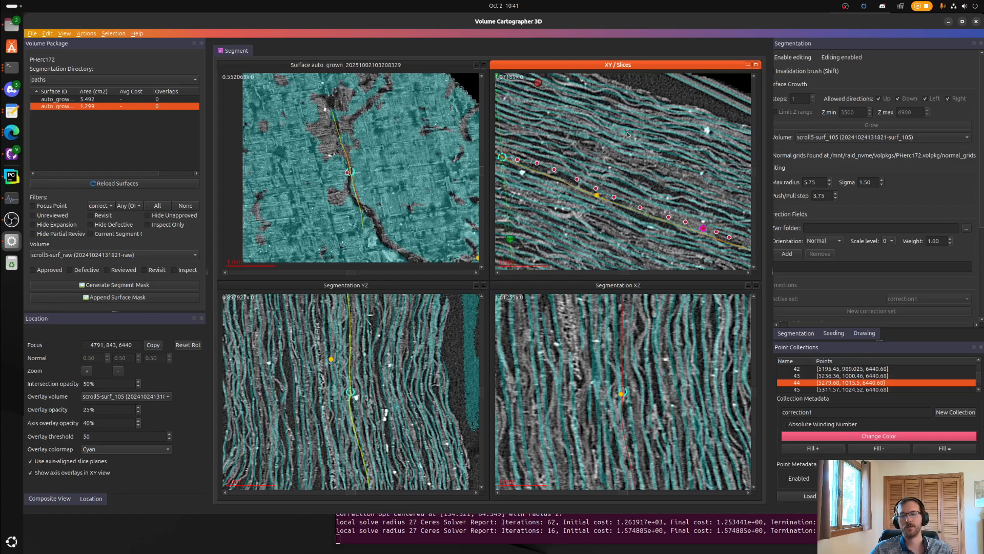
- Switch to the terminal to check the correction solver's output, and return to Volume Cartographer
click(562, 542)
click(660, 47)
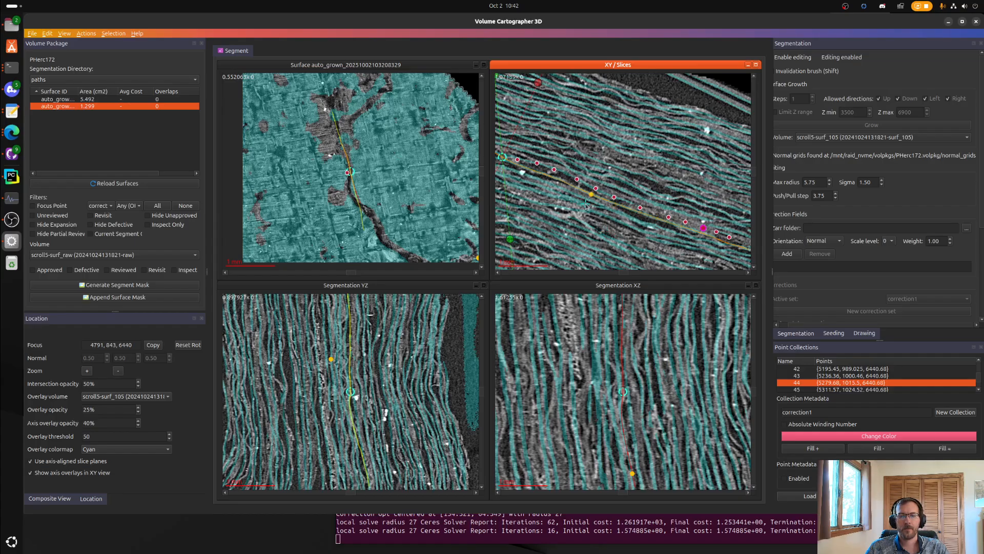
key(alt+Tab)
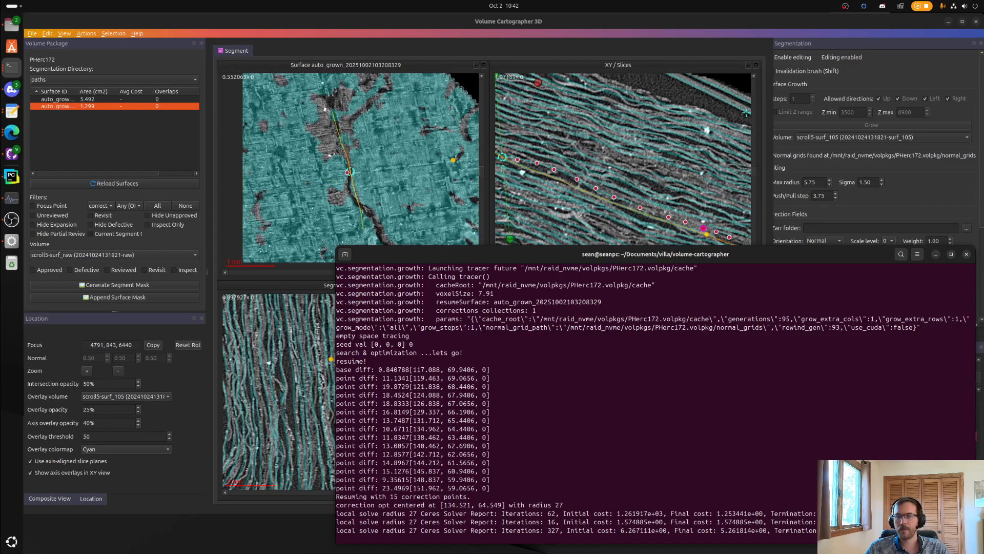
click(767, 39)
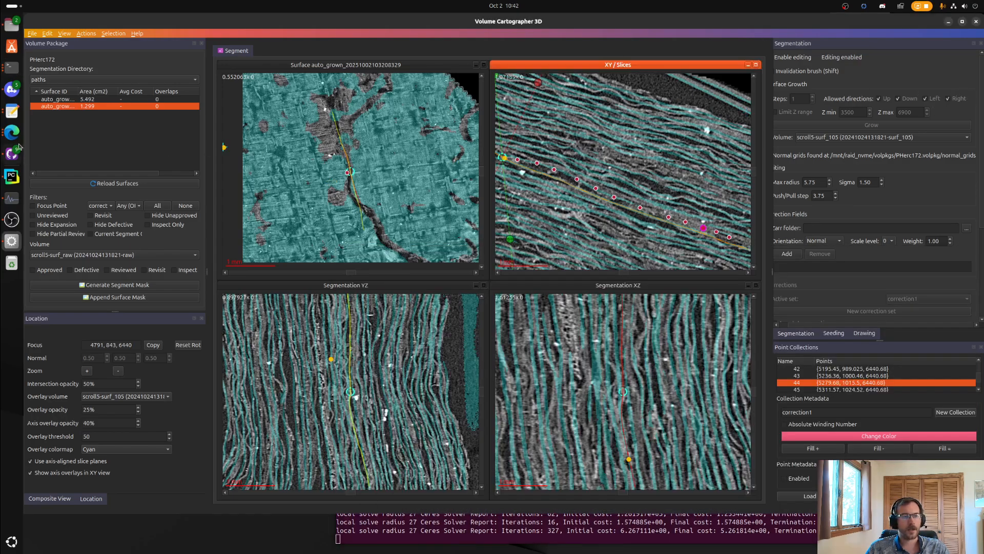
click(12, 110)
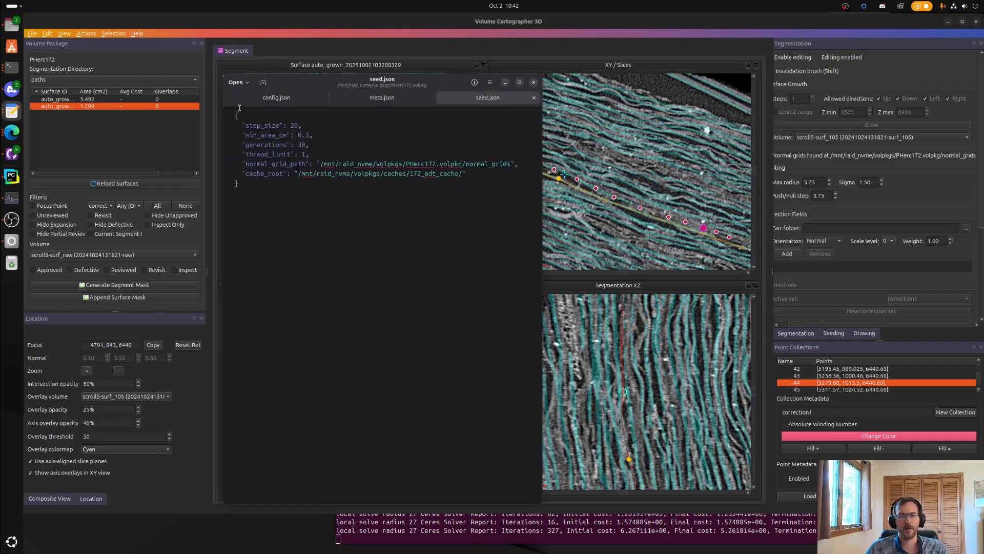
click(11, 110)
click(723, 208)
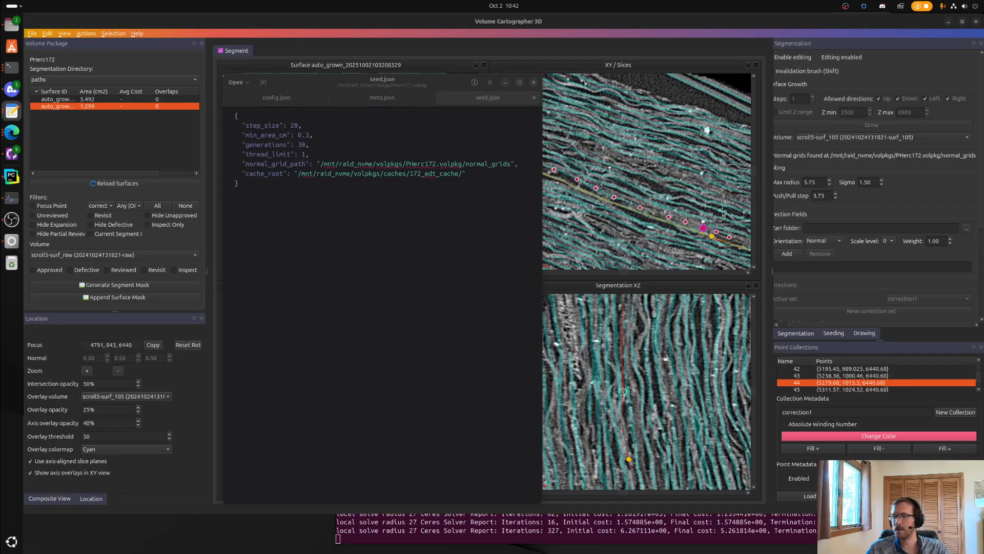
click(641, 26)
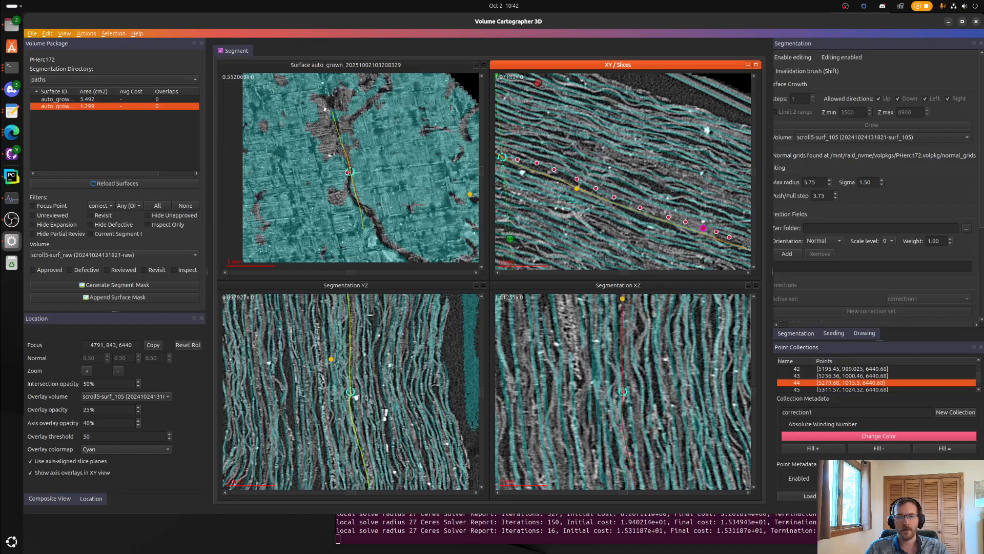
- Check the solver's progress in the terminal once more and return to the surface line in the XY slice
click(648, 522)
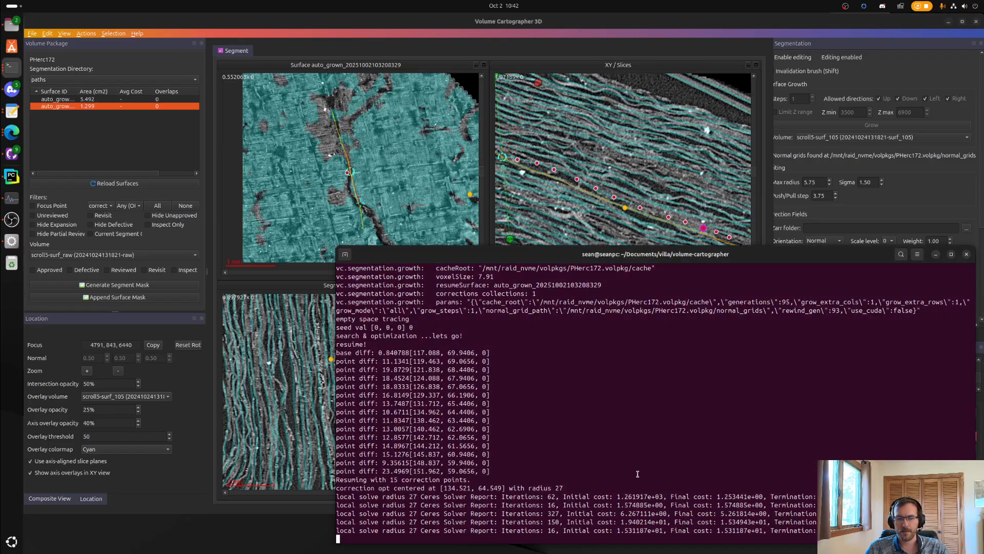
click(619, 141)
scroll(601, 163, down, 3)
scroll(444, 188, down, 2)
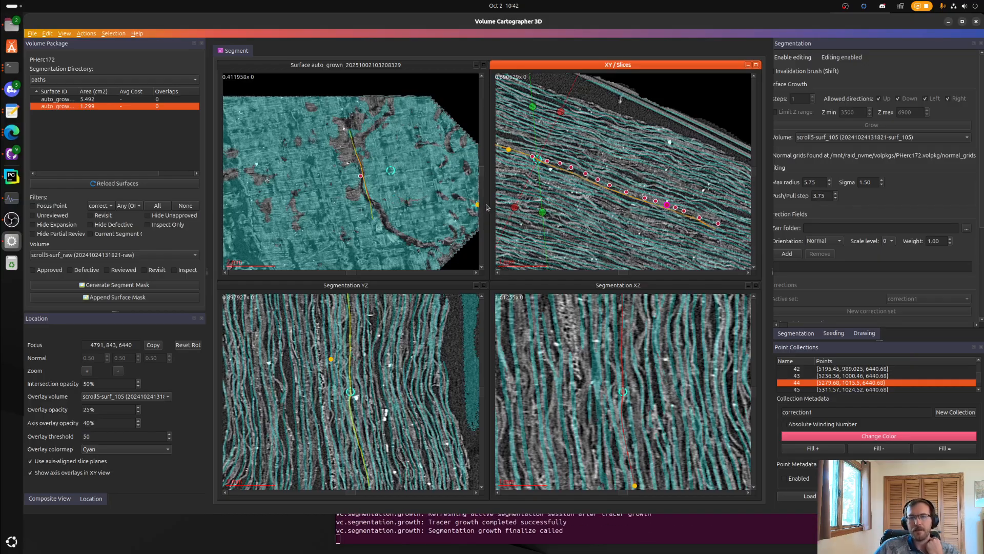
- Examine the corrected area in the surface view and XY slice, including the dark ring near the segment's lower-right edge
scroll(388, 213, up, 3)
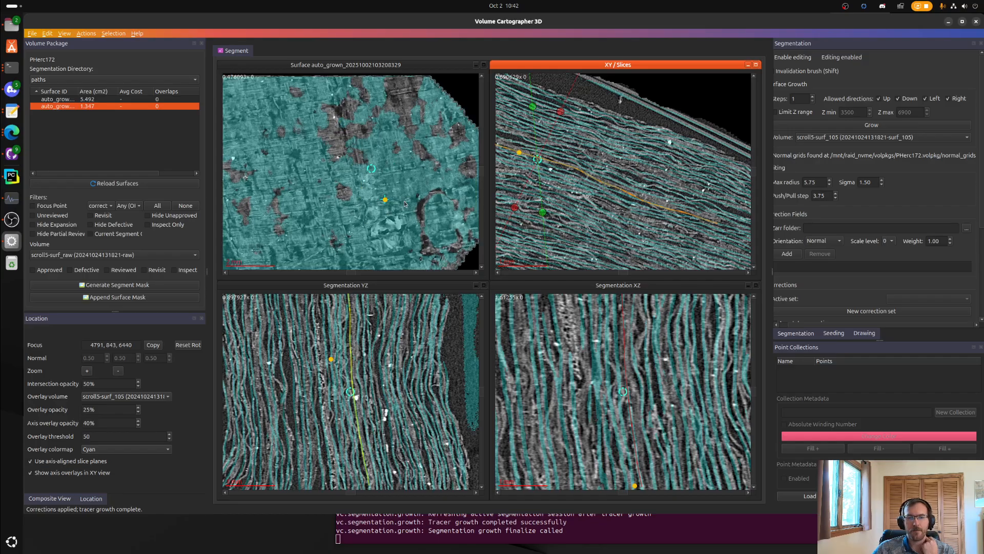
scroll(576, 162, up, 3)
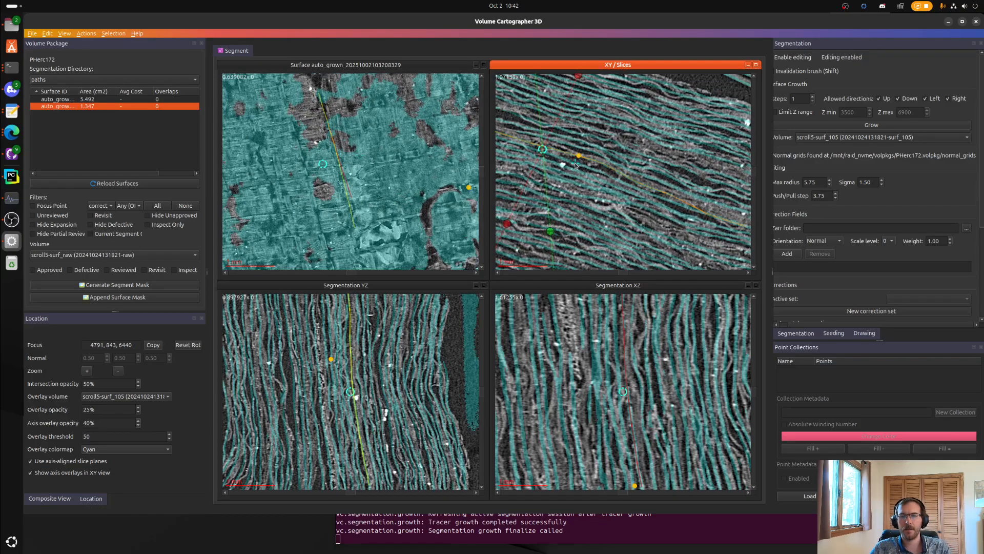
scroll(626, 220, down, 1)
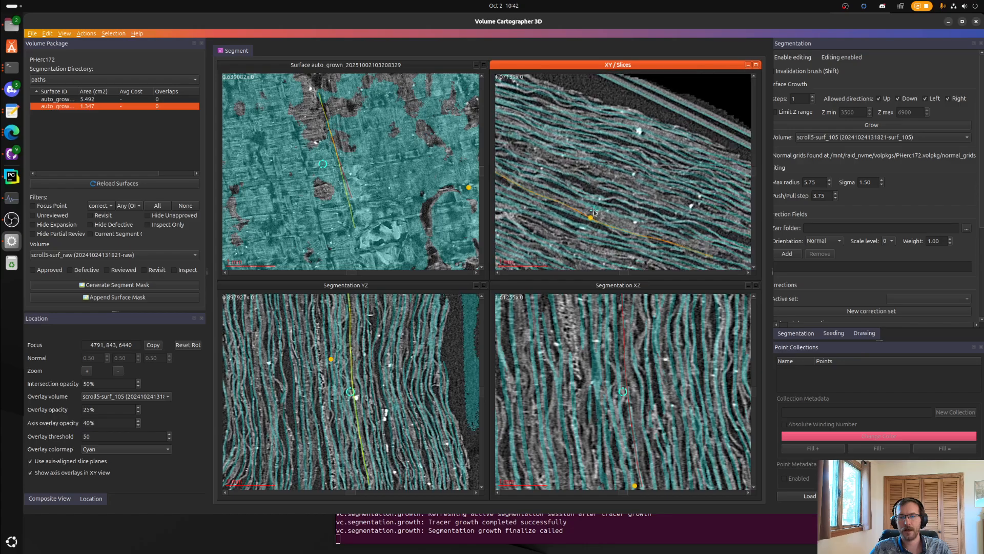
scroll(348, 193, down, 3)
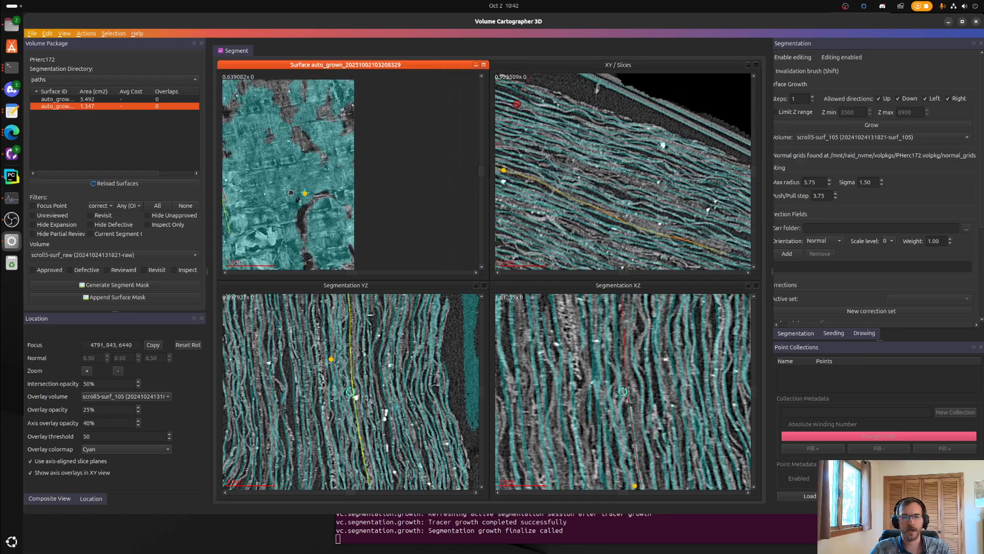
right_drag(380, 160, 341, 135)
scroll(284, 183, up, 4)
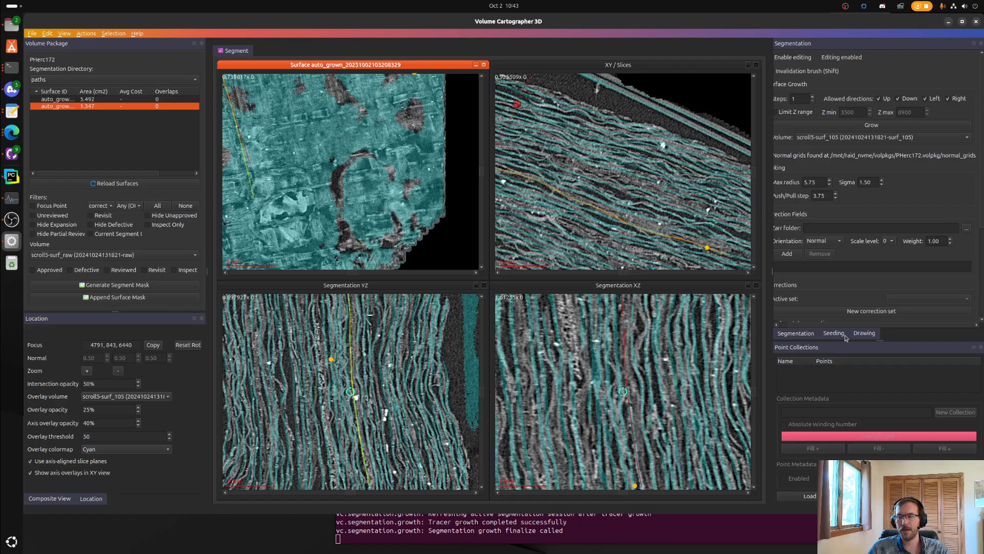
- Paint over the dark ring near the segment's lower-right edge with the invalidation brush and remove the marked surface
drag(856, 326, 829, 326)
key(shift)
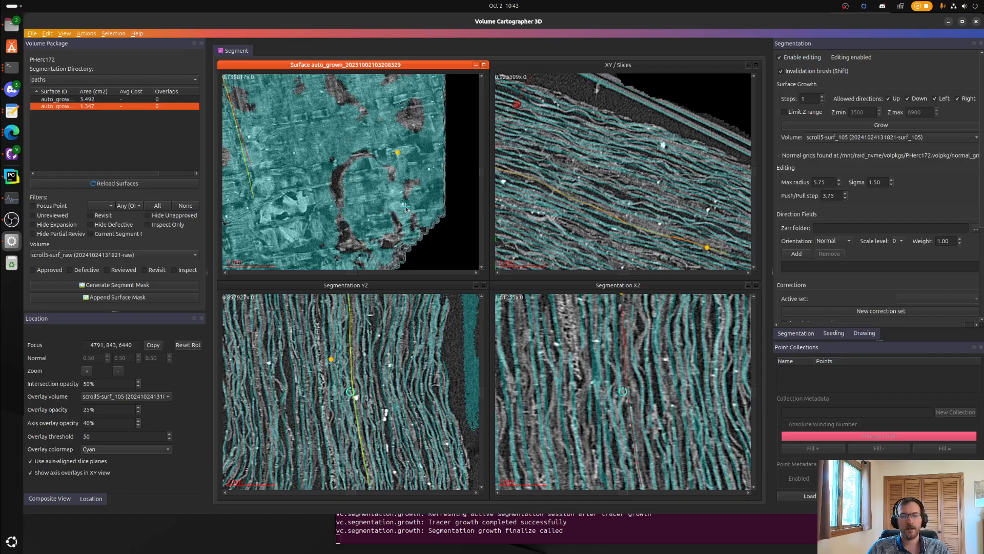
mouse_move(361, 148)
shift+mouse_down()
mouse_move(333, 221)
mouse_move(371, 174)
mouse_move(374, 187)
shift+mouse_up()
mouse_move(336, 180)
right_down()
mouse_move(394, 168)
mouse_move(331, 178)
right_up()
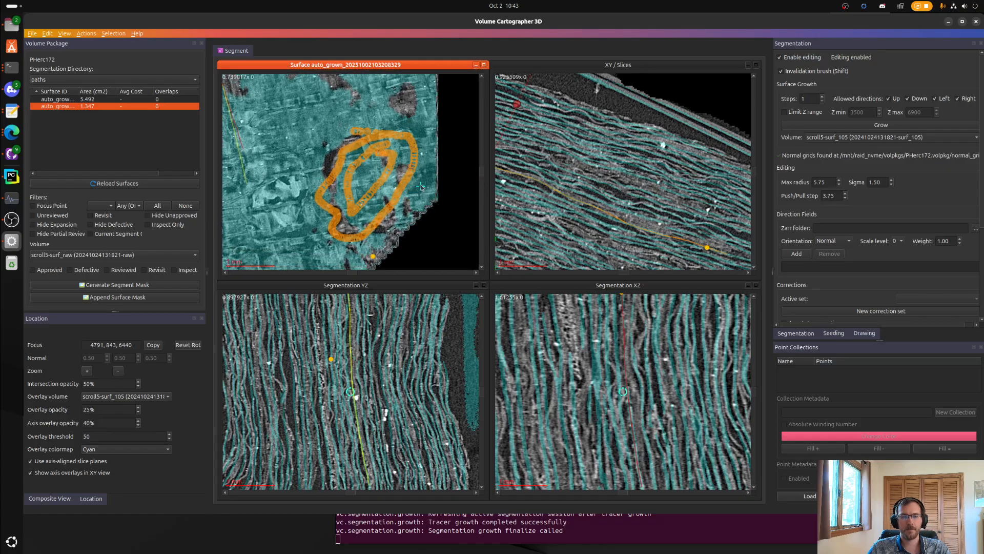
shift+drag(424, 140, 371, 254)
right_drag(316, 247, 359, 201)
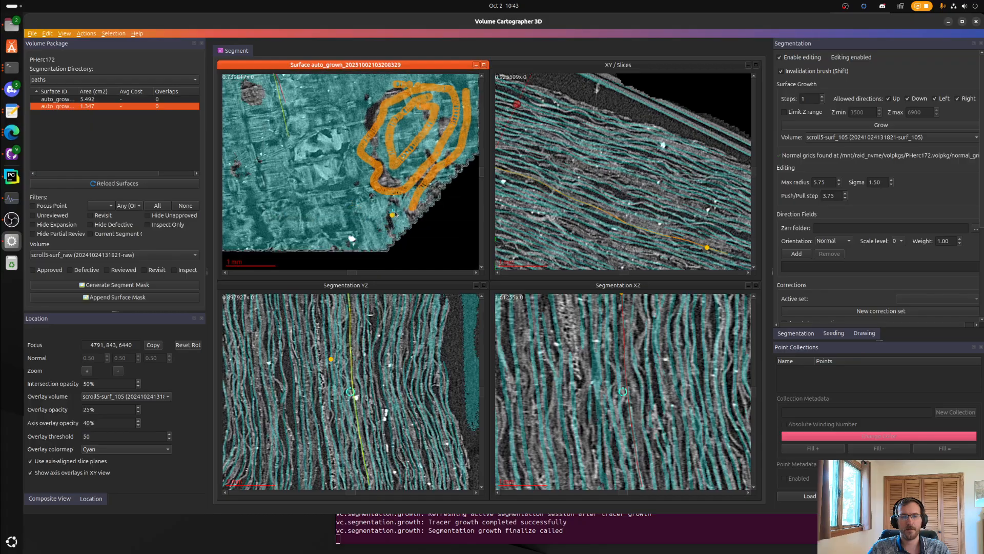
shift+drag(377, 199, 401, 211)
scroll(390, 174, down, 6)
mouse_move(465, 121)
right_down()
mouse_move(429, 169)
mouse_move(402, 141)
right_up()
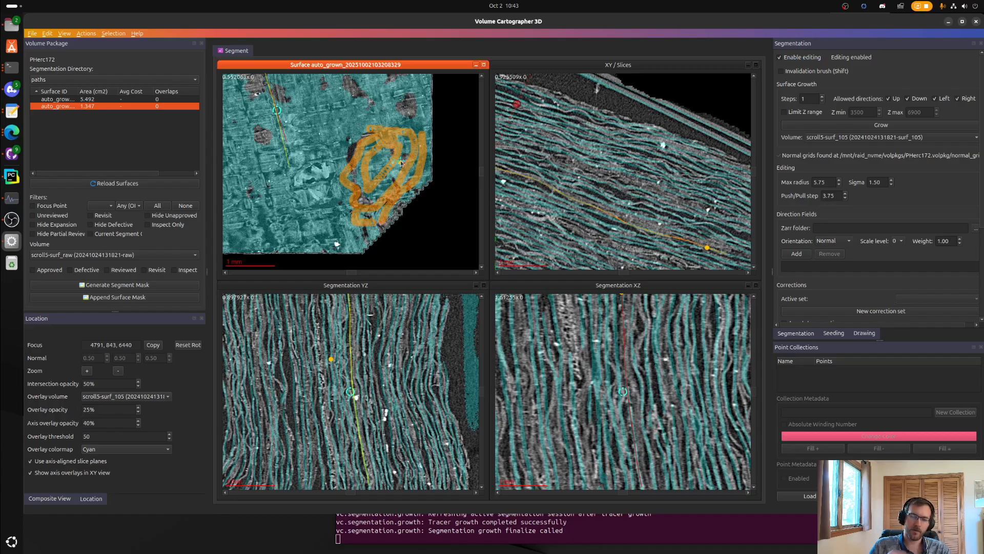
key(e)
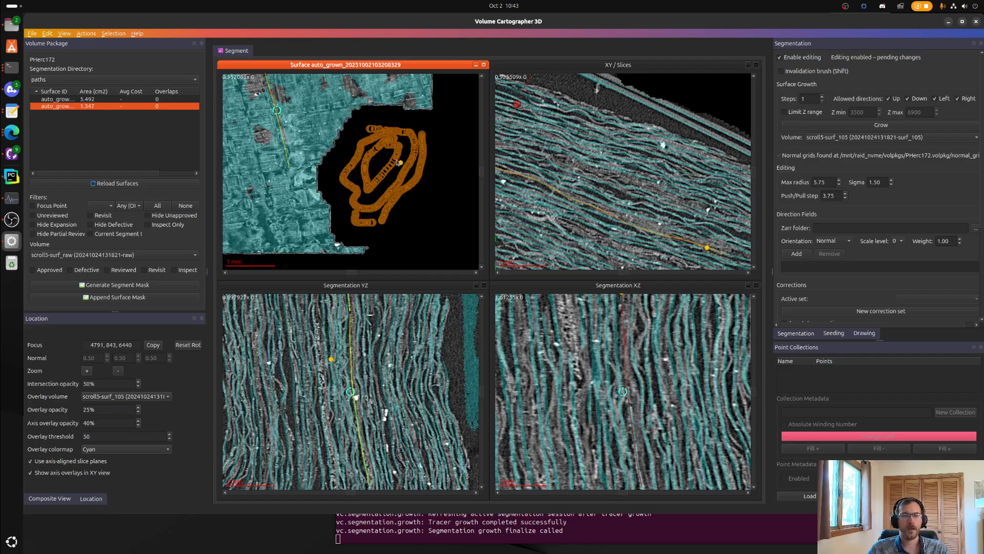
- Examine the border of the removed area by centring the slices on two surface points beside it
click(332, 126)
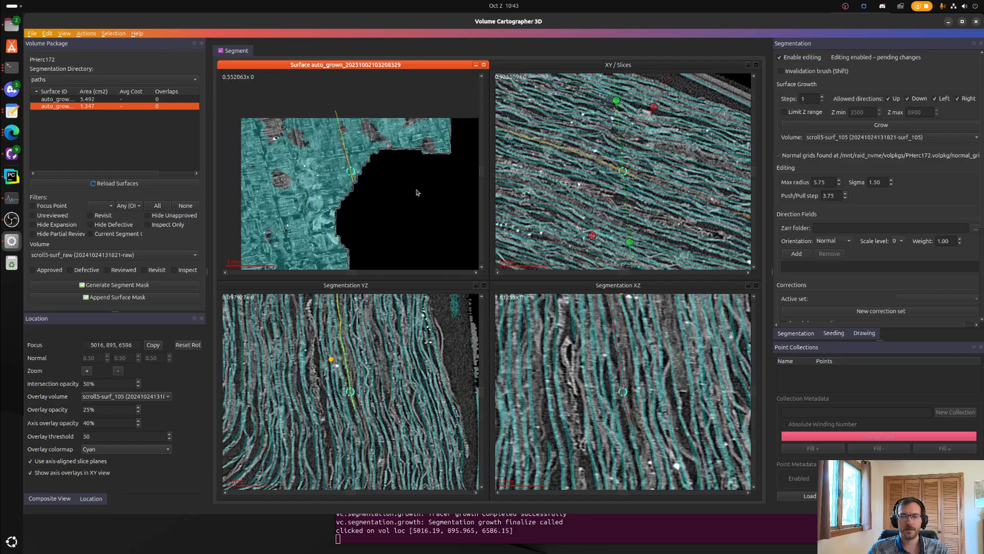
right_drag(388, 209, 394, 166)
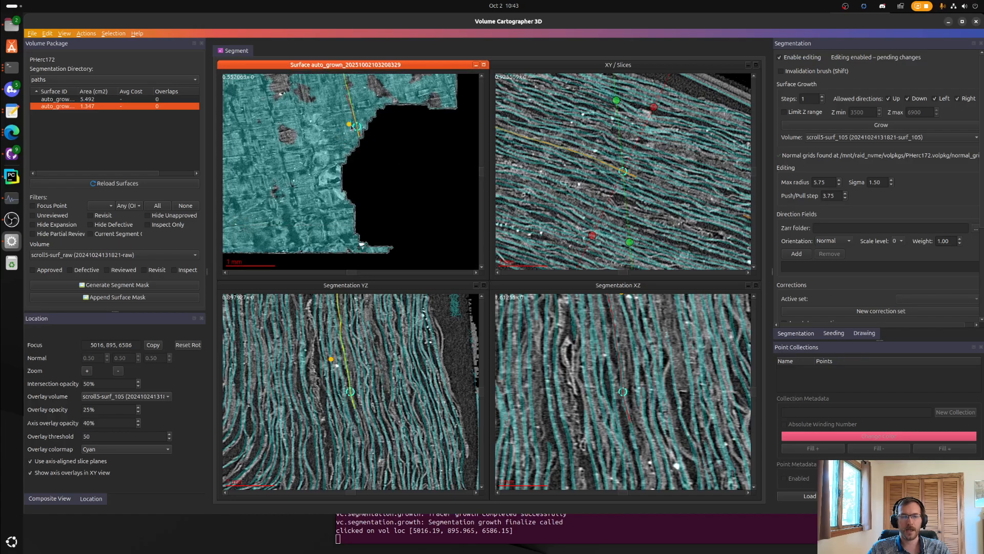
click(345, 150)
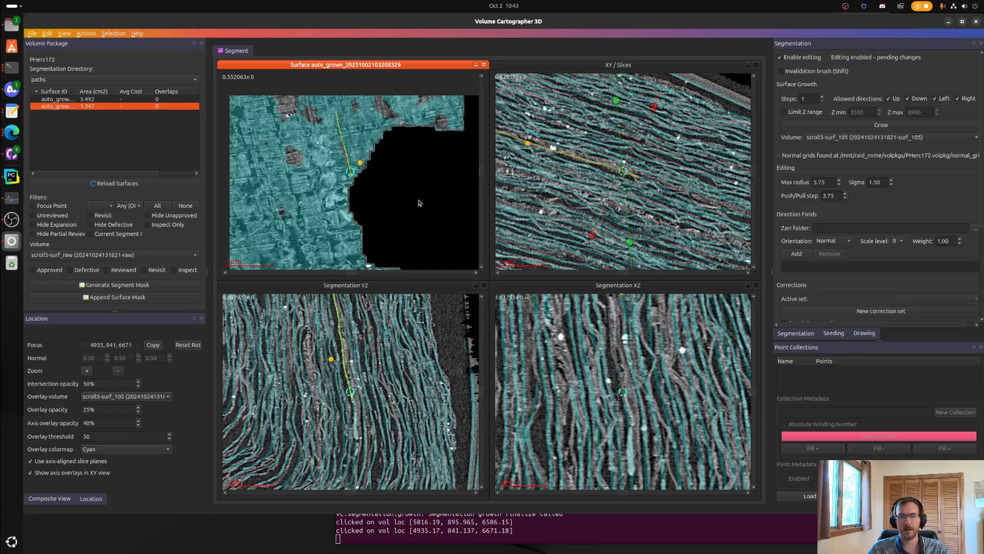
scroll(653, 207, up, 4)
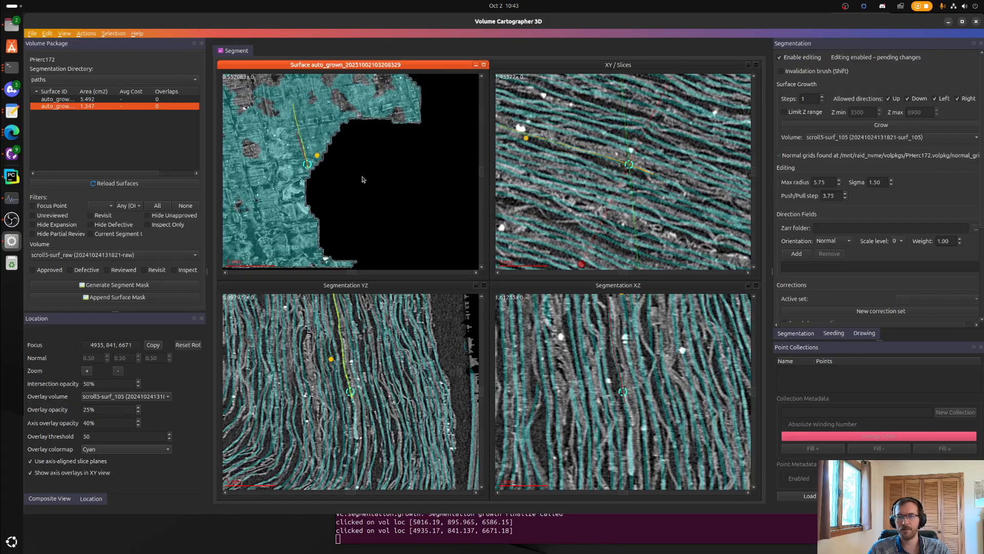
right_drag(386, 205, 373, 199)
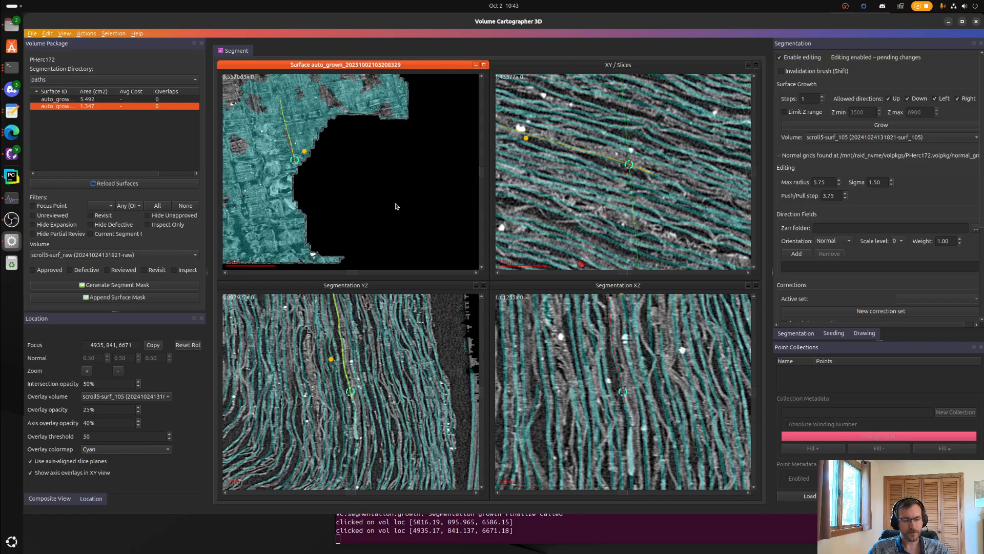
- Regrow the segment rightward by 1 step, check the tracer output in the terminal, and grow again with steps set to 10
key(4)
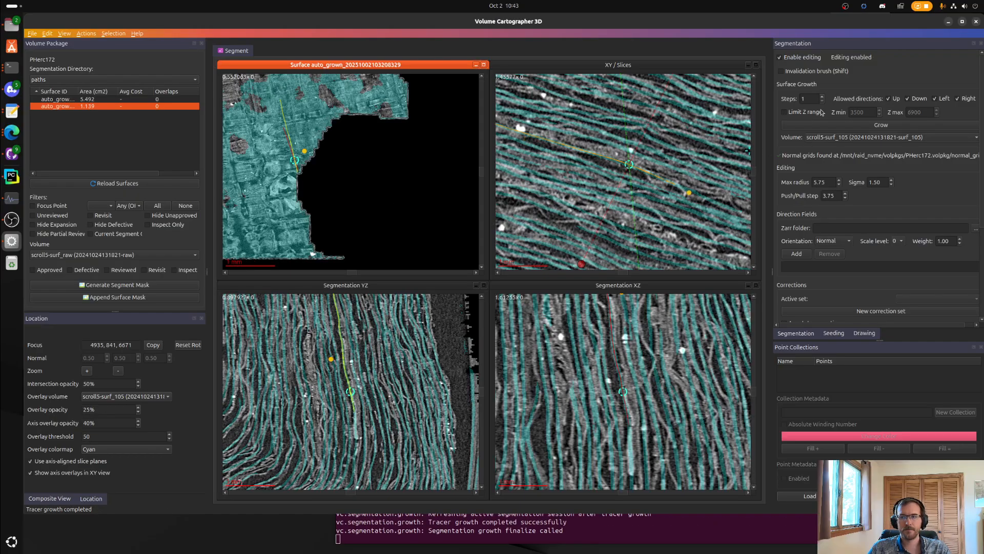
double_click(817, 98)
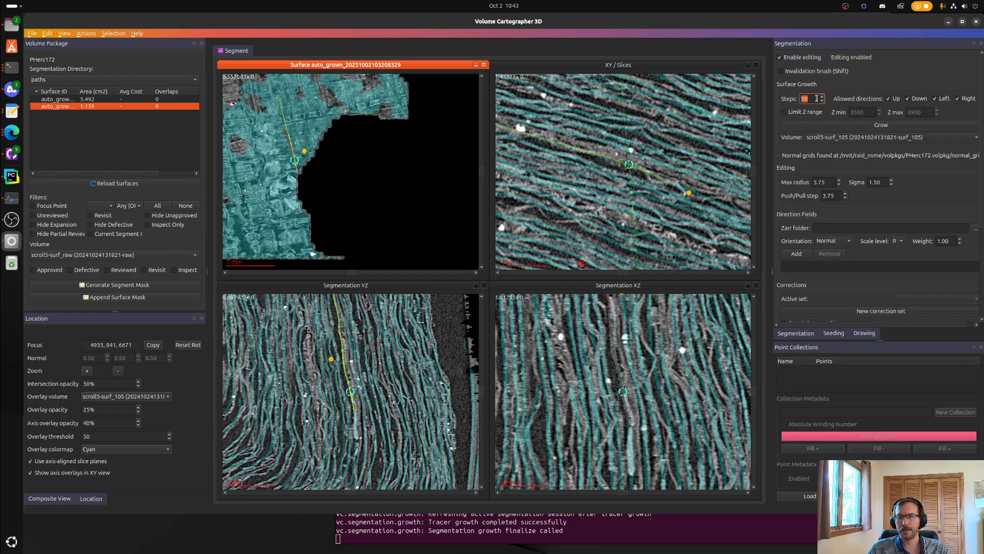
click(536, 536)
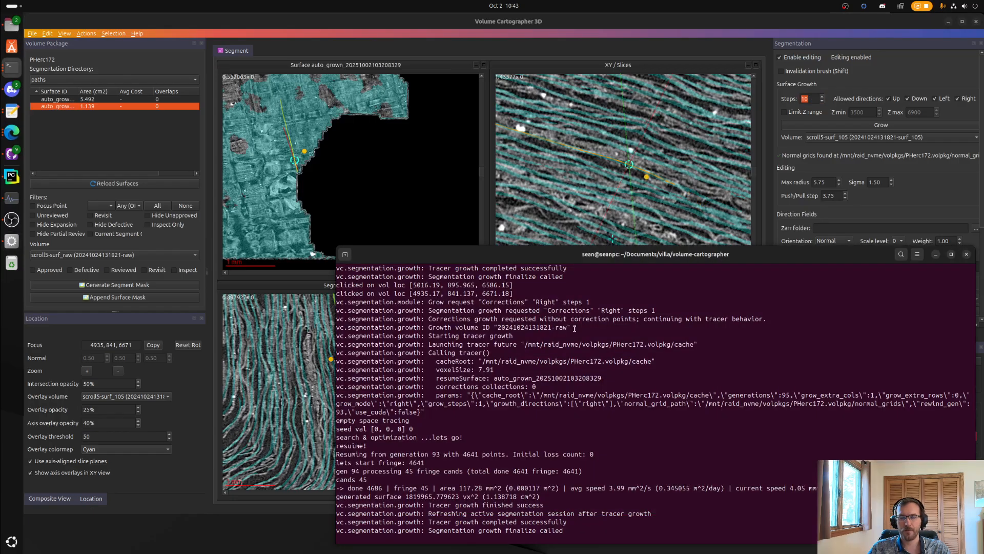
click(640, 42)
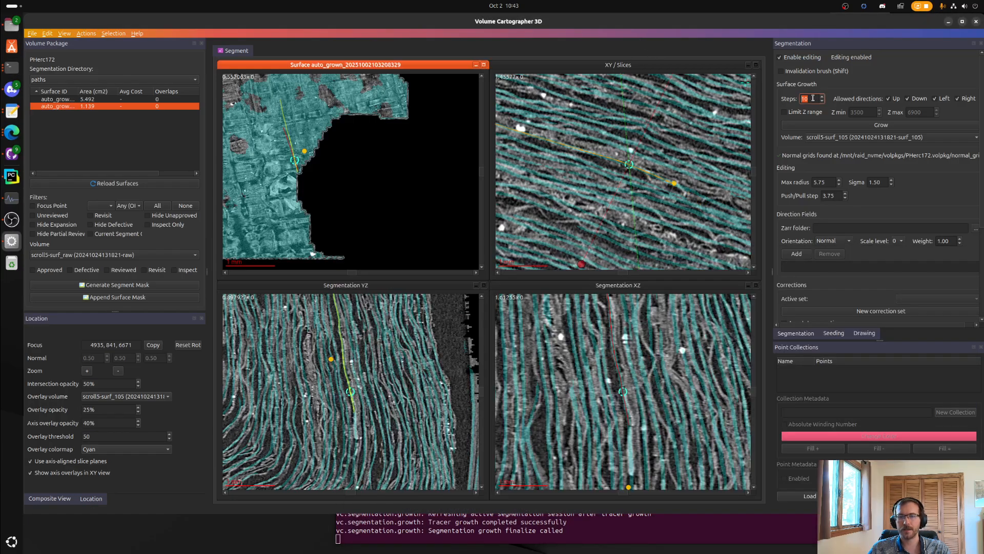
click(620, 143)
right_click(395, 197)
key(5)
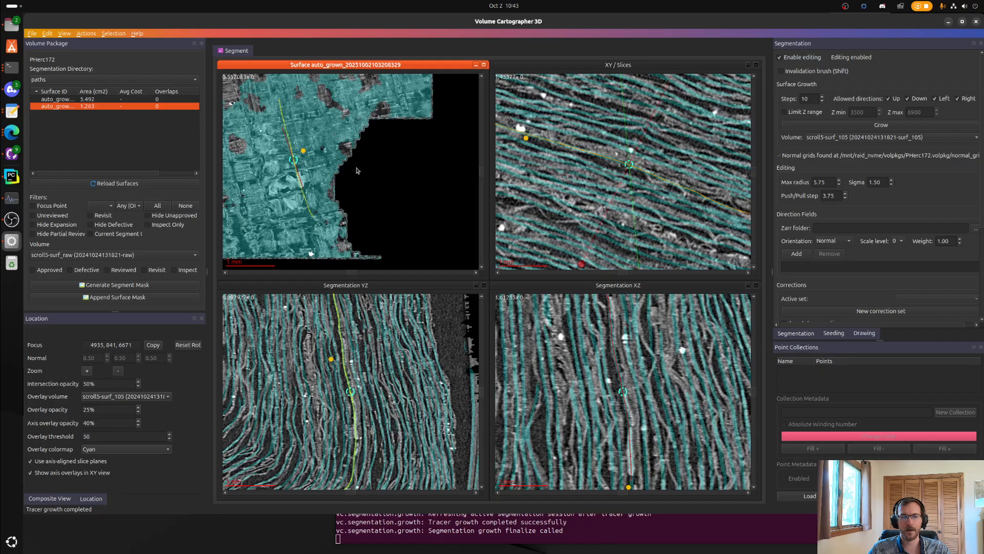
- Centre the slices near the regrown right edge and grow the segment by another 10 steps
ctrl+click(344, 150)
right_drag(408, 186, 388, 204)
key(5)
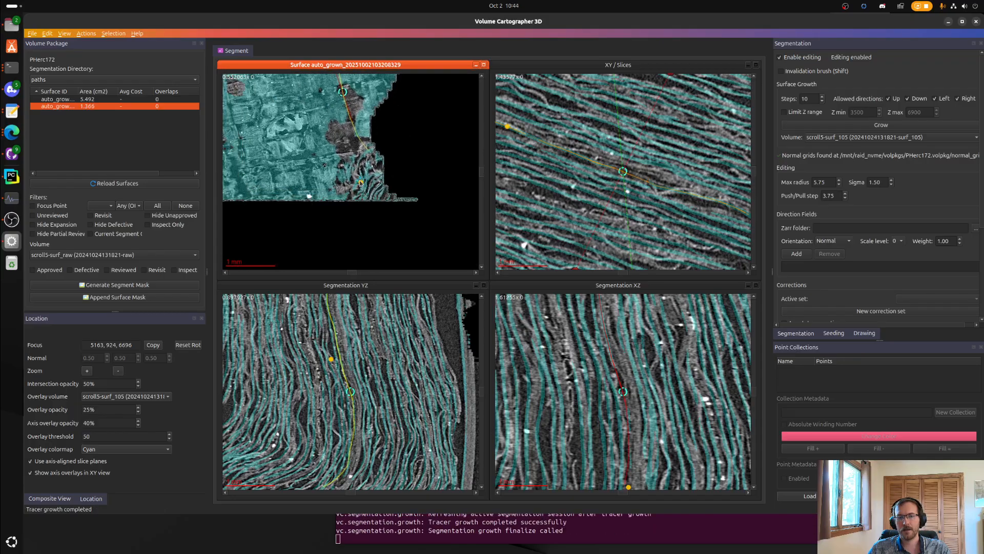
- Place five correction points along the correct sheet in the XZ slice at the tangled lower-right corner, and grow 1 step to apply them
click(360, 182)
scroll(313, 403, up, 4)
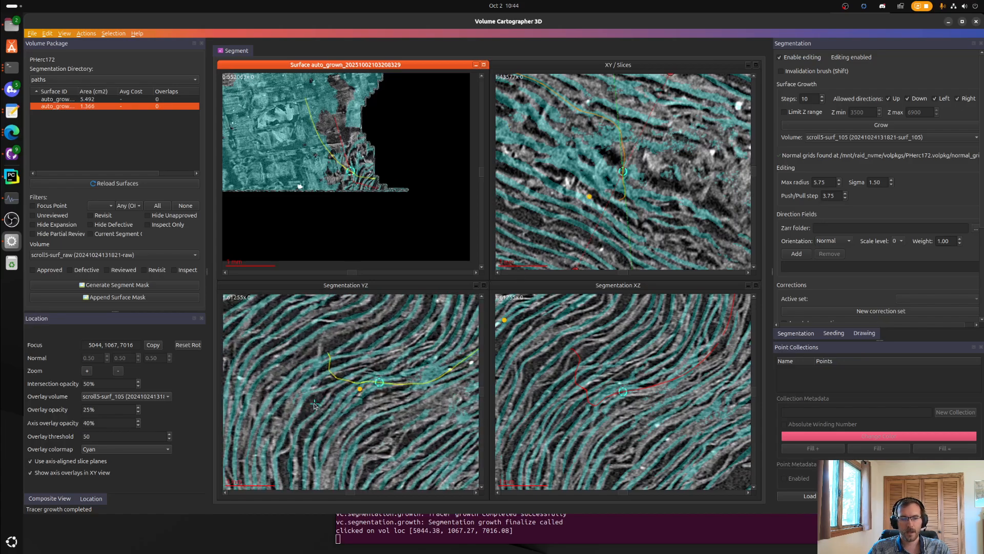
click(630, 390)
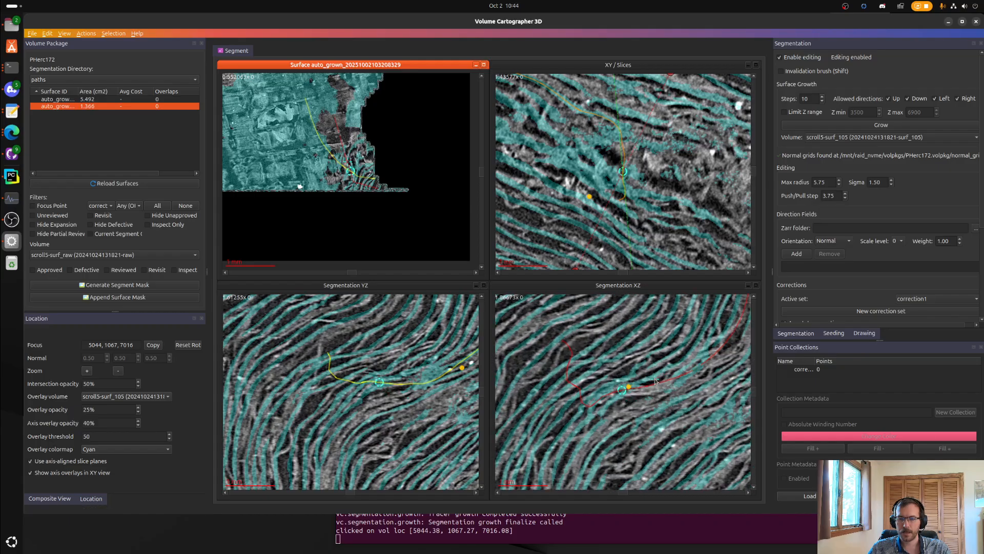
scroll(641, 389, up, 1)
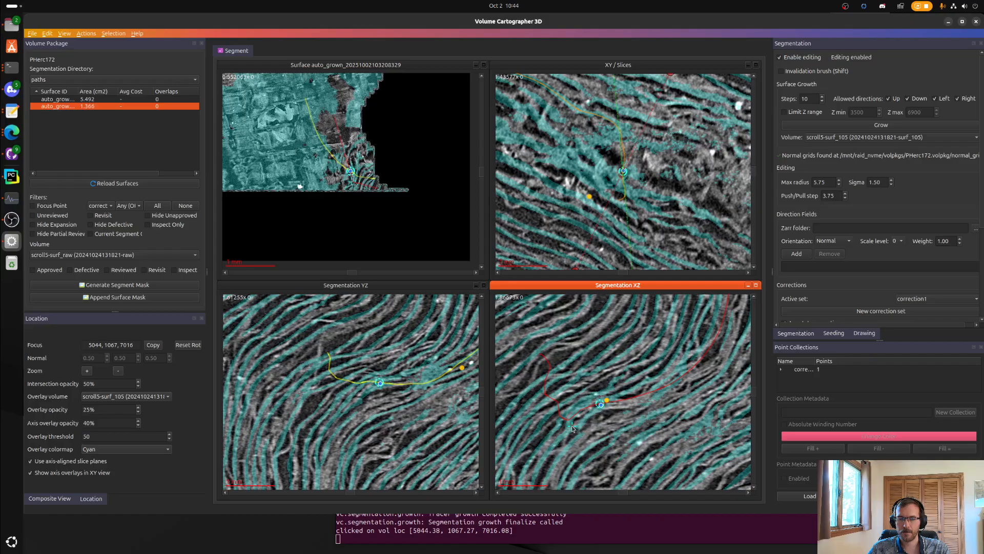
click(546, 462)
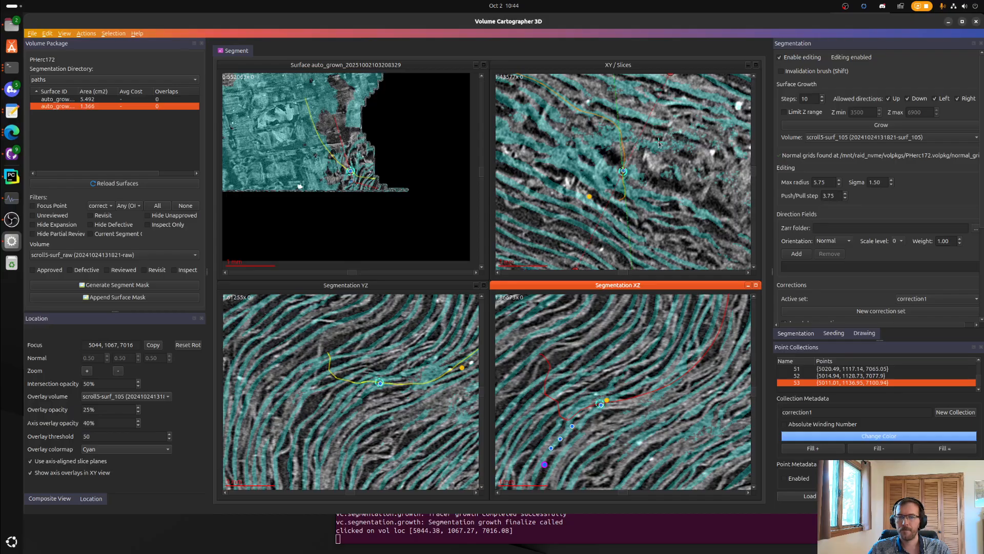
double_click(805, 98)
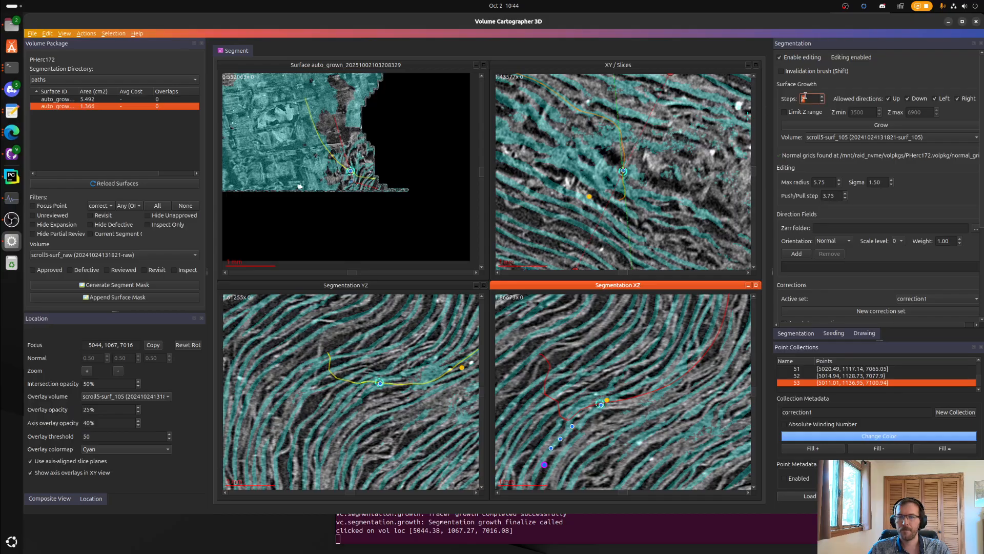
click(835, 126)
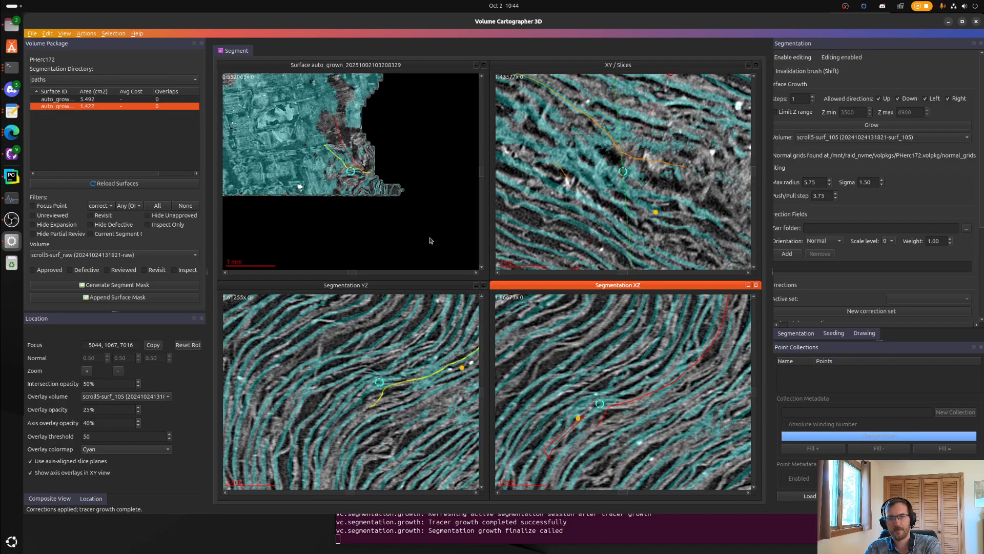
- Examine the corrected lower-right corner in the surface view and follow its surface line in the YZ slice
scroll(377, 189, up, 2)
click(378, 190)
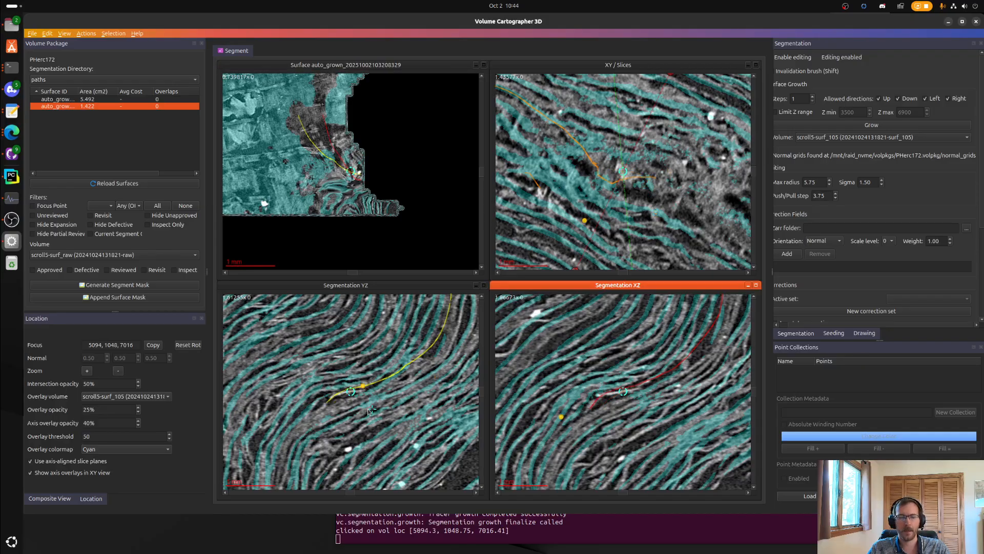
scroll(326, 405, up, 3)
drag(329, 391, 327, 389)
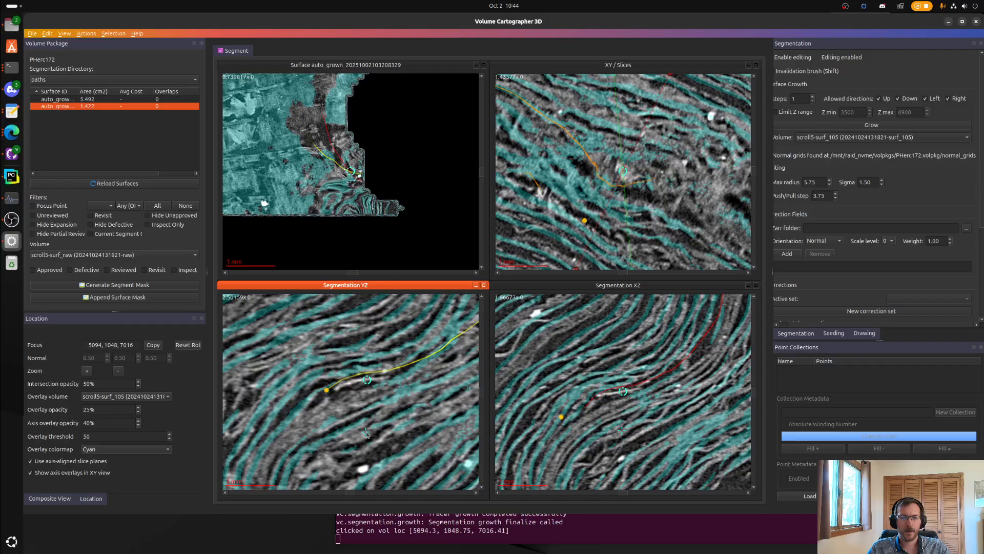
right_drag(355, 199, 388, 245)
scroll(360, 172, down, 2)
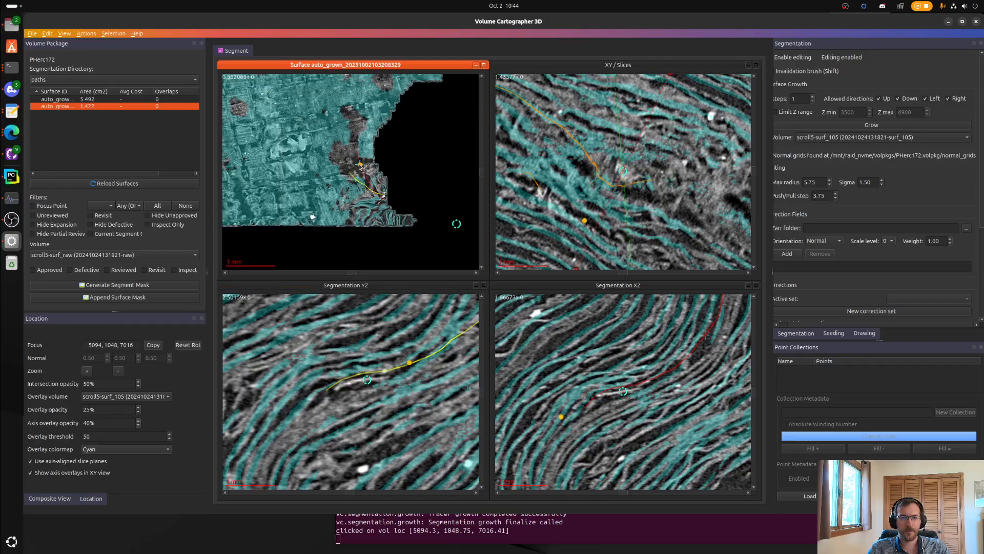
- Place six correction points along the sheet in the YZ slice through the dark patch above the tangled corner, and grow 1 step to apply them
ctrl+click(354, 145)
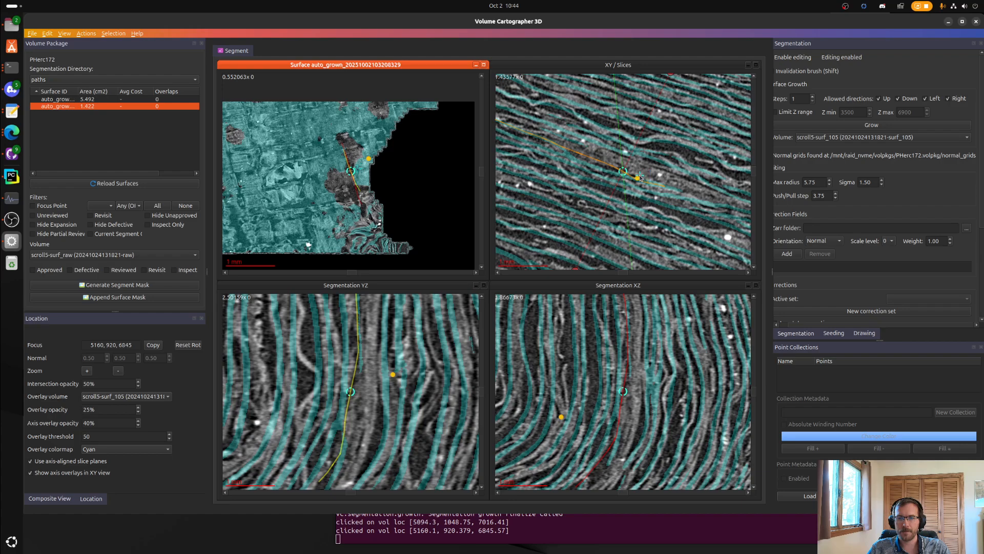
click(660, 182)
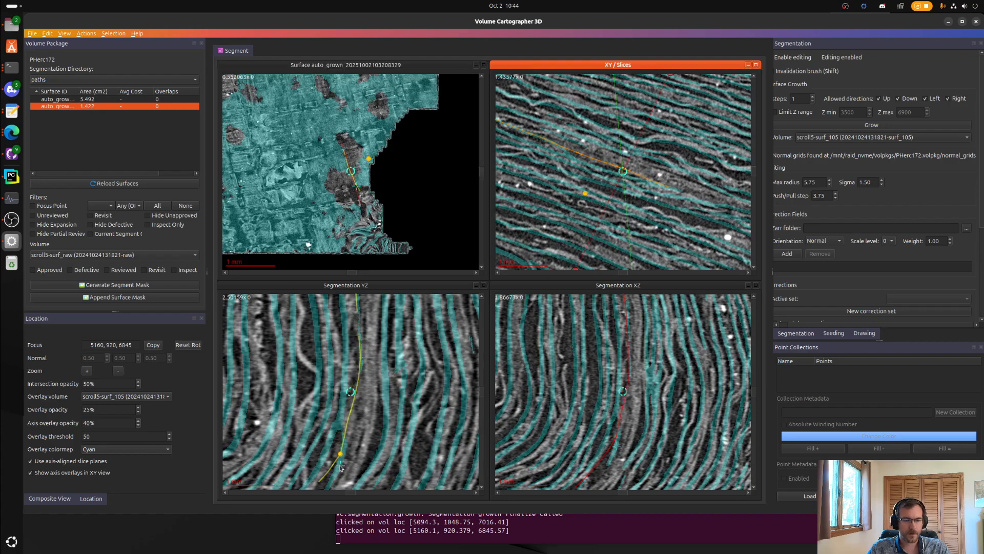
click(365, 408)
right_drag(365, 402, 392, 403)
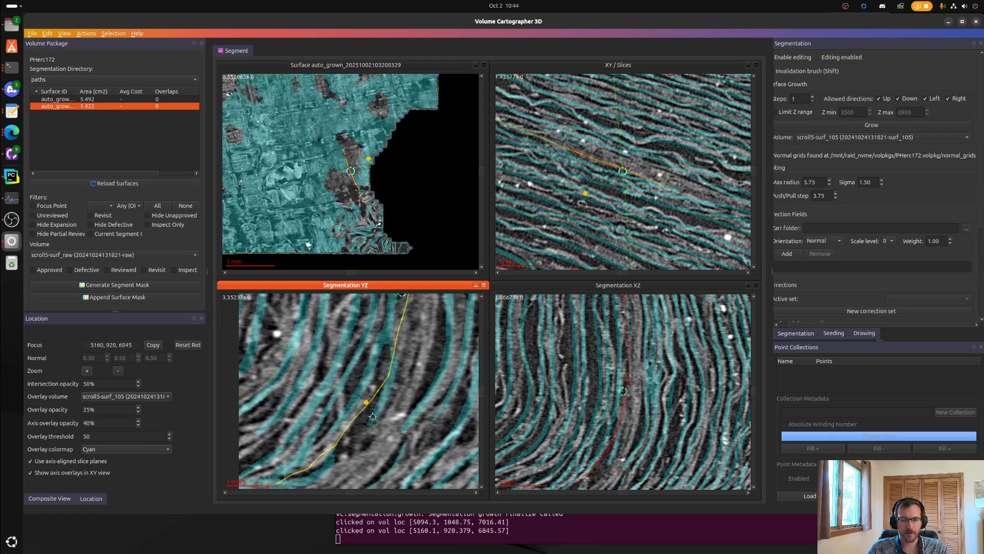
scroll(391, 403, down, 1)
key(t)
mouse_move(398, 392)
mouse_down()
mouse_move(365, 444)
mouse_move(327, 456)
mouse_up()
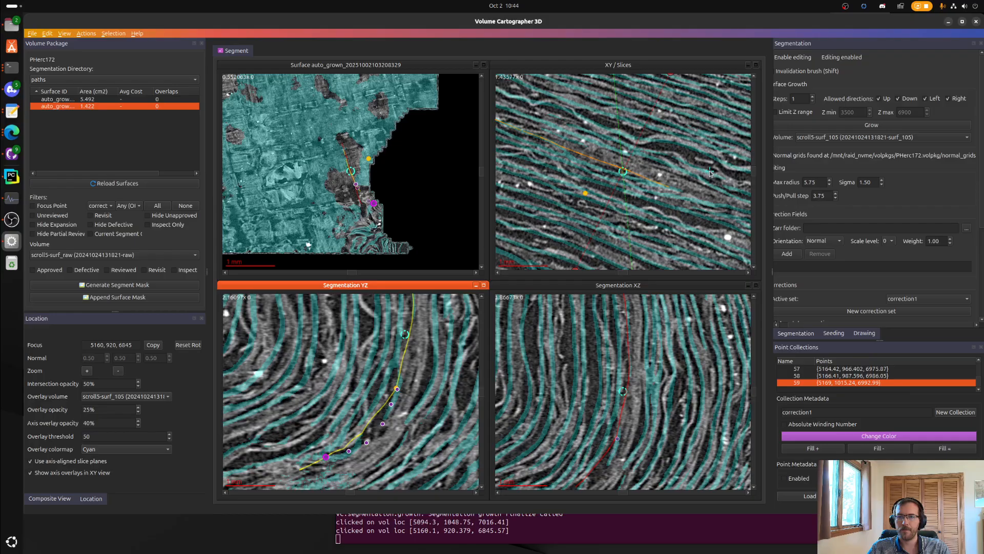
click(832, 127)
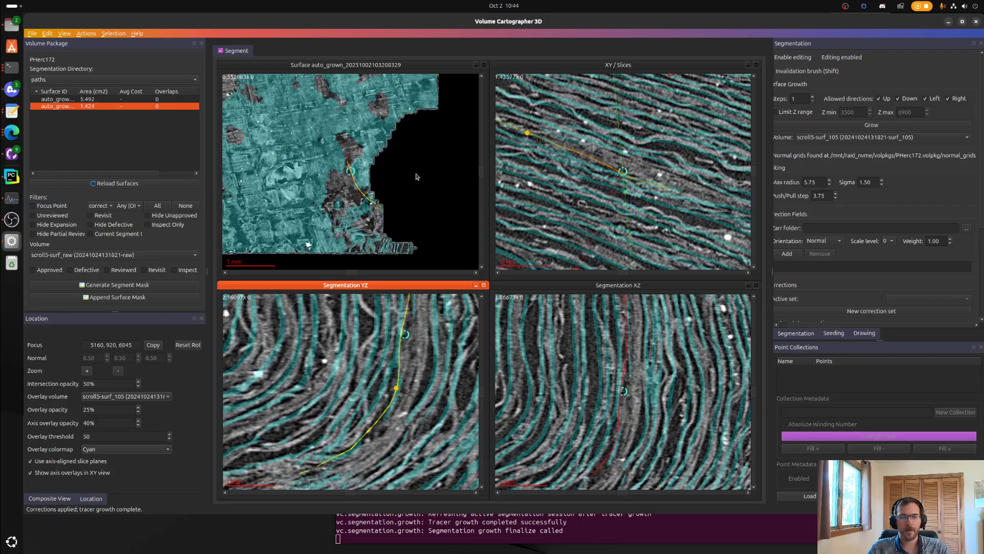
- Inspect the dark patches in the segment's upper-right area against the XY slice and undo the last segmentation change
right_drag(372, 150, 374, 172)
scroll(374, 172, up, 5)
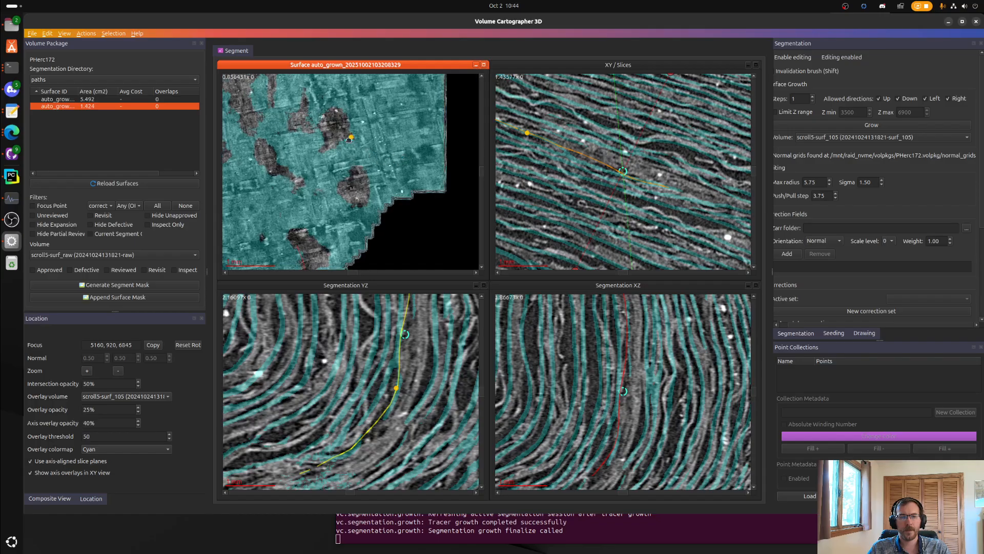
click(384, 165)
scroll(632, 193, up, 4)
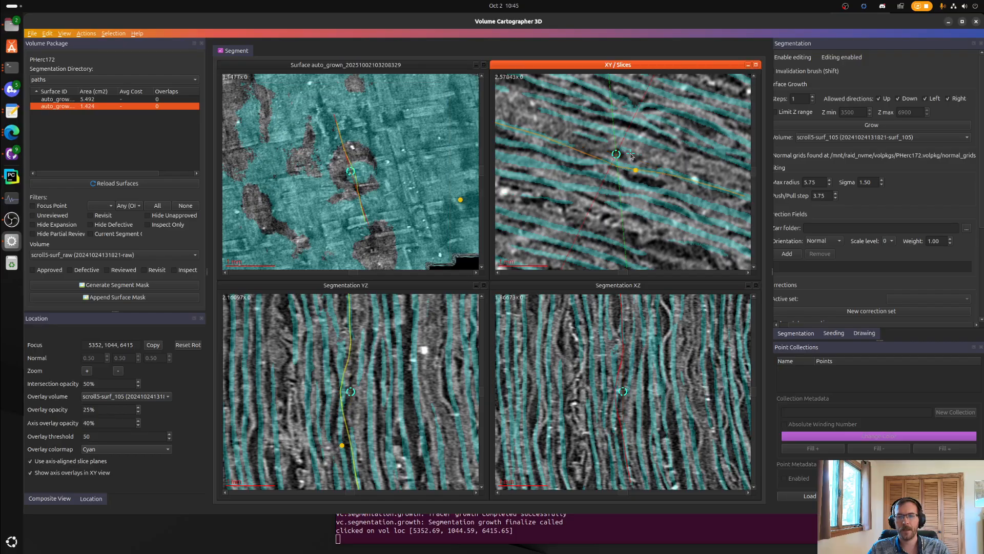
key(ctrl+z)
click(362, 163)
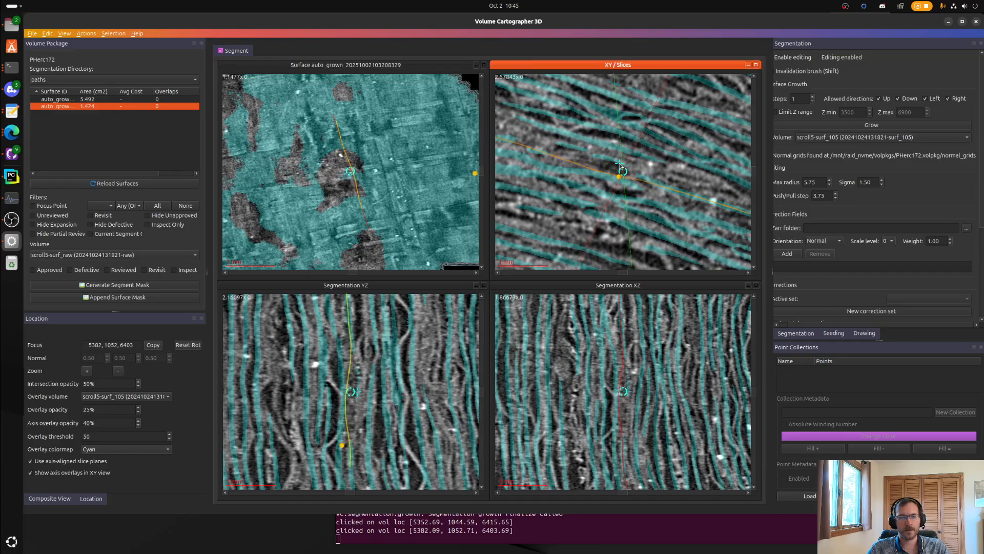
scroll(322, 221, down, 5)
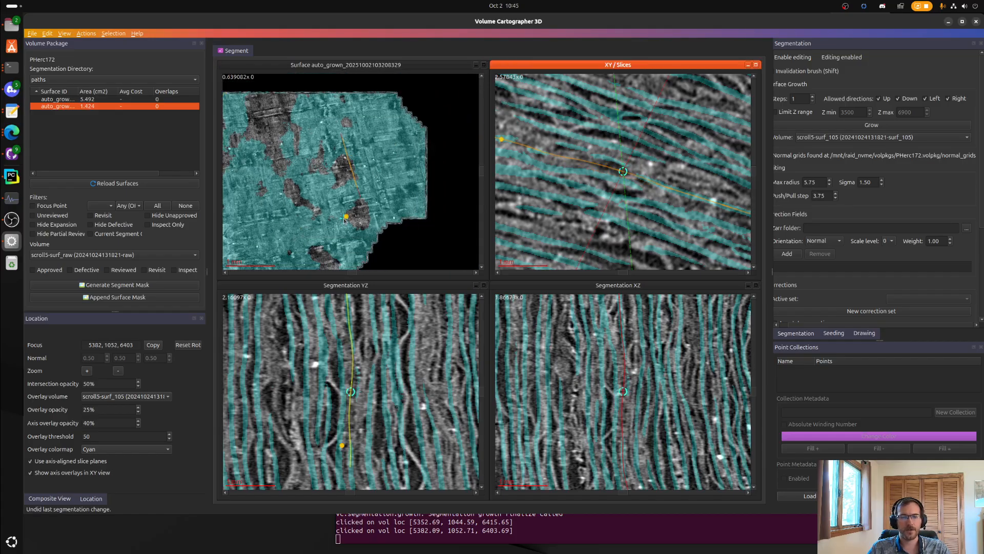
- Examine the distorted lower-right corner in the surface view and check where its surface line leaves the sheet in the YZ slice
scroll(322, 220, down, 4)
right_drag(336, 257, 355, 201)
scroll(372, 191, up, 3)
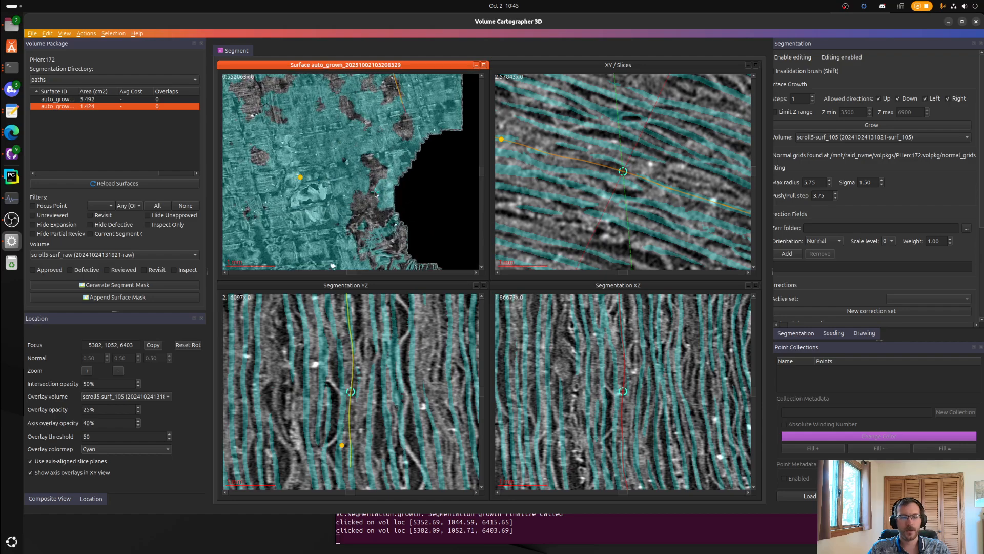
click(376, 219)
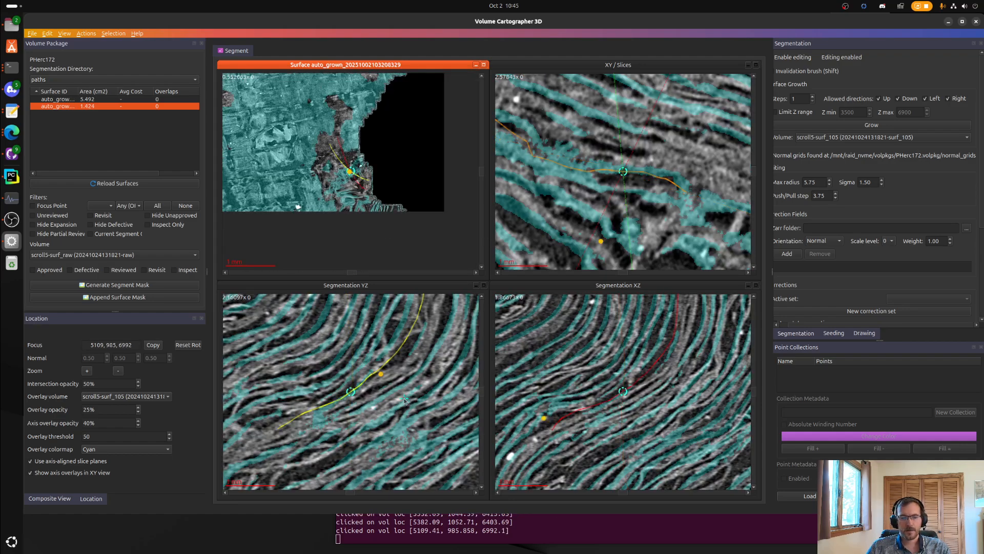
scroll(372, 207, up, 5)
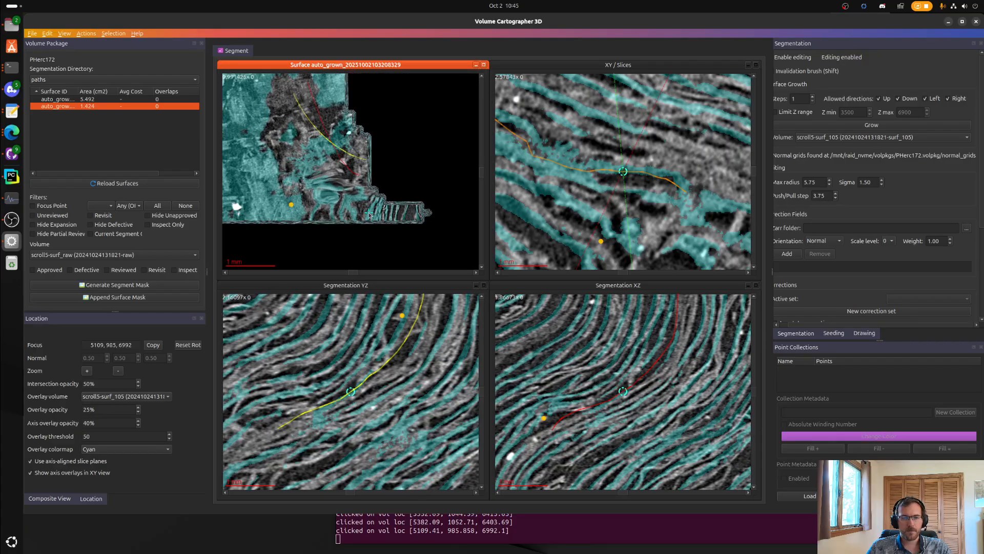
click(366, 214)
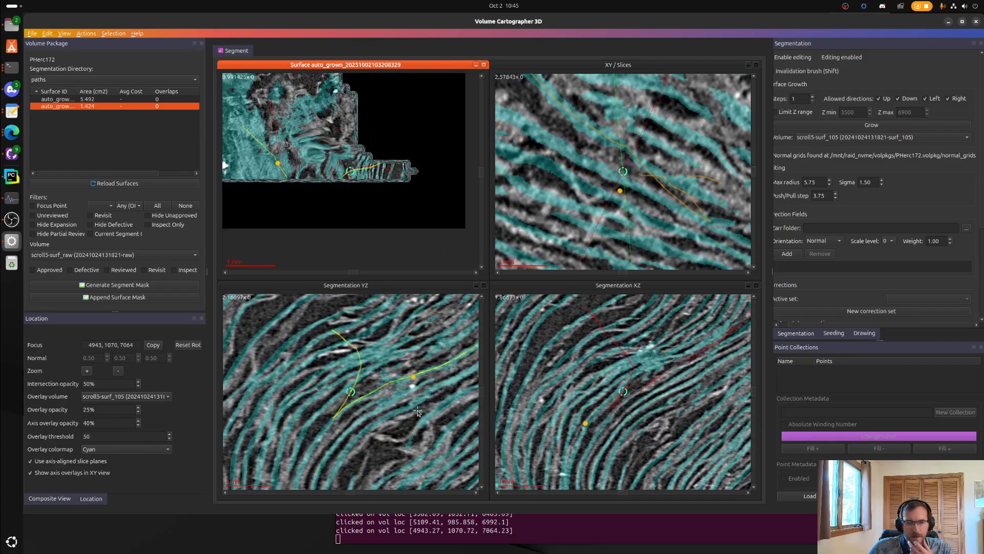
scroll(342, 397, down, 2)
scroll(369, 211, down, 3)
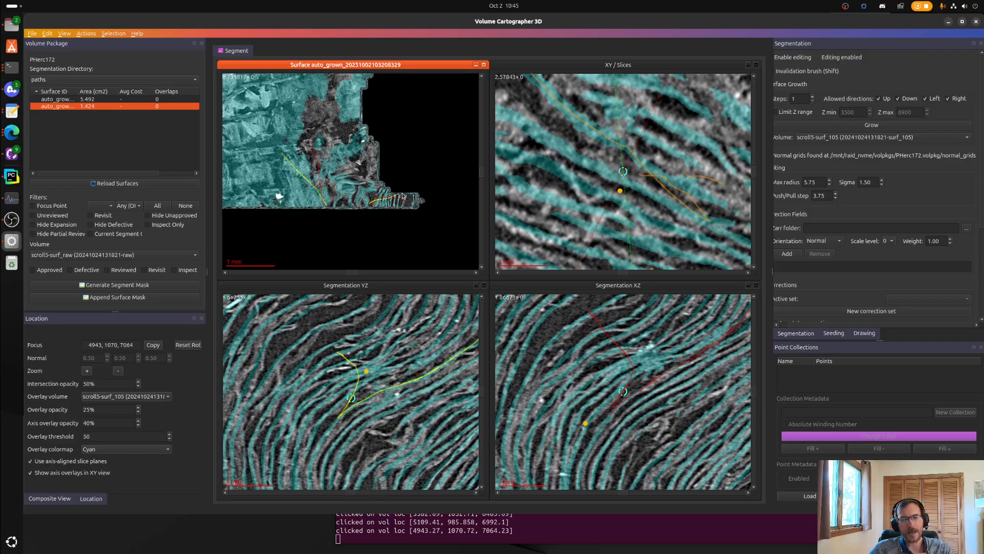
- Grow the surface at the current step setting and again with the growth steps set to 10
right_drag(362, 133, 405, 165)
key(5)
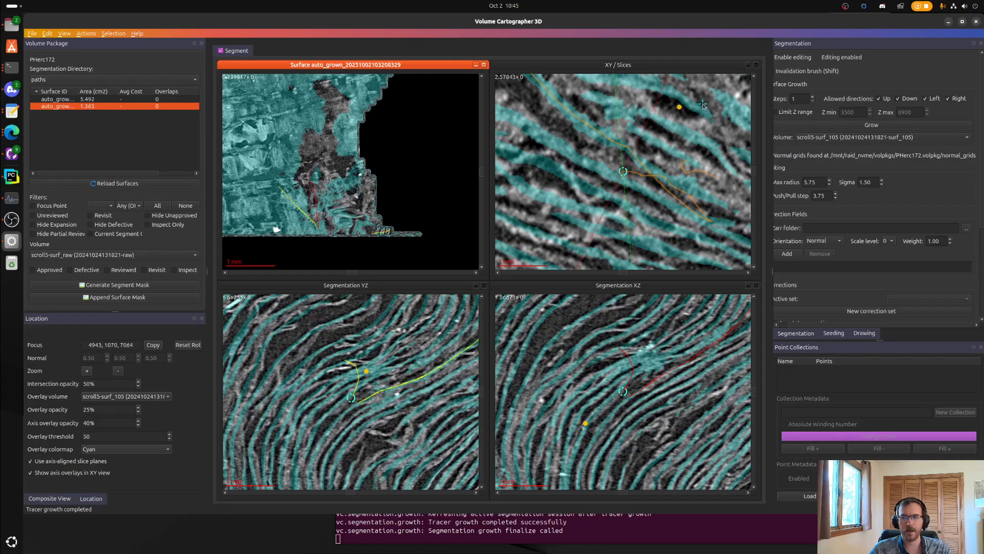
scroll(804, 98, up, 6)
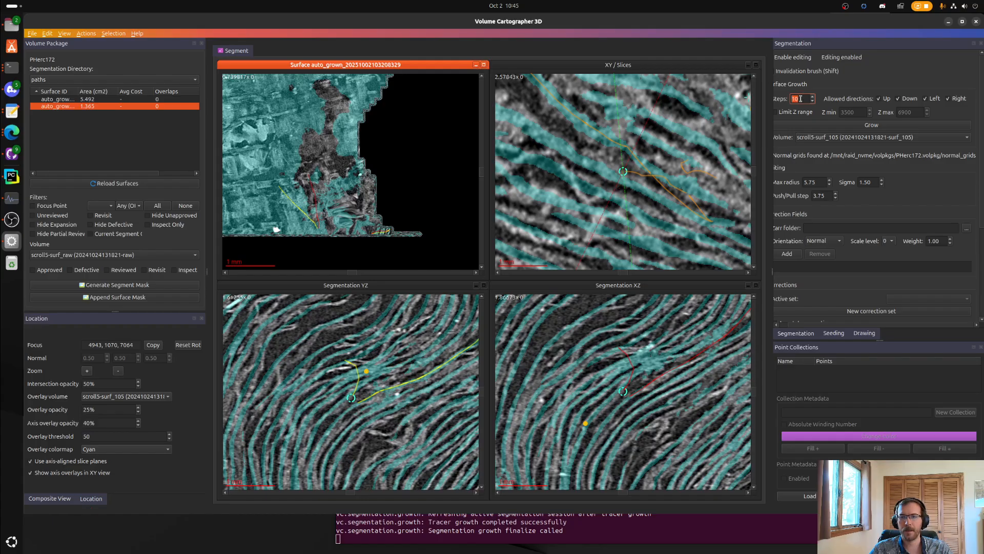
key(5)
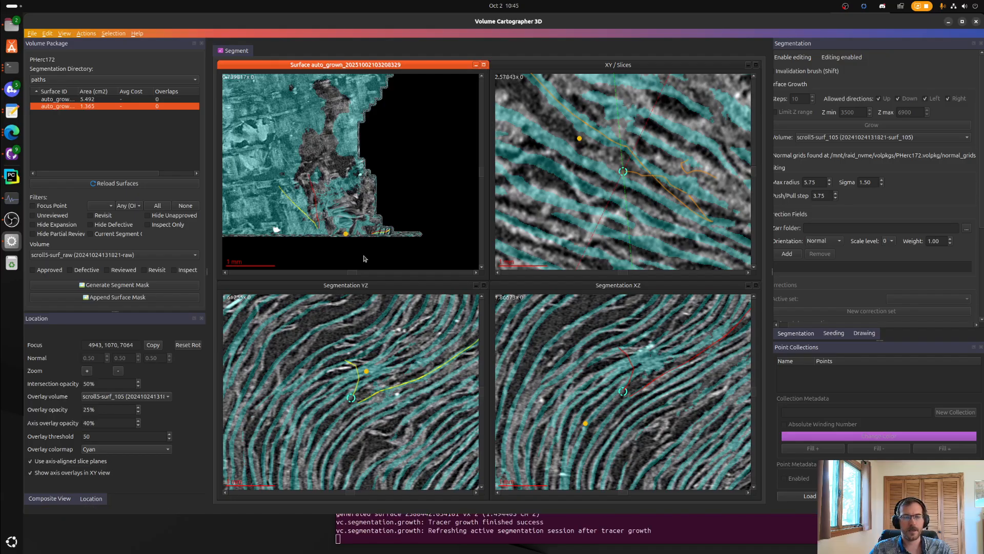
- Create a correction set and place a row of correction points along the sheet in the XZ slice near the distorted edge
click(395, 169)
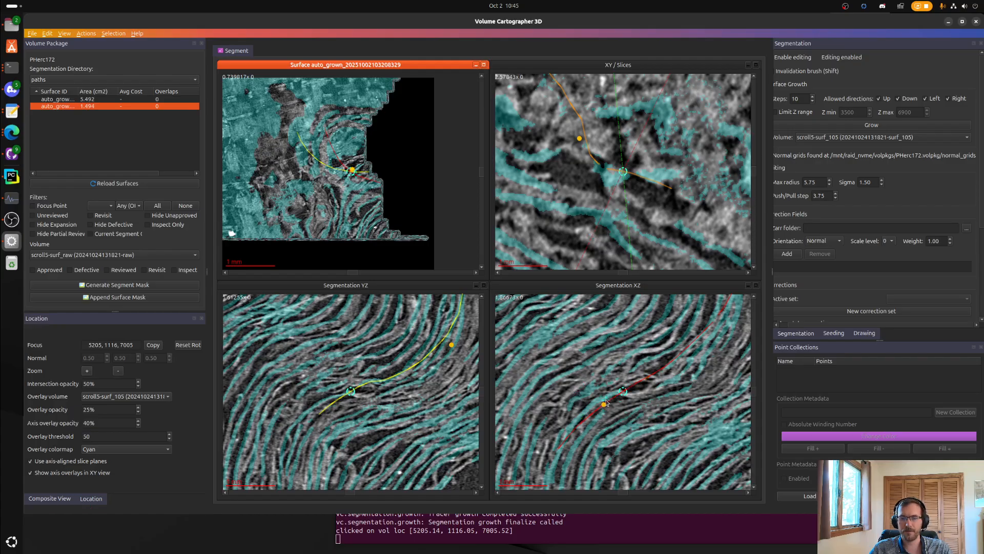
drag(598, 404, 570, 420)
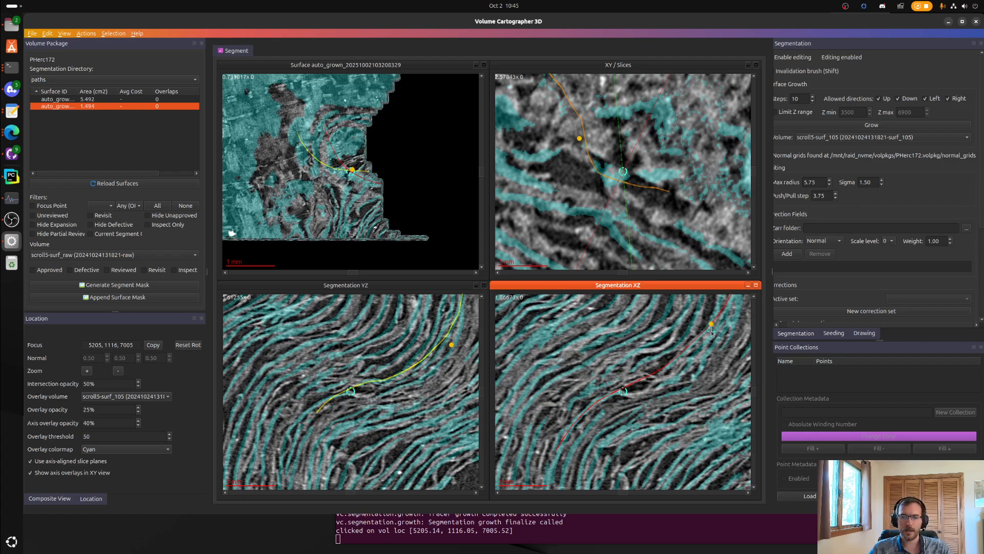
right_drag(703, 346, 609, 449)
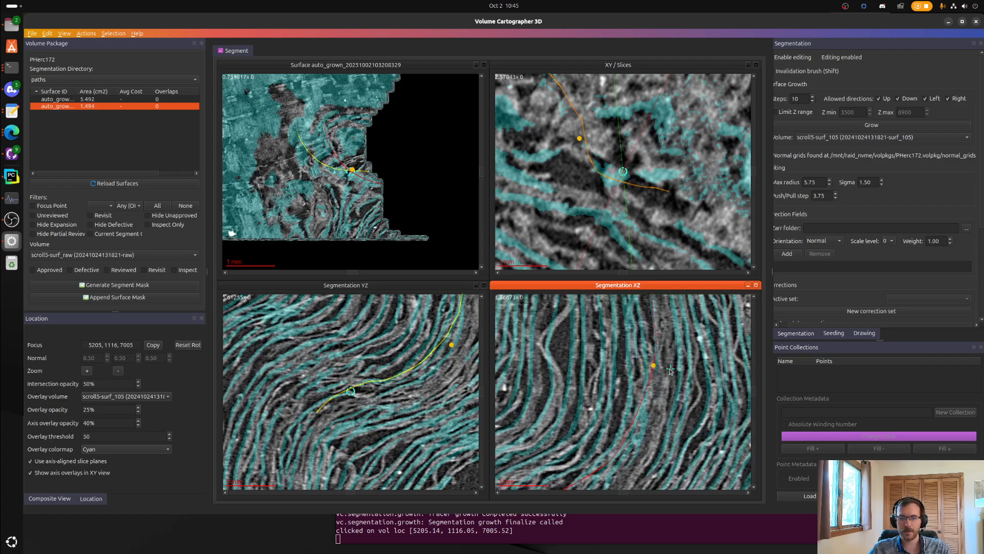
scroll(648, 396, down, 5)
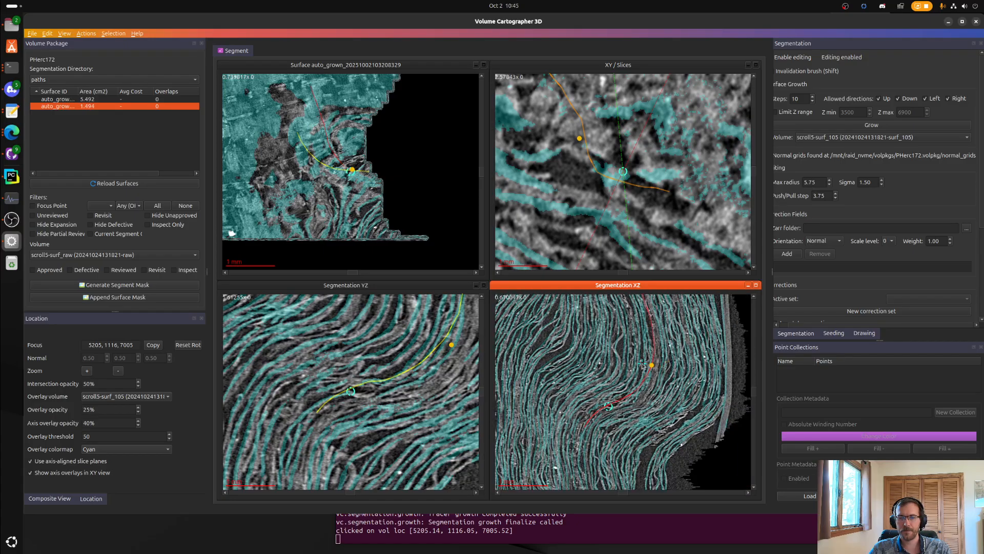
right_drag(624, 428, 635, 345)
scroll(634, 344, up, 5)
key(t)
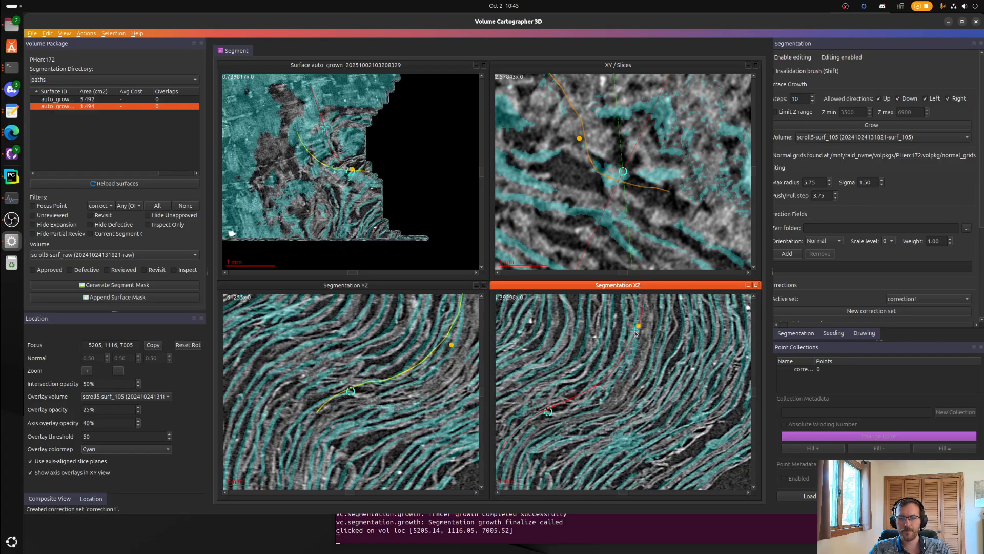
click(635, 331)
click(633, 349)
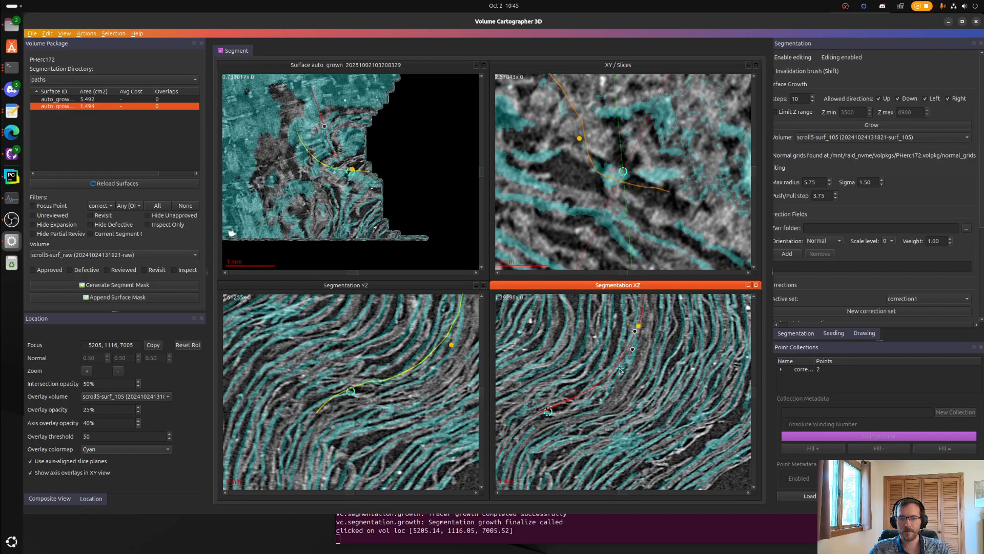
drag(620, 370, 541, 414)
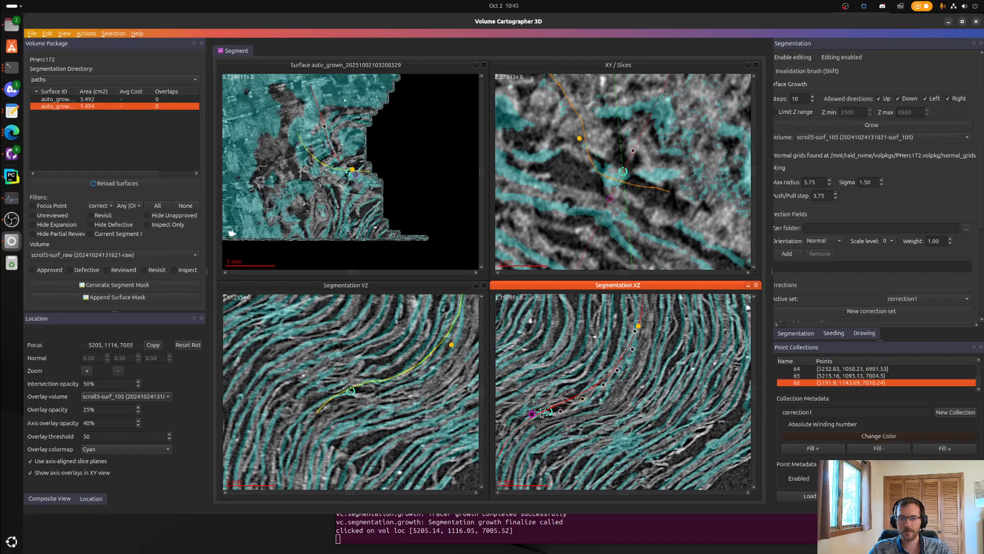
- Delete the stray end correction point and grow the surface with the correction set at 1 growth step
double_click(807, 96)
text(3)
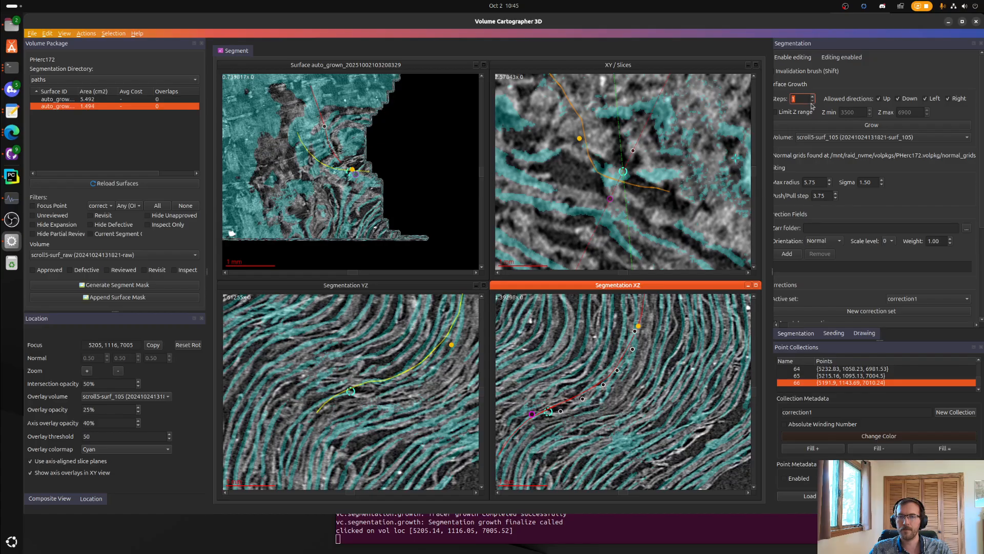
scroll(545, 405, up, 4)
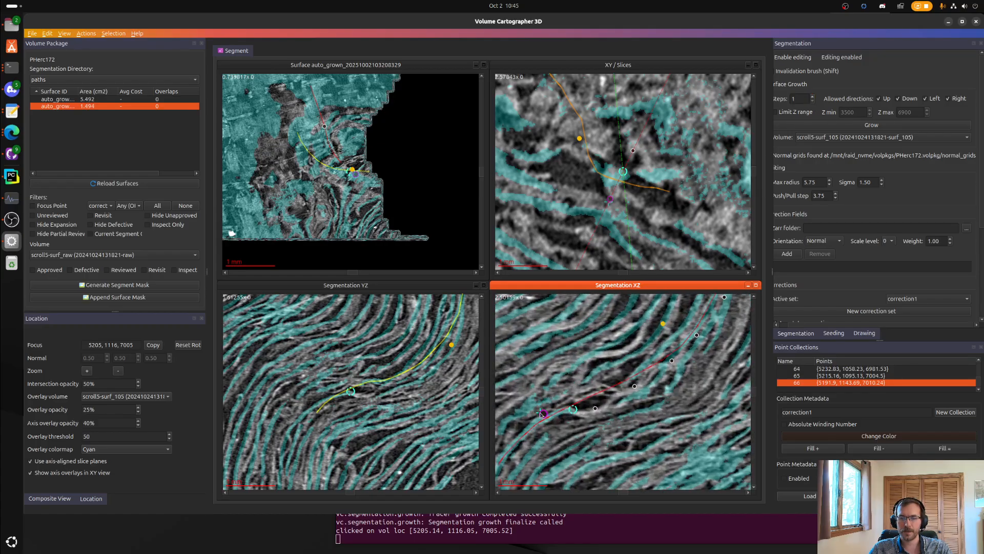
click(541, 414)
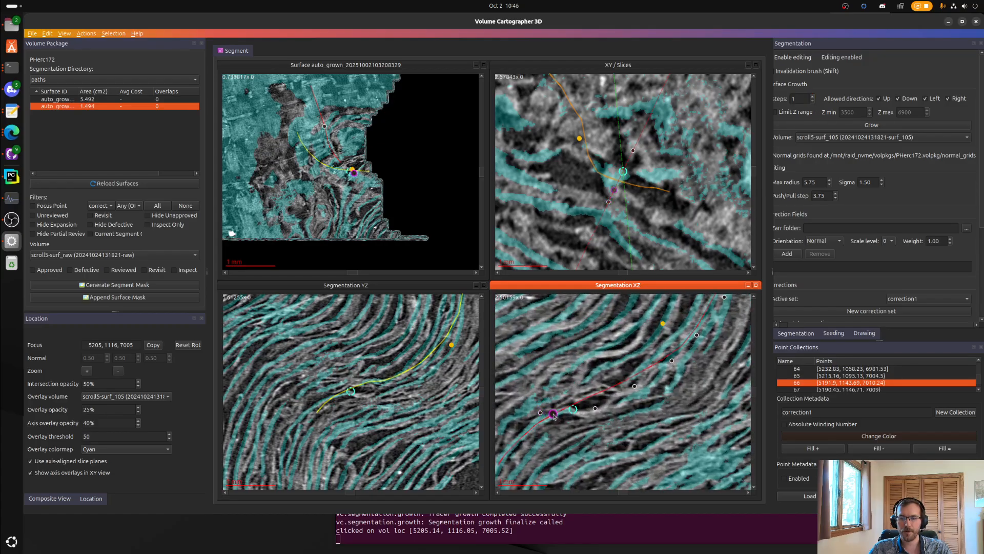
scroll(838, 388, down, 1)
click(840, 385)
key(Delete)
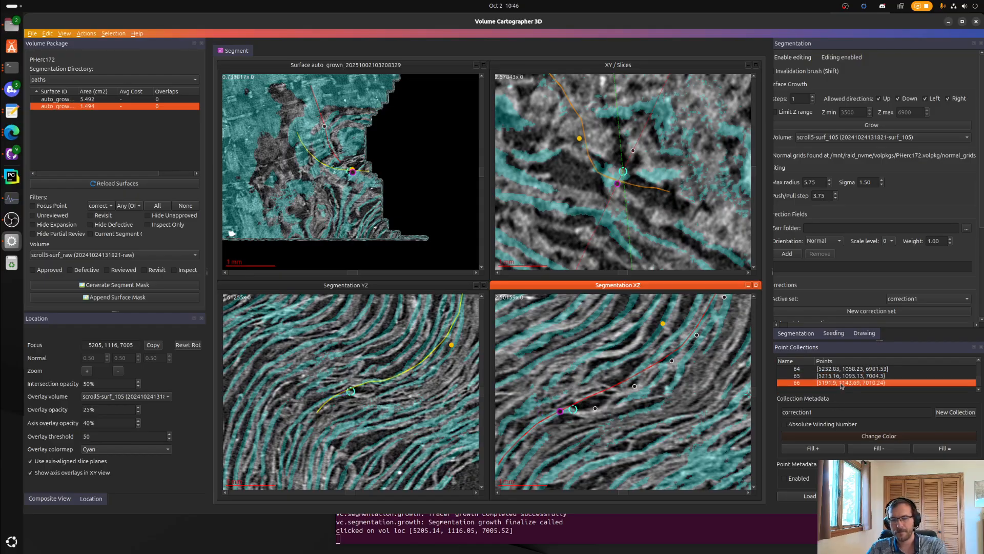
click(891, 126)
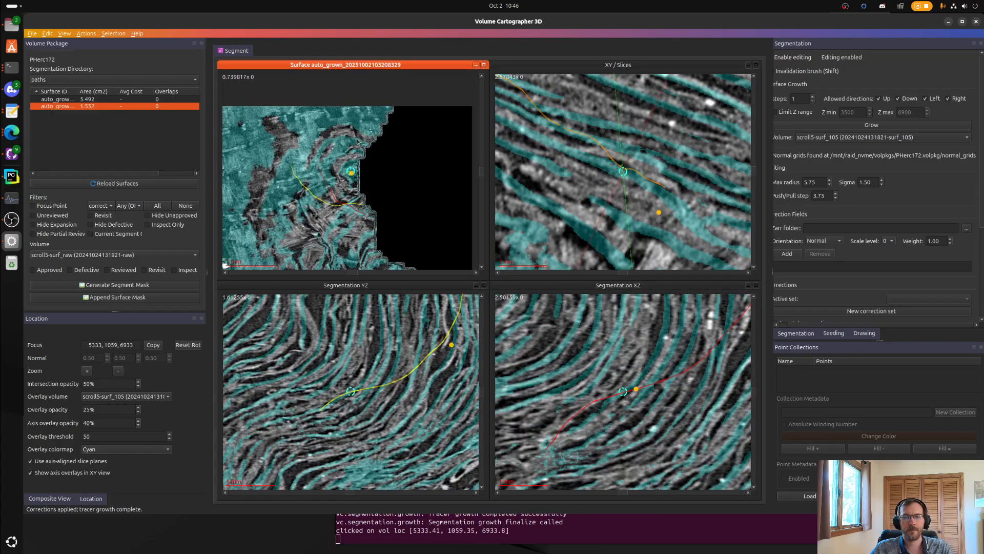
- Examine how the regrown surface follows the sheet near the distorted edge in the XY, YZ and XZ slices
click(647, 168)
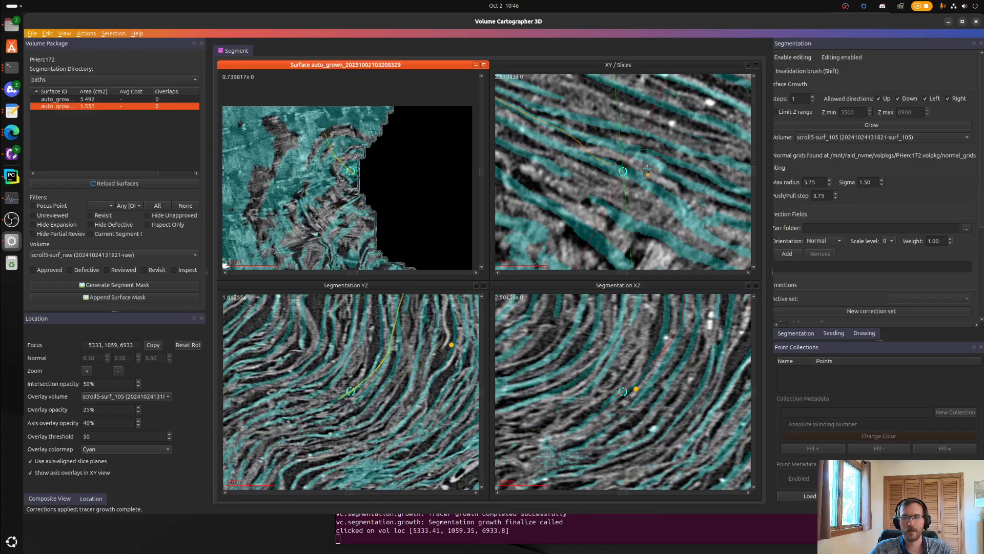
click(369, 392)
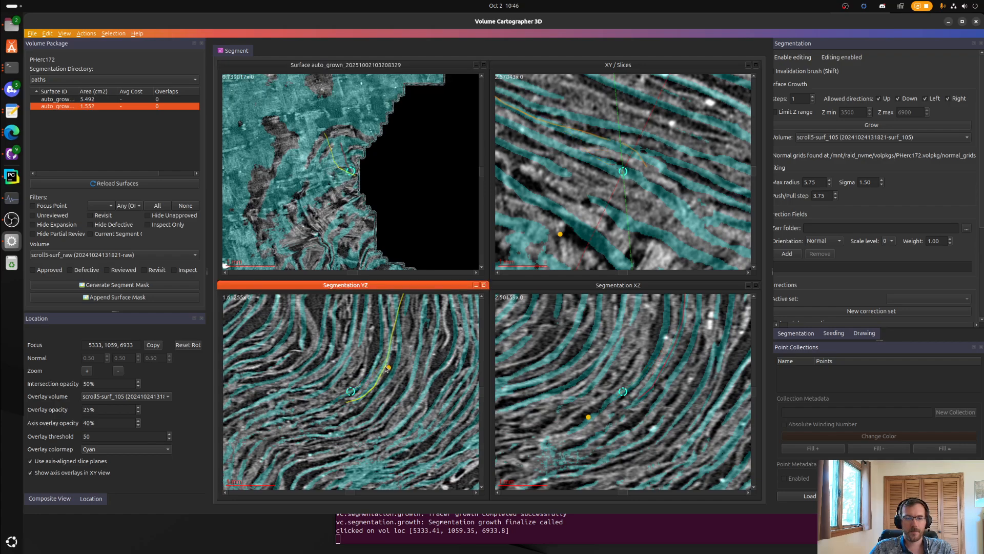
scroll(401, 331, down, 2)
right_drag(401, 331, 385, 389)
drag(391, 378, 354, 454)
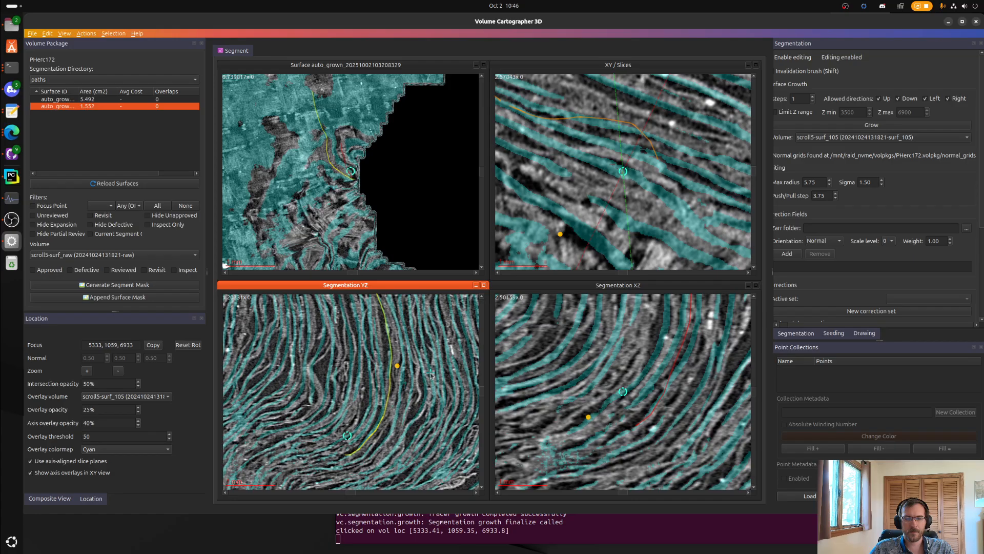
ctrl+click(372, 421)
scroll(586, 376, down, 3)
scroll(587, 378, down, 1)
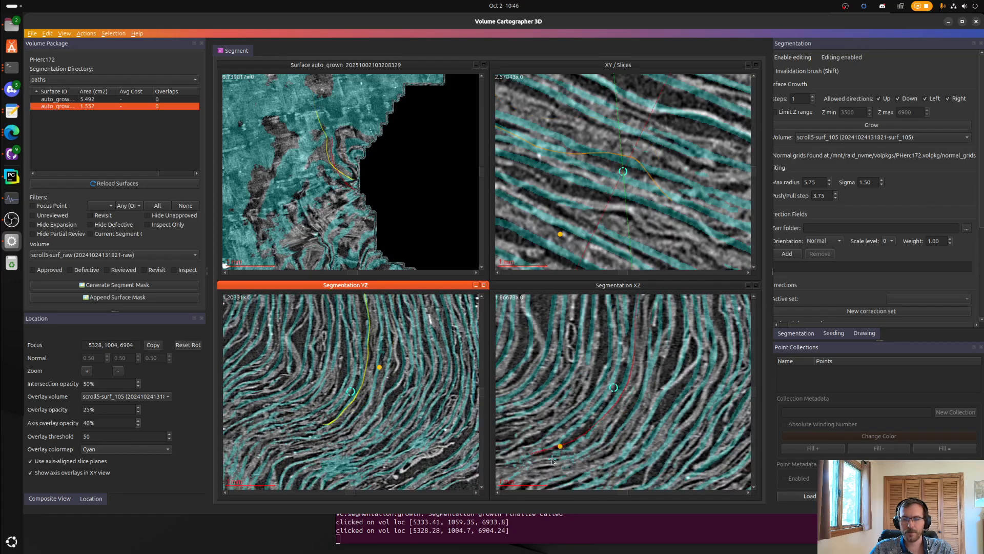
click(619, 377)
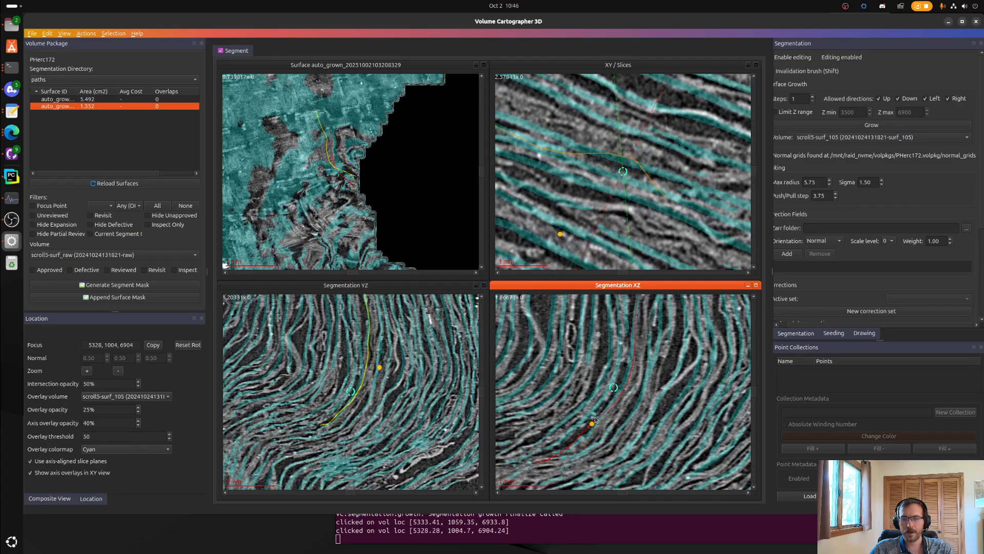
right_drag(633, 334, 622, 363)
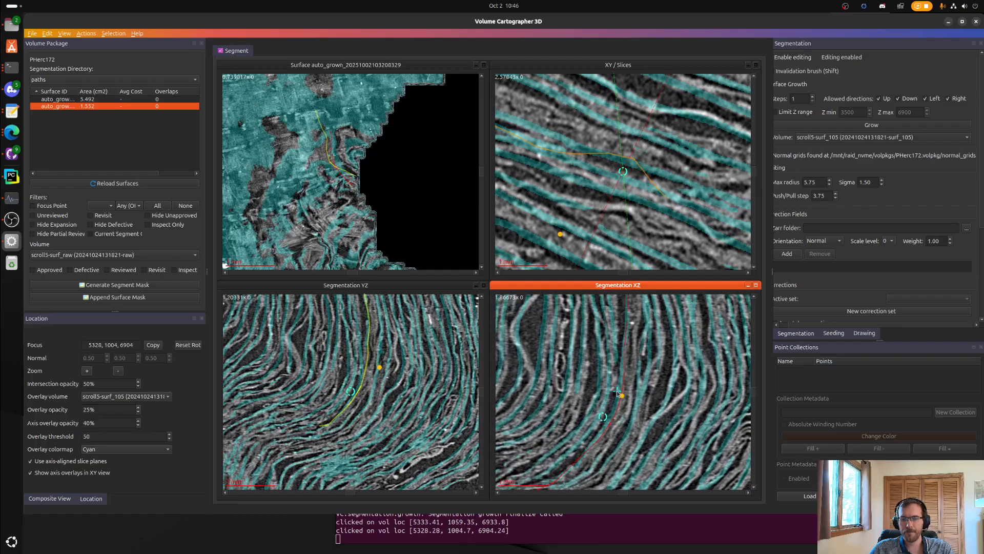
- Focus on the surface's stepped outer edge, grow it by 1 step, and grow it again with growth steps set to 10
click(348, 177)
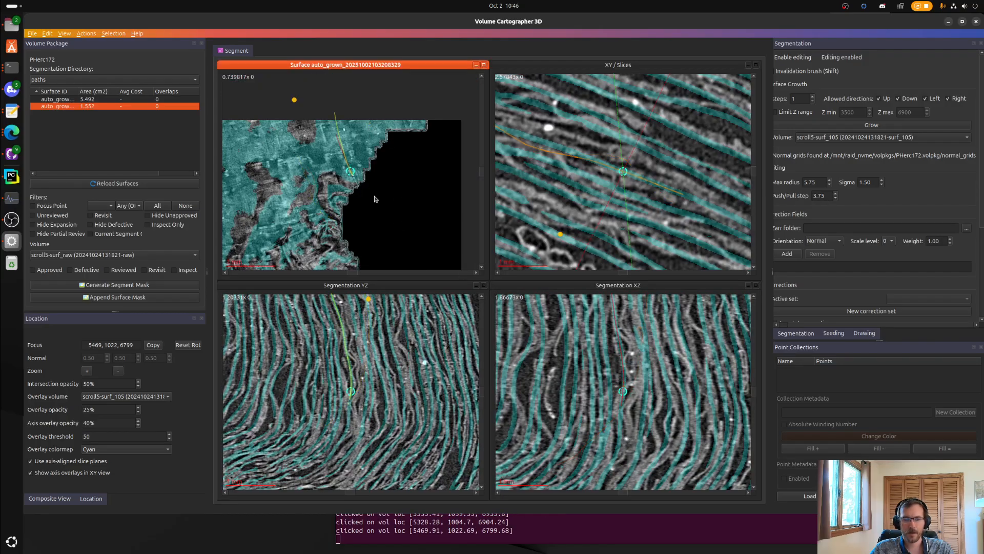
right_drag(344, 144, 348, 141)
key(5)
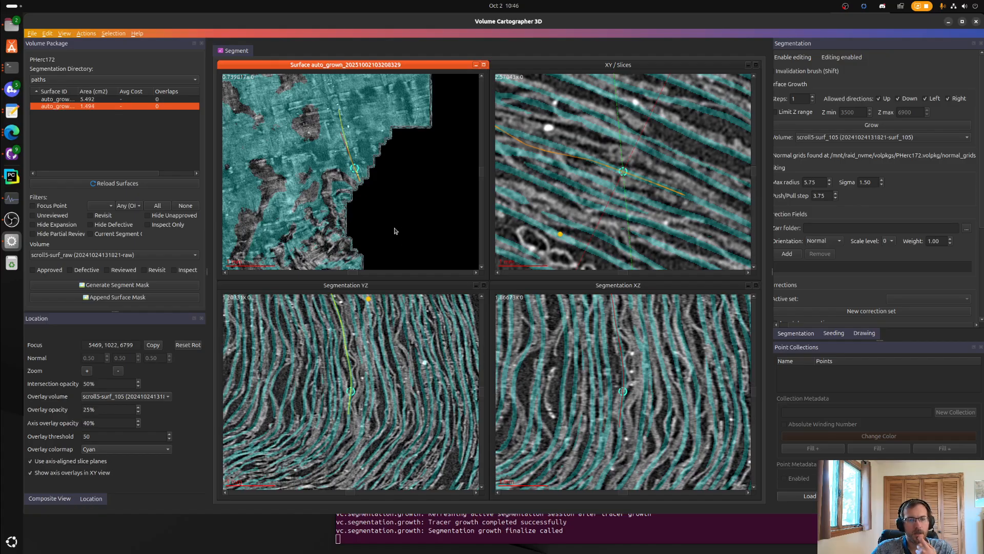
scroll(801, 97, up, 6)
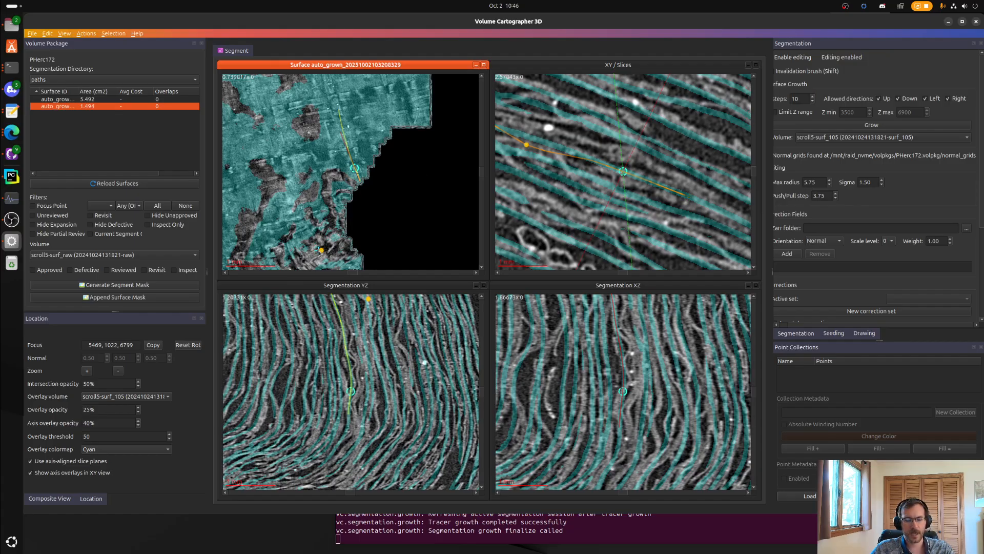
key(ctrl+g)
right_drag(350, 200, 384, 175)
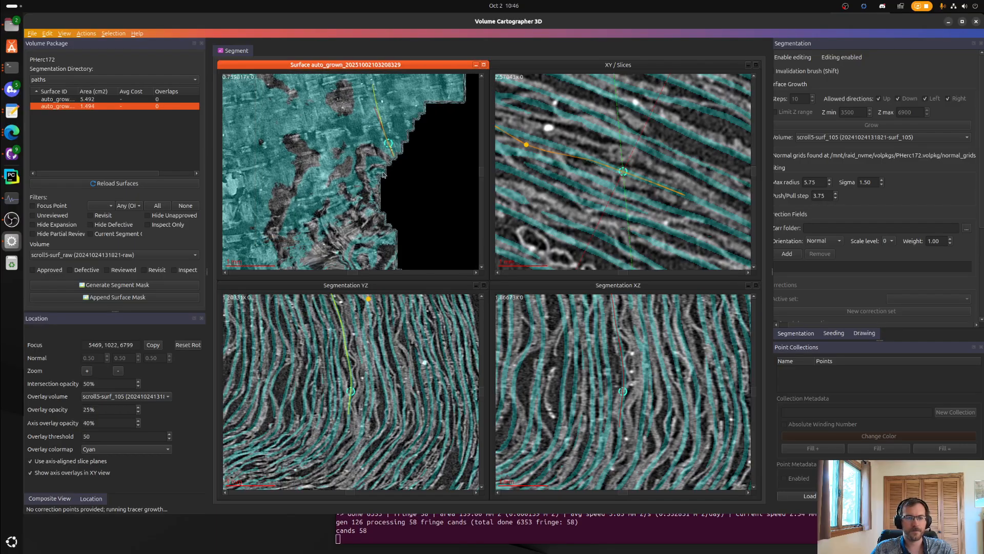
- Paint the invalidation brush over the distorted lower-right region and along its bottom edge, and invalidate the painted area
scroll(384, 175, down, 3)
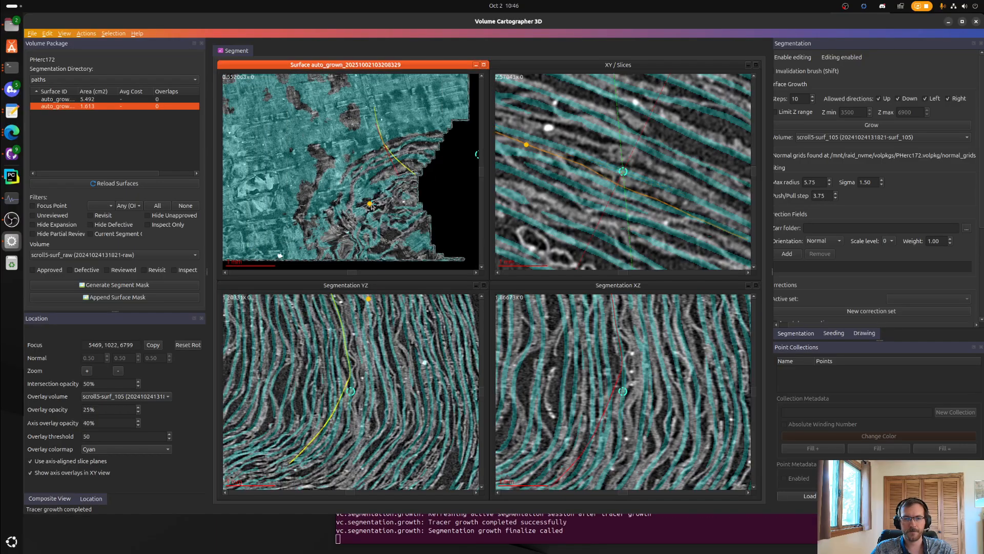
click(392, 186)
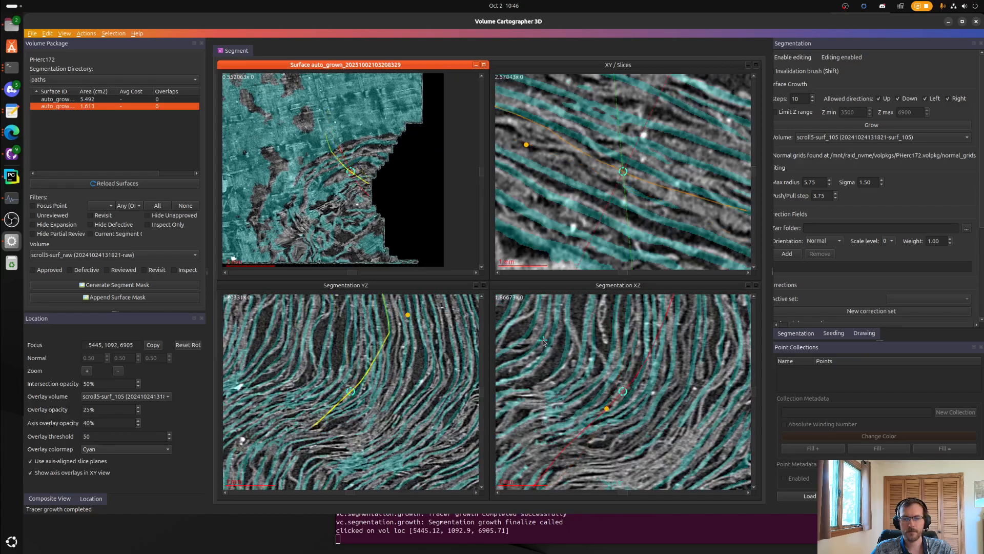
click(364, 227)
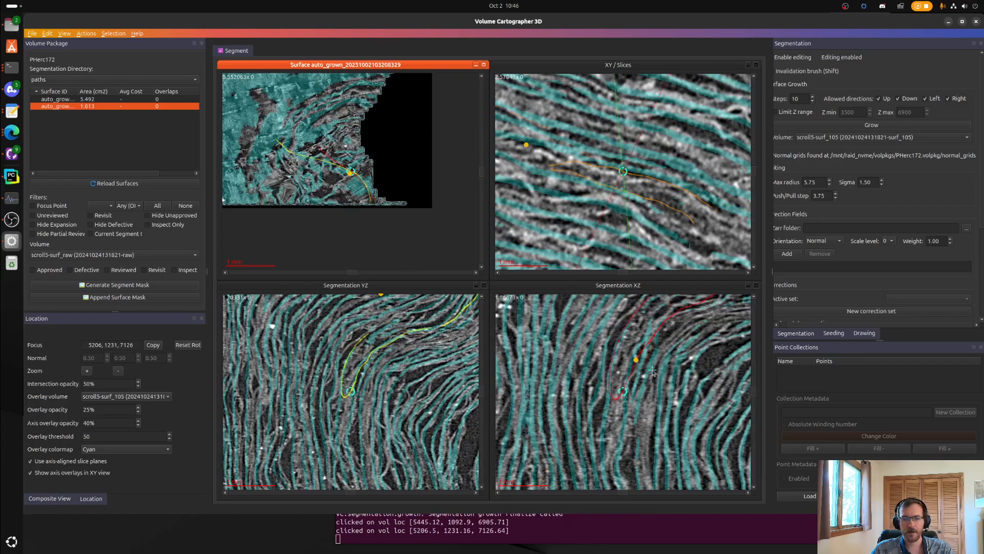
scroll(652, 373, down, 3)
scroll(354, 431, down, 3)
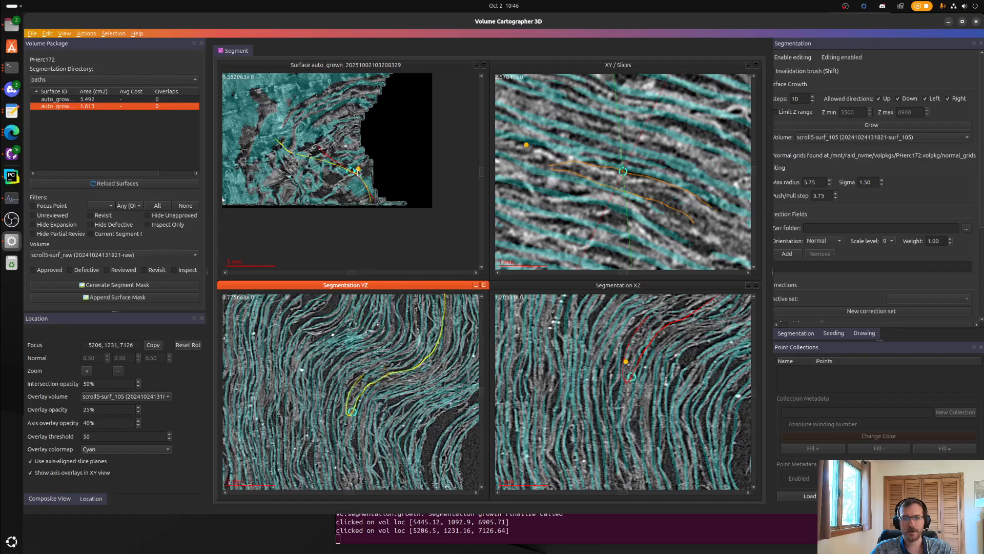
right_drag(358, 172, 328, 287)
right_drag(332, 212, 371, 140)
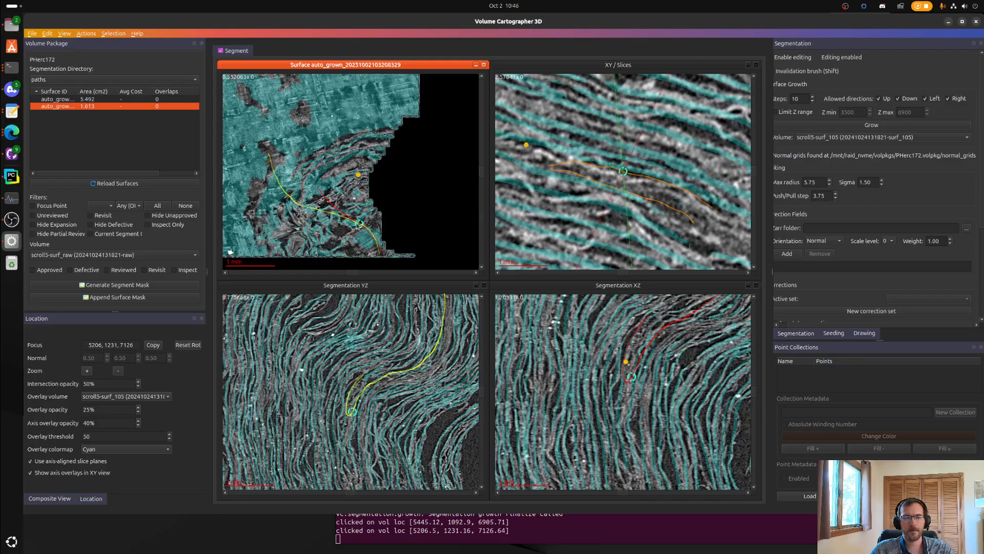
drag(358, 225, 353, 199)
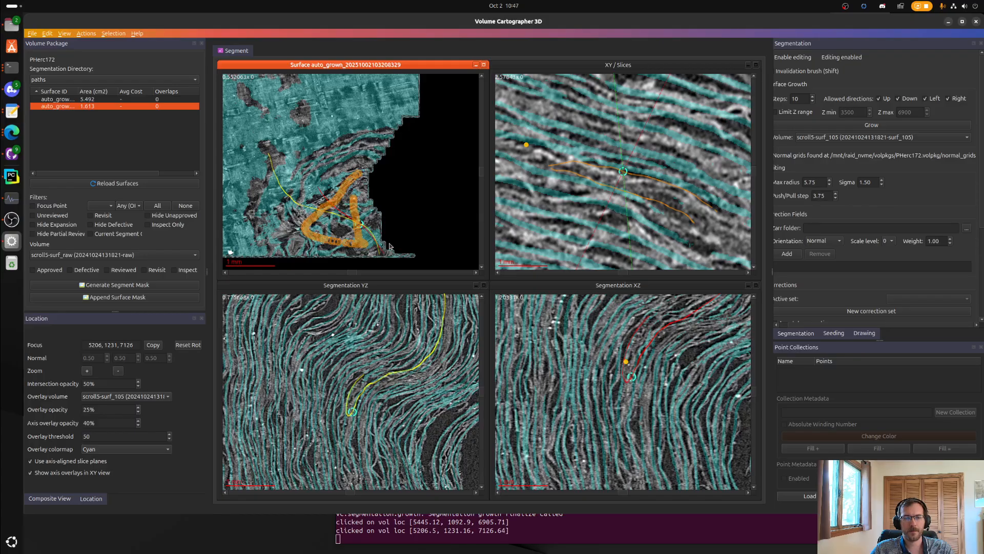
drag(308, 255, 393, 253)
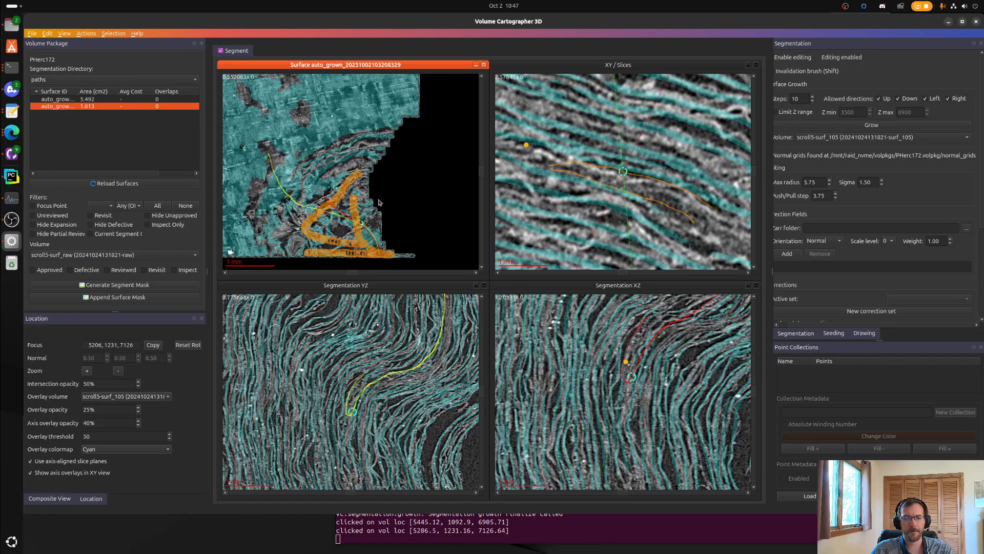
key(e)
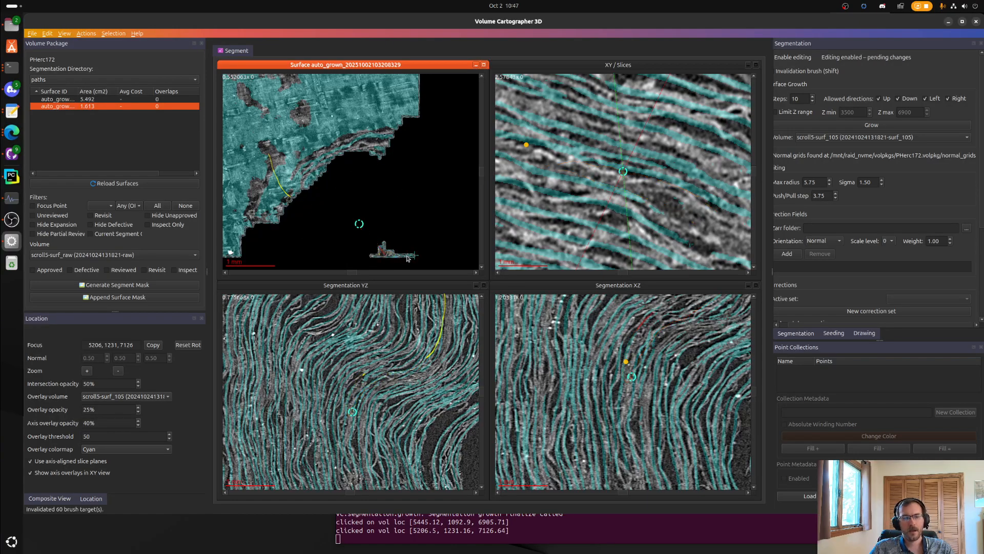
- Invalidate a round patch in the upper-left part of the surface and regrow the surface with 10 growth steps
shift+drag(380, 255, 396, 254)
key(e)
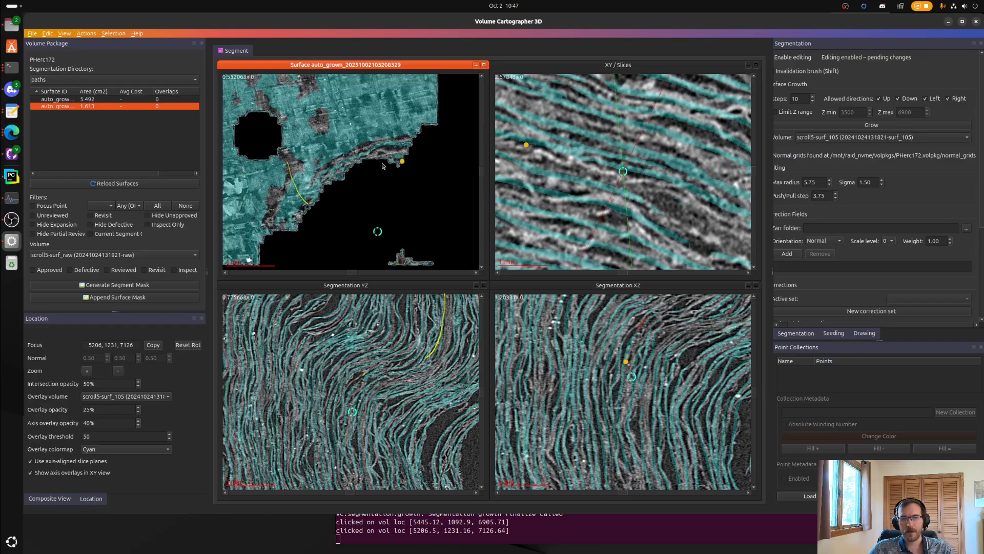
key(ctrl+g)
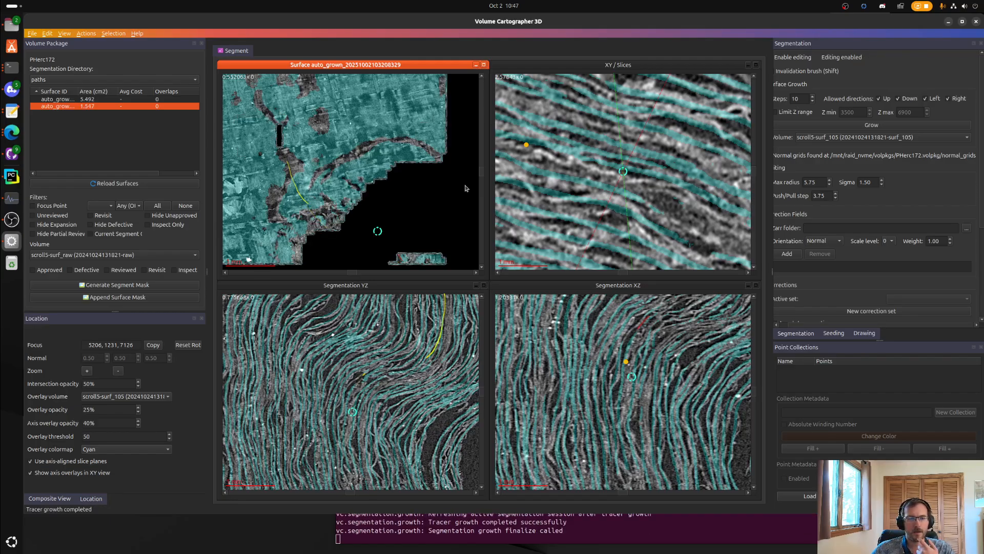
- Grow the surface three times in all directions with 10 growth steps each
key(ctrl+g)
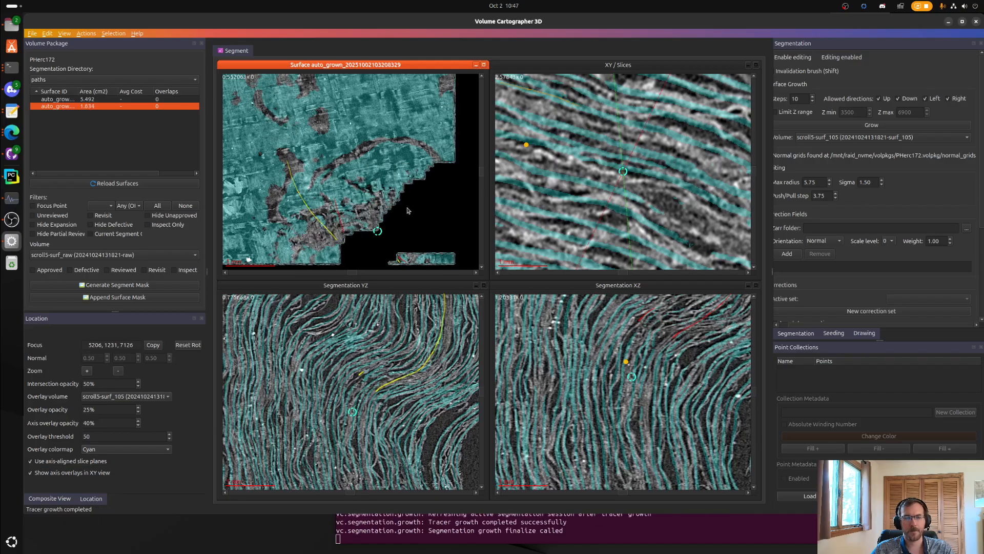
key(ctrl+g)
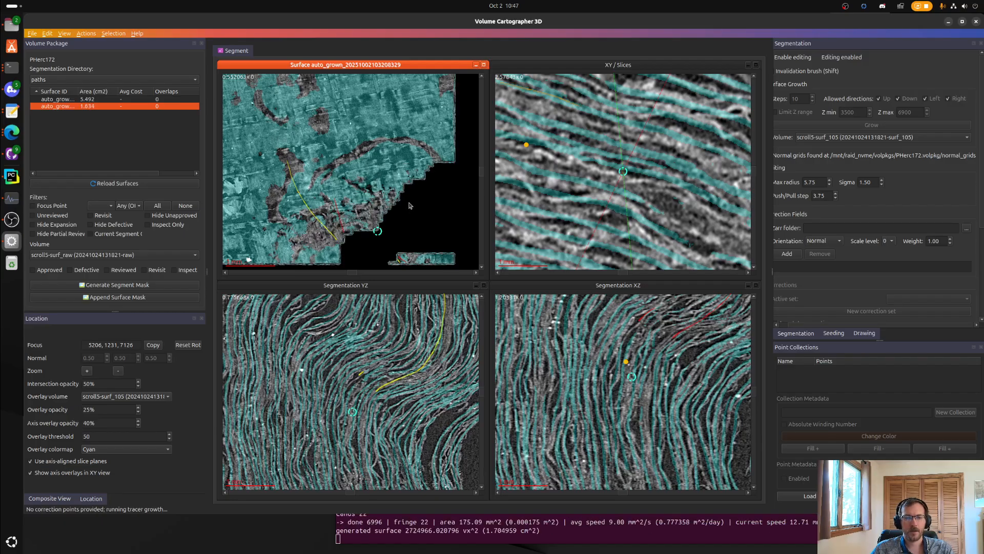
key(ctrl+g)
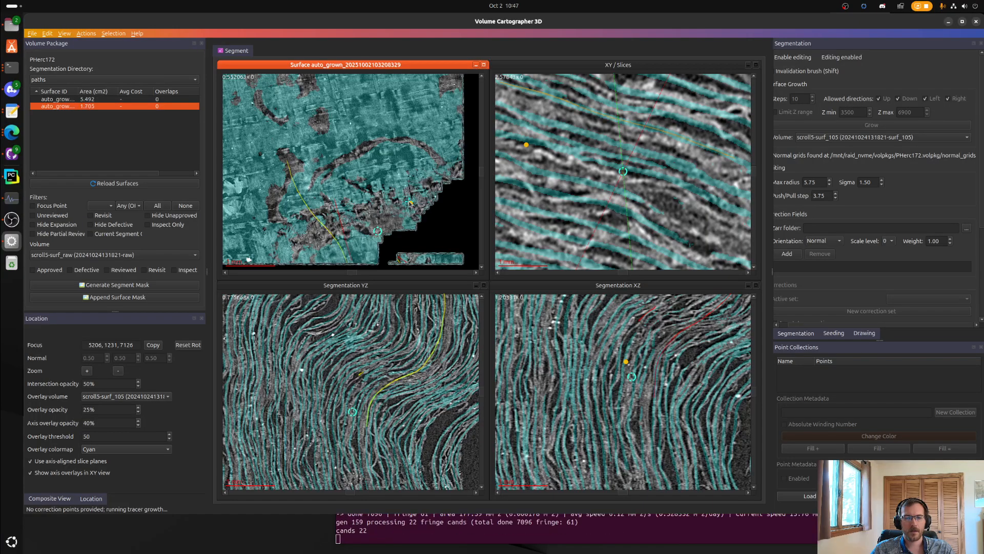
- Focus on the dark arc crossing the surface and inspect how the trace follows the sheet there in the XY slice
click(406, 161)
scroll(375, 153, up, 3)
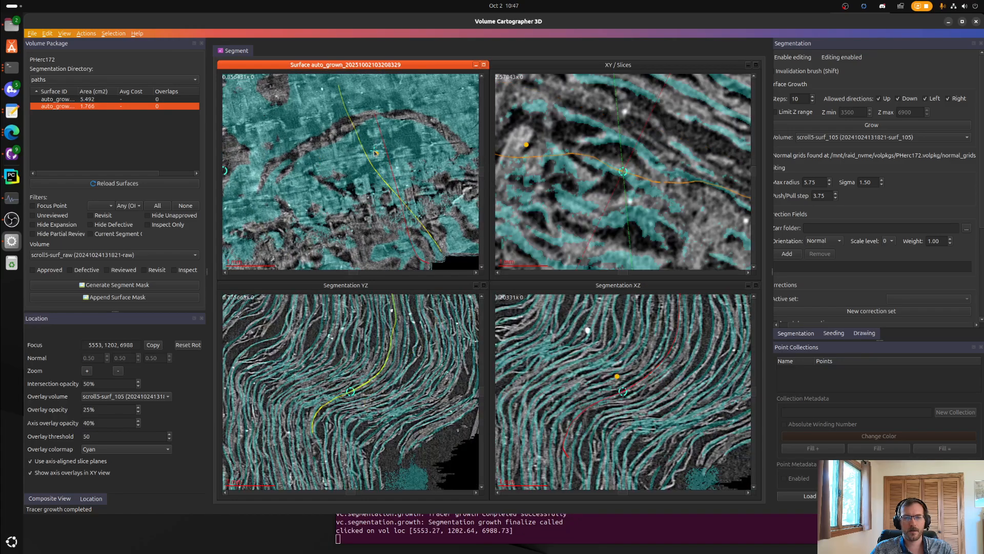
click(393, 215)
scroll(584, 174, down, 4)
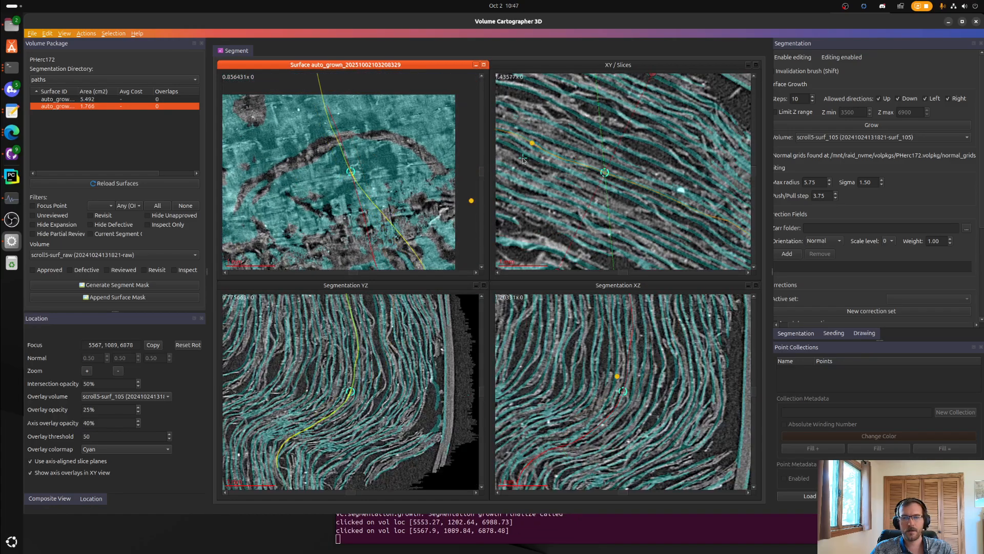
right_drag(533, 153, 585, 170)
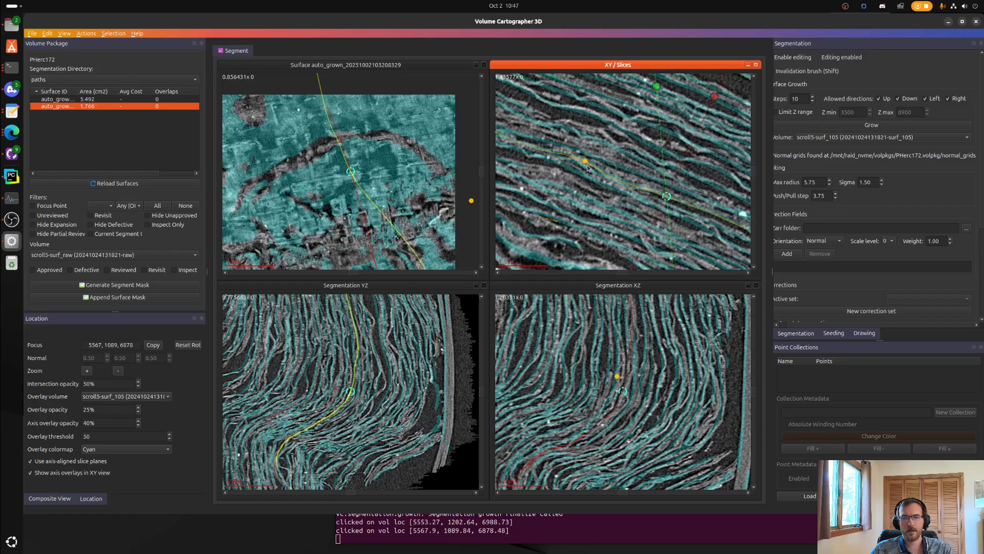
click(347, 145)
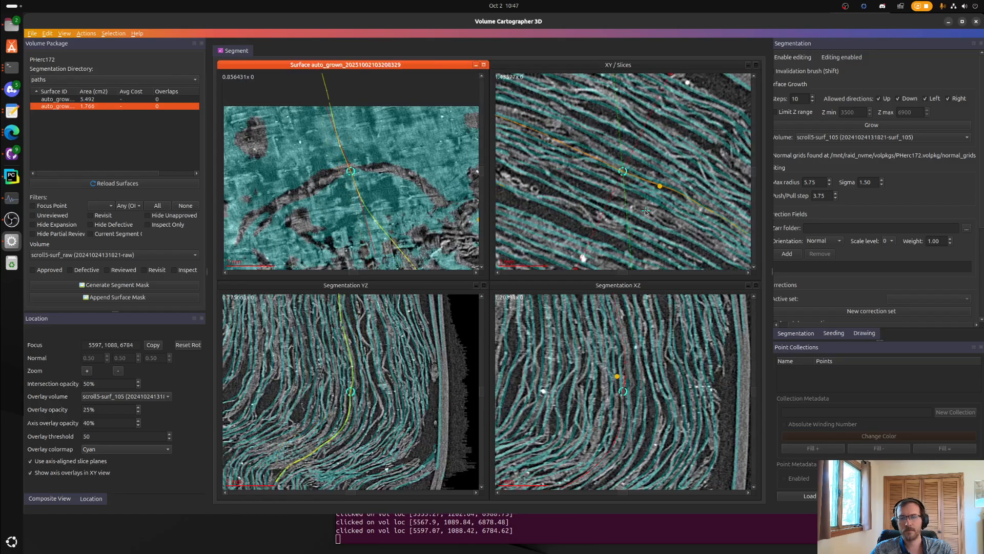
right_drag(617, 164, 655, 202)
- Create a correction set with five points along the sheet in the XY slice and grow the surface with growth steps set to 1
key(t)
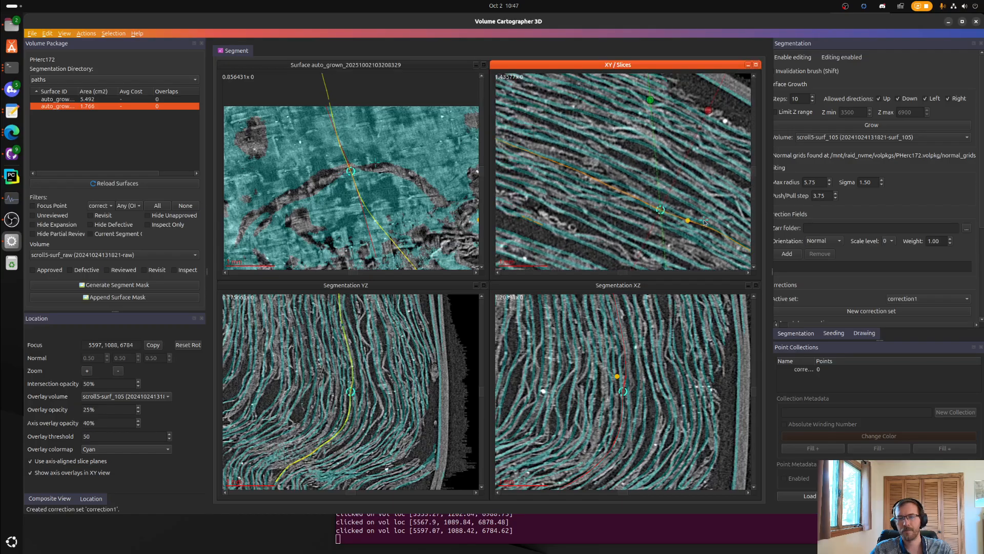
click(709, 228)
click(646, 195)
click(611, 180)
click(571, 165)
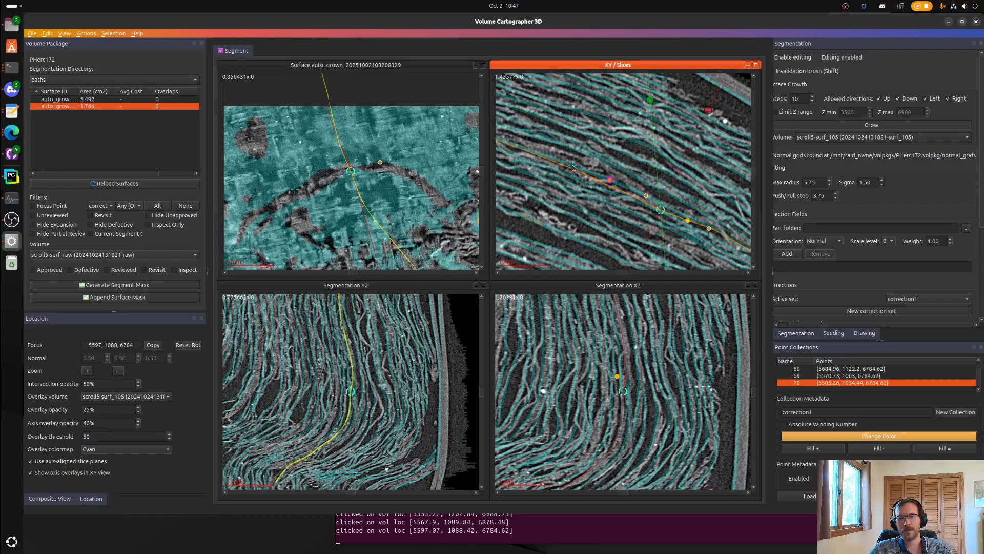
click(536, 152)
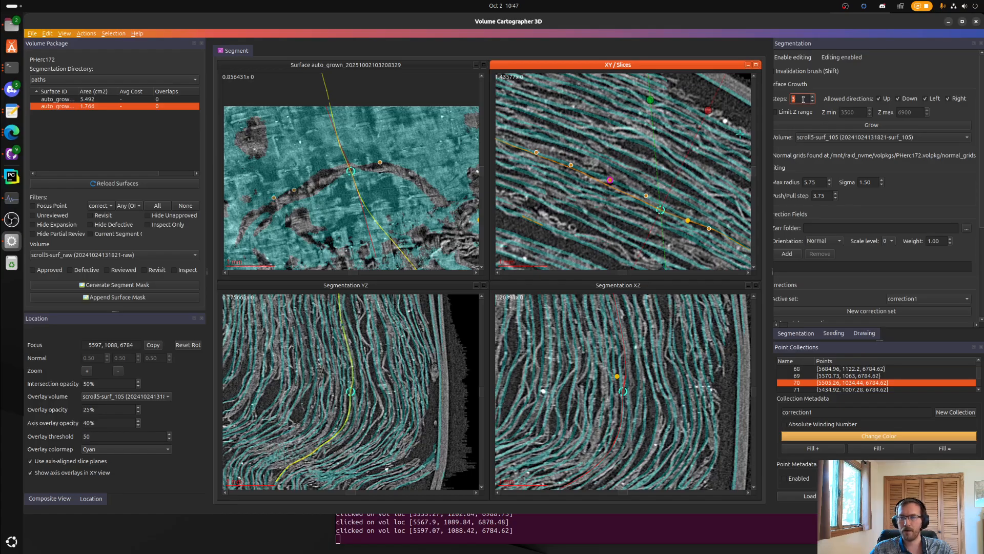
click(805, 124)
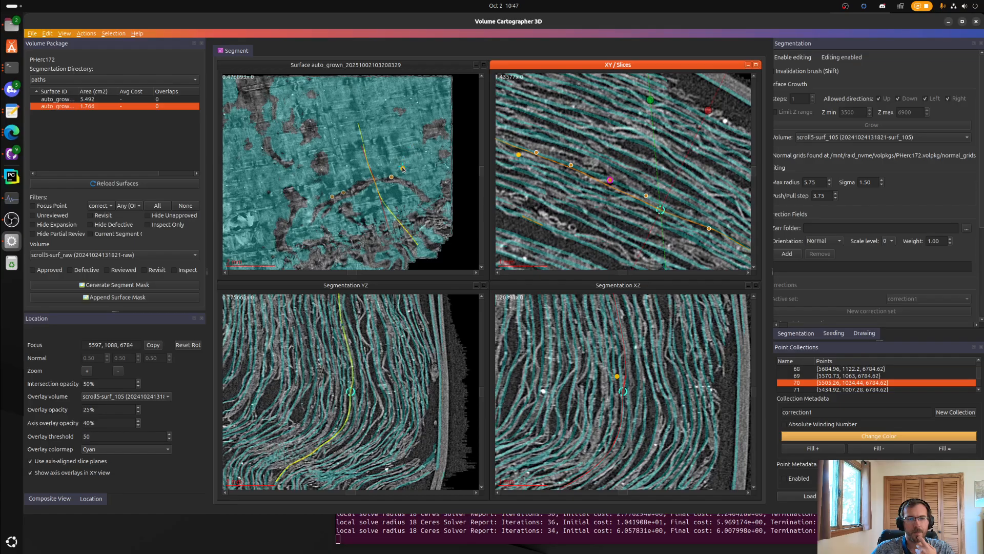
- Focus on the remaining dark arc, add a new correction set of five points along the sheet in the XY slice, and grow by 1 step
scroll(402, 143, down, 5)
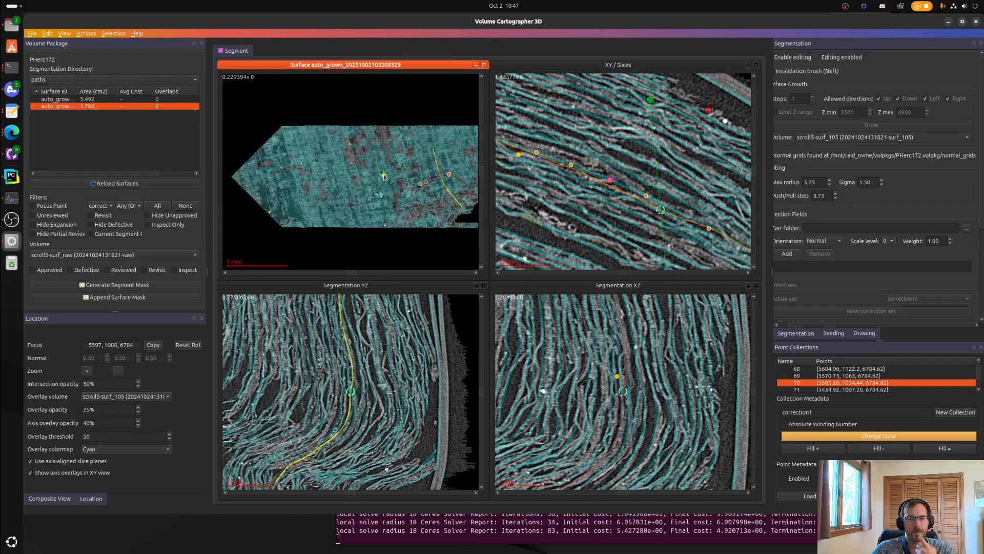
scroll(352, 174, up, 5)
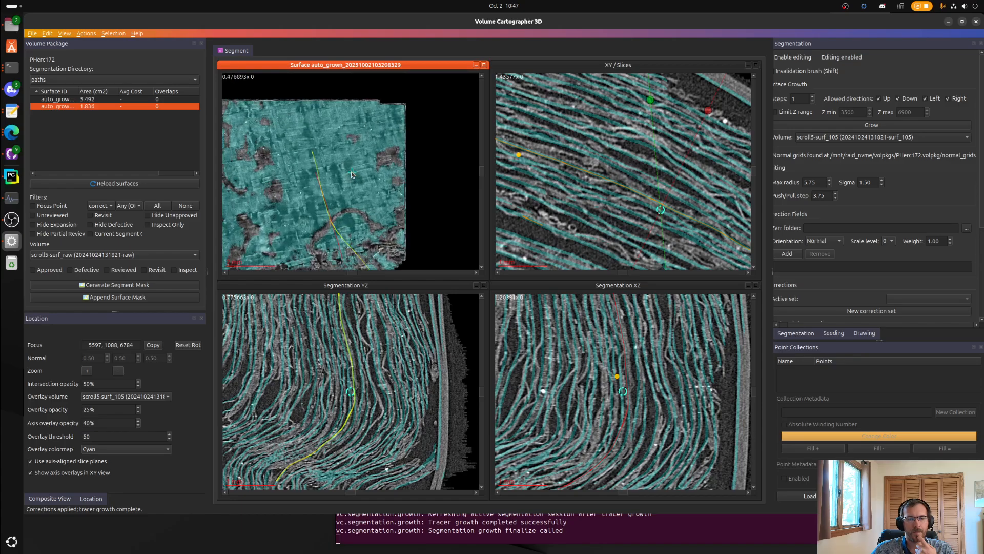
scroll(364, 175, up, 3)
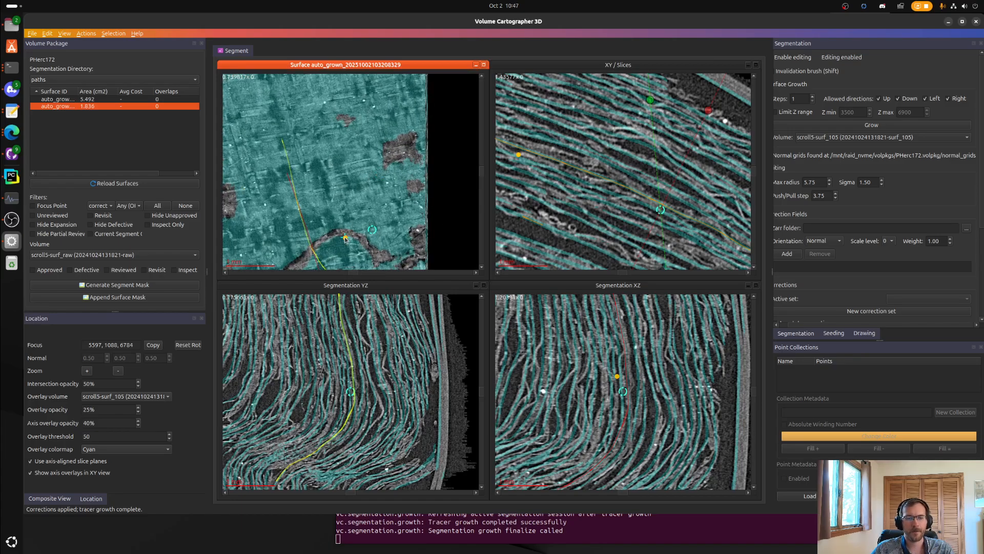
click(413, 230)
scroll(615, 163, up, 4)
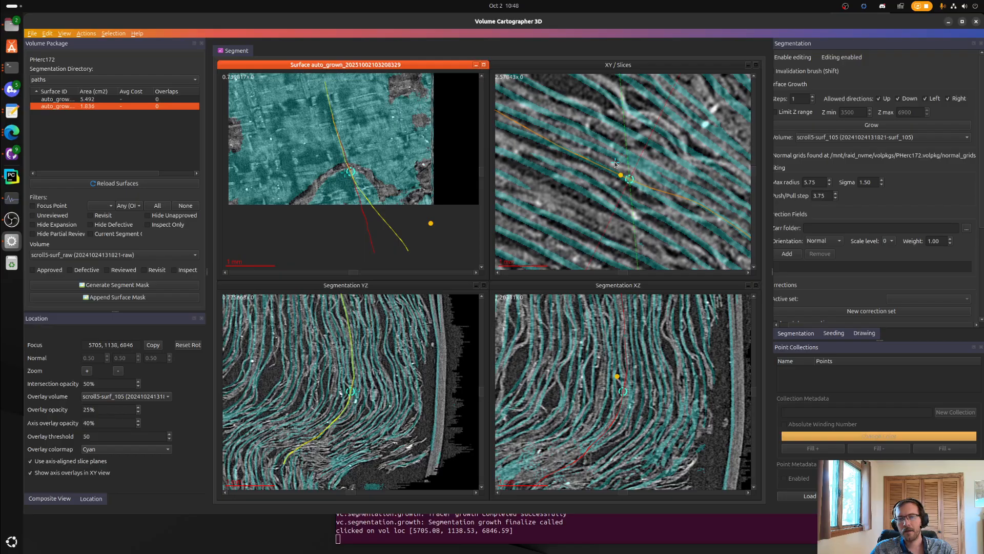
scroll(601, 149, down, 2)
right_drag(601, 149, 626, 155)
key(t)
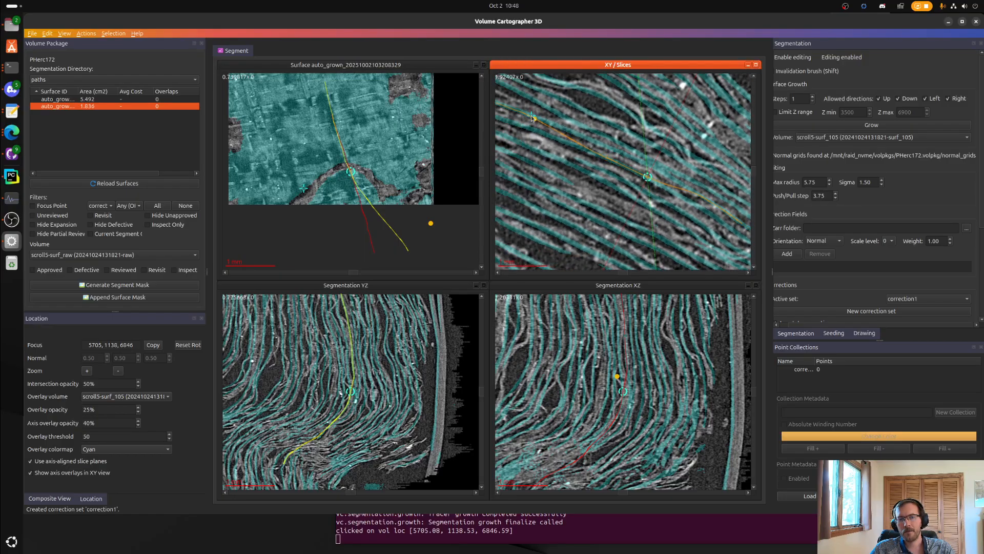
click(639, 159)
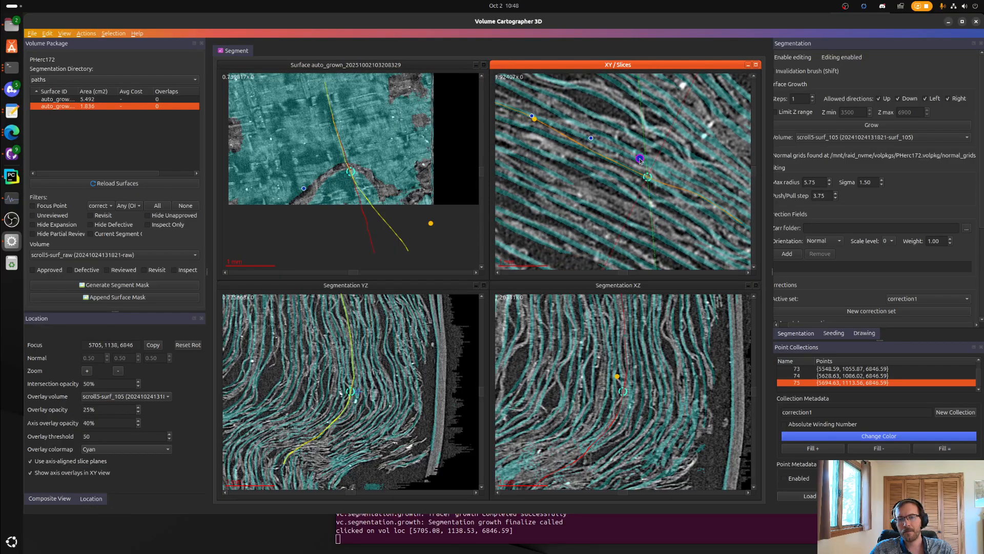
click(670, 177)
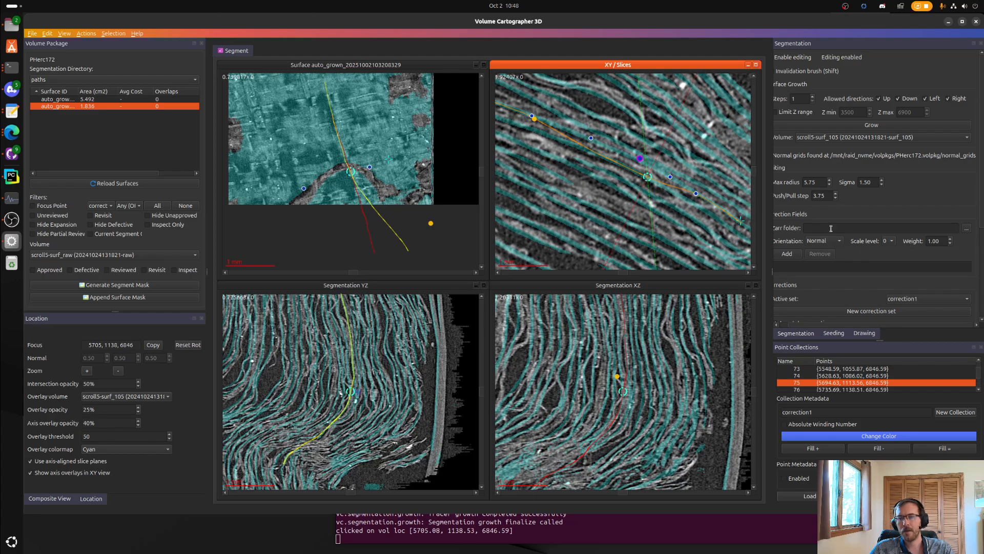
click(874, 128)
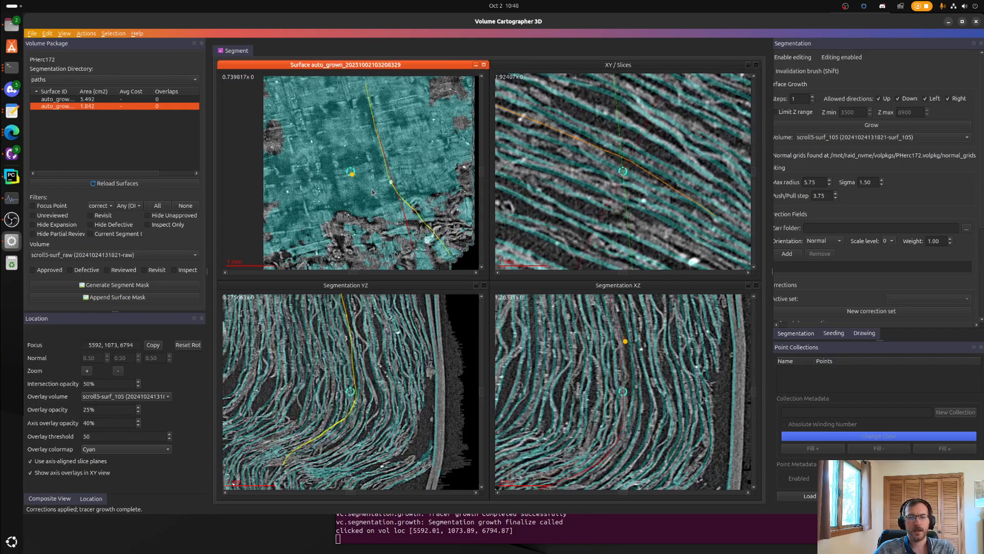
- Examine the dark patches near the surface's outer edge and compare the trace with the sheet in the XY, YZ and XZ slices
click(310, 171)
scroll(437, 183, down, 4)
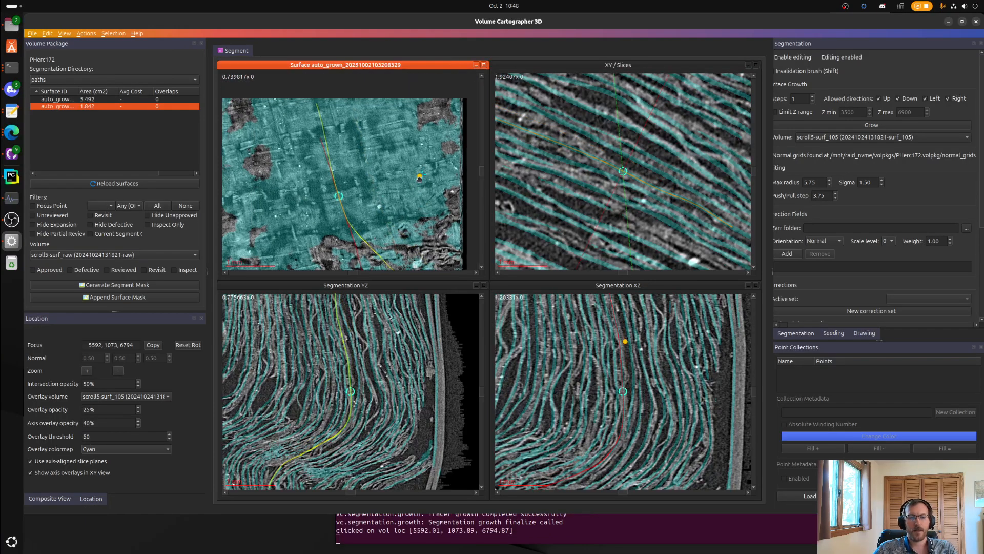
scroll(356, 192, up, 5)
click(384, 146)
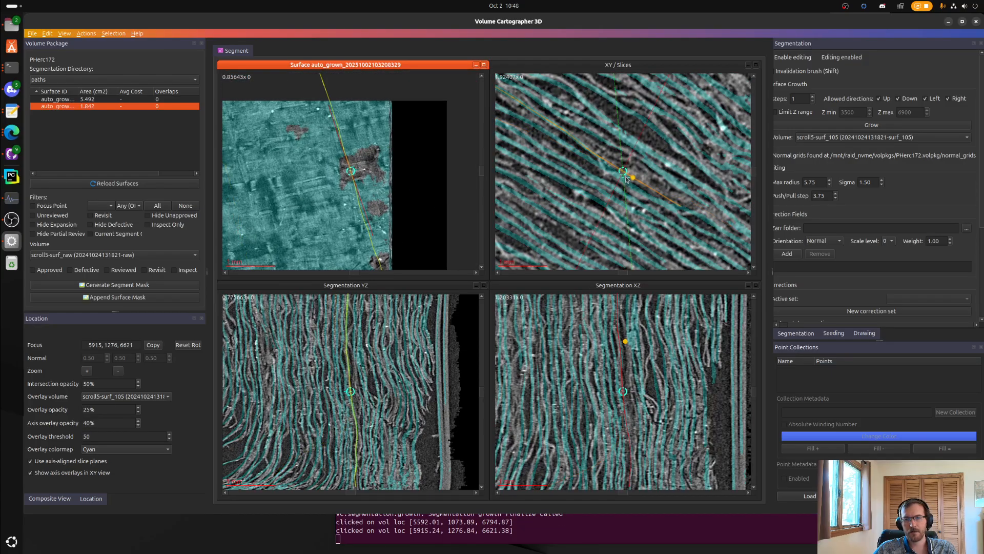
scroll(304, 191, up, 2)
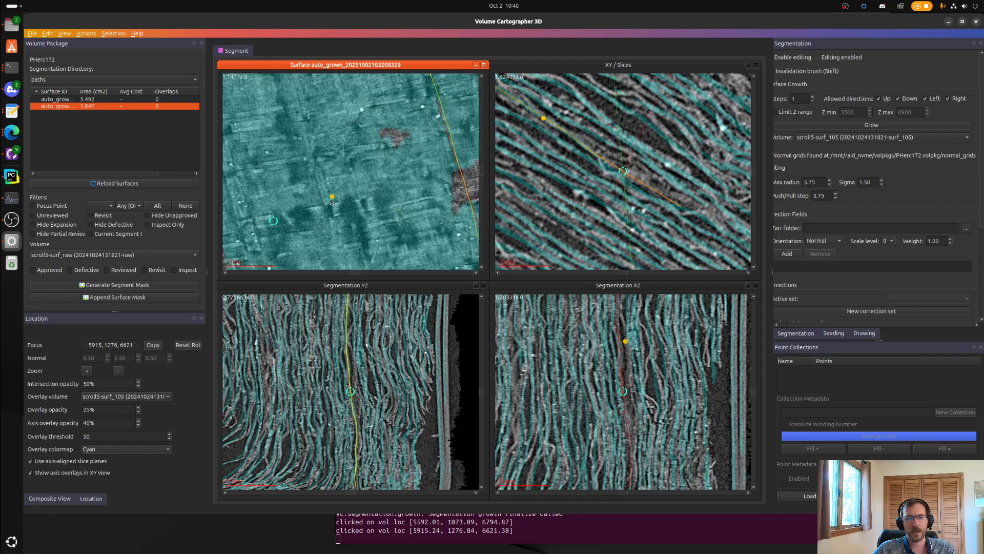
scroll(636, 408, up, 2)
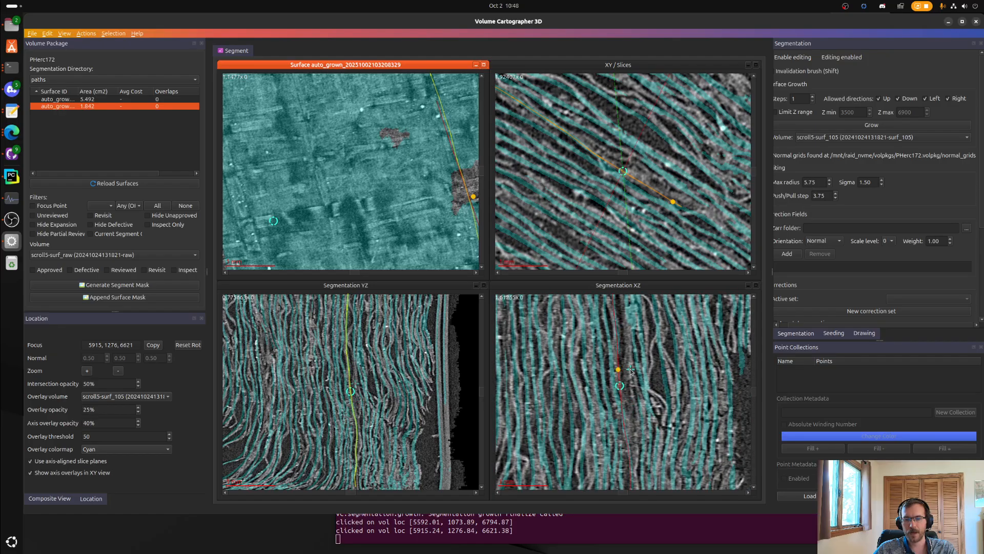
scroll(636, 409, down, 2)
right_drag(636, 407, 637, 404)
scroll(638, 403, up, 3)
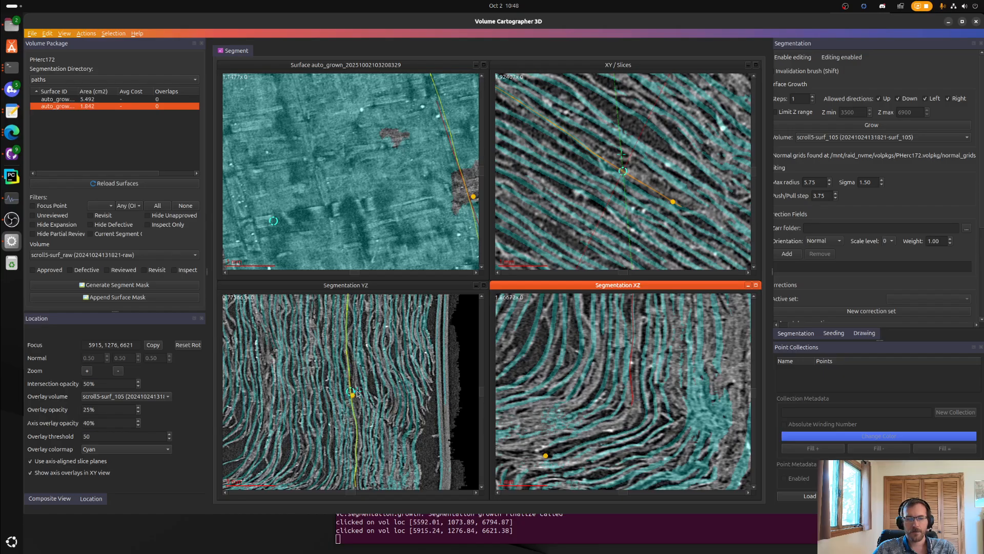
scroll(357, 392, up, 3)
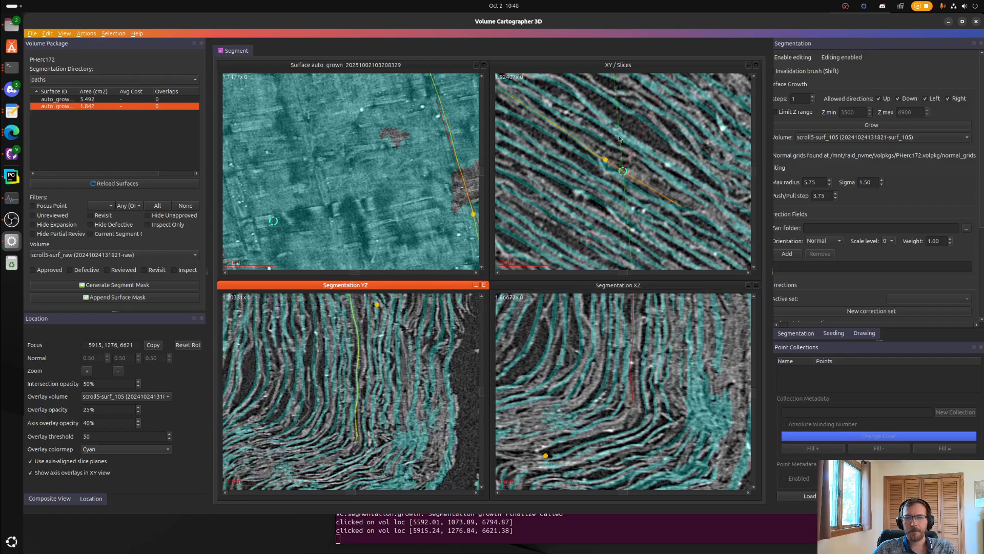
scroll(399, 159, down, 3)
right_drag(455, 134, 363, 155)
scroll(363, 156, up, 20)
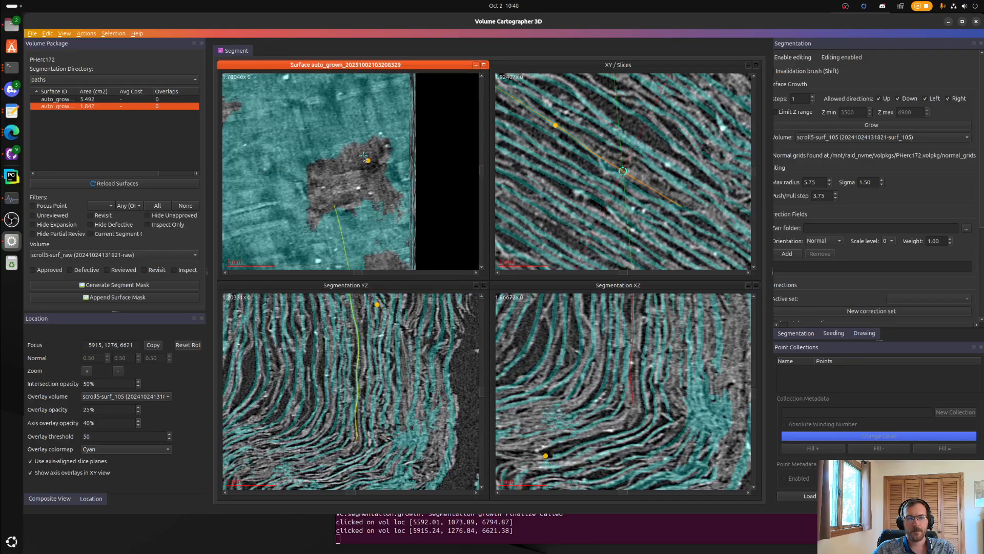
scroll(363, 155, down, 10)
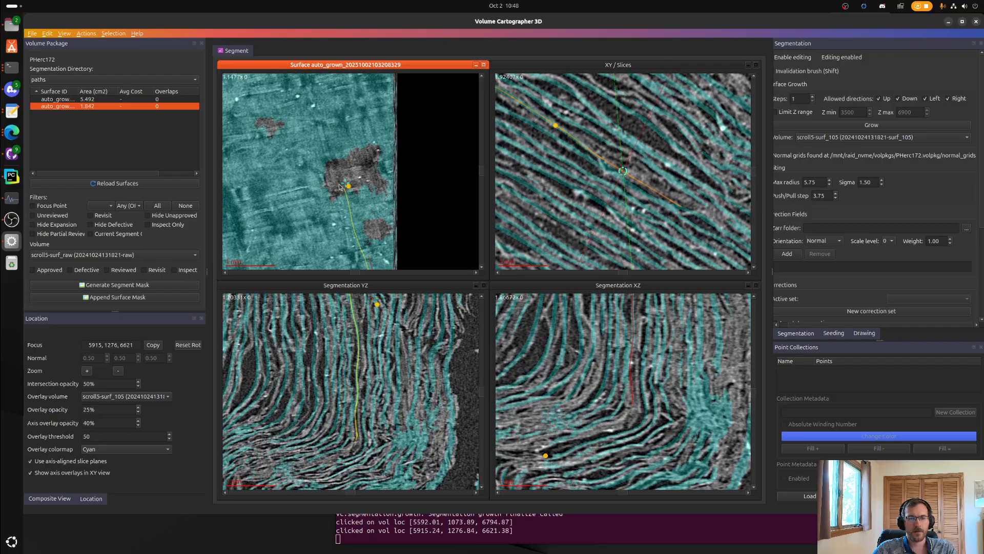
- Shift the surface along its normal with push/pull around the inner side of the large dark patch near the outer edge
key(a)
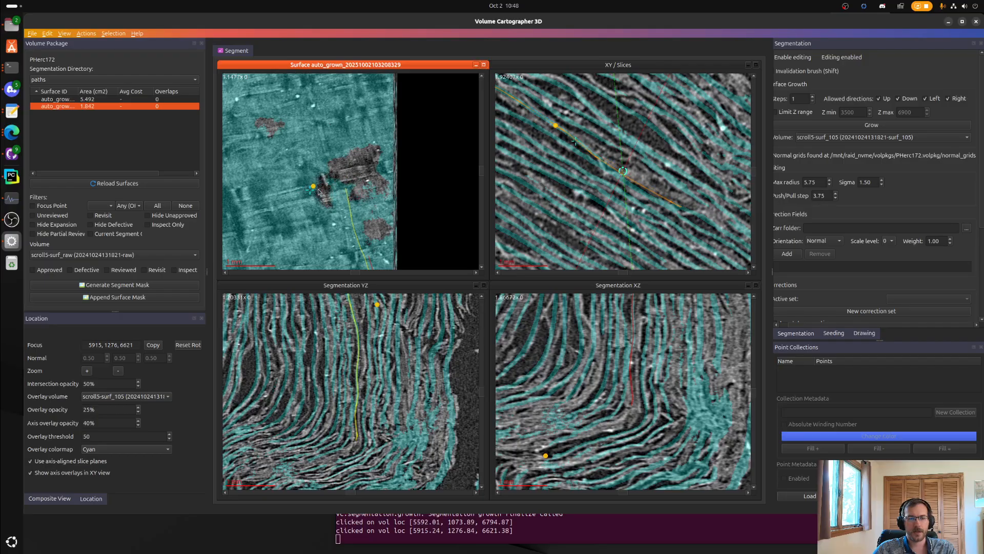
key(a)
key(a)
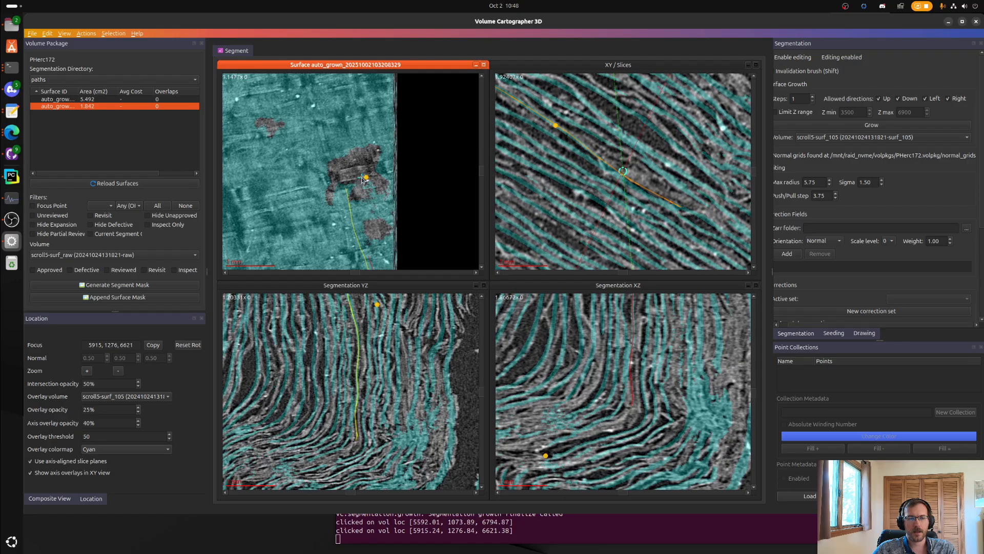
scroll(379, 171, up, 3)
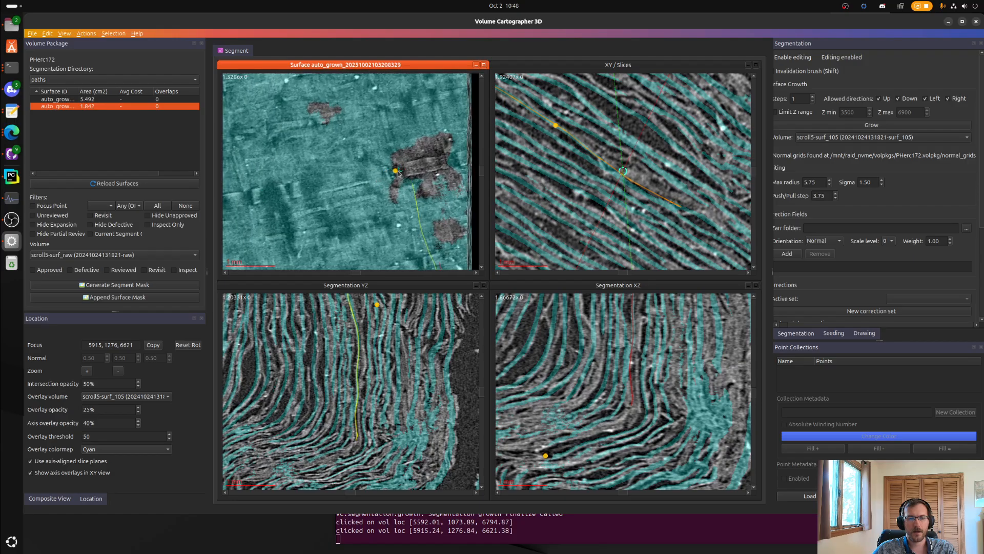
key(a)
key(a)
key(a)
key(a)
key(a)
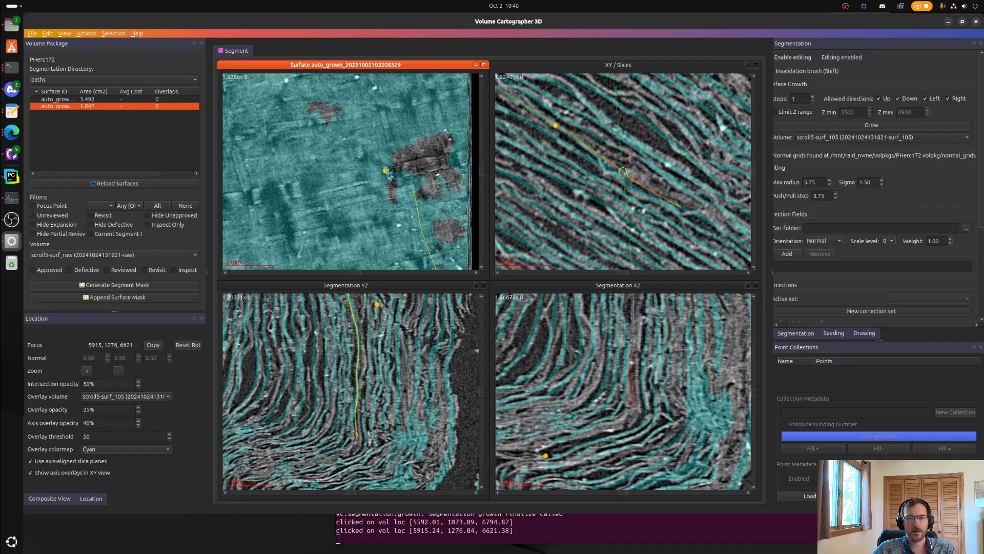
- Grow the adjusted surface by 1 step and set the growth steps to 10
right_drag(416, 163, 411, 188)
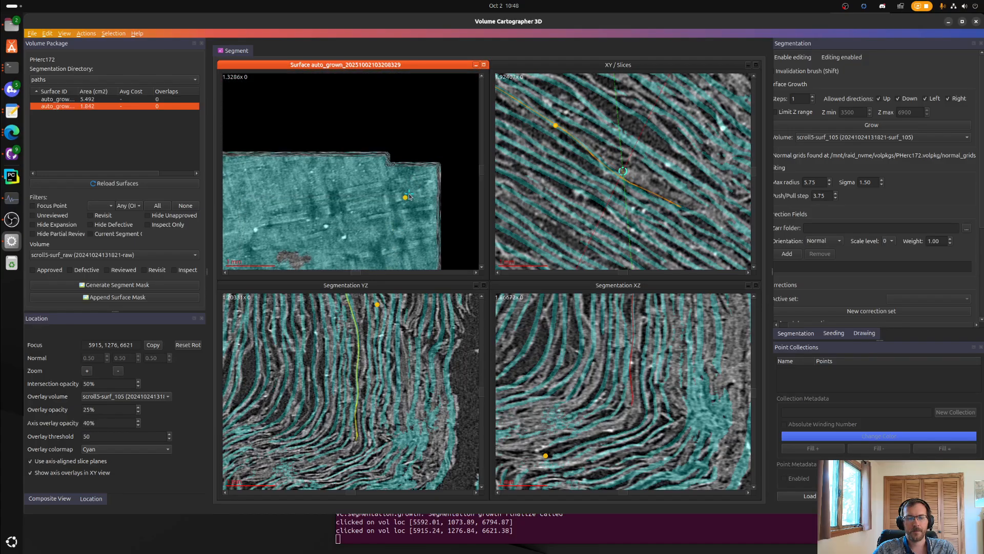
scroll(413, 190, down, 2)
right_drag(414, 191, 396, 185)
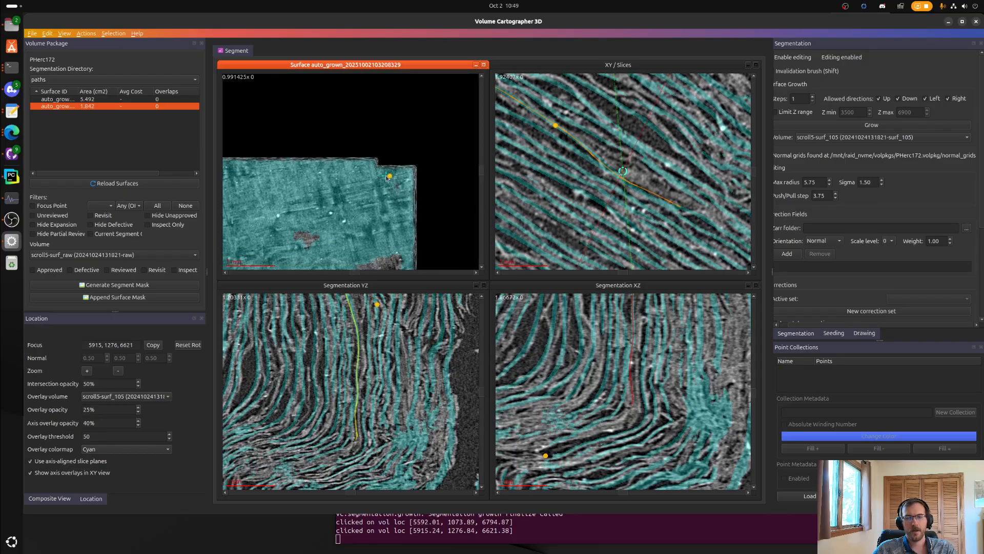
right_drag(377, 235, 365, 158)
key(ctrl+g)
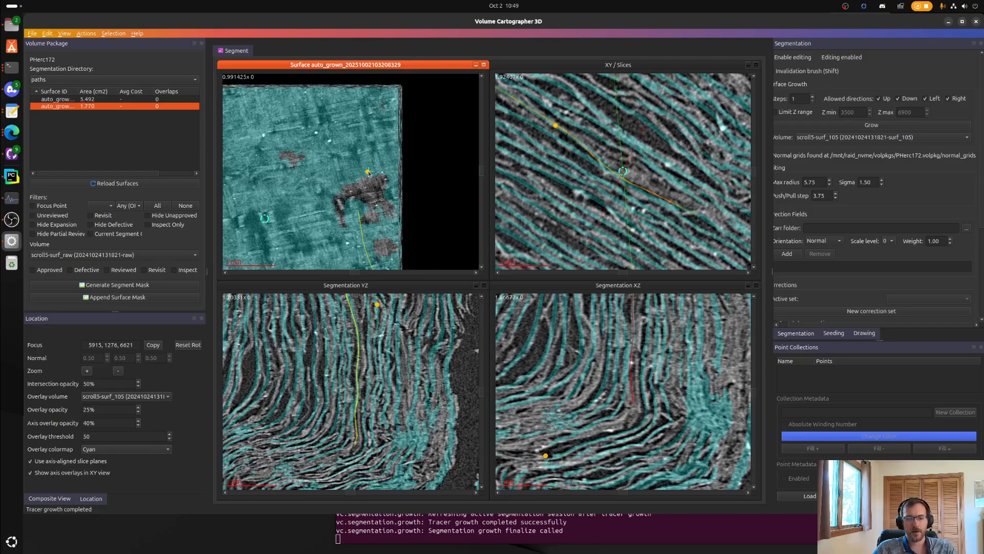
click(803, 101)
text(0)
key(Return)
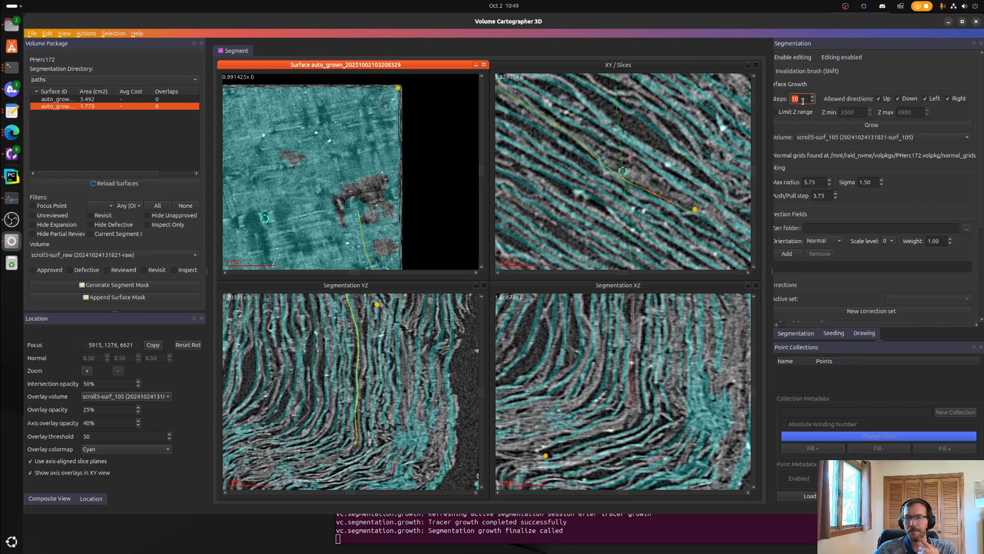
- Grow the surface by 10 steps and examine the tangled region near the lower outer corner in the surface view and slices
click(846, 125)
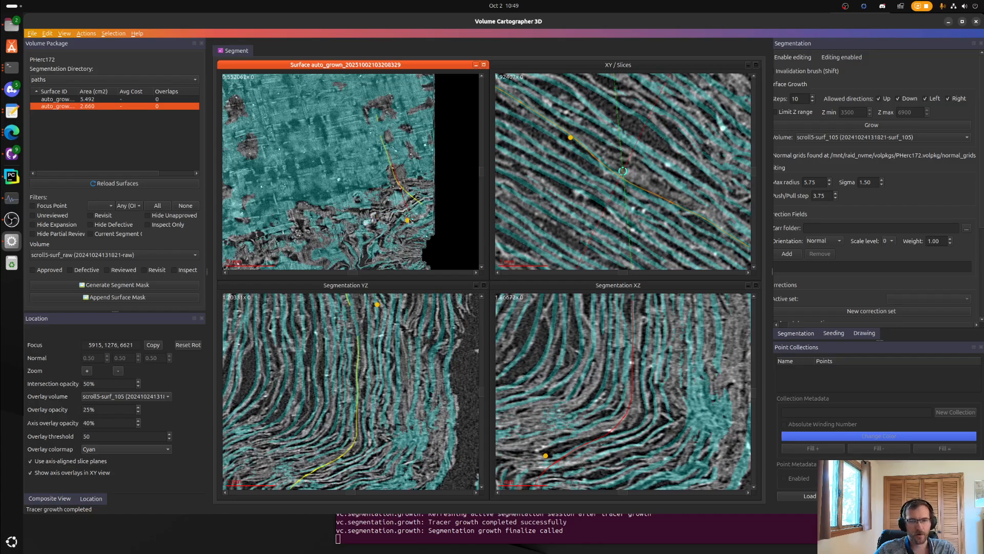
click(401, 229)
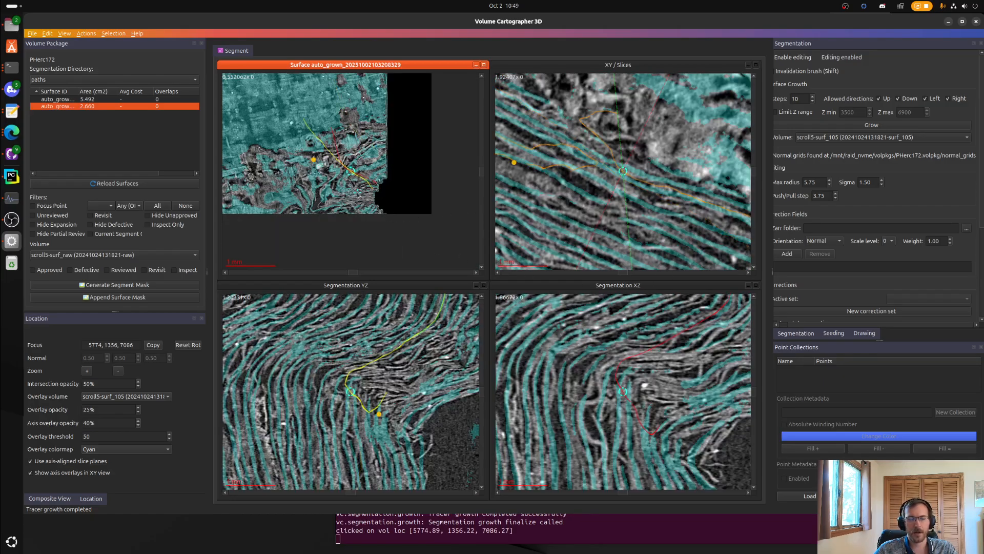
scroll(357, 203, up, 2)
scroll(358, 202, down, 5)
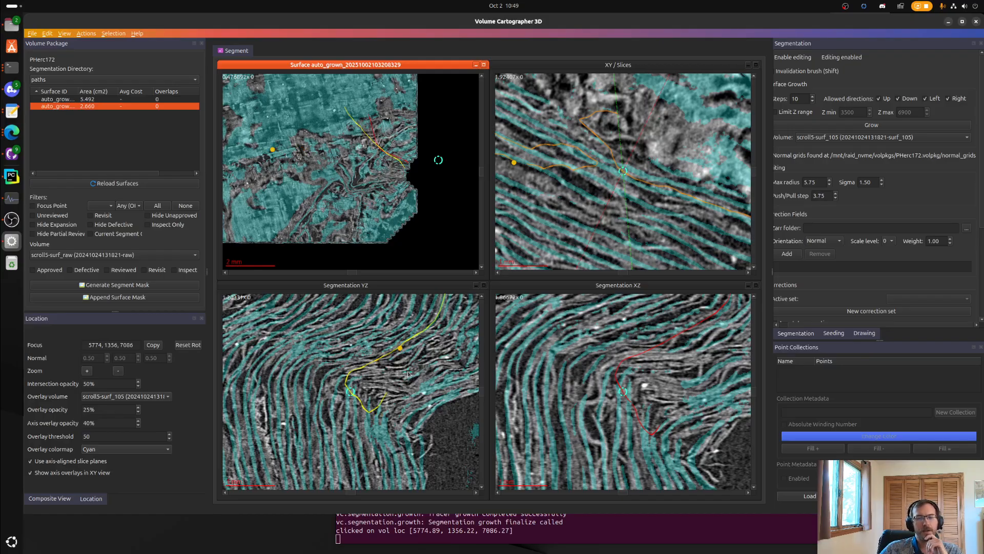
scroll(383, 229, up, 4)
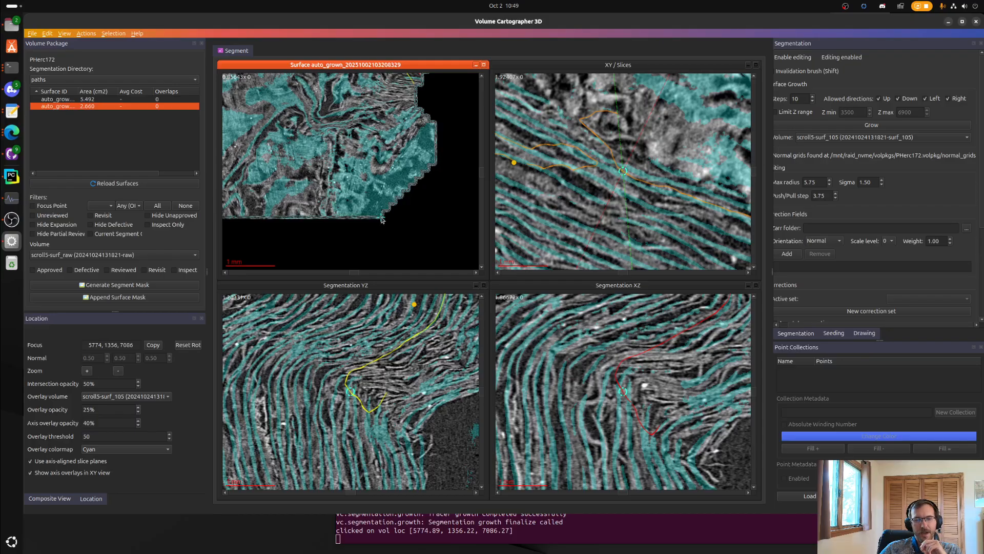
scroll(392, 168, down, 3)
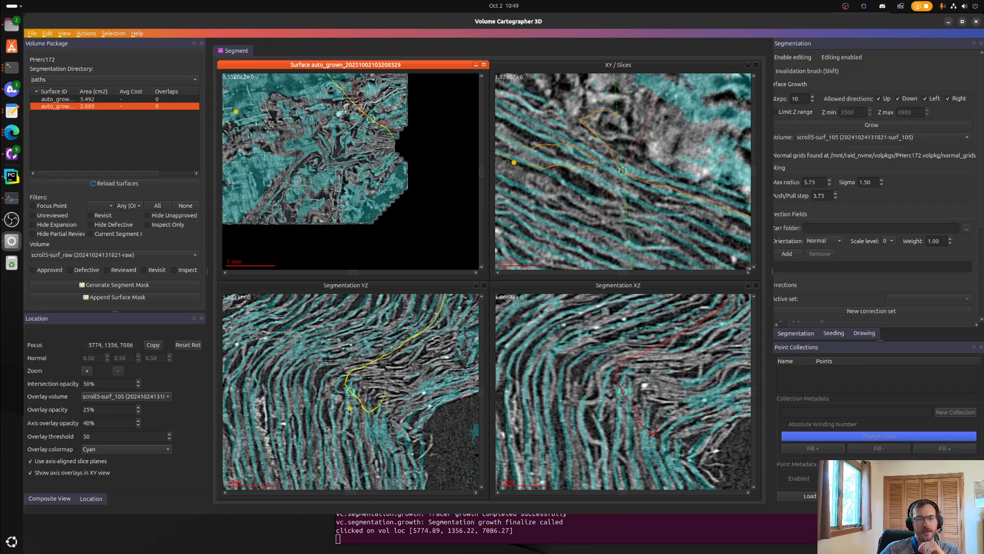
- Review the patchy area along the surface's outer right edge and grow the surface further in that direction
right_drag(380, 156, 373, 208)
right_drag(374, 123, 367, 185)
scroll(358, 153, up, 3)
right_drag(358, 150, 395, 169)
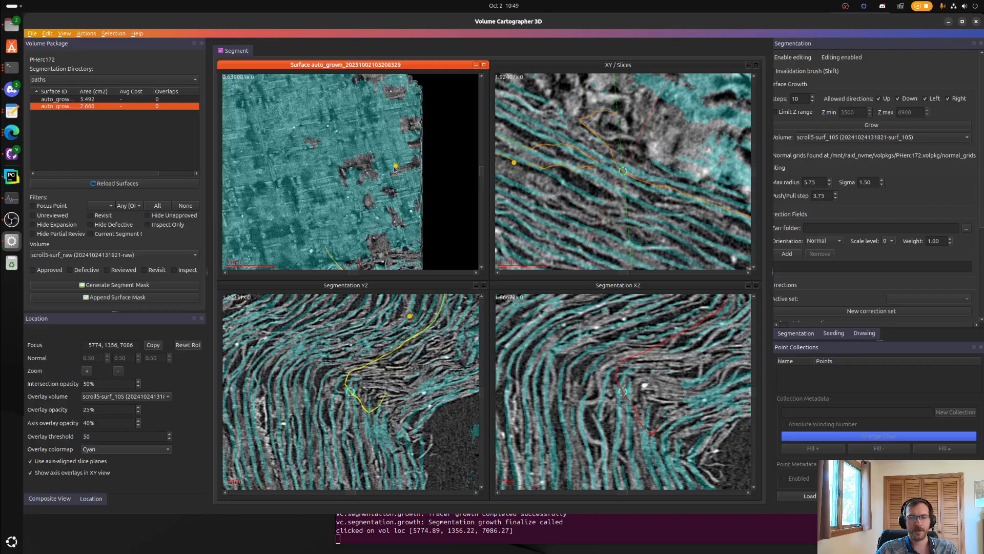
key(4)
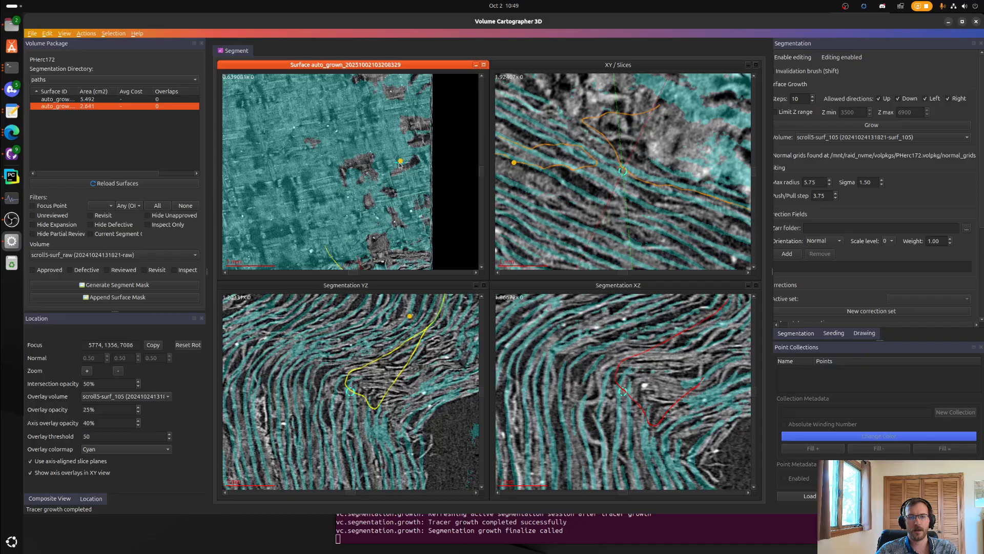
- Focus on the surface's pointed left end and grow the surface outward there
scroll(405, 166, down, 6)
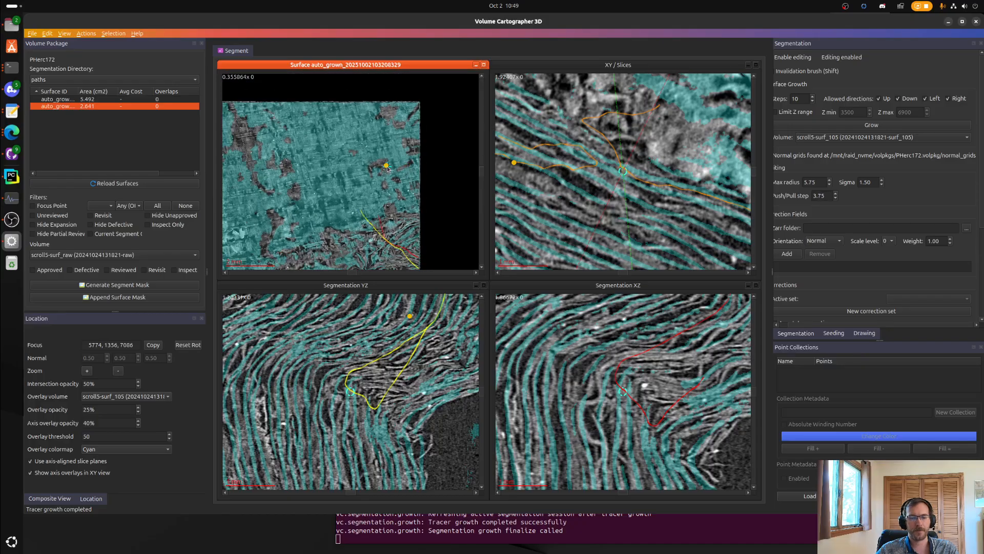
click(345, 186)
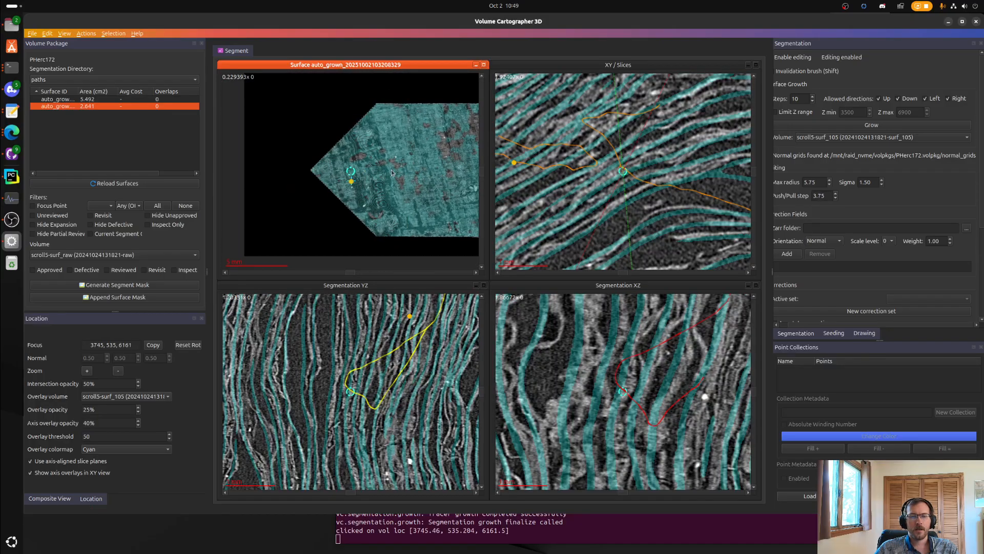
scroll(311, 173, up, 8)
right_drag(252, 185, 339, 194)
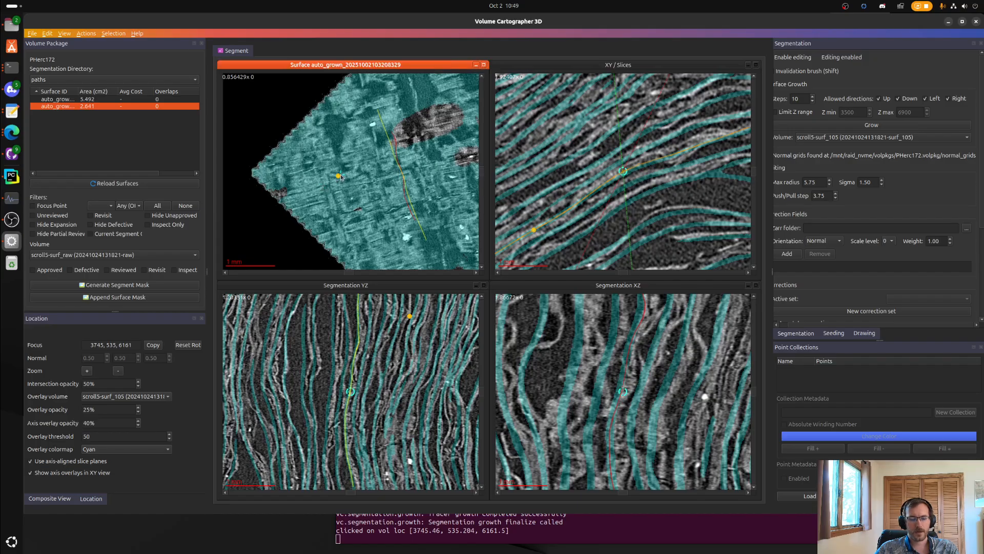
key(ctrl+g)
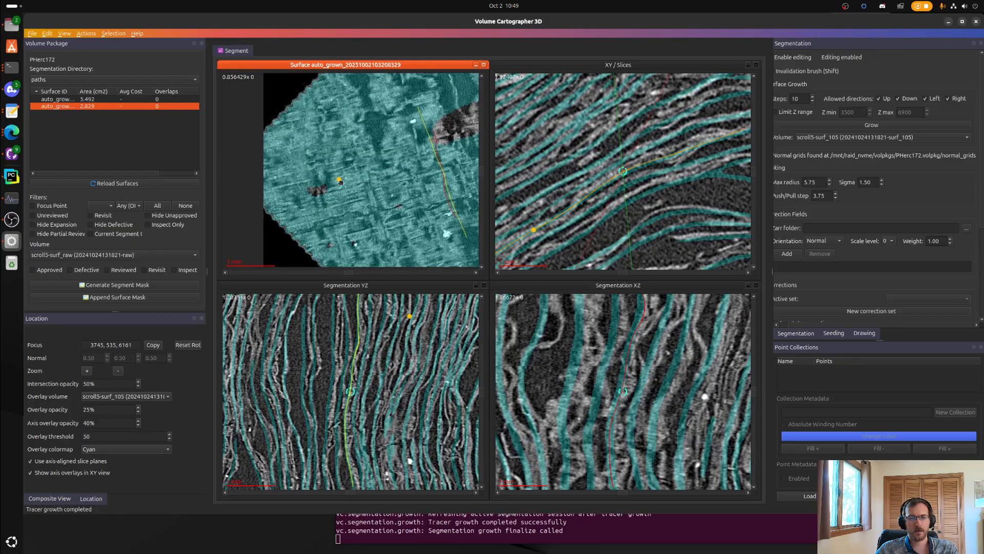
- Examine the small dark patch near the pointed left end and follow the sheet in the YZ and XZ slices
click(350, 170)
scroll(366, 156, up, 12)
ctrl+click(357, 106)
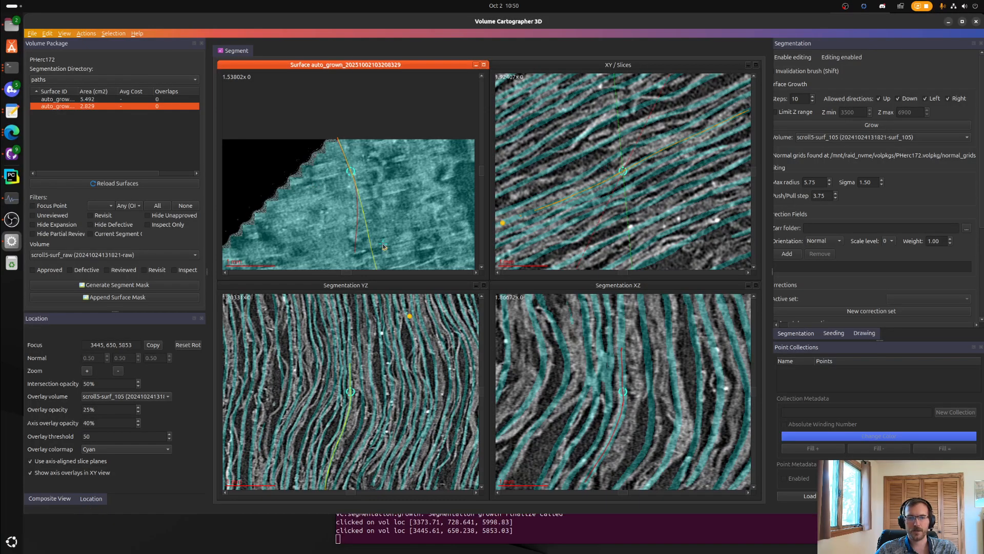
right_drag(383, 245, 353, 170)
ctrl+click(371, 212)
right_drag(385, 323, 362, 418)
scroll(368, 377, up, 6)
scroll(700, 464, down, 9)
right_drag(700, 464, 597, 365)
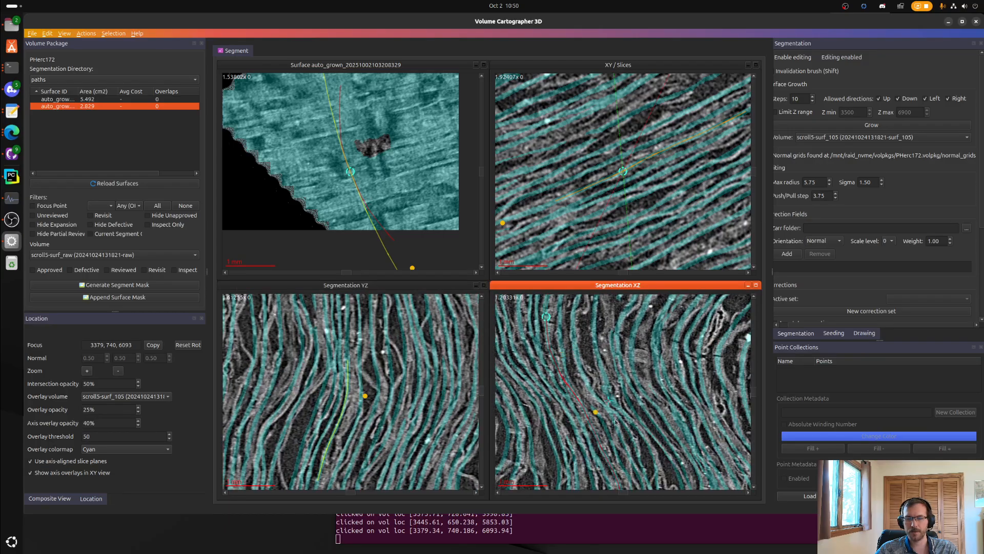
scroll(575, 354, down, 6)
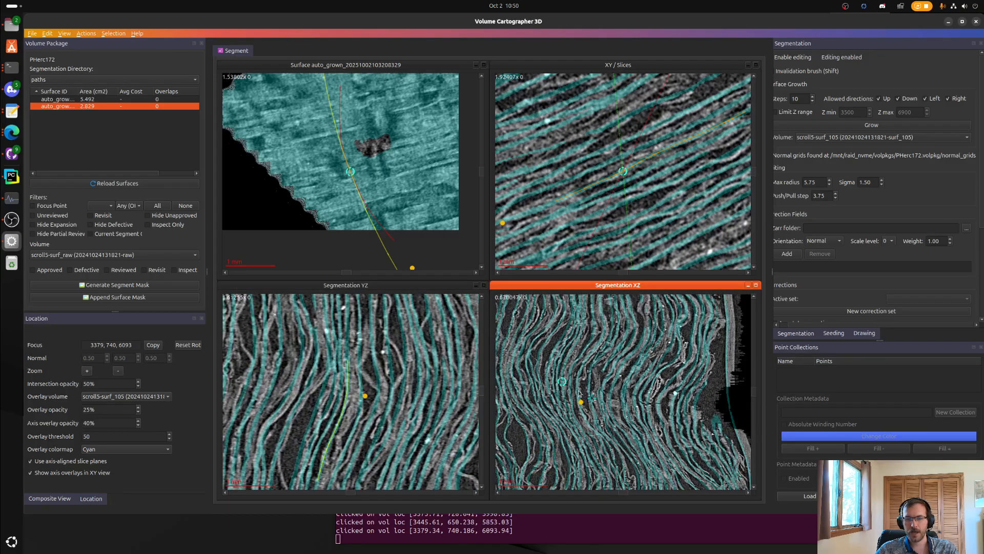
scroll(585, 357, up, 5)
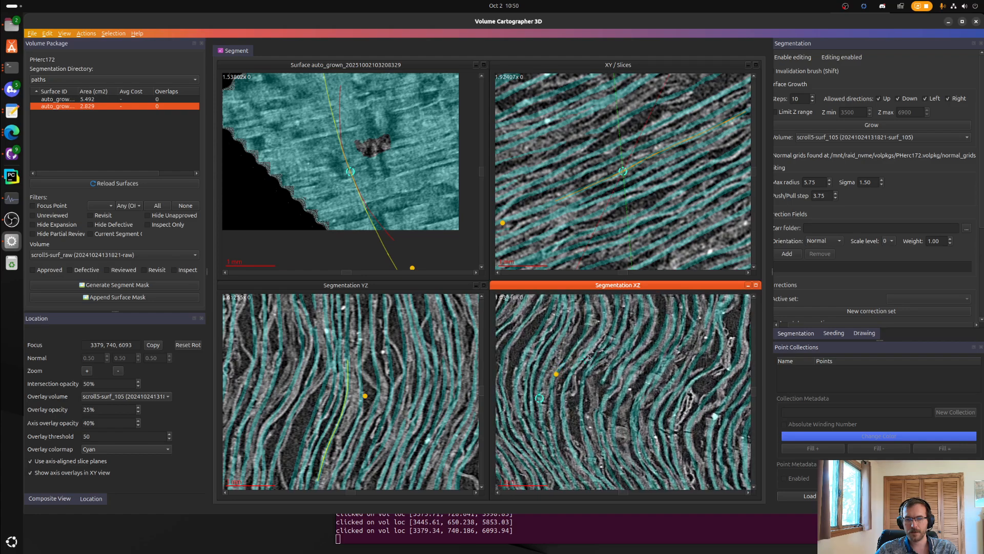
- Create a new correction set with points along the sheet in the XZ slice and grow the surface by 1 step
key(t)
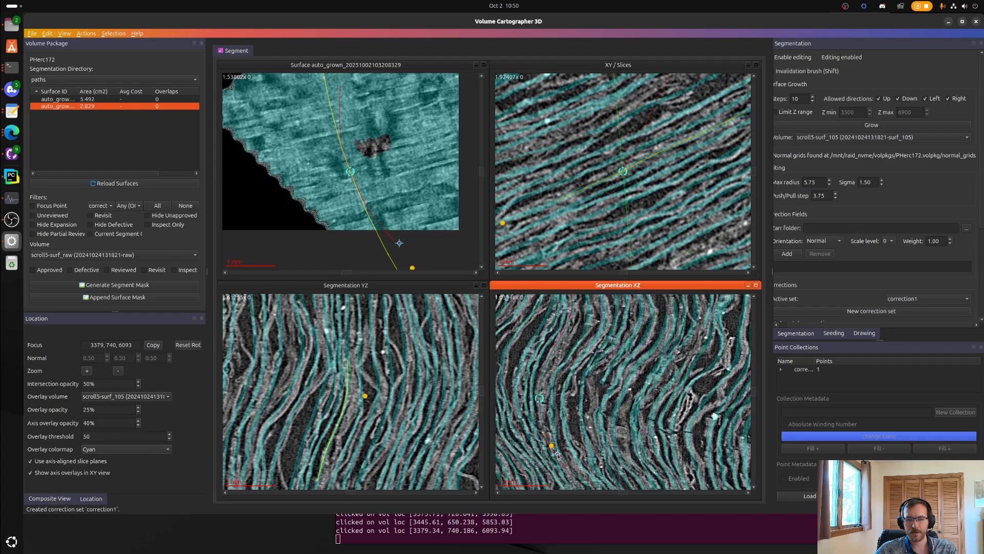
click(554, 429)
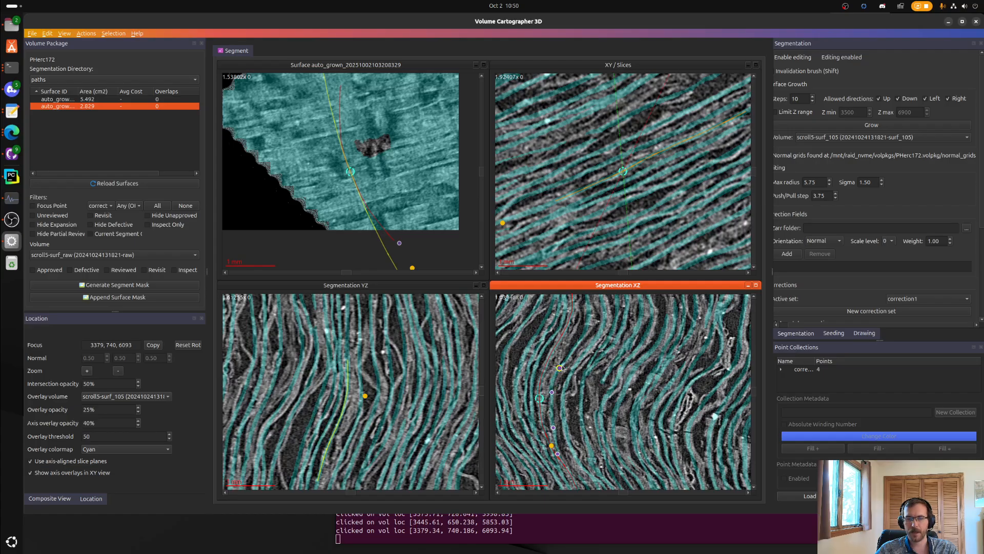
click(560, 368)
click(586, 302)
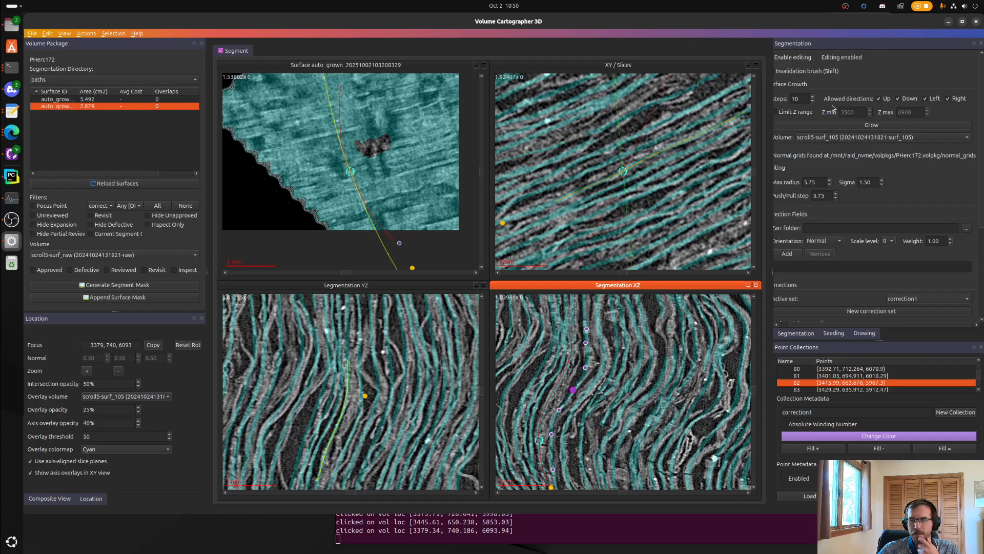
scroll(806, 100, down, 7)
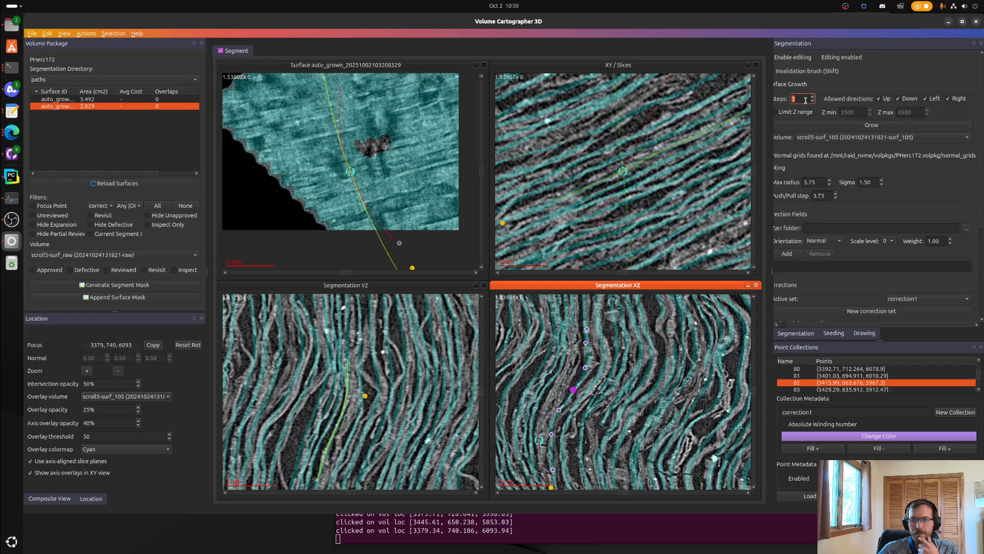
click(828, 125)
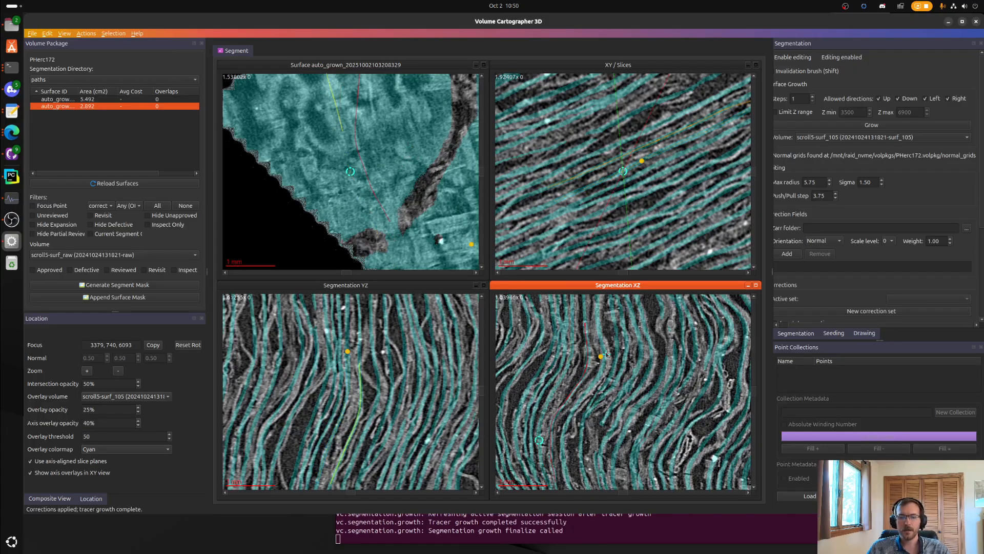
- Focus on the dark band beside the corrected area, add a new set of seven correction points in the XY slice, and grow by 1 step
click(435, 135)
click(388, 162)
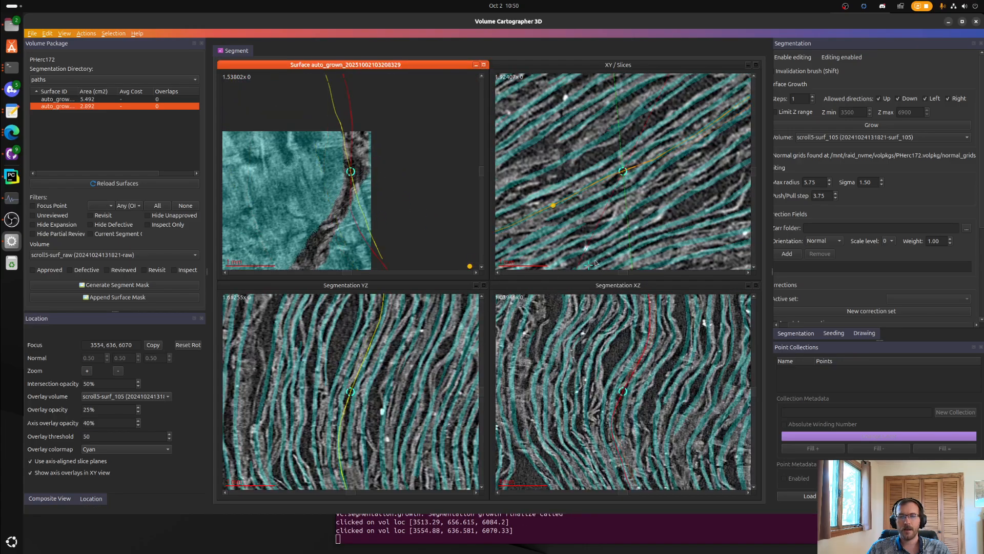
scroll(634, 192, down, 5)
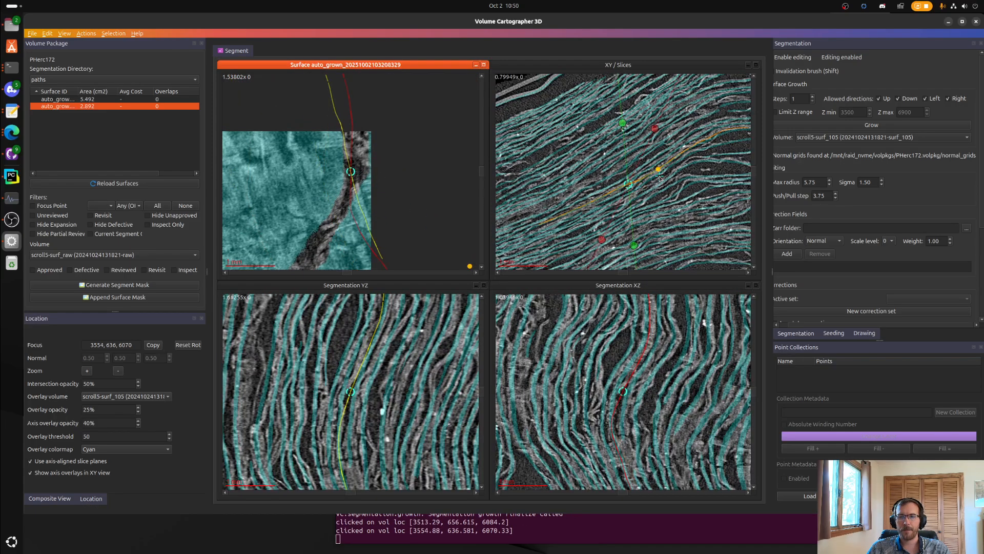
scroll(666, 169, up, 5)
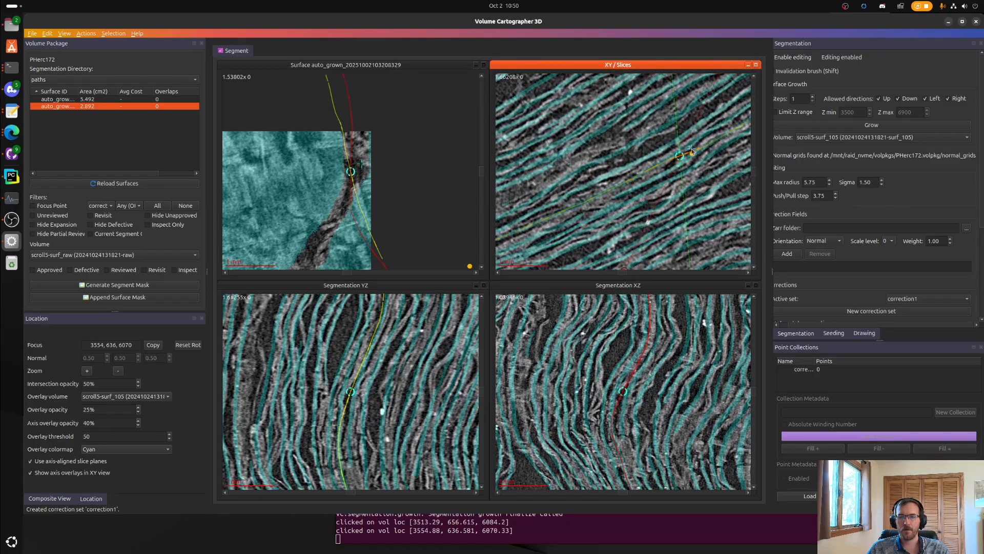
click(664, 172)
click(642, 185)
double_click(564, 221)
click(538, 236)
right_drag(542, 223, 634, 197)
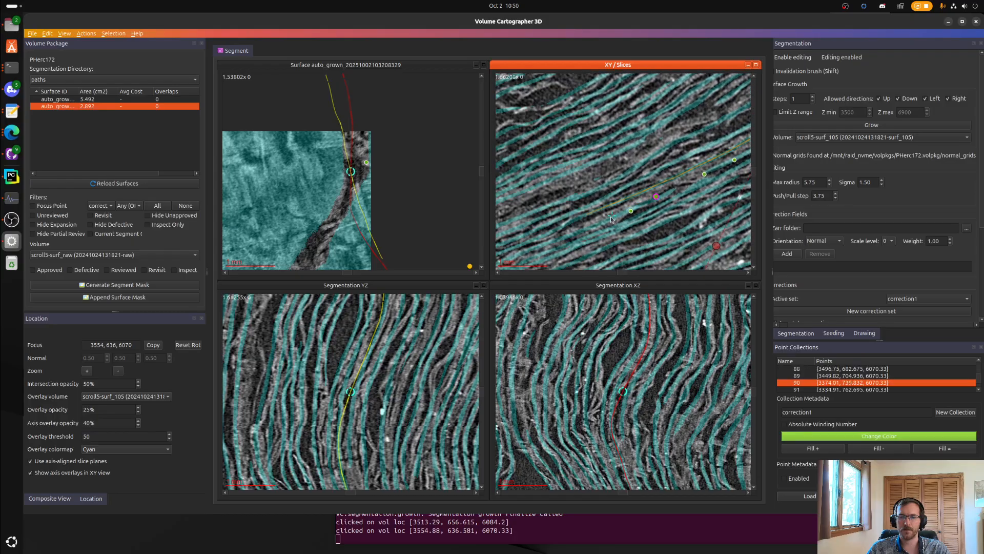
click(837, 125)
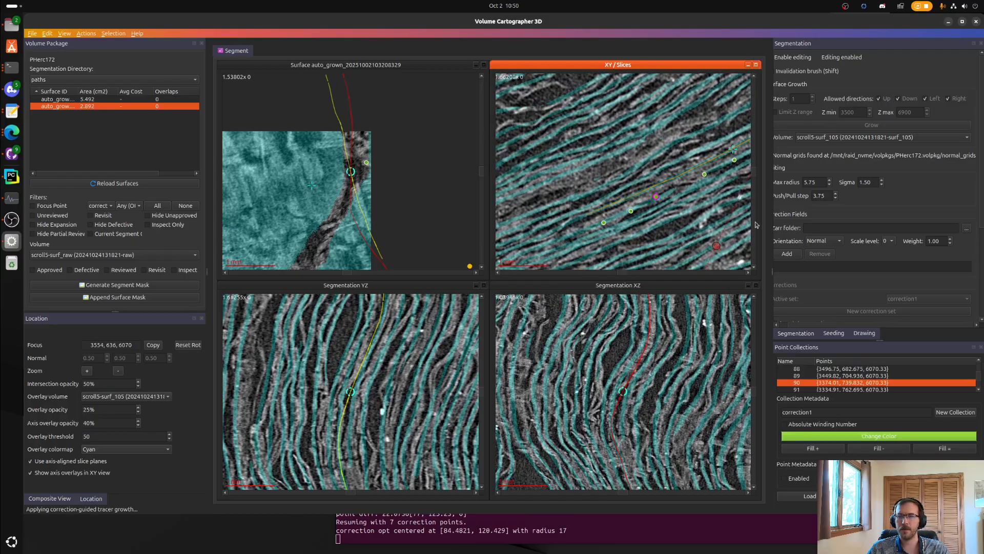
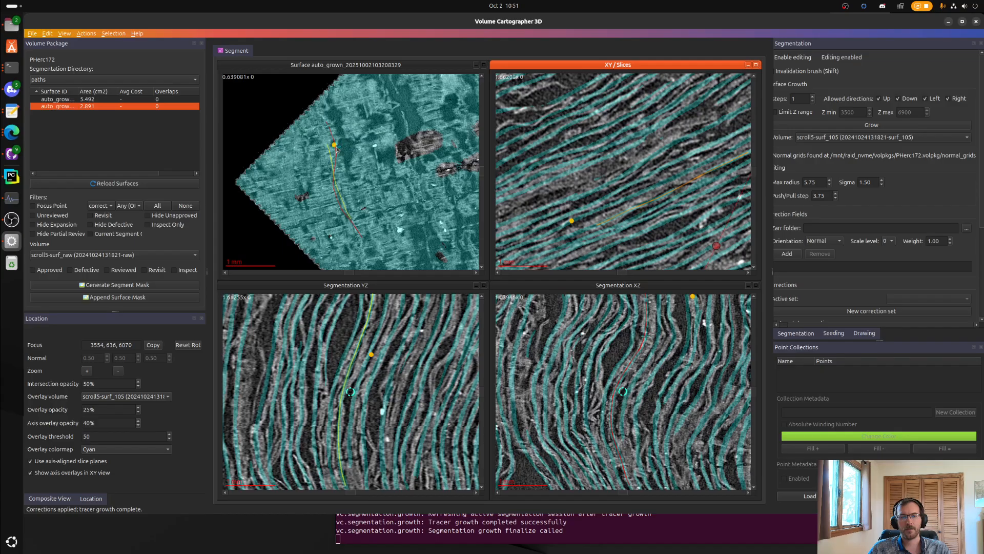
- Focus on the corrected left end, hide the cyan volume overlay, and inspect the bare papyrus texture around the tip
click(308, 157)
scroll(373, 176, up, 3)
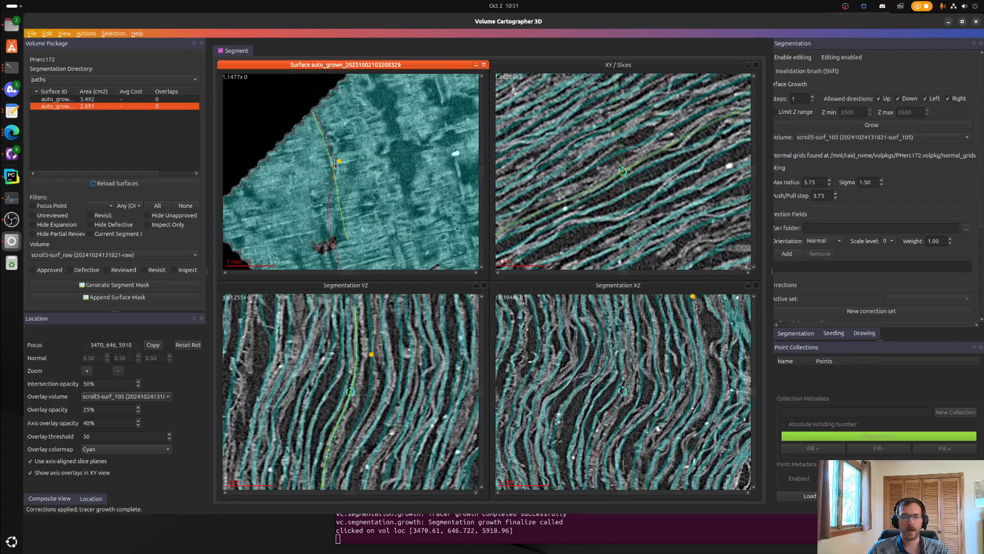
key(space)
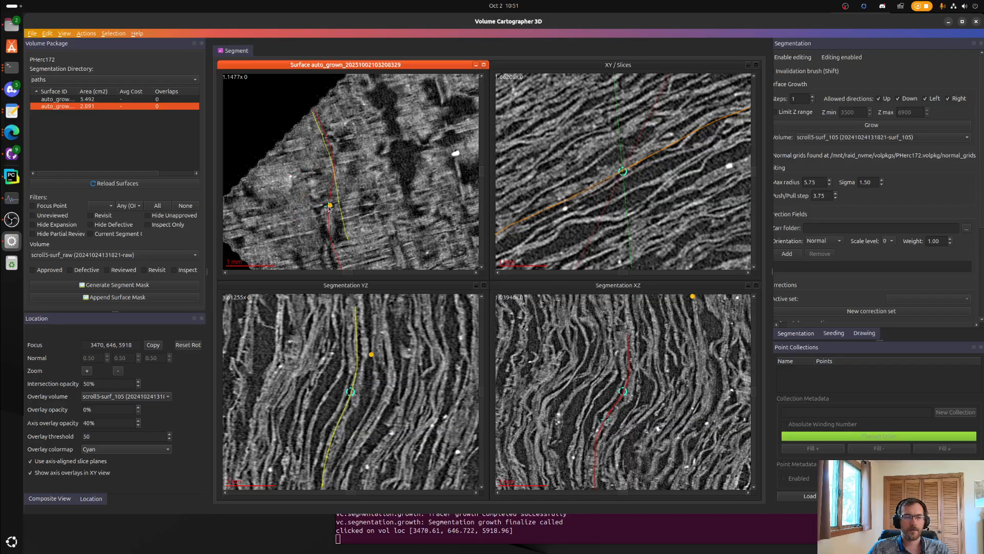
right_drag(341, 221, 404, 128)
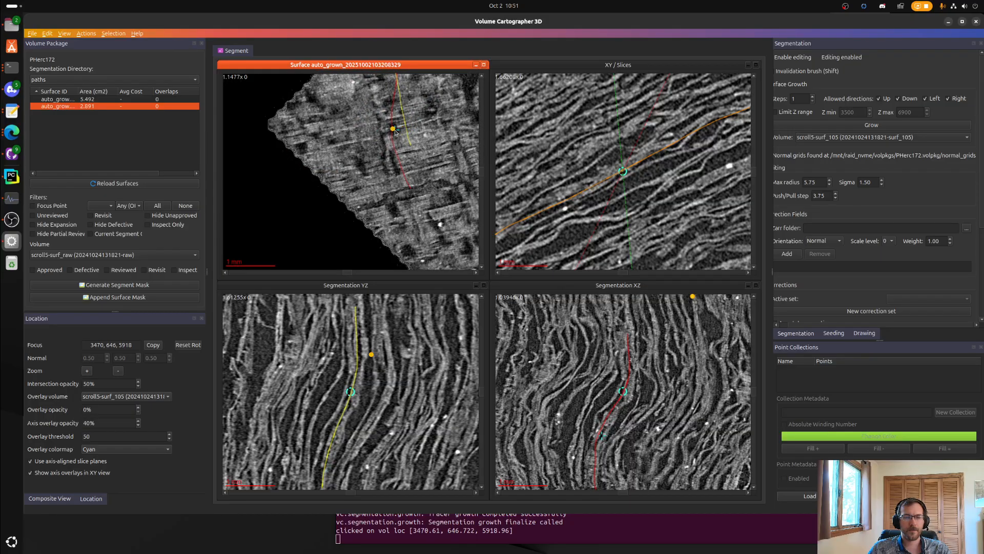
scroll(387, 133, up, 2)
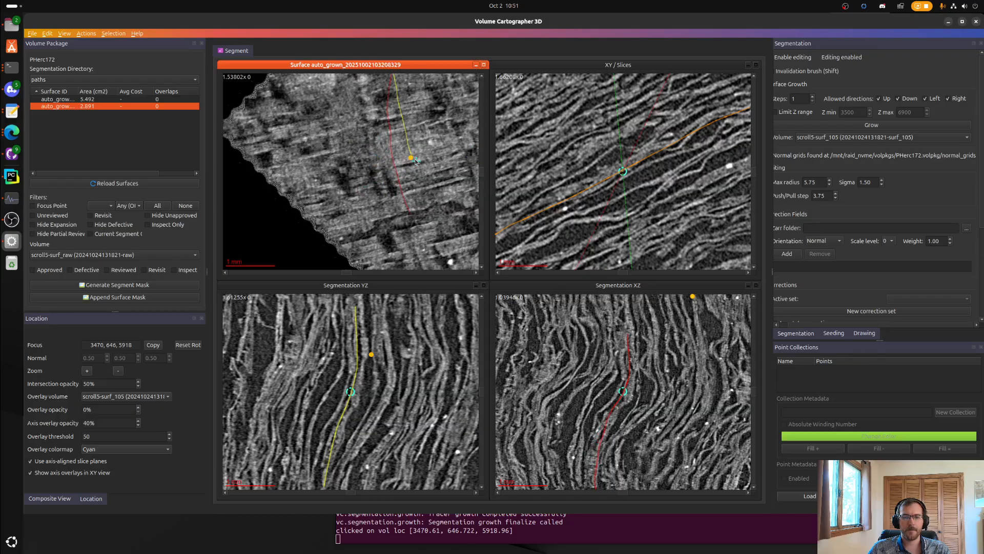
scroll(363, 135, down, 2)
scroll(362, 132, down, 7)
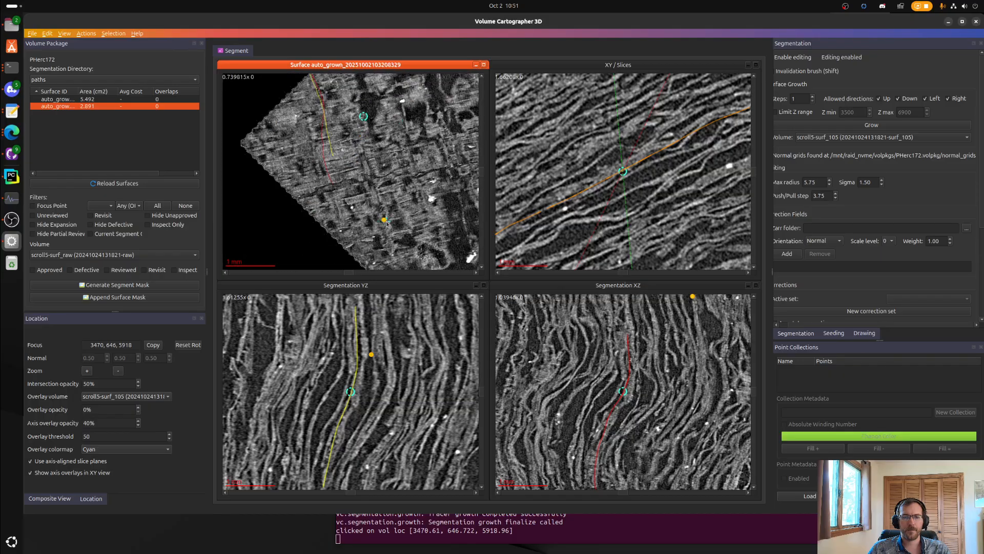
scroll(376, 183, down, 4)
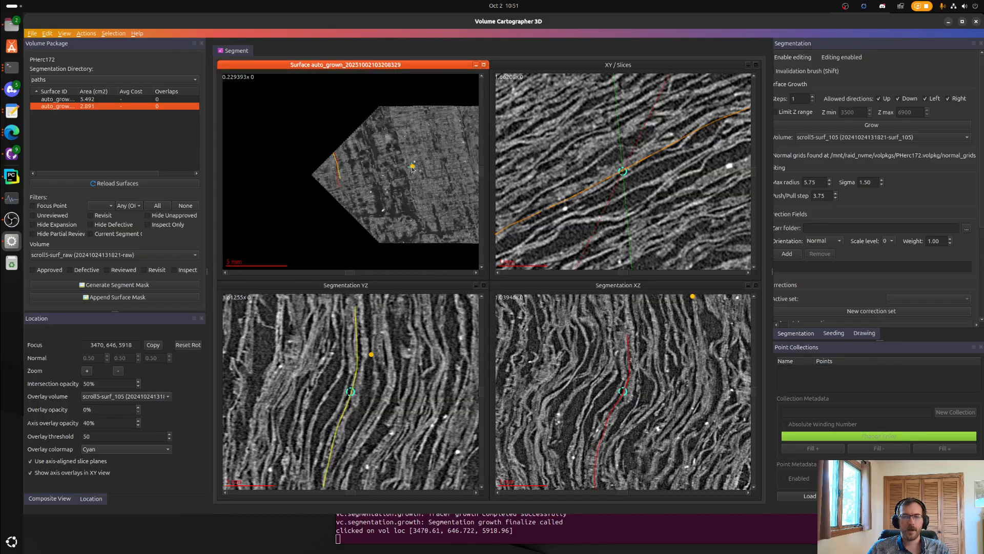
- Refocus farther inside the surface and check the trace's path in the XY slice and the papyrus texture in the surface view
click(351, 171)
scroll(580, 151, down, 6)
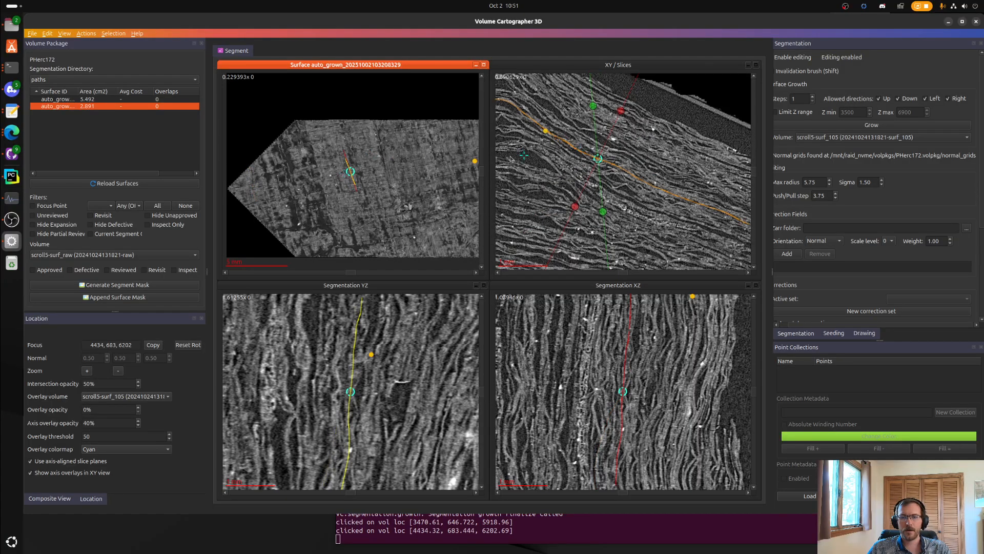
scroll(371, 147, down, 5)
right_drag(412, 167, 352, 169)
scroll(352, 169, up, 5)
scroll(353, 171, up, 4)
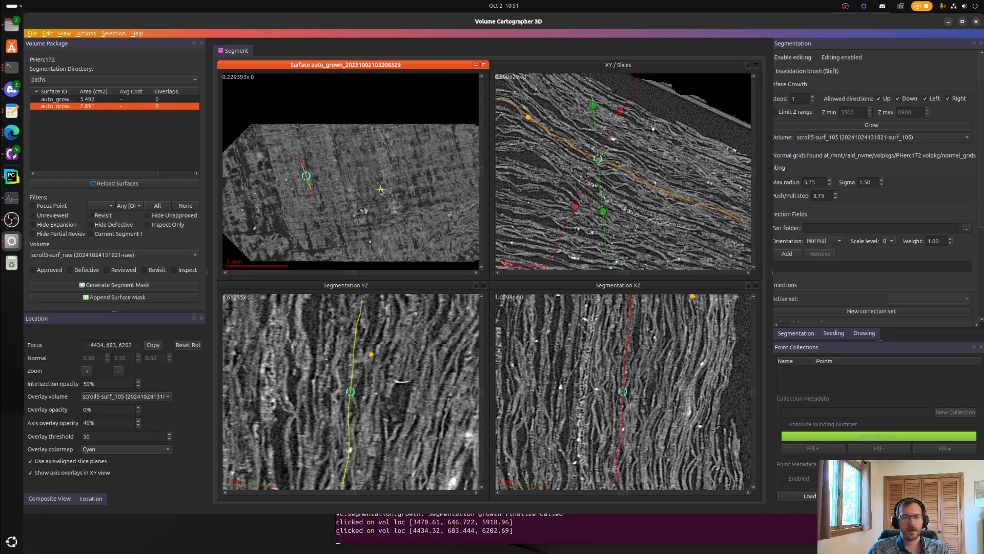
scroll(348, 185, up, 5)
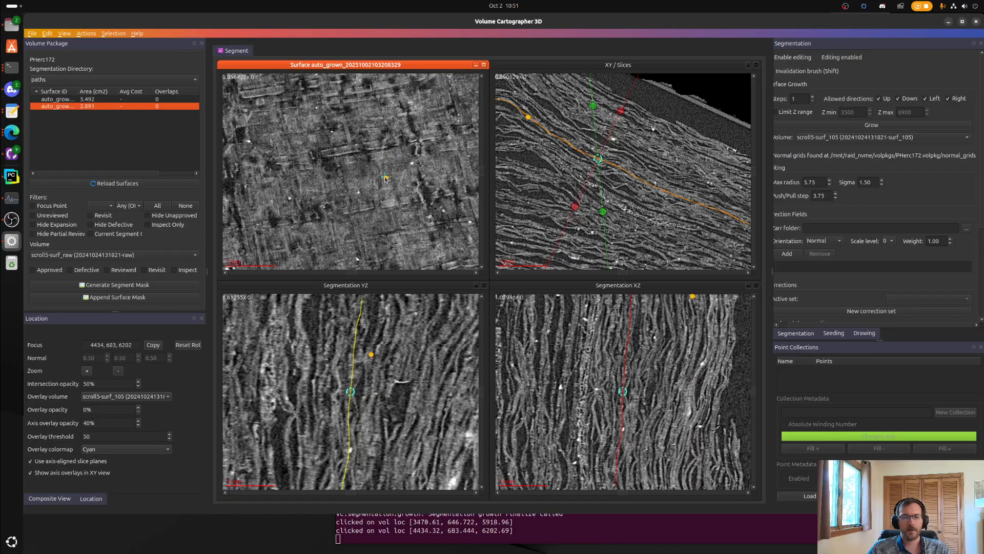
- Inspect the papyrus texture across the surface and refocus beside the bright damaged patch to check the trace in the slices
right_drag(423, 135, 338, 158)
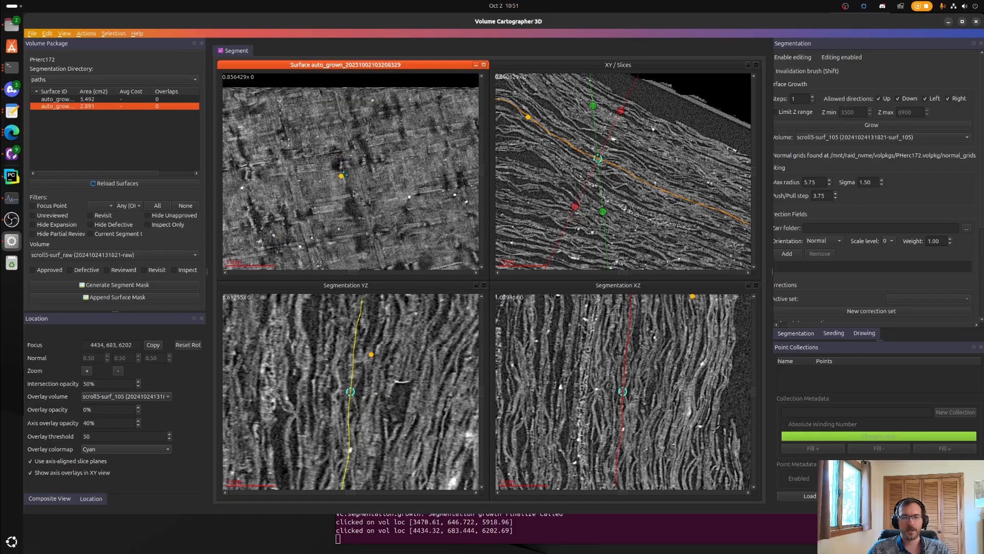
right_drag(362, 210, 397, 185)
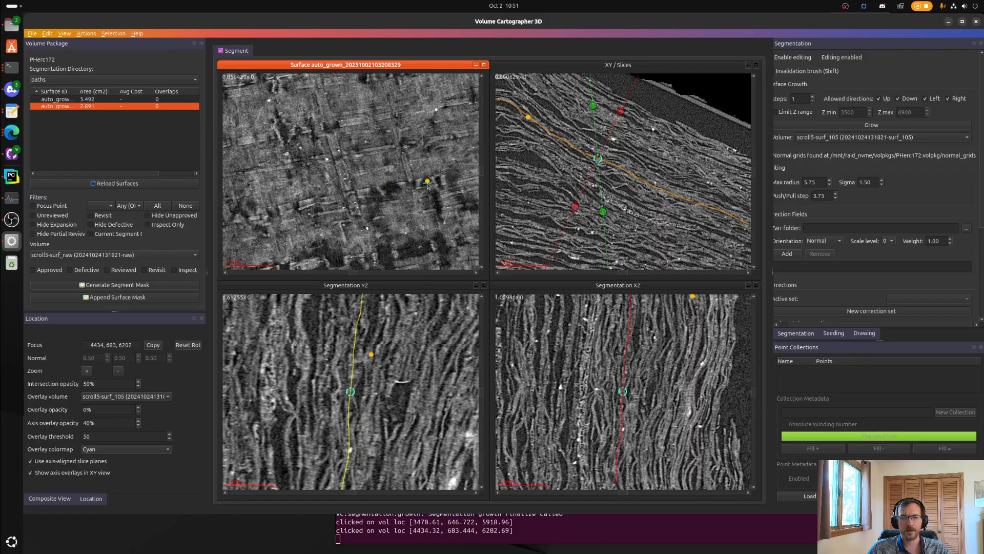
right_drag(264, 198, 384, 177)
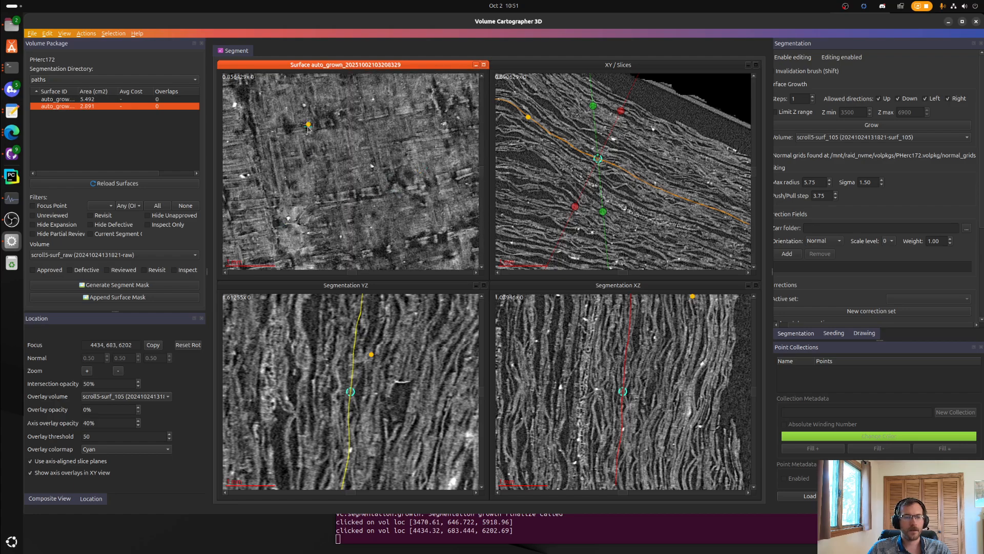
scroll(356, 174, down, 2)
mouse_move(297, 184)
right_down()
mouse_move(334, 162)
mouse_move(339, 124)
right_up()
right_drag(361, 178, 344, 121)
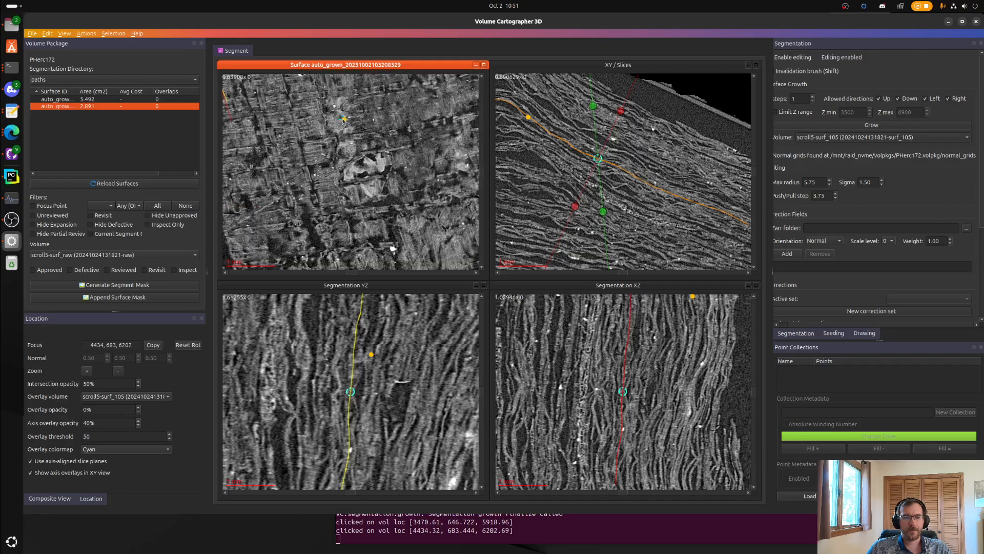
click(341, 156)
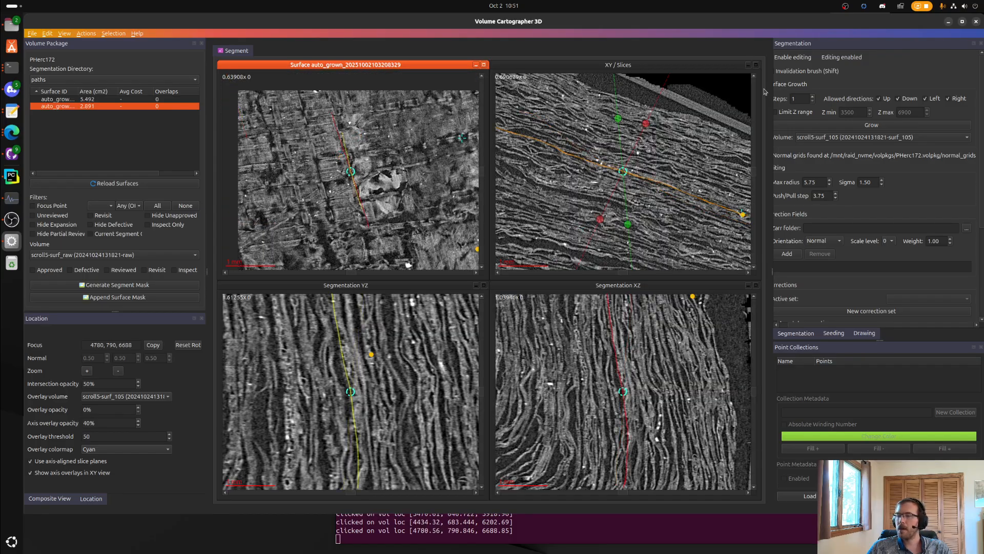
click(114, 79)
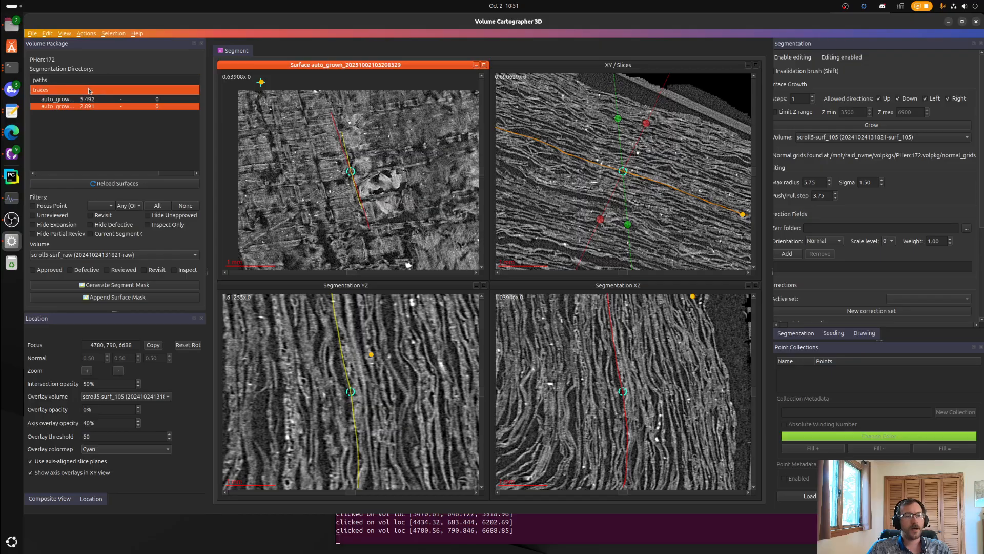
click(123, 89)
click(148, 93)
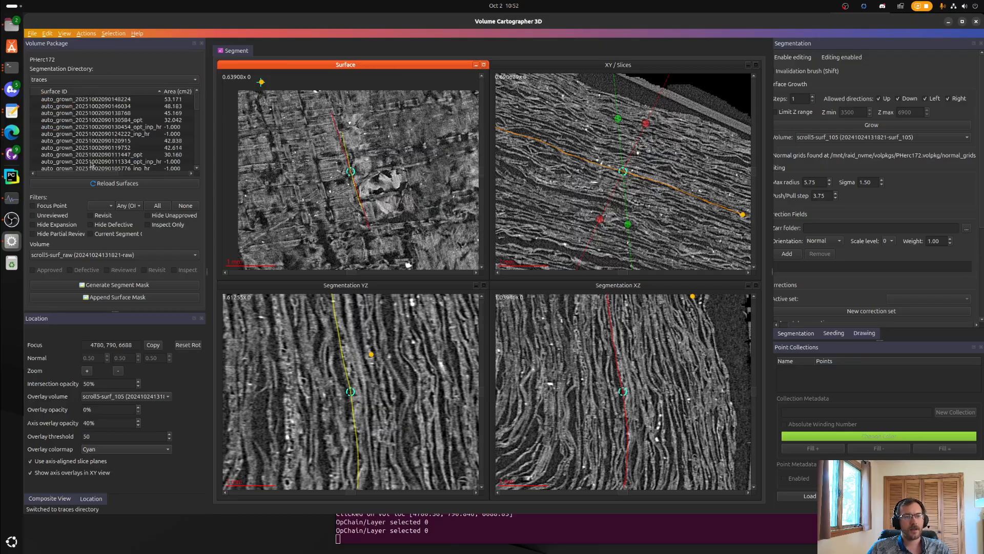
click(139, 113)
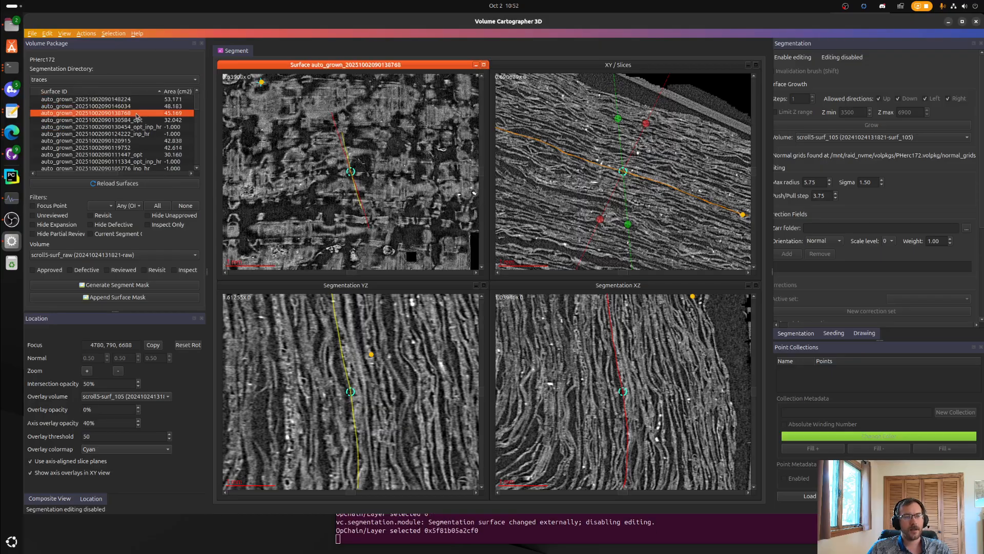
click(123, 81)
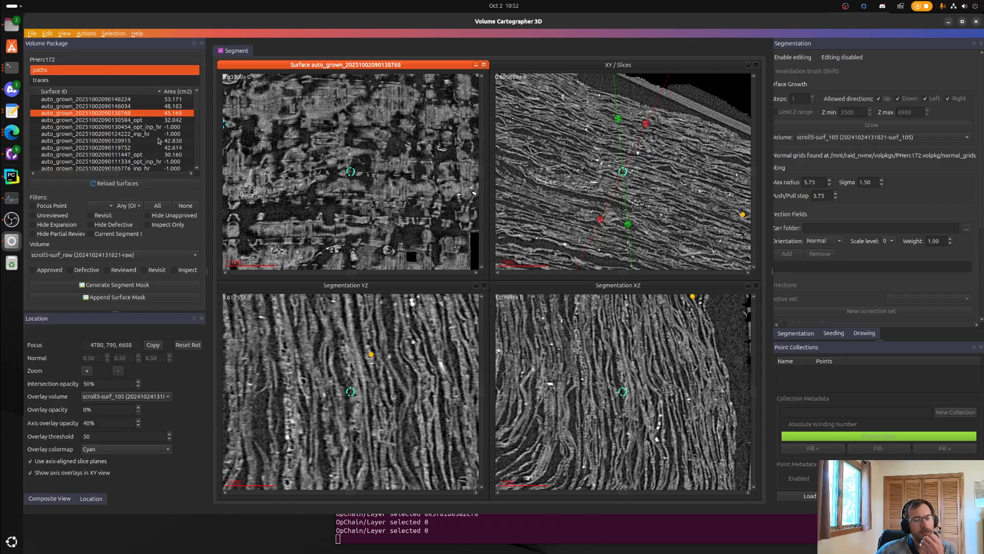
- Relaunch Volume Cartographer from the terminal with build/bin/VC3D and reopen the recent package PHerc172.volpkg
key(Up)
key(Return)
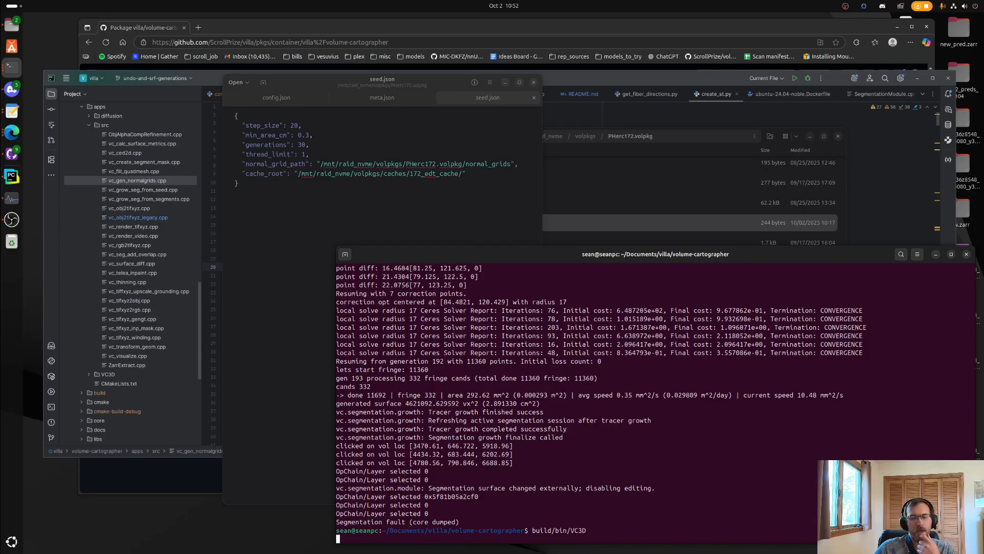
click(30, 31)
mouse_move(102, 51)
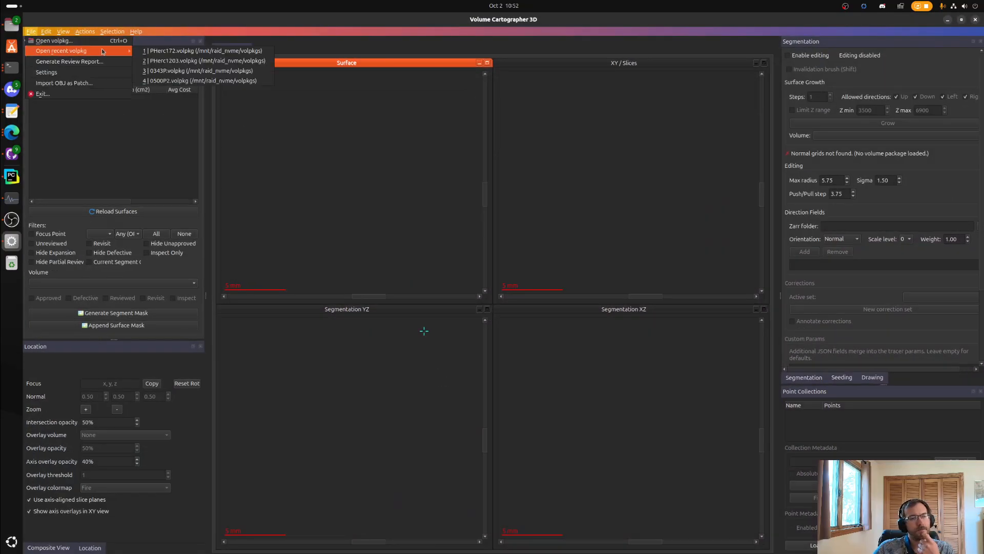
click(186, 51)
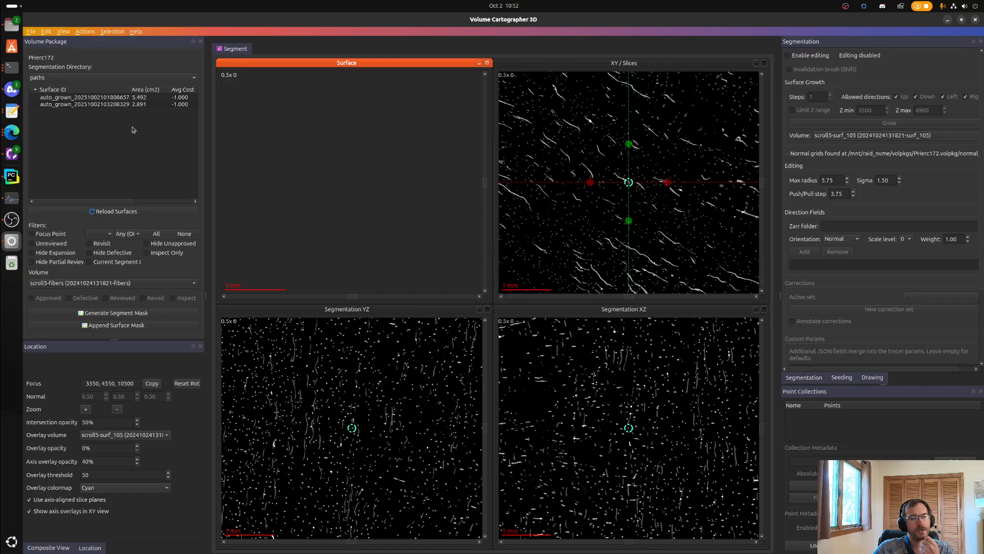
click(133, 105)
right_click(130, 106)
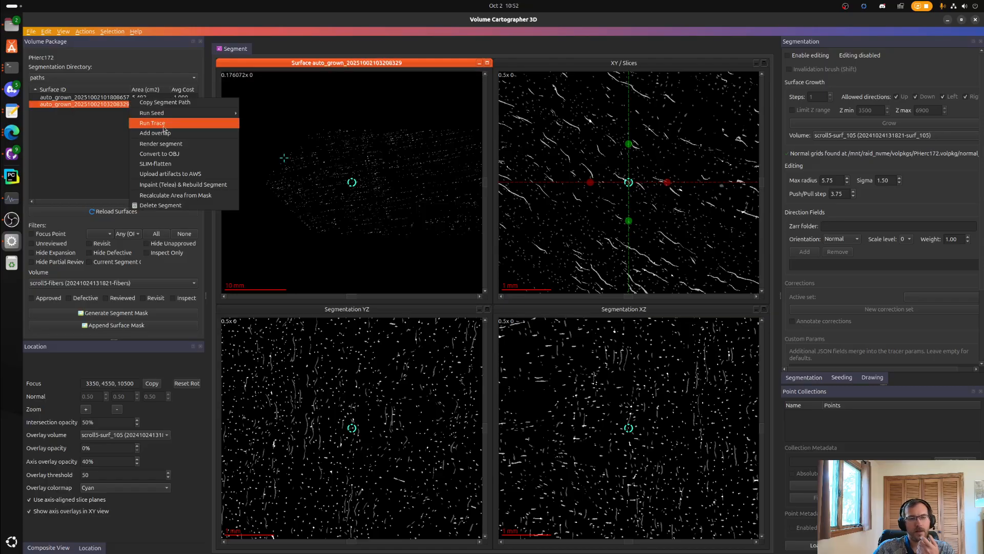
click(93, 118)
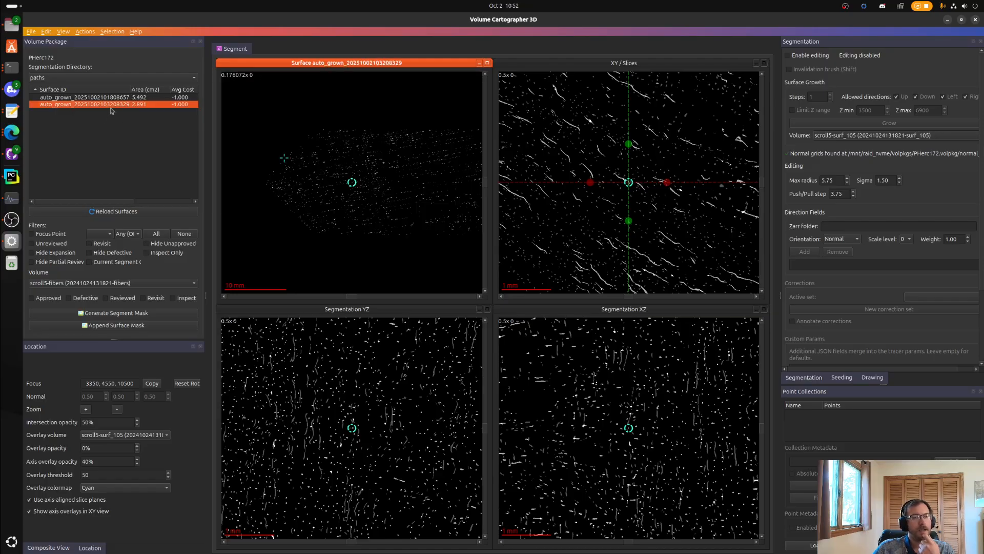
click(157, 78)
click(142, 88)
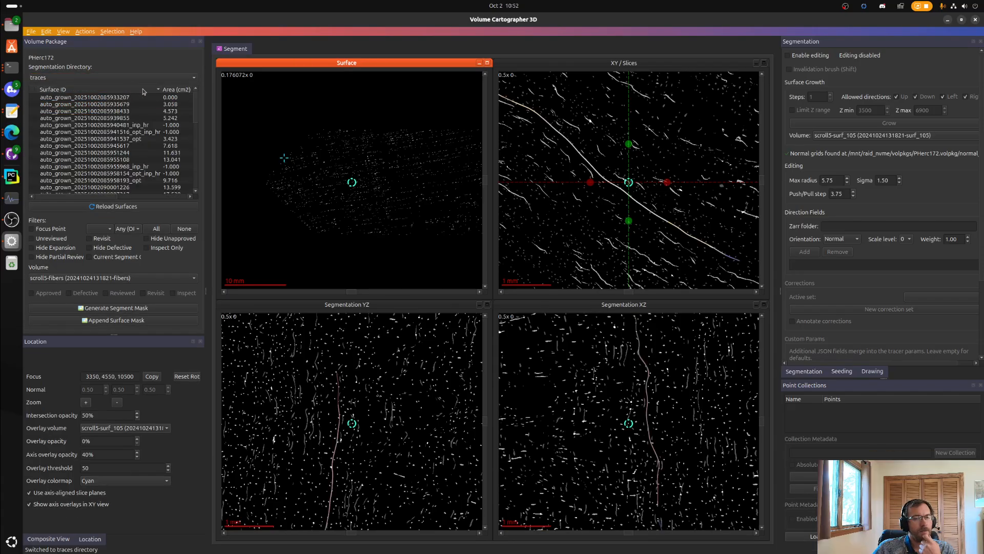
click(166, 89)
click(166, 89)
click(126, 97)
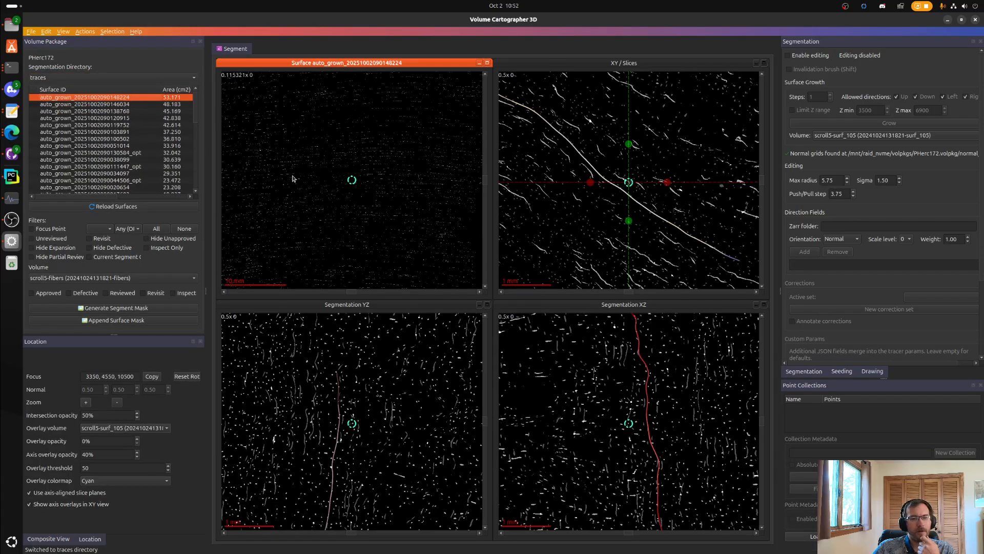
- Display the scroll5-surf_raw volume and focus on two spots near the middle of the surface to check the trace
click(134, 277)
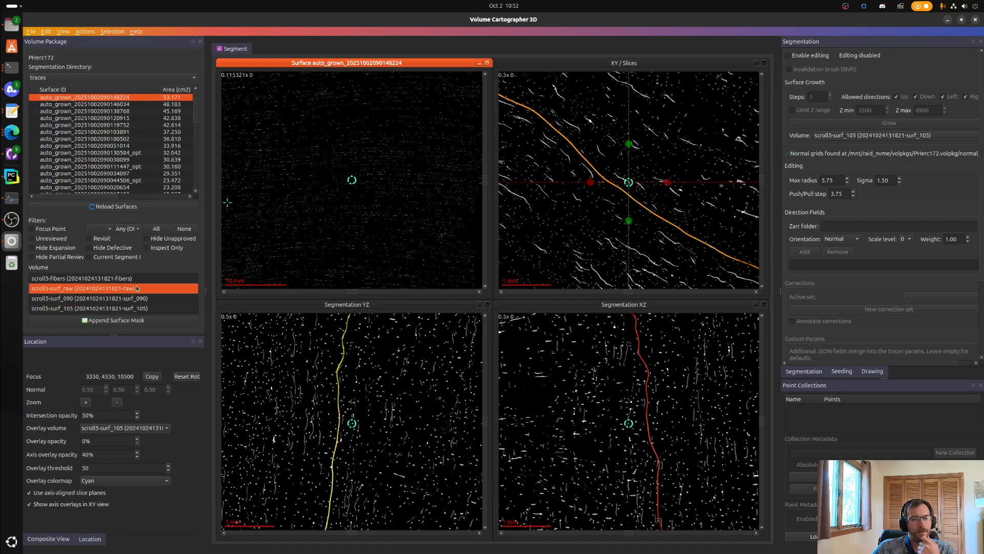
click(137, 289)
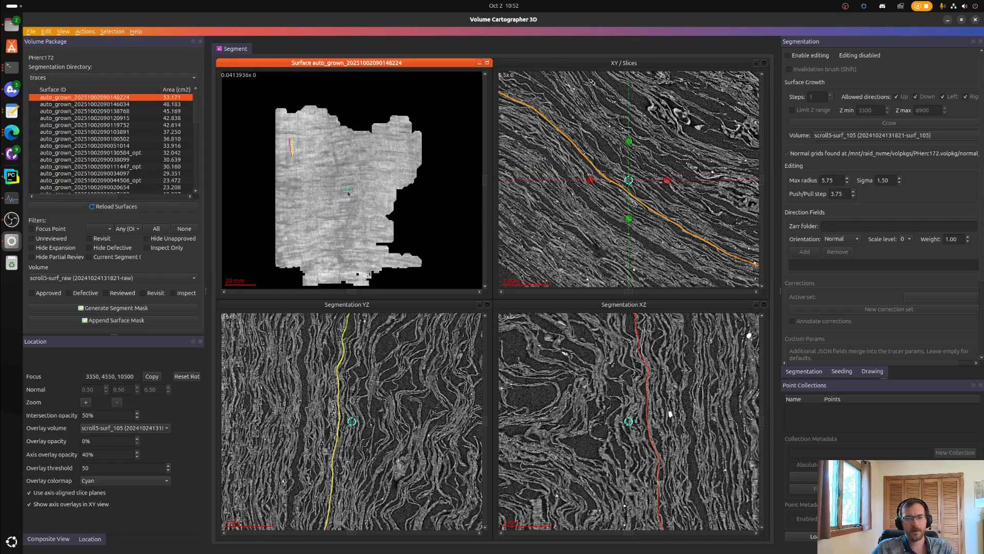
click(348, 191)
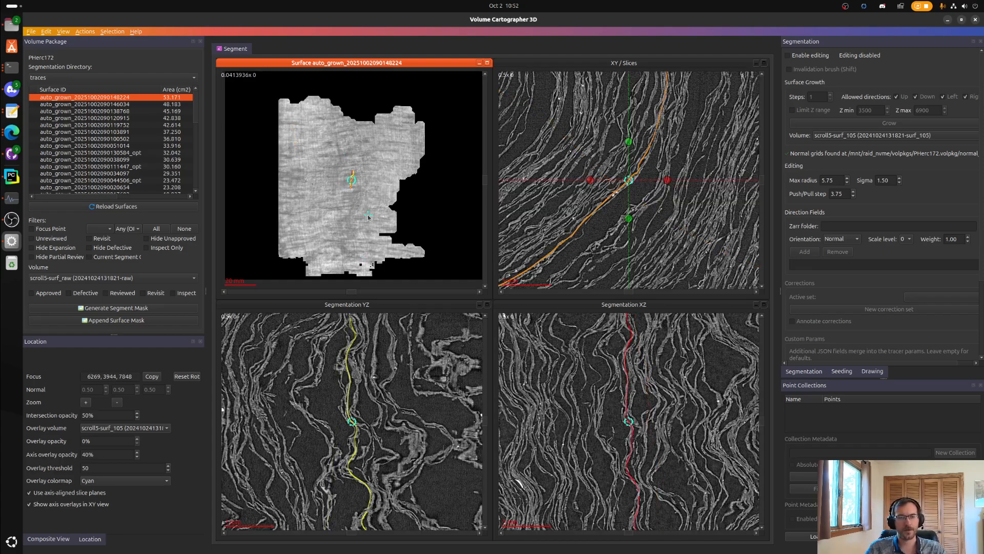
scroll(383, 180, up, 2)
scroll(345, 171, down, 3)
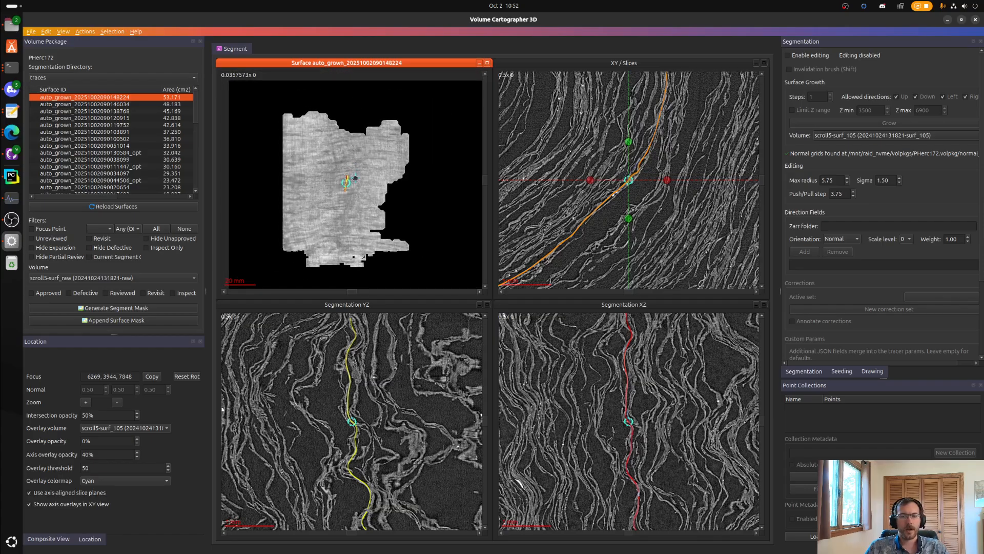
click(352, 179)
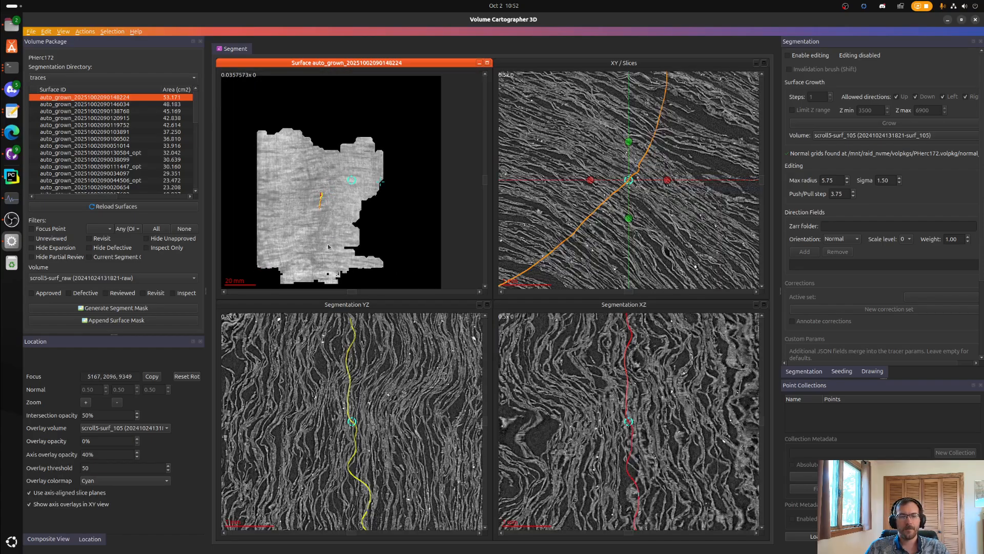
click(173, 104)
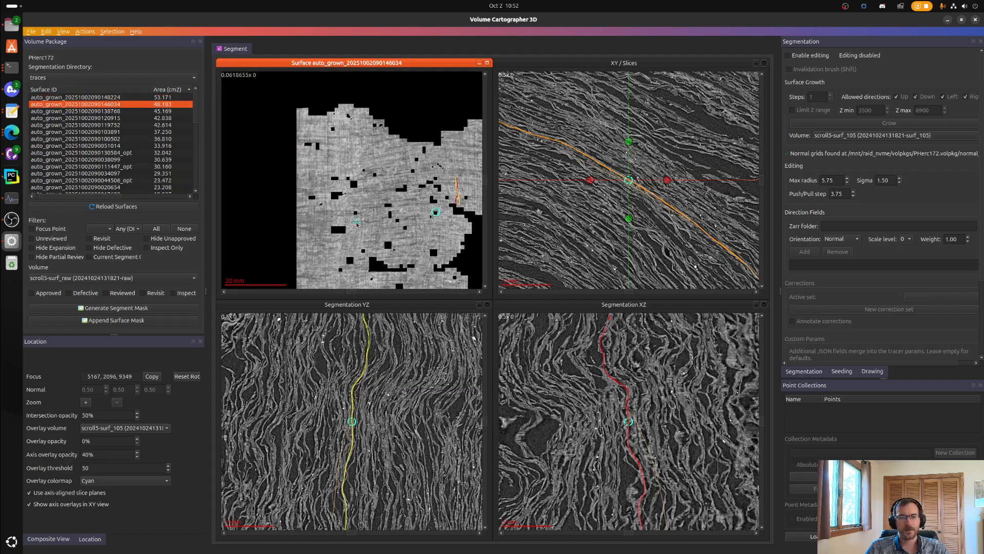
right_drag(373, 193, 333, 138)
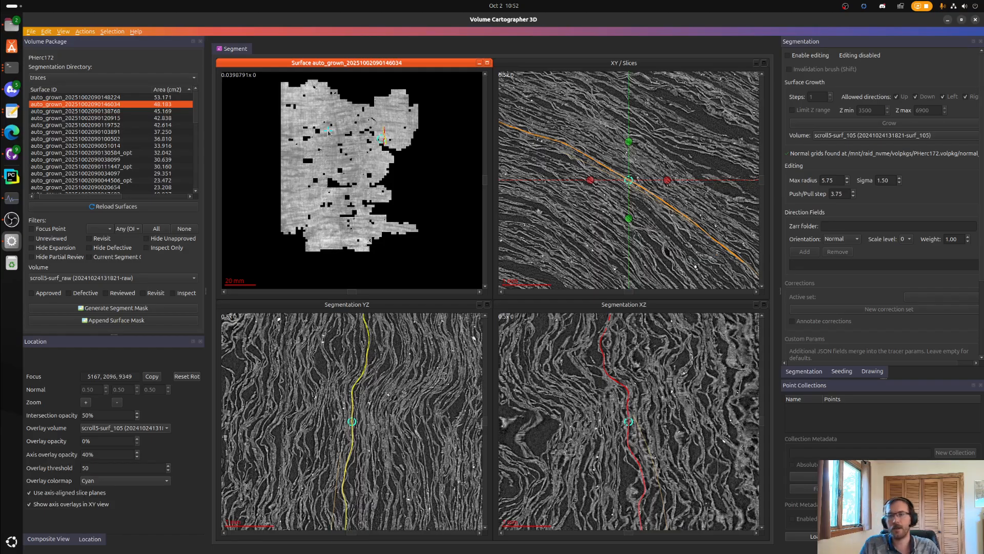
scroll(323, 175, up, 2)
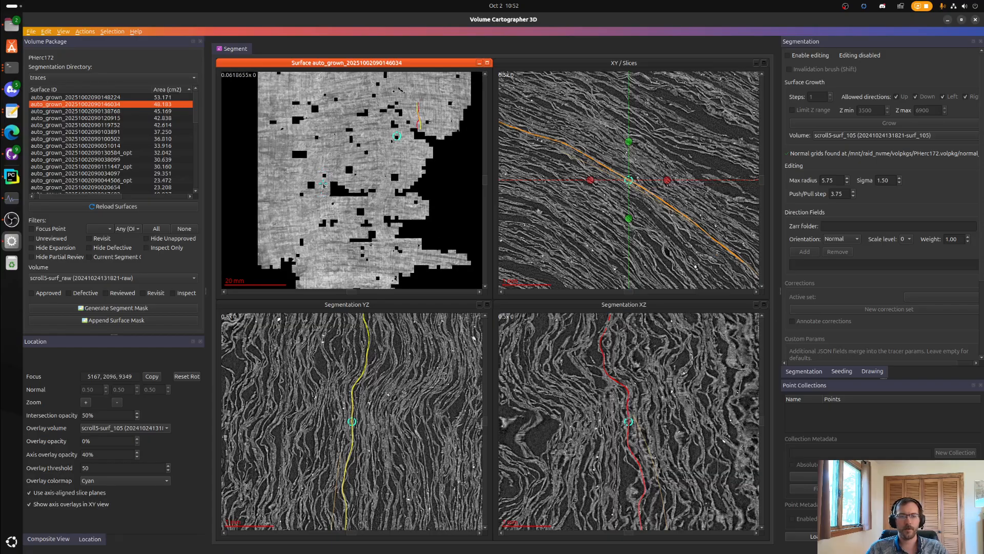
scroll(323, 185, up, 8)
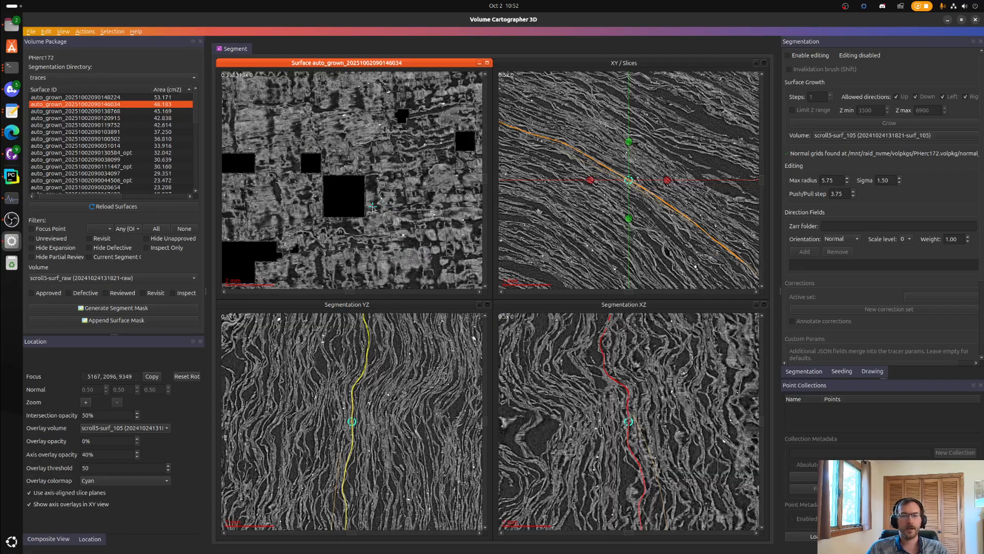
- Enable segmentation editing on the surface and examine the texture around its square holes for a gap to repair
click(817, 57)
scroll(362, 198, down, 8)
scroll(362, 198, up, 4)
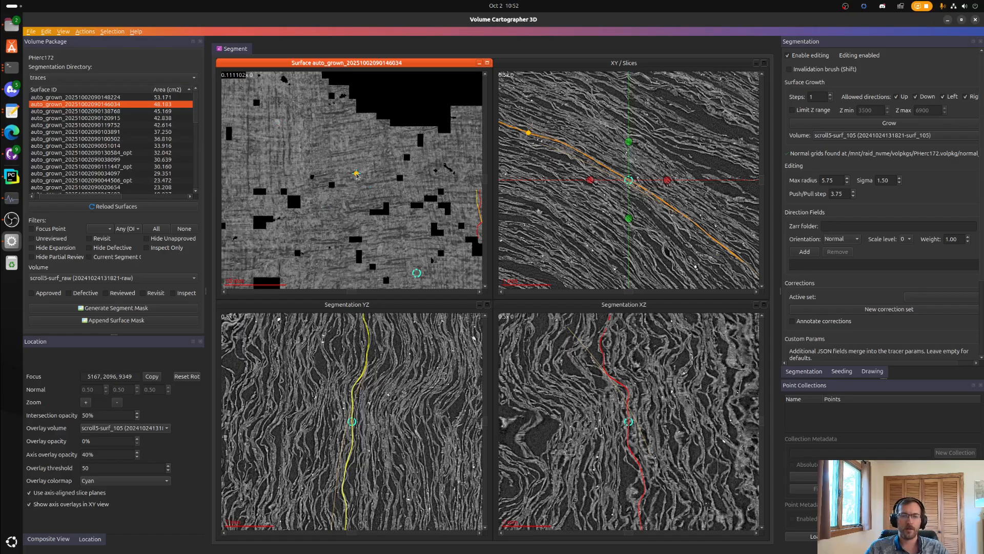
scroll(356, 177, up, 2)
scroll(325, 167, down, 3)
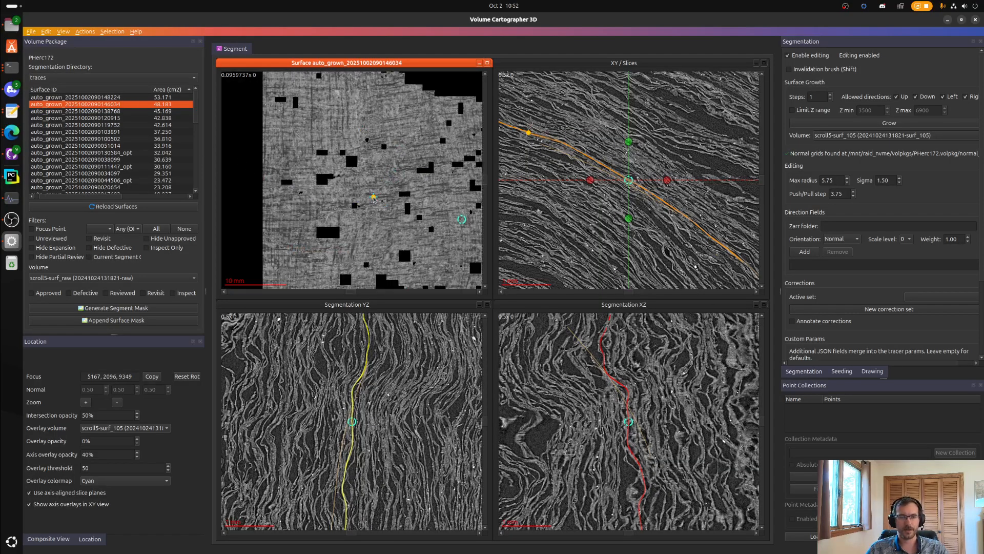
scroll(322, 236, up, 5)
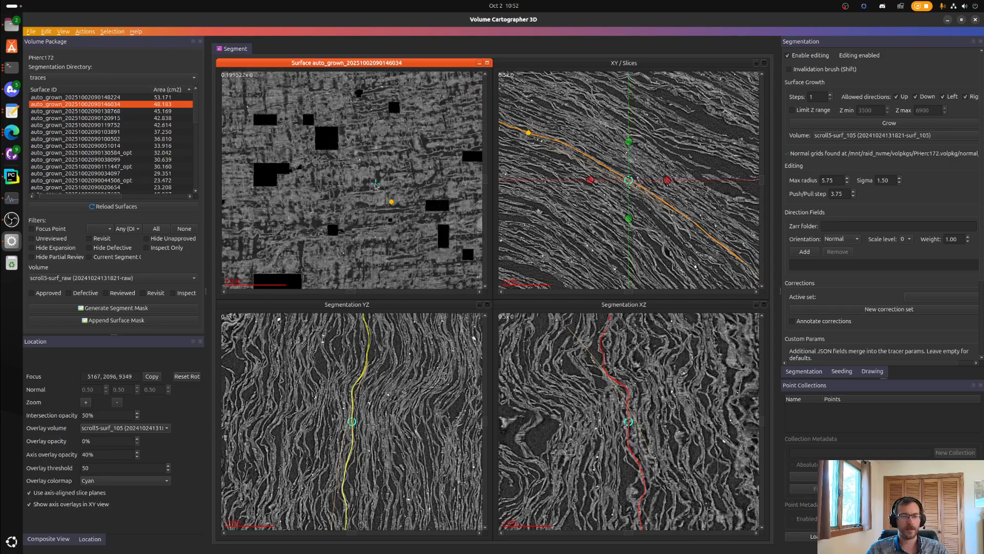
scroll(322, 236, up, 4)
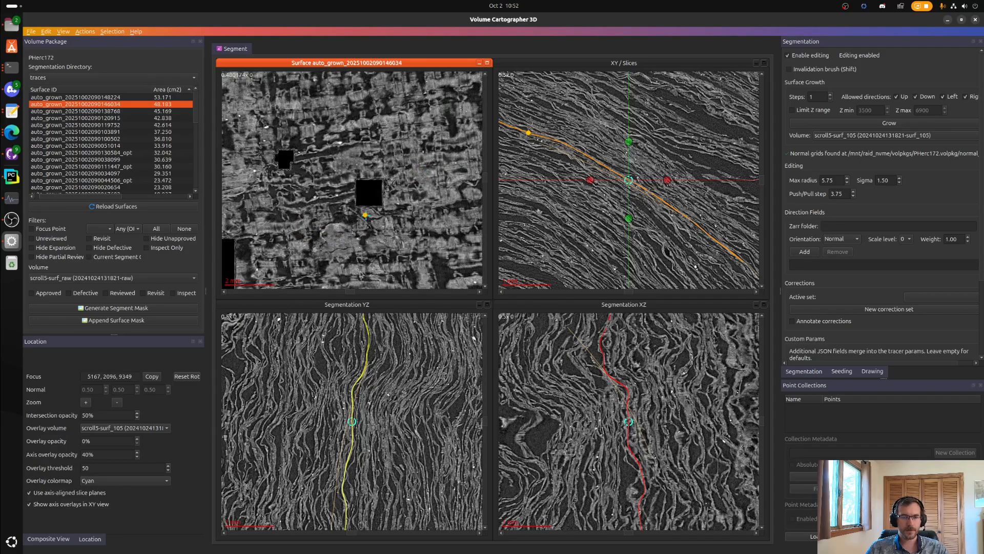
scroll(411, 188, up, 2)
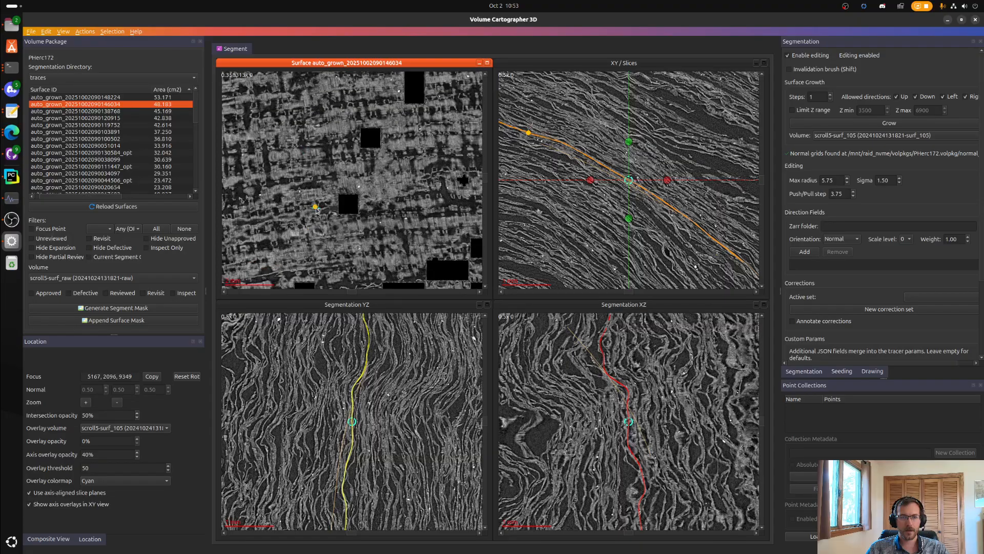
- Focus the slices beside an isolated square hole and examine the surrounding papyrus and trace lines
ctrl+click(409, 156)
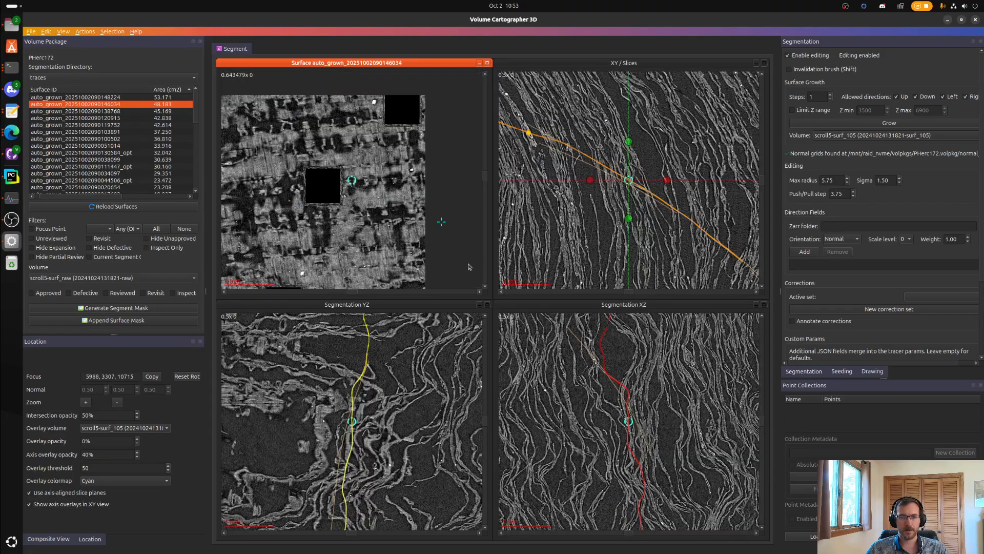
scroll(380, 184, up, 2)
right_drag(378, 177, 398, 179)
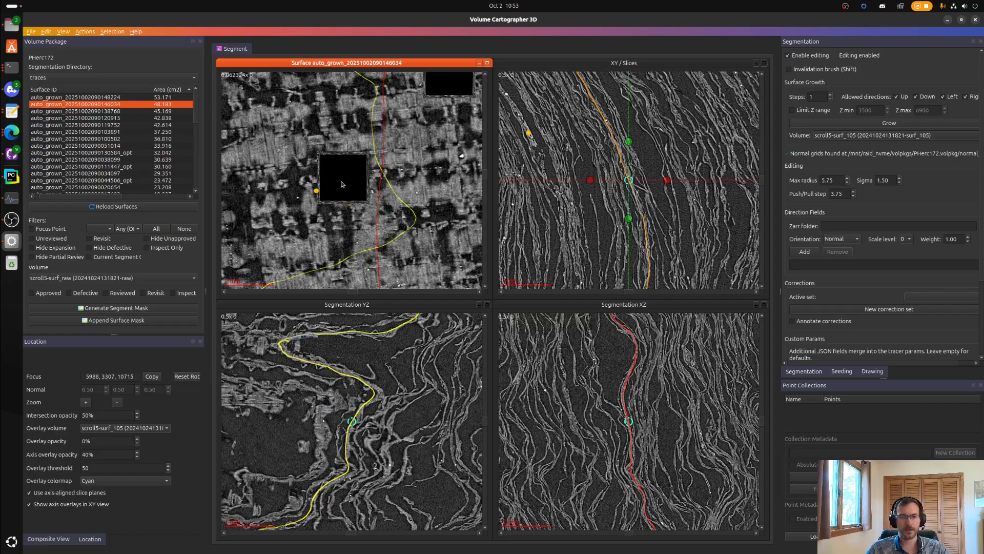
scroll(318, 154, down, 2)
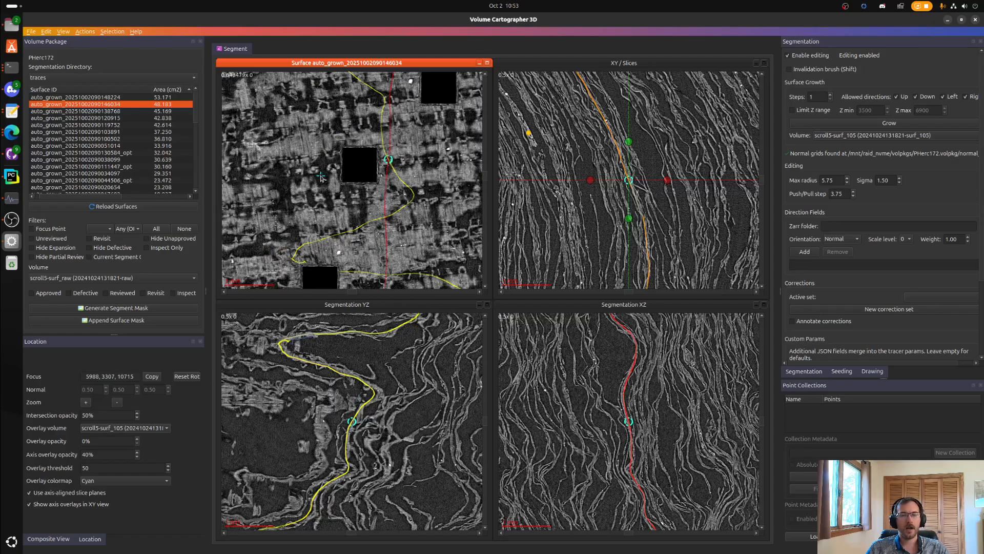
- Create a correction set and place correction points all around the isolated square hole in the surface
key(t)
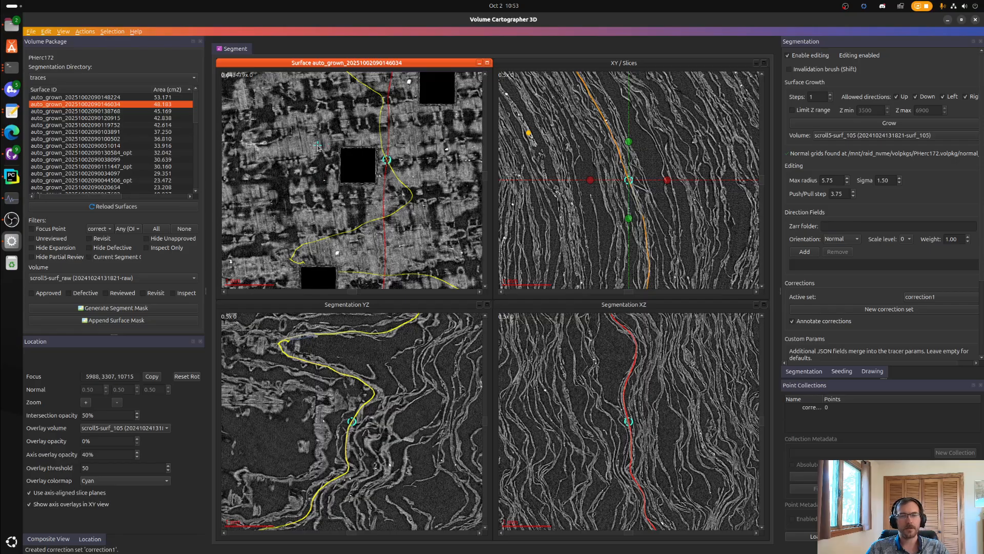
click(354, 134)
click(380, 137)
click(398, 160)
click(396, 187)
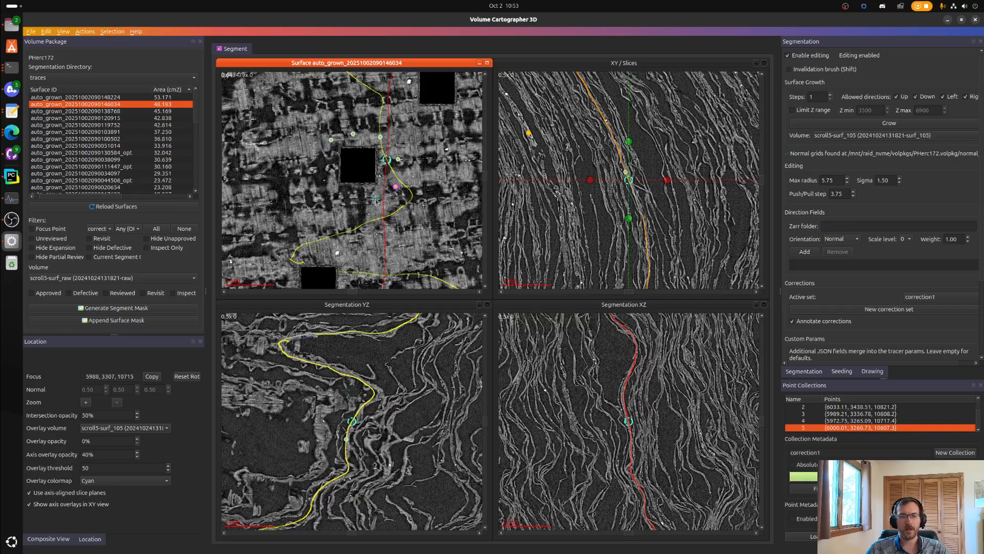
click(375, 199)
click(336, 195)
click(324, 182)
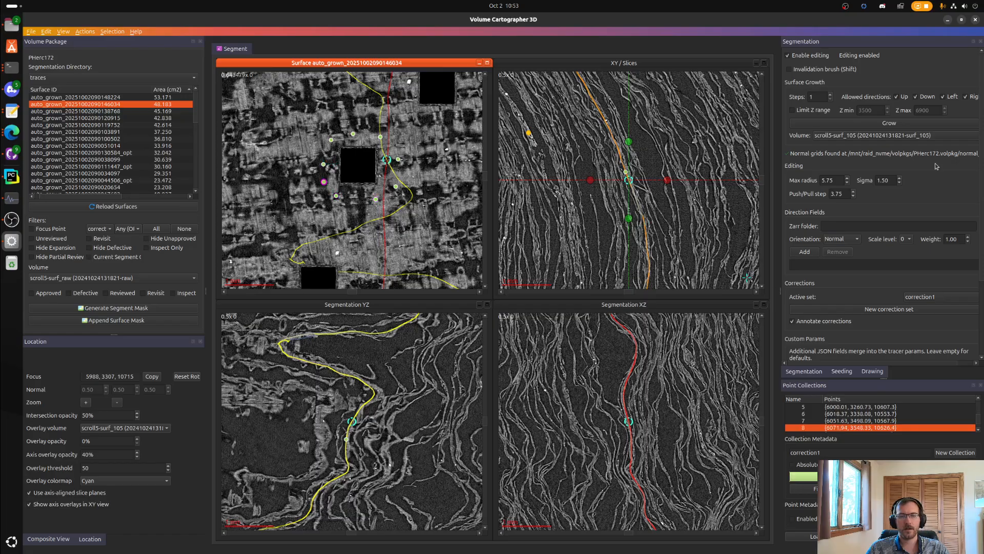
- Set the growth steps to 5 and grow the surface in all directions using the correction points
scroll(819, 99, up, 1)
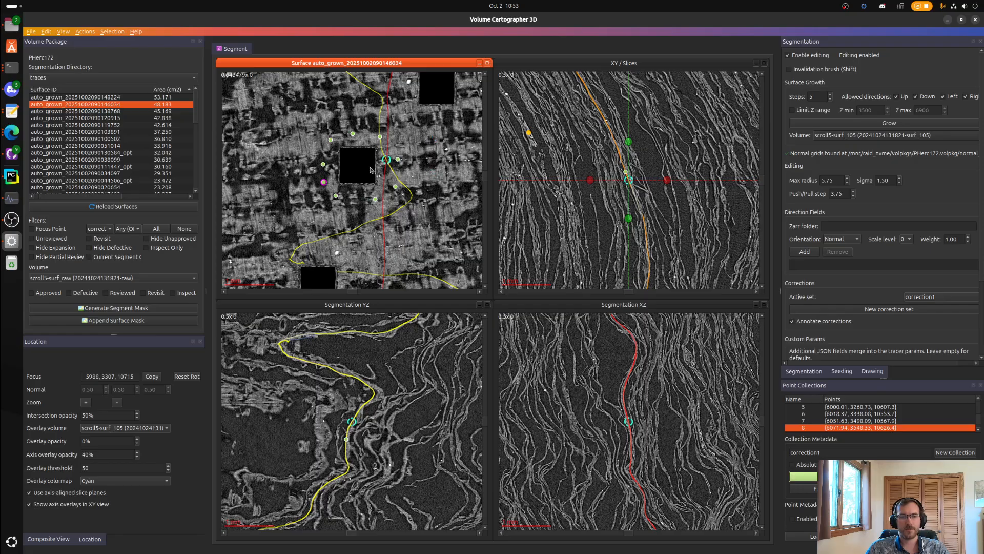
right_drag(422, 157, 421, 159)
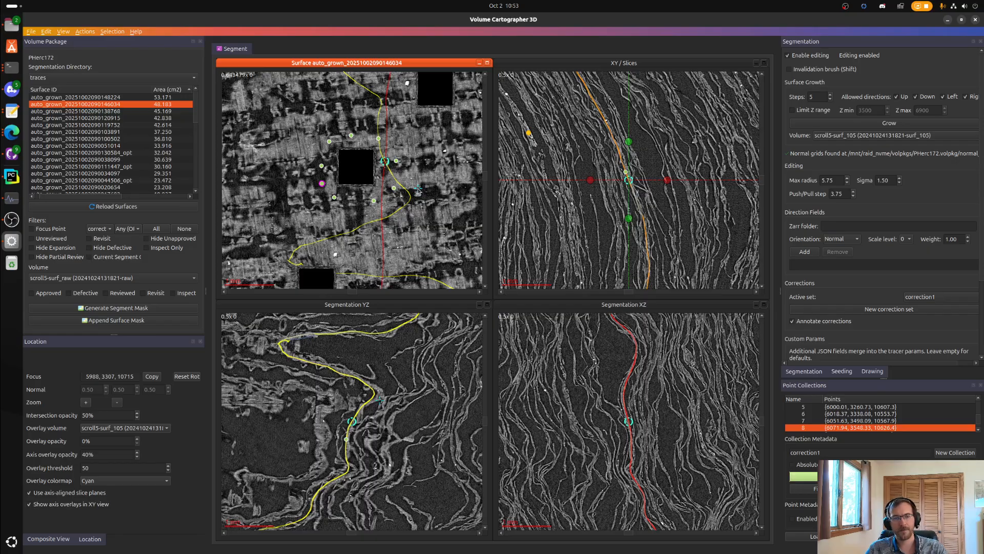
key(ctrl+g)
- Follow the growth log in the terminal and check the area around the corrected hole on the surface
click(11, 68)
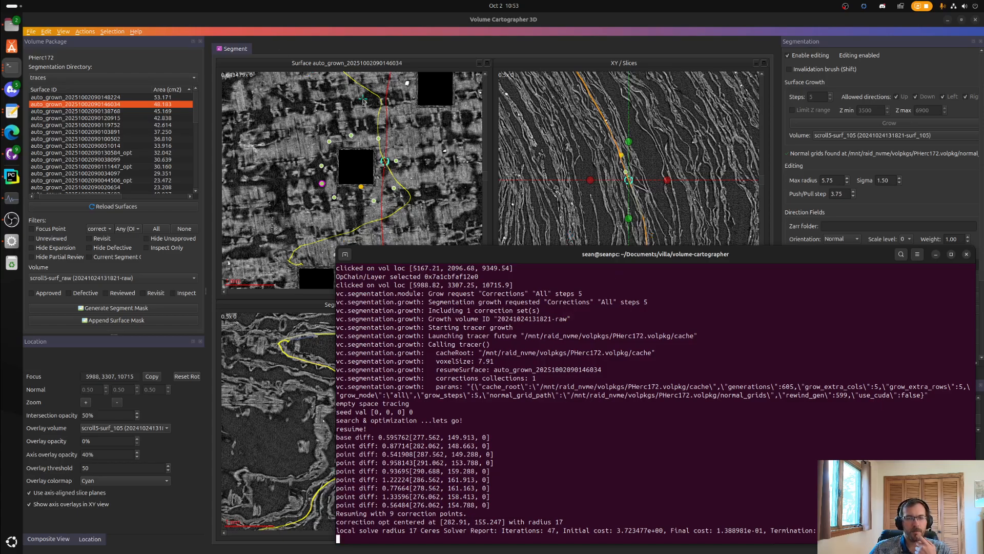
scroll(363, 101, down, 10)
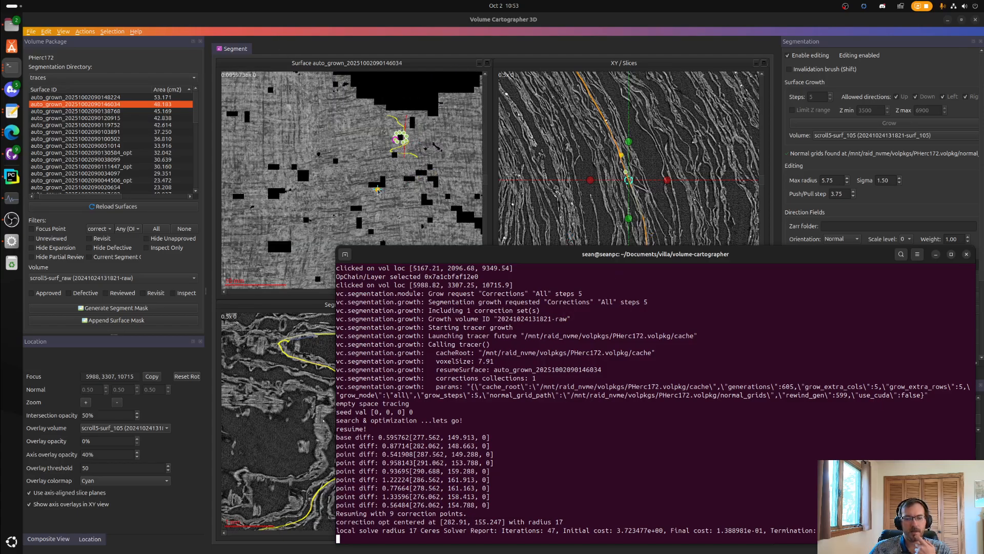
scroll(378, 191, down, 2)
click(364, 173)
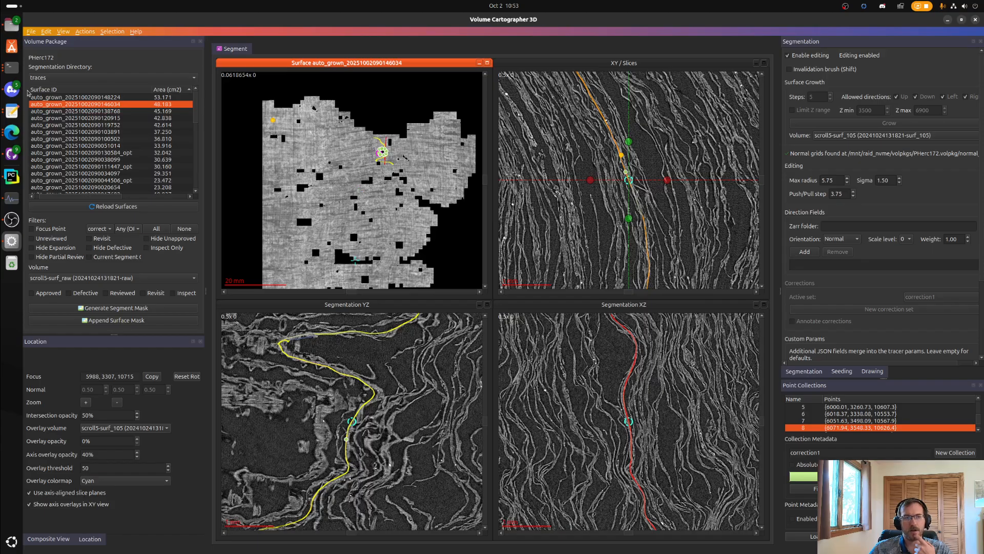
click(11, 67)
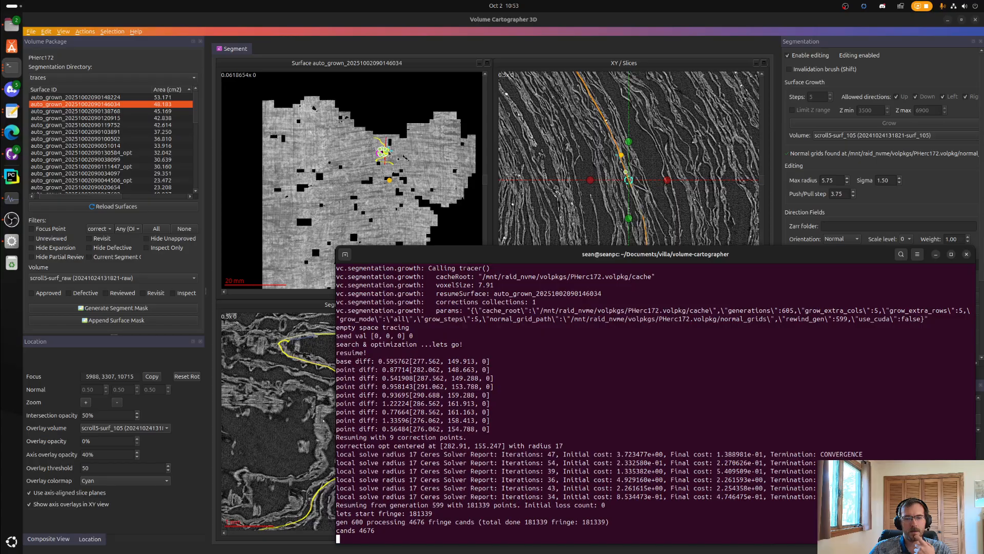
scroll(388, 152, up, 6)
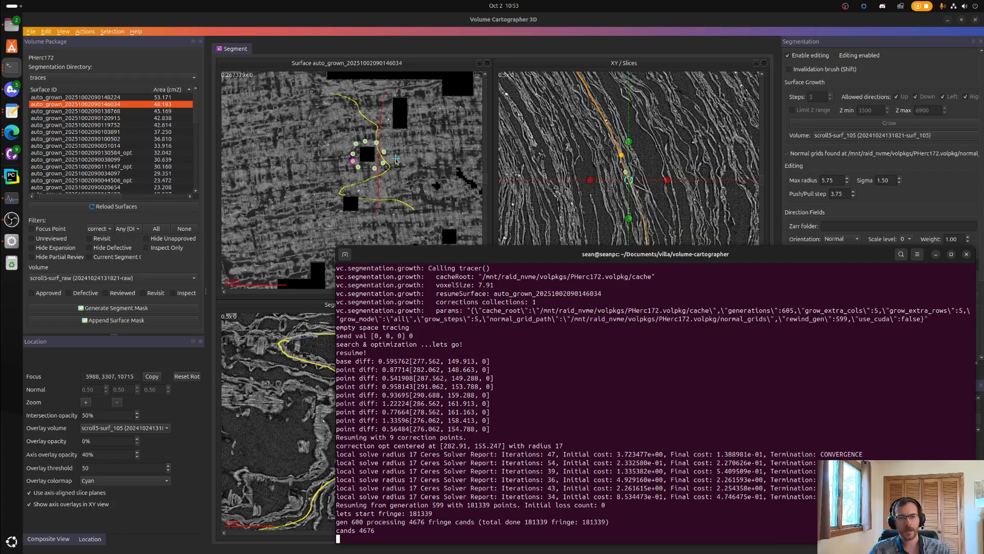
scroll(395, 162, up, 3)
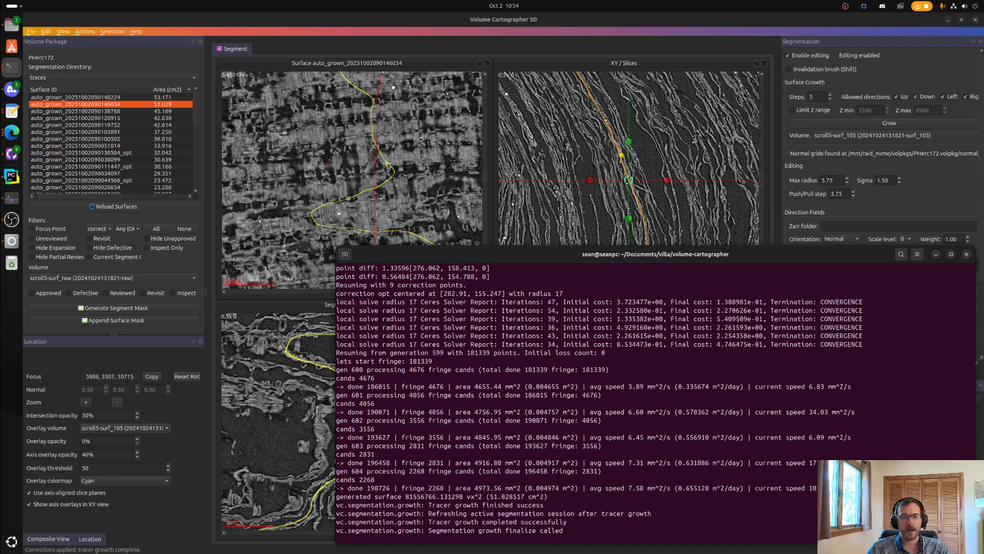
- Survey the regrown surface for remaining holes and focus the slices beside the square hole near the surface's lower edge
click(345, 163)
scroll(354, 149, down, 8)
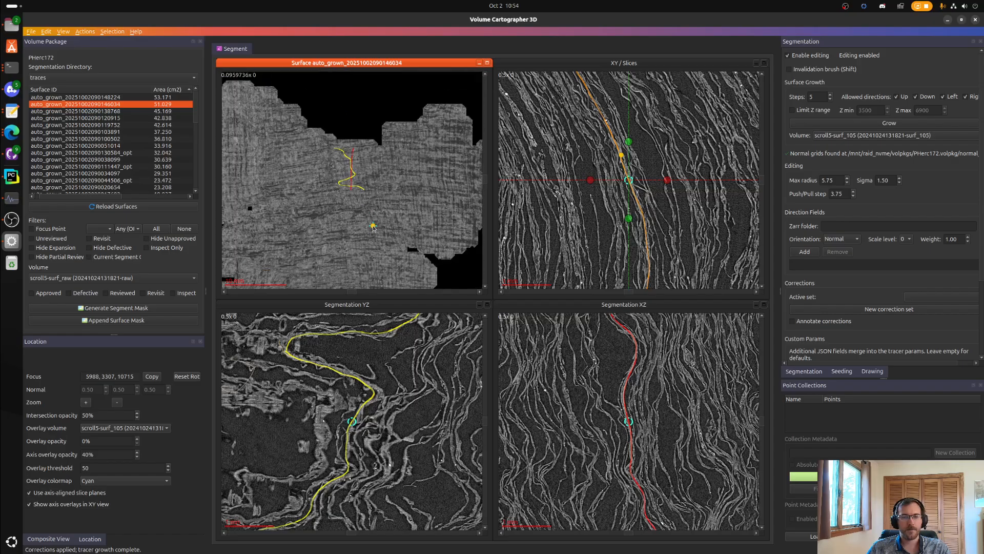
scroll(362, 137, up, 6)
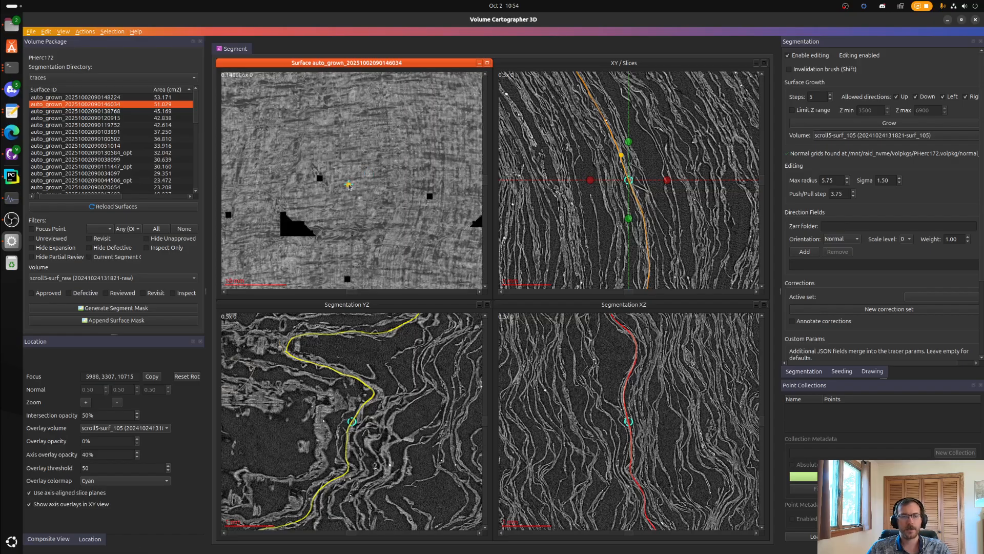
mouse_move(348, 117)
right_down()
mouse_move(363, 250)
mouse_move(354, 102)
right_up()
scroll(330, 157, down, 6)
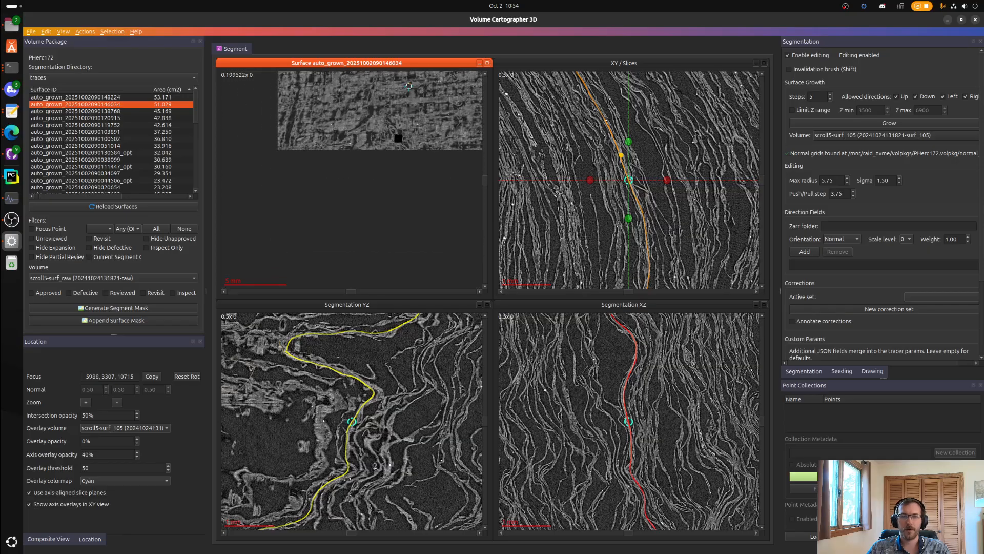
scroll(358, 105, up, 6)
scroll(409, 157, up, 3)
right_drag(403, 135, 386, 236)
scroll(386, 235, up, 3)
ctrl+click(380, 206)
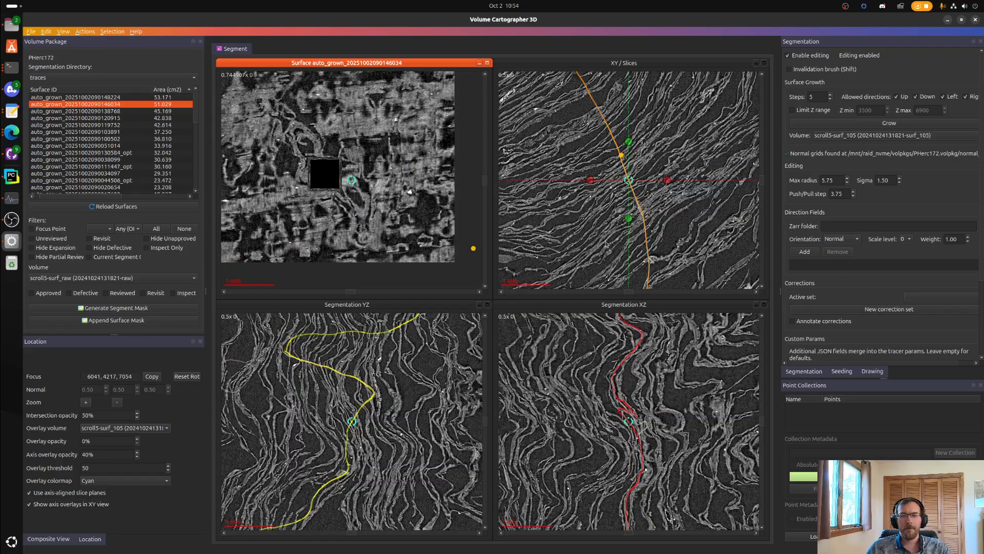
- Examine the trace line in the XY slice and refocus the slices closer to the hole's edge
scroll(610, 193, up, 5)
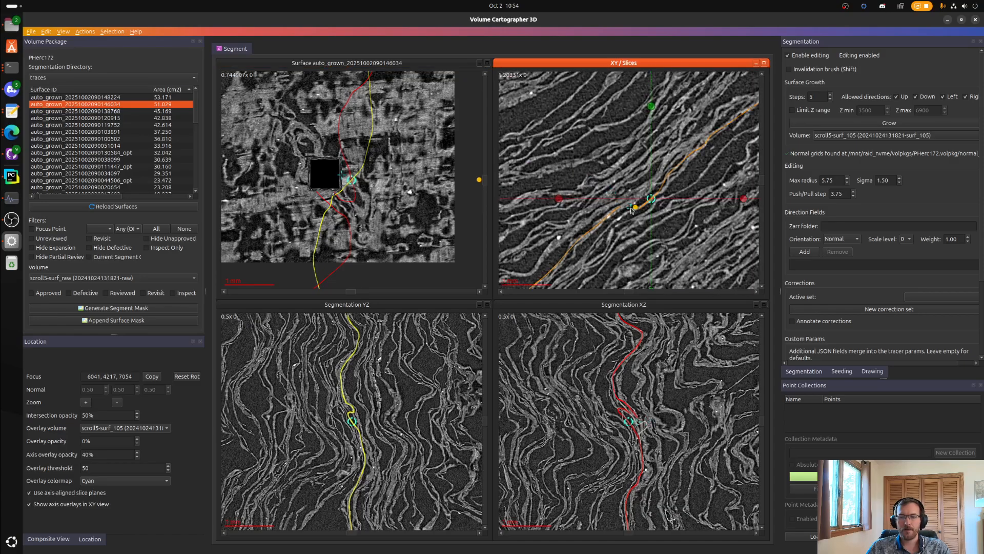
scroll(632, 210, down, 3)
scroll(373, 173, up, 2)
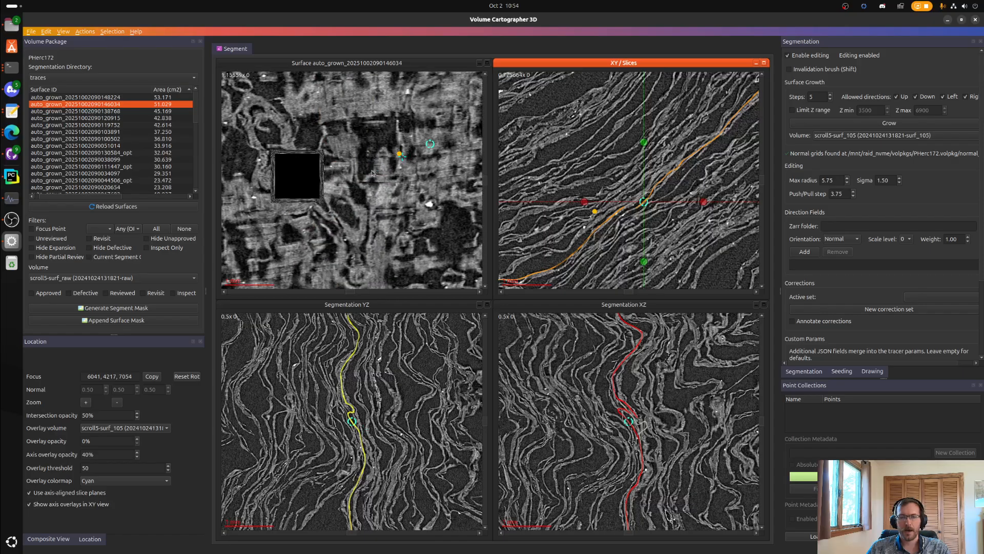
ctrl+click(343, 173)
scroll(604, 189, down, 2)
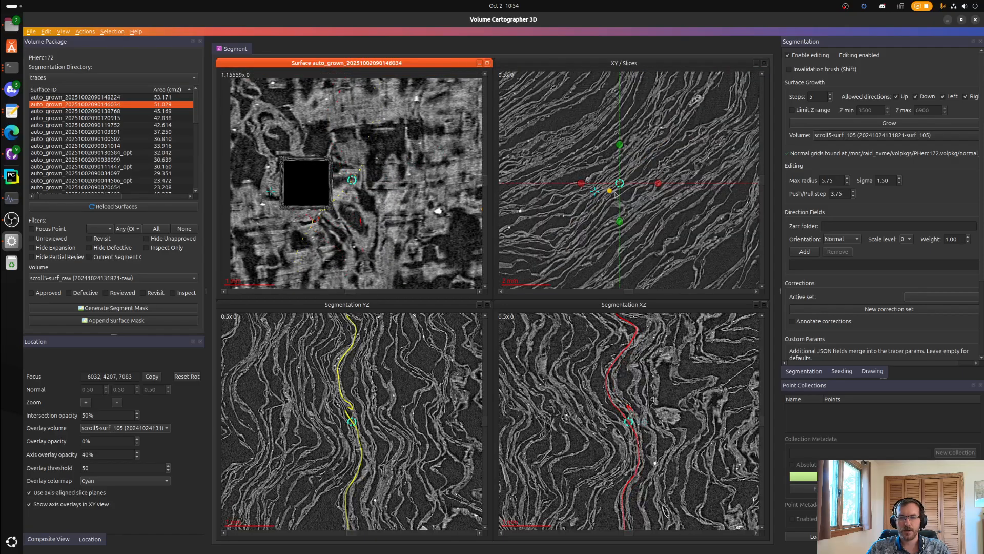
- Follow the trace line through the XY slice and inspect its fold near the focus point in the YZ slice
right_drag(677, 127, 617, 243)
scroll(616, 236, down, 1)
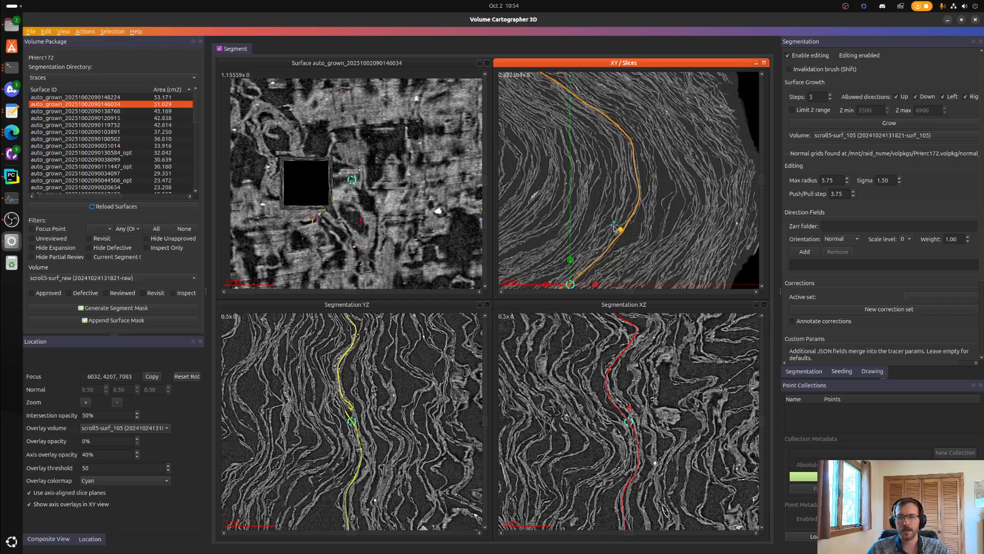
scroll(614, 228, up, 6)
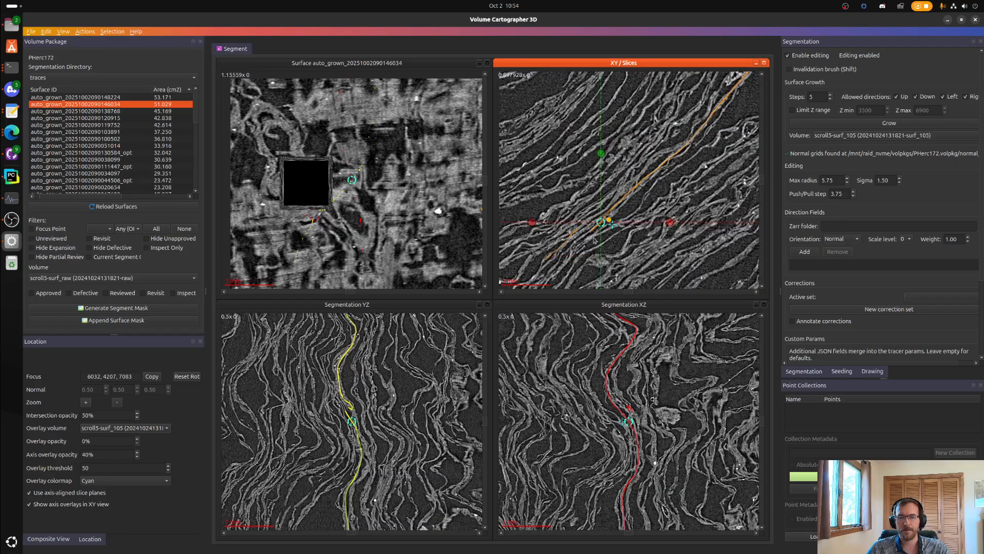
scroll(594, 238, up, 3)
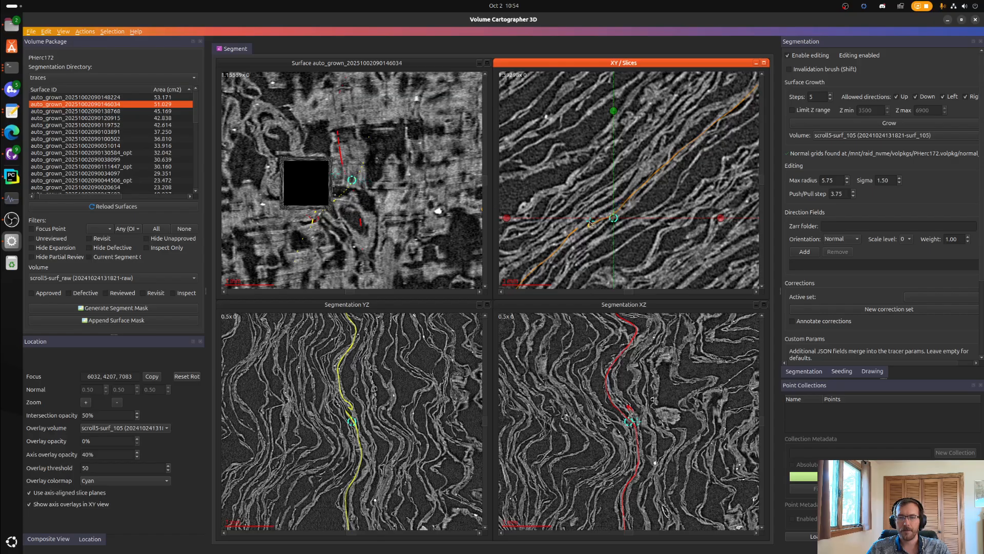
right_drag(679, 145, 631, 201)
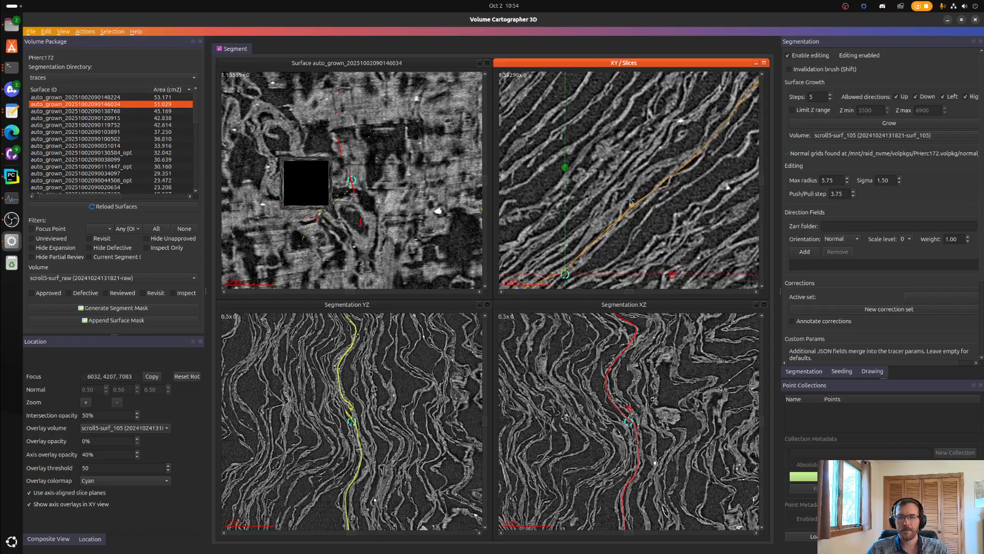
scroll(616, 228, down, 3)
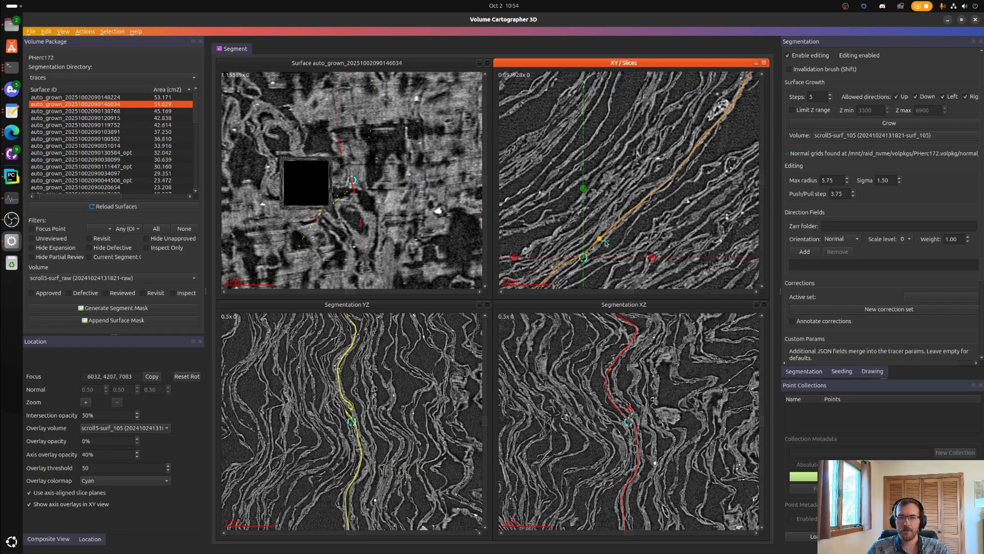
scroll(590, 247, up, 4)
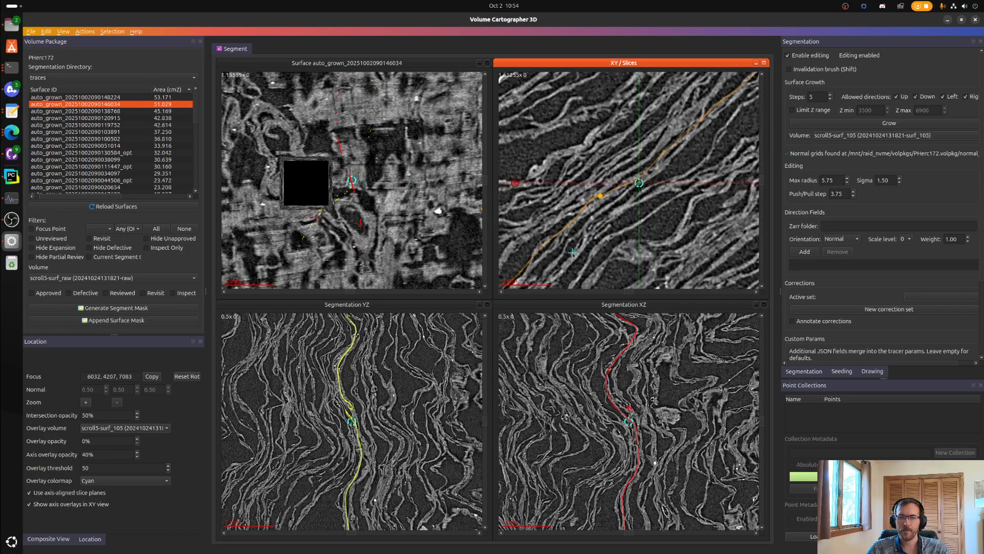
scroll(586, 215, up, 1)
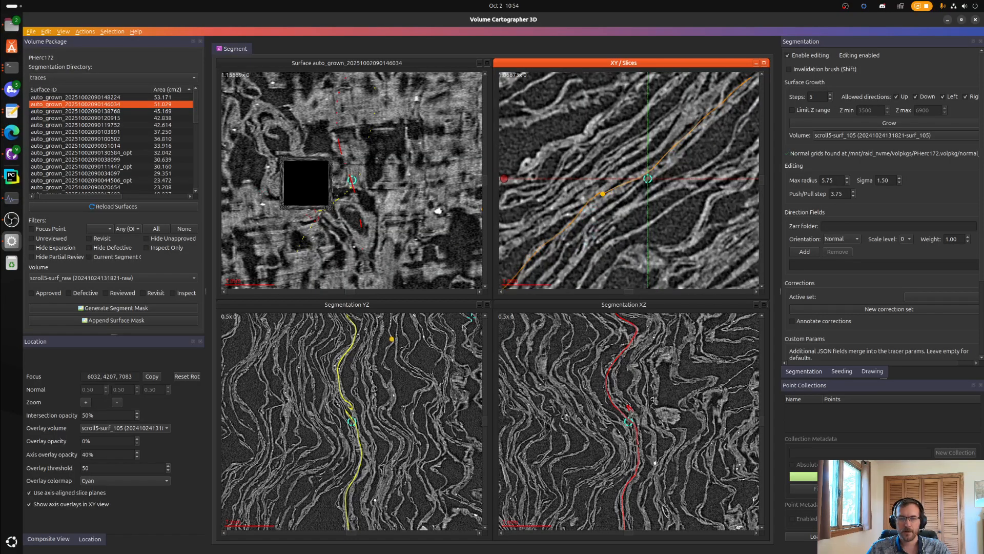
scroll(334, 412, up, 6)
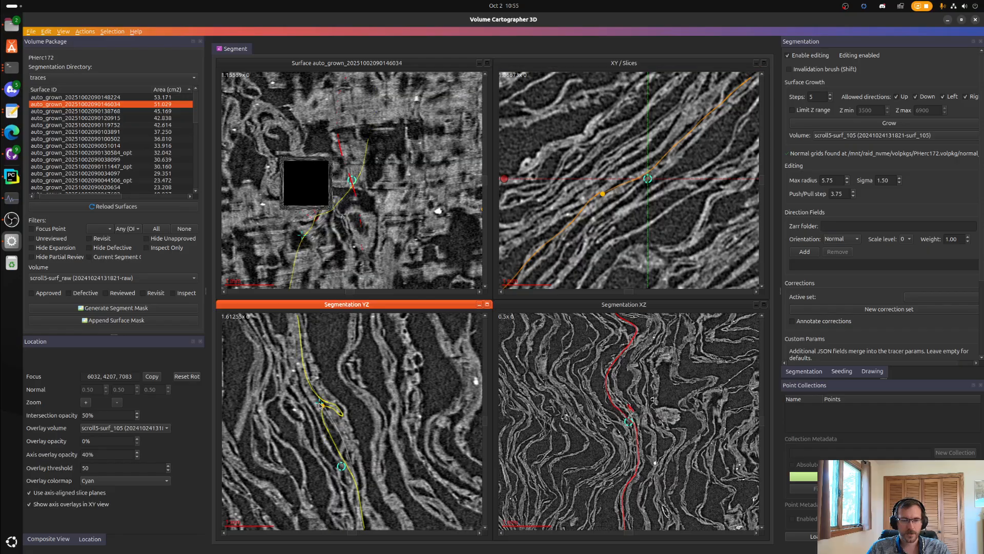
- Create a new correction set and place correction points around the square hole near the surface's lower edge
scroll(361, 171, down, 2)
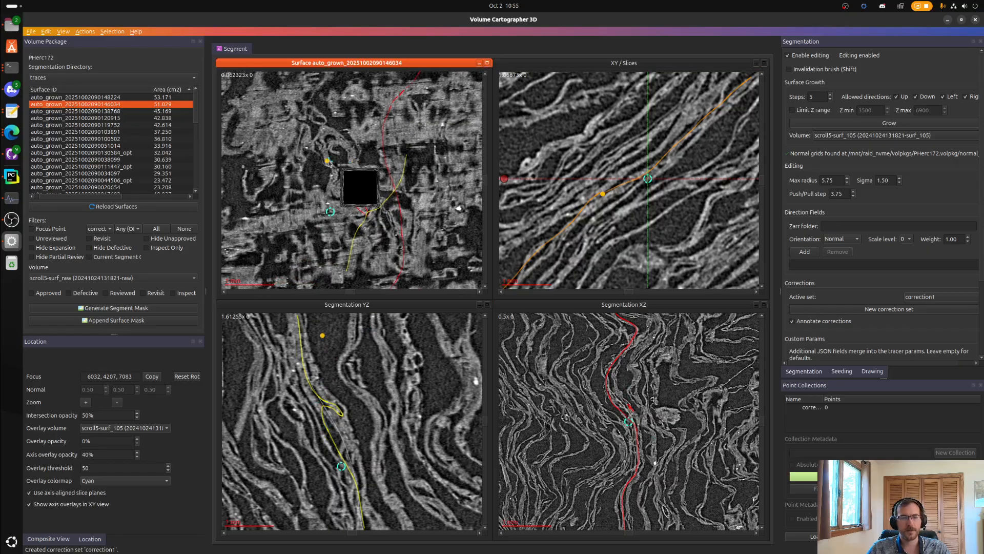
click(331, 153)
click(359, 149)
click(412, 159)
click(418, 181)
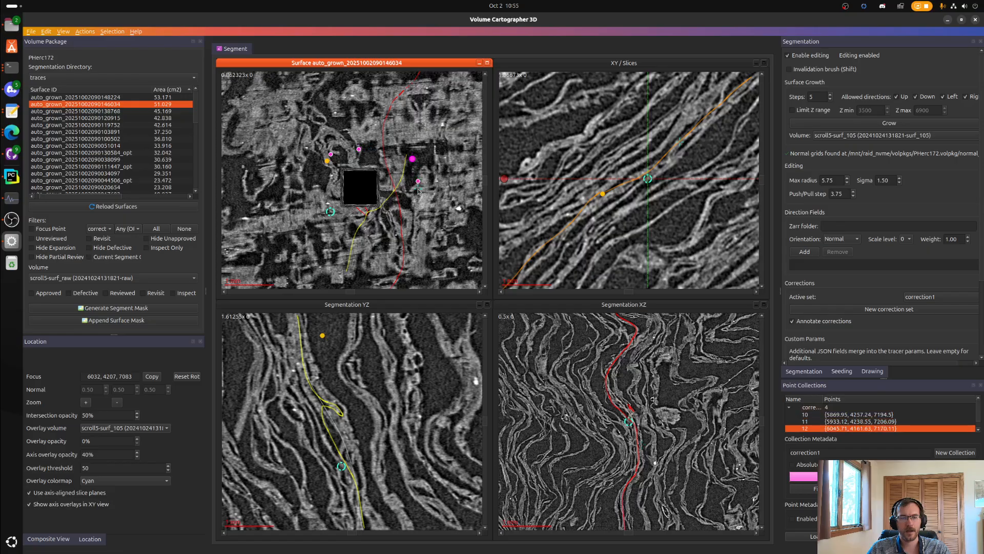
click(418, 206)
click(391, 224)
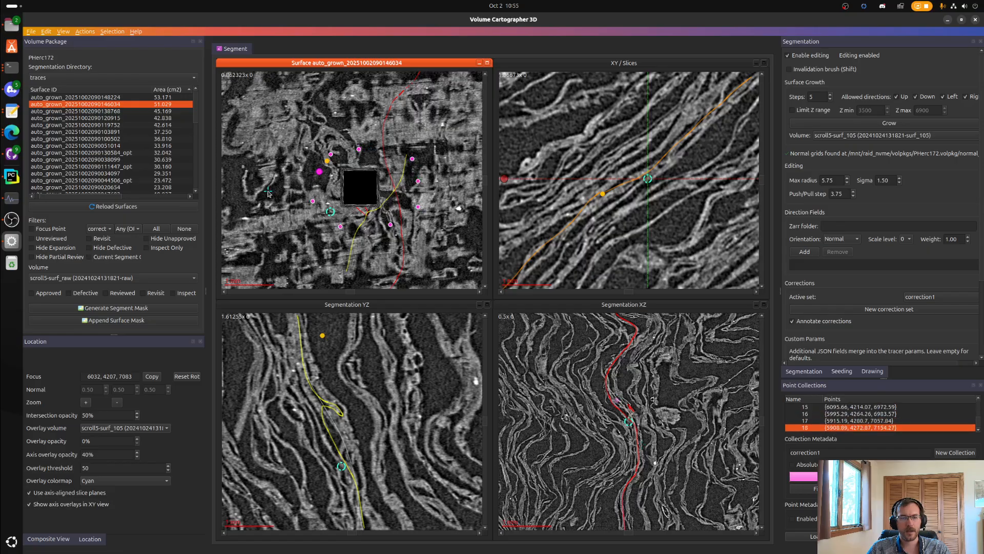
- Examine the papyrus texture beside the newly marked hole for places where the trace switches sheets
right_drag(273, 193, 276, 222)
scroll(350, 209, down, 3)
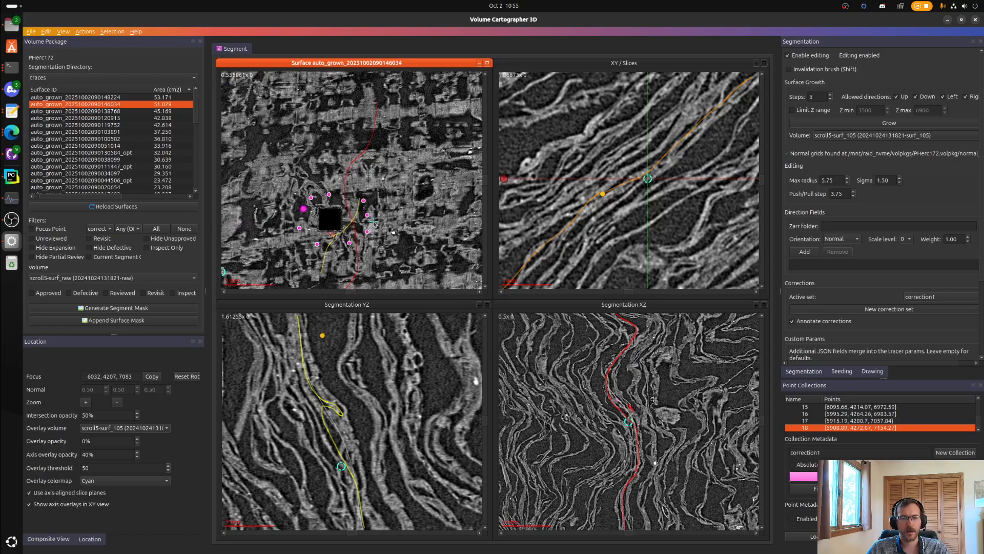
scroll(328, 175, up, 3)
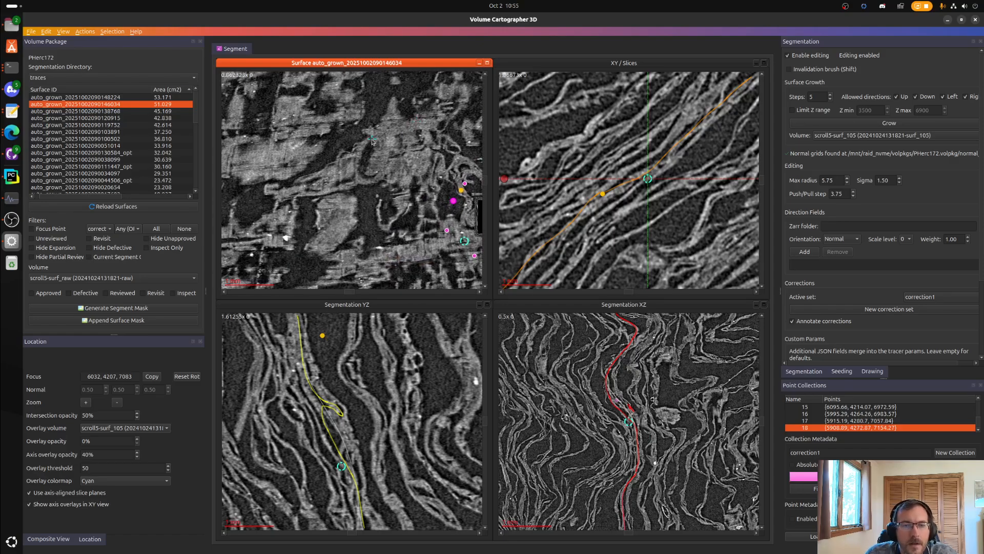
right_drag(335, 160, 419, 170)
scroll(405, 180, down, 3)
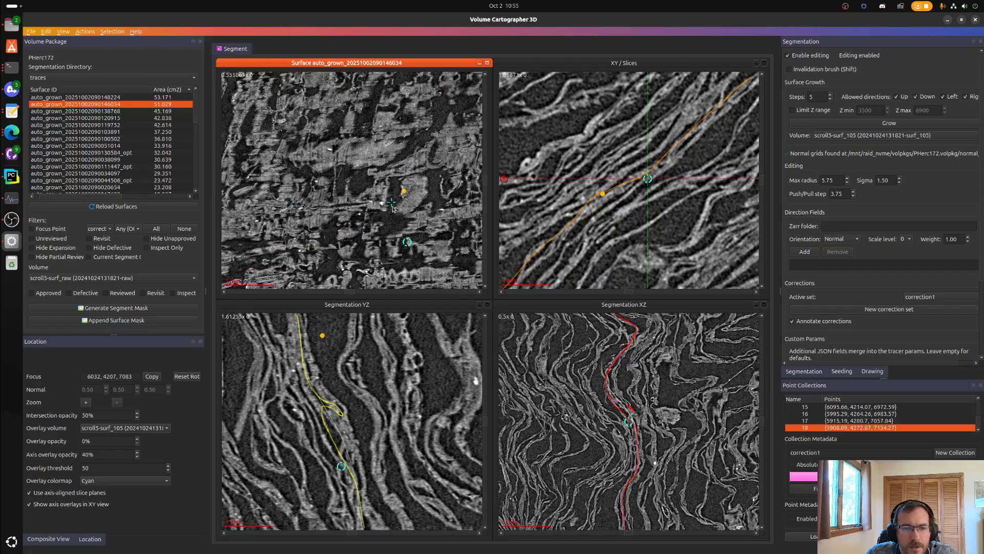
right_drag(415, 259, 389, 222)
scroll(409, 217, up, 4)
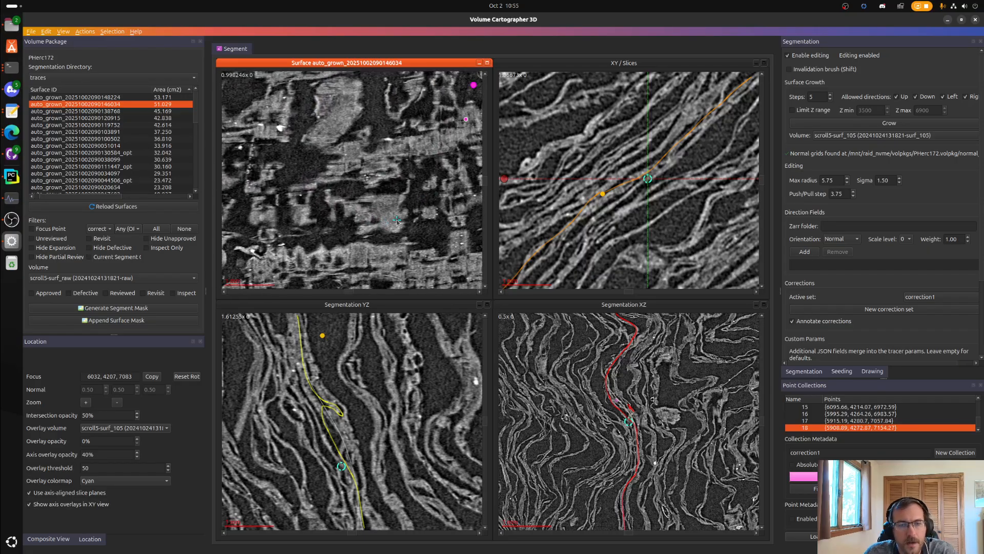
- Step through adjacent layers of the surface and compare the texture around the marked hole
shift+scroll(397, 220, down, 2)
shift+scroll(398, 222, down, 3)
scroll(398, 222, down, 3)
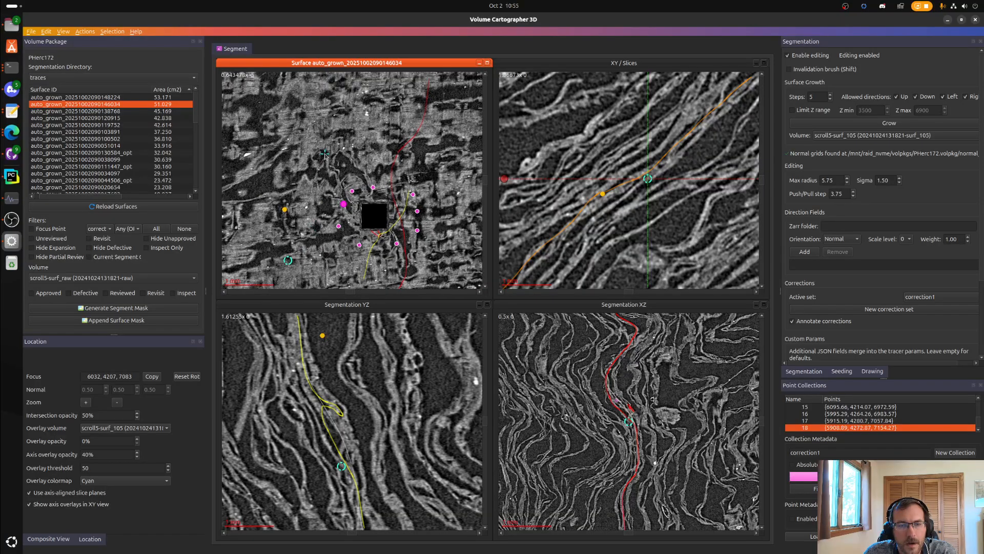
right_drag(324, 155, 334, 213)
right_drag(366, 261, 379, 177)
shift+scroll(376, 218, up, 3)
shift+scroll(376, 218, up, 1)
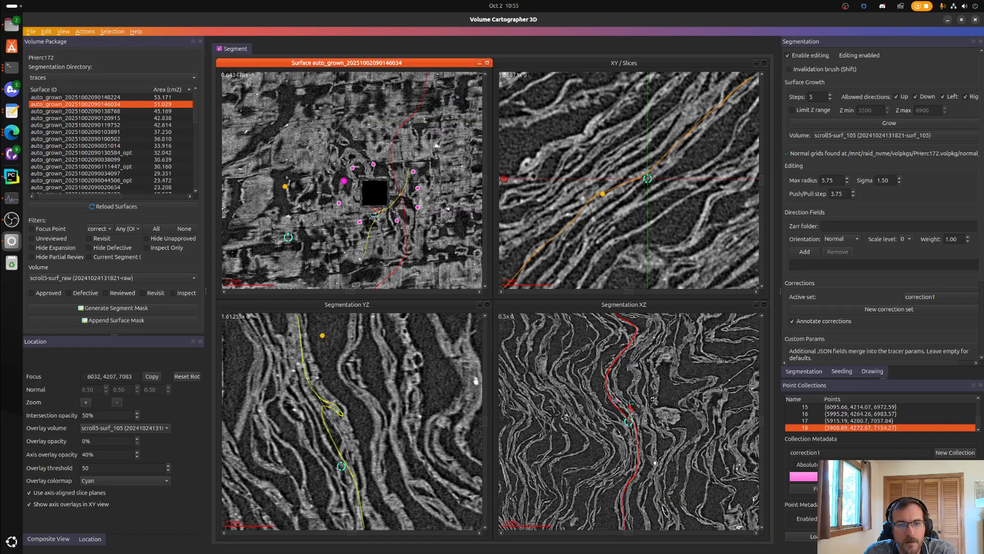
- Set the growth steps to 3 and grow the surface using the correction points around the marked hole
shift+scroll(376, 218, up, 1)
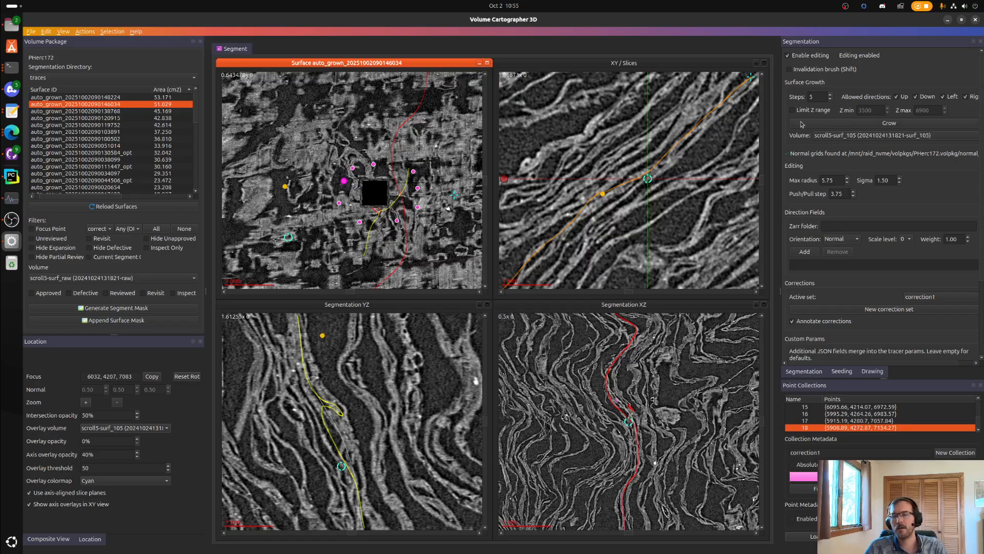
double_click(820, 95)
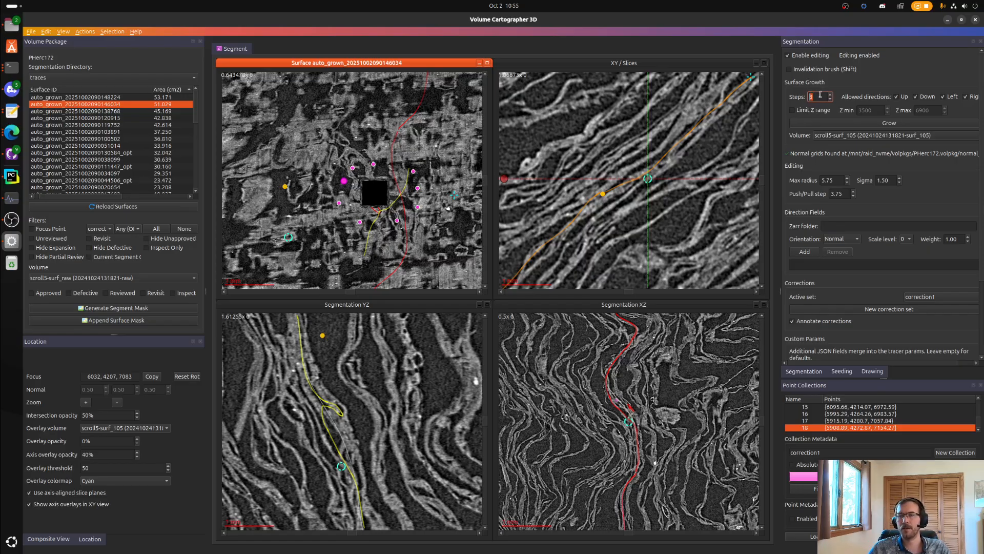
click(833, 122)
scroll(418, 183, down, 6)
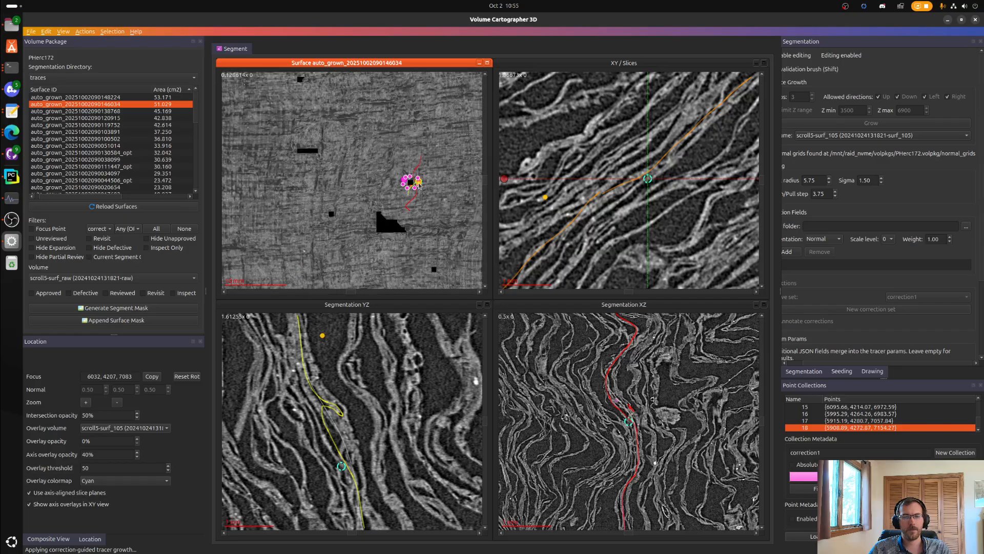
scroll(423, 208, down, 2)
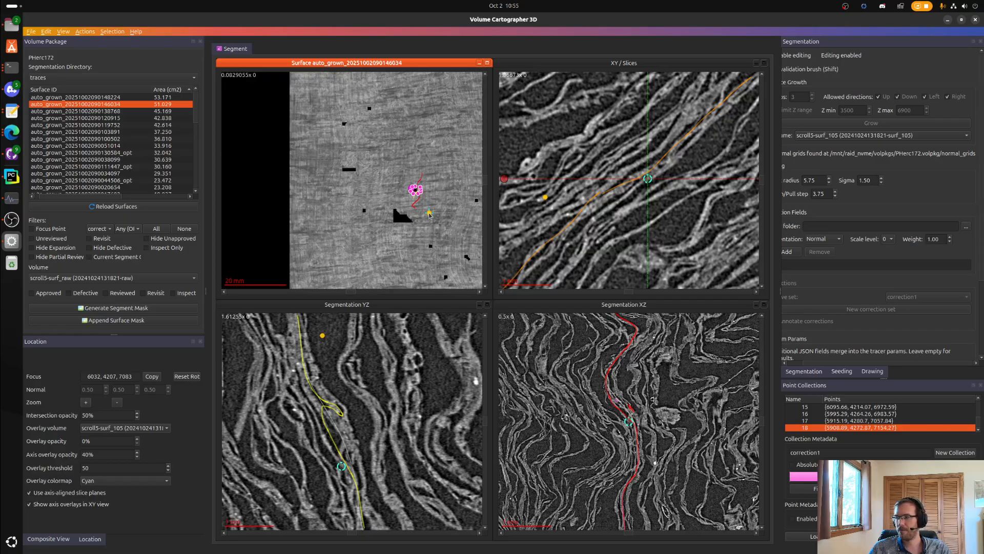
scroll(370, 194, up, 5)
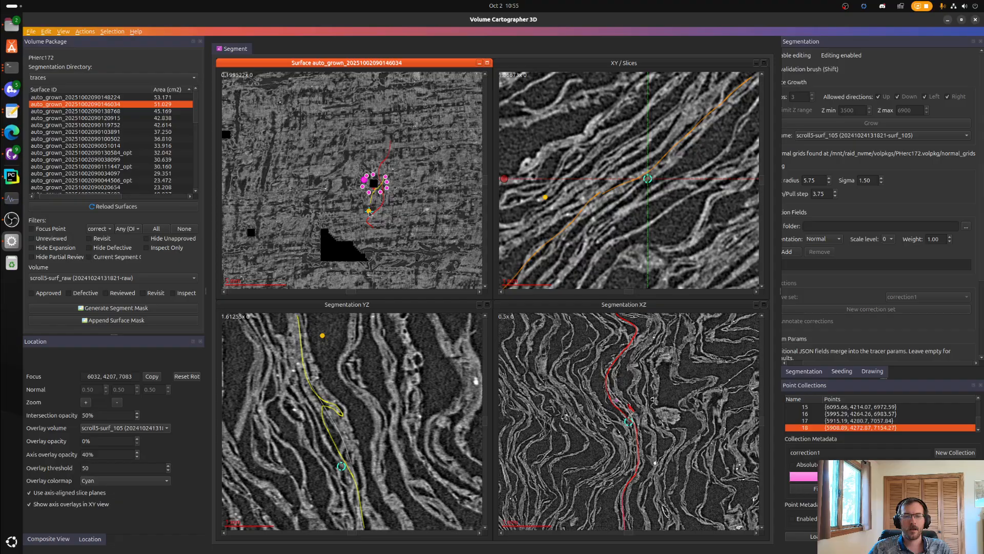
scroll(362, 195, up, 2)
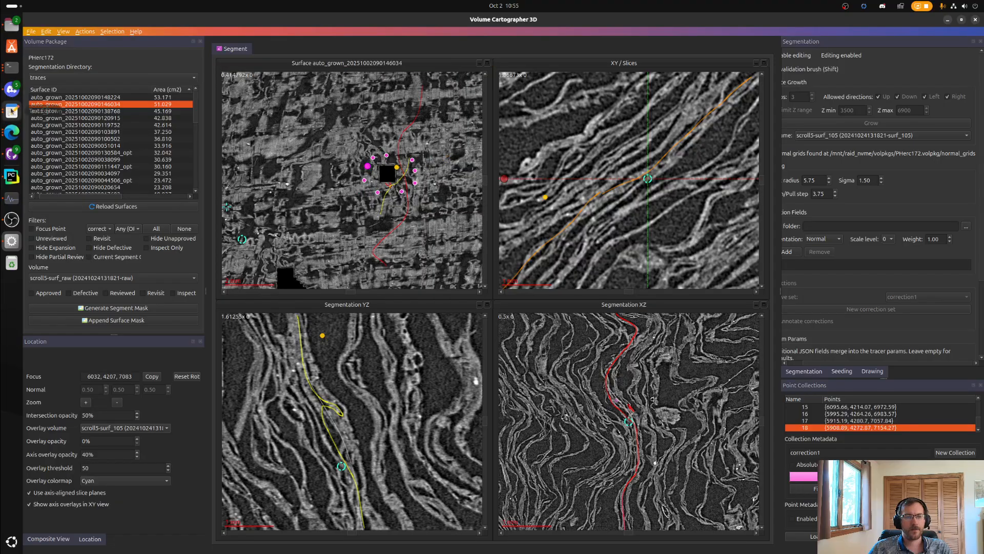
- Read the tracer's growth log in the terminal, then inspect the corrected area of the surface up close
key(alt+Tab)
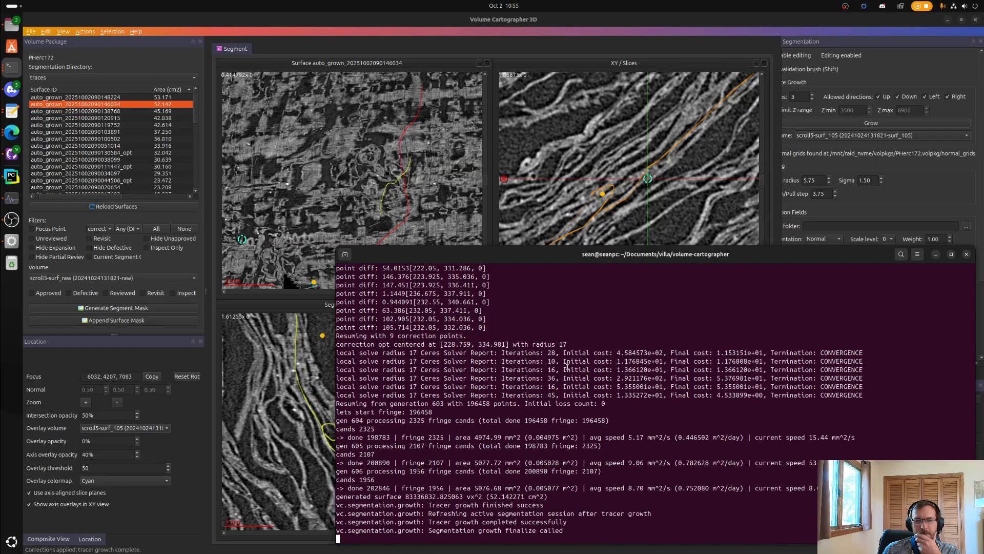
click(606, 192)
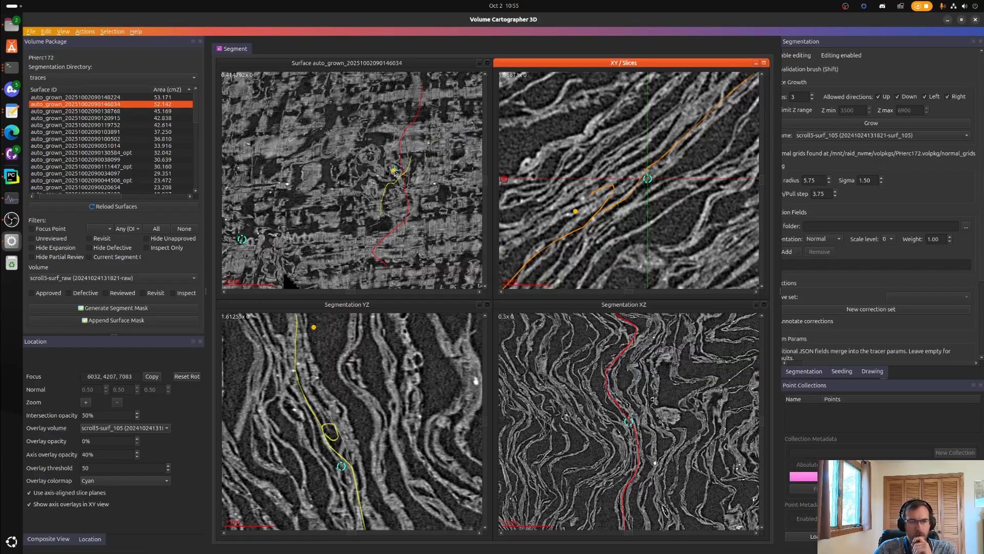
scroll(395, 173, up, 4)
scroll(382, 183, up, 3)
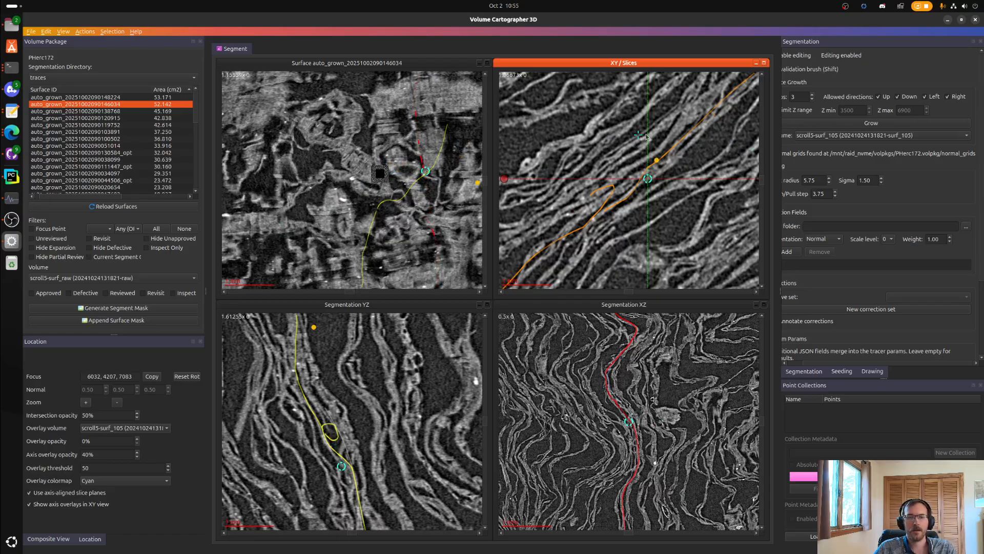
- Grow the surface another 3 steps and focus on the refilled area to inspect its fold in the slices
click(878, 126)
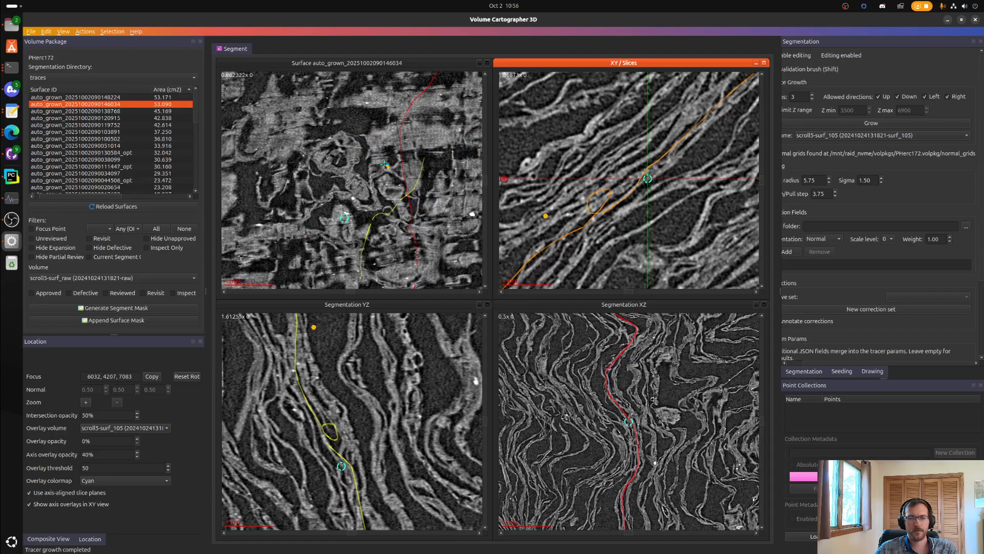
click(370, 198)
scroll(402, 193, up, 3)
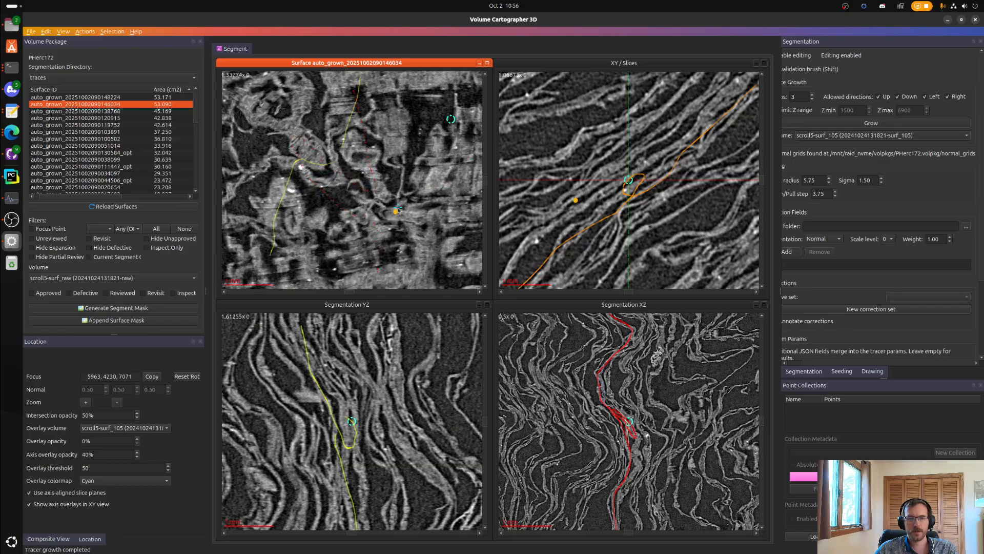
scroll(363, 197, down, 2)
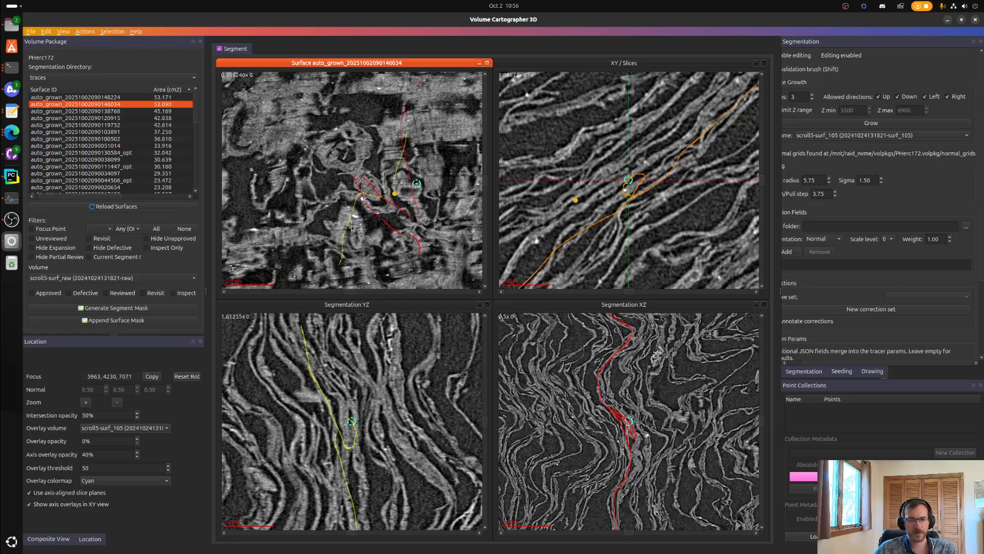
scroll(361, 205, down, 2)
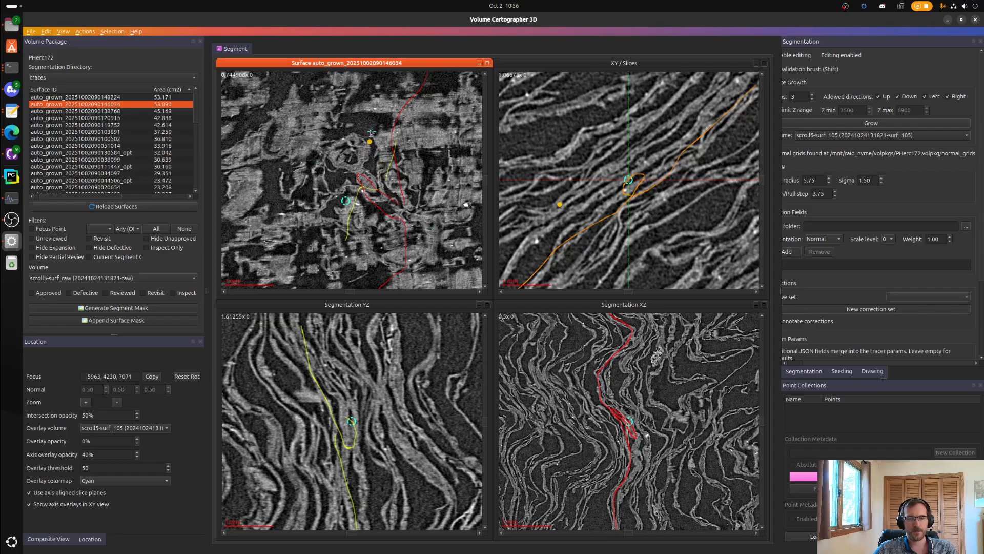
- Invalidate the misfolded region around the swirl and its lower-left extension with the invalidation brush
drag(371, 132, 380, 135)
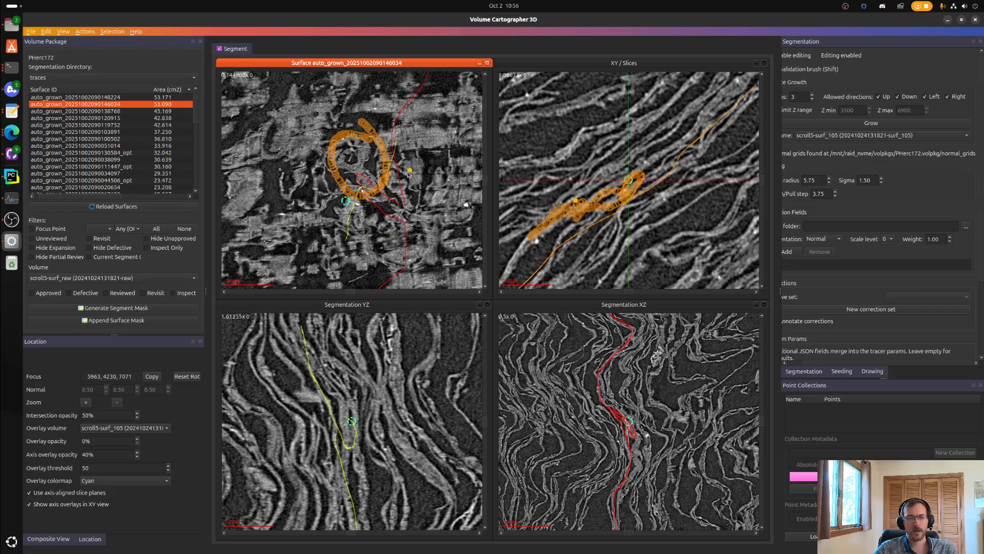
key(e)
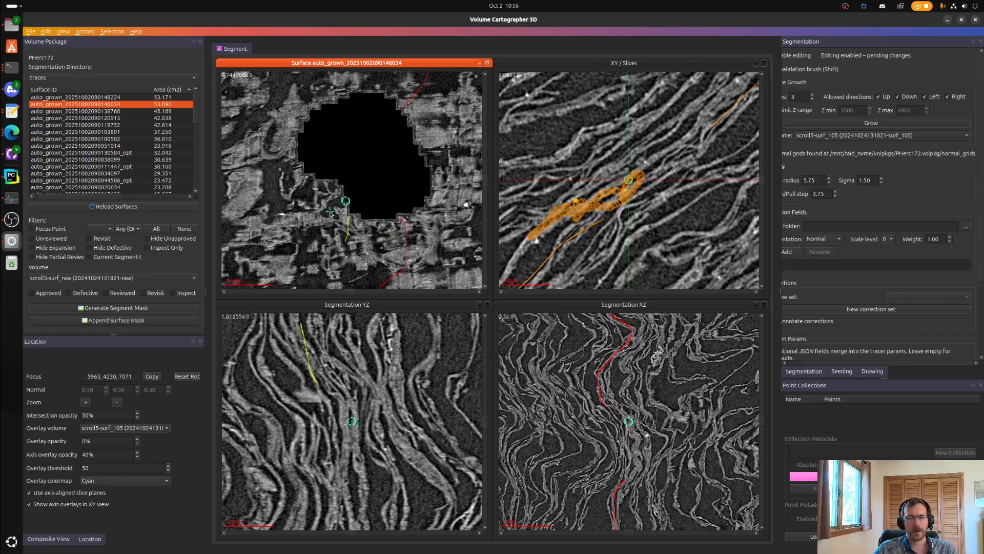
drag(281, 167, 338, 221)
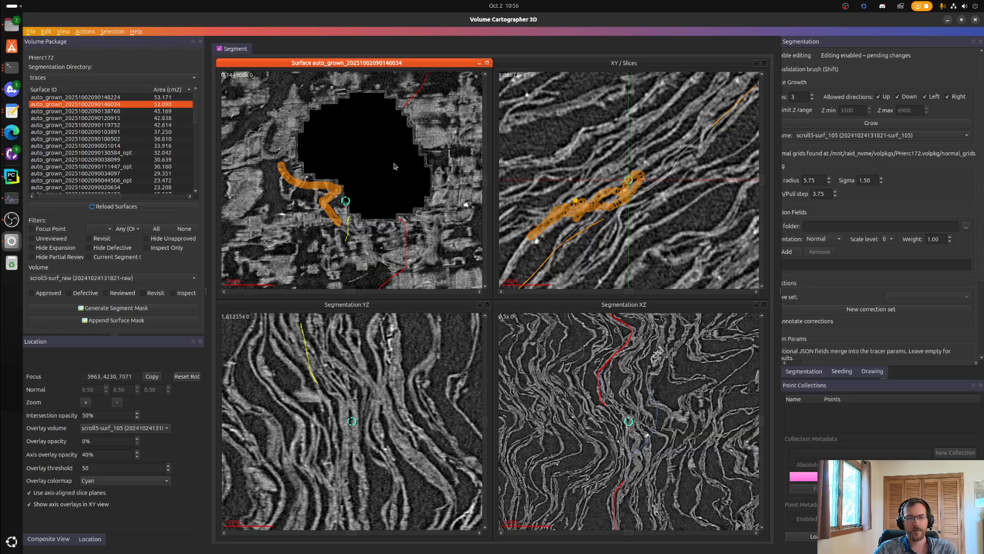
key(e)
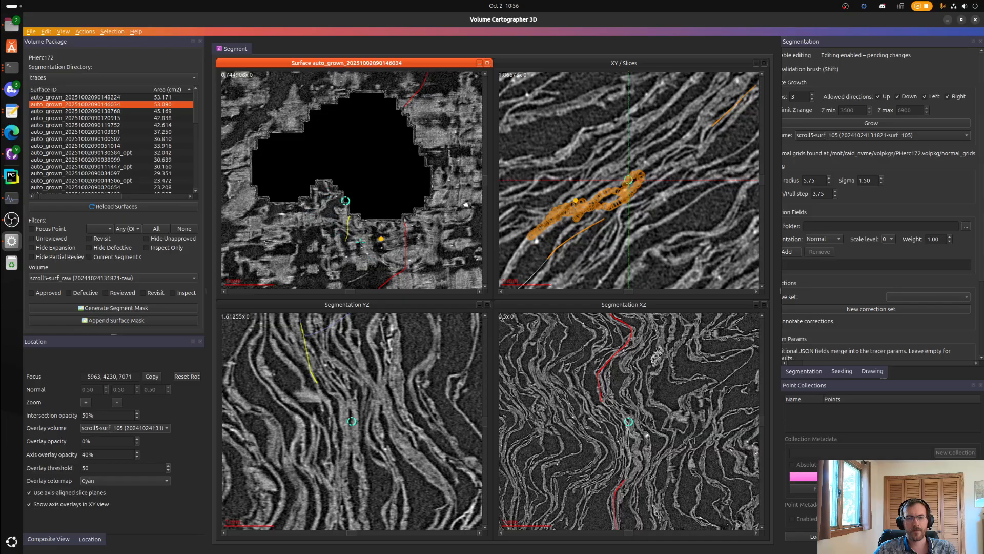
- Brush over the notch along the cut-out's lower edge for invalidation and apply the segmentation edits
scroll(361, 245, down, 4)
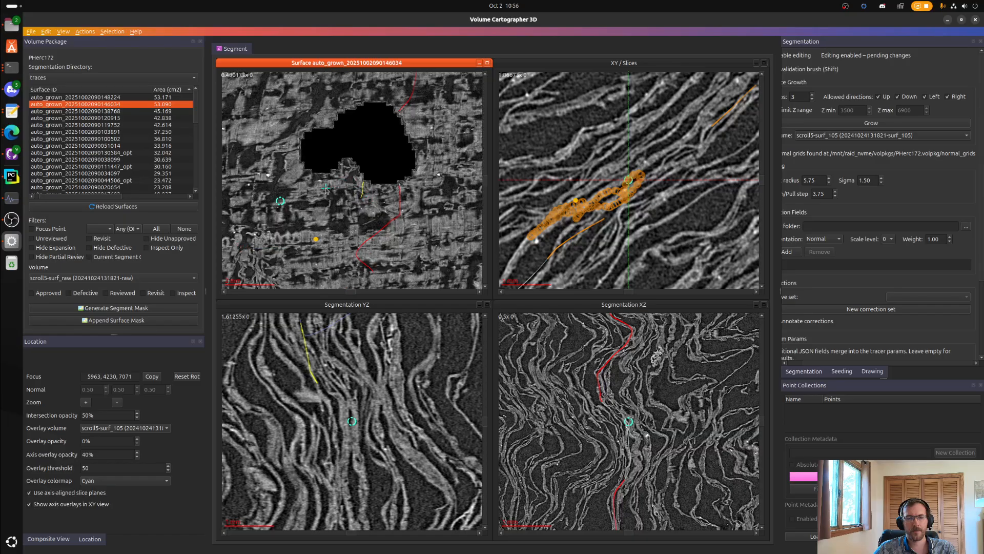
key(e)
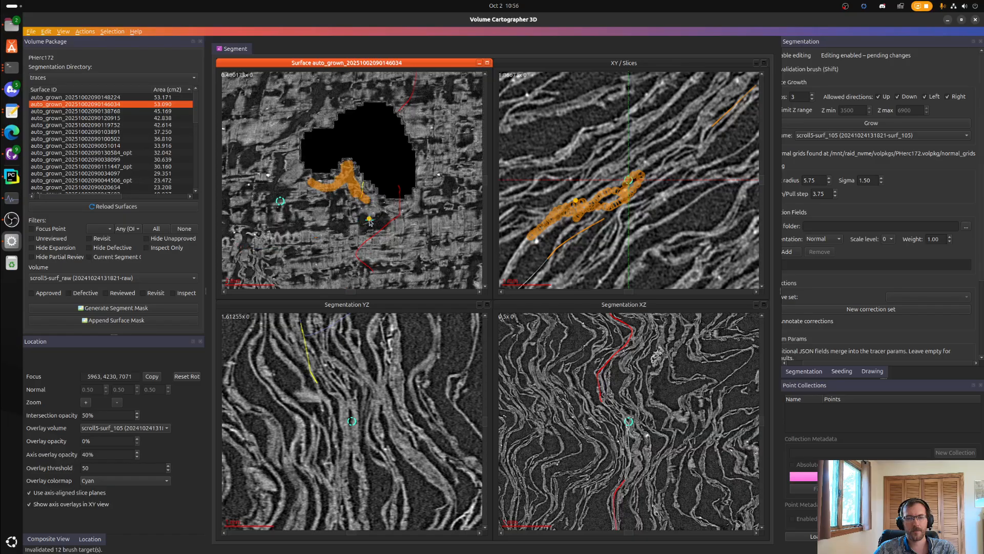
right_drag(410, 168, 392, 192)
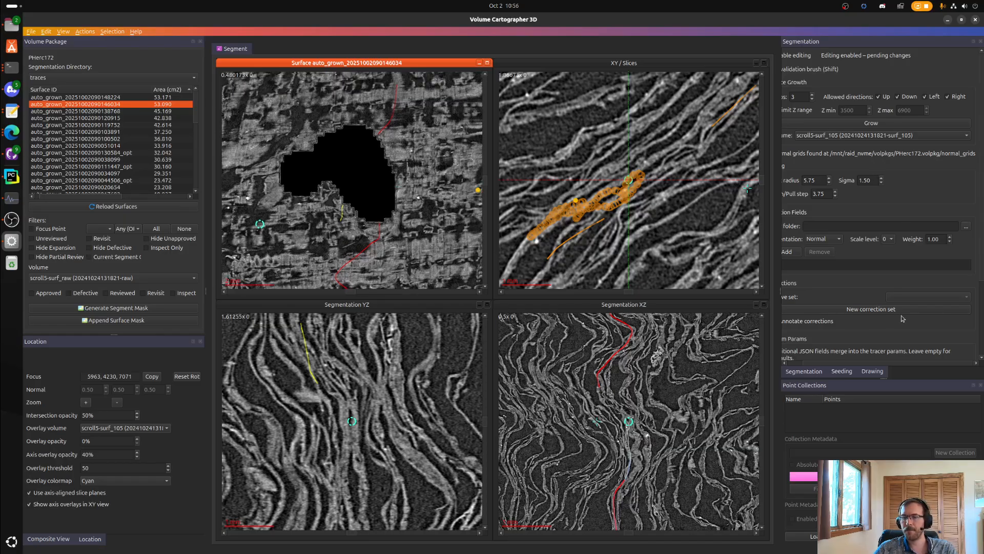
scroll(902, 319, down, 5)
click(805, 354)
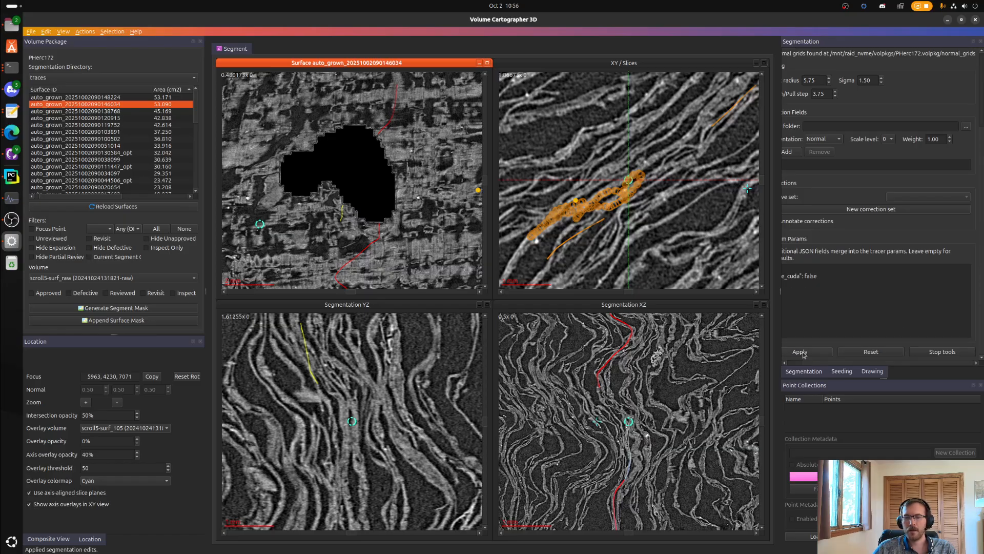
- Invalidate another patch of surface at the cut-out's lower-right edge and apply the edit
shift+drag(342, 219, 326, 189)
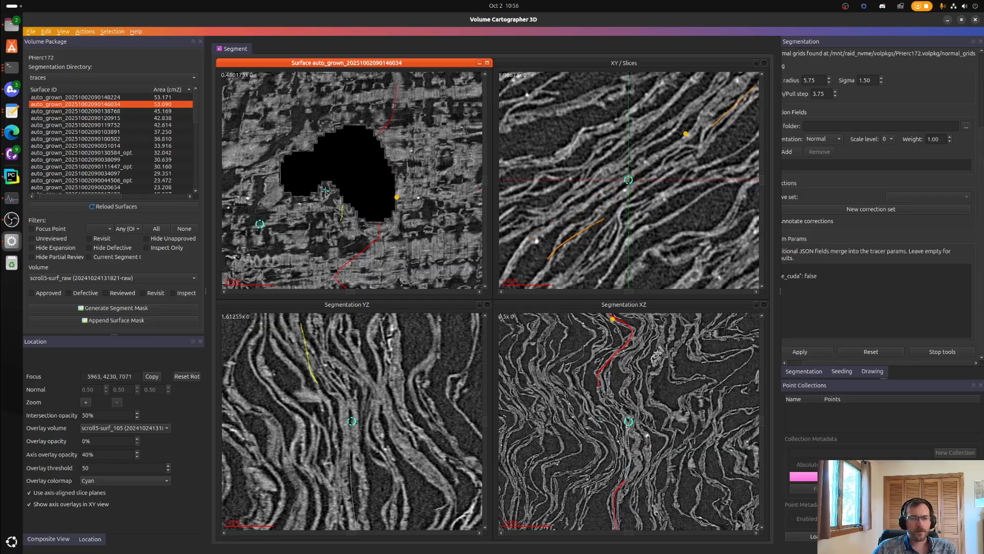
key(e)
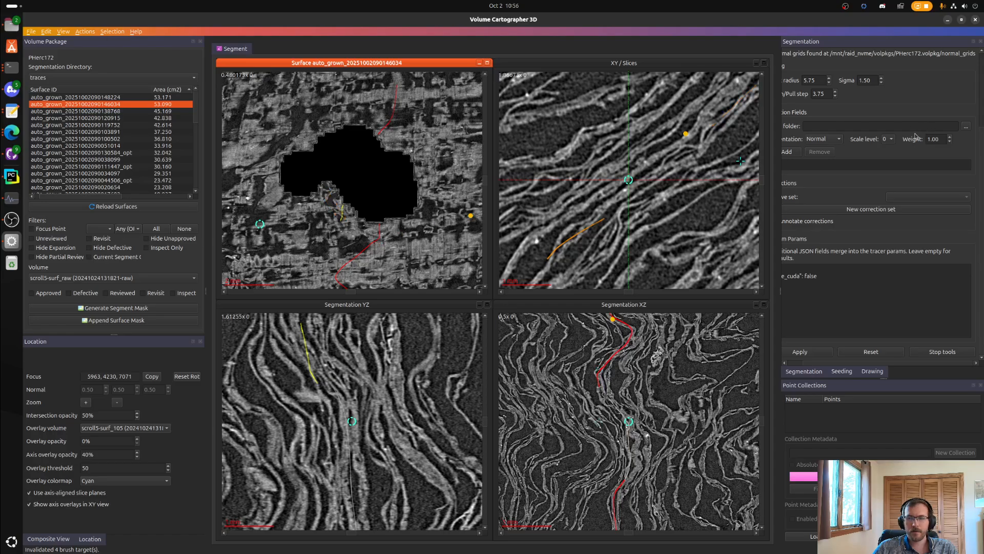
click(821, 355)
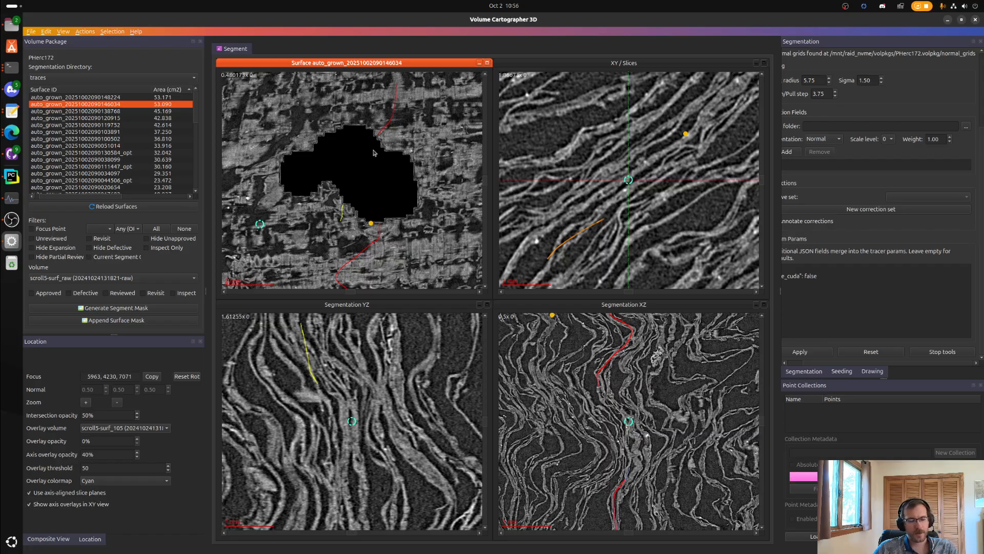
- Grow the surface 3 steps in all allowed directions to start refilling the cut-out region
scroll(866, 221, up, 3)
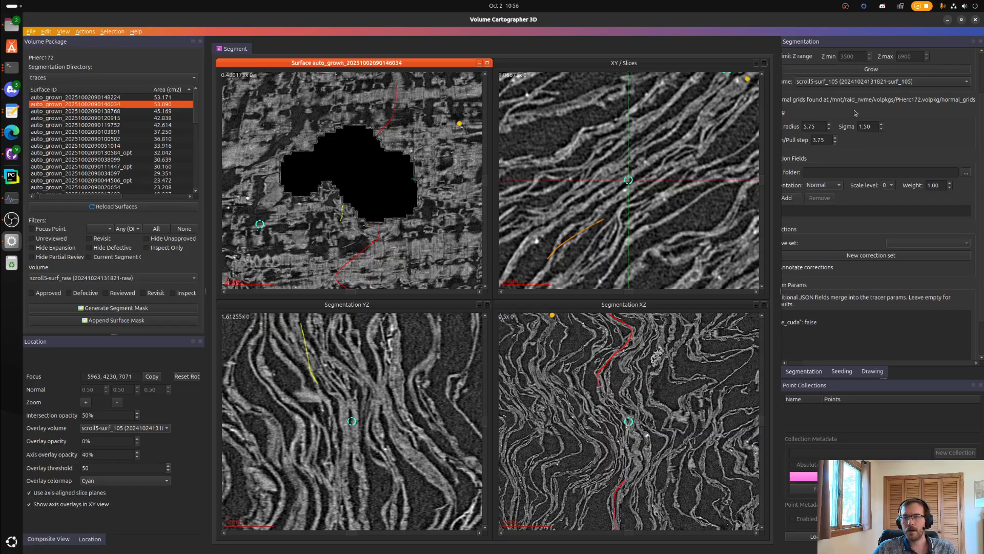
drag(851, 364, 760, 362)
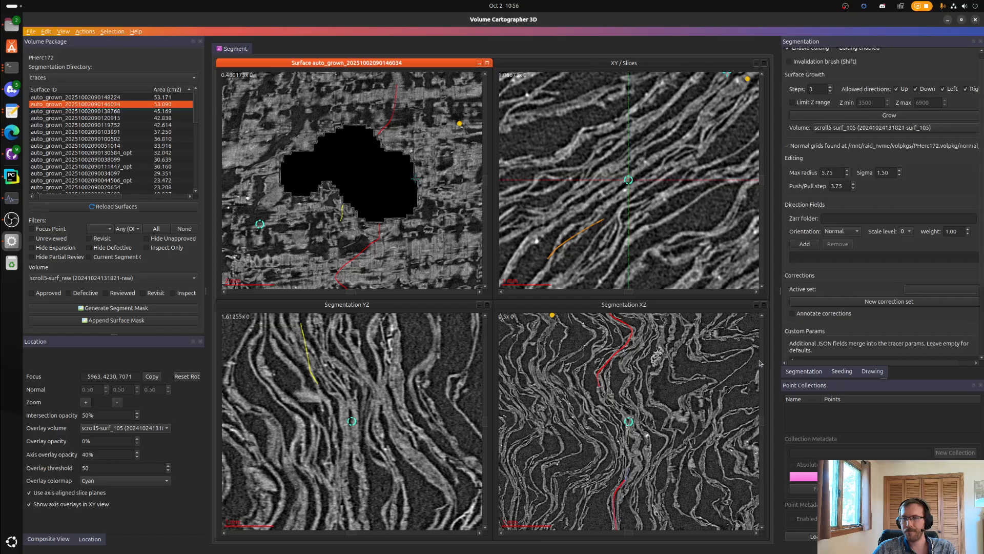
click(918, 118)
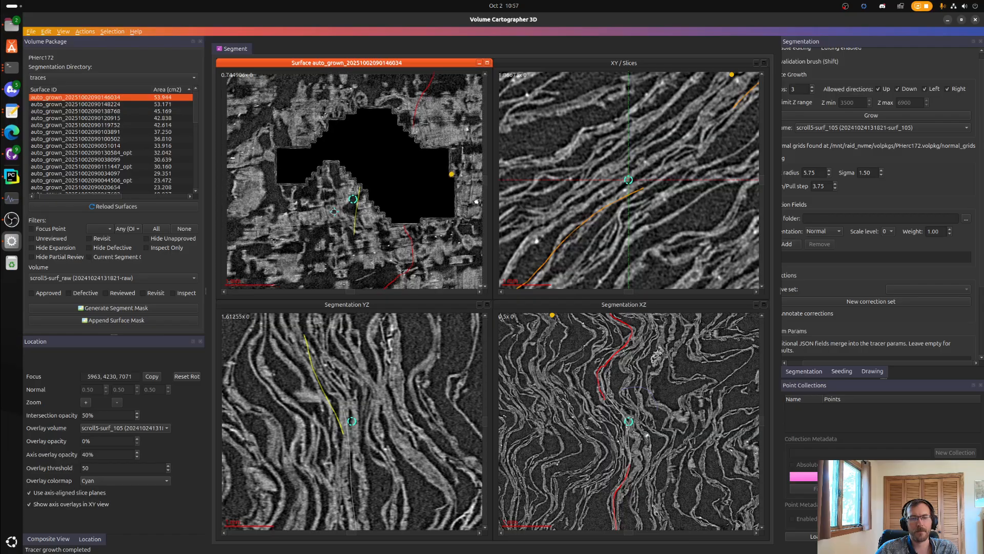
- Focus on the strip just below the cut-out to check its trace line, and grow the surface 3 more steps
ctrl+click(333, 198)
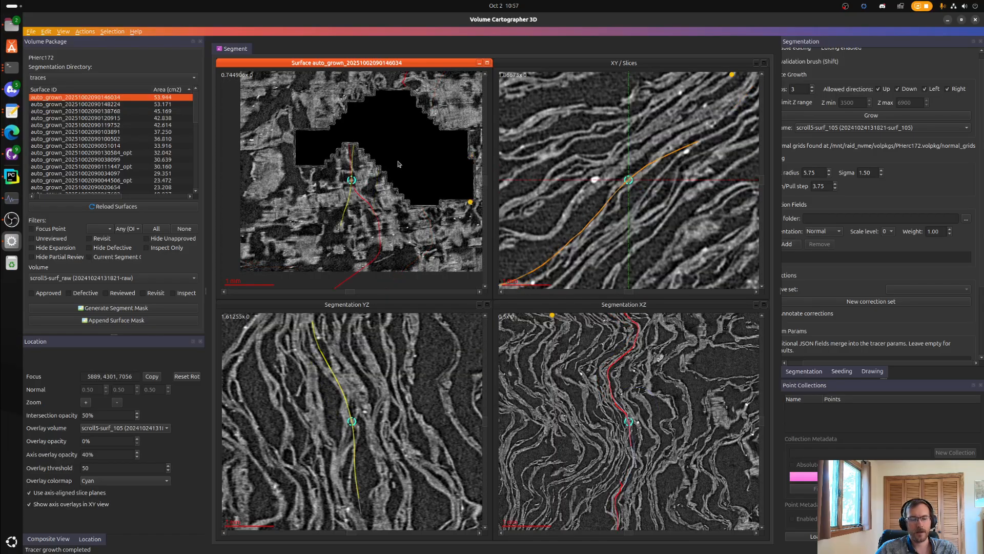
key(5)
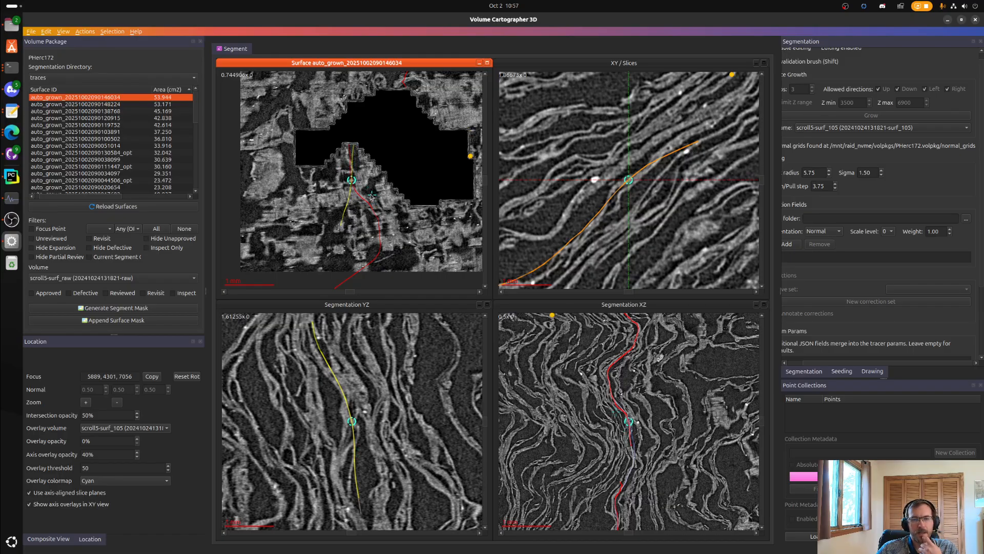
right_drag(357, 203, 340, 205)
scroll(356, 210, down, 2)
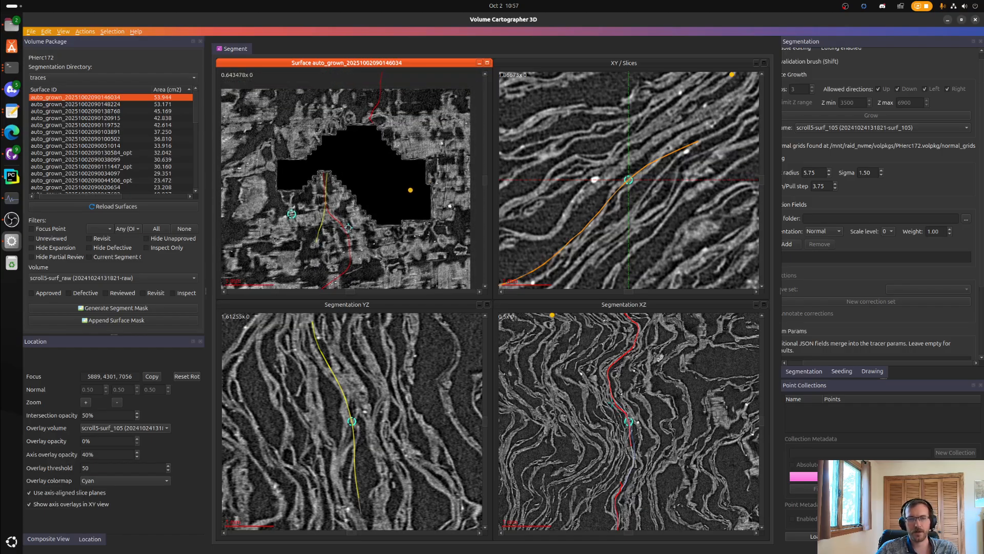
scroll(916, 66, up, 1)
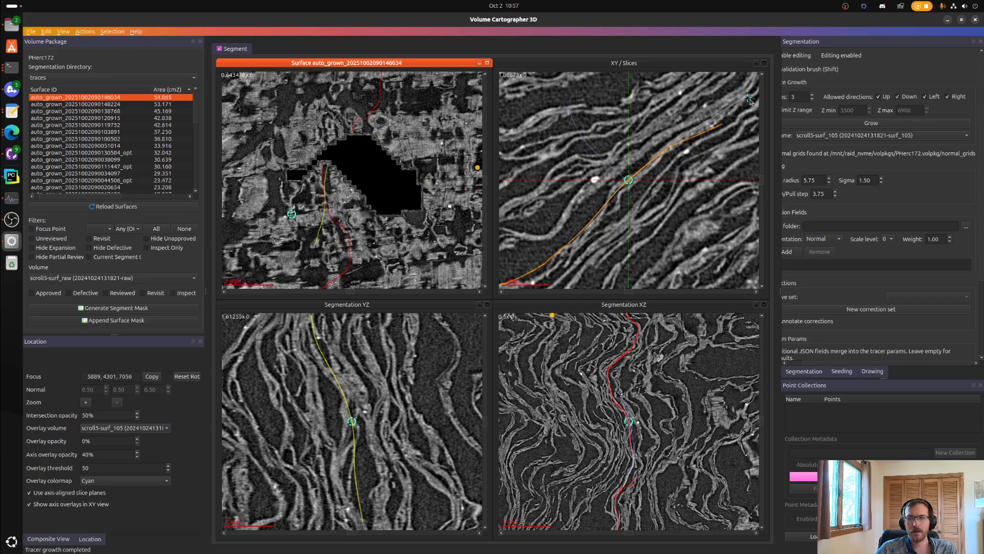
- Set the growth steps to 5 and grow the surface again to close more of the remaining hole
scroll(800, 97, up, 3)
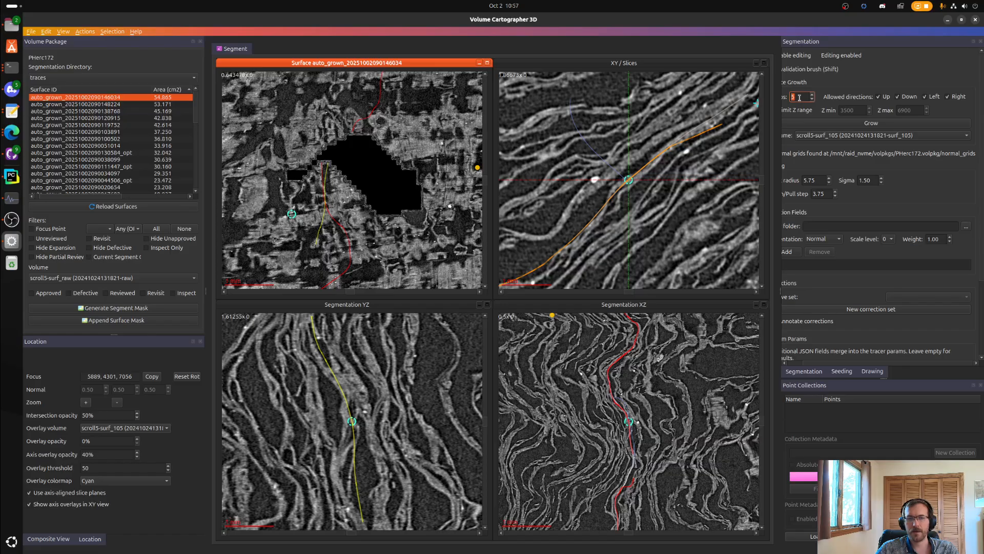
key(ctrl+g)
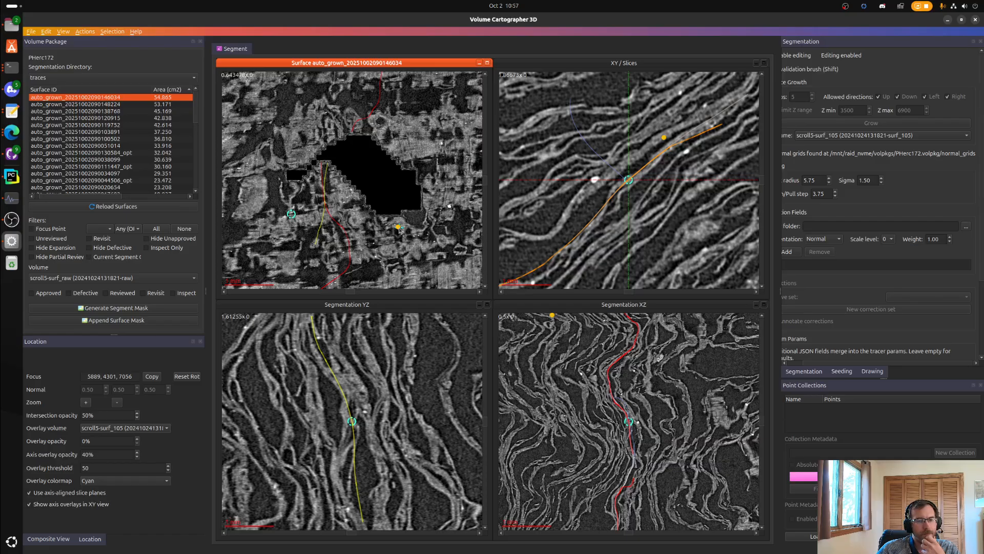
scroll(395, 195, down, 10)
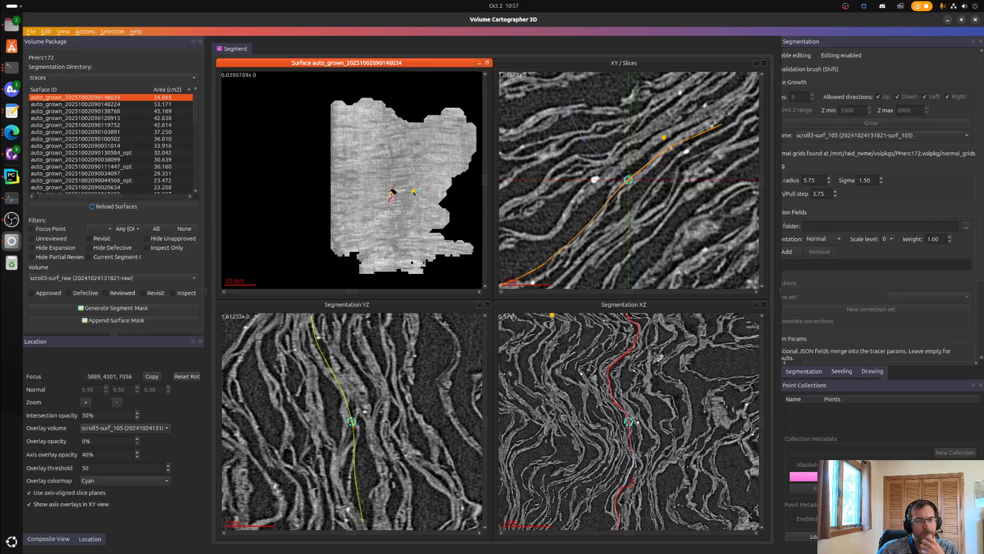
scroll(414, 193, up, 4)
scroll(362, 205, up, 5)
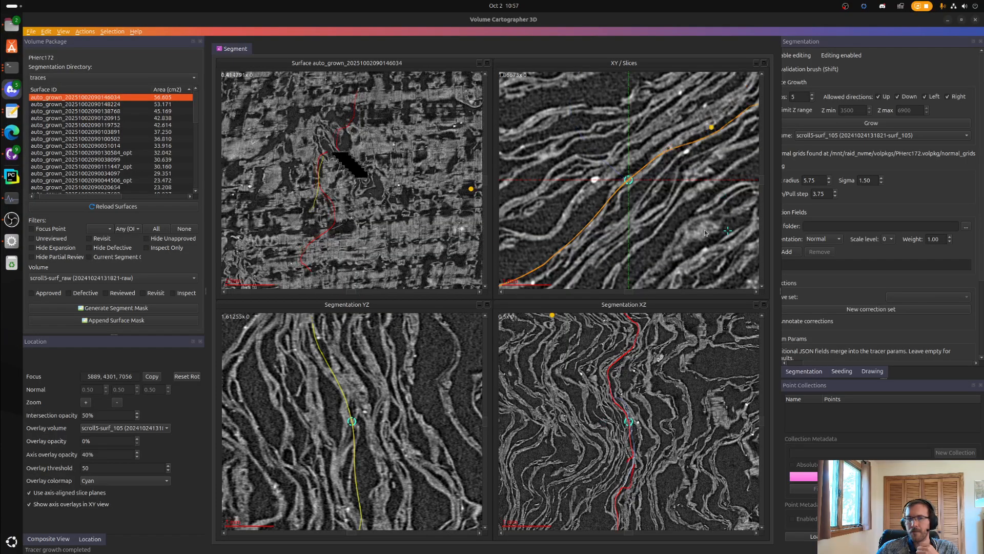
- Check the trace beside the remaining hole and at several points along the surface's outer edges in the slice views
scroll(333, 175, up, 3)
ctrl+click(342, 176)
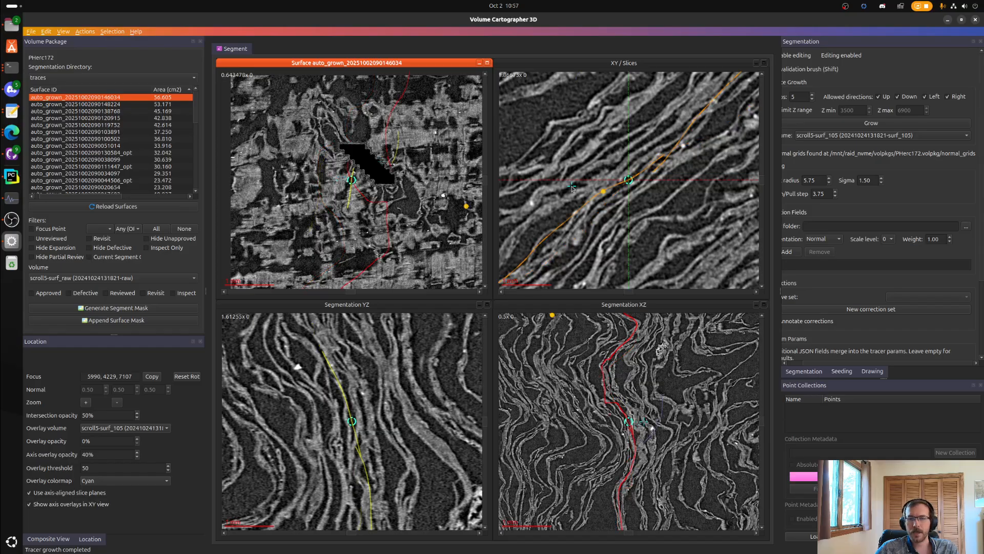
scroll(383, 204, down, 4)
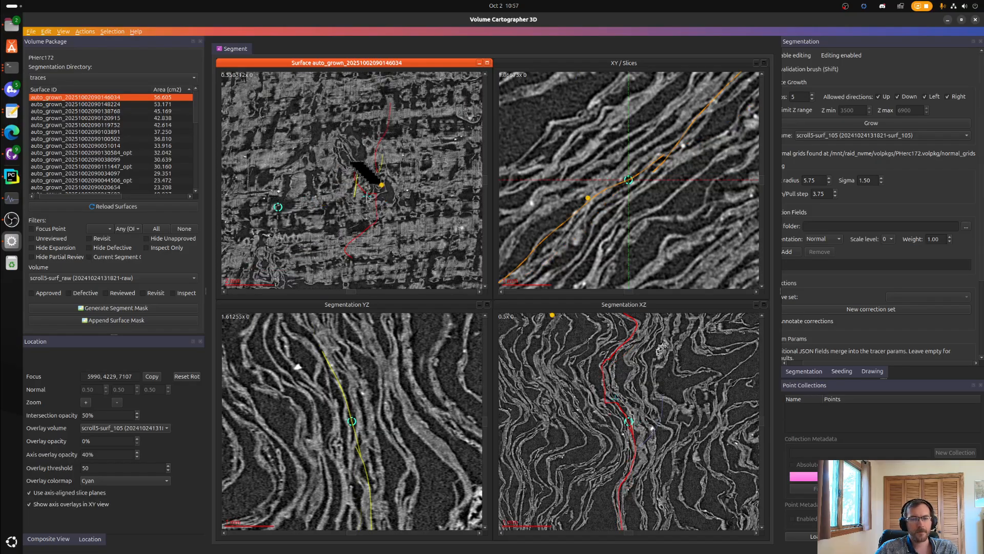
scroll(367, 197, down, 9)
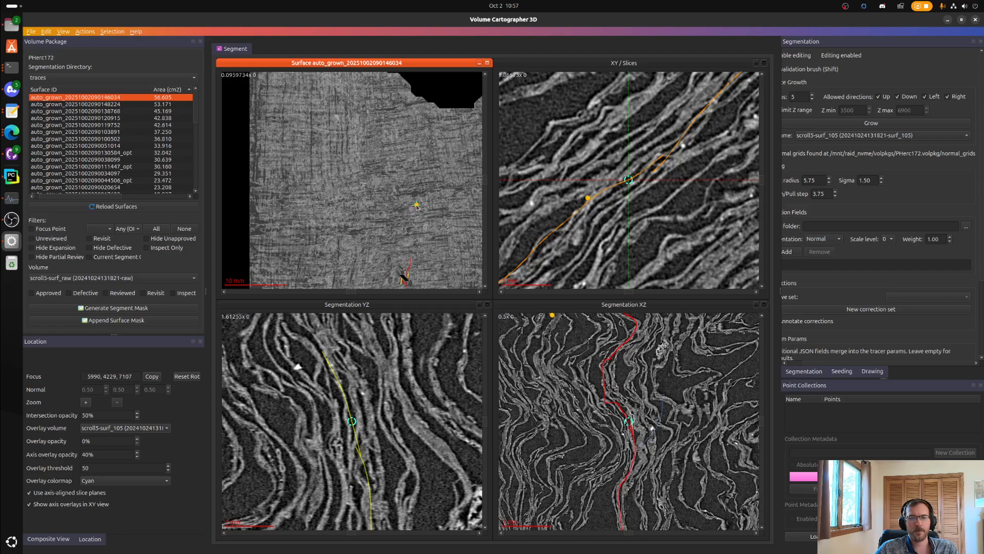
click(335, 176)
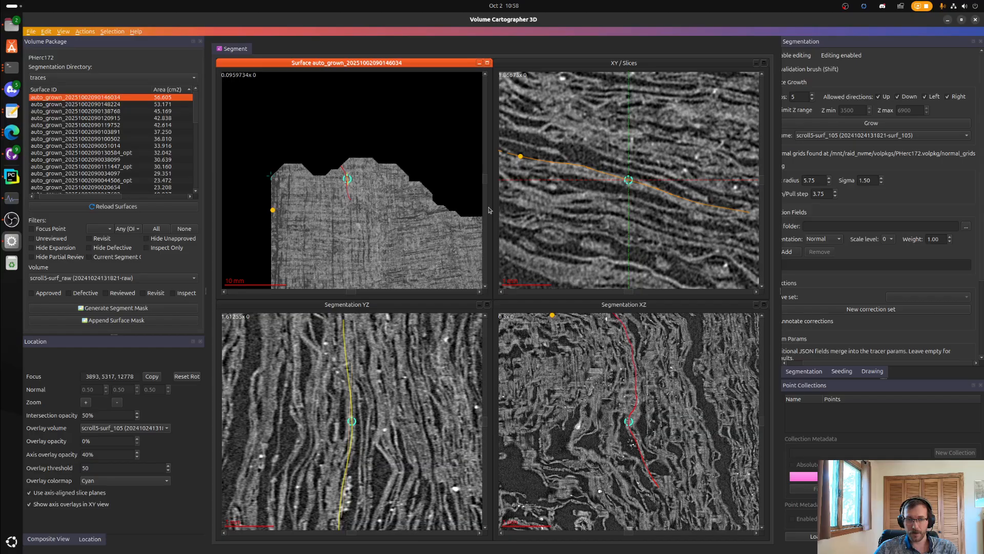
scroll(609, 186, down, 4)
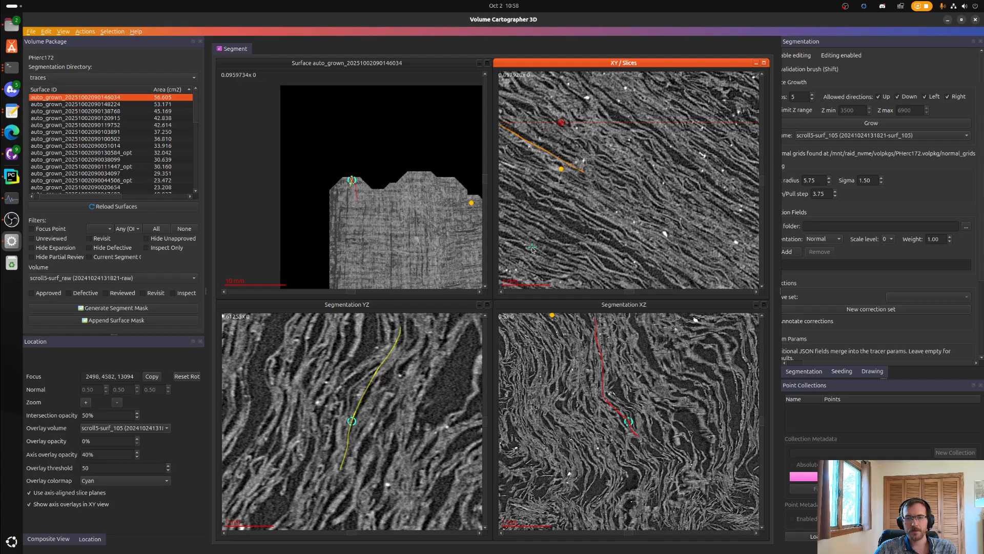
scroll(371, 138, up, 7)
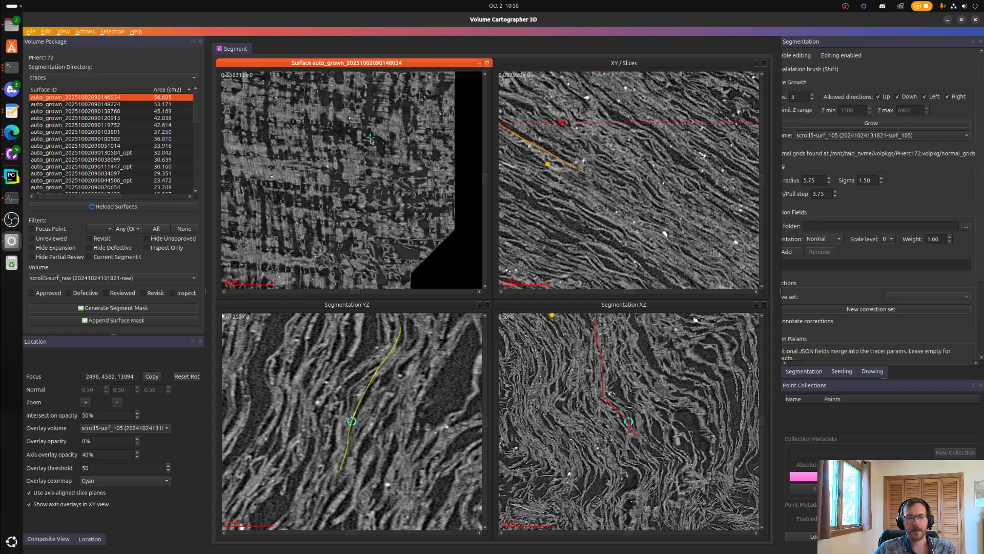
click(431, 154)
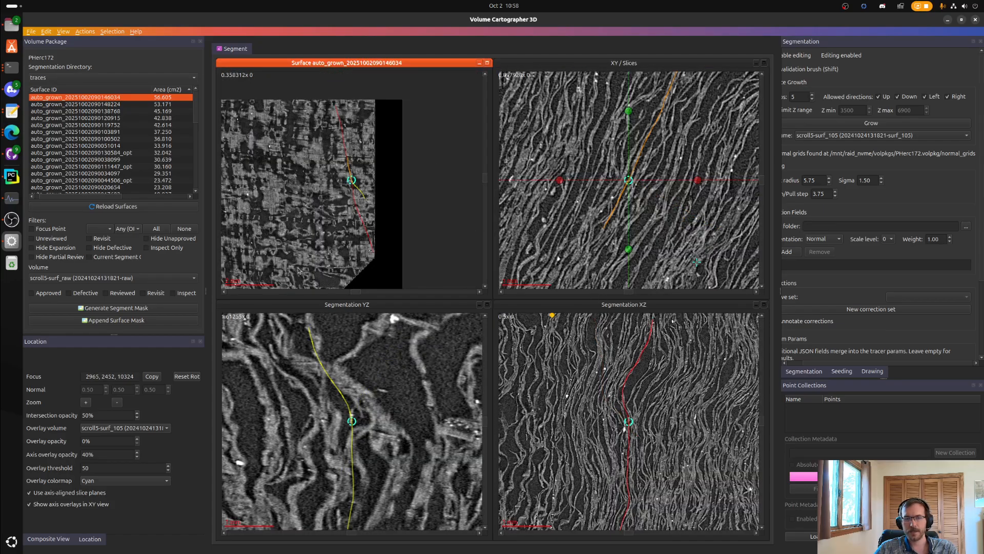
right_drag(354, 164, 359, 152)
right_drag(322, 208, 372, 170)
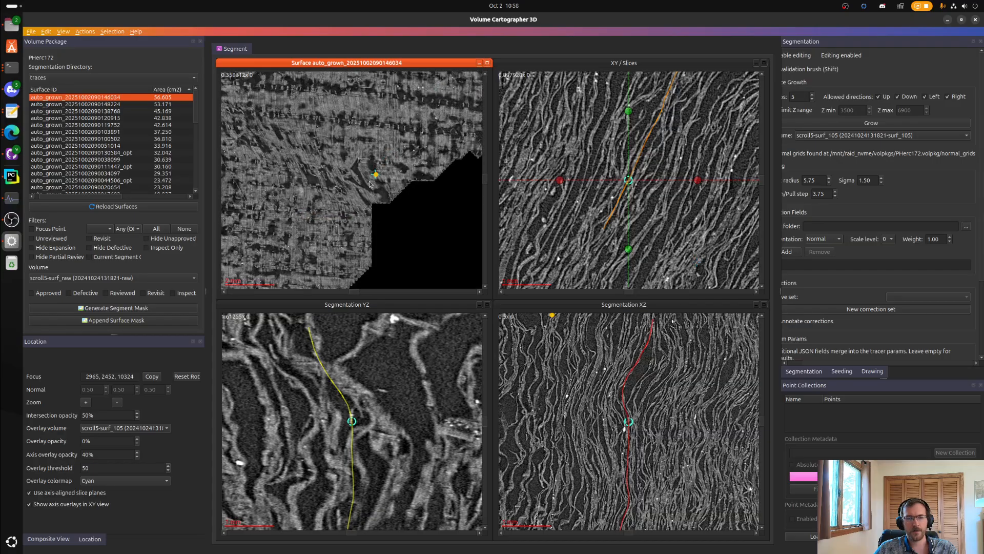
- Focus on the inner corner of the stepped outer edge and compare its trace with the sheet prediction overlay in the XY slice
ctrl+click(364, 192)
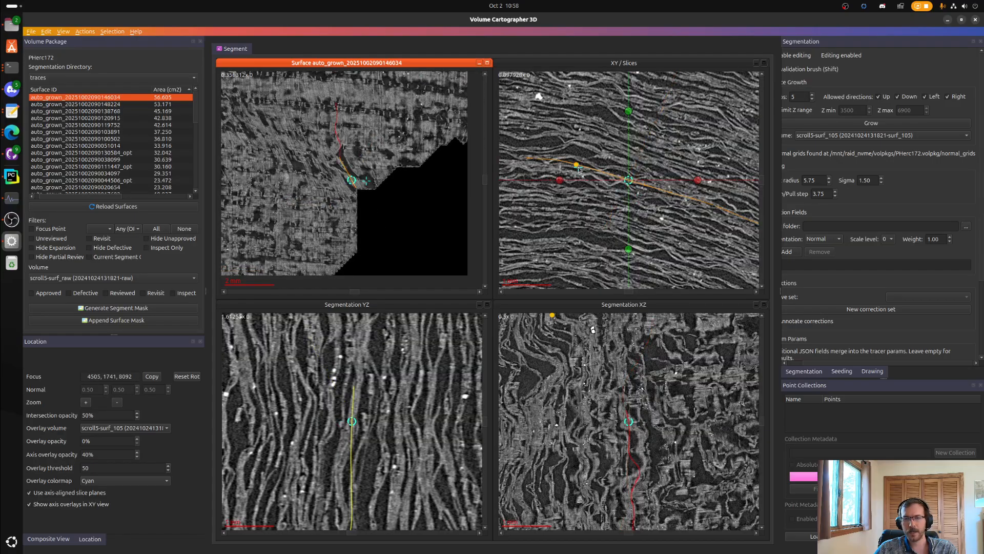
scroll(628, 178, up, 2)
right_drag(655, 190, 629, 187)
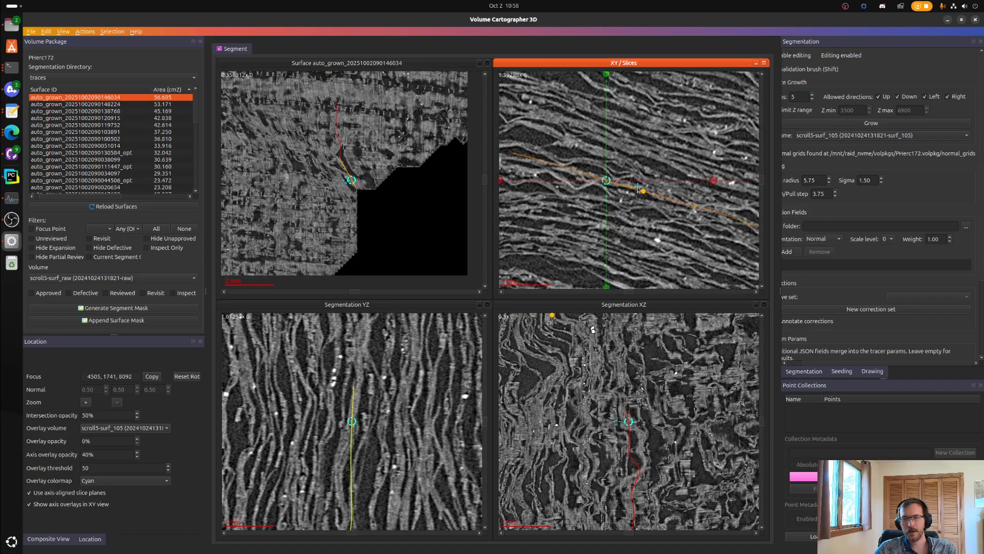
ctrl+click(644, 190)
scroll(650, 191, up, 3)
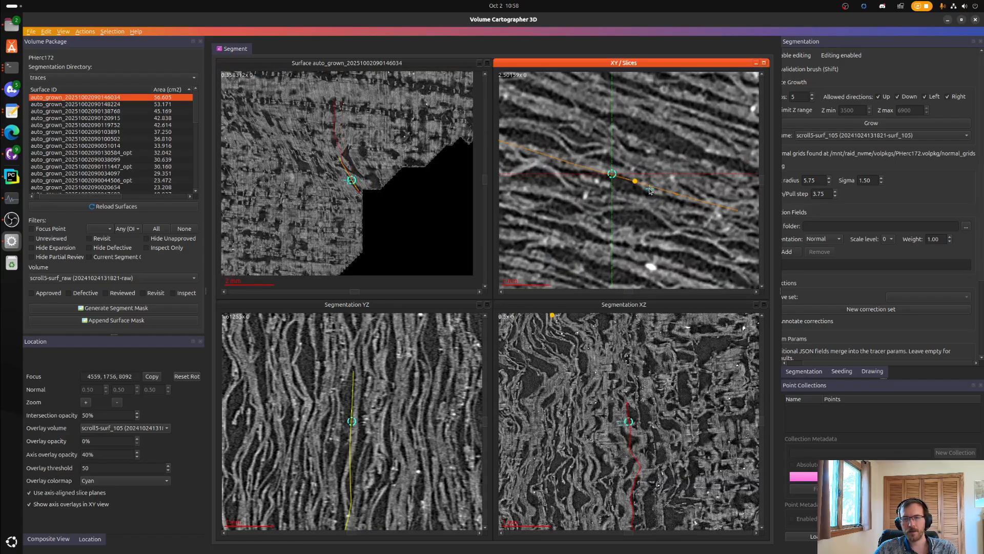
key(space)
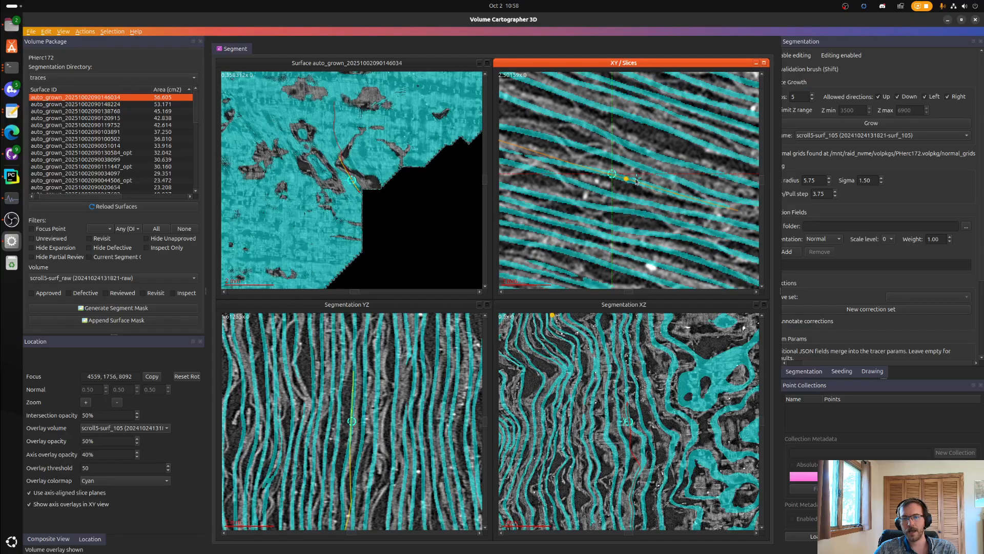
key(space)
scroll(357, 188, up, 3)
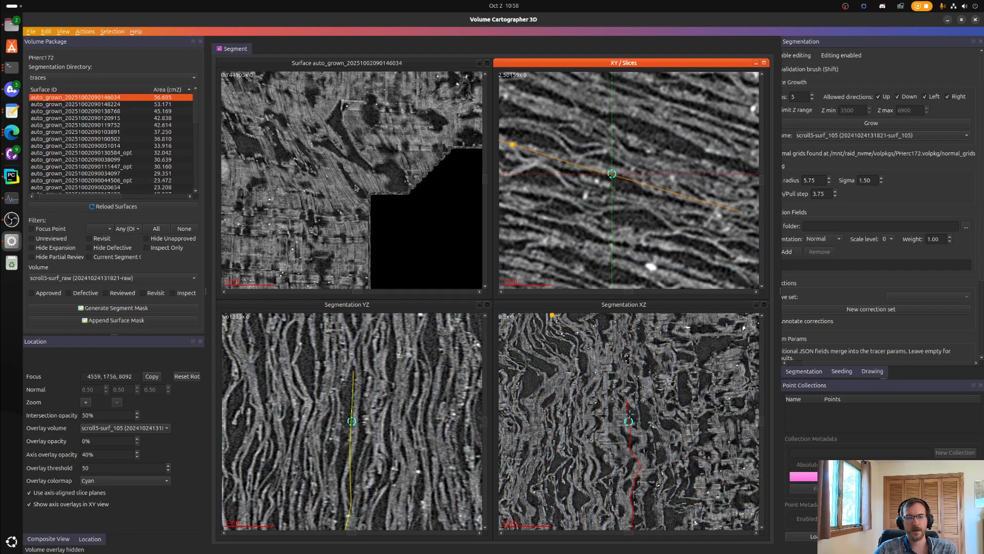
- Examine the dark, slanted patches near the stepped edge and the neighbouring surface for misfolds
scroll(356, 188, up, 2)
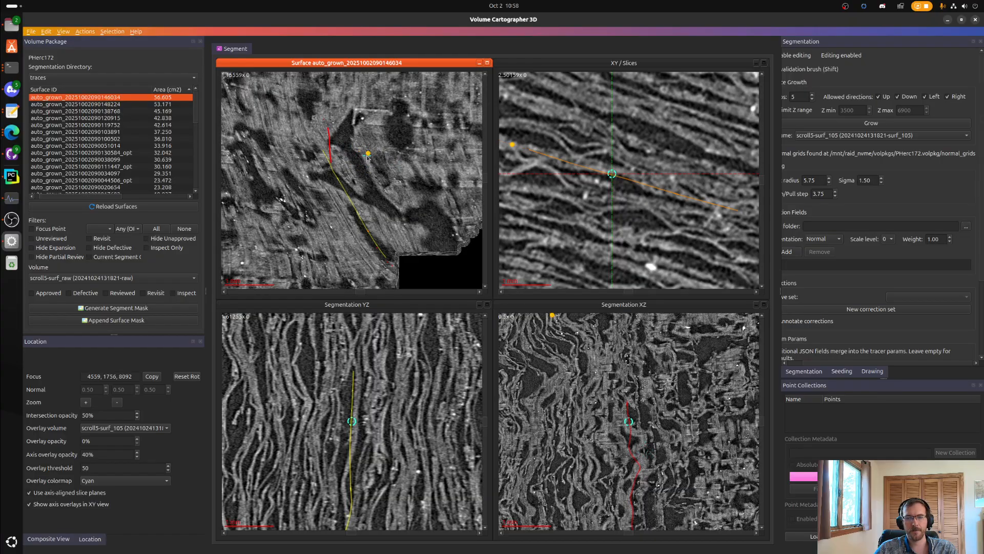
click(348, 161)
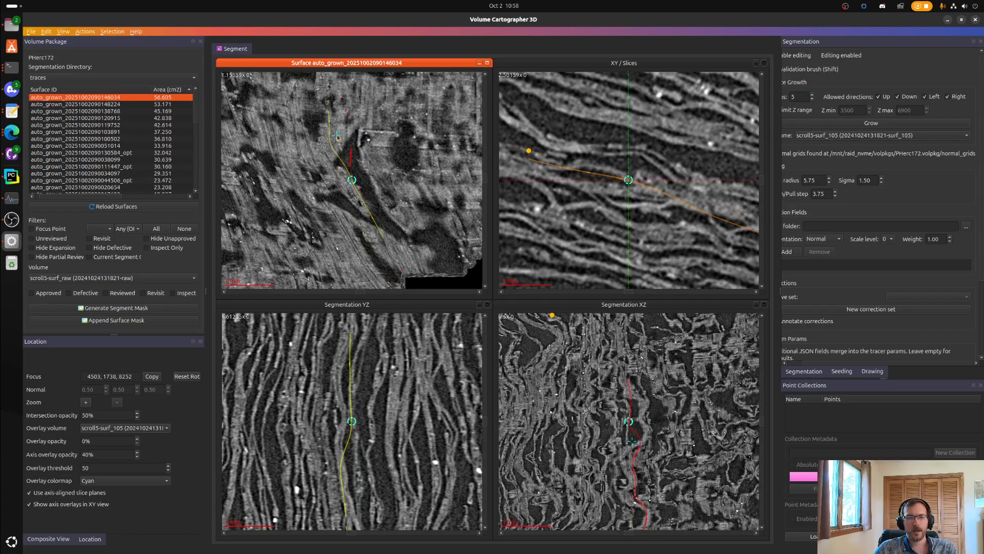
scroll(376, 157, down, 3)
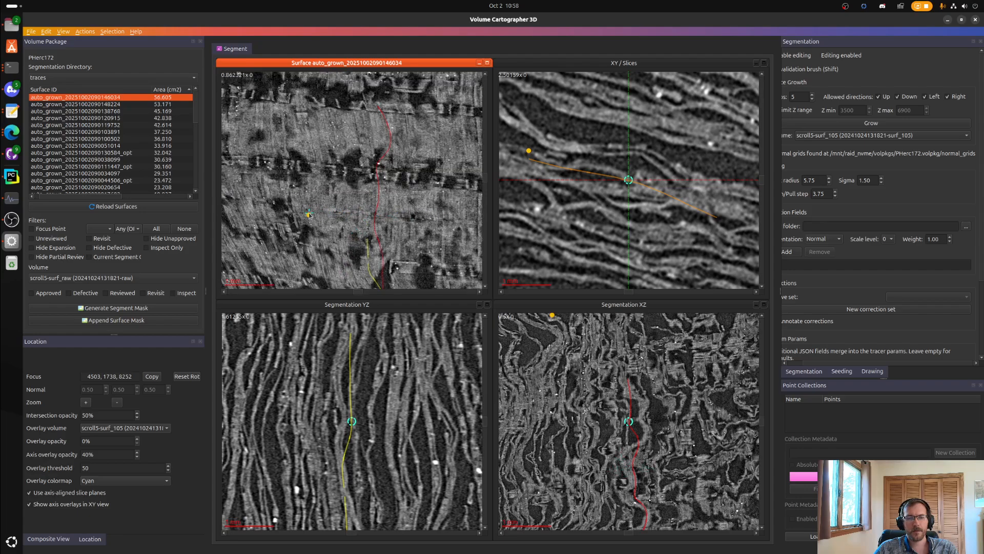
right_drag(305, 237, 372, 197)
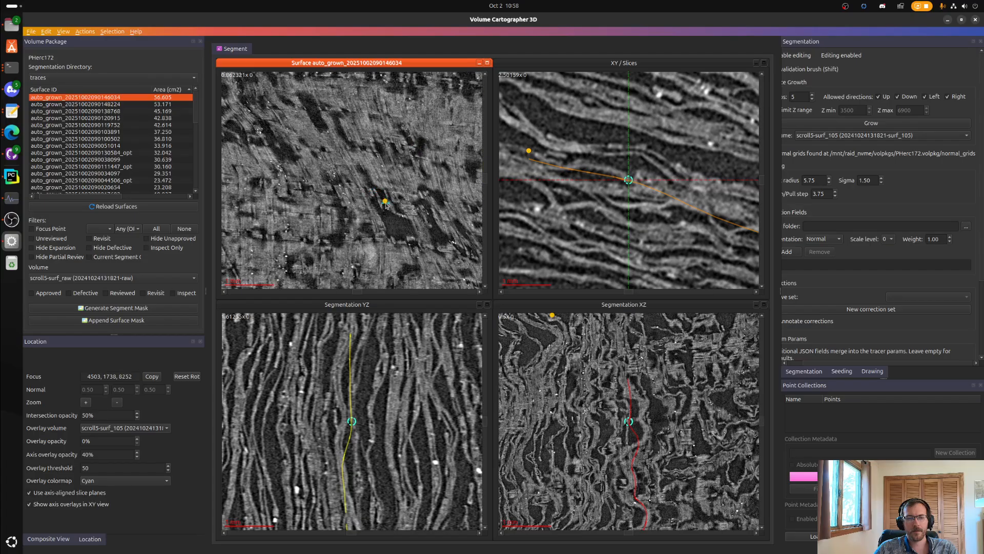
scroll(404, 229, down, 6)
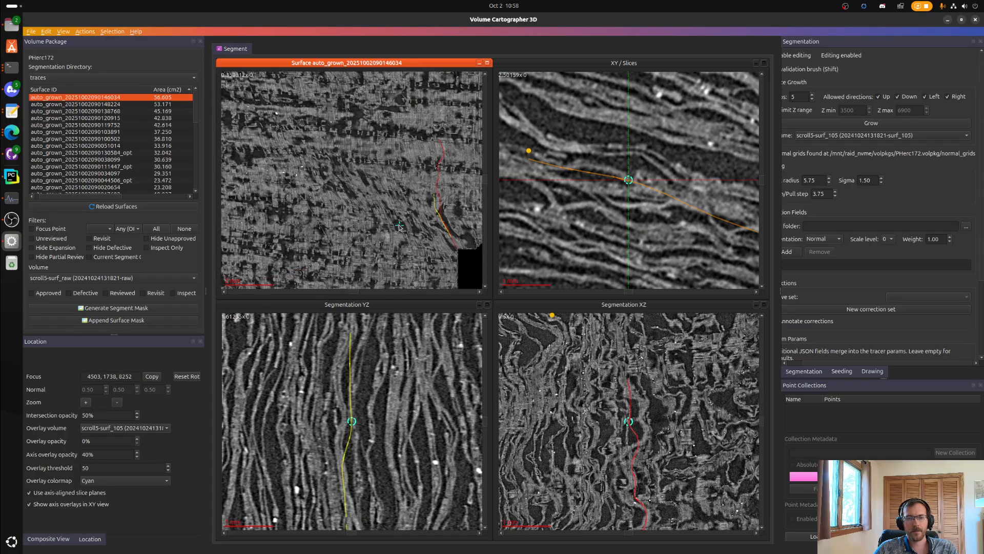
scroll(344, 170, down, 4)
scroll(344, 168, up, 3)
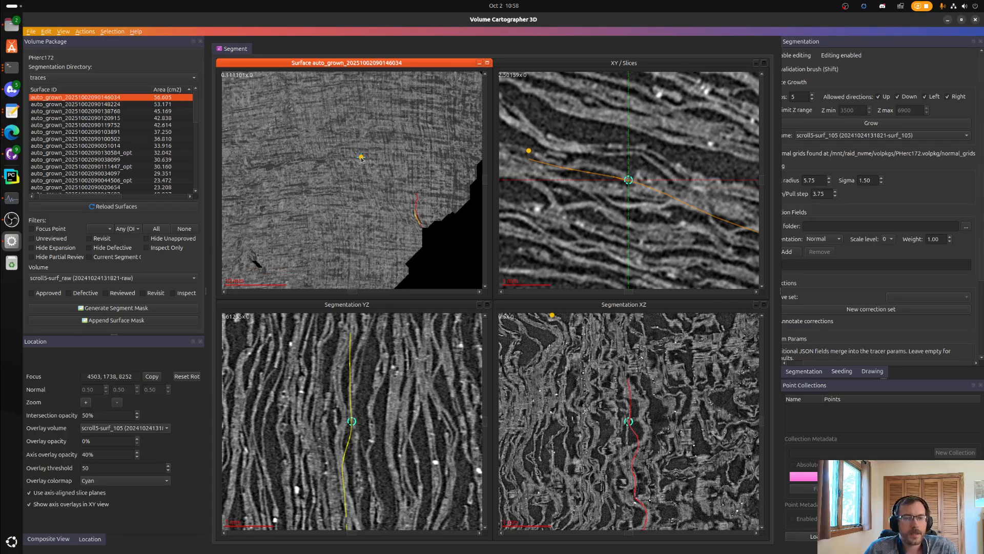
- Focus on the dark horizontal gap in the middle of the surface where the trace bows outward in the YZ slice
scroll(359, 195, down, 3)
scroll(373, 225, up, 3)
scroll(373, 209, up, 3)
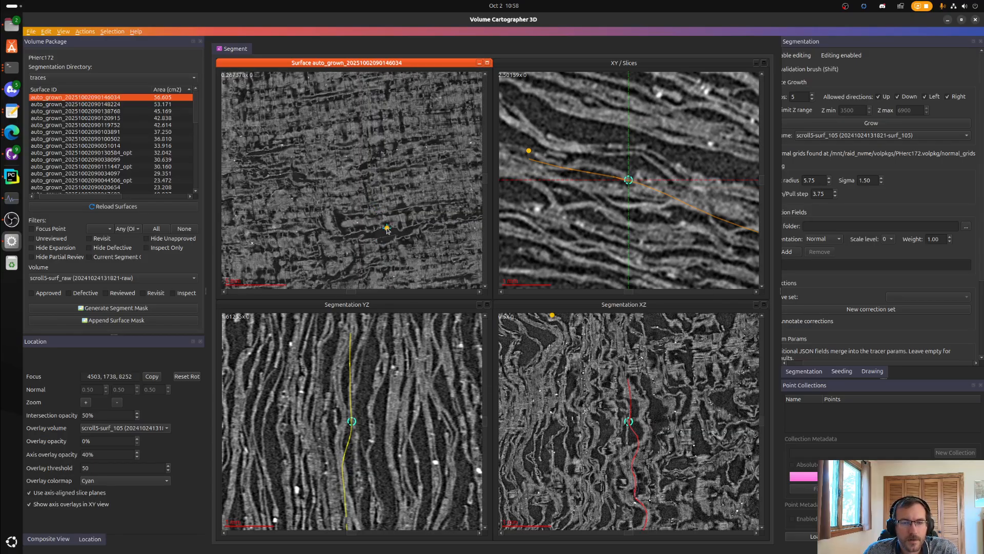
click(387, 229)
scroll(632, 202, down, 1)
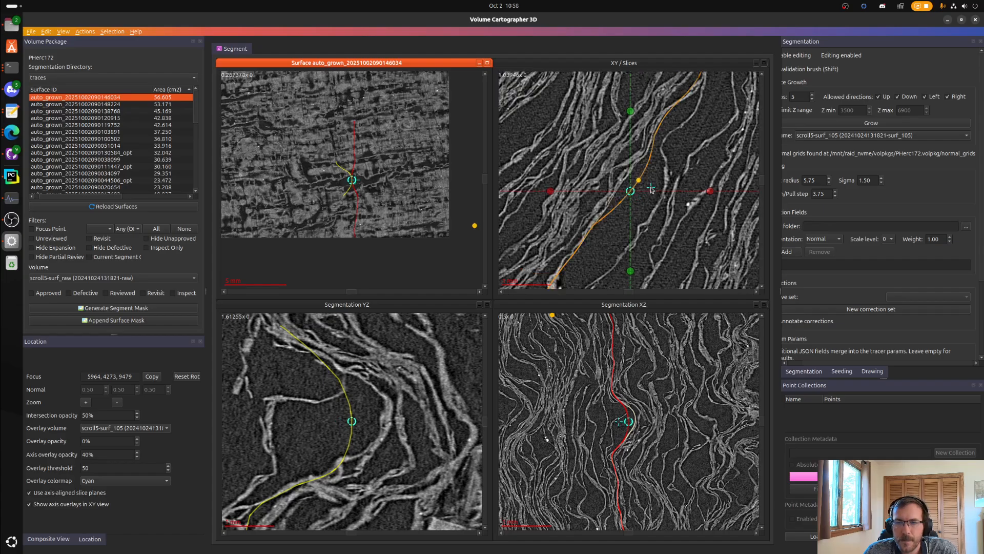
ctrl+click(352, 182)
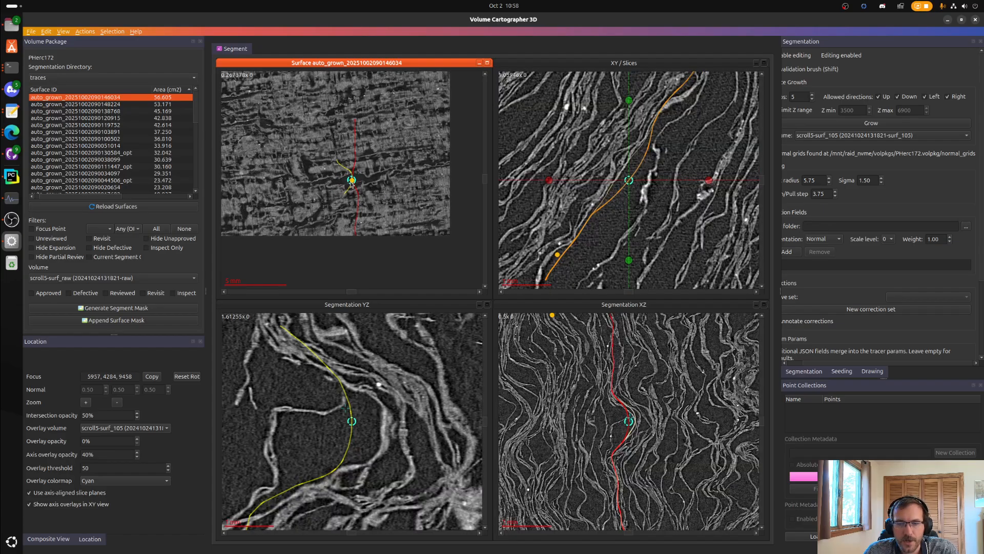
- Go through neighbouring XY slices around the gap with the prediction overlay shown to find where the trace leaves its sheet
shift+scroll(650, 191, down, 6)
shift+scroll(651, 190, up, 5)
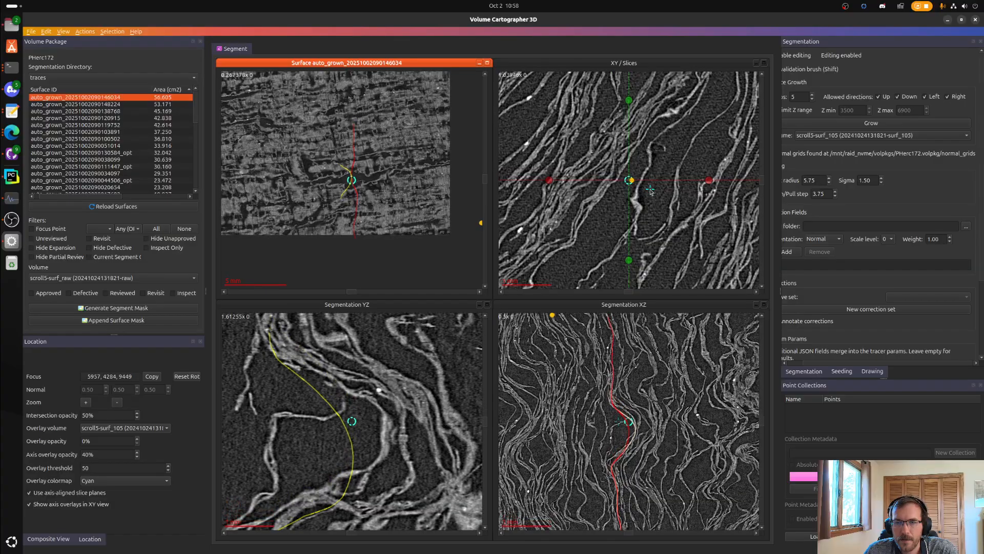
shift+scroll(651, 191, down, 5)
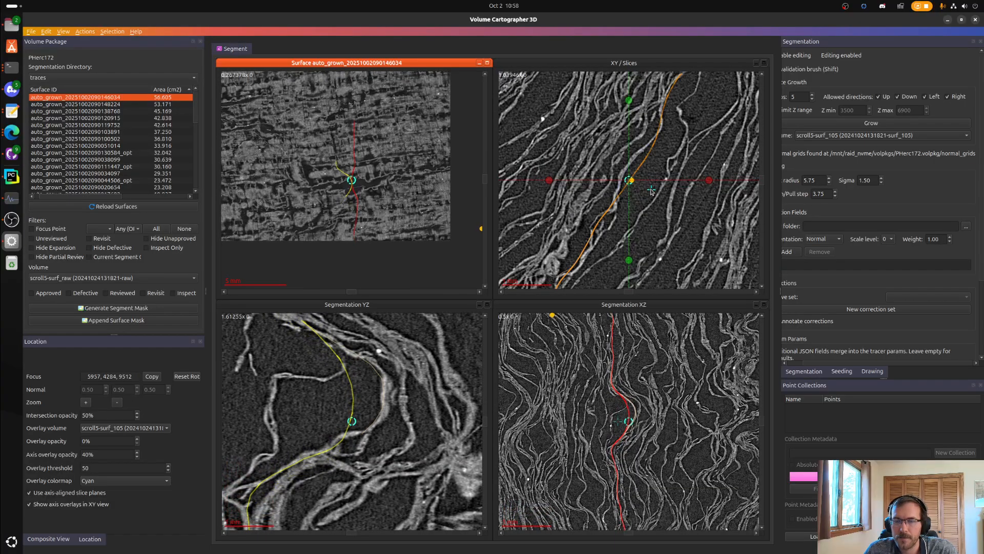
shift+scroll(651, 191, down, 1)
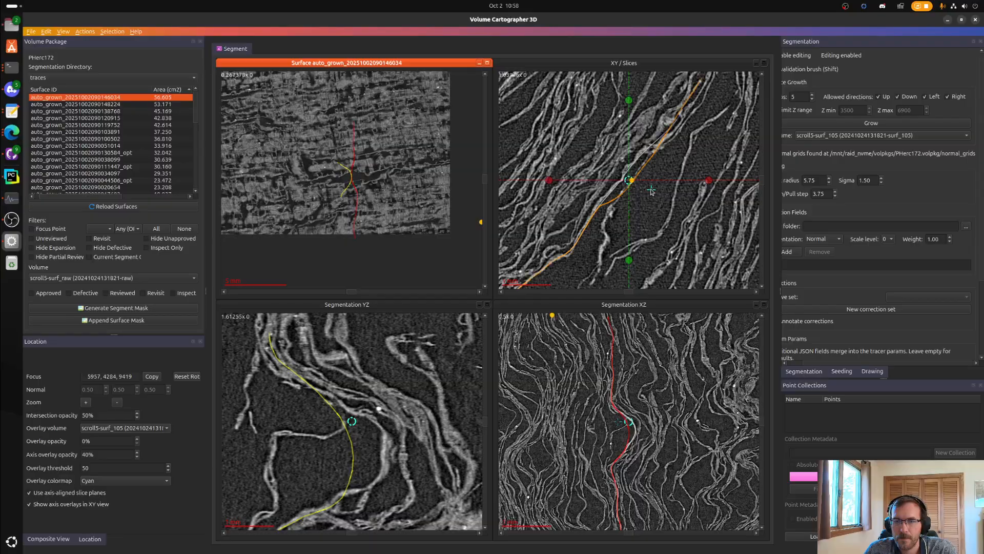
key(space)
shift+scroll(669, 192, up, 6)
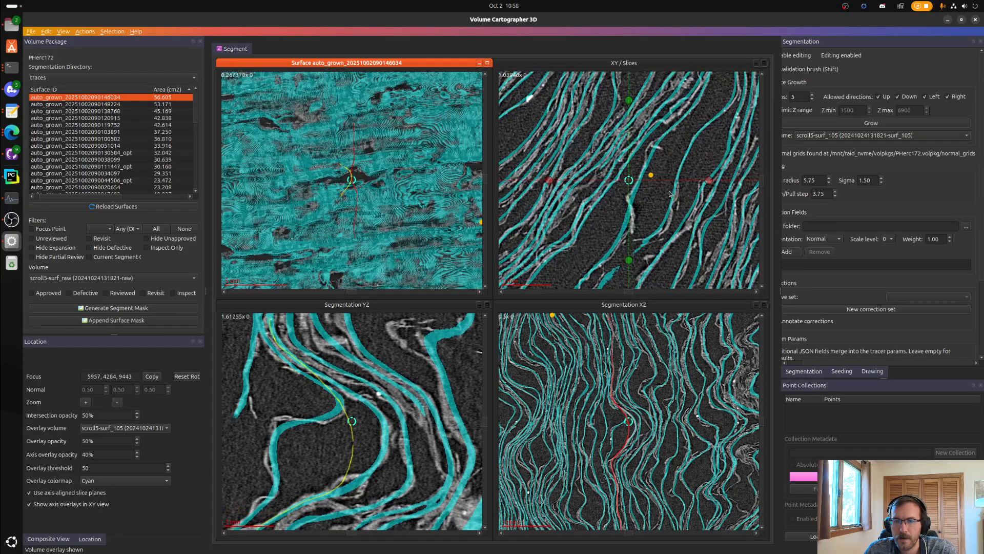
shift+scroll(669, 192, down, 1)
right_drag(659, 180, 629, 221)
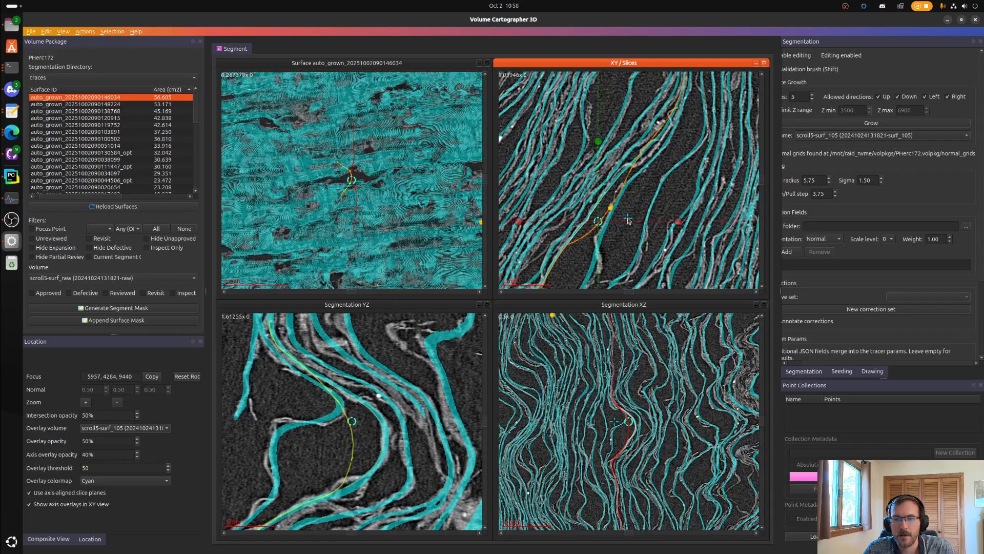
- Create a correction set, place points along the correct sheet in the XY slice, and grow the surface to apply them
key(t)
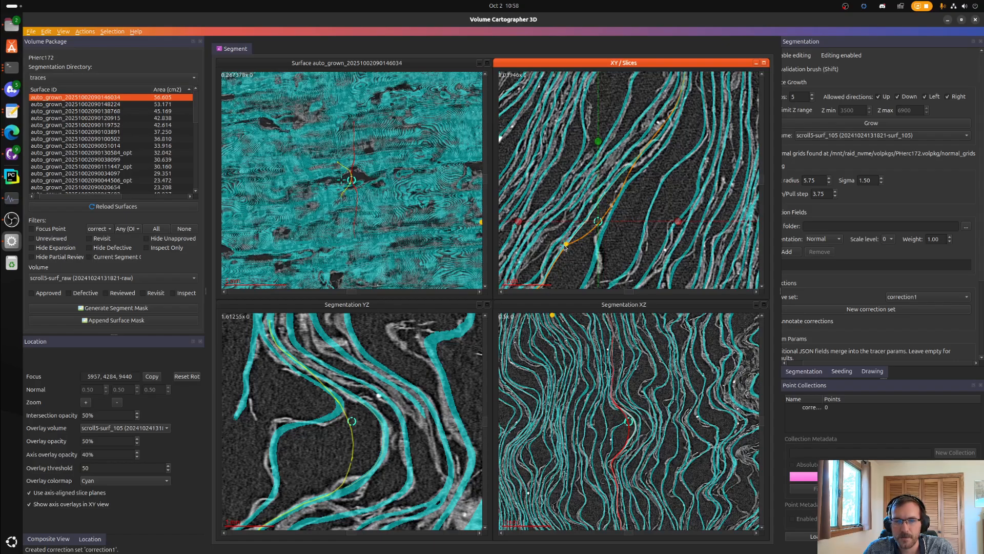
click(577, 227)
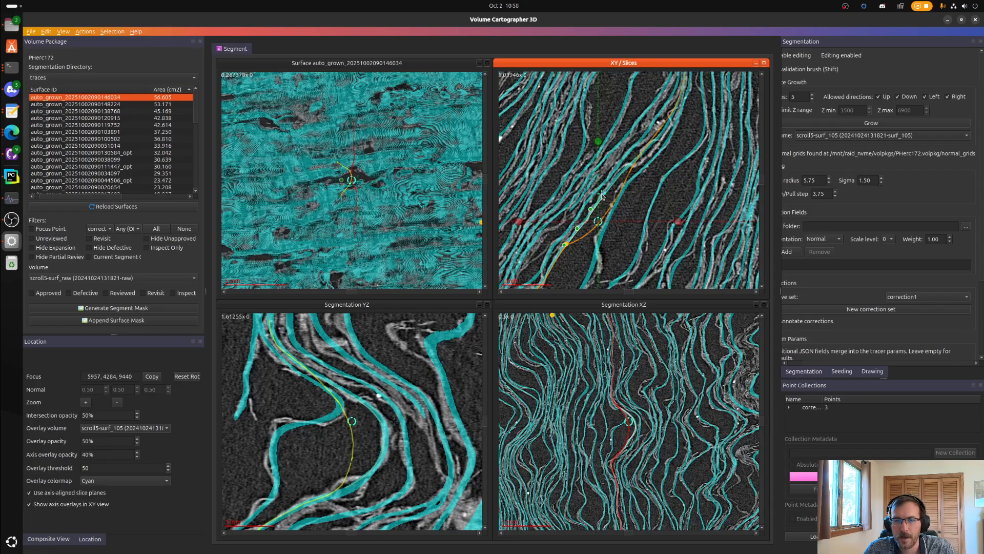
click(637, 157)
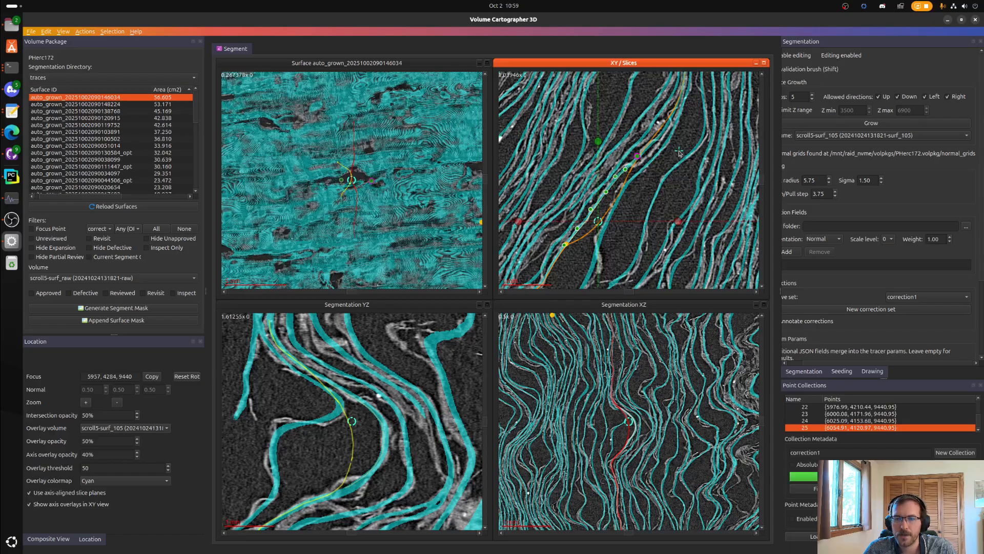
click(878, 125)
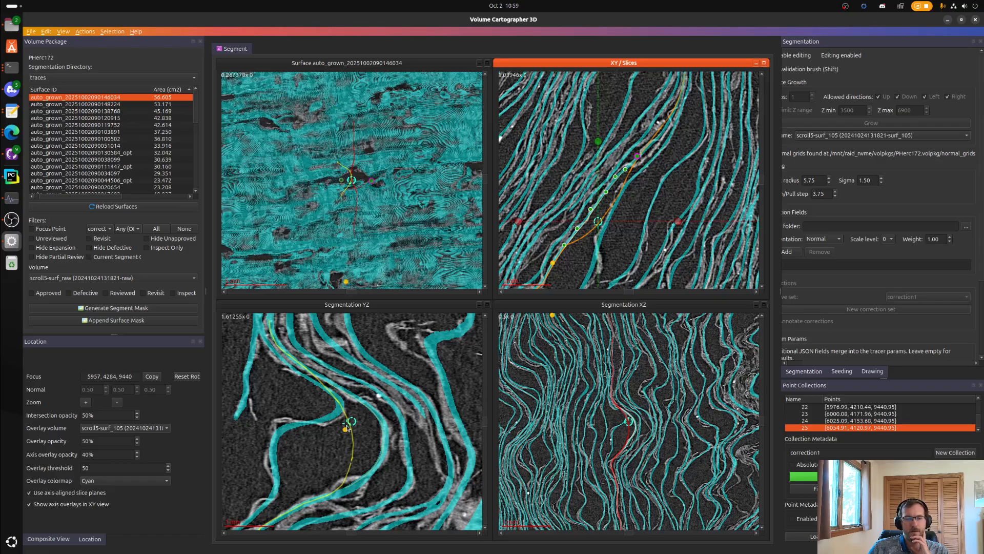
- Check the corrected trace in the YZ, XZ and surface views, and hide the prediction overlay
scroll(354, 451, down, 4)
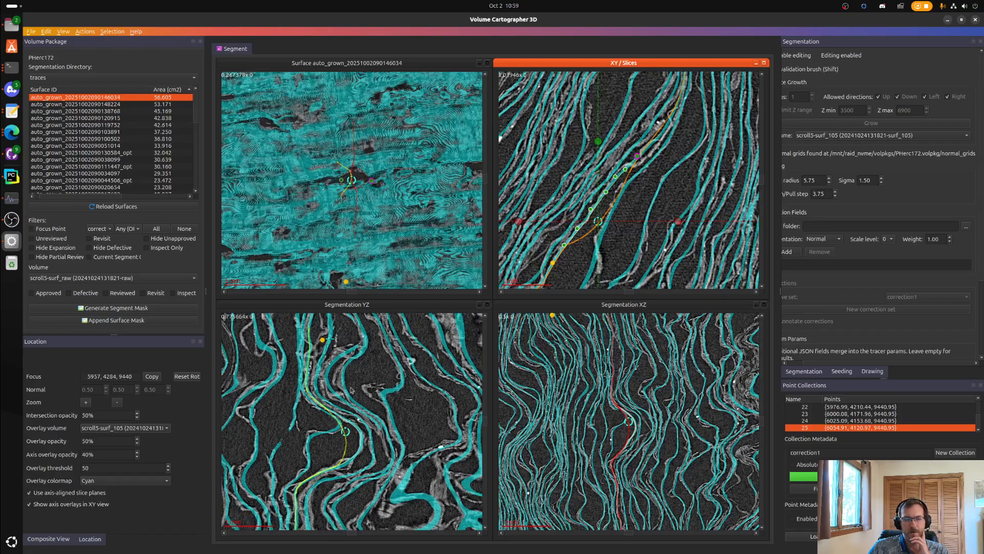
scroll(624, 439, up, 2)
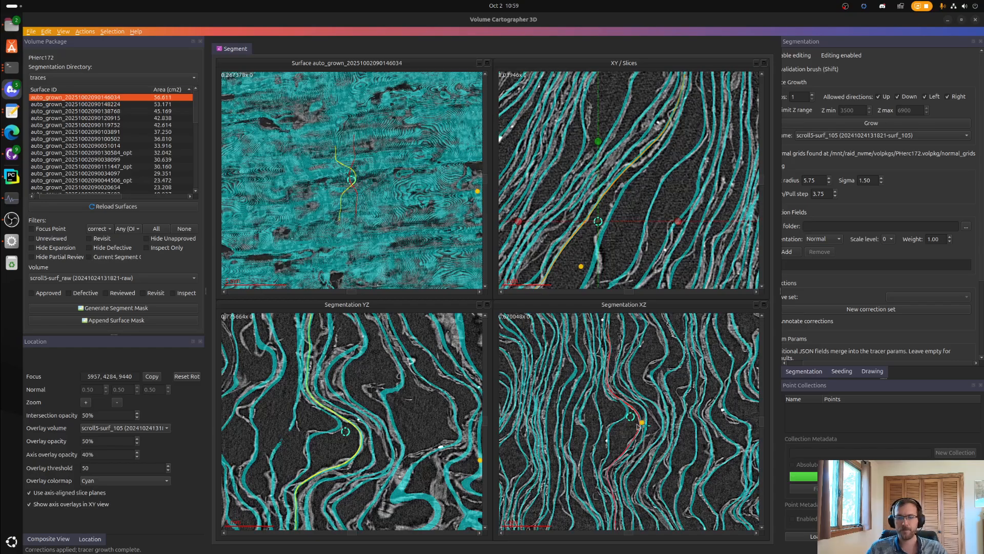
scroll(357, 199, up, 6)
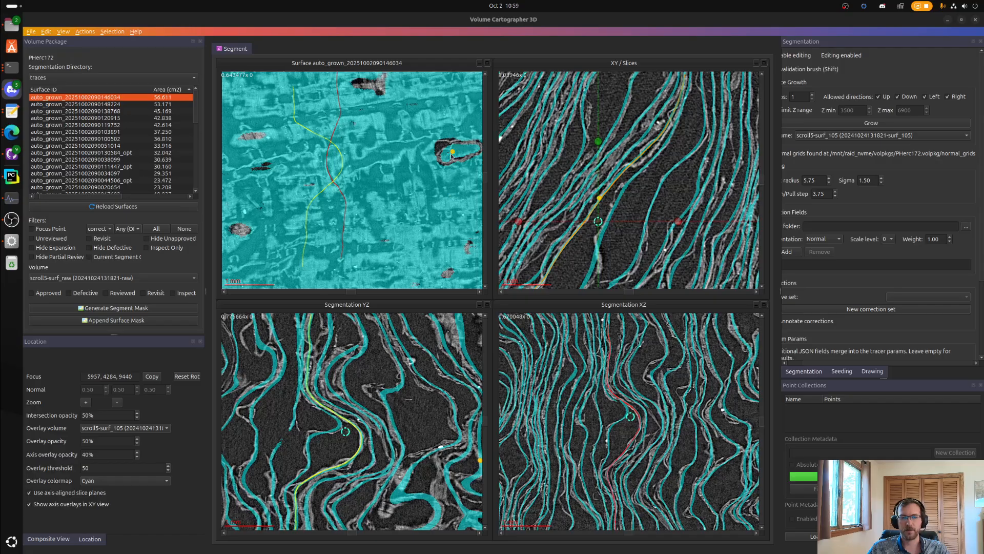
click(403, 173)
key(space)
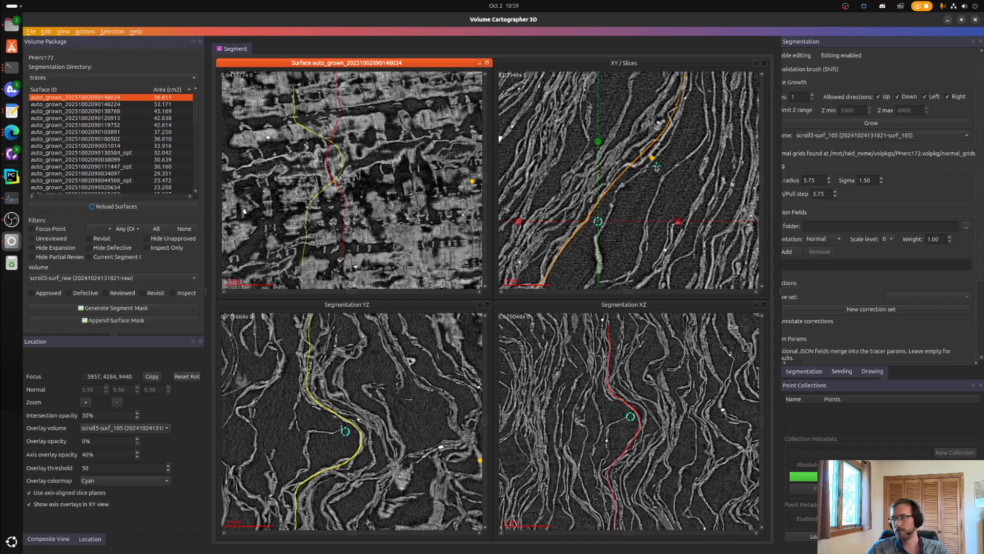
- View the whole trace in the surface view and focus on an intact spot away from the mended gap
scroll(372, 203, down, 5)
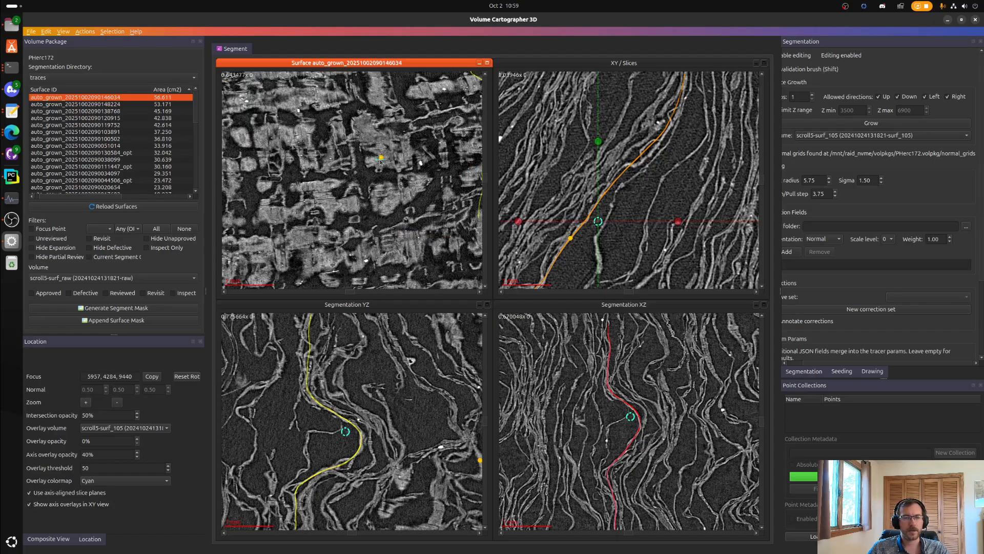
scroll(378, 180, down, 8)
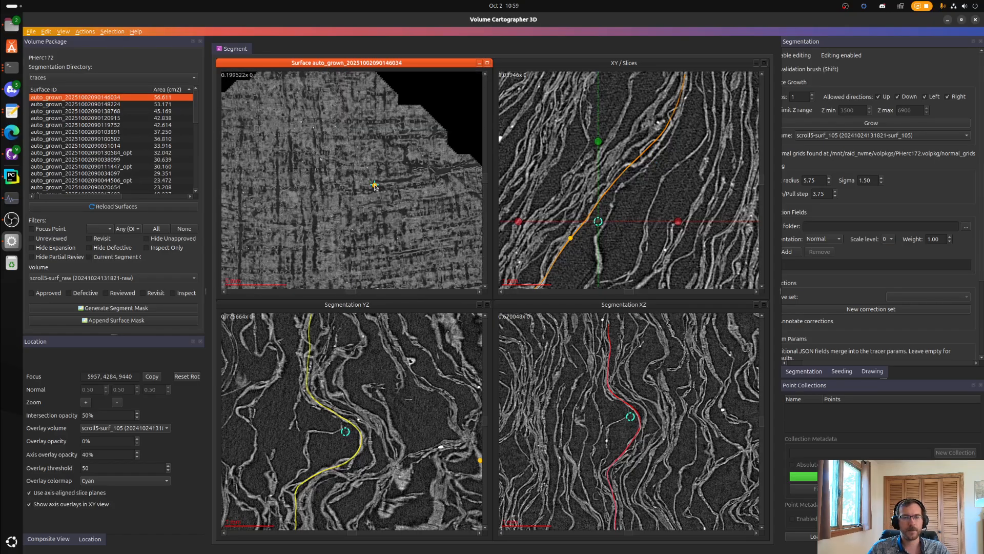
scroll(378, 115, down, 7)
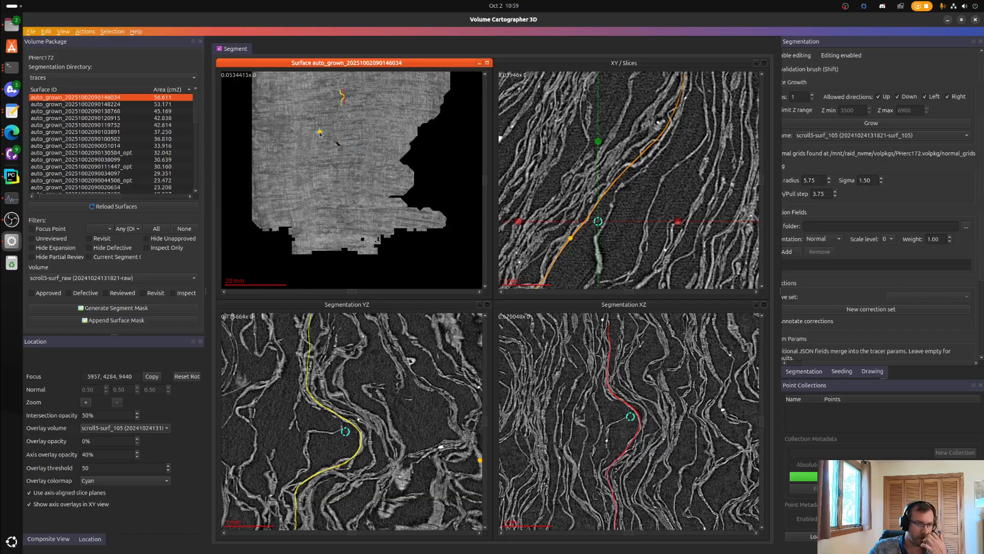
scroll(354, 200, down, 2)
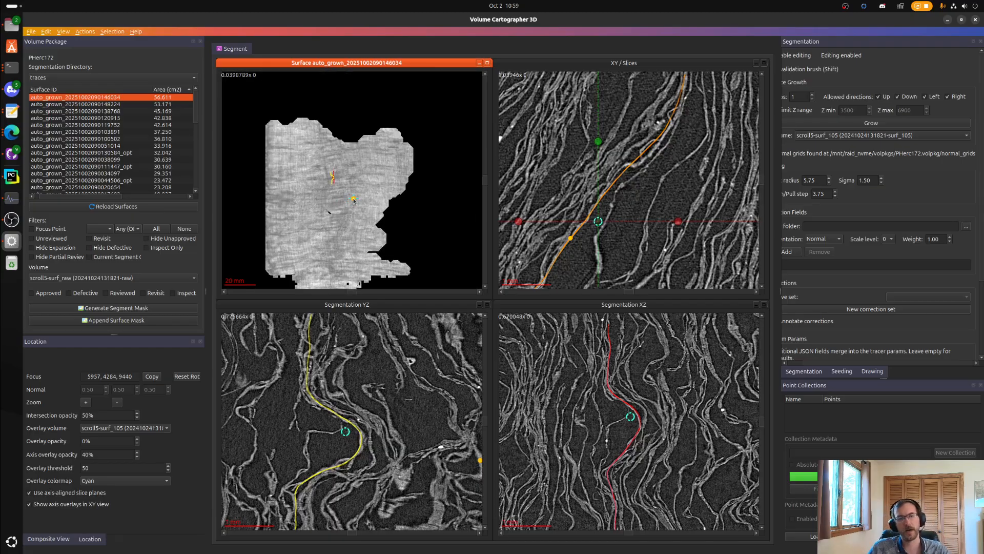
scroll(363, 196, up, 5)
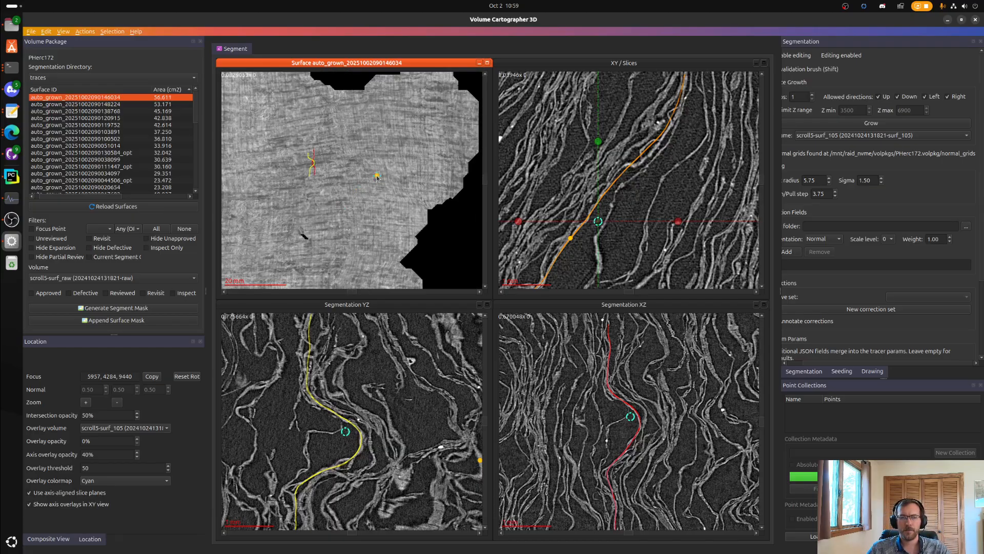
click(377, 177)
scroll(580, 143, up, 2)
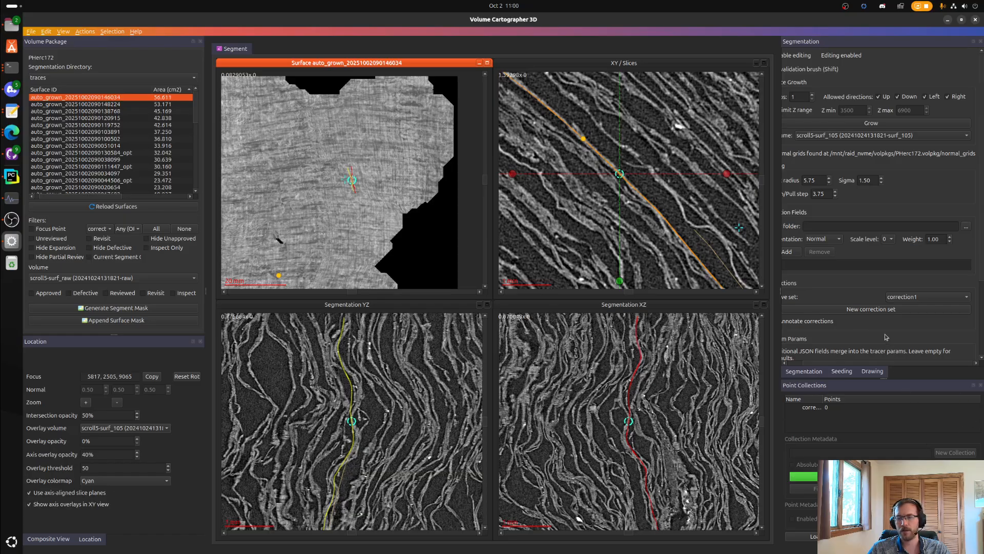
- Widen the Segmentation settings and restart surface editing with correction annotation off
drag(898, 362, 830, 357)
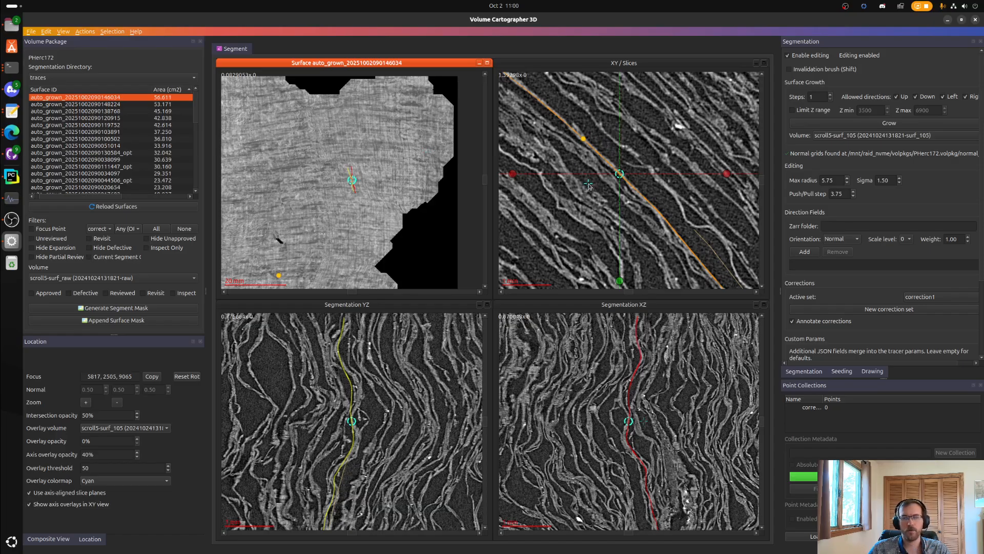
click(812, 59)
click(812, 59)
- Nudge the trace line slightly at two places beside the focus point in the XY slice
scroll(631, 203, up, 3)
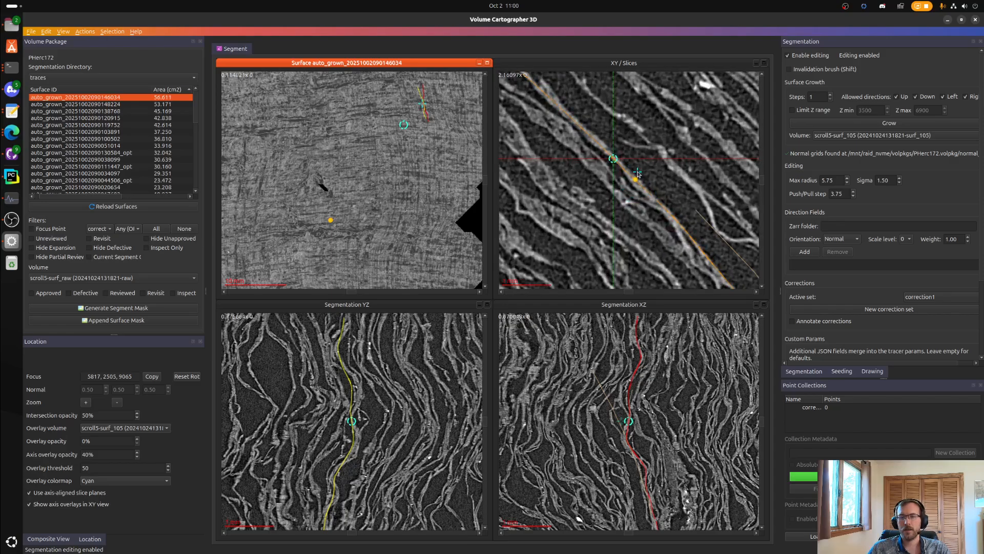
drag(638, 174, 641, 179)
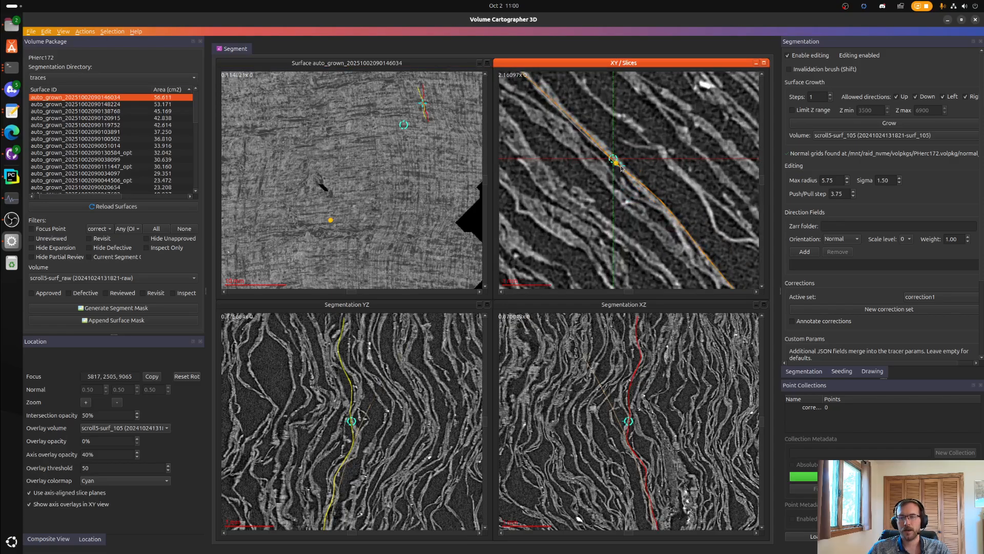
drag(602, 150, 605, 147)
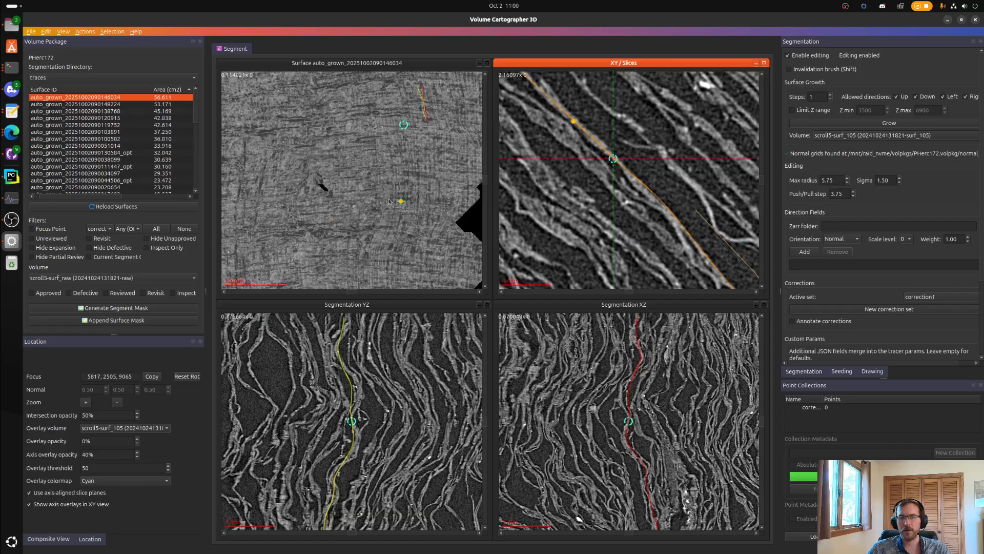
- Set the push/pull step to 5.25 and focus on a dark patch in the enlarged surface view
scroll(389, 201, up, 5)
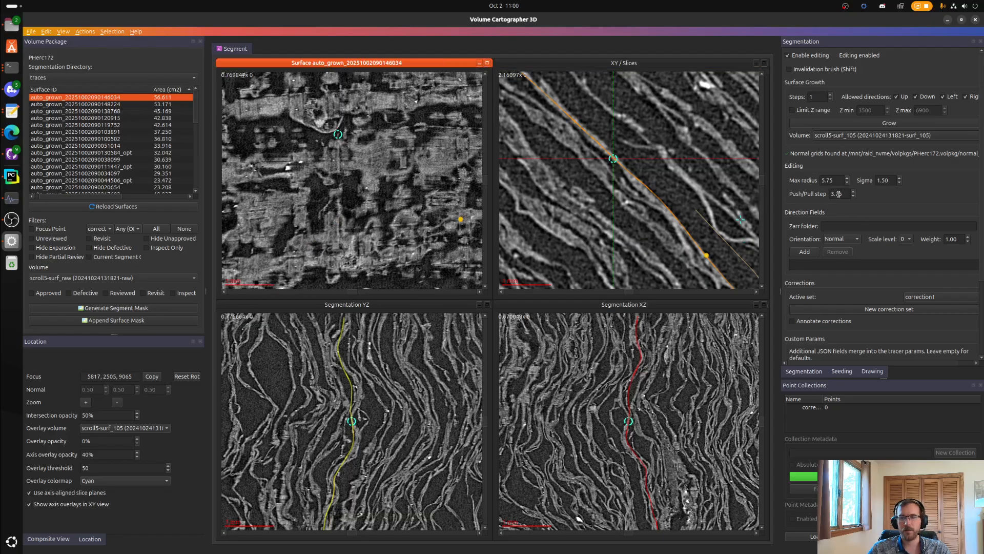
scroll(839, 194, up, 13)
ctrl+click(348, 176)
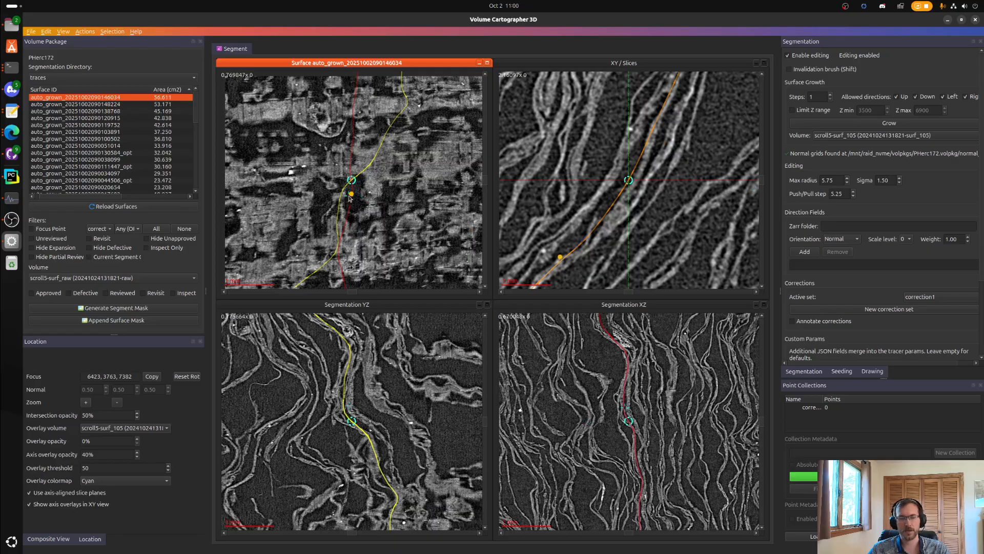
scroll(350, 197, up, 3)
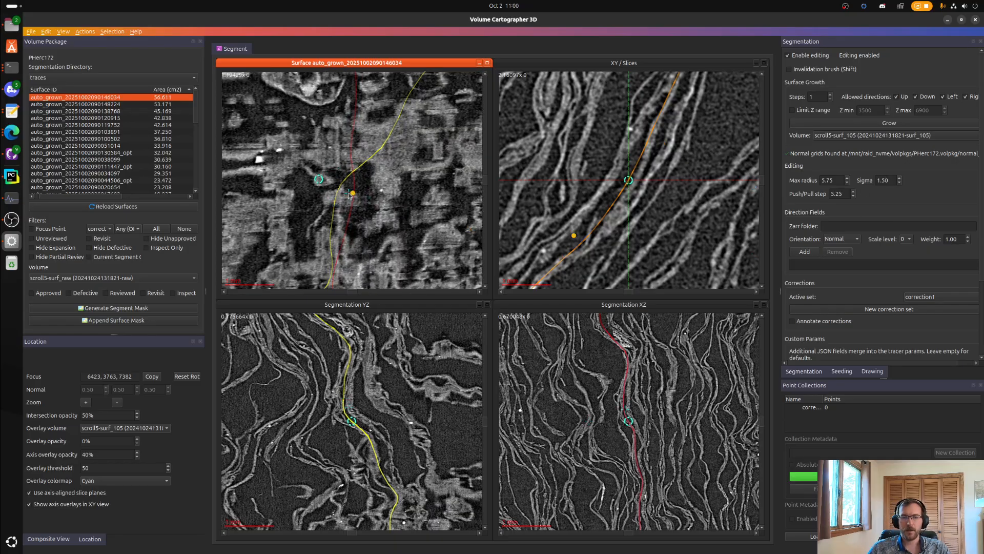
- Set the editing max radius to 11.00 and push the surface at the dark patch beside the focus
click(848, 178)
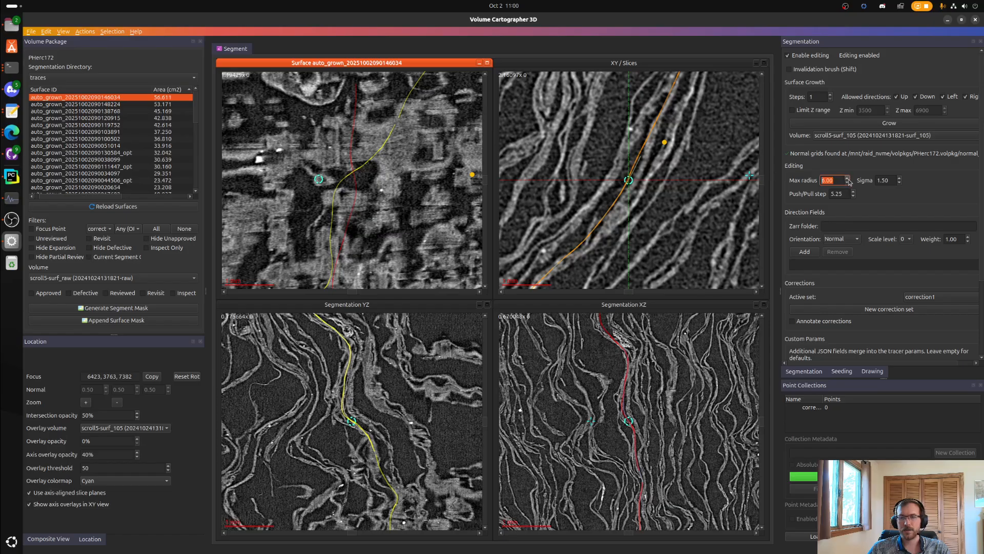
click(354, 176)
key(d)
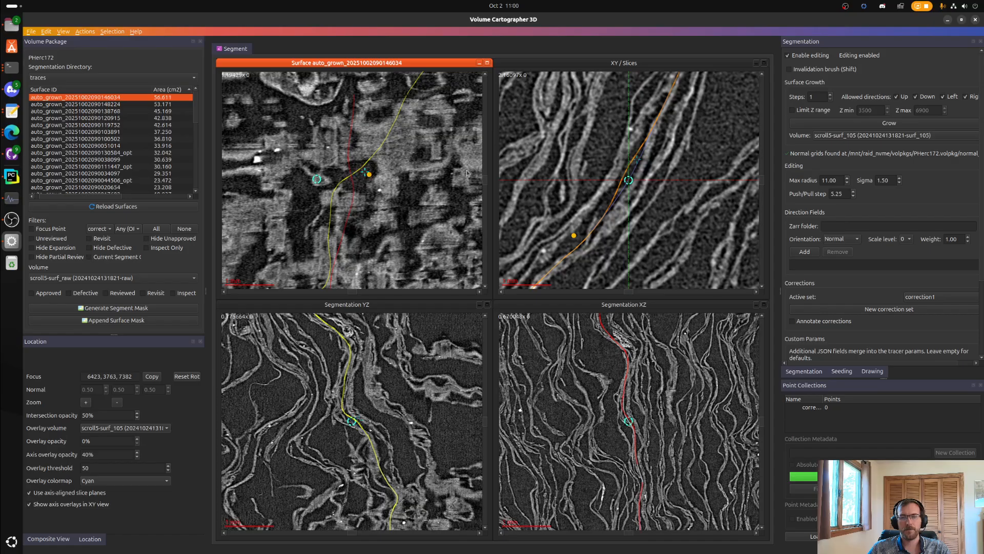
- Set the editing max radius to 50.00 and shift the surface beside the focus in the opposite direction
double_click(825, 181)
text(50)
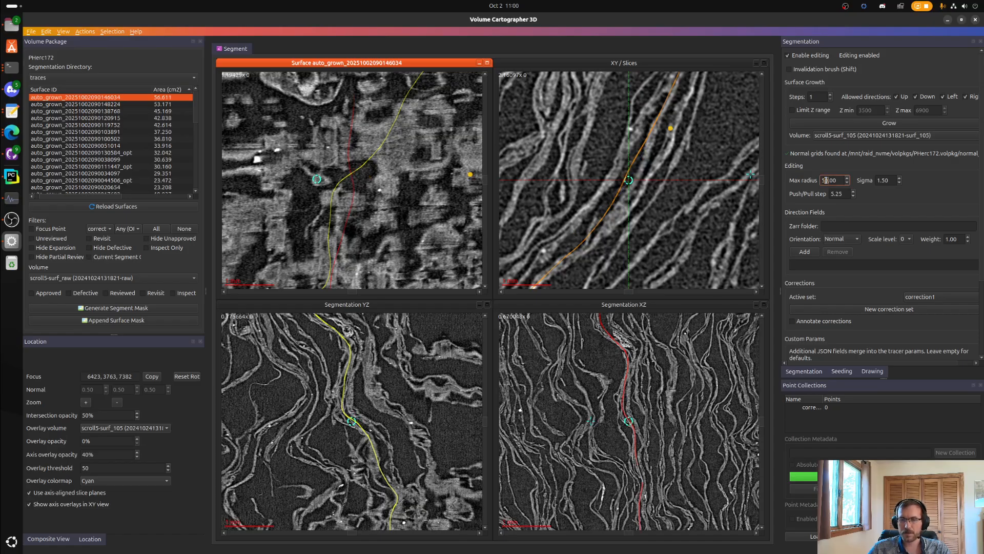
click(373, 99)
scroll(393, 175, down, 4)
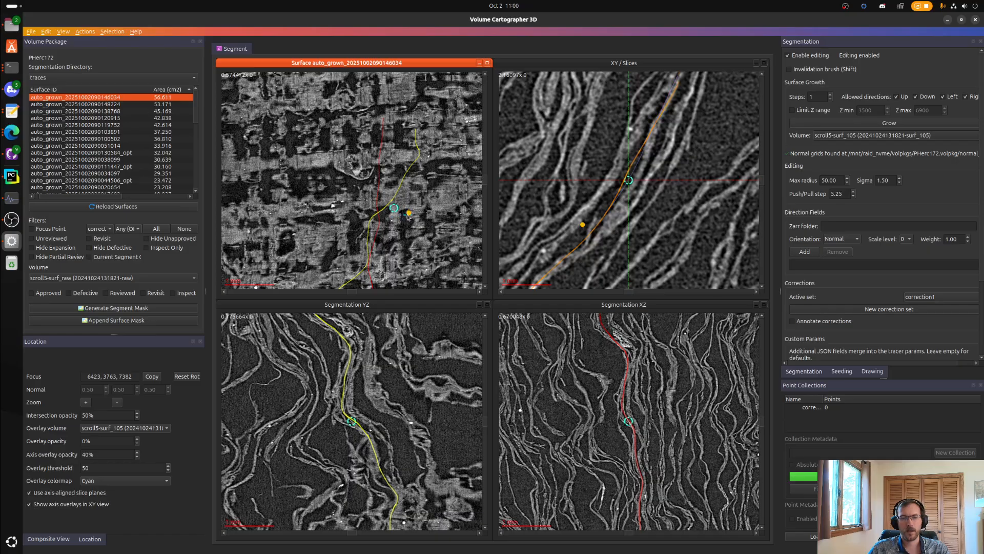
key(a)
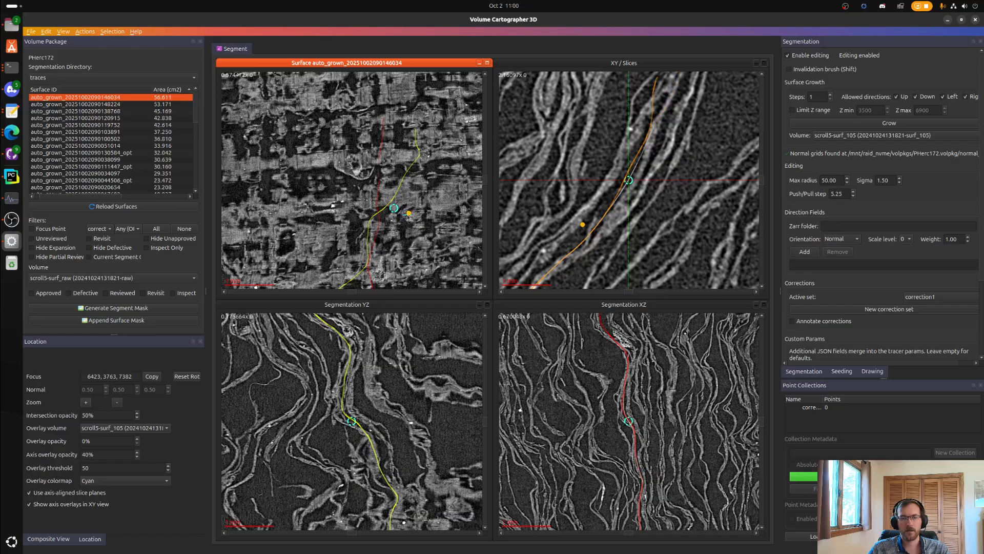
- Set the editing sigma to 3.90 and push the surface at several spots away from the focus
scroll(605, 135, down, 5)
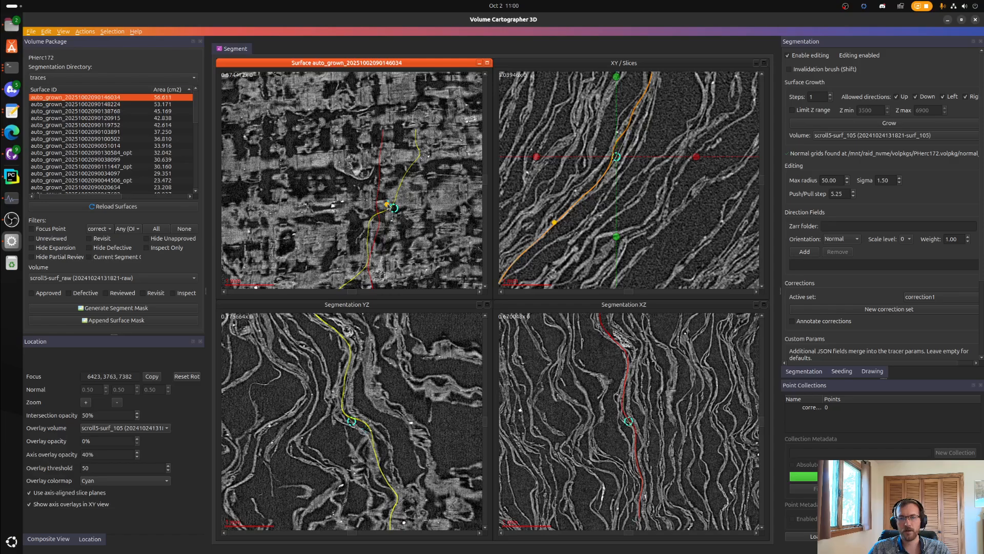
key(f)
key(f)
key(f)
key(f)
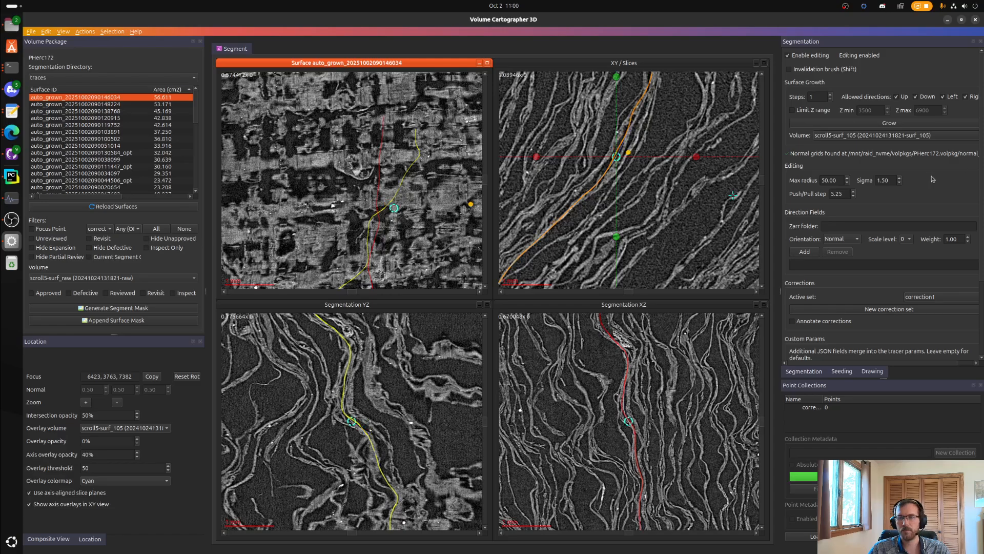
scroll(893, 181, up, 2)
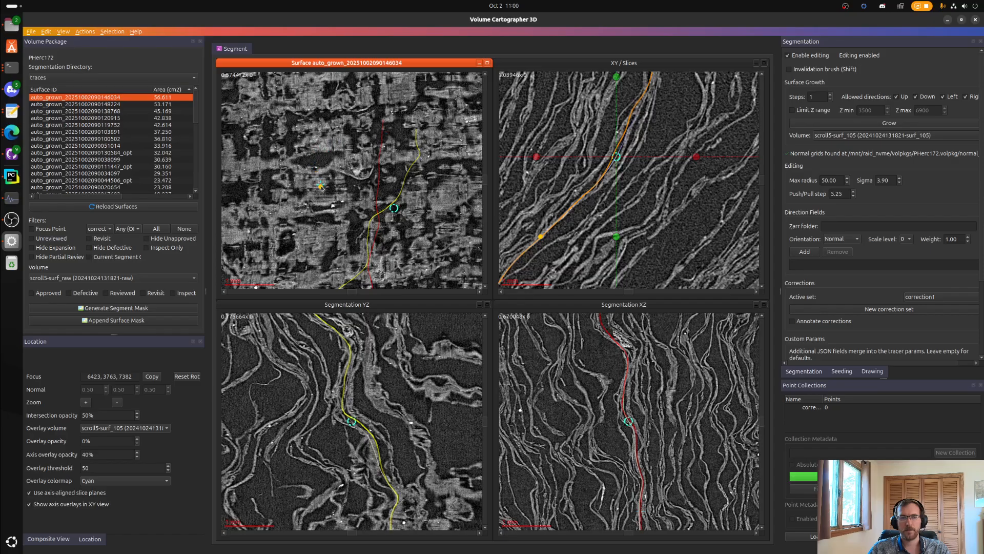
key(d)
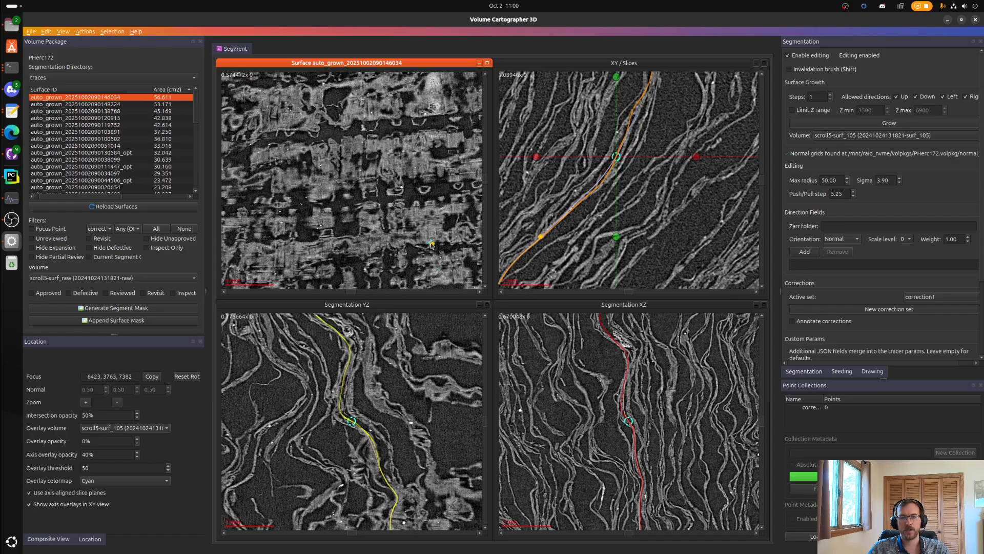
key(d)
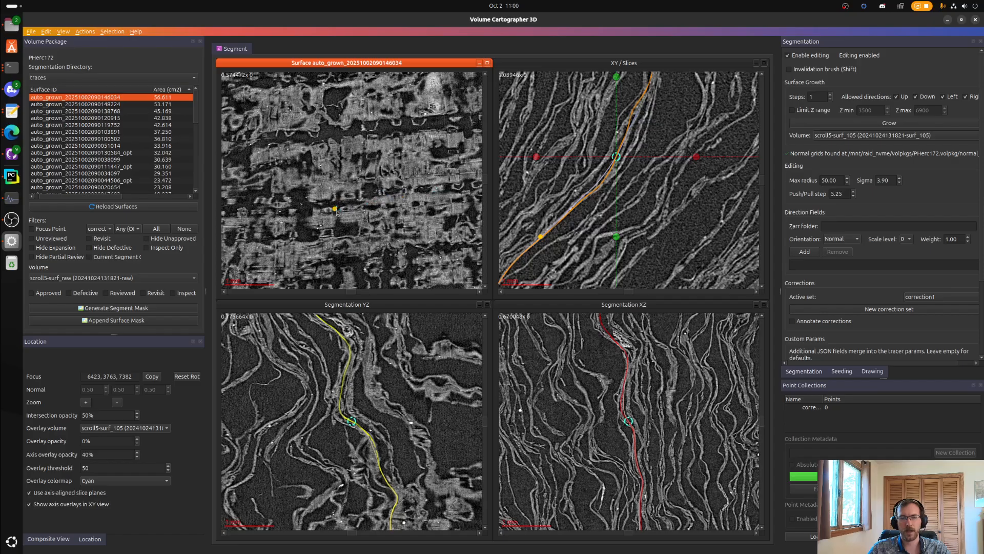
- Set the editing sigma to 11.90 and push the surface at successive spots, moving upward along the trace
click(899, 178)
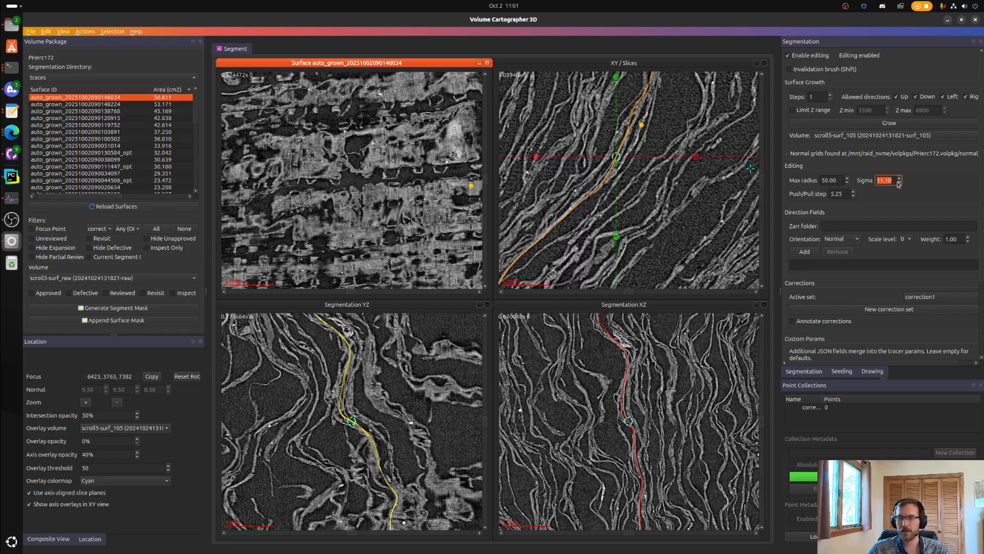
key(d)
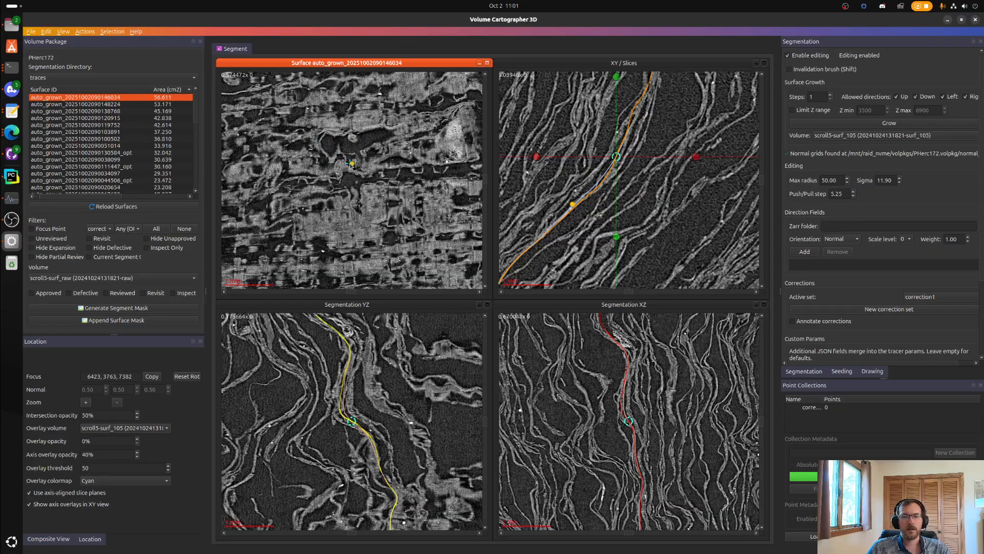
key(d)
right_drag(359, 138, 371, 238)
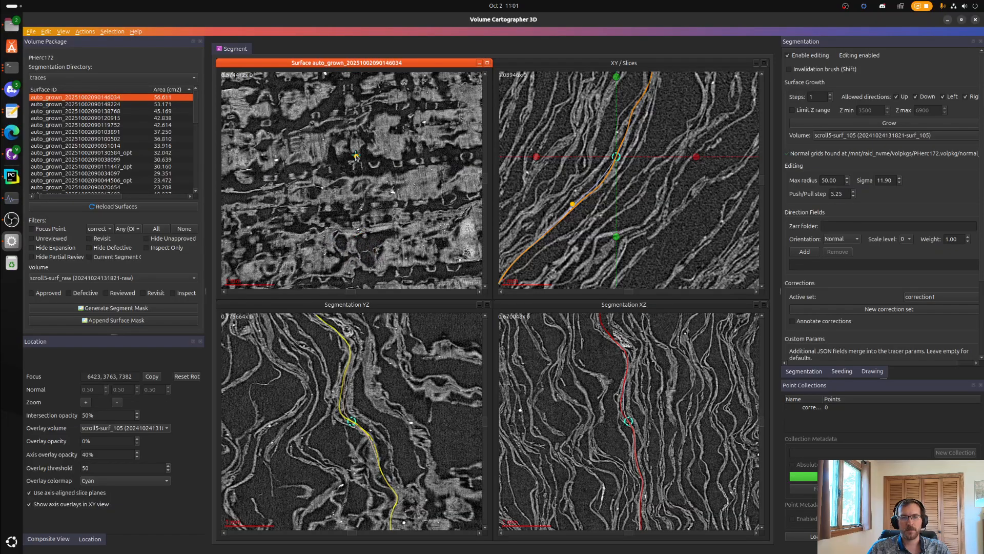
key(d)
right_drag(318, 85, 394, 210)
key(d)
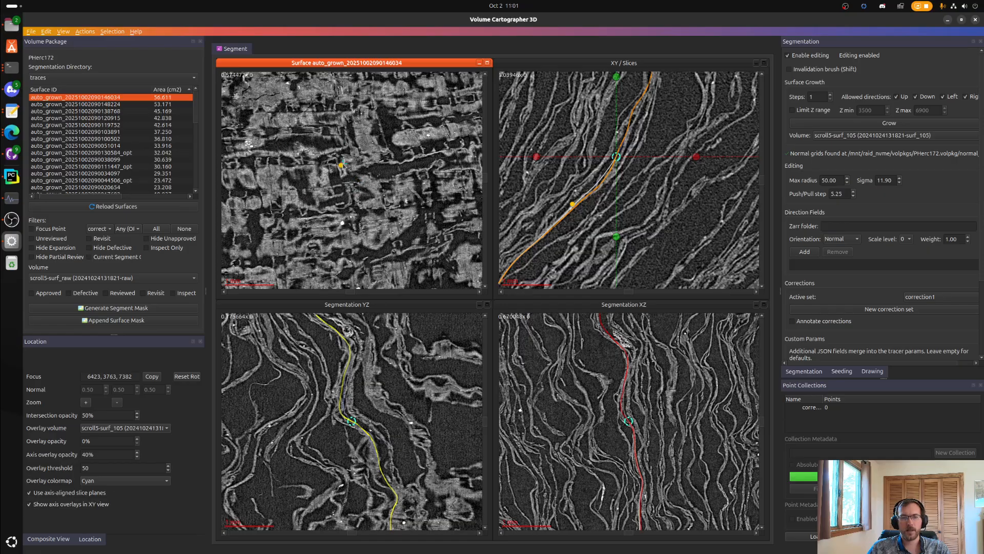
- Push the surface at further spots while moving downward along the trace
key(d)
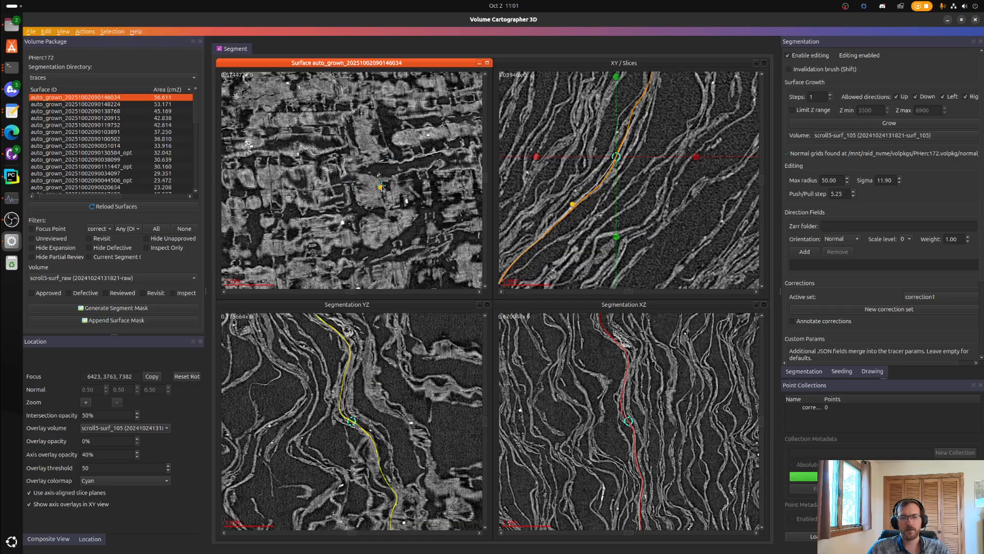
right_drag(363, 224, 394, 178)
key(d)
right_drag(387, 243, 365, 178)
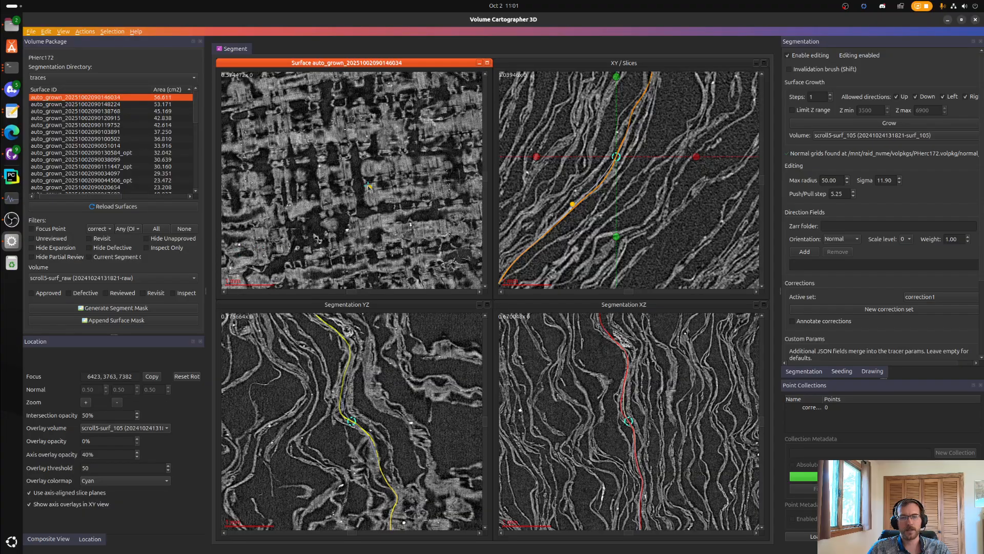
key(d)
key(d)
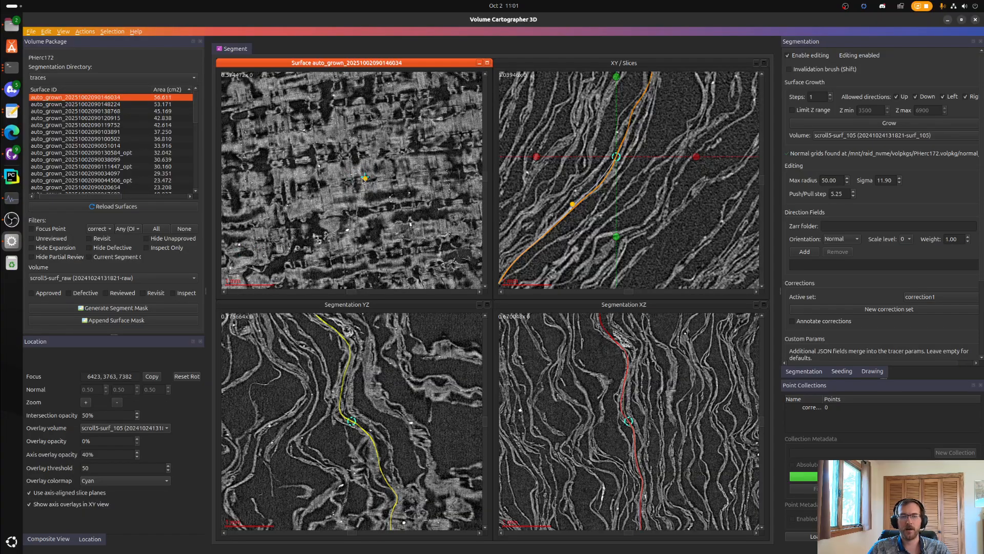
- Examine the dark horizontal gaps closely and push the surface repeatedly around them
scroll(366, 175, up, 9)
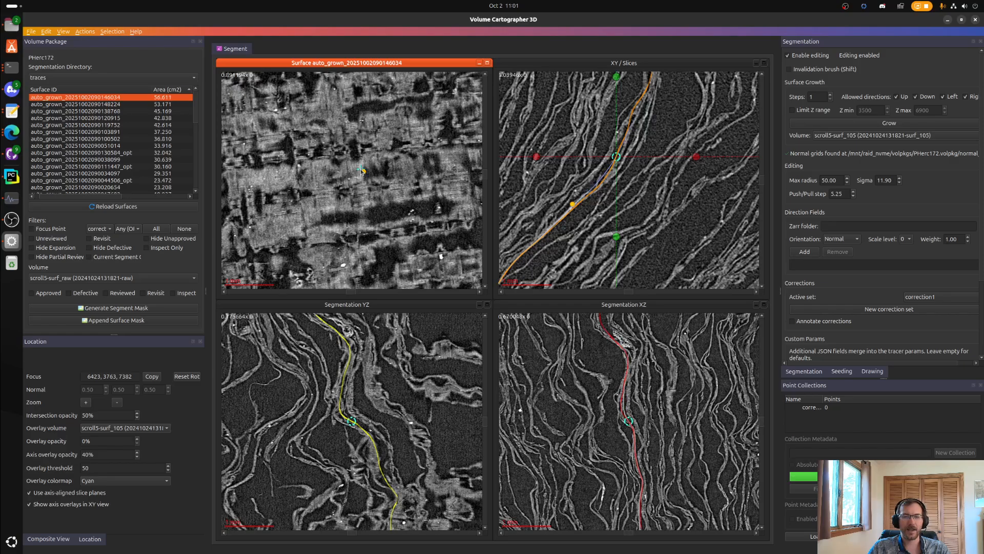
right_drag(362, 177, 322, 215)
scroll(321, 215, down, 9)
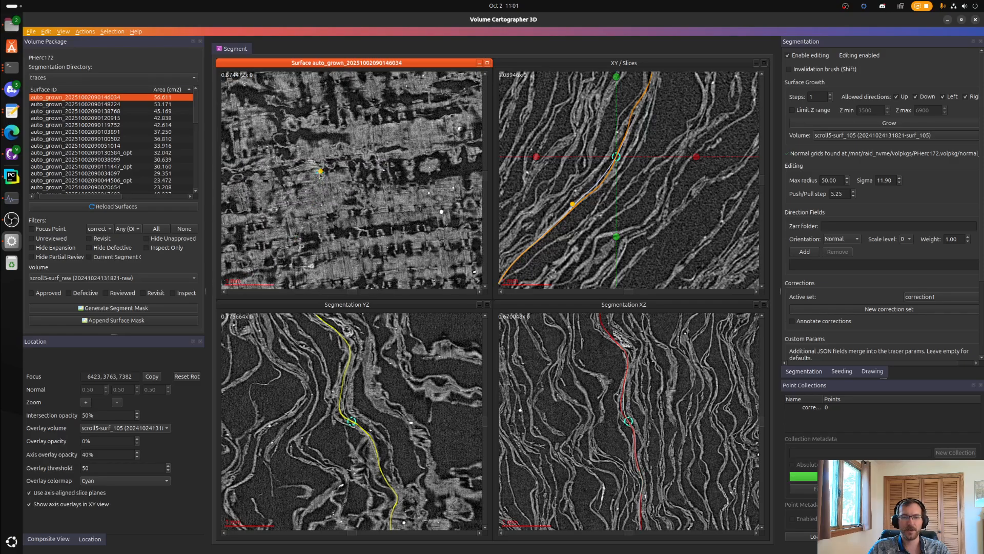
key(d)
key(d)
key(d)
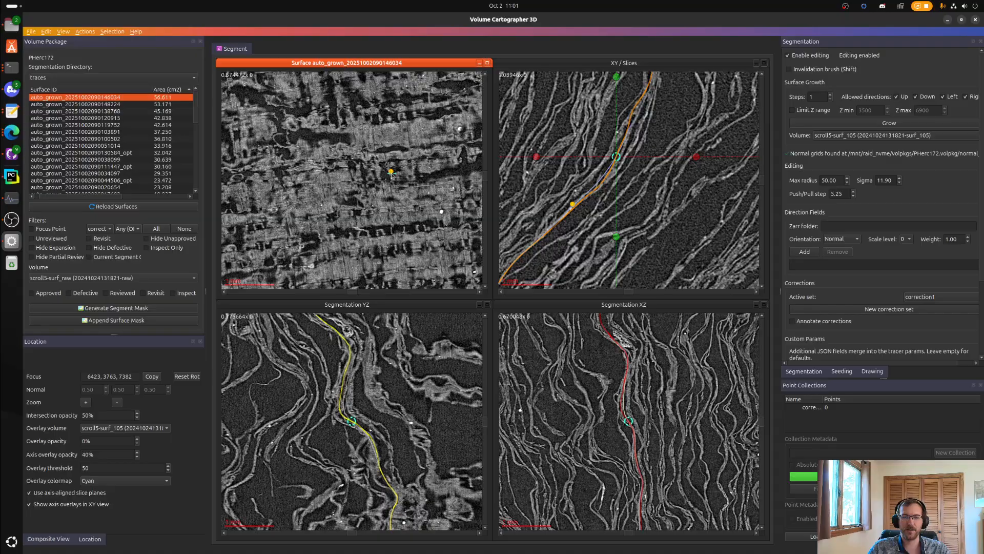
- Move rightward along the trace and push the next stretch of surface several times
right_drag(391, 176, 264, 209)
right_drag(469, 202, 380, 168)
right_drag(435, 211, 336, 203)
key(d)
scroll(410, 163, up, 3)
key(d)
key(d)
key(d)
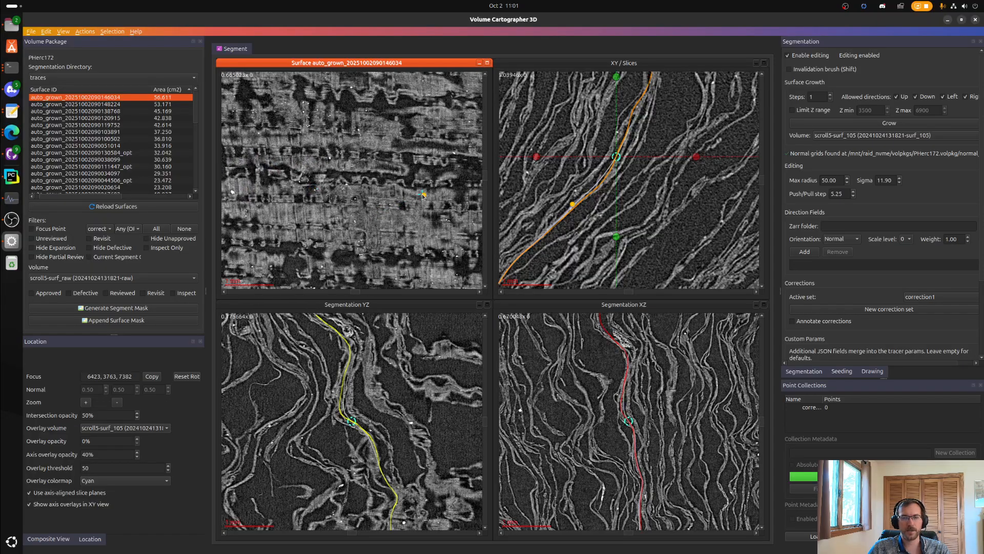
- Continue to the lower right of the trace and push the surface there repeatedly
right_drag(406, 215, 341, 206)
key(d)
right_drag(393, 229, 330, 177)
key(d)
key(d)
key(d)
key(d)
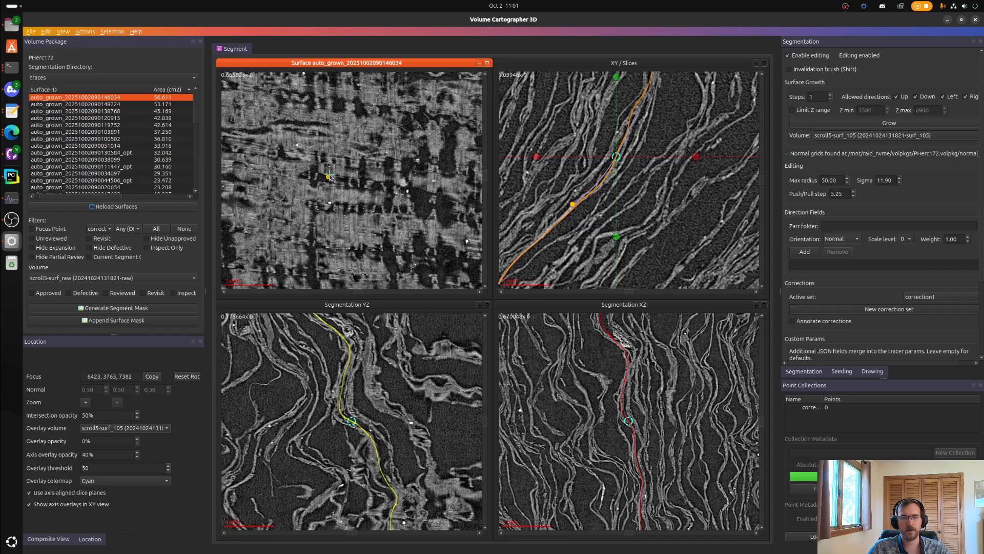
- Continue rightward along the trace and push the surface at several more spots
right_drag(428, 191, 302, 173)
key(d)
right_drag(361, 179, 306, 169)
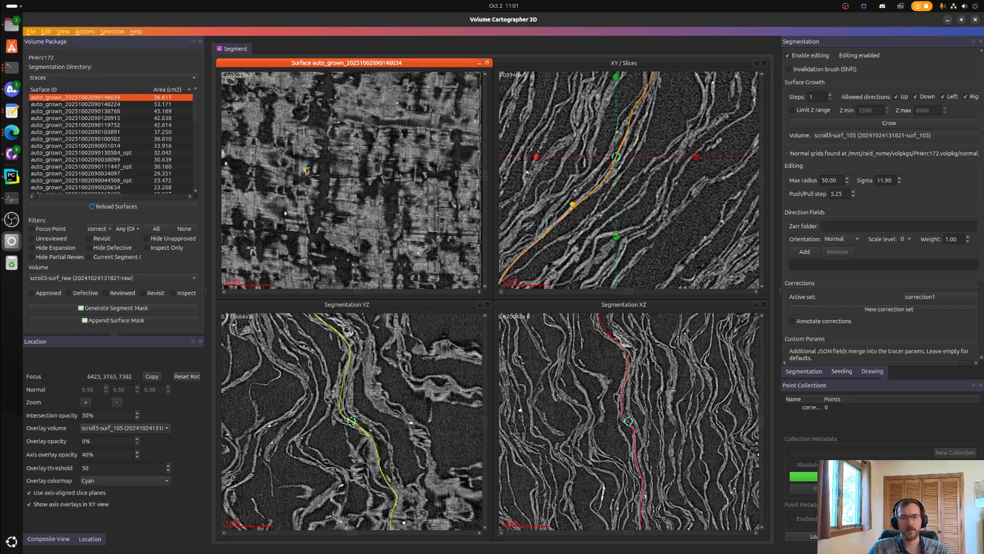
key(d)
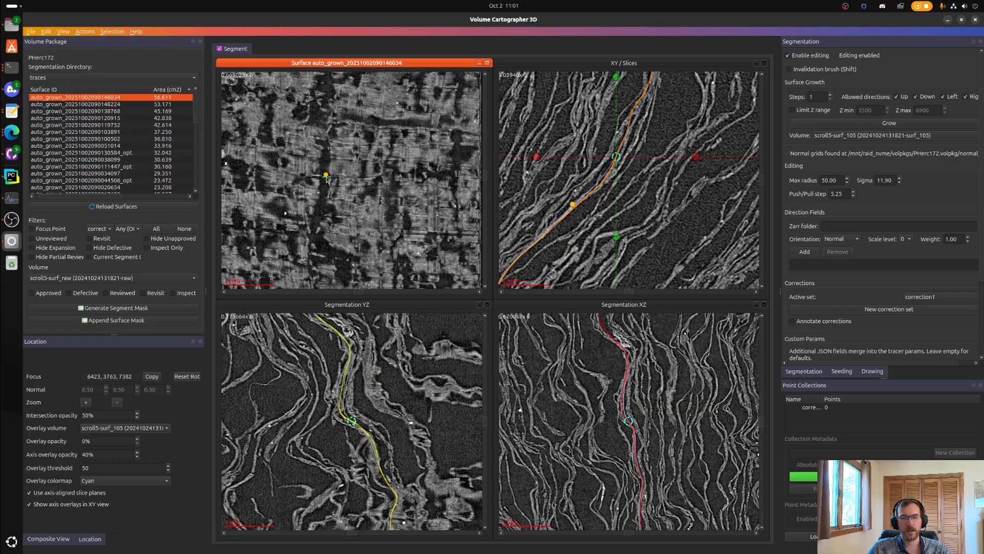
key(d)
- Examine the wider trace surface from its upper edge downward for remaining gaps and misfolds
right_drag(386, 188, 469, 215)
scroll(400, 200, down, 9)
right_drag(316, 166, 318, 206)
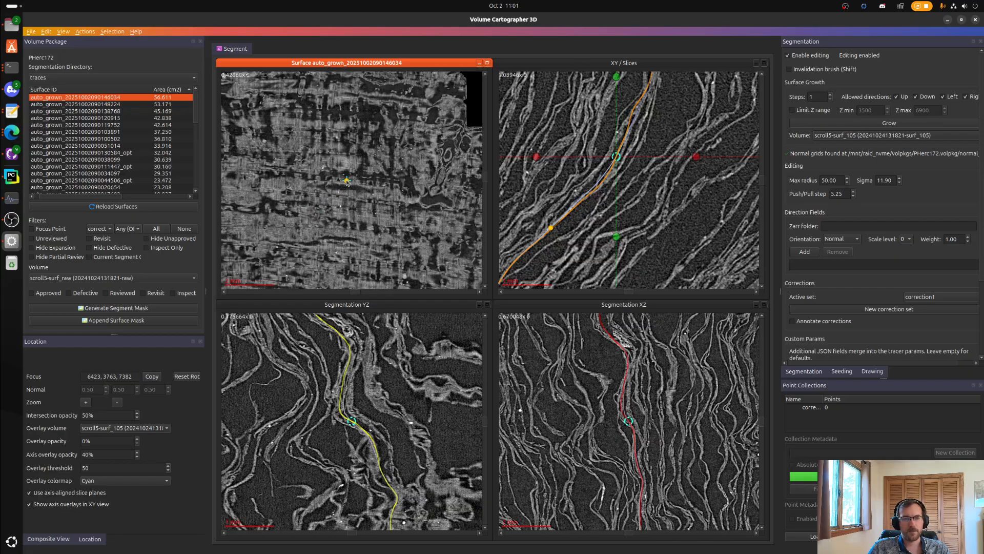
right_drag(335, 156, 392, 182)
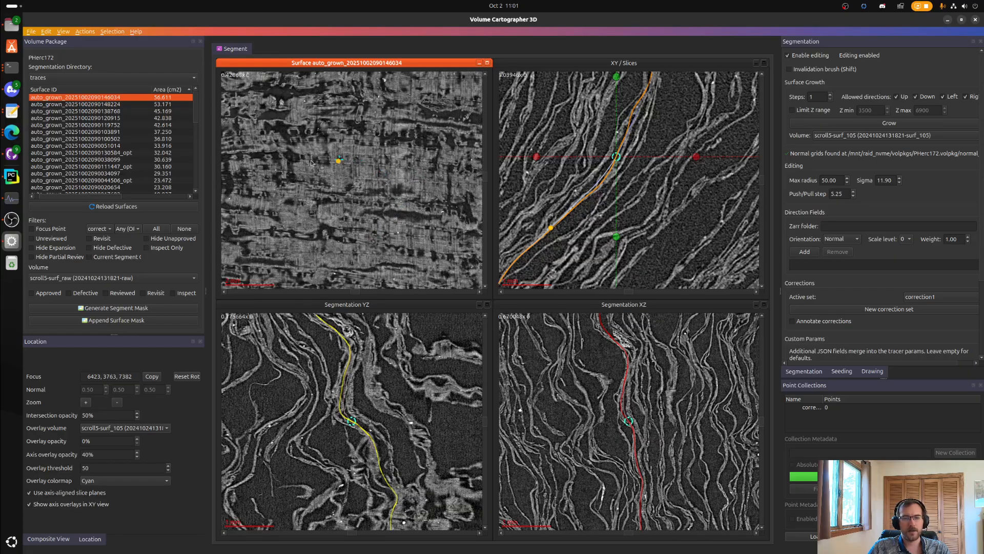
right_drag(274, 168, 372, 155)
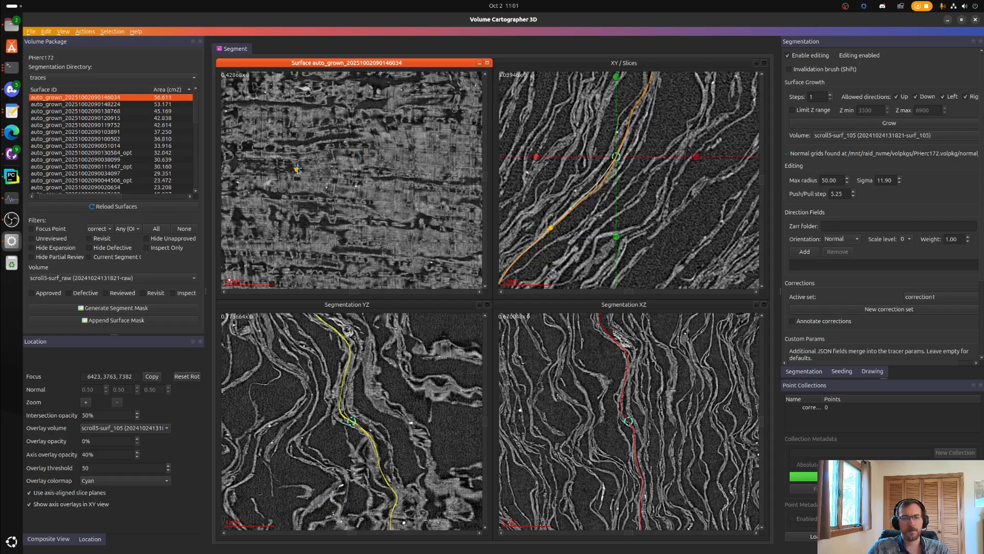
right_drag(353, 198, 369, 128)
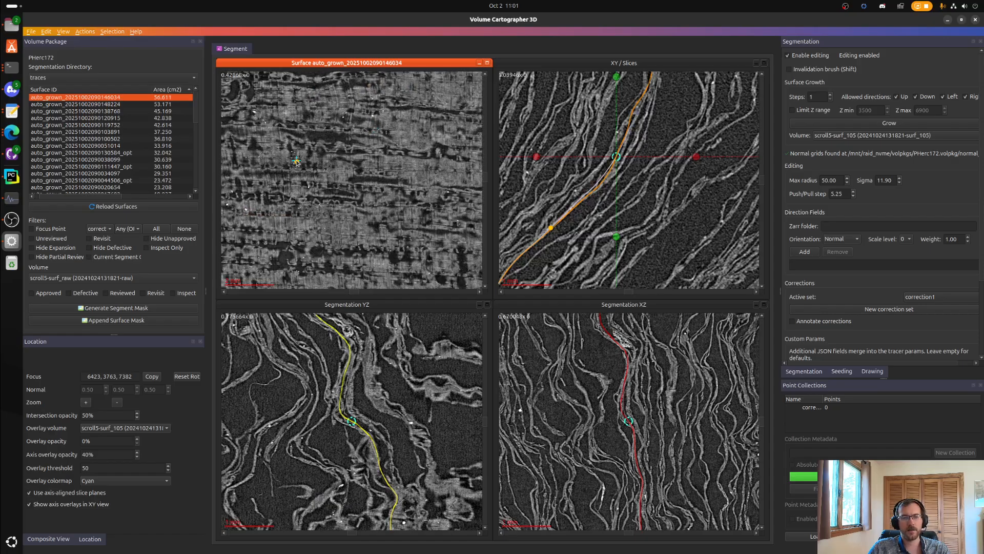
right_drag(311, 180, 335, 146)
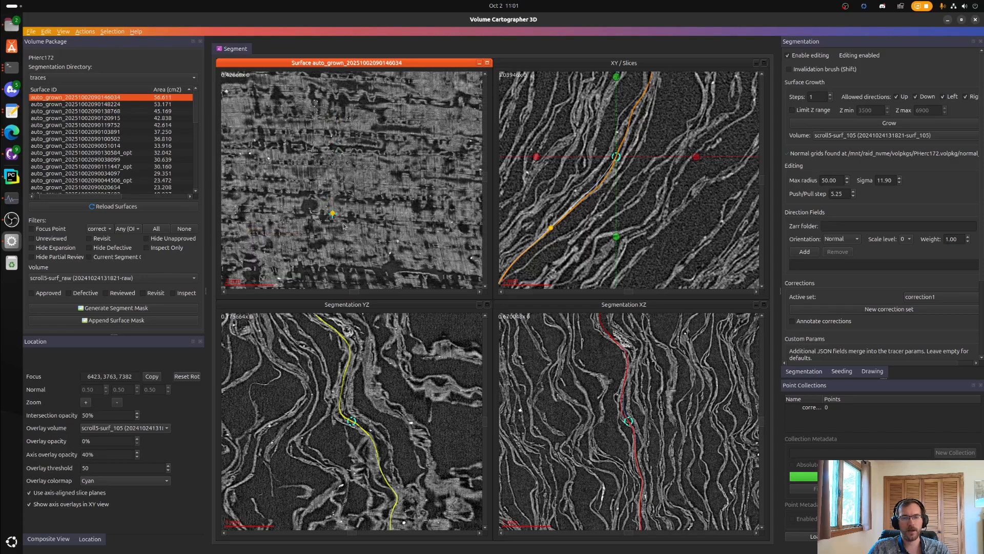
right_drag(333, 218, 406, 134)
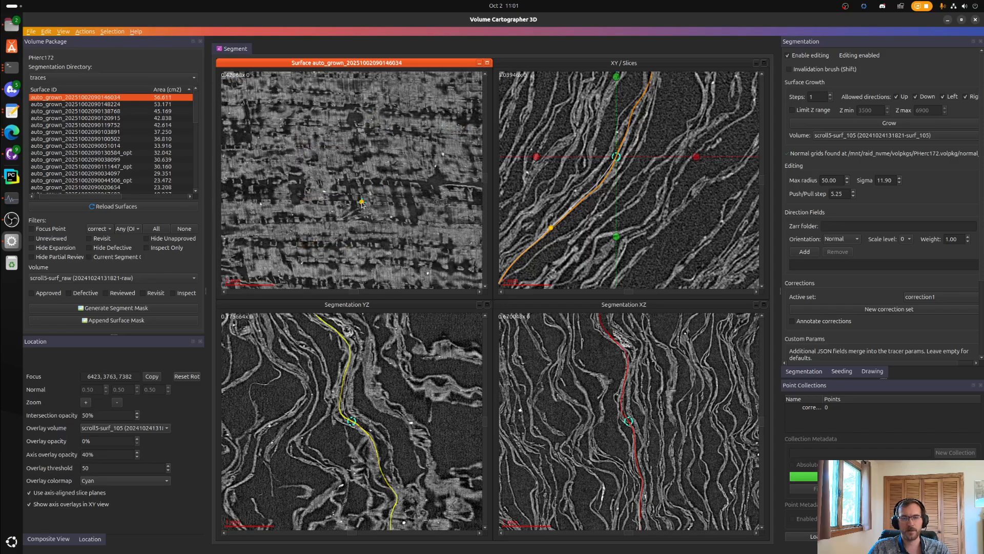
right_drag(369, 207, 355, 192)
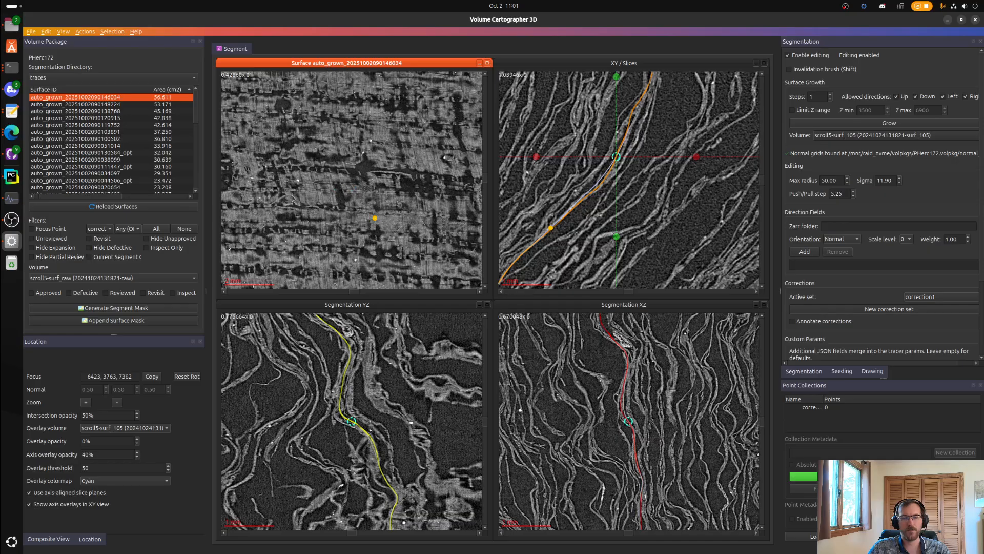
- Inspect the lower part of the trace up to its ragged edge and back toward the focus point
scroll(354, 200, down, 3)
scroll(353, 203, up, 3)
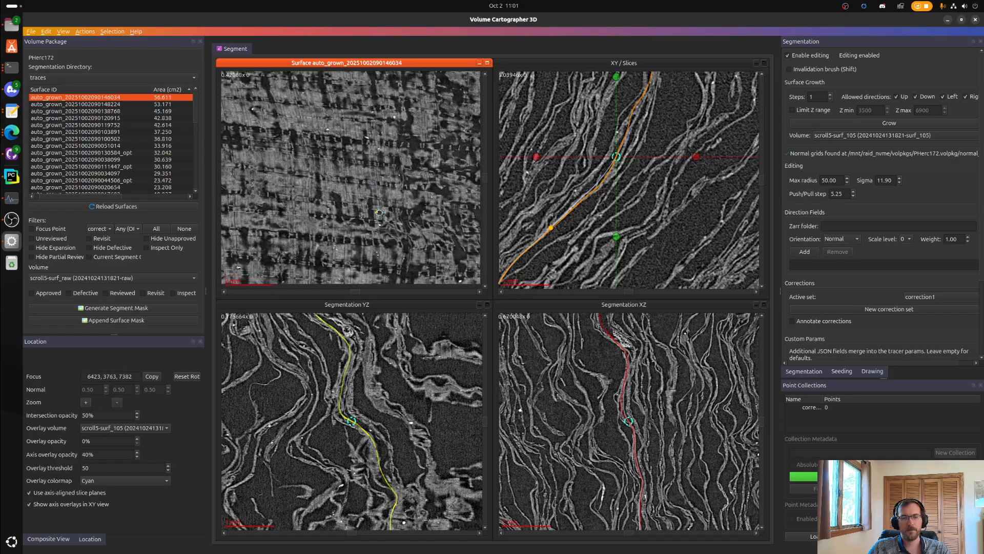
right_drag(326, 216, 425, 194)
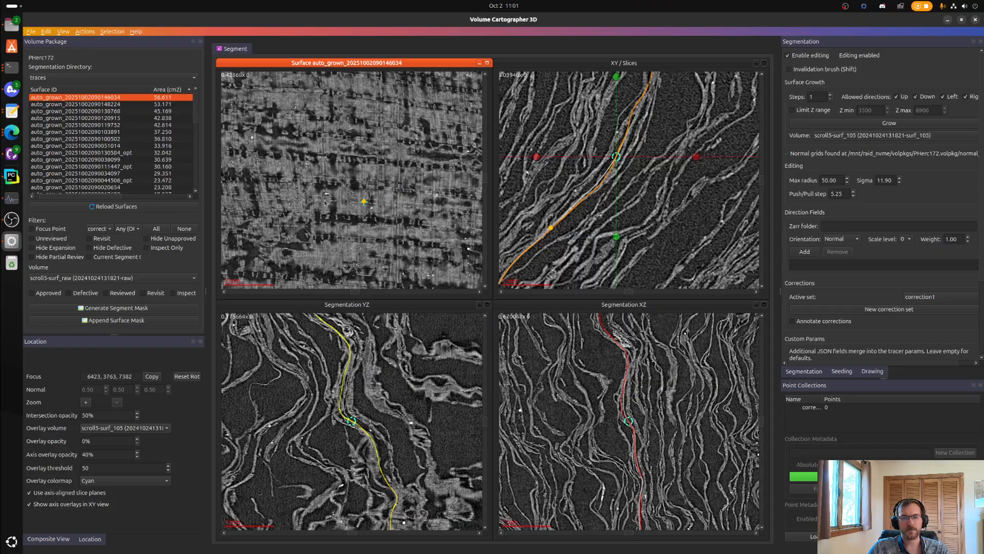
right_drag(310, 192, 406, 217)
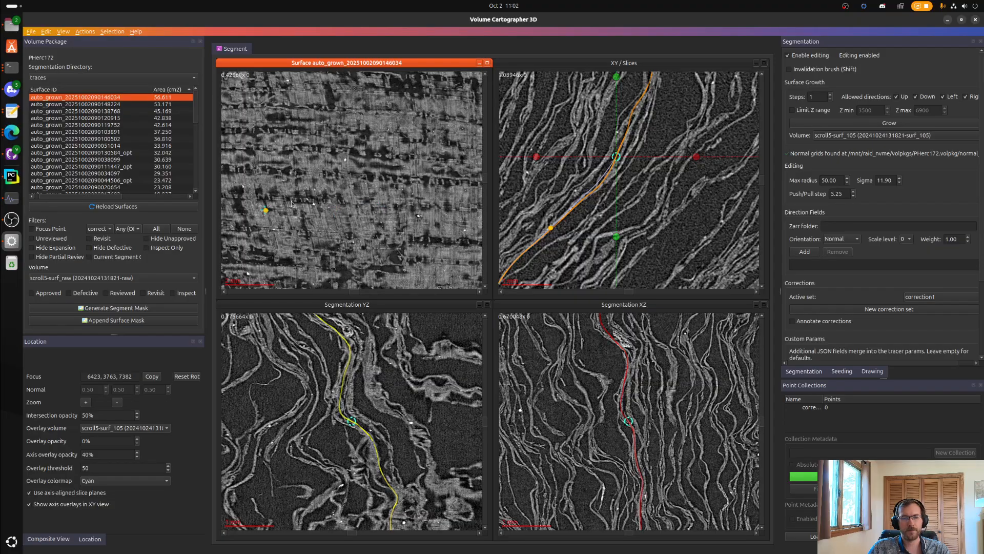
scroll(387, 183, up, 5)
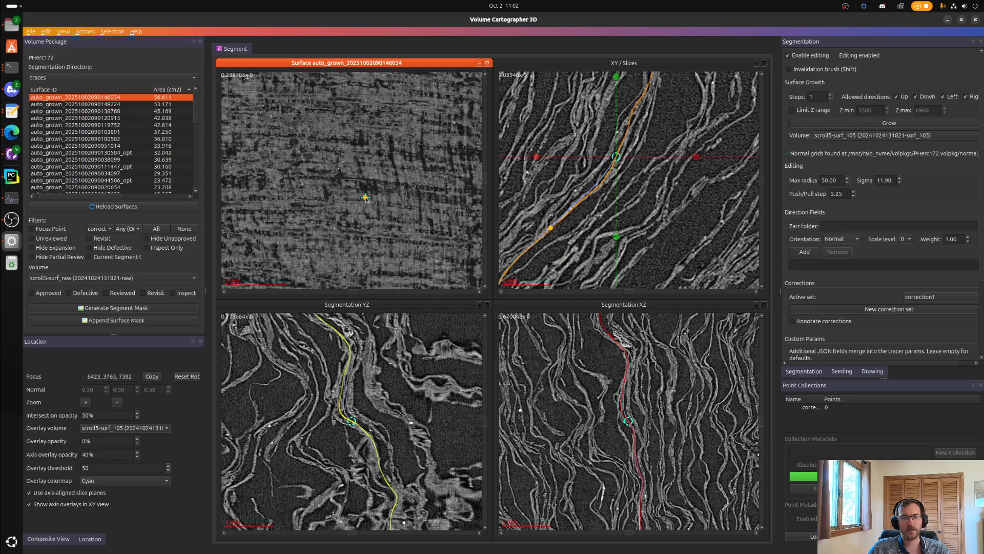
right_drag(354, 279, 331, 173)
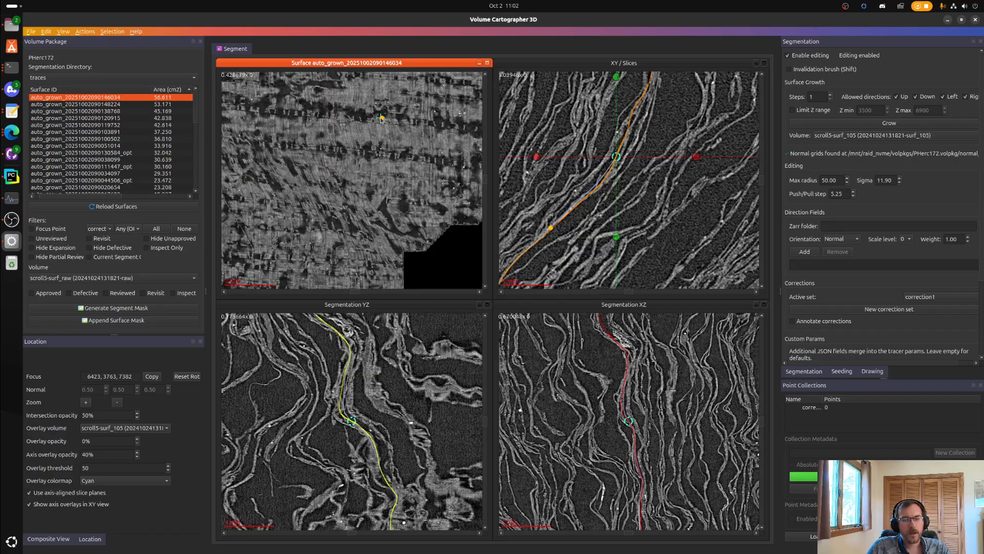
right_drag(292, 214, 401, 203)
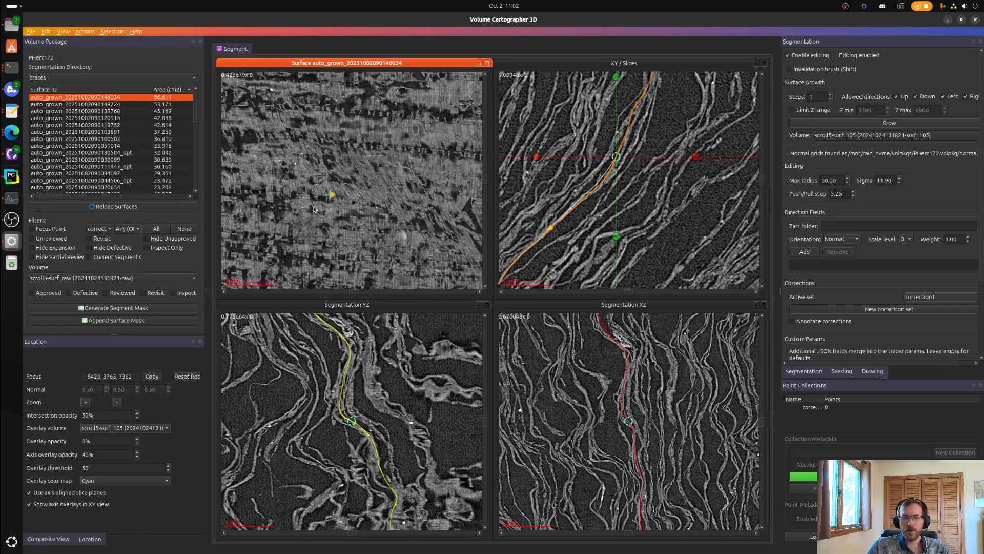
right_drag(333, 194, 429, 205)
right_drag(334, 218, 409, 219)
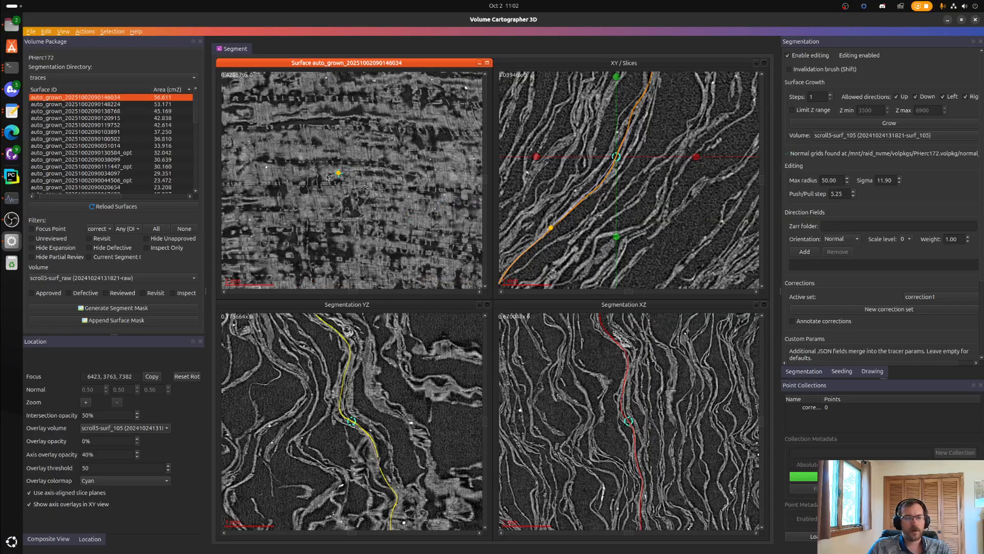
right_drag(328, 253, 269, 211)
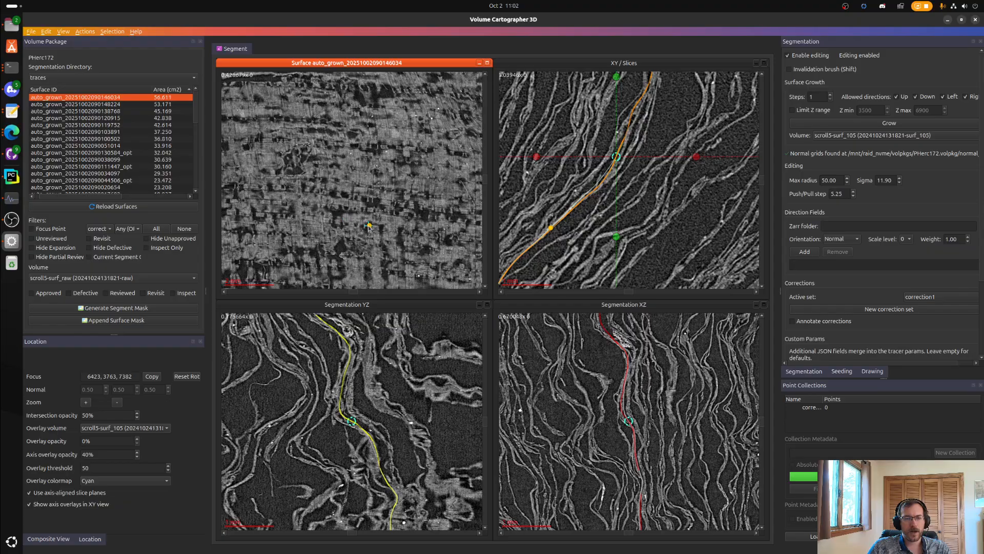
right_drag(330, 253, 415, 174)
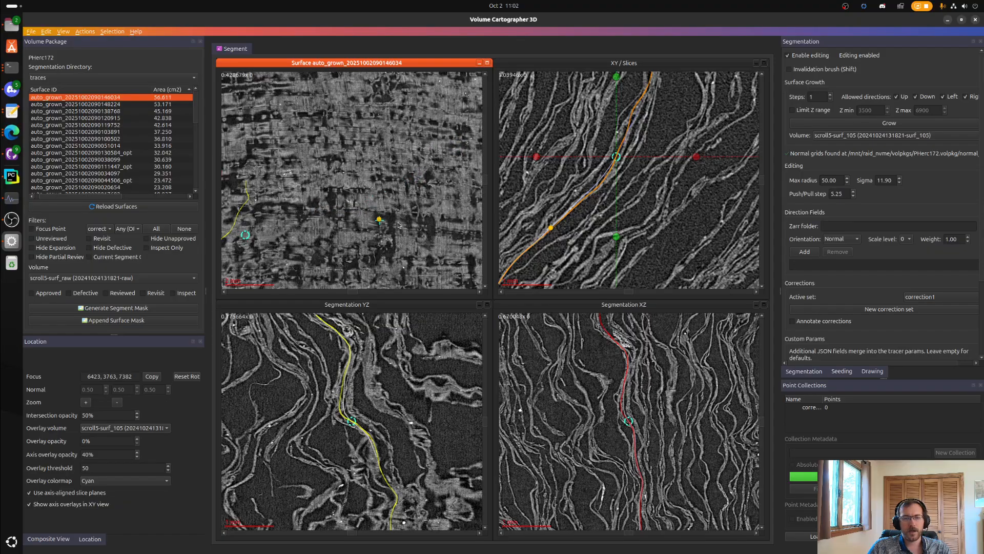
- Push the surface repeatedly at spots around the focus point and beside the nearby black hole
right_drag(356, 238, 346, 182)
key(d)
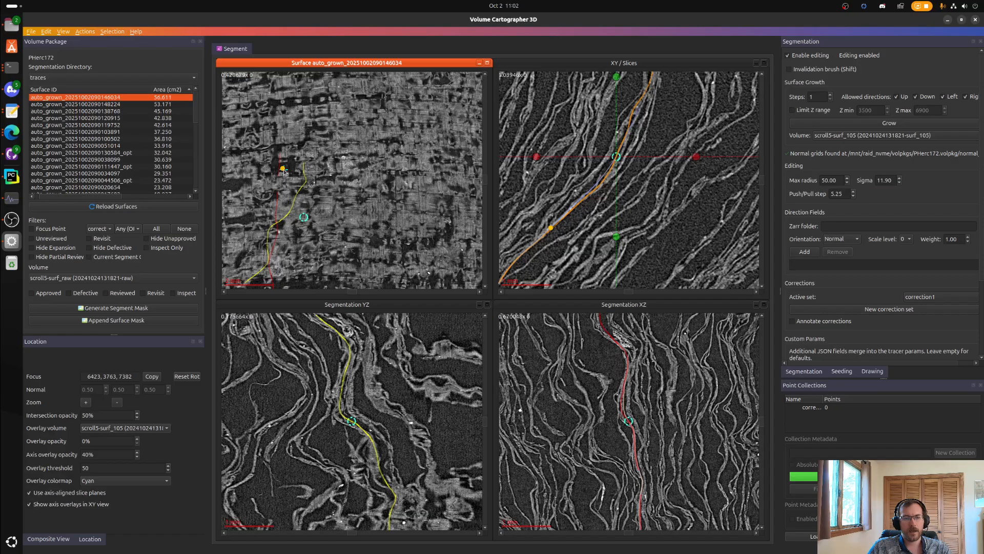
right_drag(383, 238, 390, 167)
key(d)
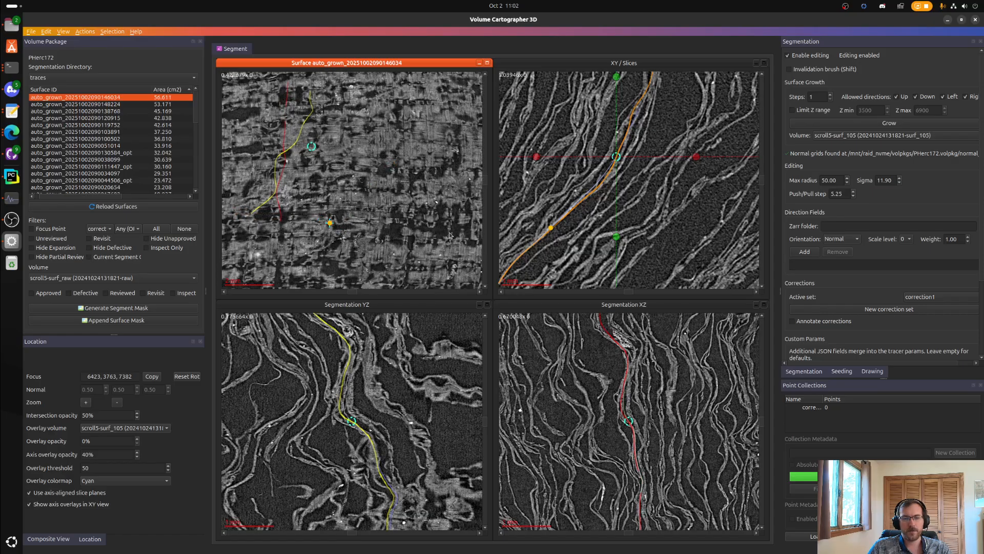
key(d)
right_drag(325, 223, 440, 188)
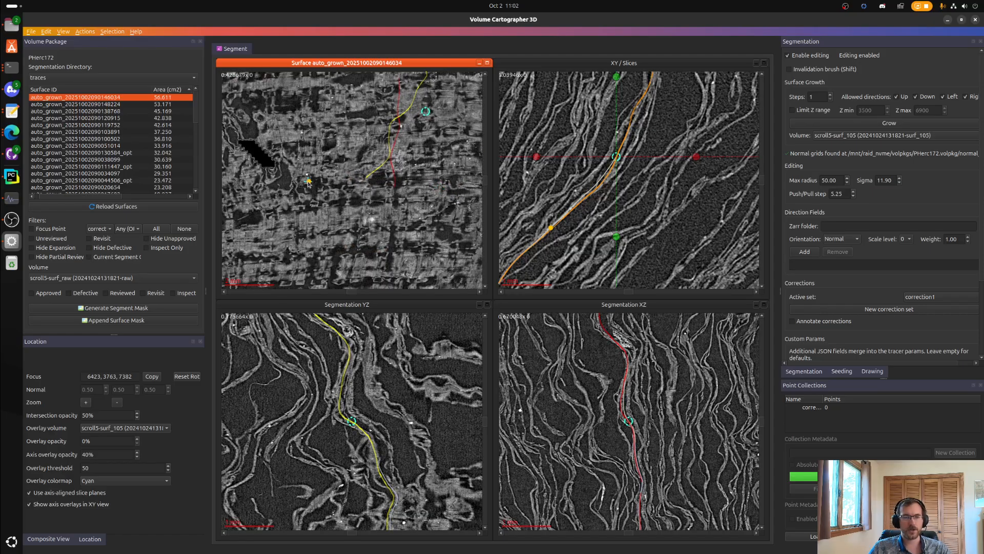
right_drag(318, 114, 336, 247)
key(d)
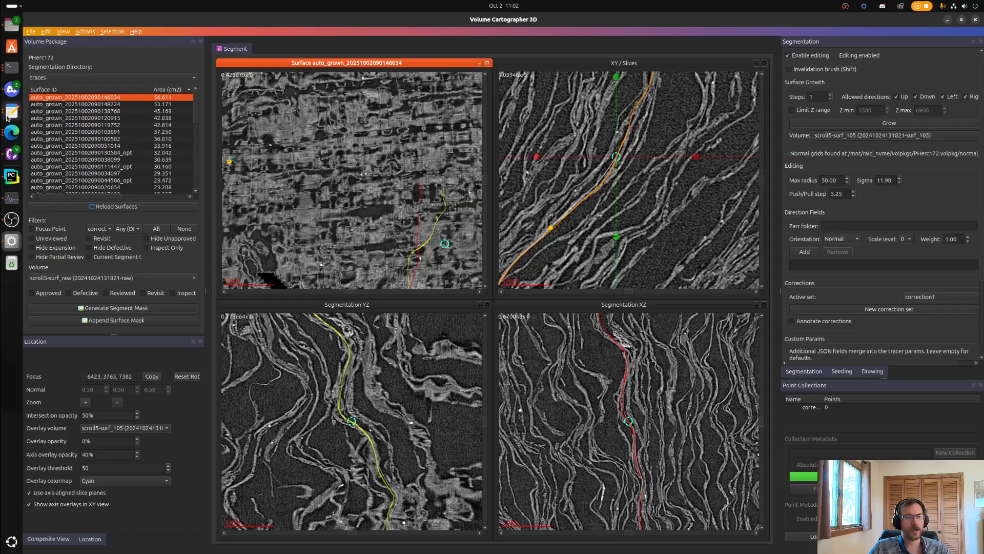
- Switch to the web browser and open the scrollprize.org/segmentation tutorial in a new tab
click(11, 132)
click(387, 44)
key(ctrl+t)
text(scro)
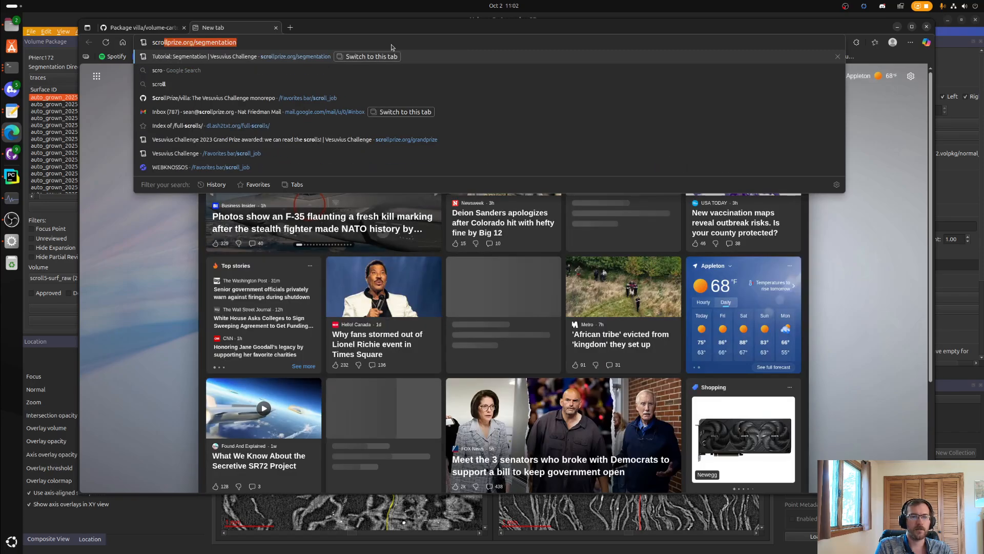
key(Return)
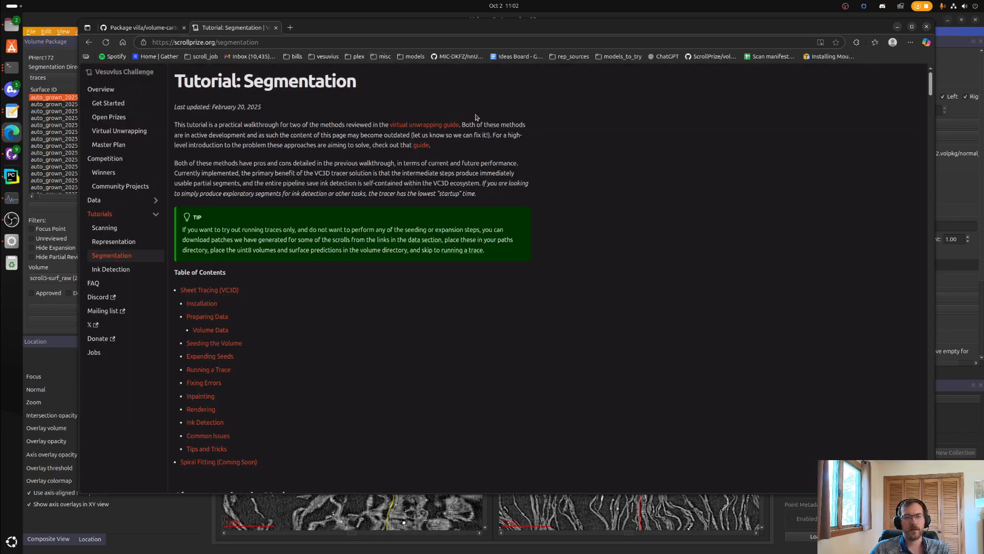
- Open the ScrollPrize villa repository in another tab and go to its volume-cartographer folder
click(290, 28)
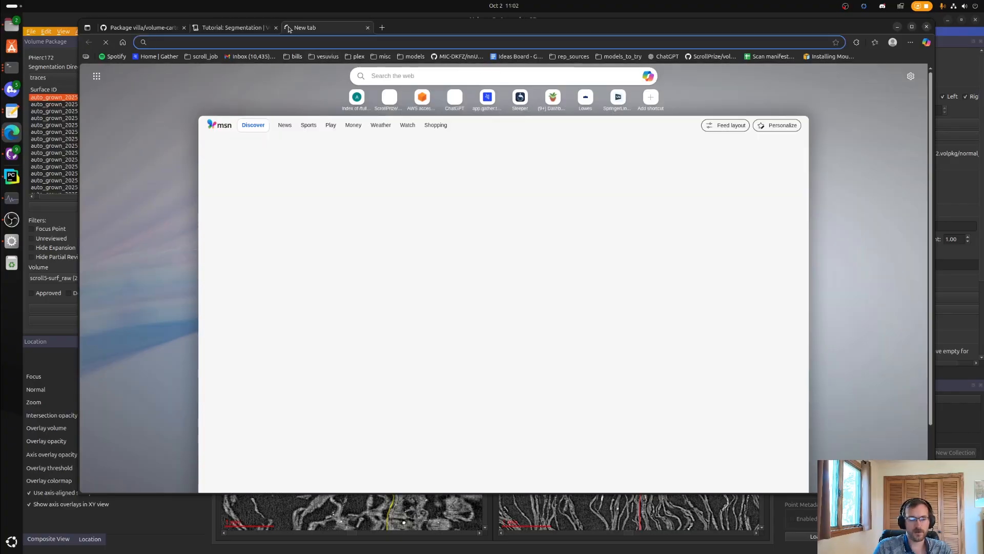
text(villa)
key(Return)
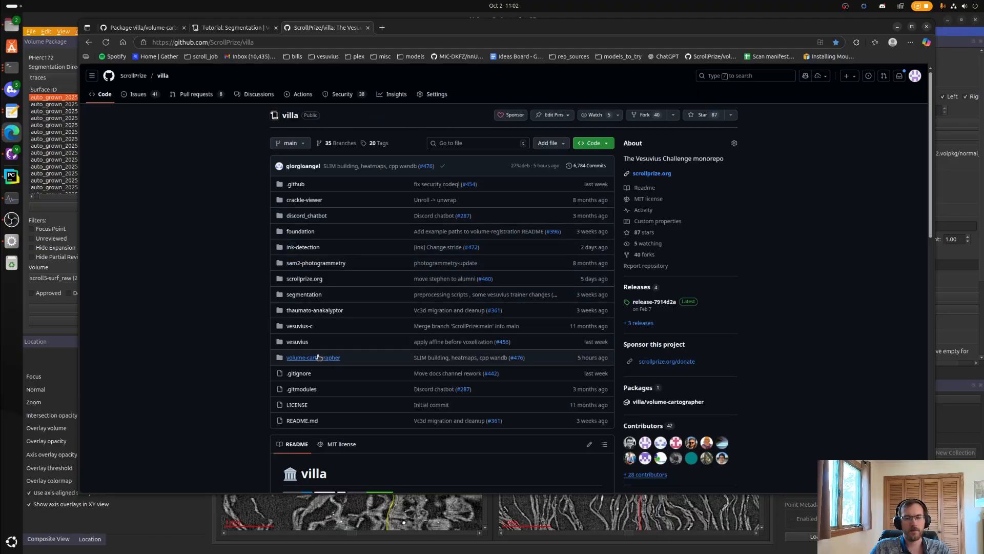
click(318, 357)
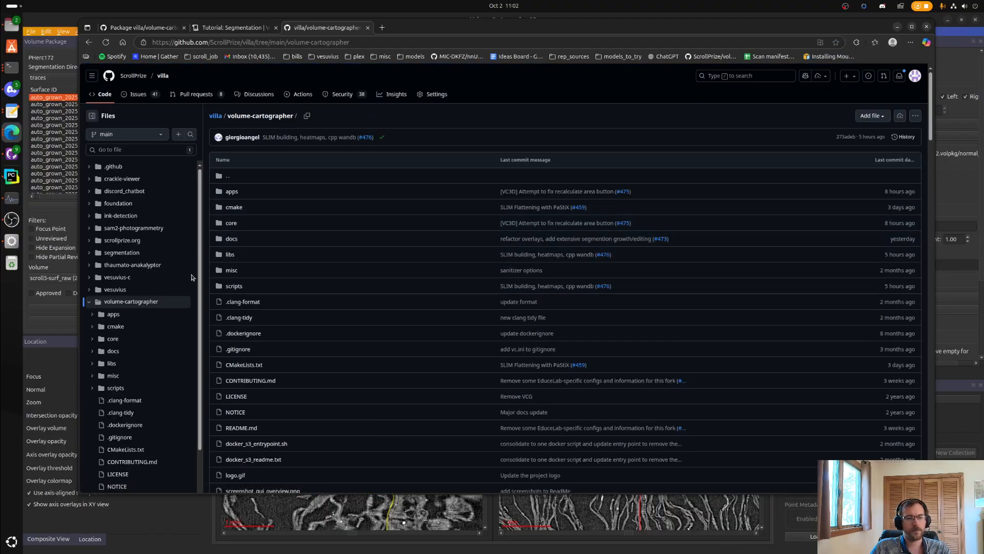
- Look through the volume-cartographer README and expand the docs folder in the repository's file tree
scroll(164, 280, down, 2)
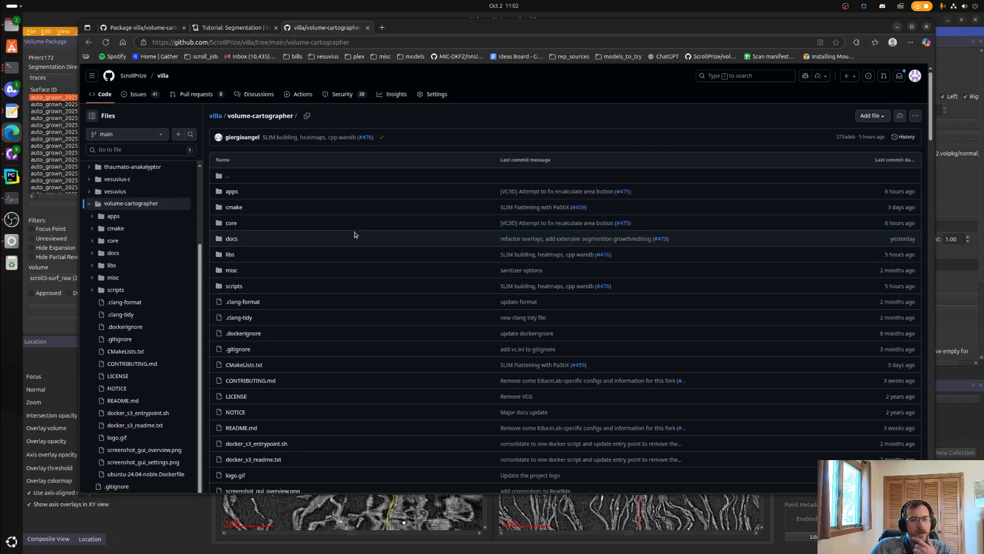
scroll(354, 235, down, 6)
scroll(369, 264, down, 4)
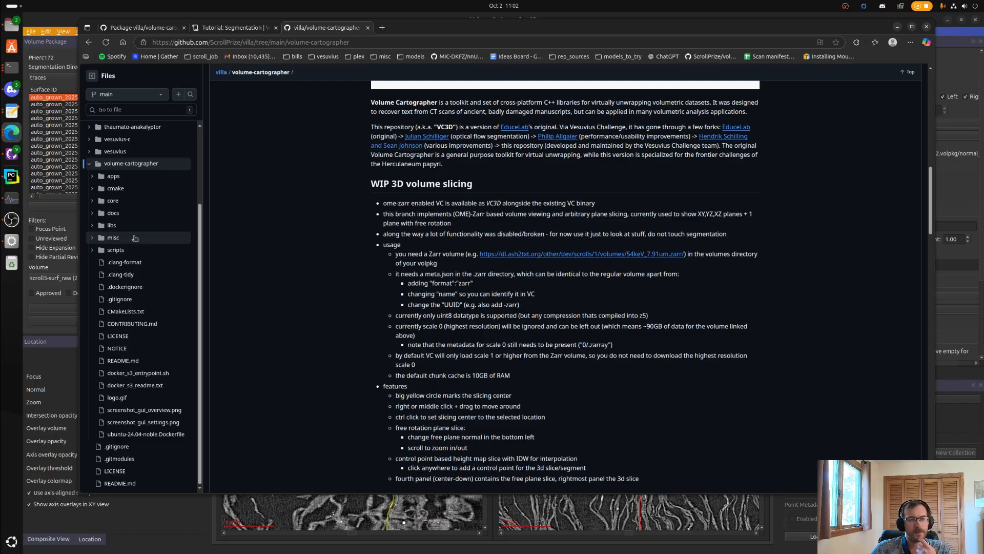
click(131, 213)
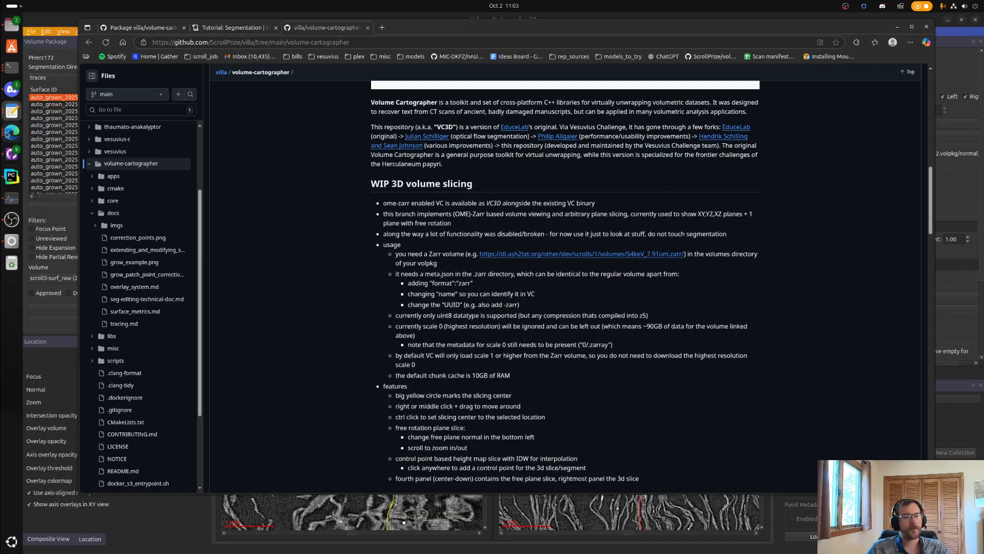
- Return to Volume Cartographer and review the custom JSON tracer parameters and the direction field settings
click(71, 20)
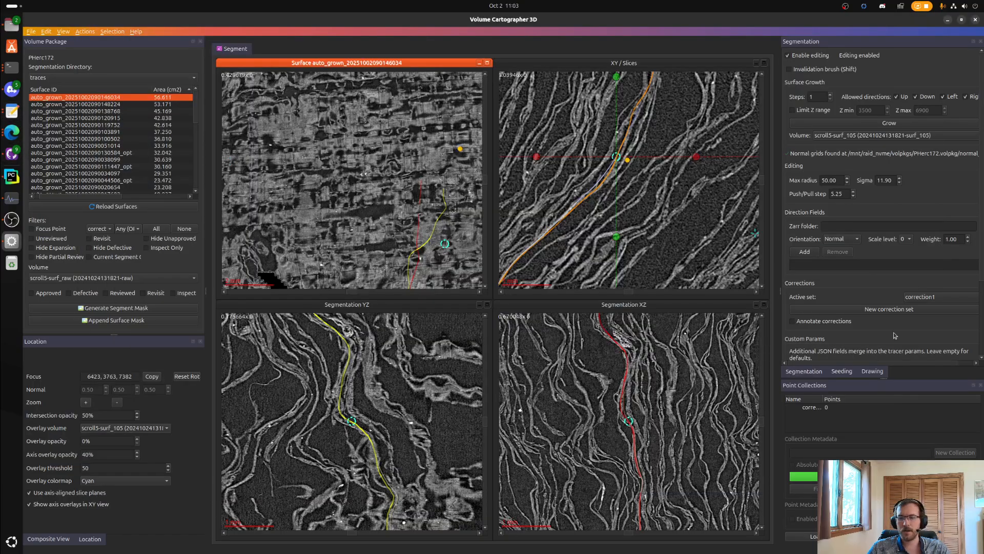
scroll(980, 270, down, 3)
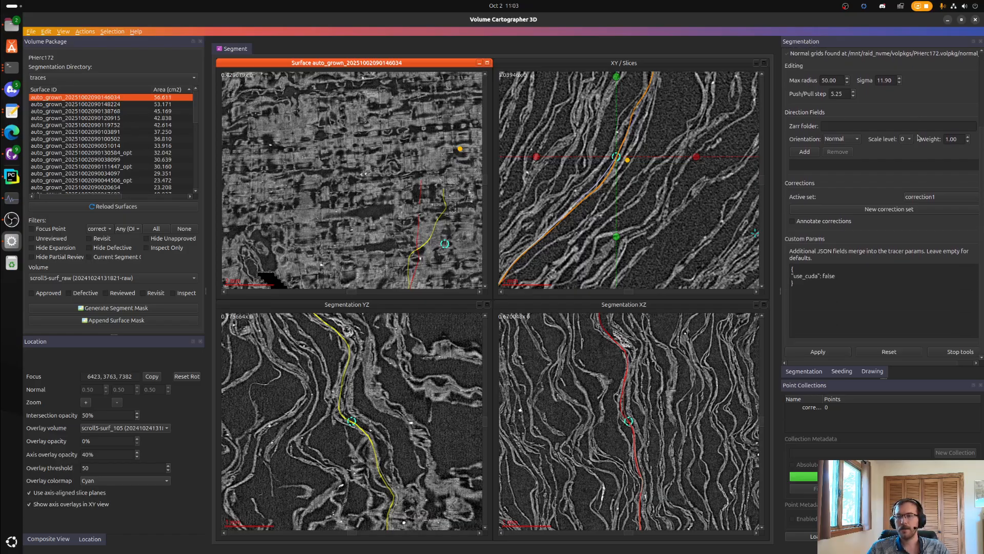
drag(831, 290, 791, 267)
click(819, 279)
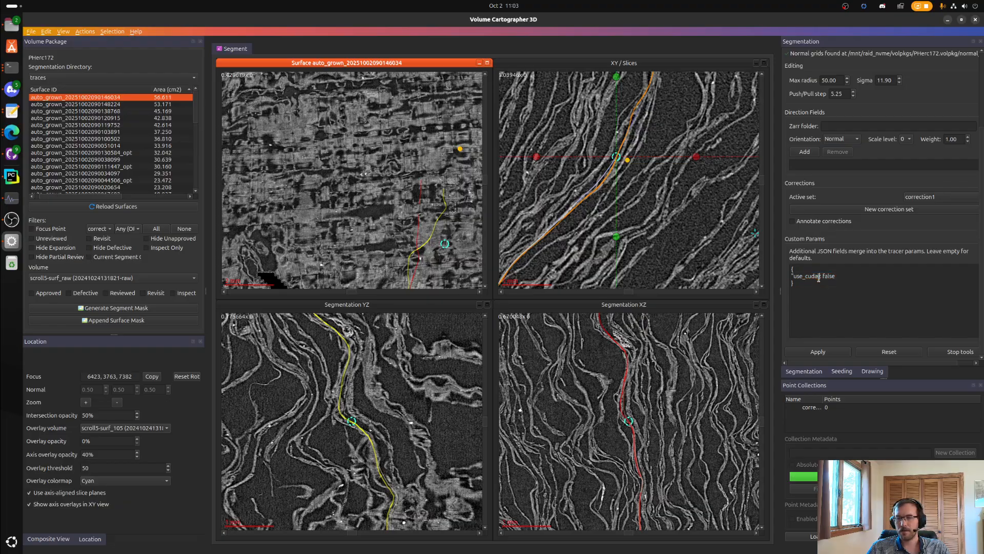
scroll(870, 241, up, 3)
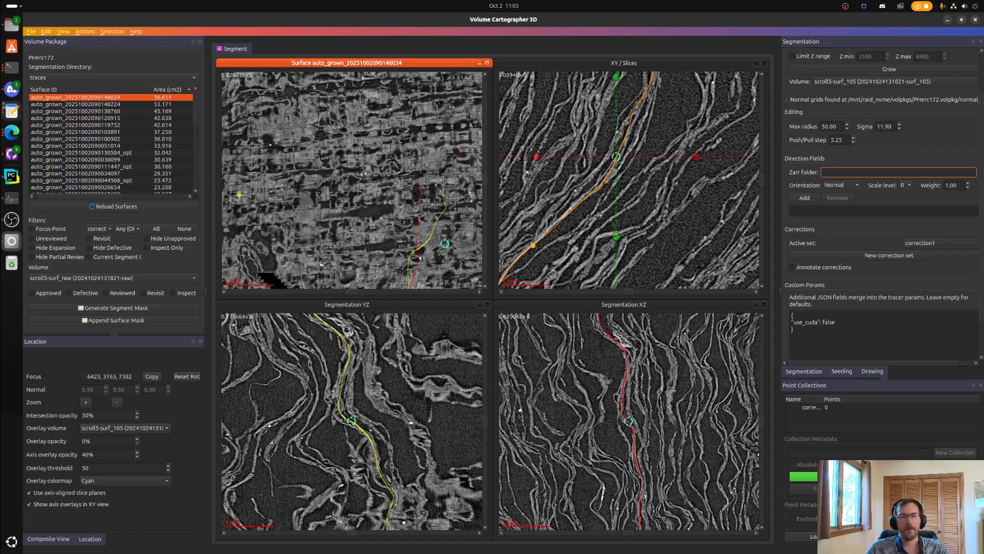
- Copy the path of the normal folder inside PHerc172.volpkg/s5-structure-tensor and enter it as the direction field's Zarr folder
click(11, 24)
key(alt+Left)
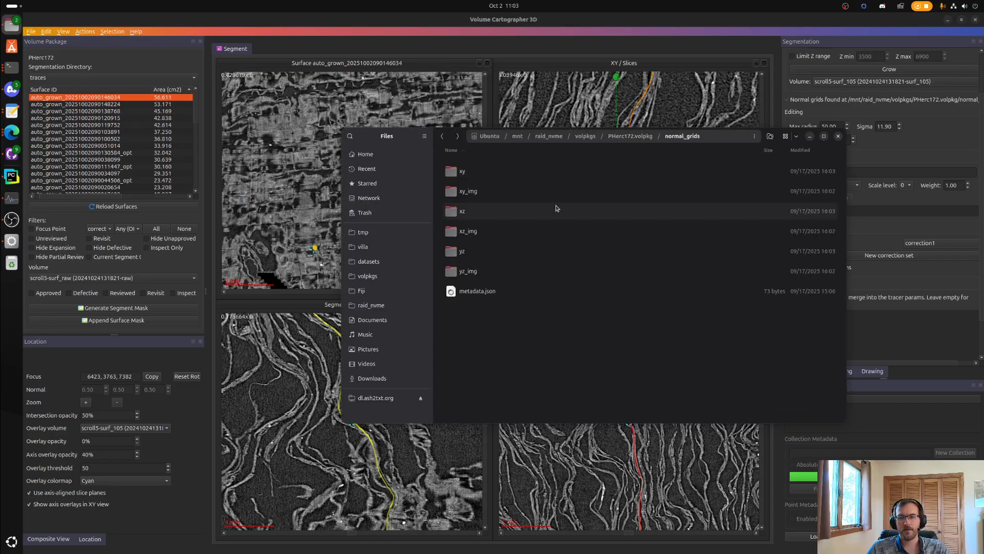
click(637, 137)
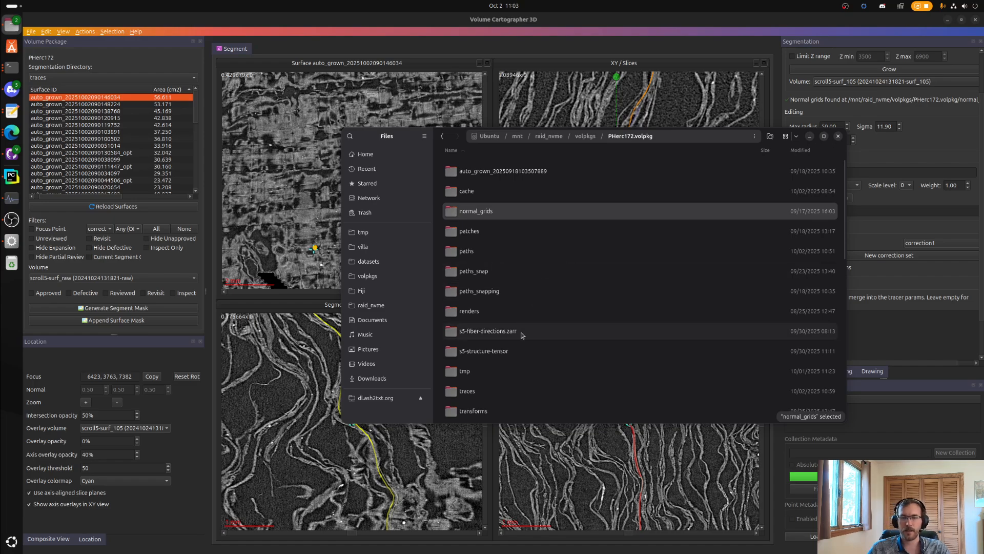
double_click(533, 350)
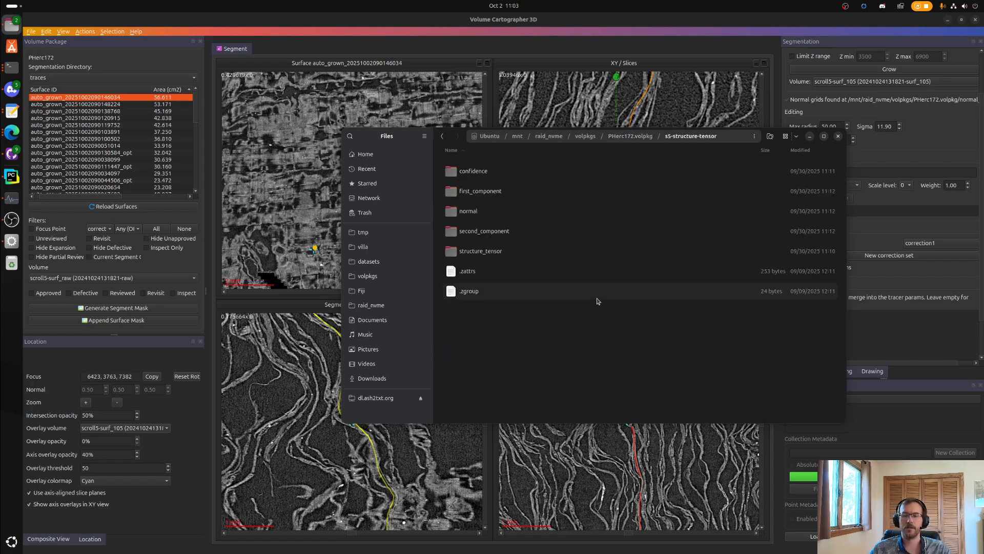
double_click(627, 210)
key(ctrl+l)
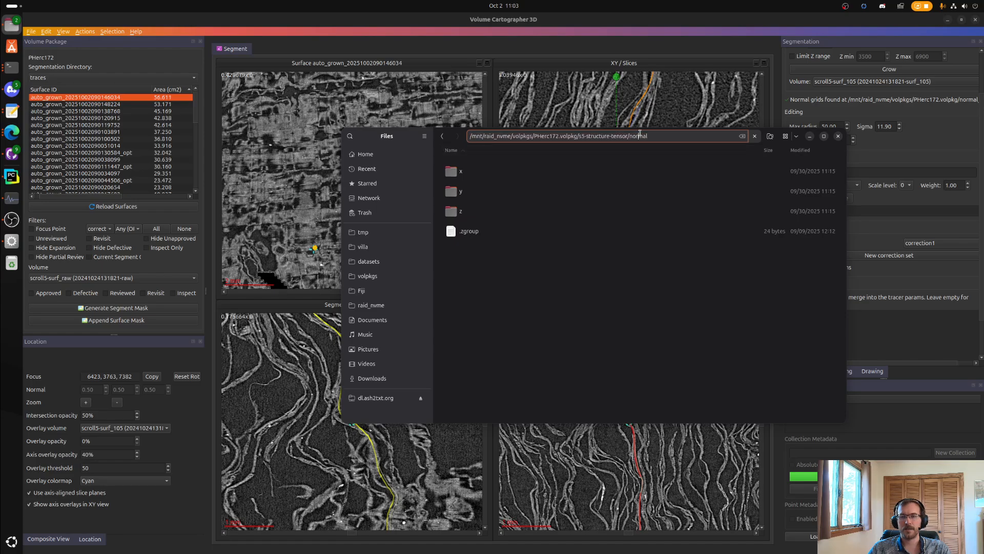
click(878, 211)
click(853, 173)
key(ctrl+v)
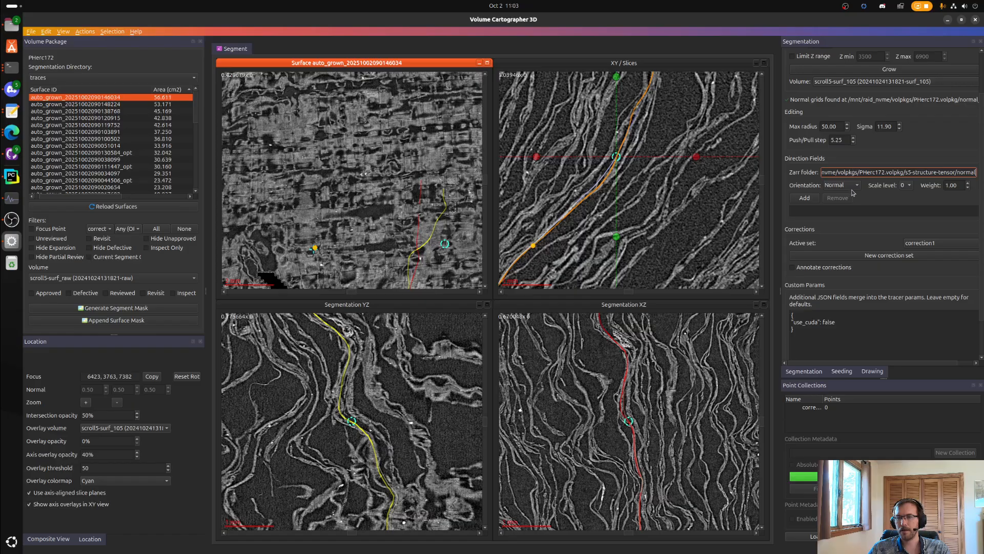
- Check the scale levels in the normal/y folder, set scale level 3 and weight 0.10, and add the Normal direction field
key(alt+Tab)
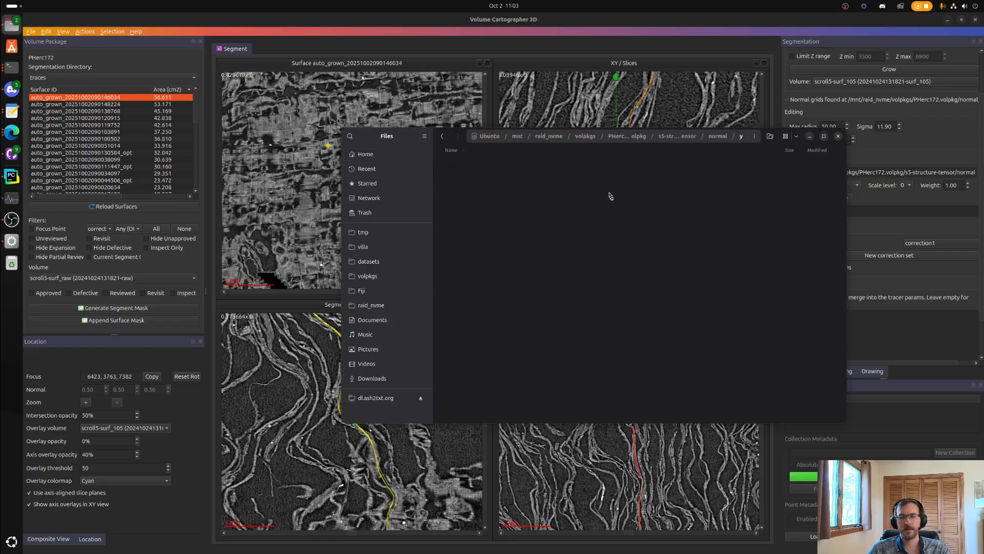
key(alt+Tab)
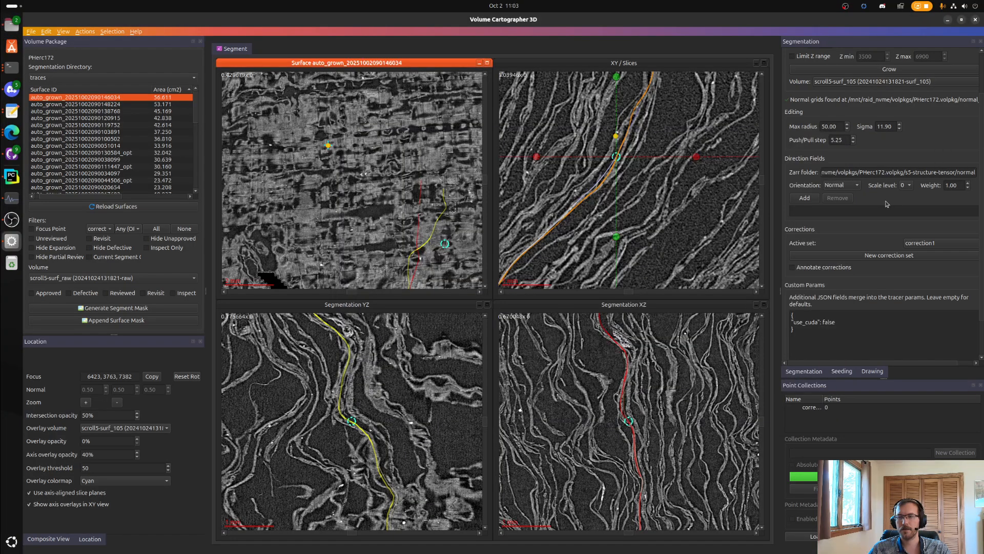
click(906, 185)
click(904, 215)
double_click(951, 185)
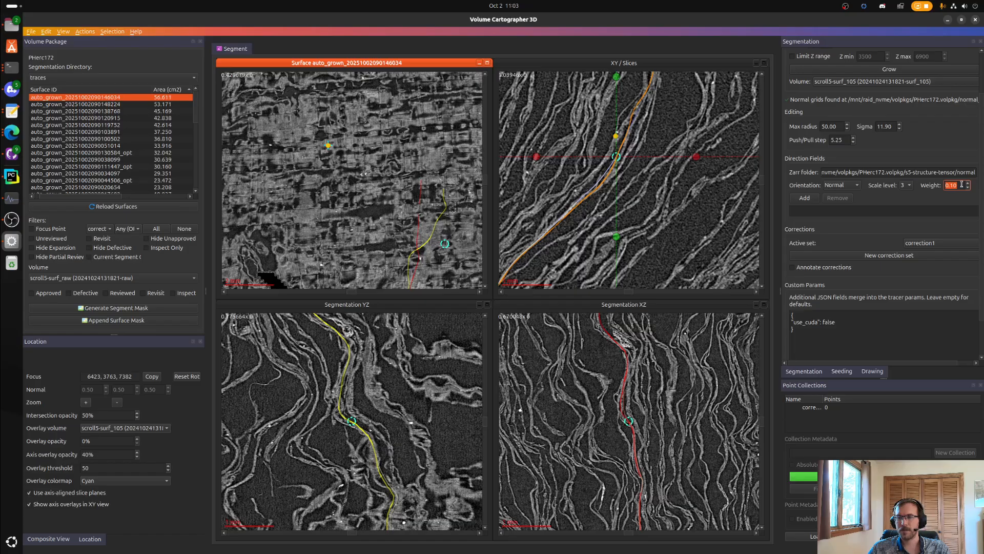
click(814, 200)
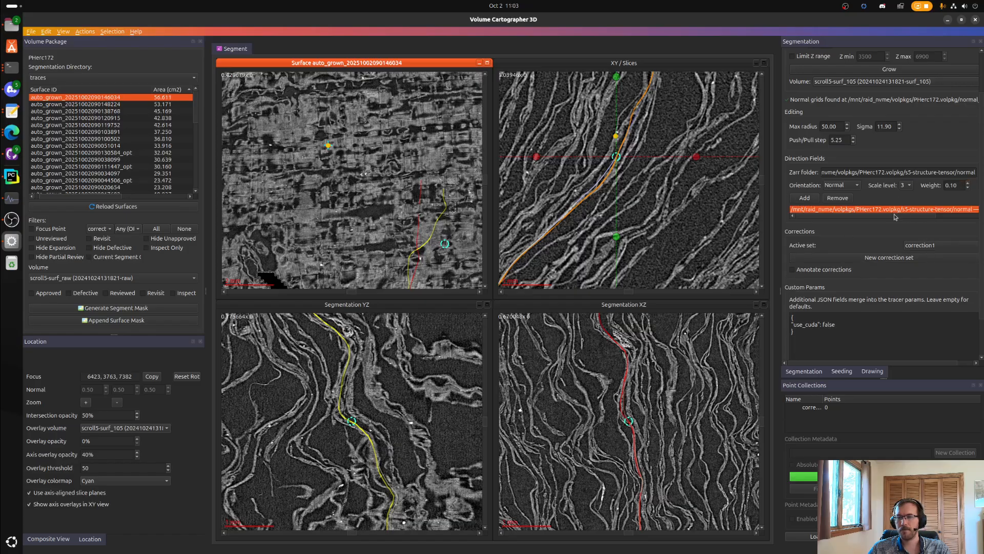
- Focus the slice views on the flat upper edge of the auto-grown surface and set the editing Sigma to 5.90
right_drag(541, 142, 516, 220)
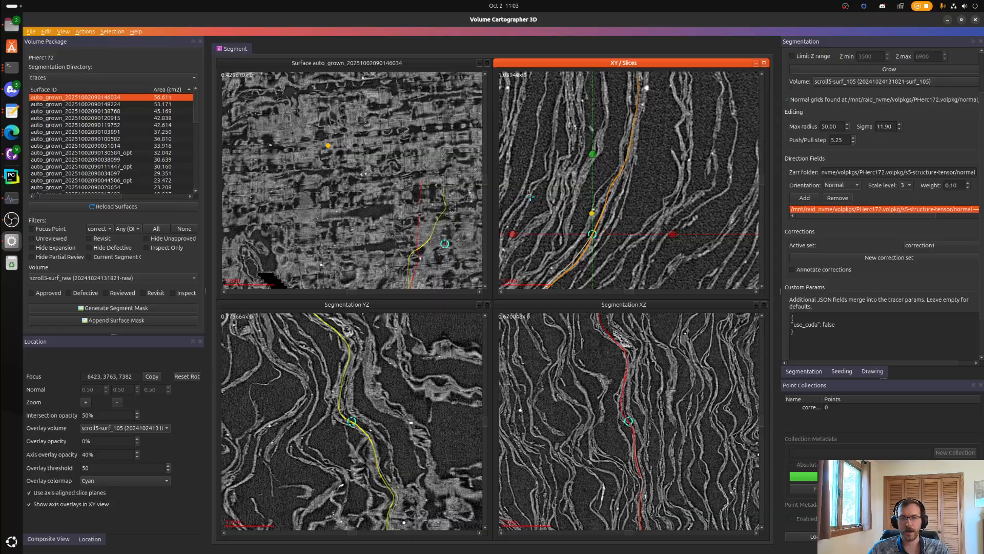
scroll(362, 164, down, 8)
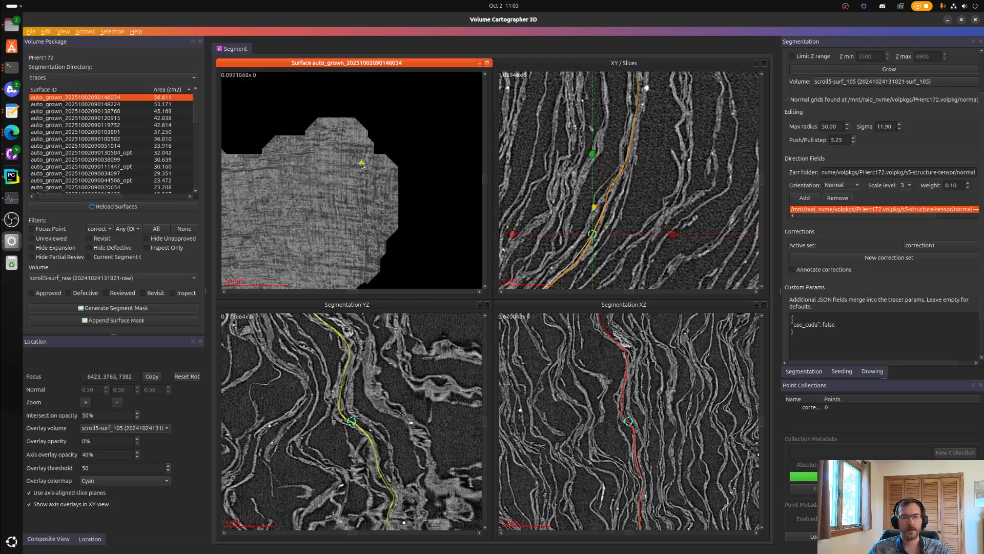
scroll(387, 215, up, 7)
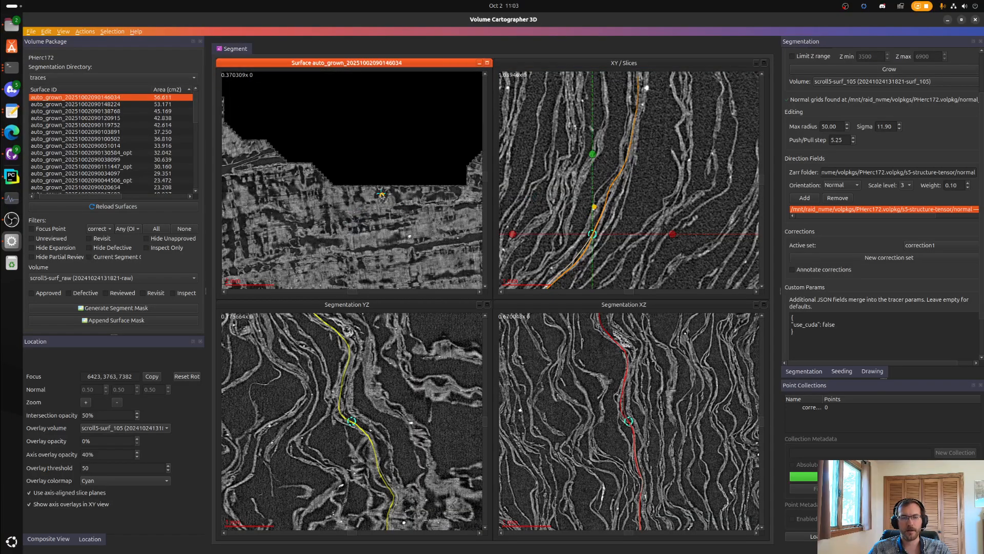
click(381, 195)
scroll(327, 189, up, 3)
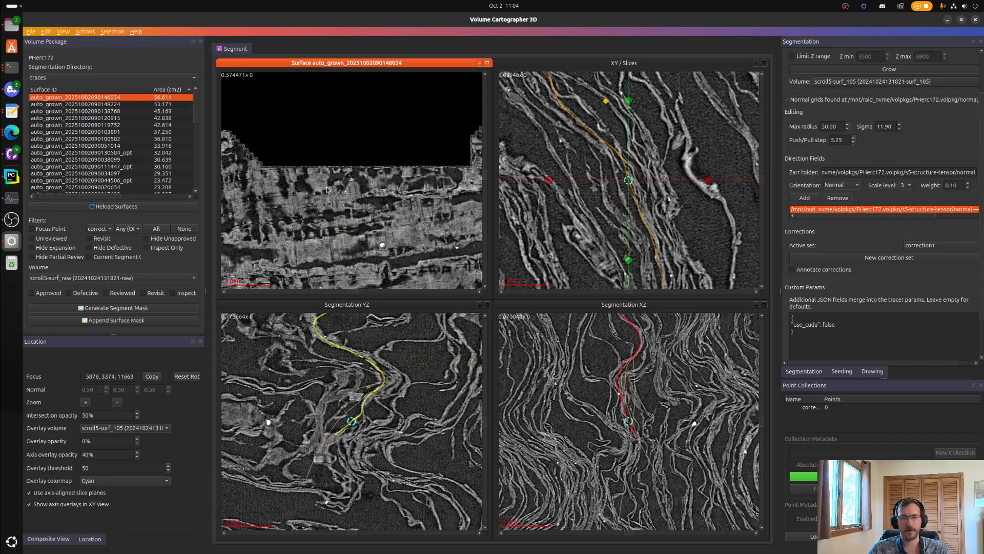
scroll(326, 192, up, 1)
right_drag(324, 196, 386, 213)
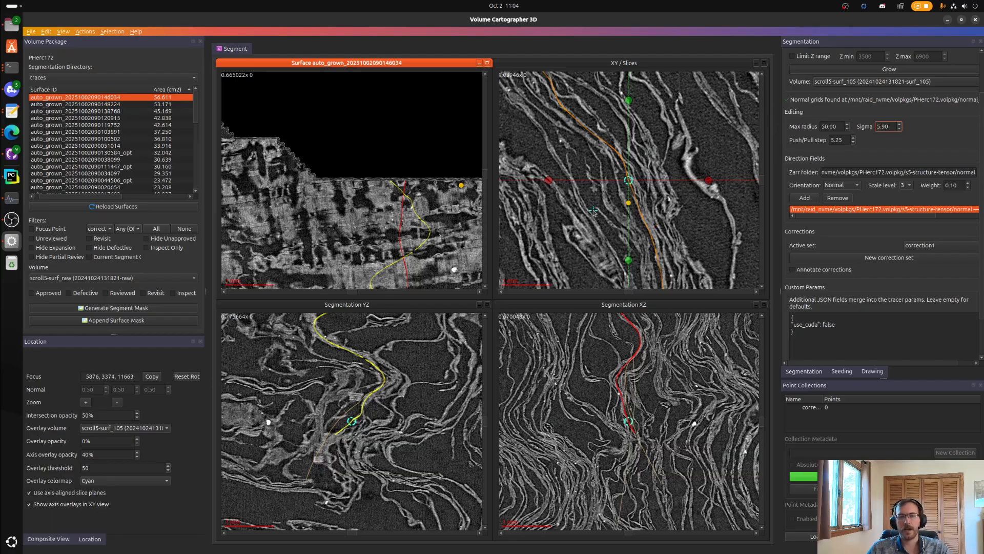
text(5)
- Grow the surface one step upward with the normal direction field active
right_drag(280, 199, 358, 194)
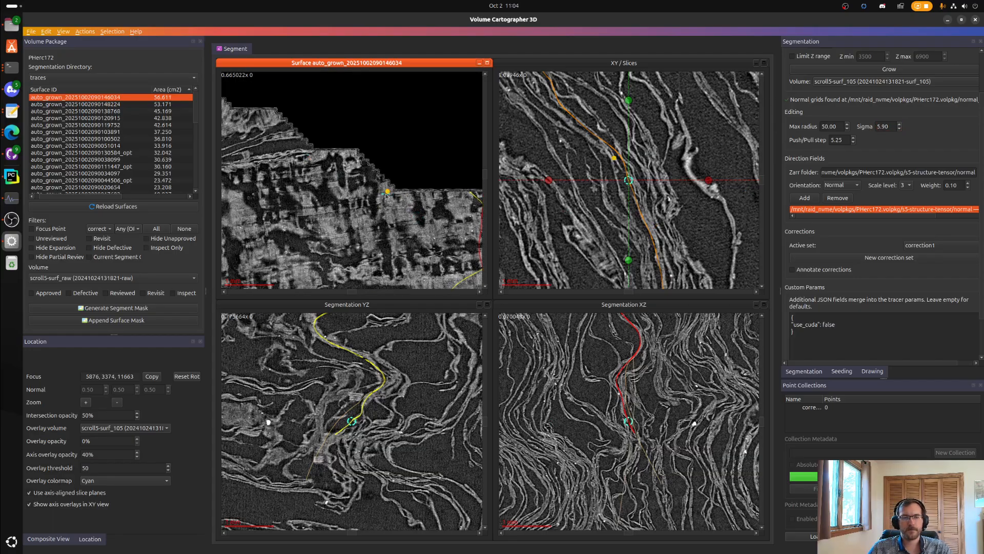
right_drag(436, 202, 359, 218)
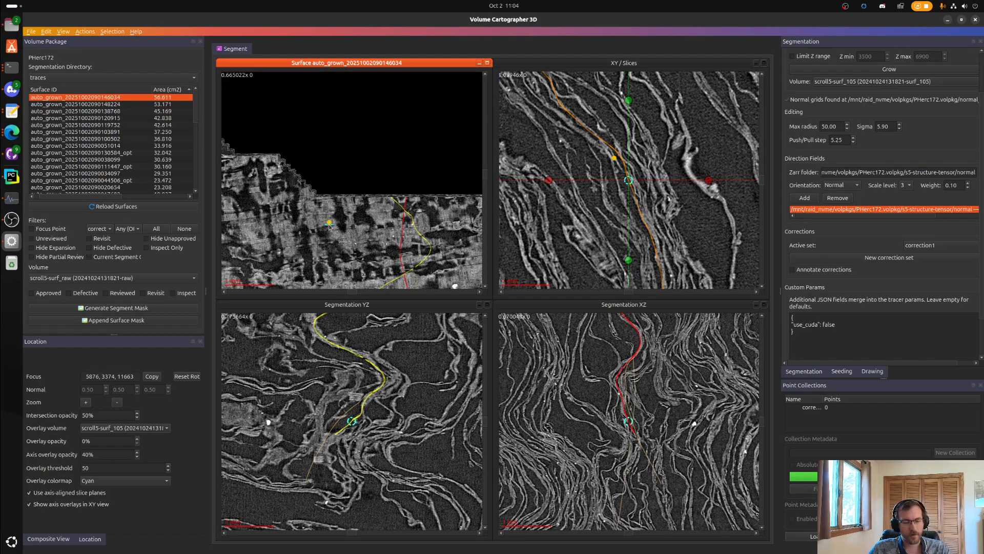
key(2)
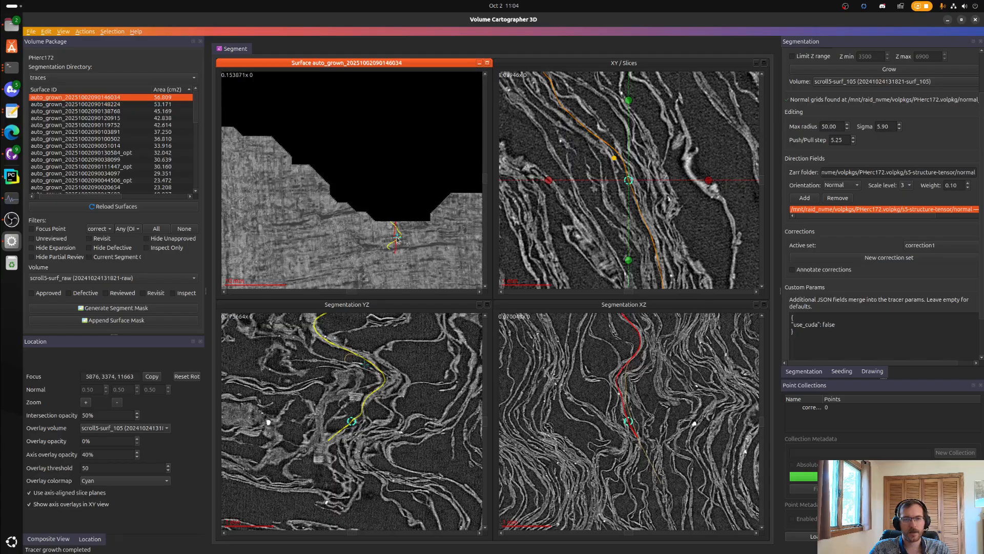
- Grow the surface one step downward and check the tracer's growth log in the terminal
scroll(397, 239, down, 12)
scroll(392, 194, down, 9)
right_drag(439, 272, 325, 165)
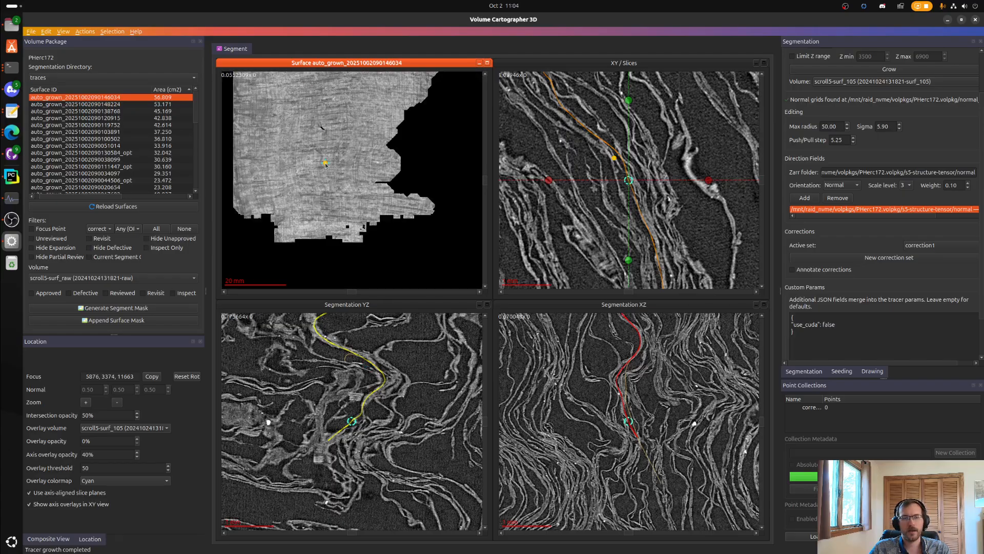
key(3)
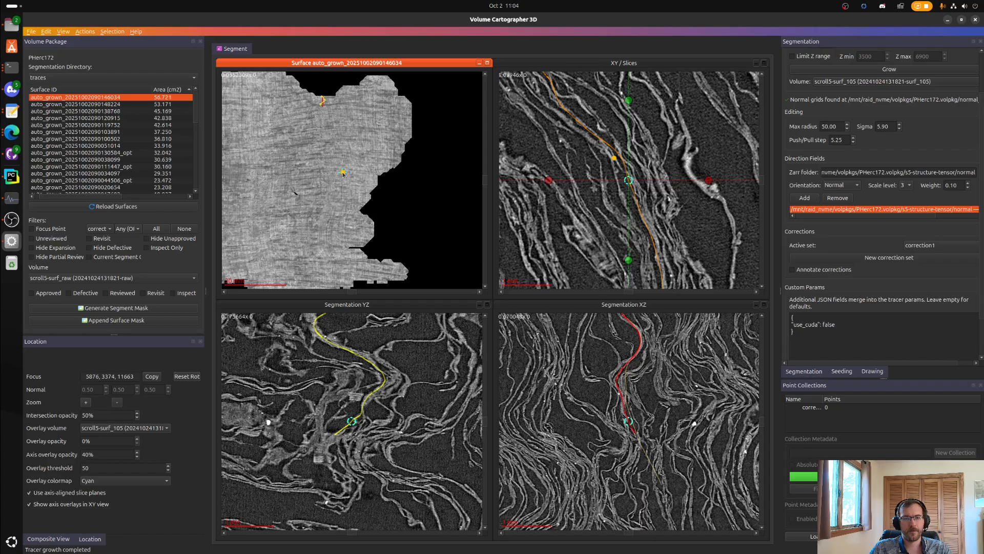
scroll(343, 173, down, 8)
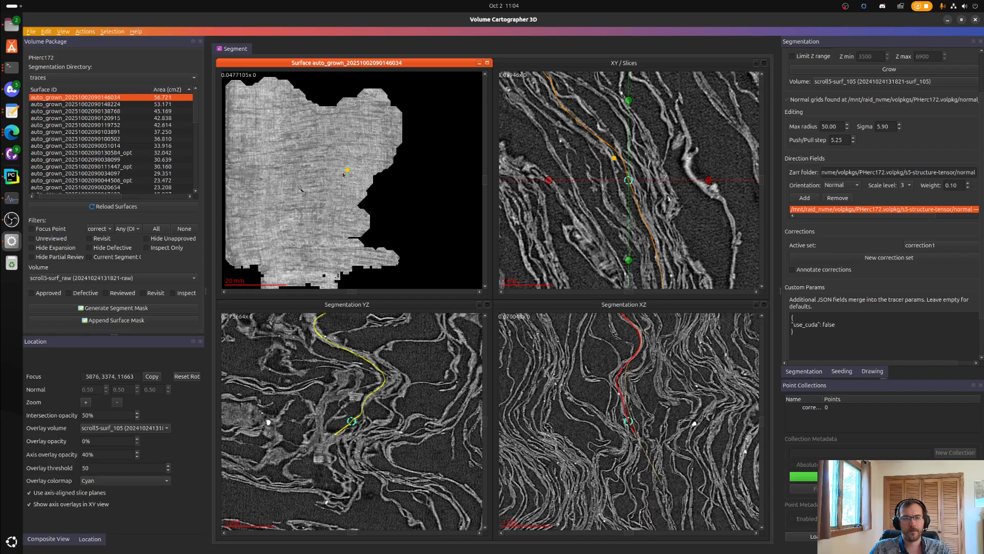
click(11, 67)
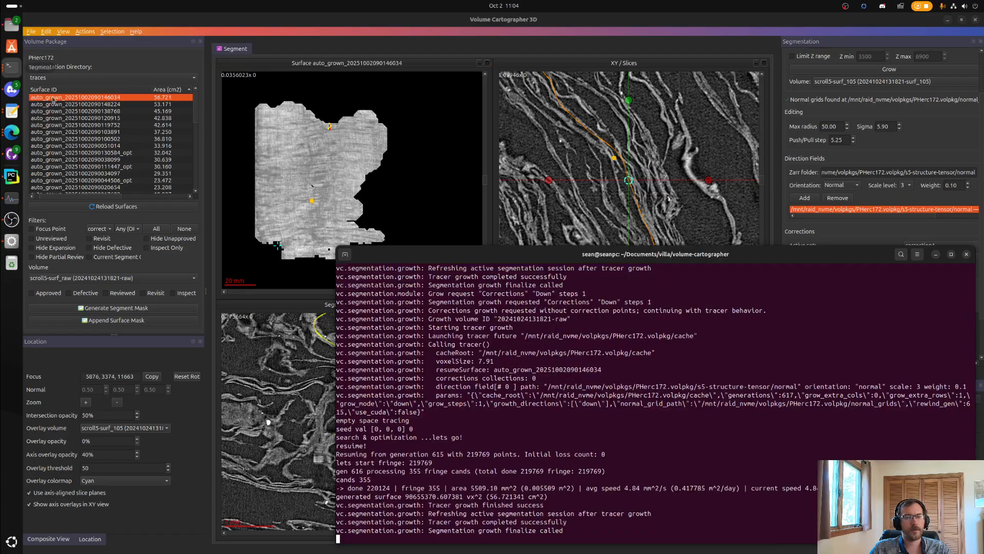
click(410, 150)
- Keep scroll5-surf_105 as the growth volume and set the surface growth steps to 10
scroll(840, 104, down, 1)
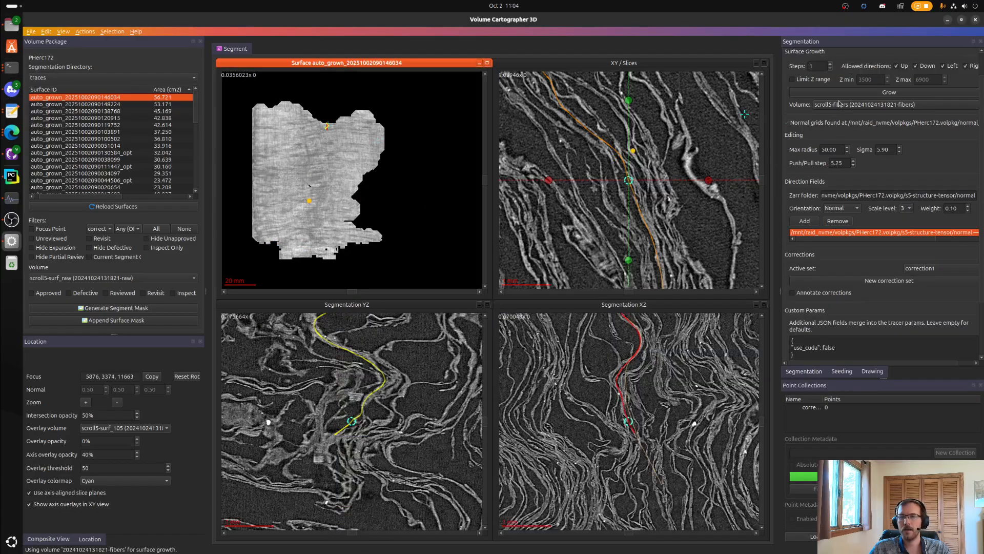
scroll(836, 105, down, 1)
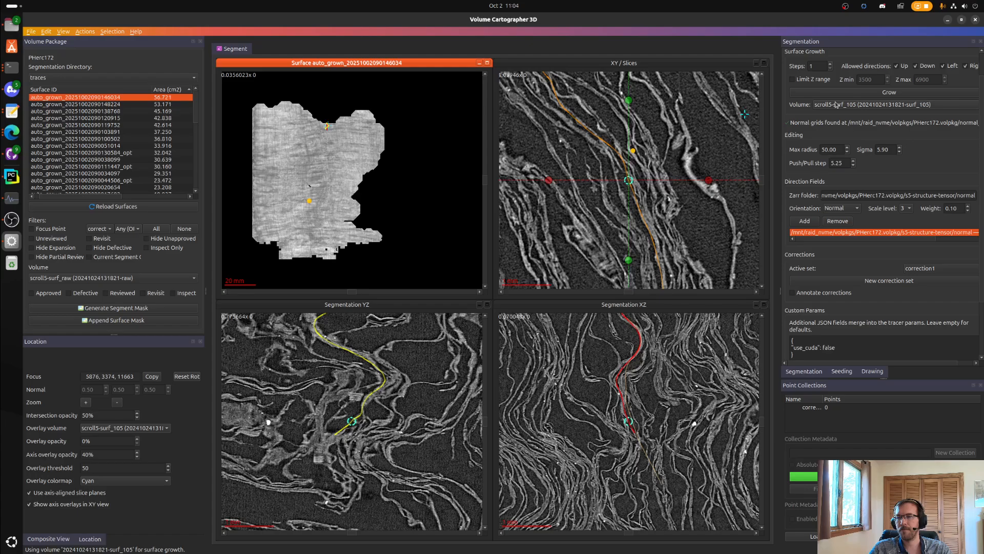
scroll(820, 63, up, 10)
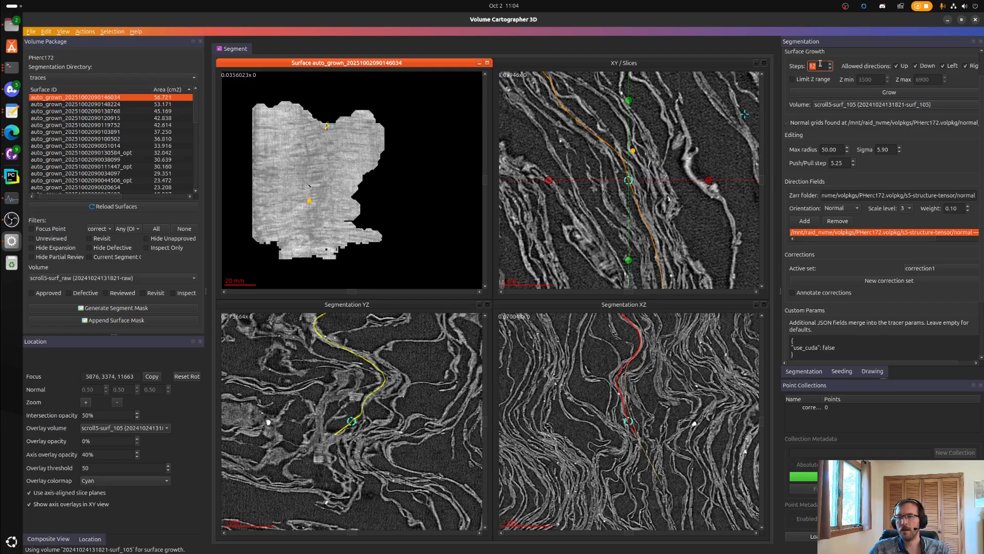
scroll(820, 63, down, 2)
- Run the tracer growth for 10 steps while viewing the surface's outer edge
scroll(352, 212, up, 8)
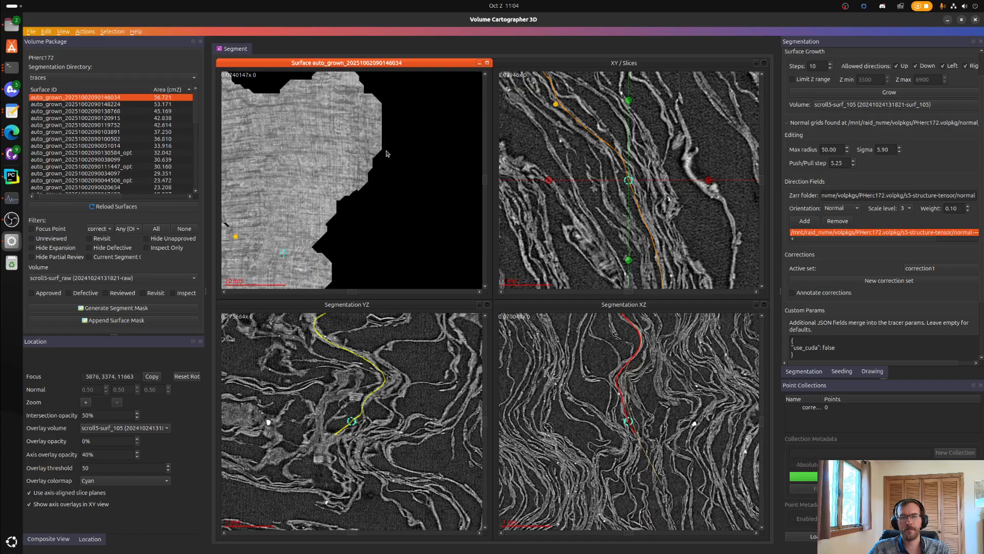
scroll(354, 211, up, 6)
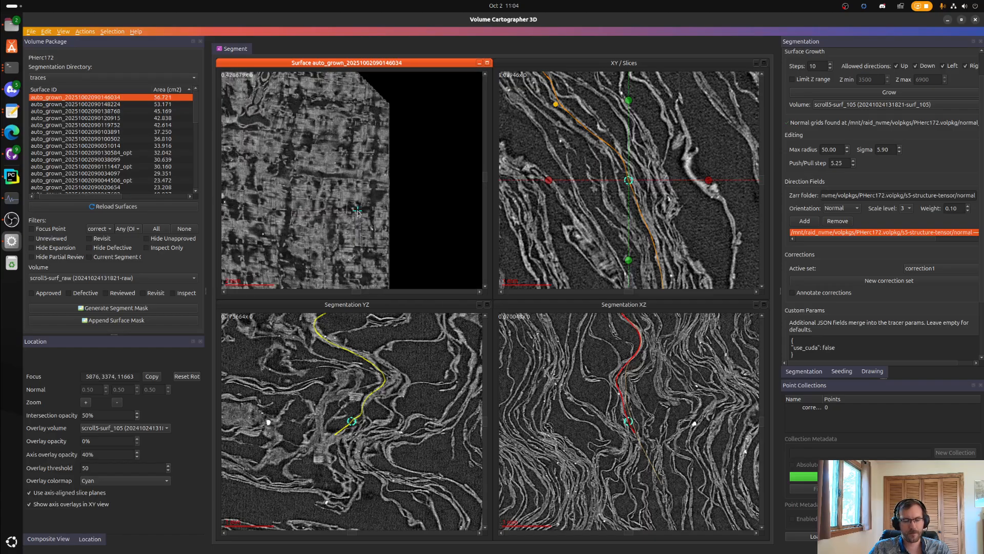
key(Down)
key(ctrl+g)
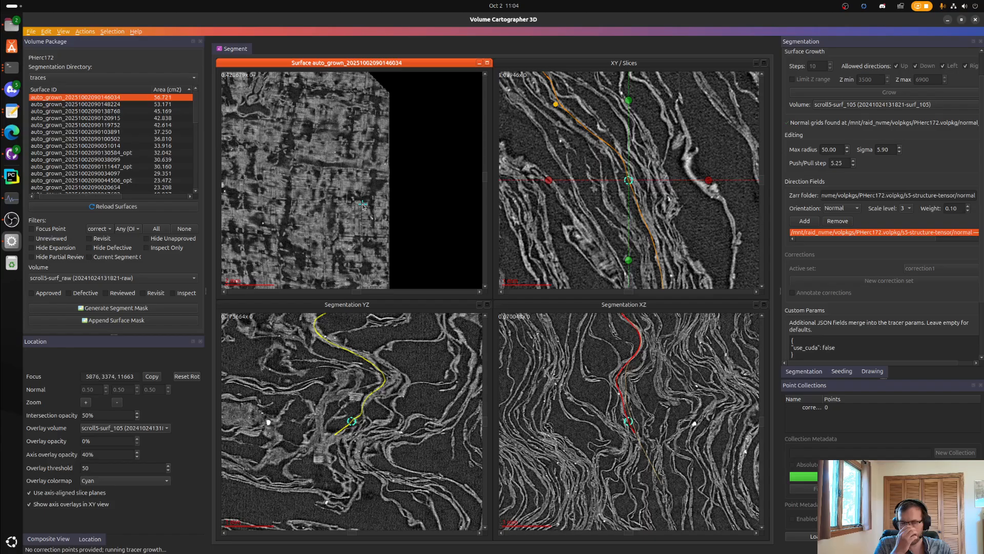
- Check the tracer output in the terminal and focus the slice views on the newly grown edge
click(11, 66)
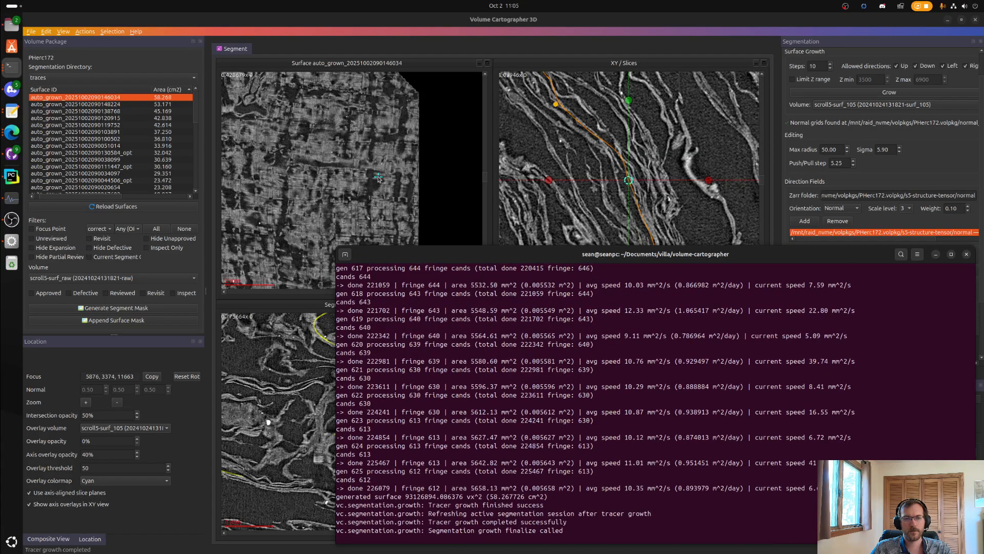
click(397, 168)
scroll(397, 167, up, 4)
ctrl+click(421, 171)
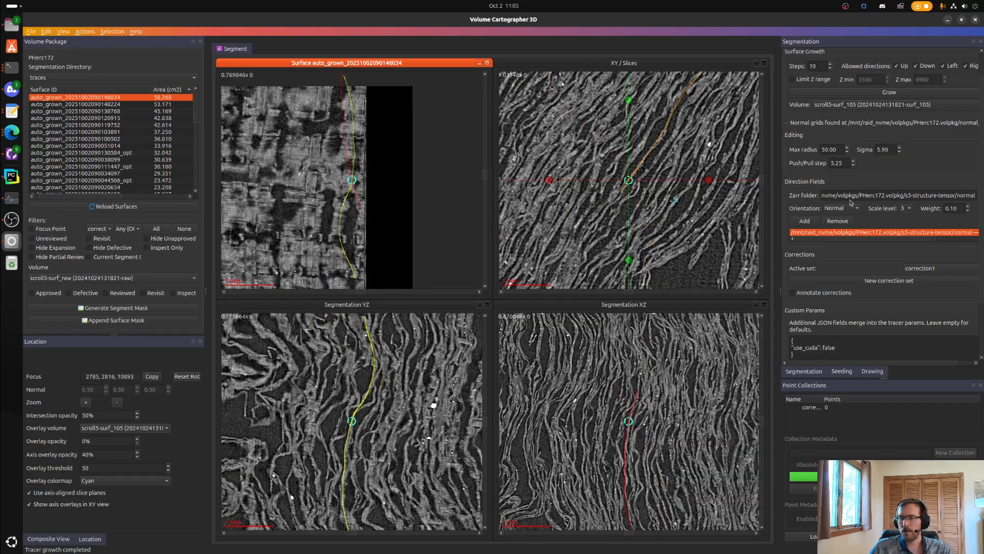
- Switch to the file manager and open the horizontal folder inside PHerc172.volpkg/s5-fiber-directions.zarr to examine its contents
click(12, 25)
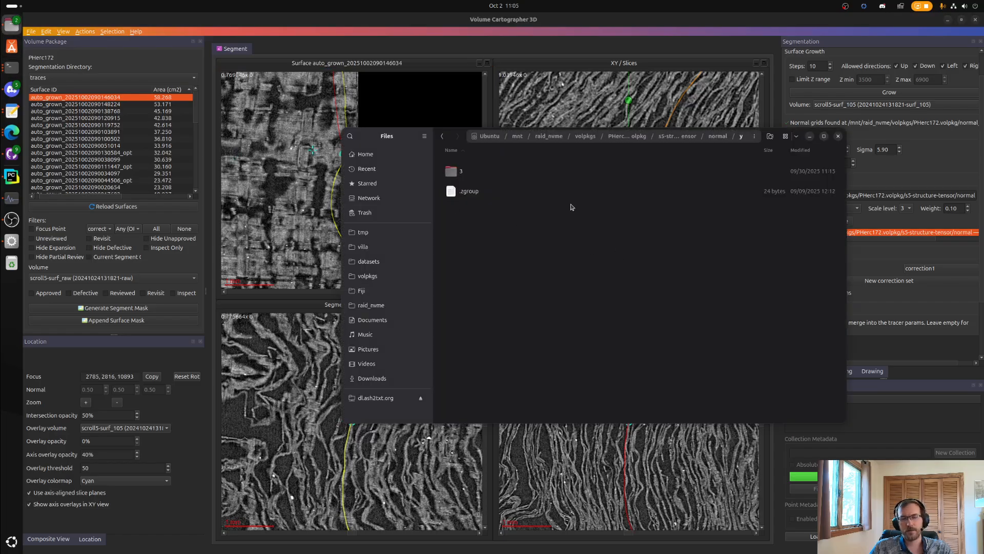
key(alt+Left)
key(alt+Left)
key(alt+Left)
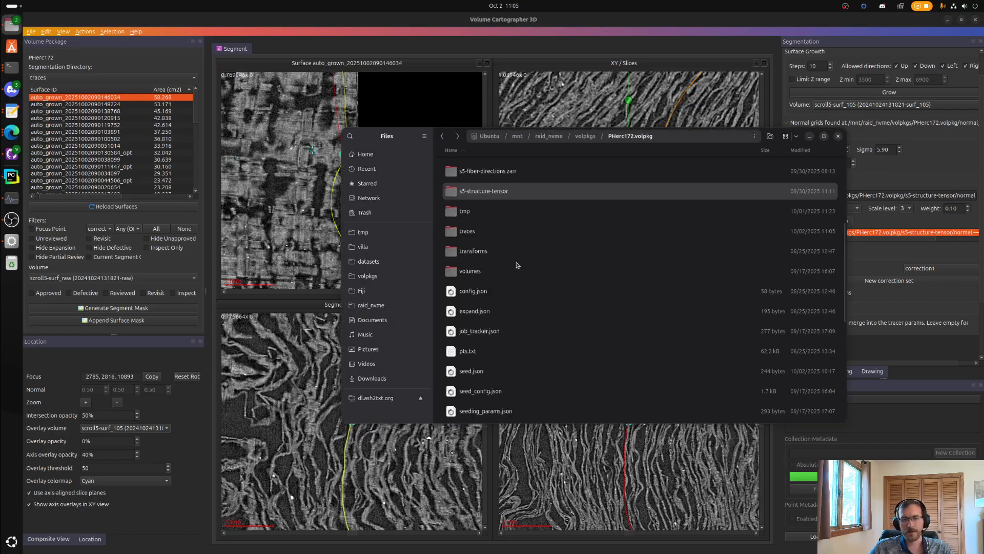
scroll(560, 297, up, 3)
click(559, 290)
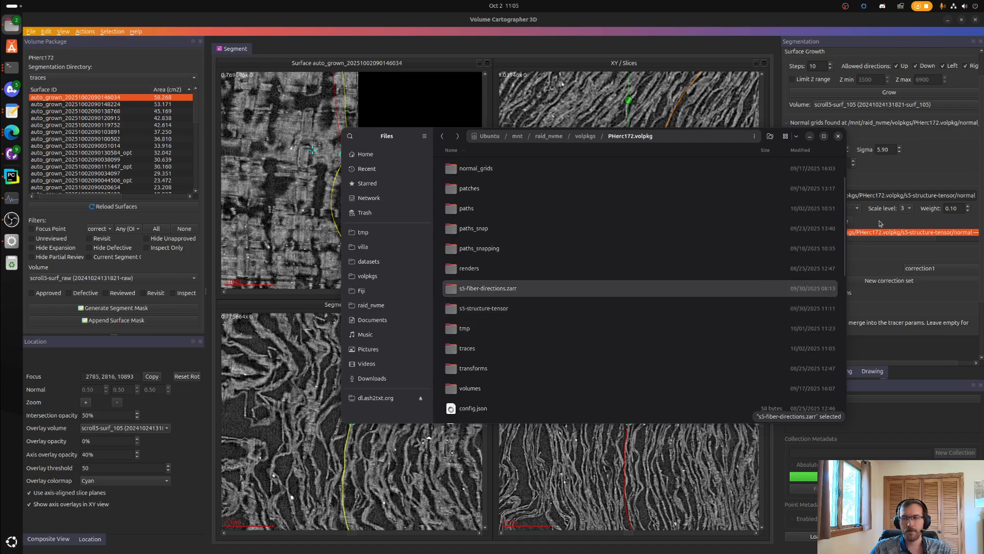
double_click(574, 290)
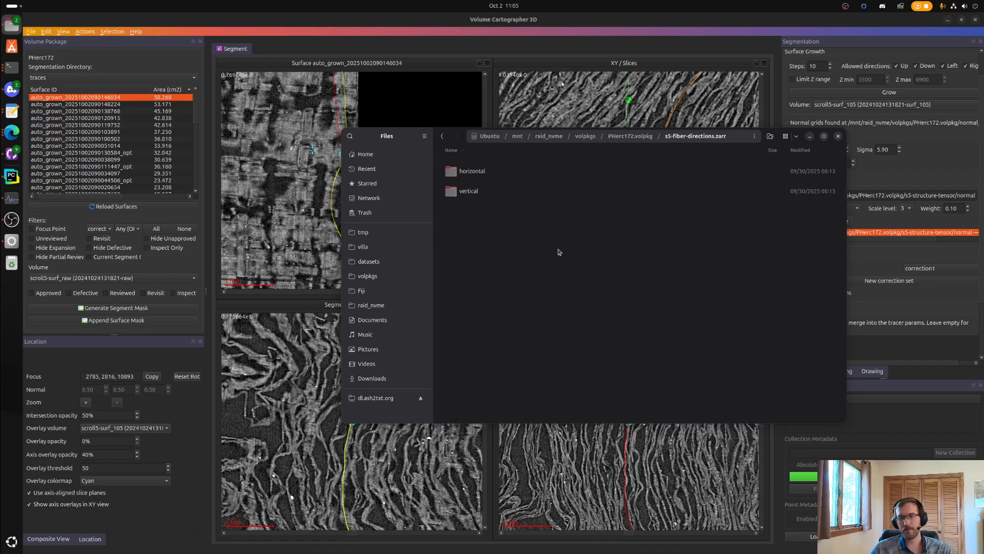
click(604, 170)
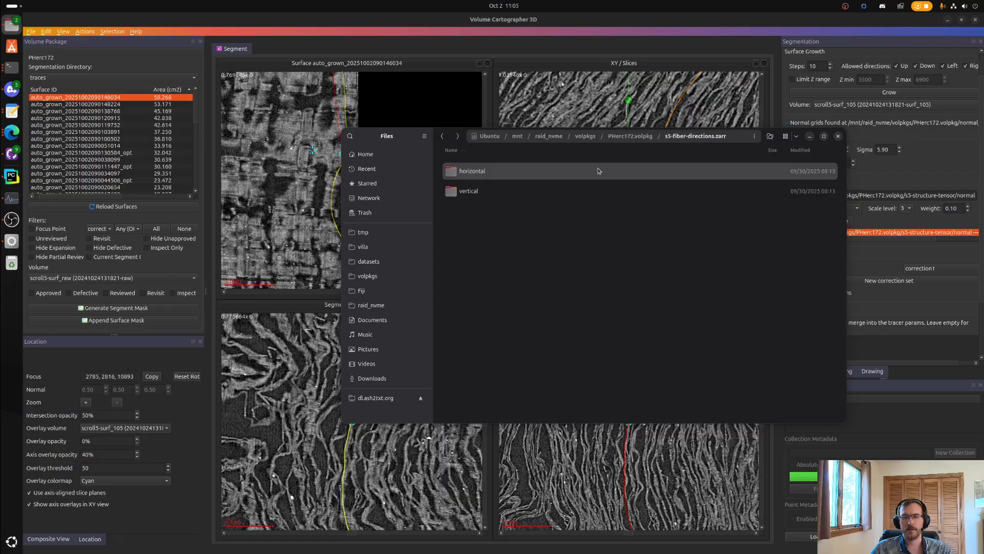
double_click(561, 171)
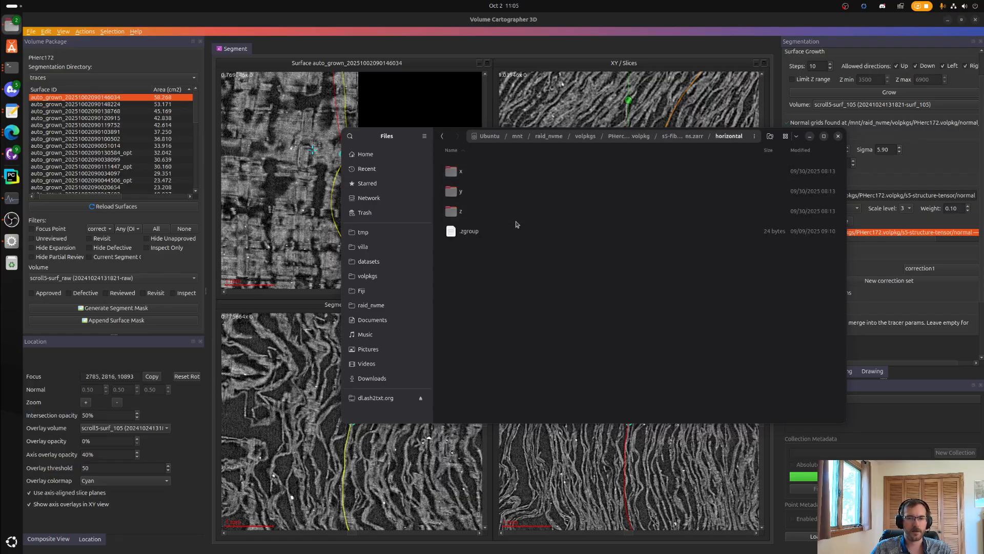
- Check which scale levels the horizontal fiber direction's x folder contains, and return to Volume Cartographer
double_click(558, 178)
click(523, 176)
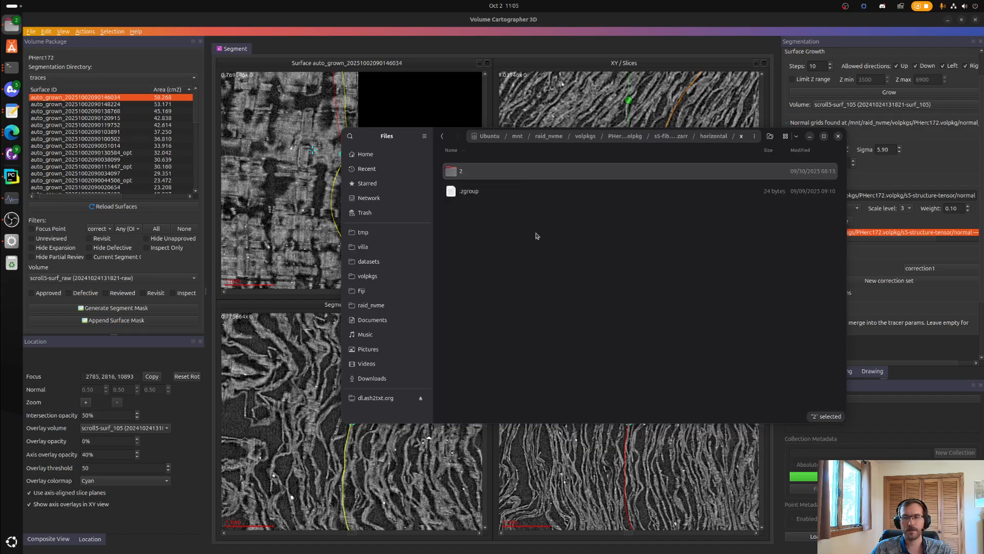
key(alt+Left)
key(alt+Left)
click(942, 174)
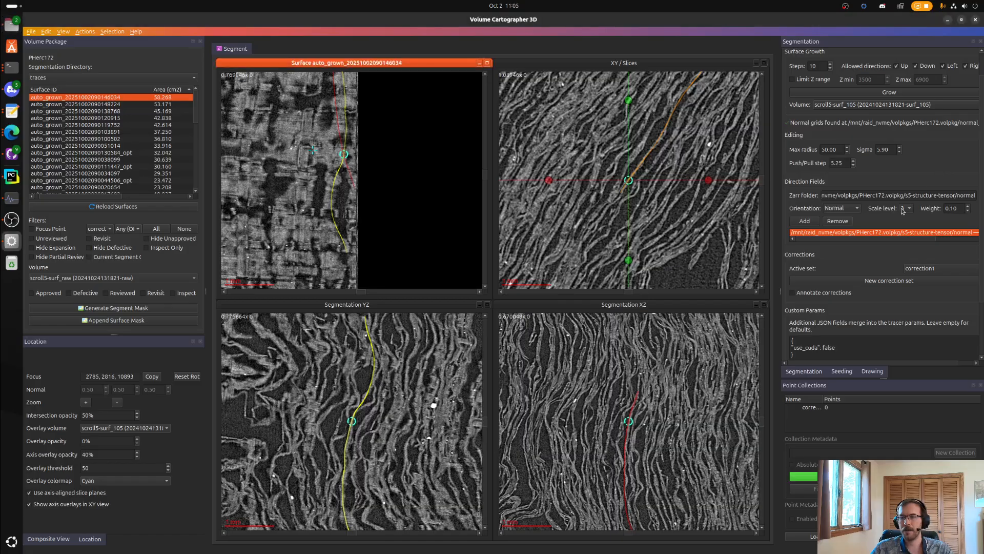
- Try the Horizontal orientation for the direction field, set it back to Normal, and read through the listed s5-structure-tensor/normal entry
click(853, 209)
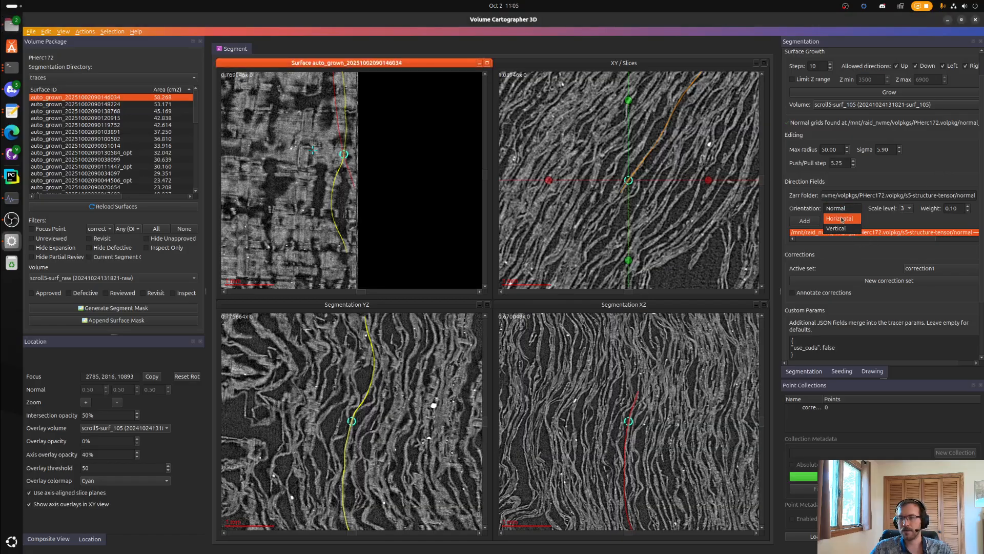
click(842, 218)
click(850, 210)
click(848, 201)
drag(839, 238, 904, 238)
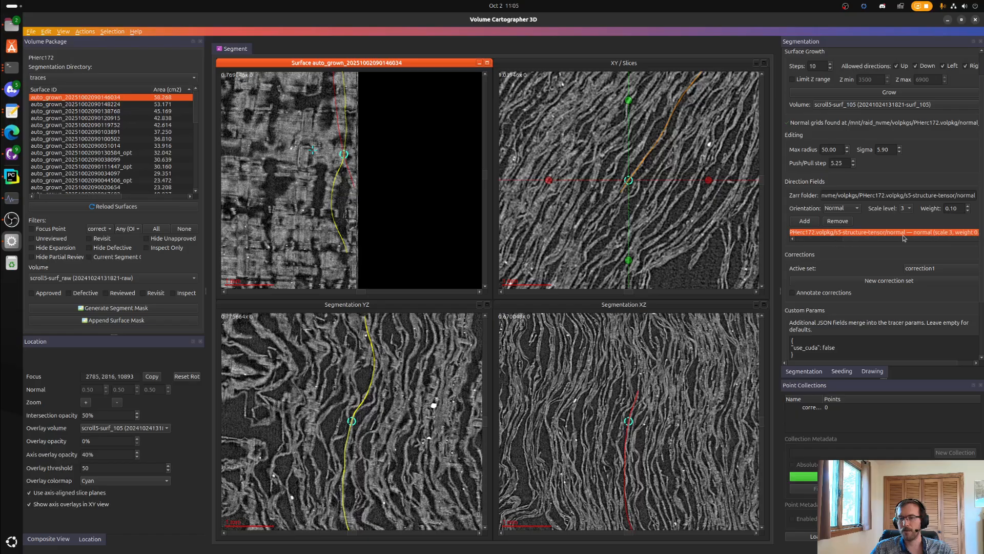
click(838, 210)
click(839, 218)
click(837, 207)
click(836, 198)
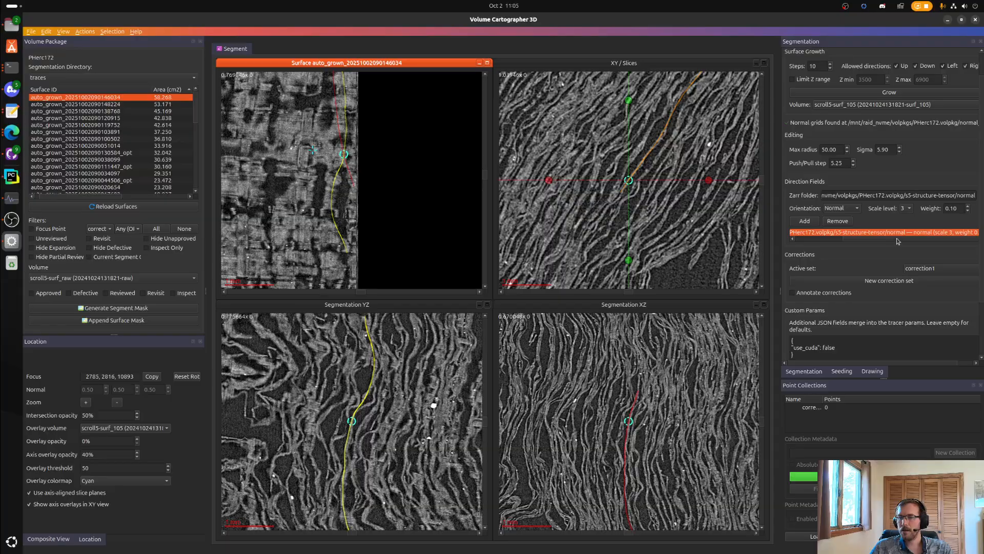
drag(894, 239, 832, 240)
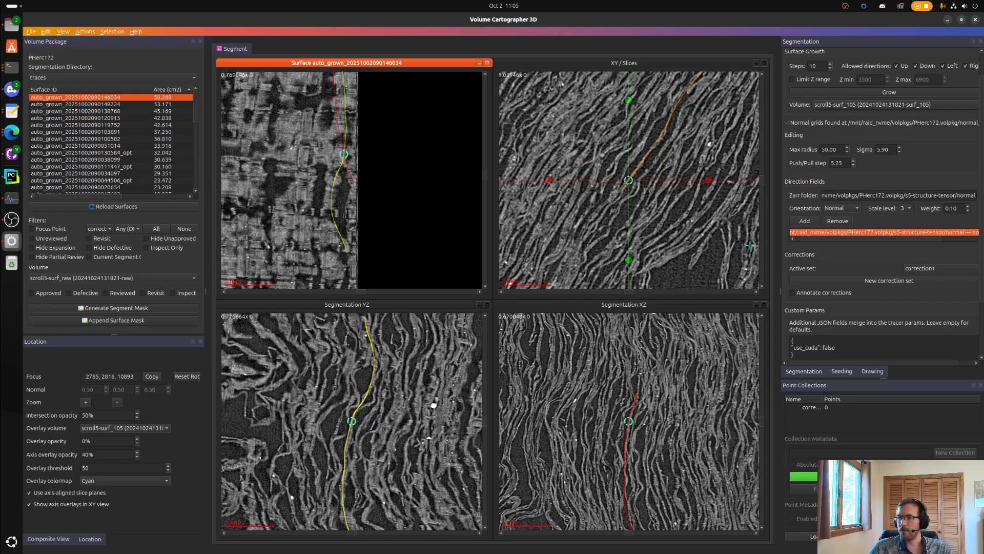
key(alt+Tab)
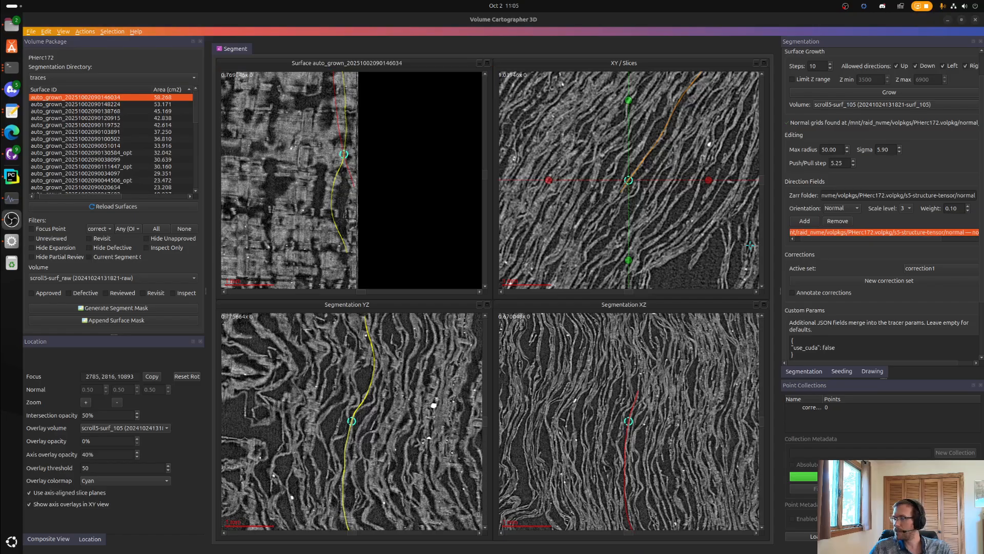